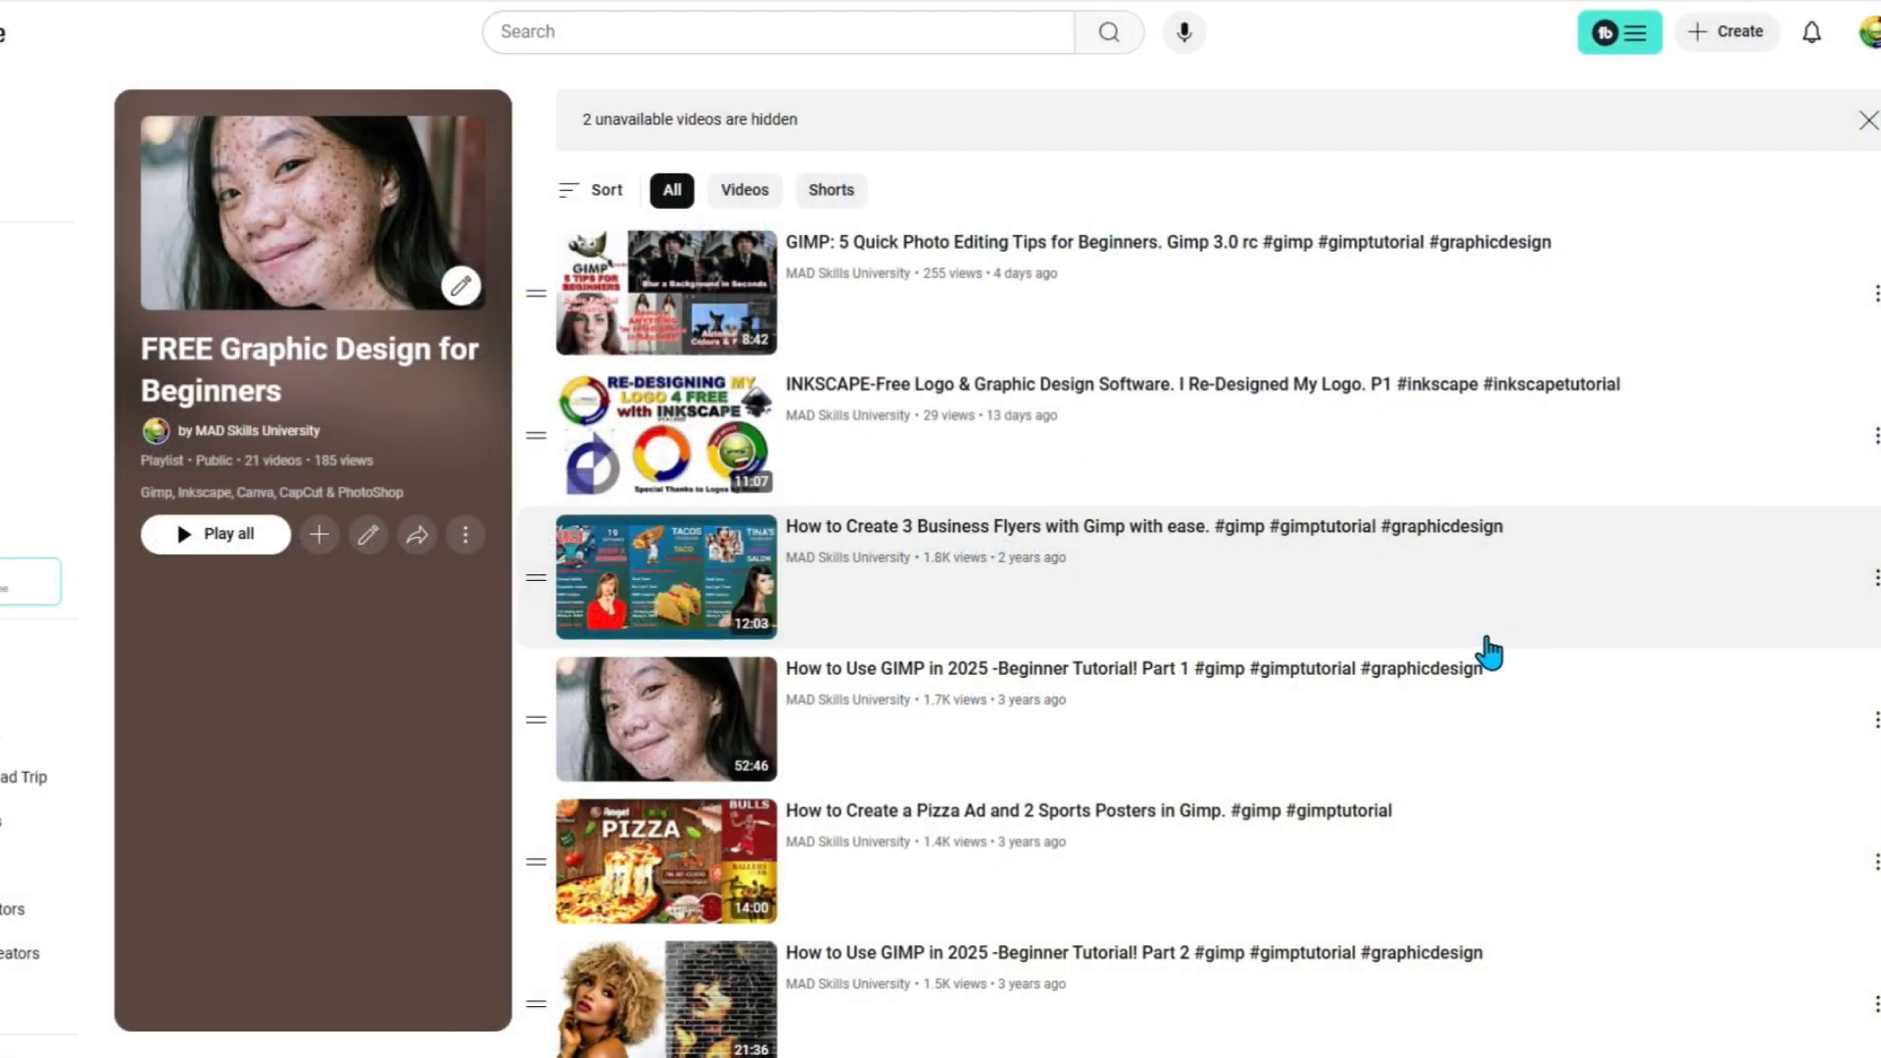
{"action": "scroll", "coordinate": [1482, 647], "scroll_direction": "down", "scroll_amount": 5}
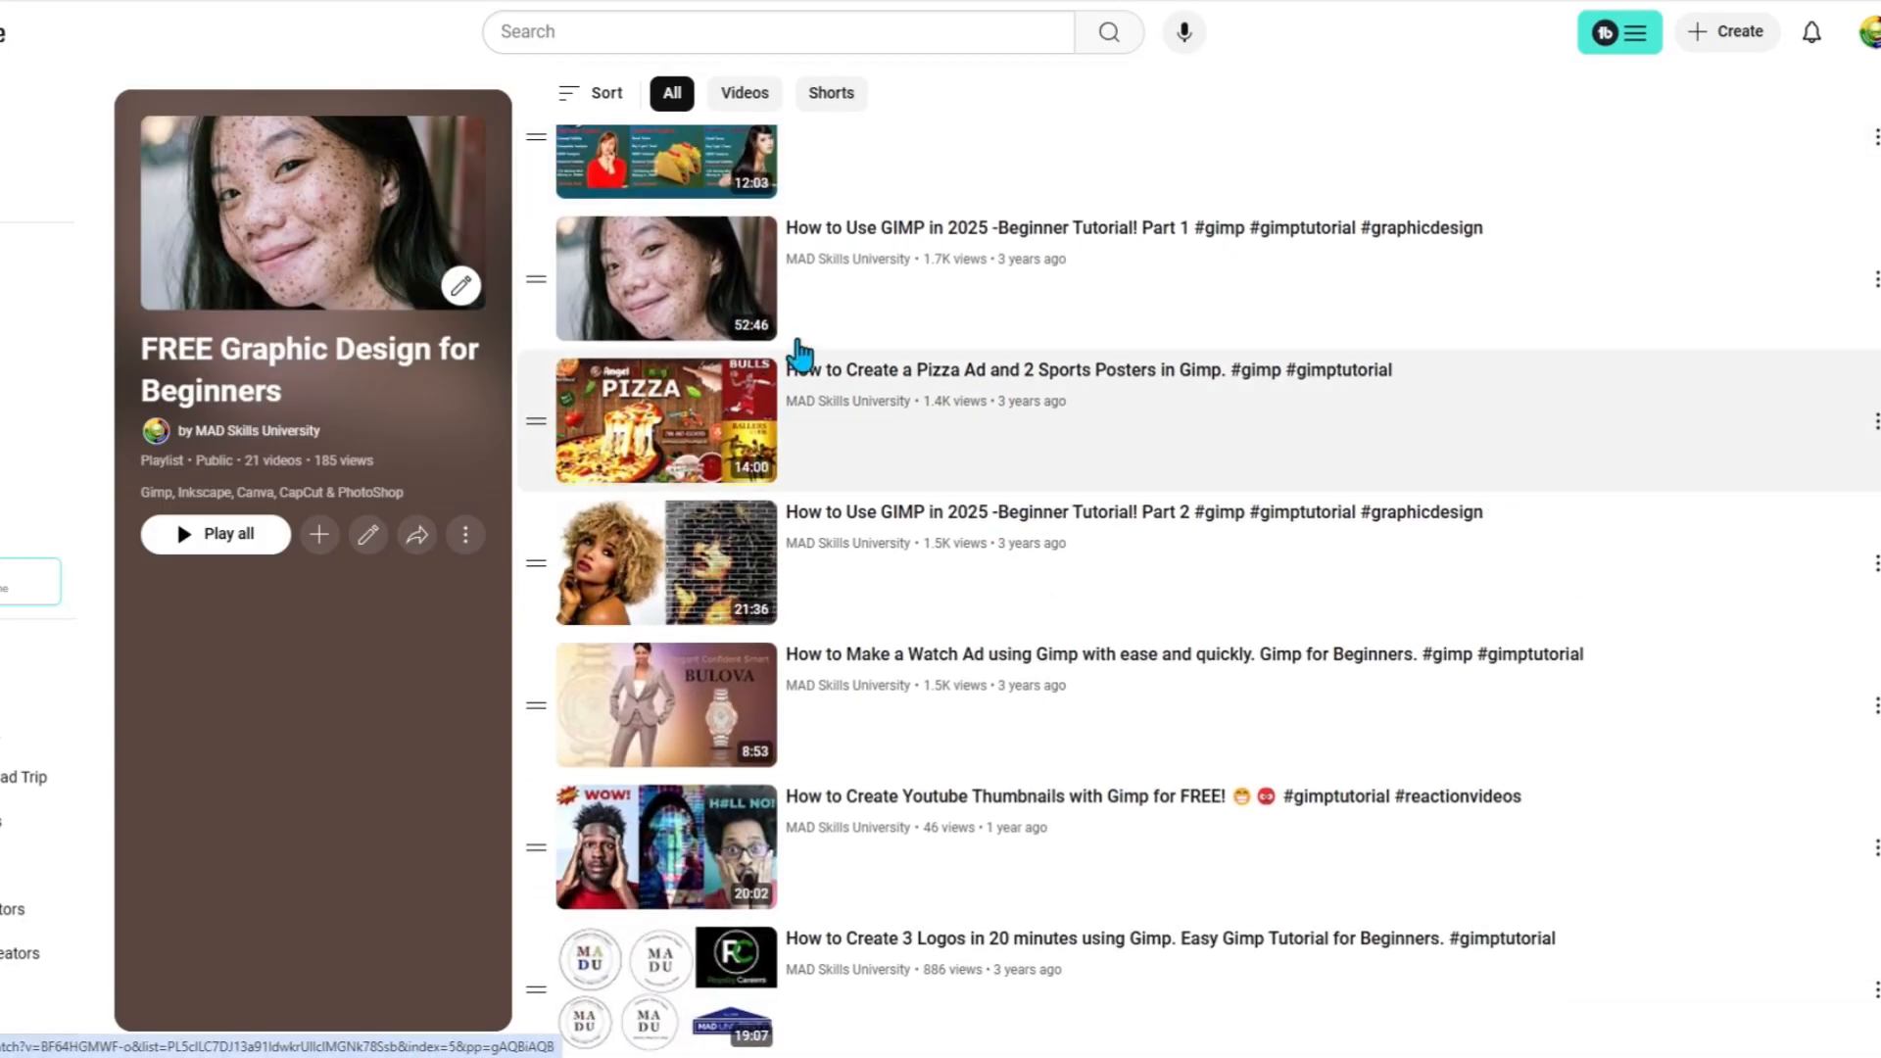
{"action": "scroll", "coordinate": [801, 353], "scroll_direction": "up", "scroll_amount": 1}
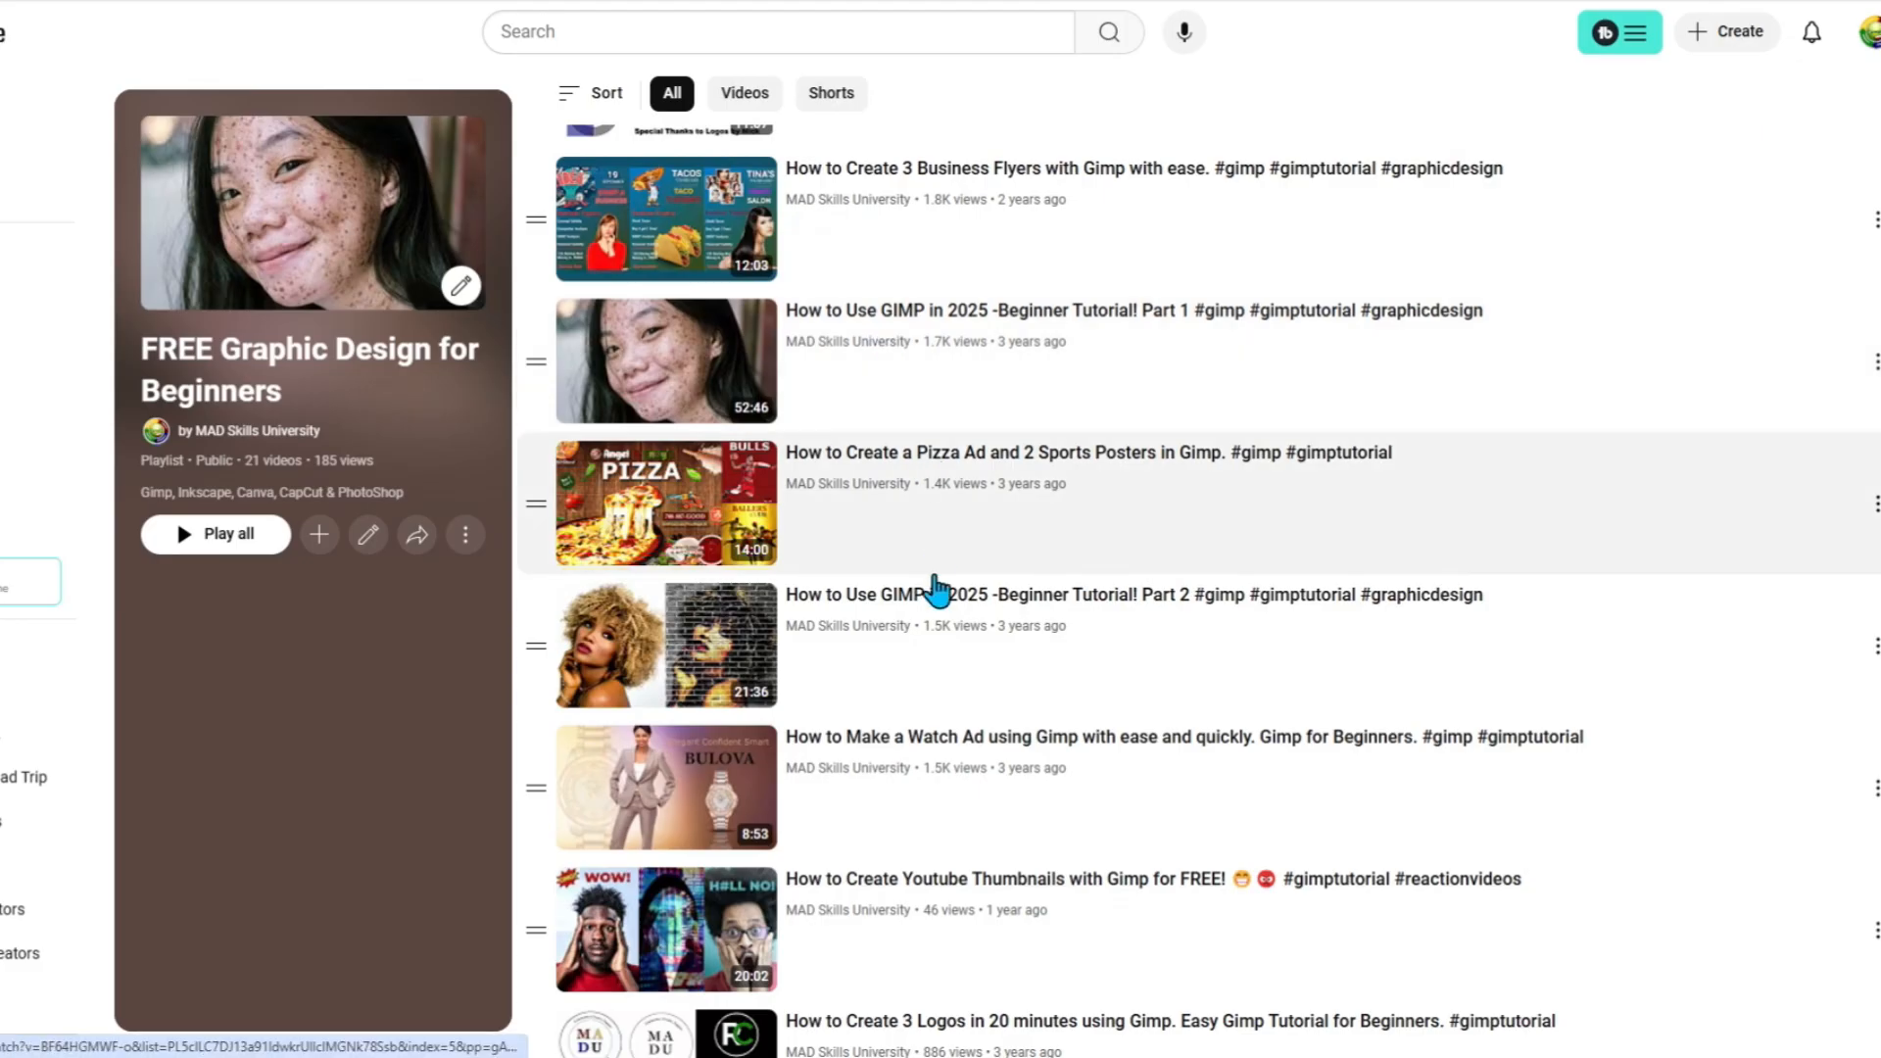
{"action": "scroll", "coordinate": [902, 637], "scroll_direction": "down", "scroll_amount": 5}
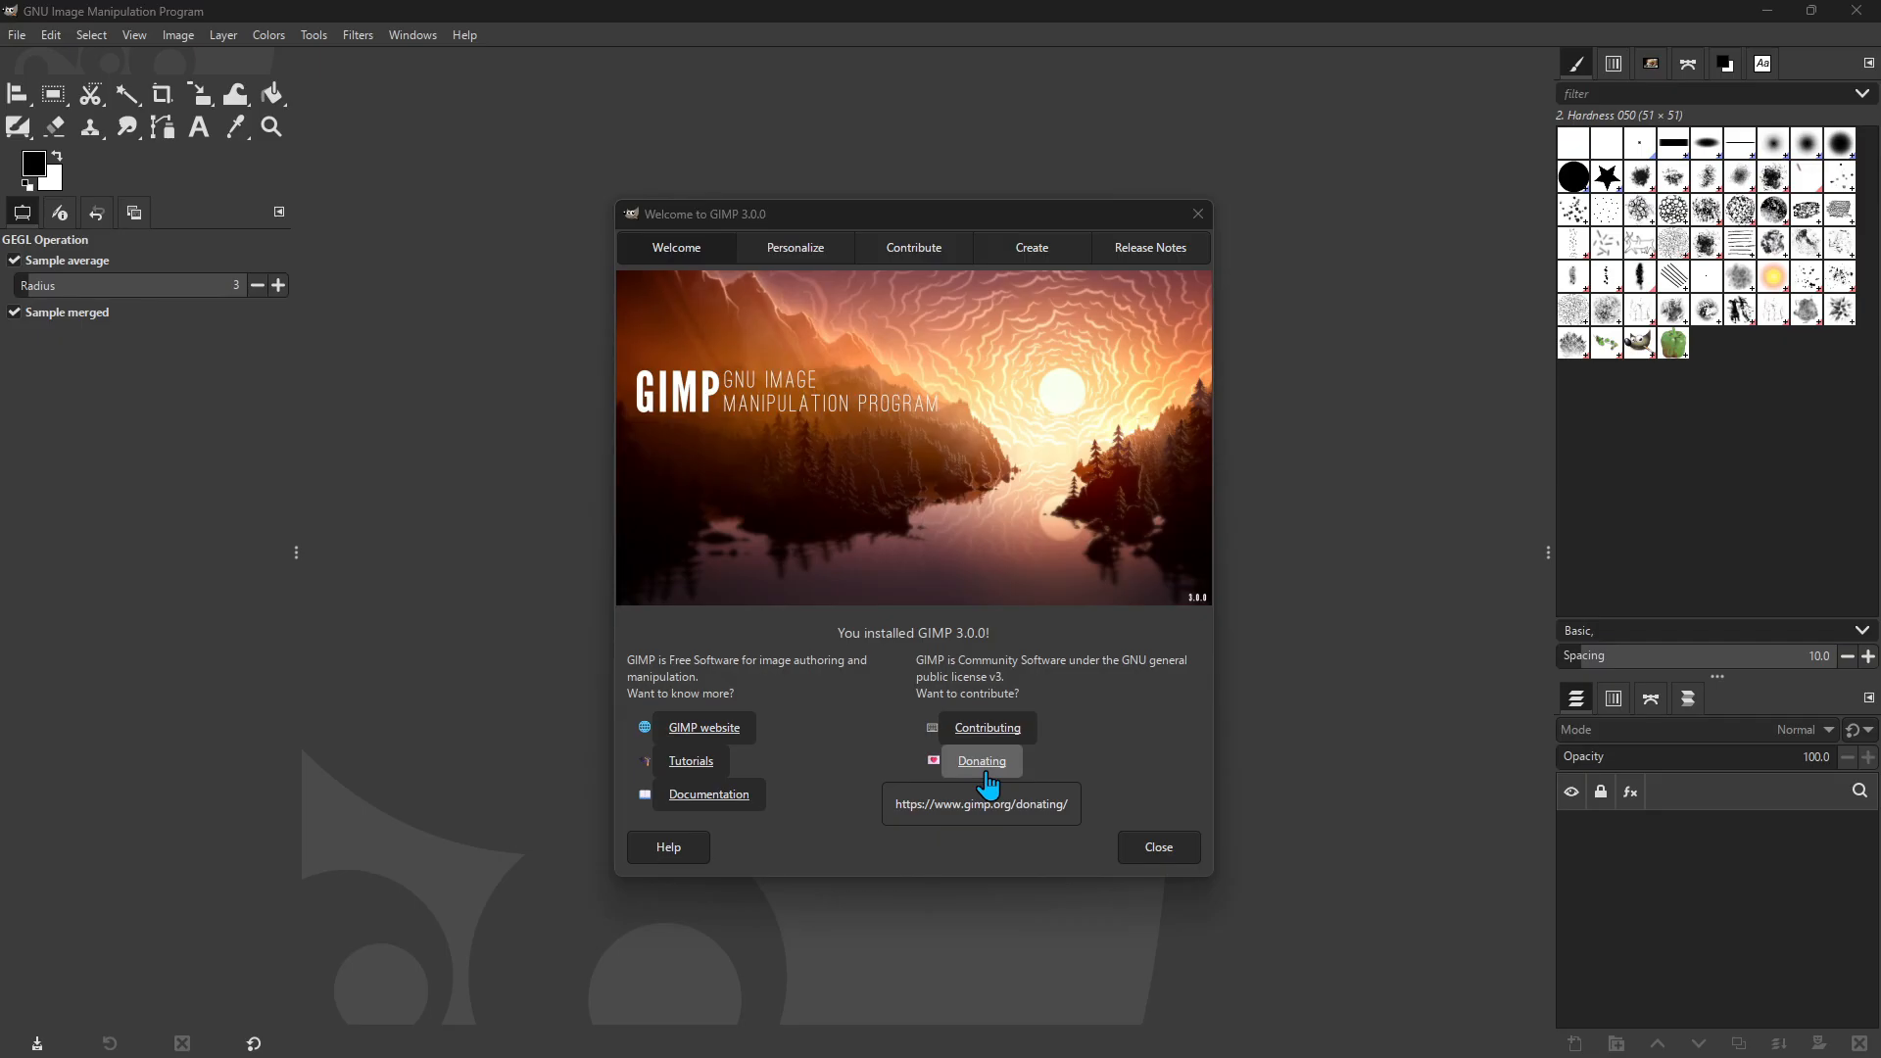
Step: Set the icon theme to Legacy in the welcome dialog's personalization settings
{"action": "left_click", "coordinate": [807, 243]}
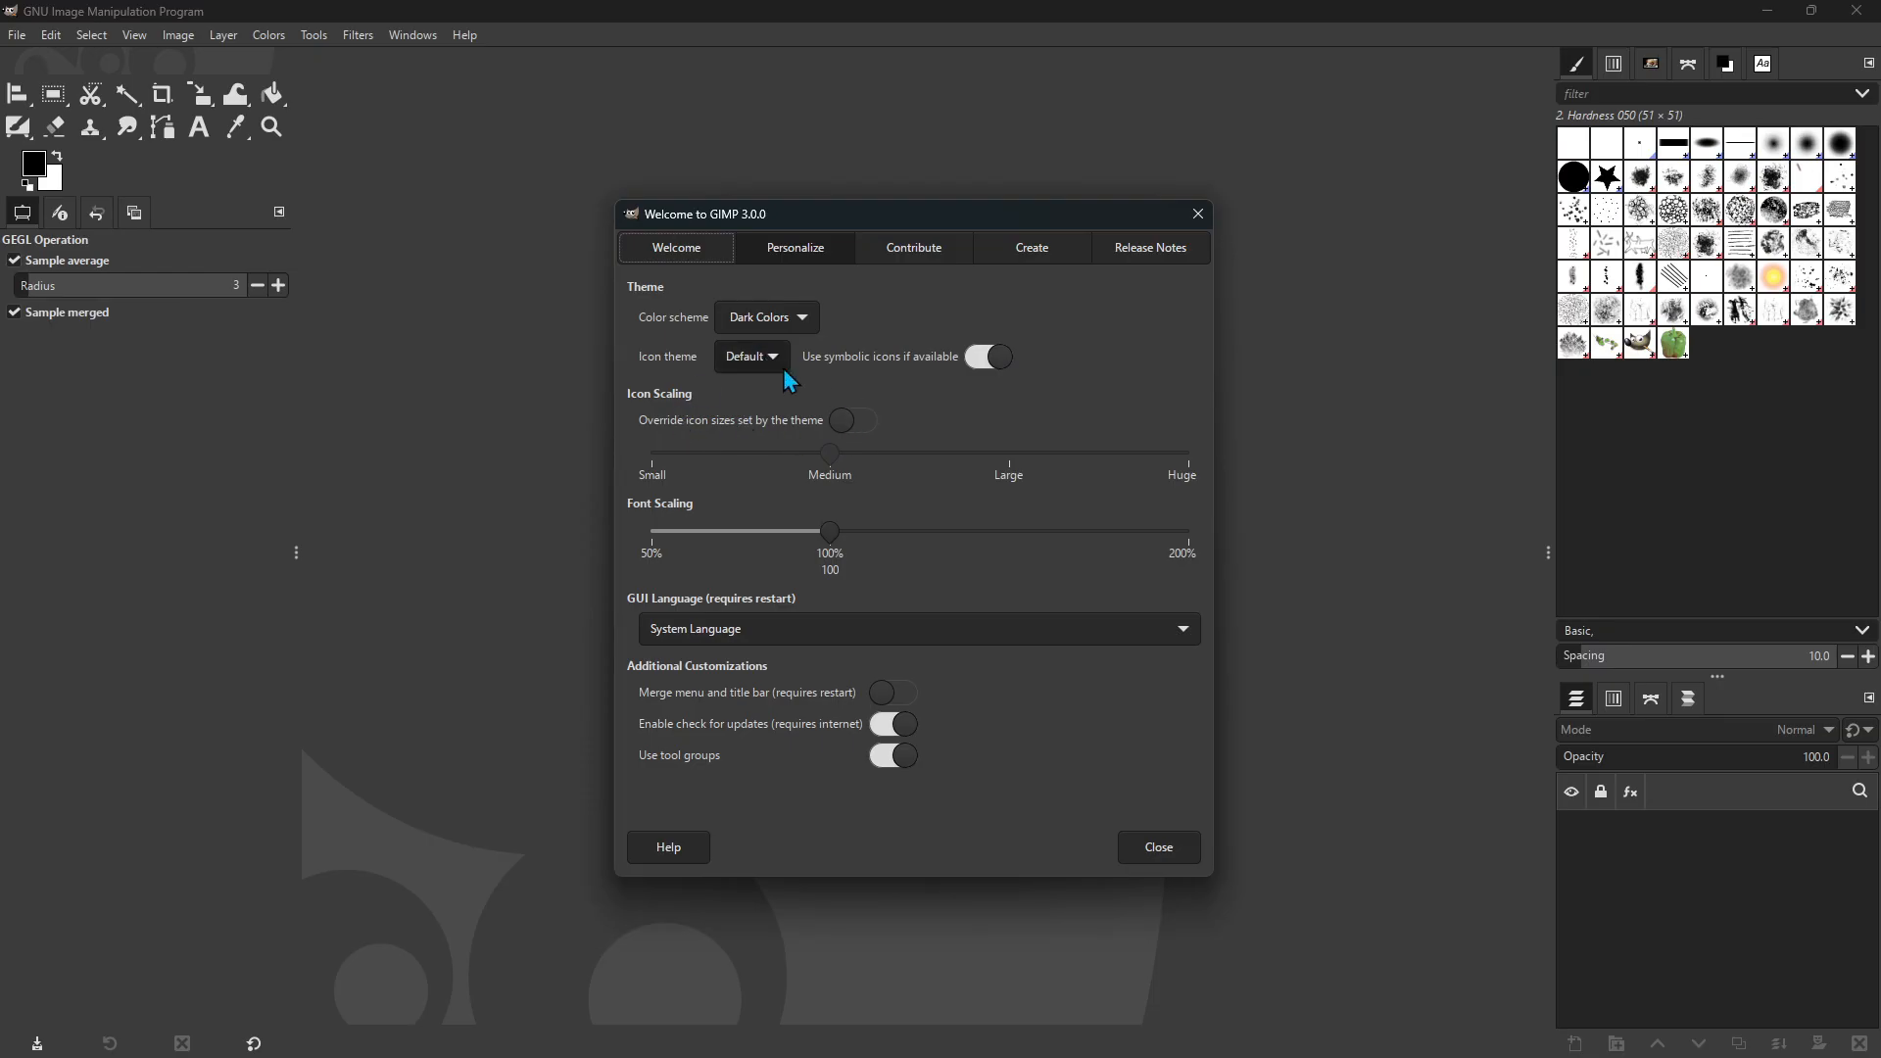
{"action": "left_click", "coordinate": [784, 317]}
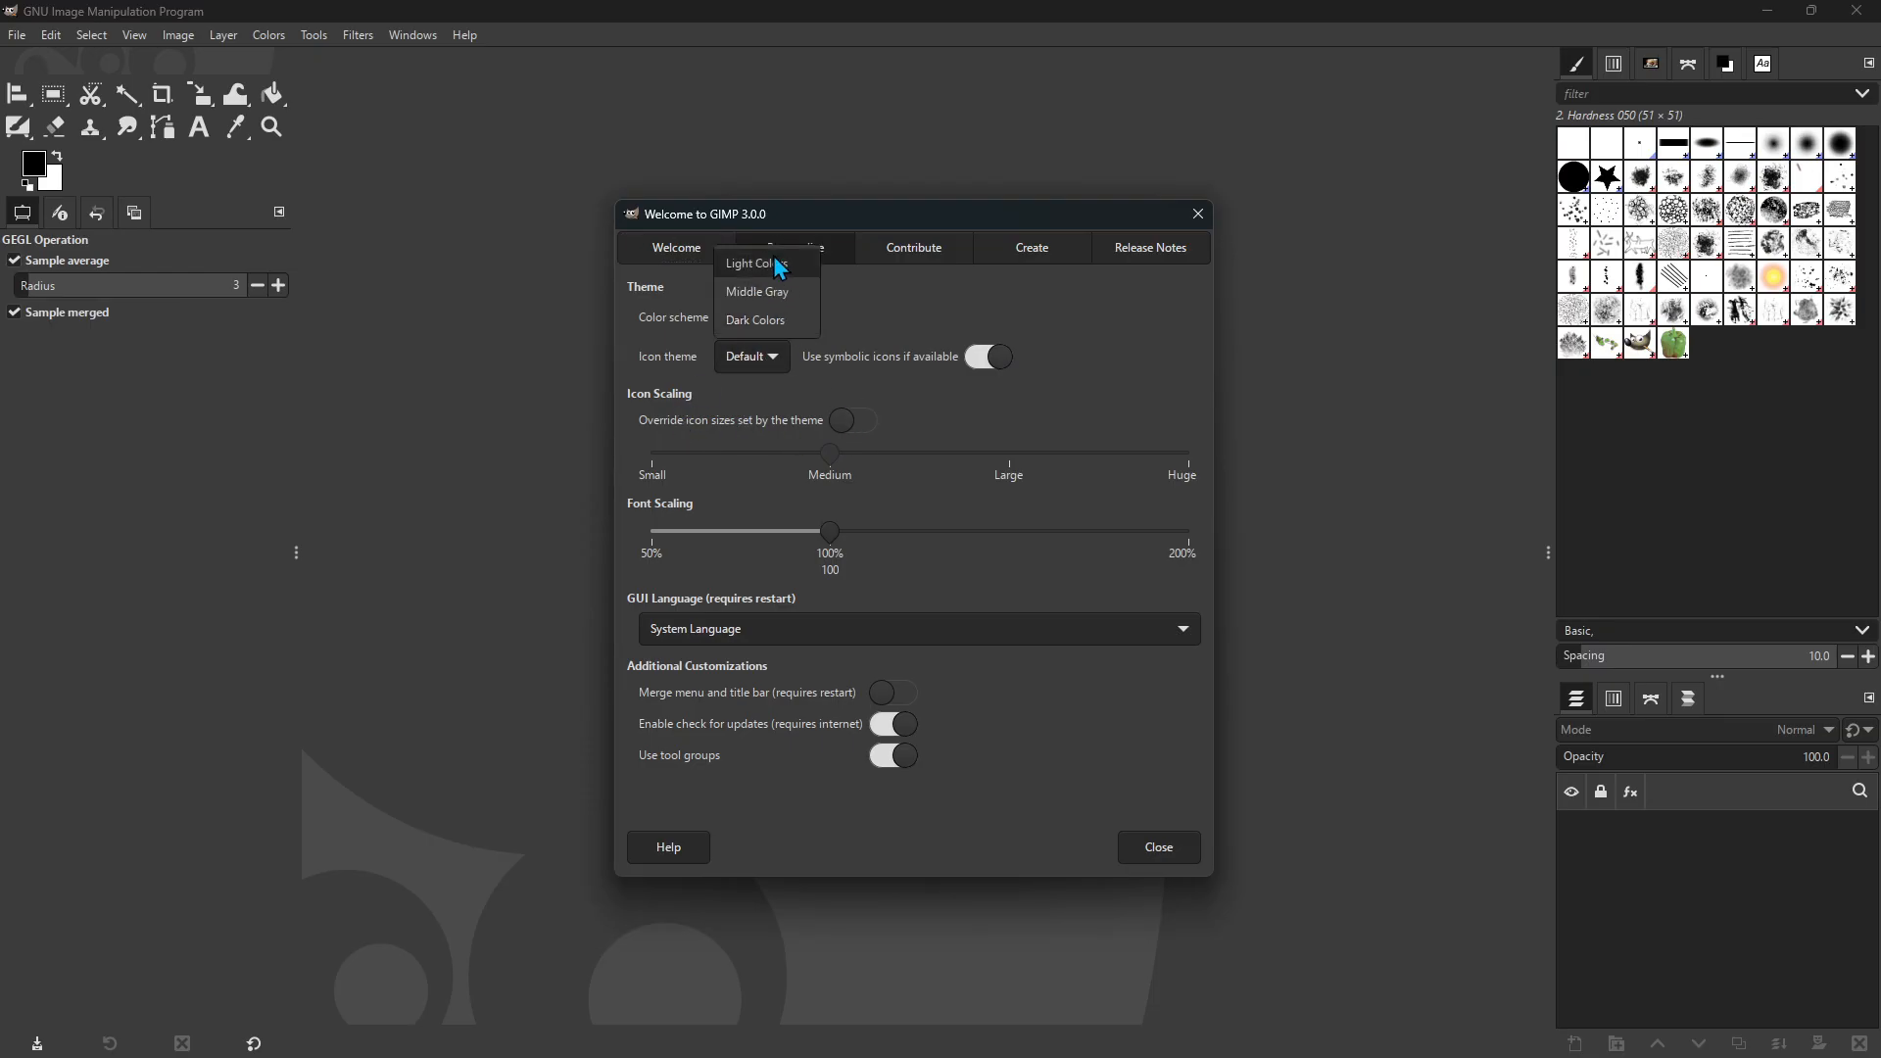
{"action": "left_click", "coordinate": [869, 359]}
{"action": "left_click", "coordinate": [760, 354]}
{"action": "left_click", "coordinate": [754, 390]}
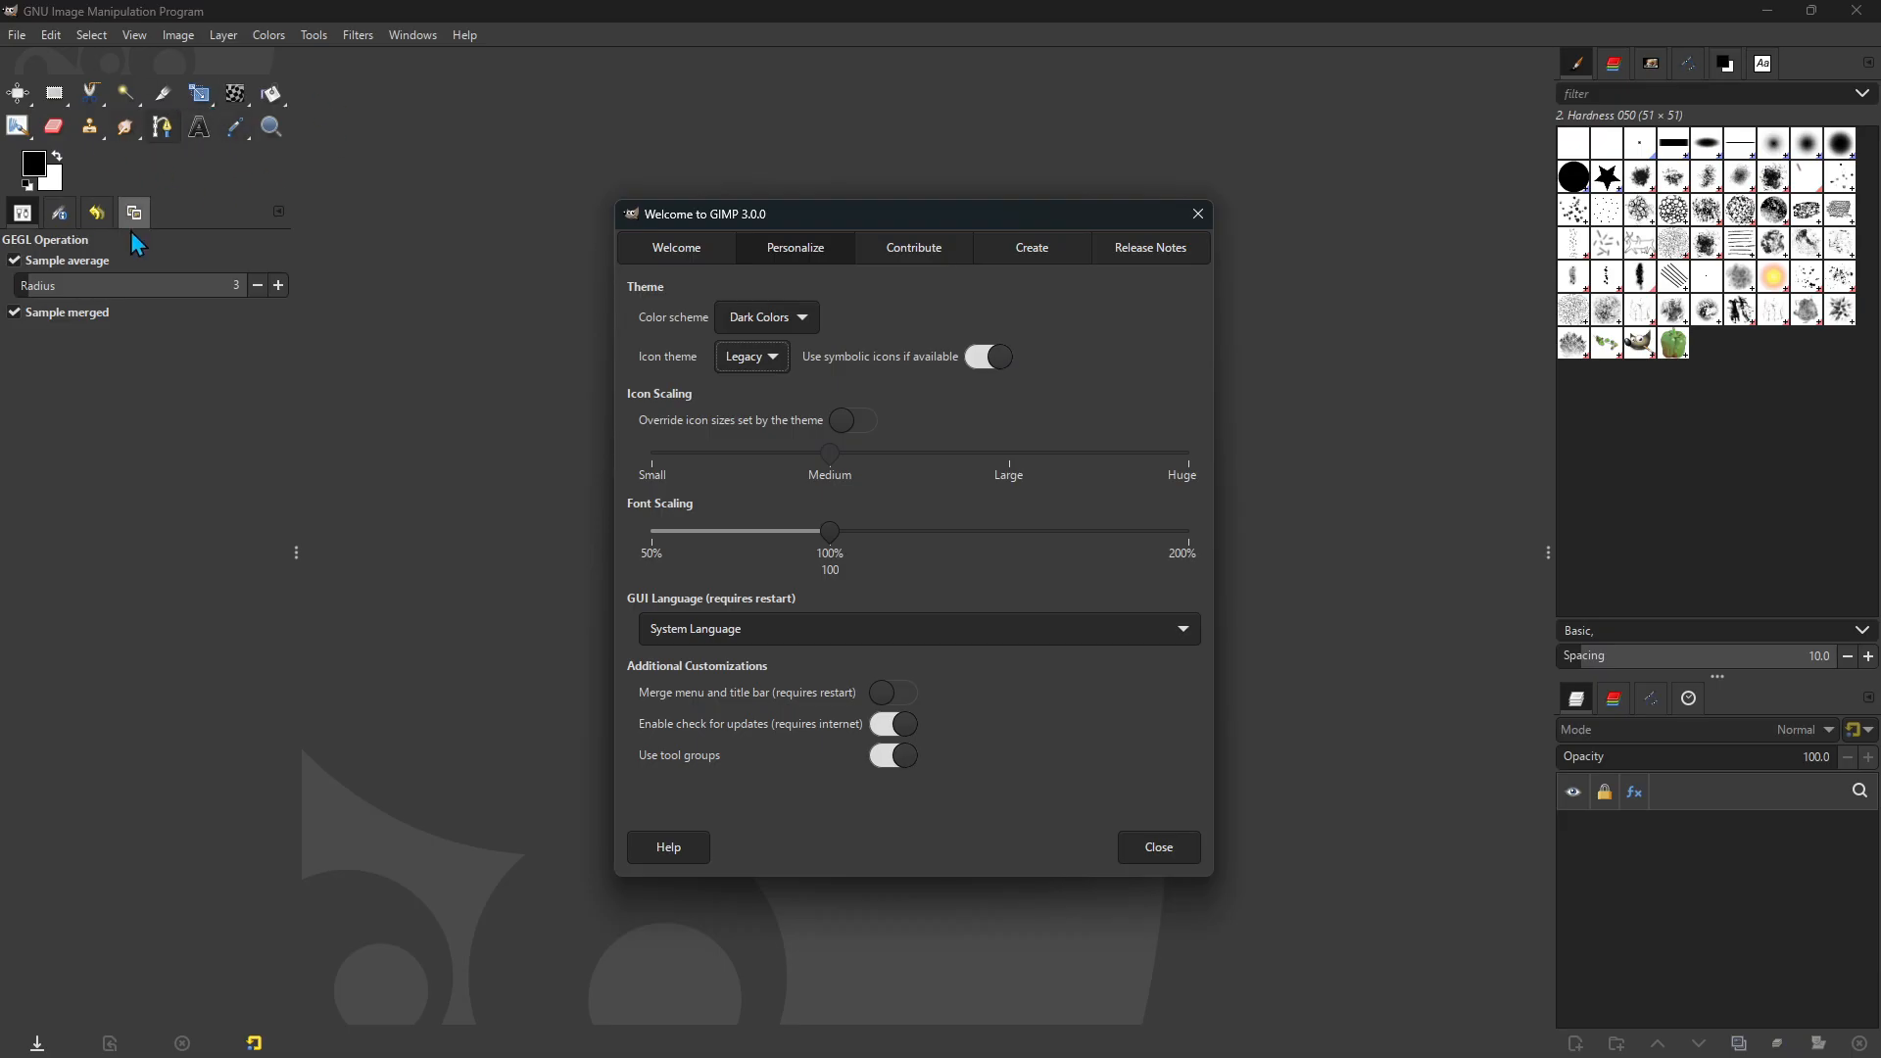
Step: Override the theme's icon sizes with Large and raise the font scaling to about 137
{"action": "left_click", "coordinate": [864, 422]}
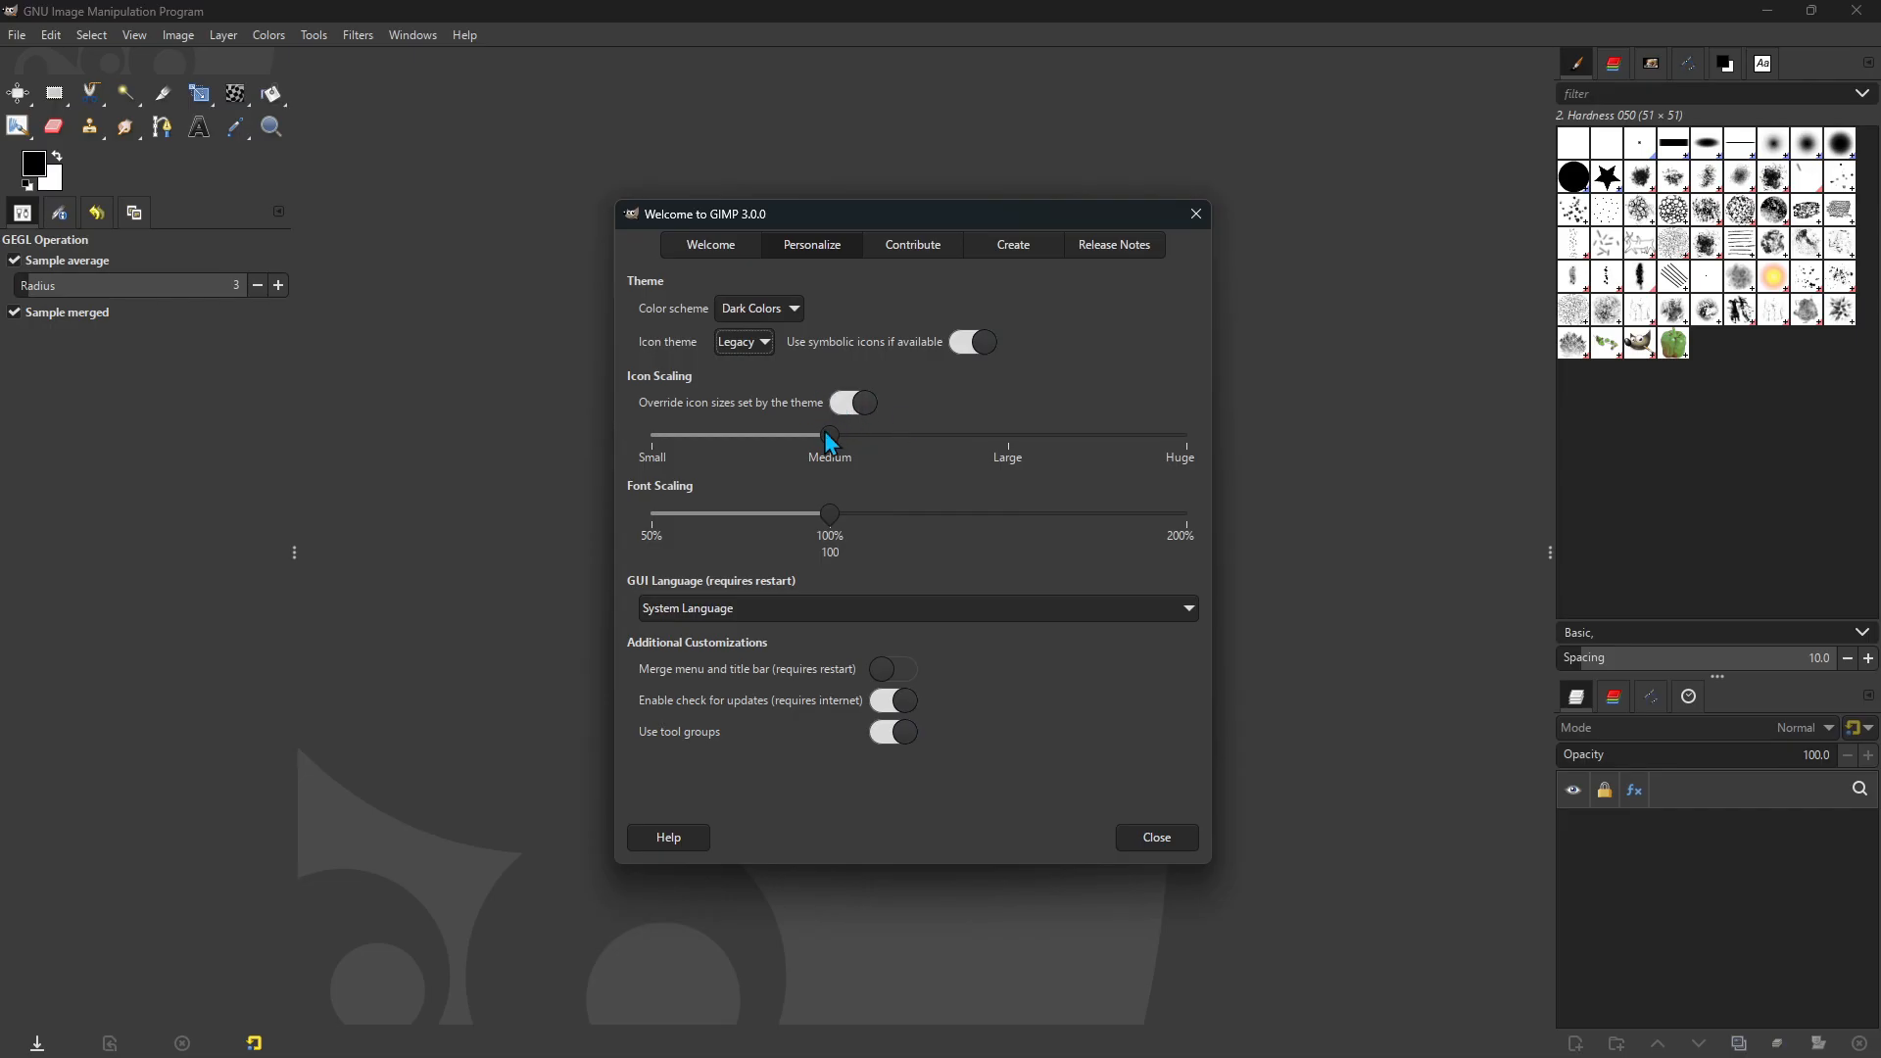
{"action": "left_click_drag", "start_coordinate": [825, 431], "coordinate": [957, 447]}
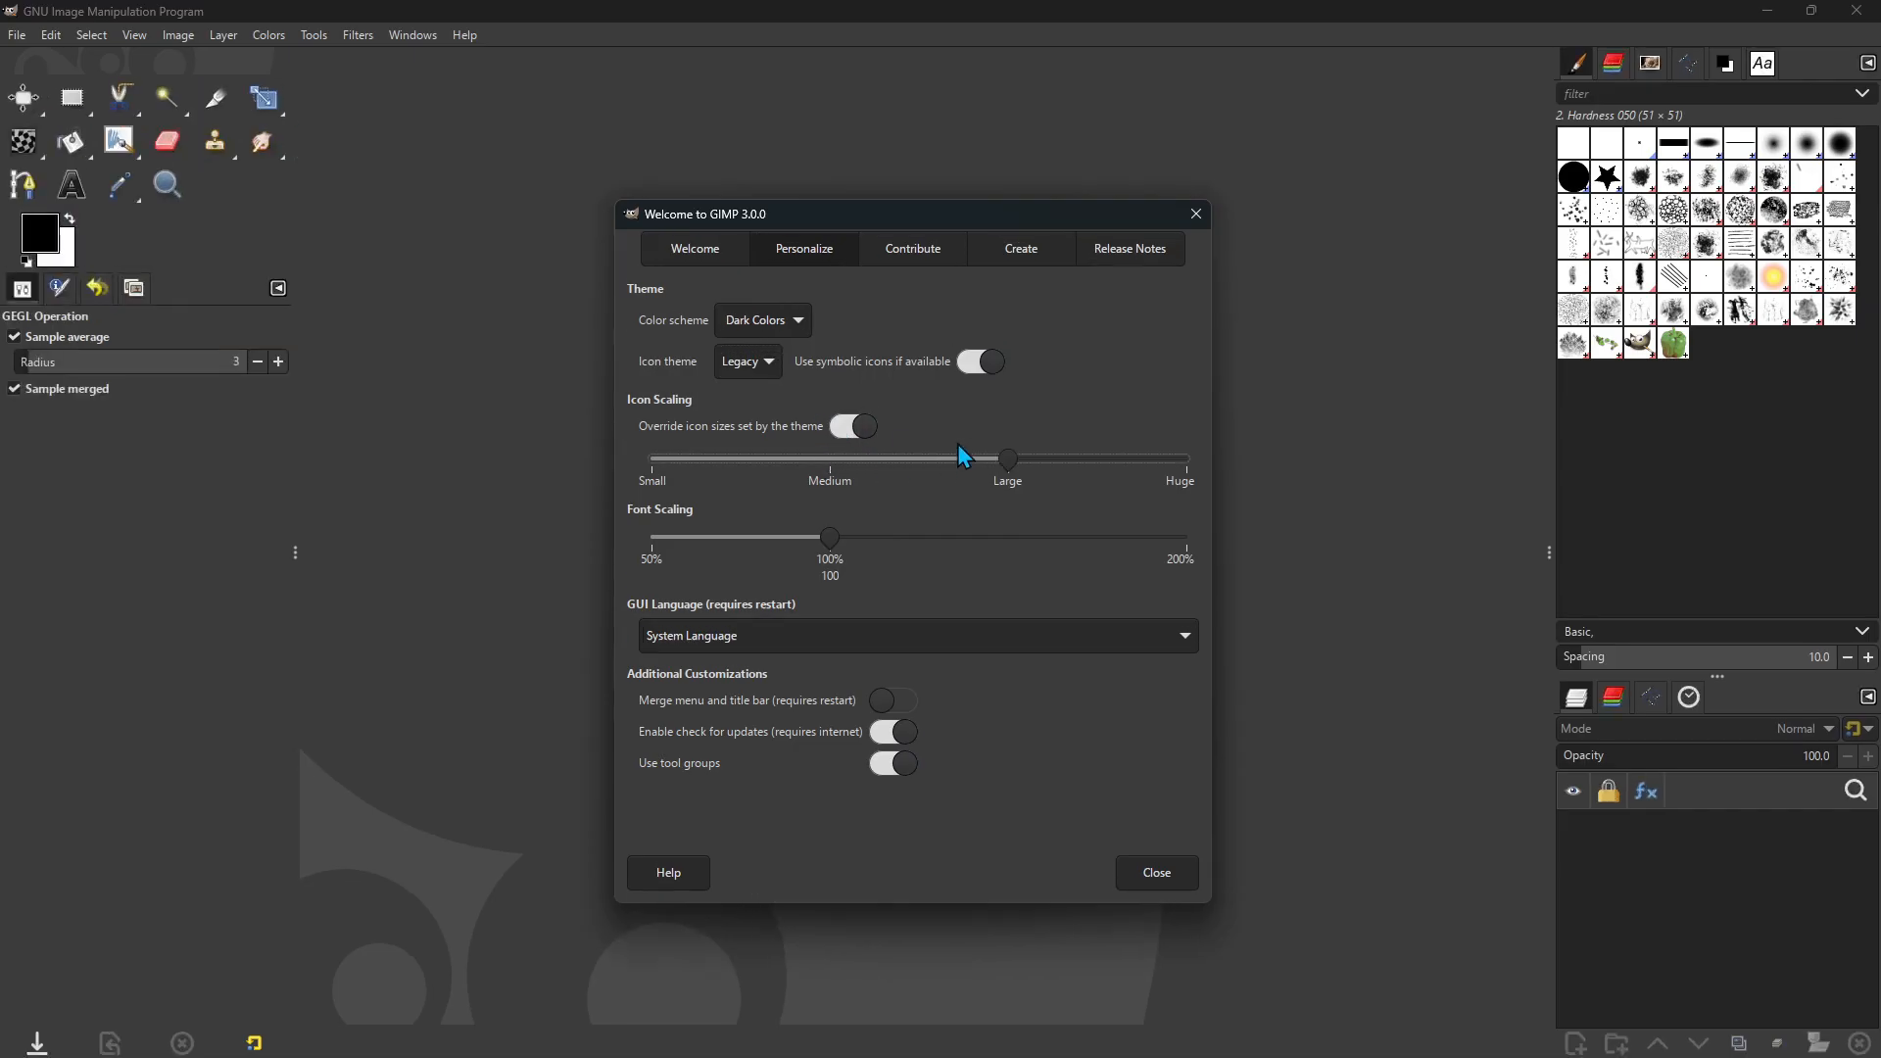
{"action": "left_click", "coordinate": [967, 549]}
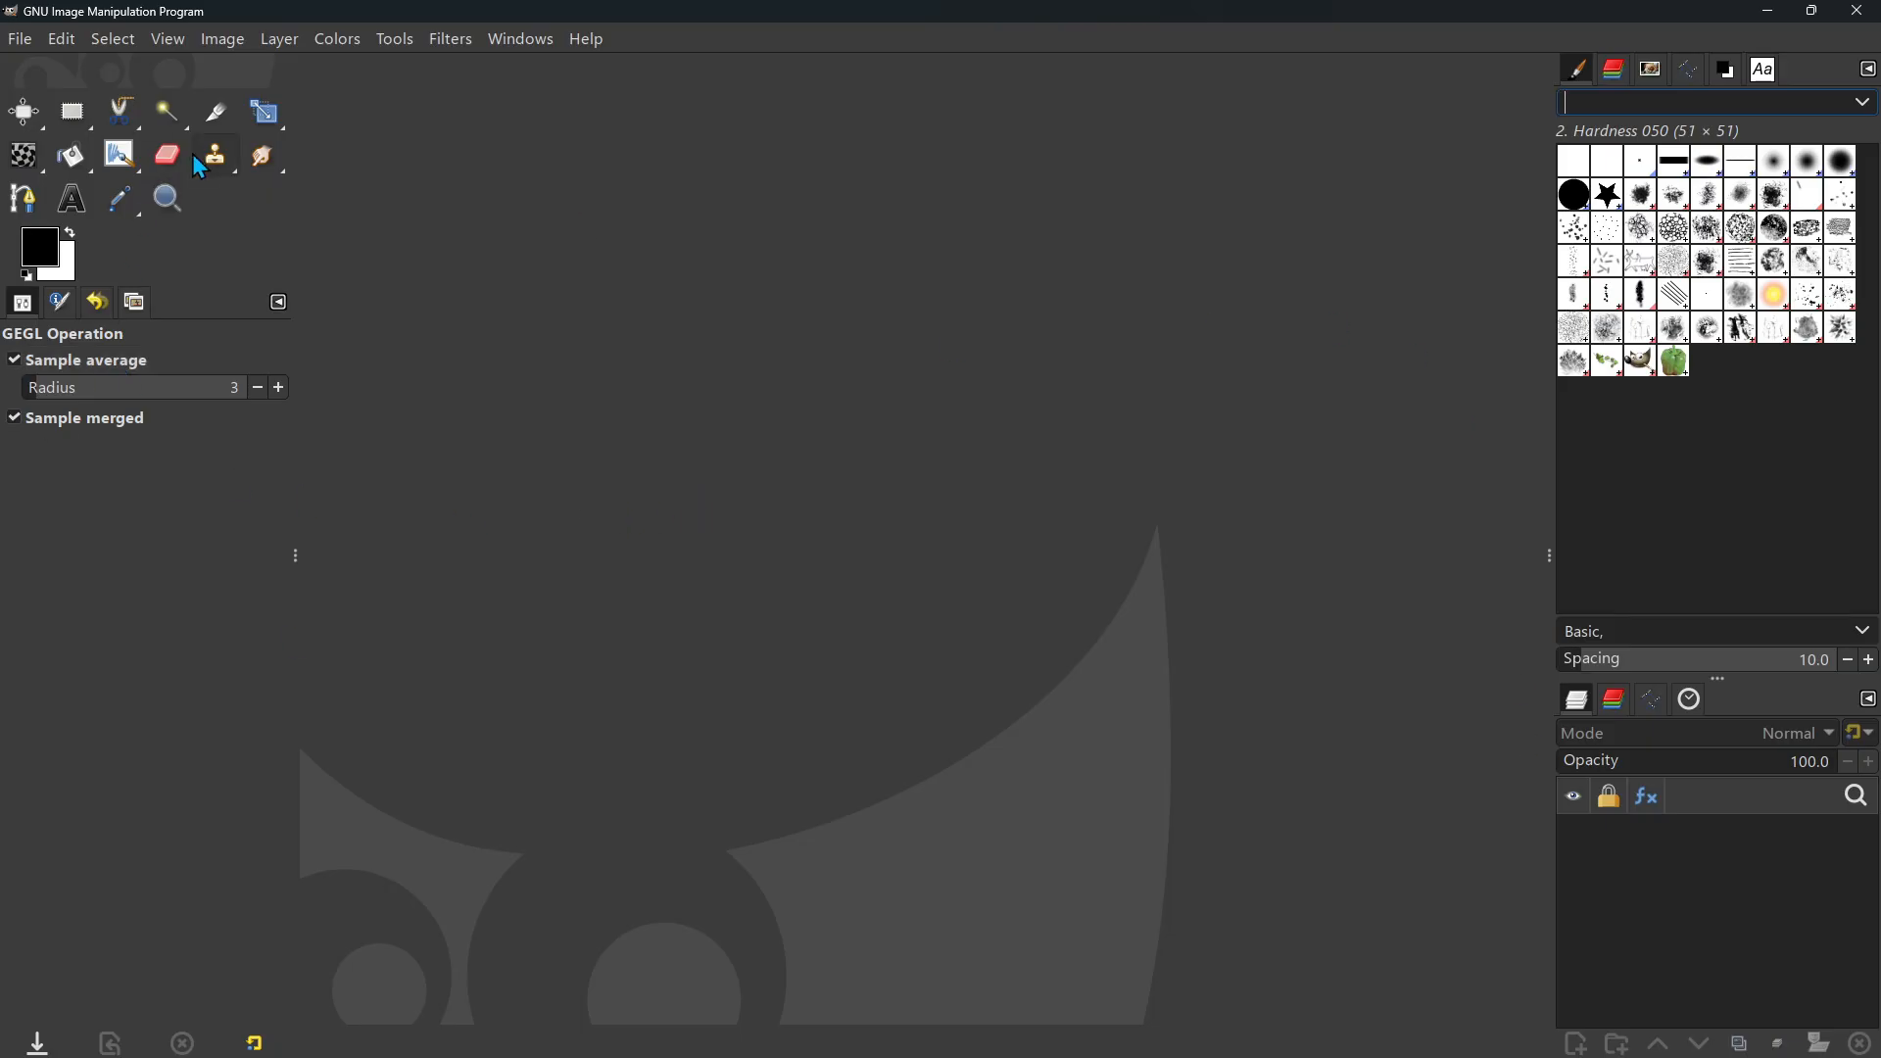
Step: Try the System interface theme in the preferences and switch back to the Default theme
{"action": "left_click", "coordinate": [62, 39]}
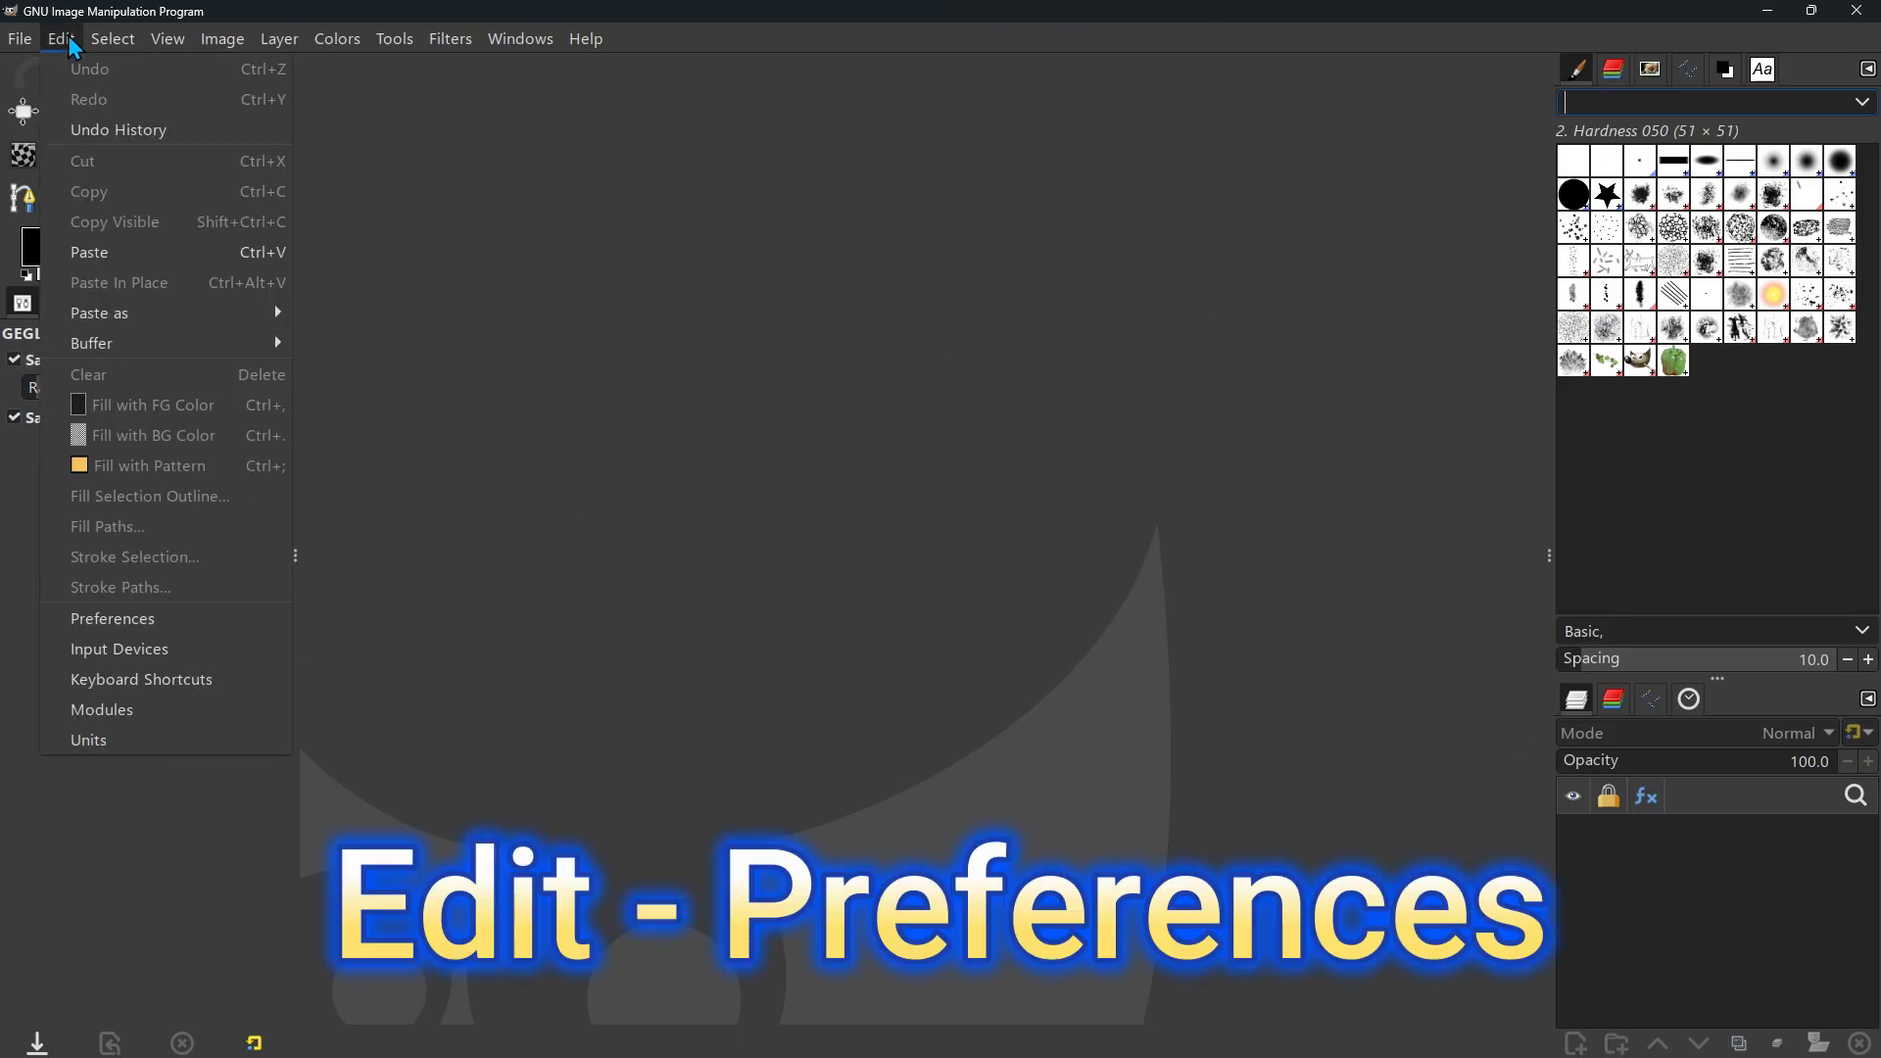
{"action": "left_click", "coordinate": [133, 618]}
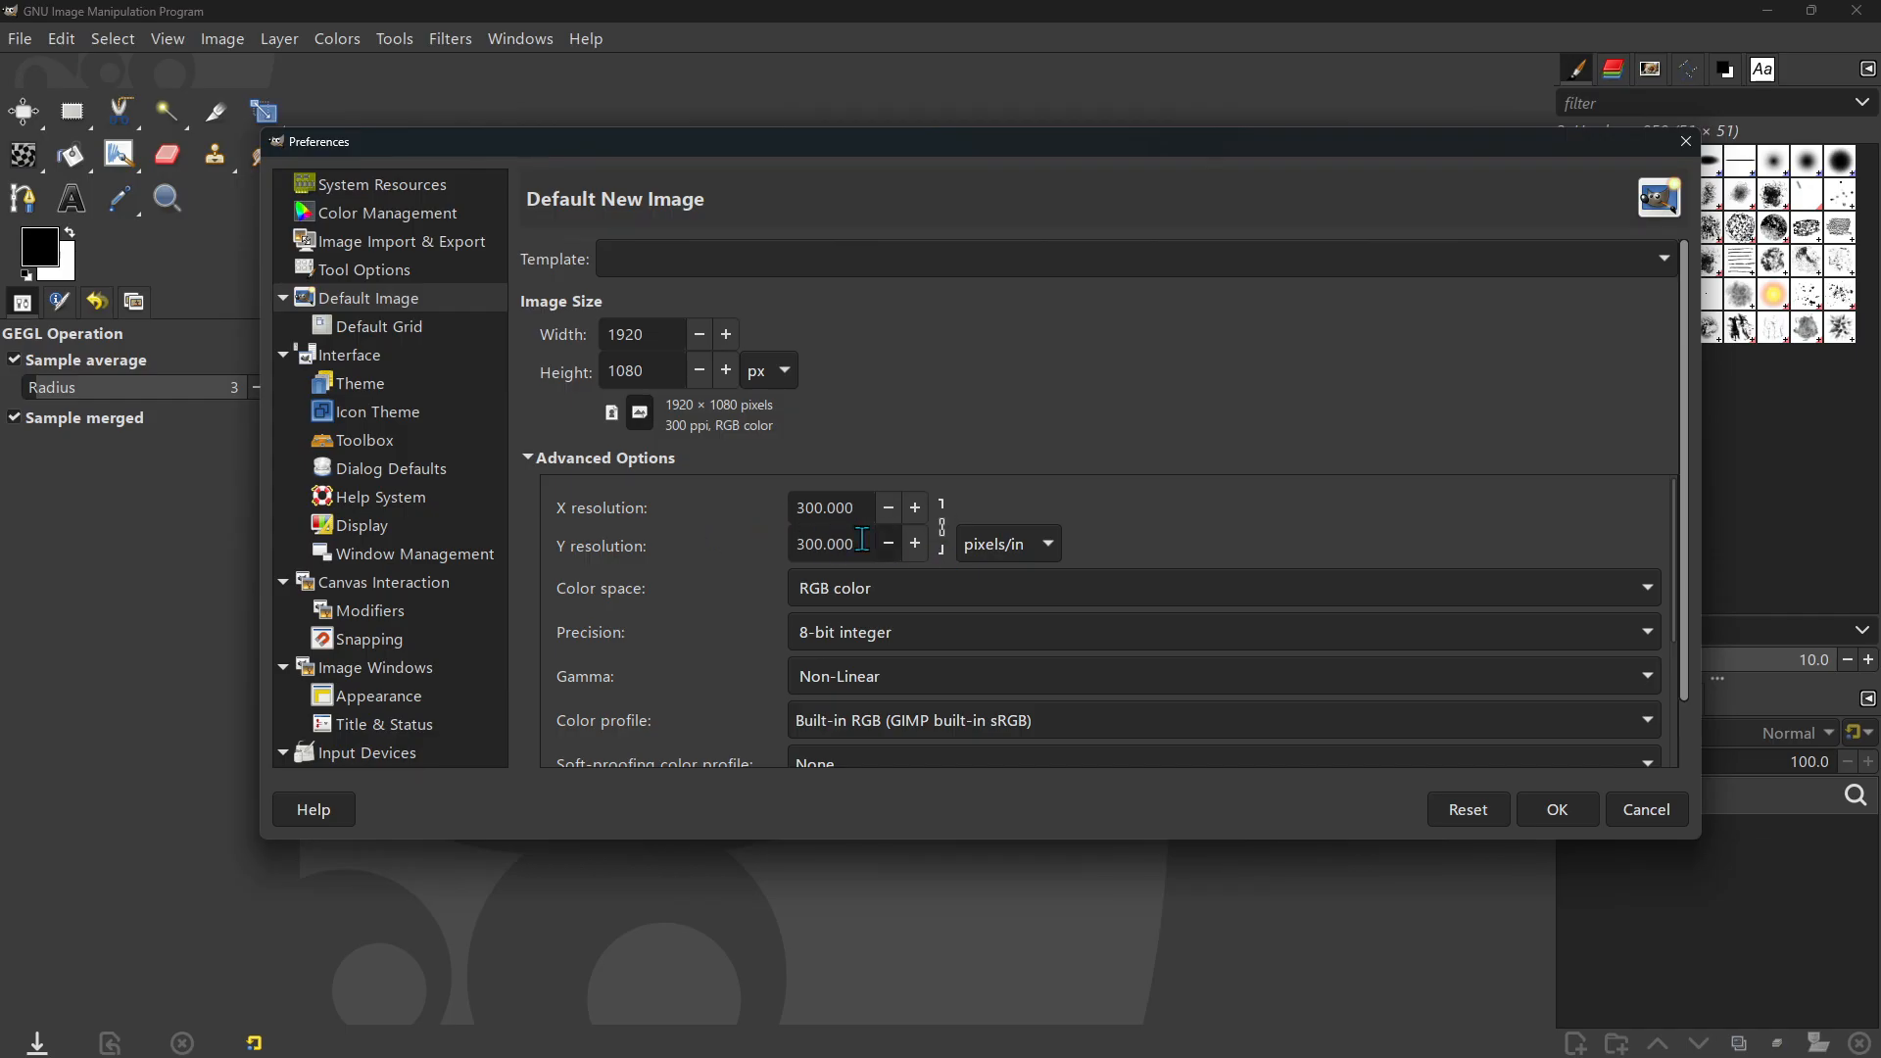
{"action": "left_click", "coordinate": [353, 358]}
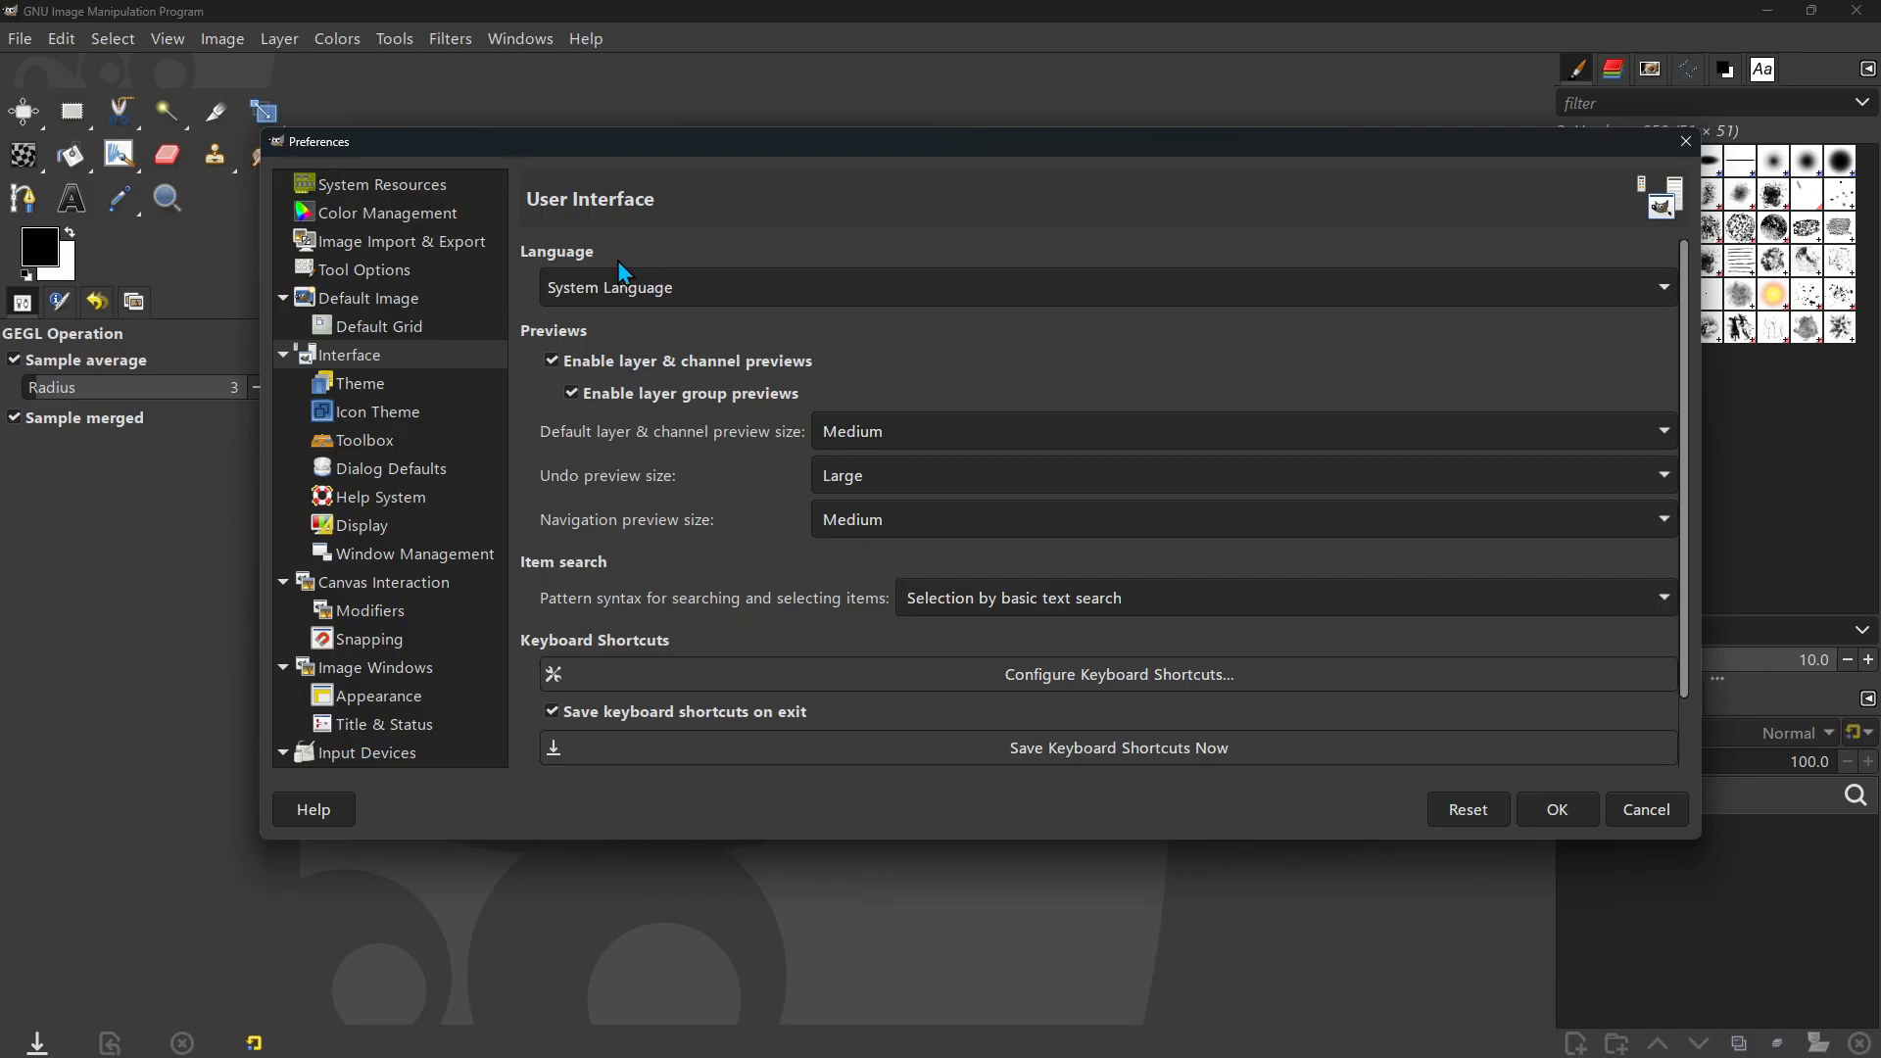
{"action": "left_click", "coordinate": [374, 389]}
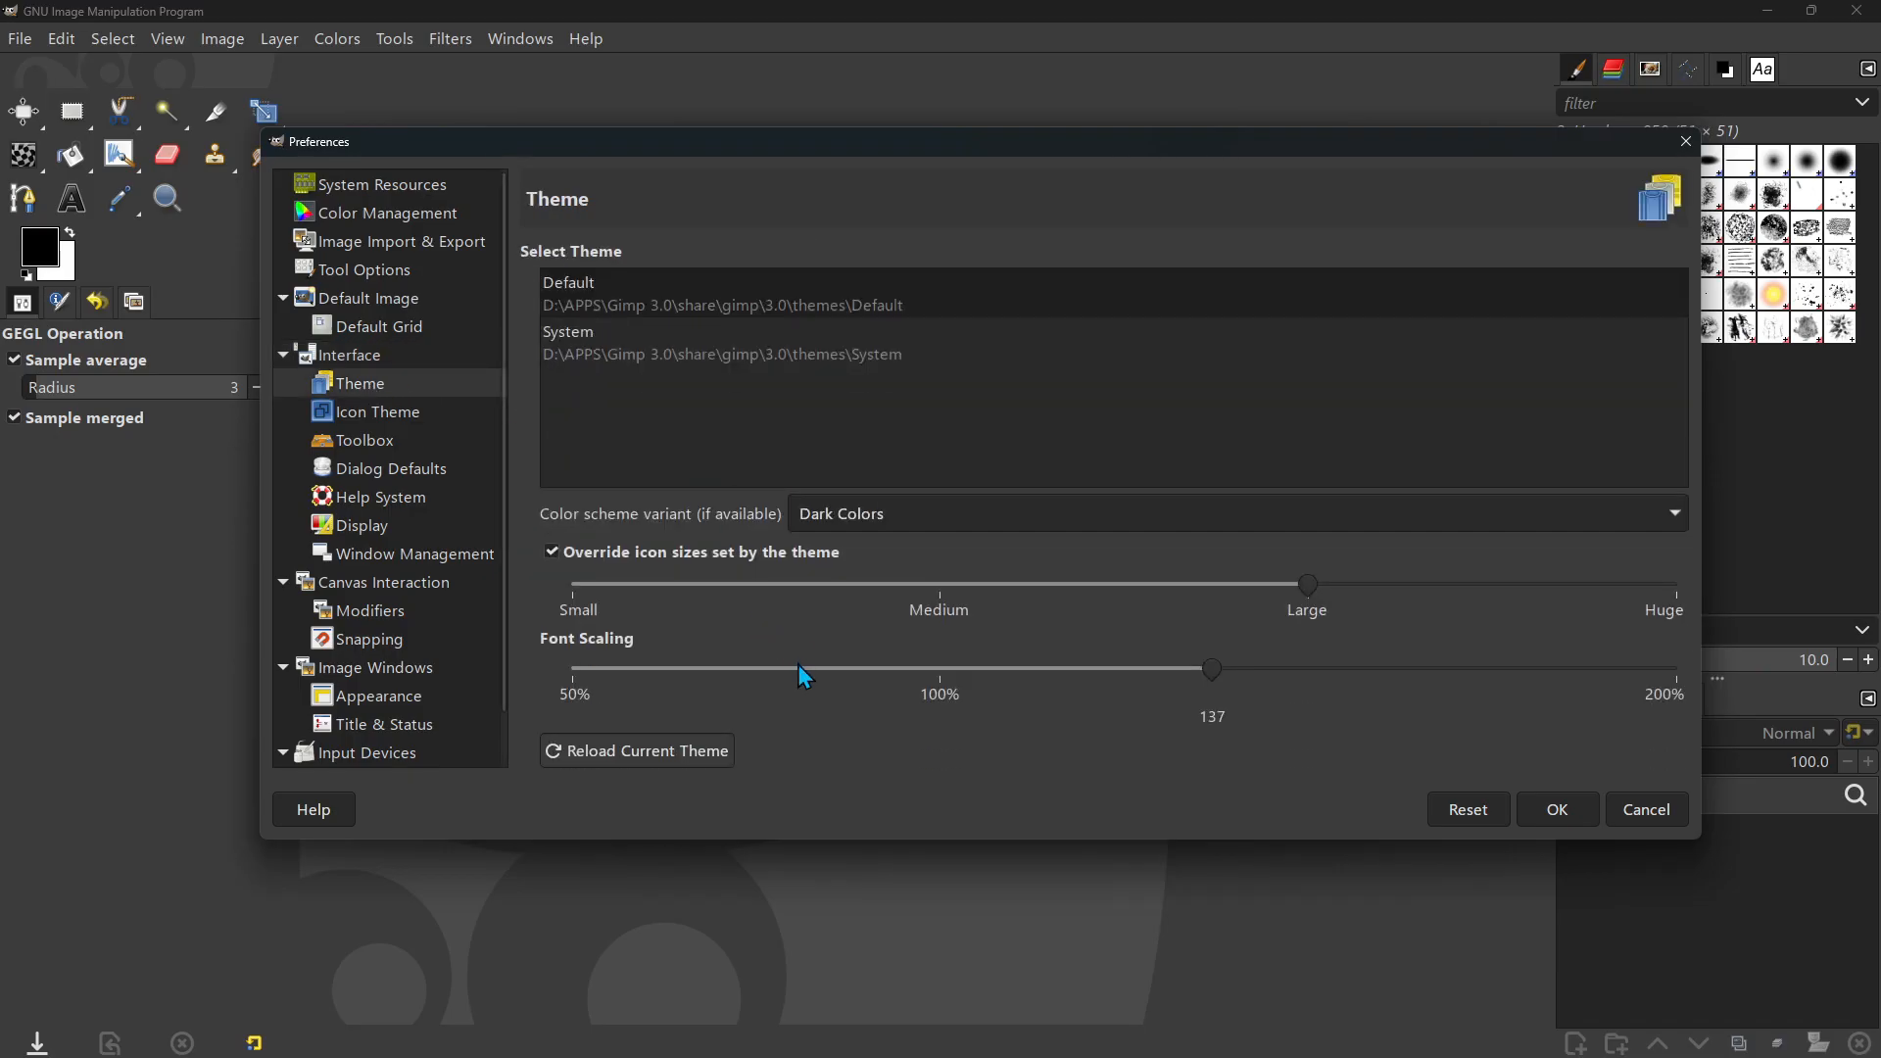
{"action": "left_click", "coordinate": [747, 361]}
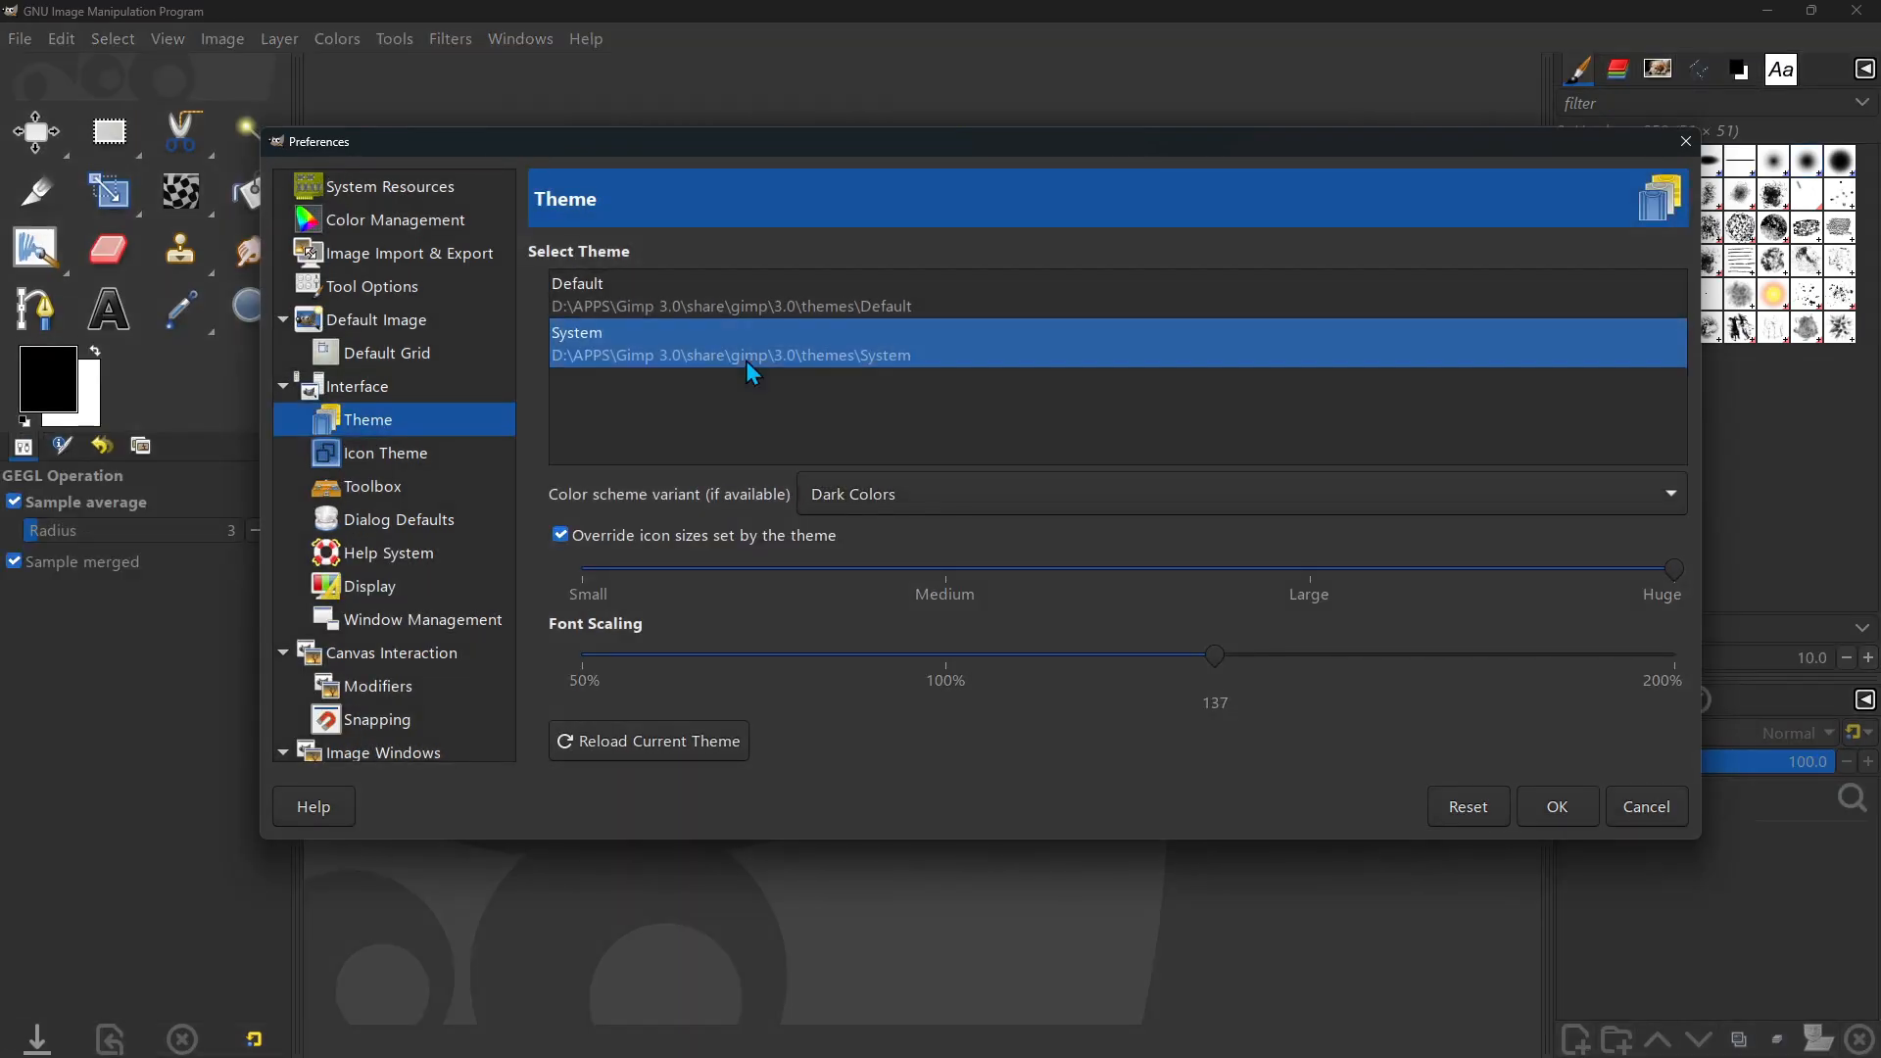
{"action": "left_click", "coordinate": [764, 305]}
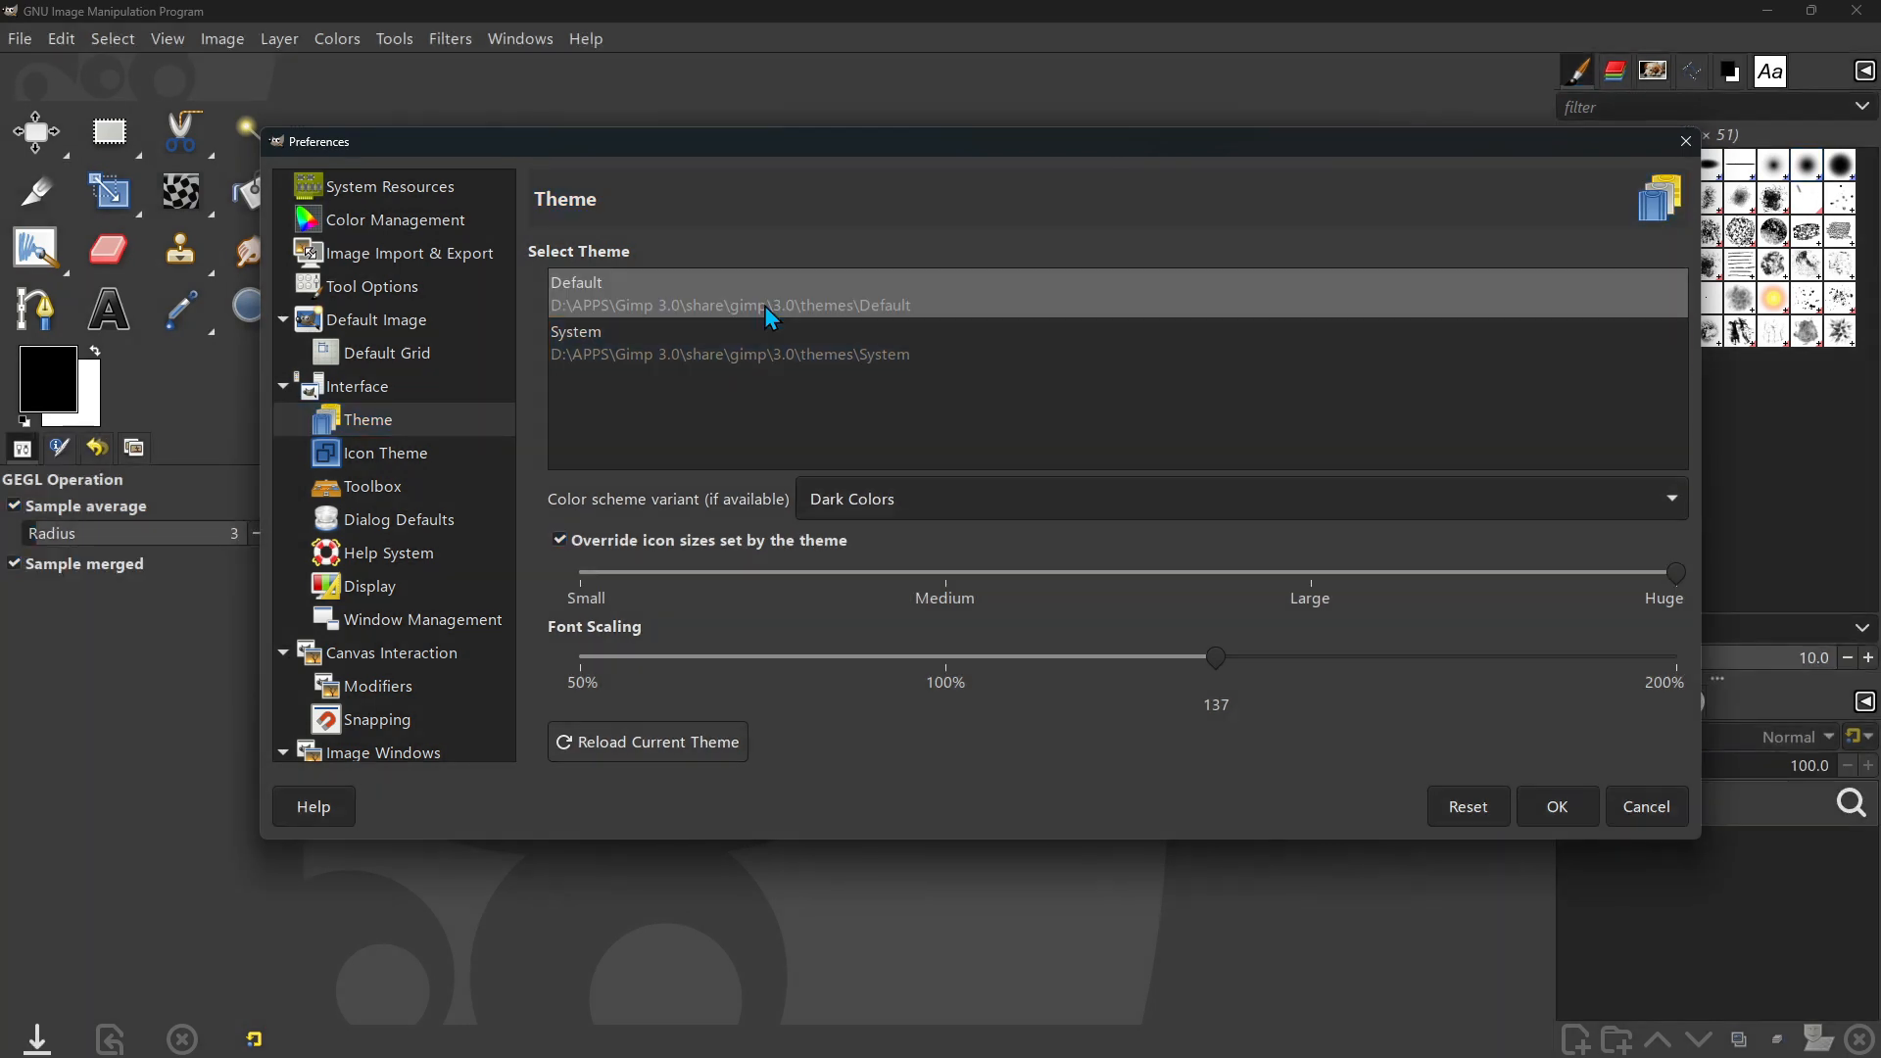
Step: Set the icon size to Medium with the theme's size override off, and select the Legacy icon theme
{"action": "left_click", "coordinate": [945, 576]}
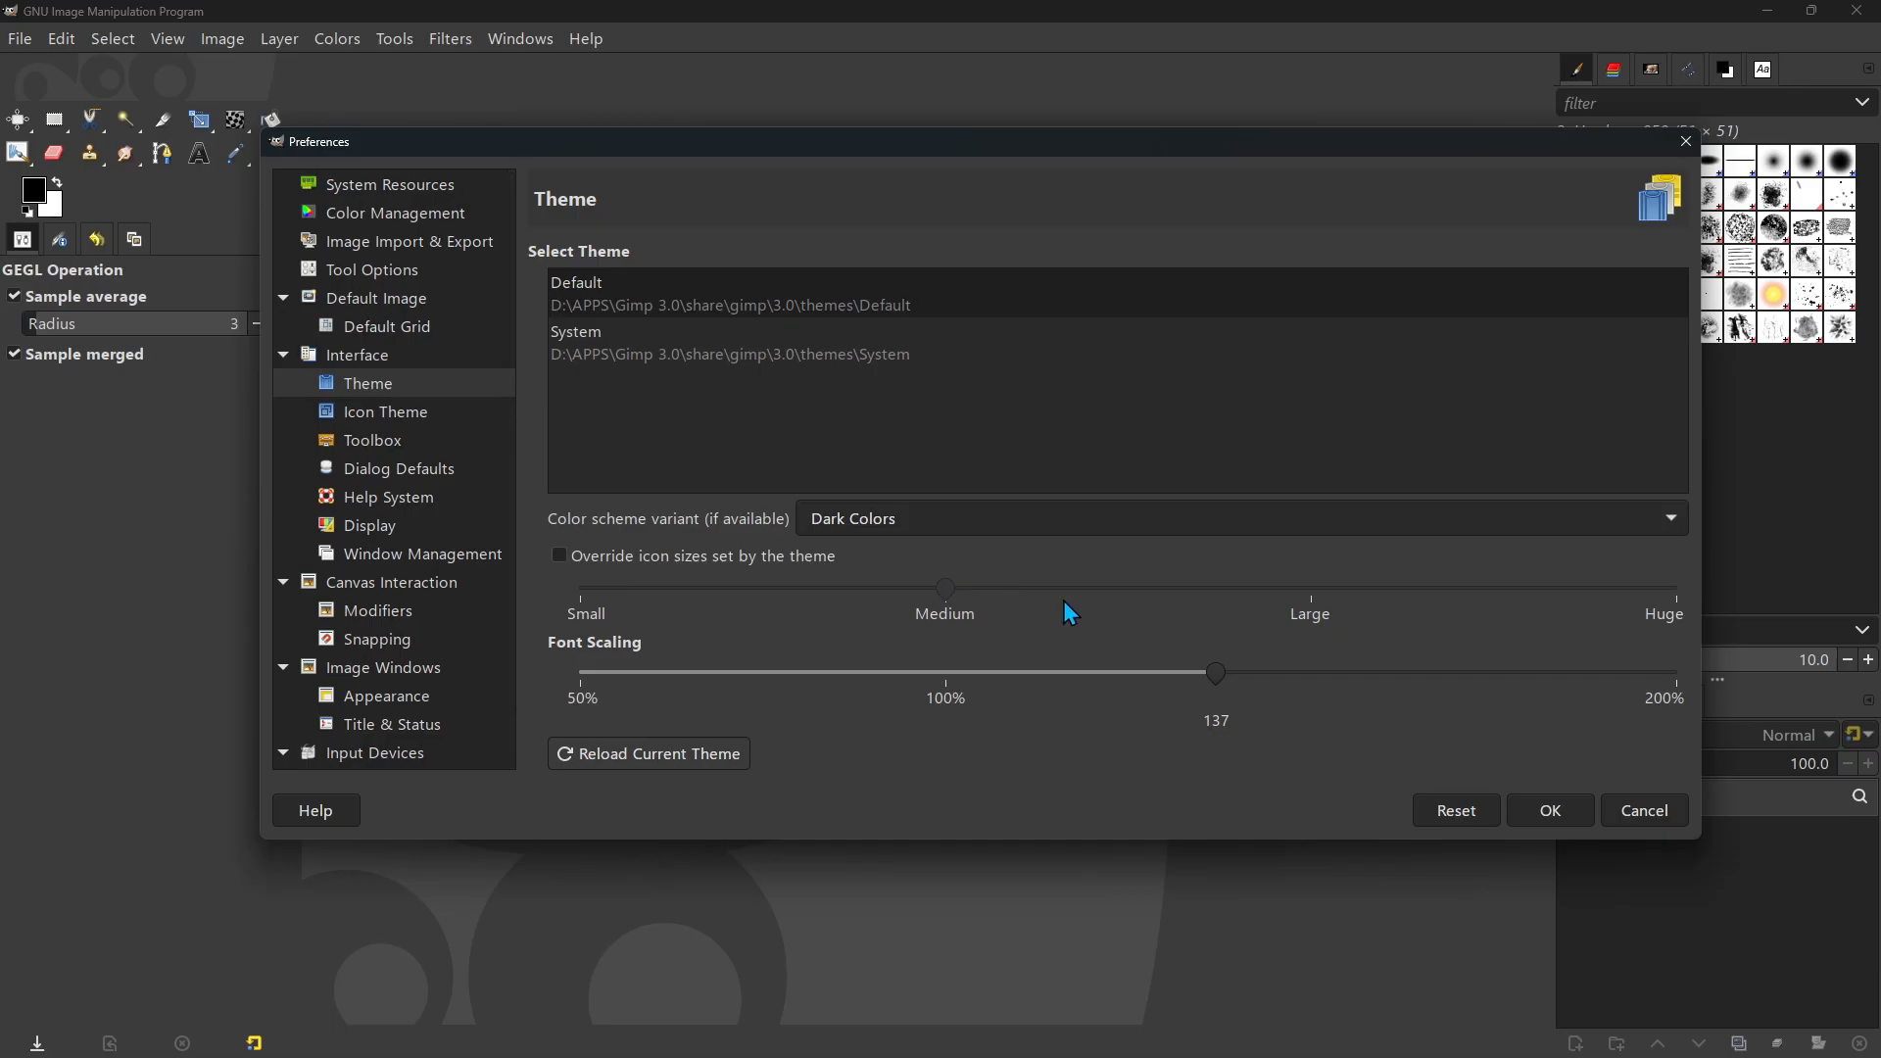
{"action": "left_click", "coordinate": [379, 410]}
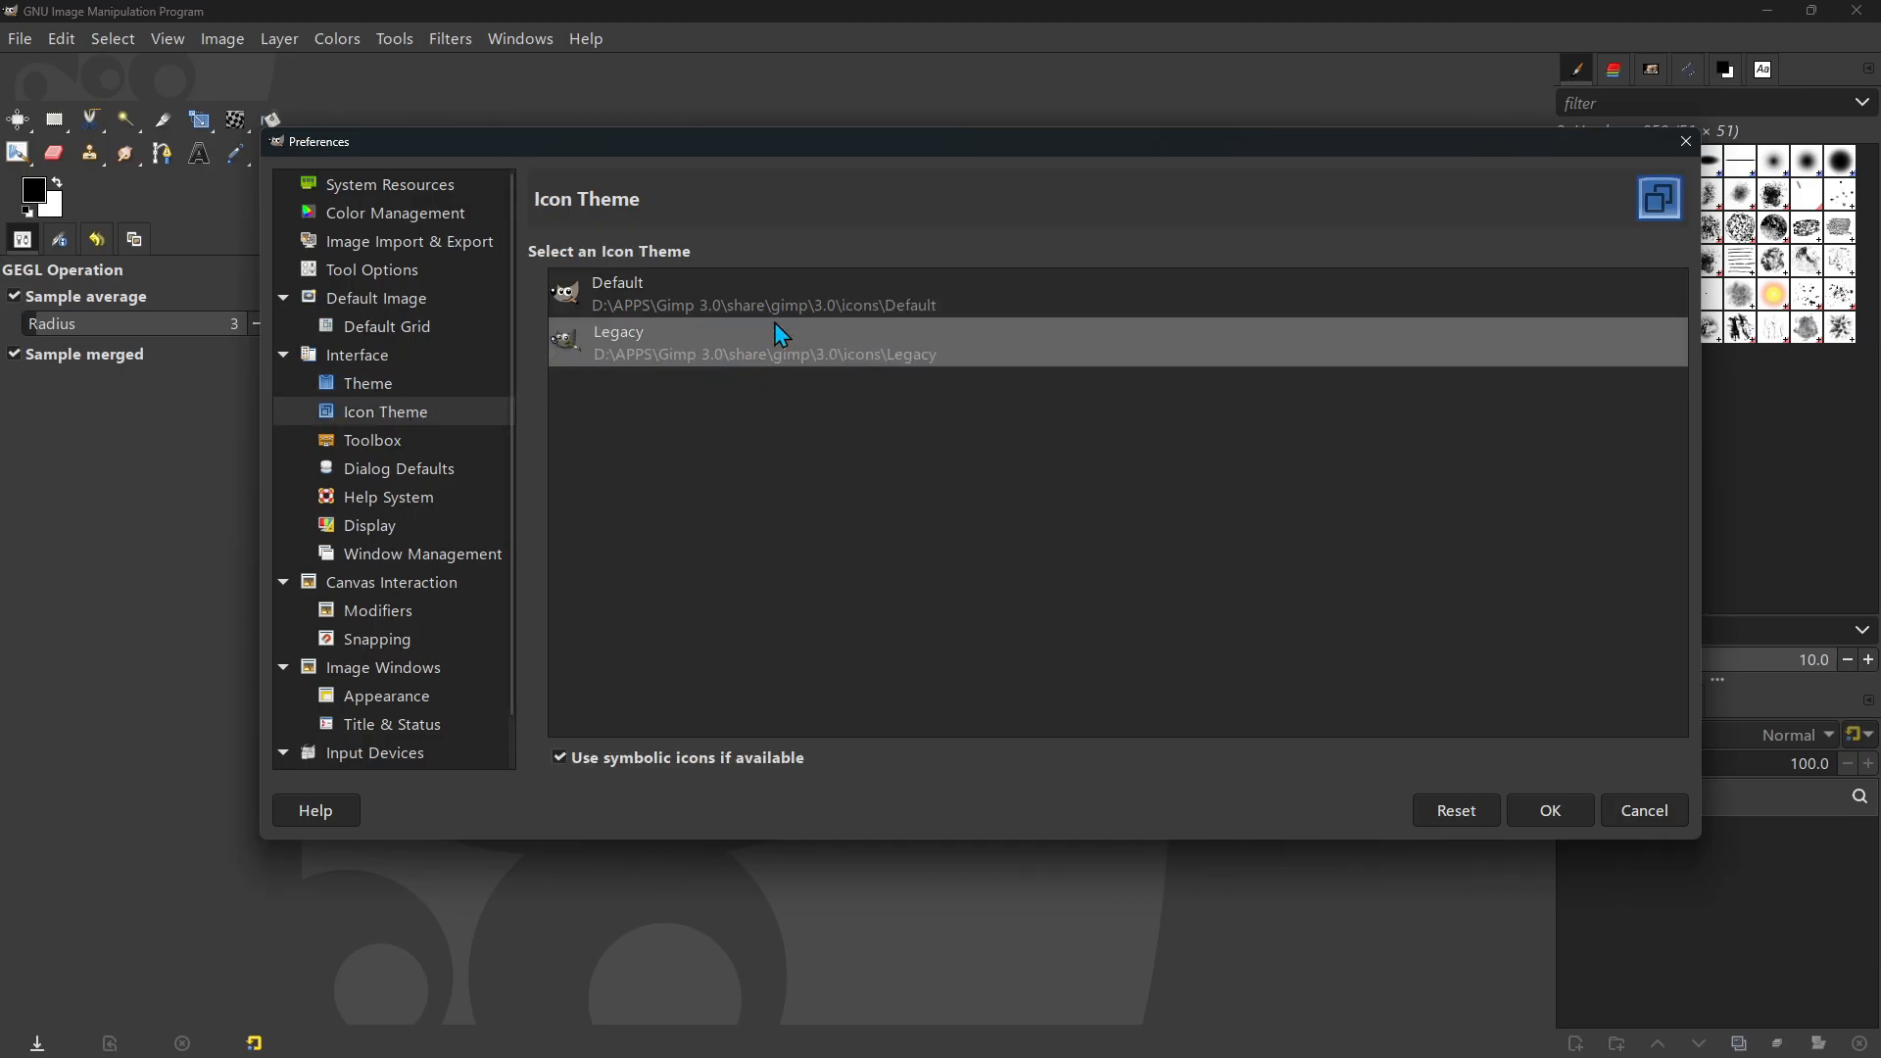
{"action": "left_click", "coordinate": [774, 347]}
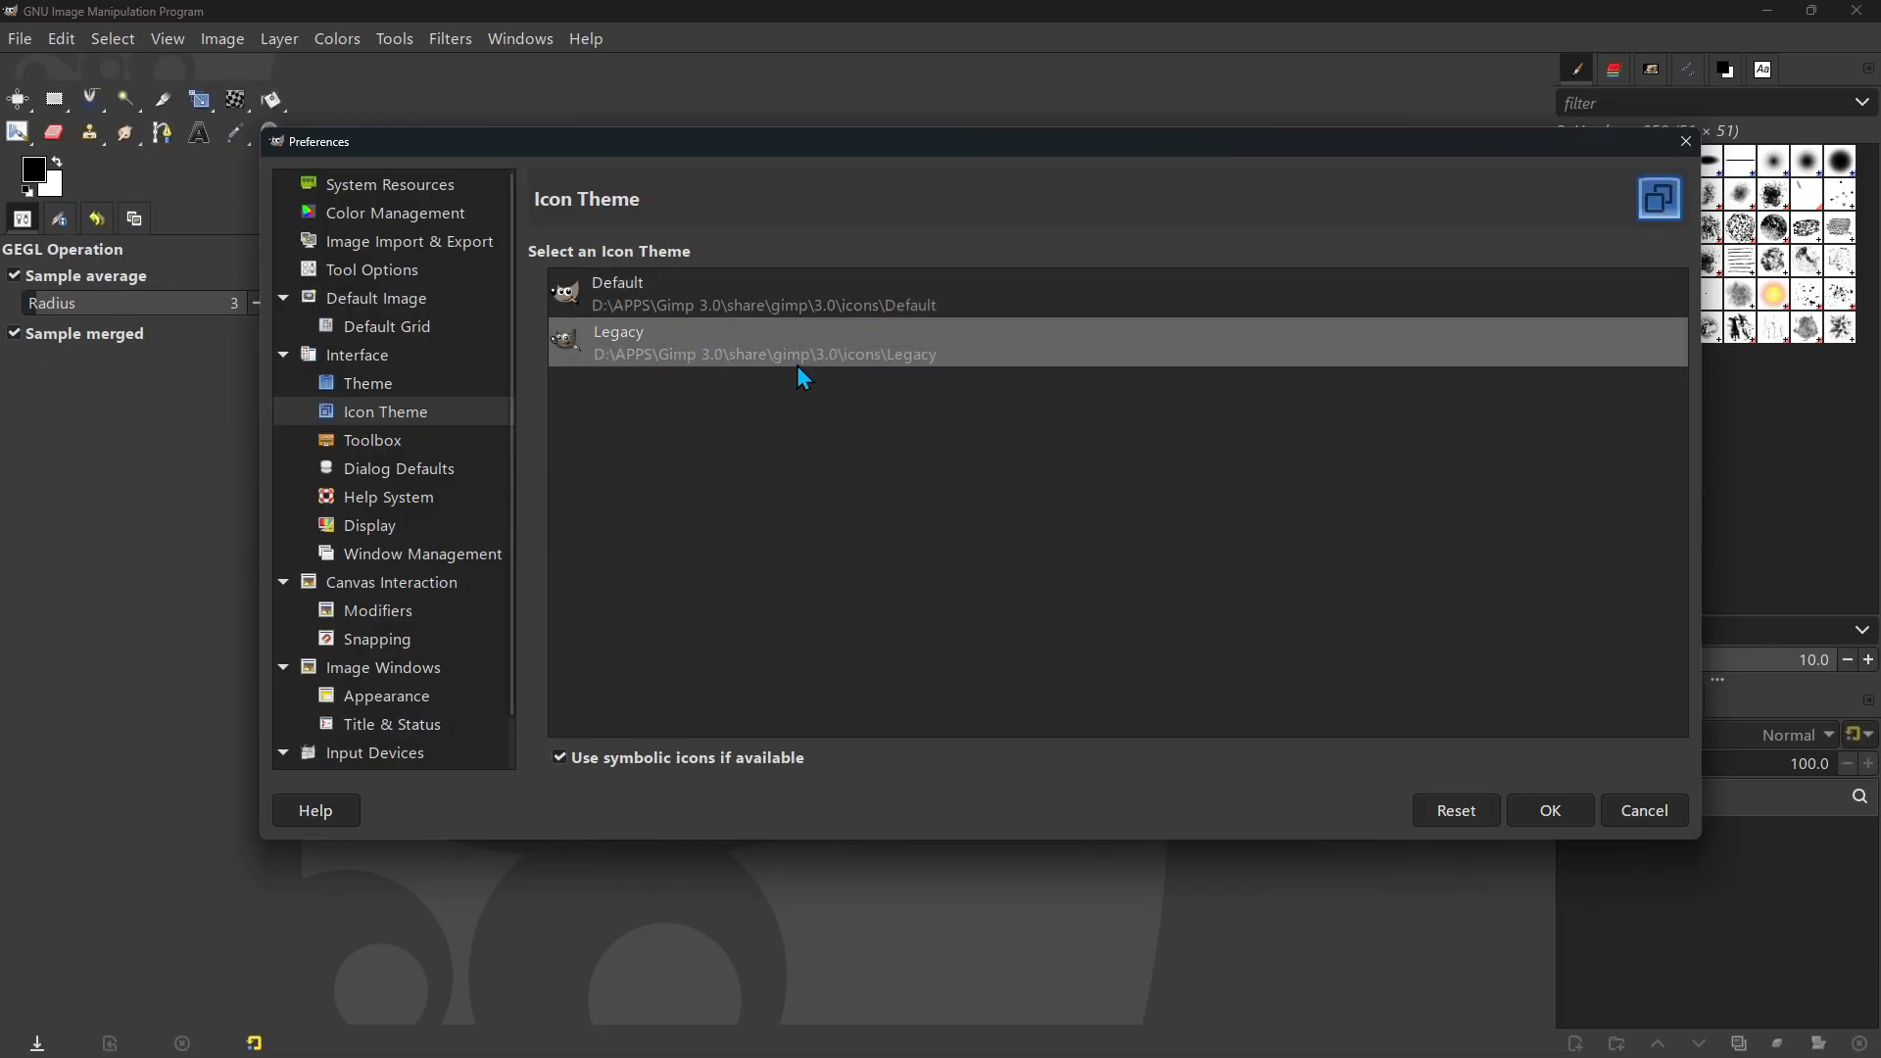
Step: Enable showing the active image and the active brush, pattern and gradient in the toolbox preferences
{"action": "left_click", "coordinate": [377, 442]}
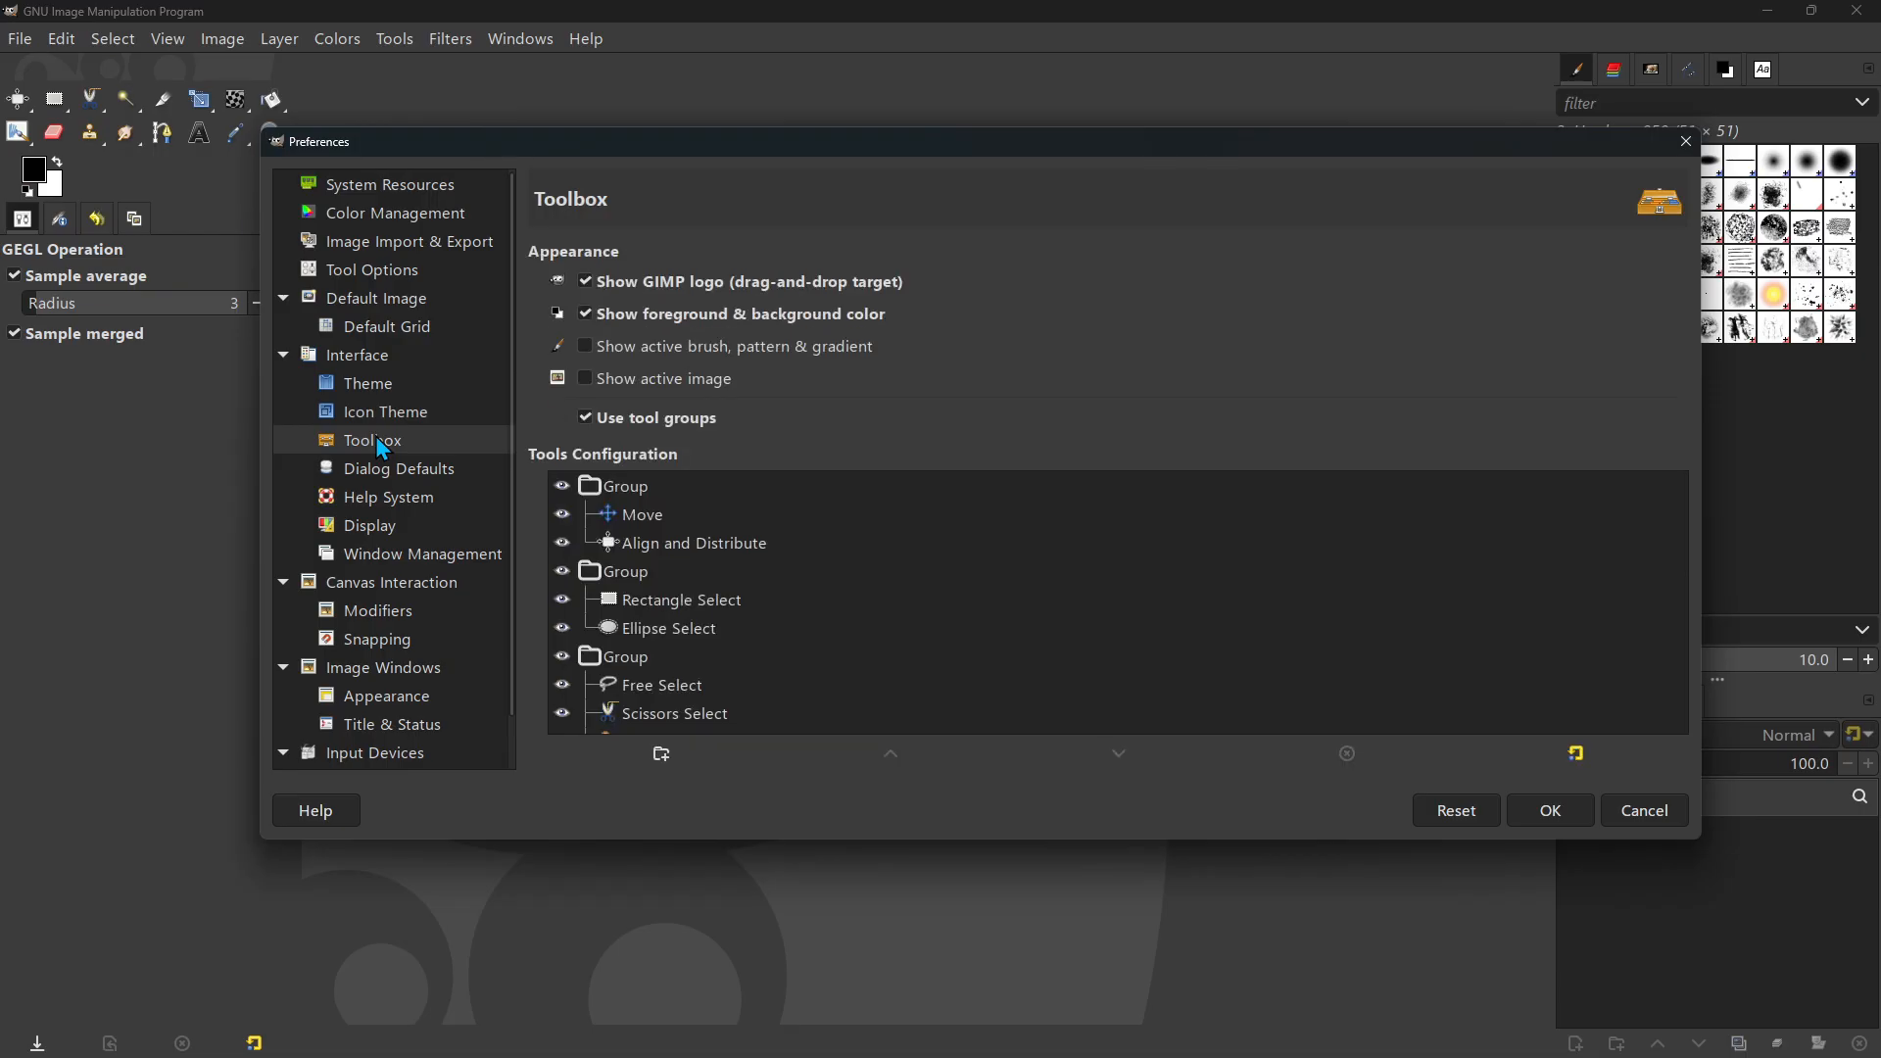
{"action": "left_click", "coordinate": [586, 379]}
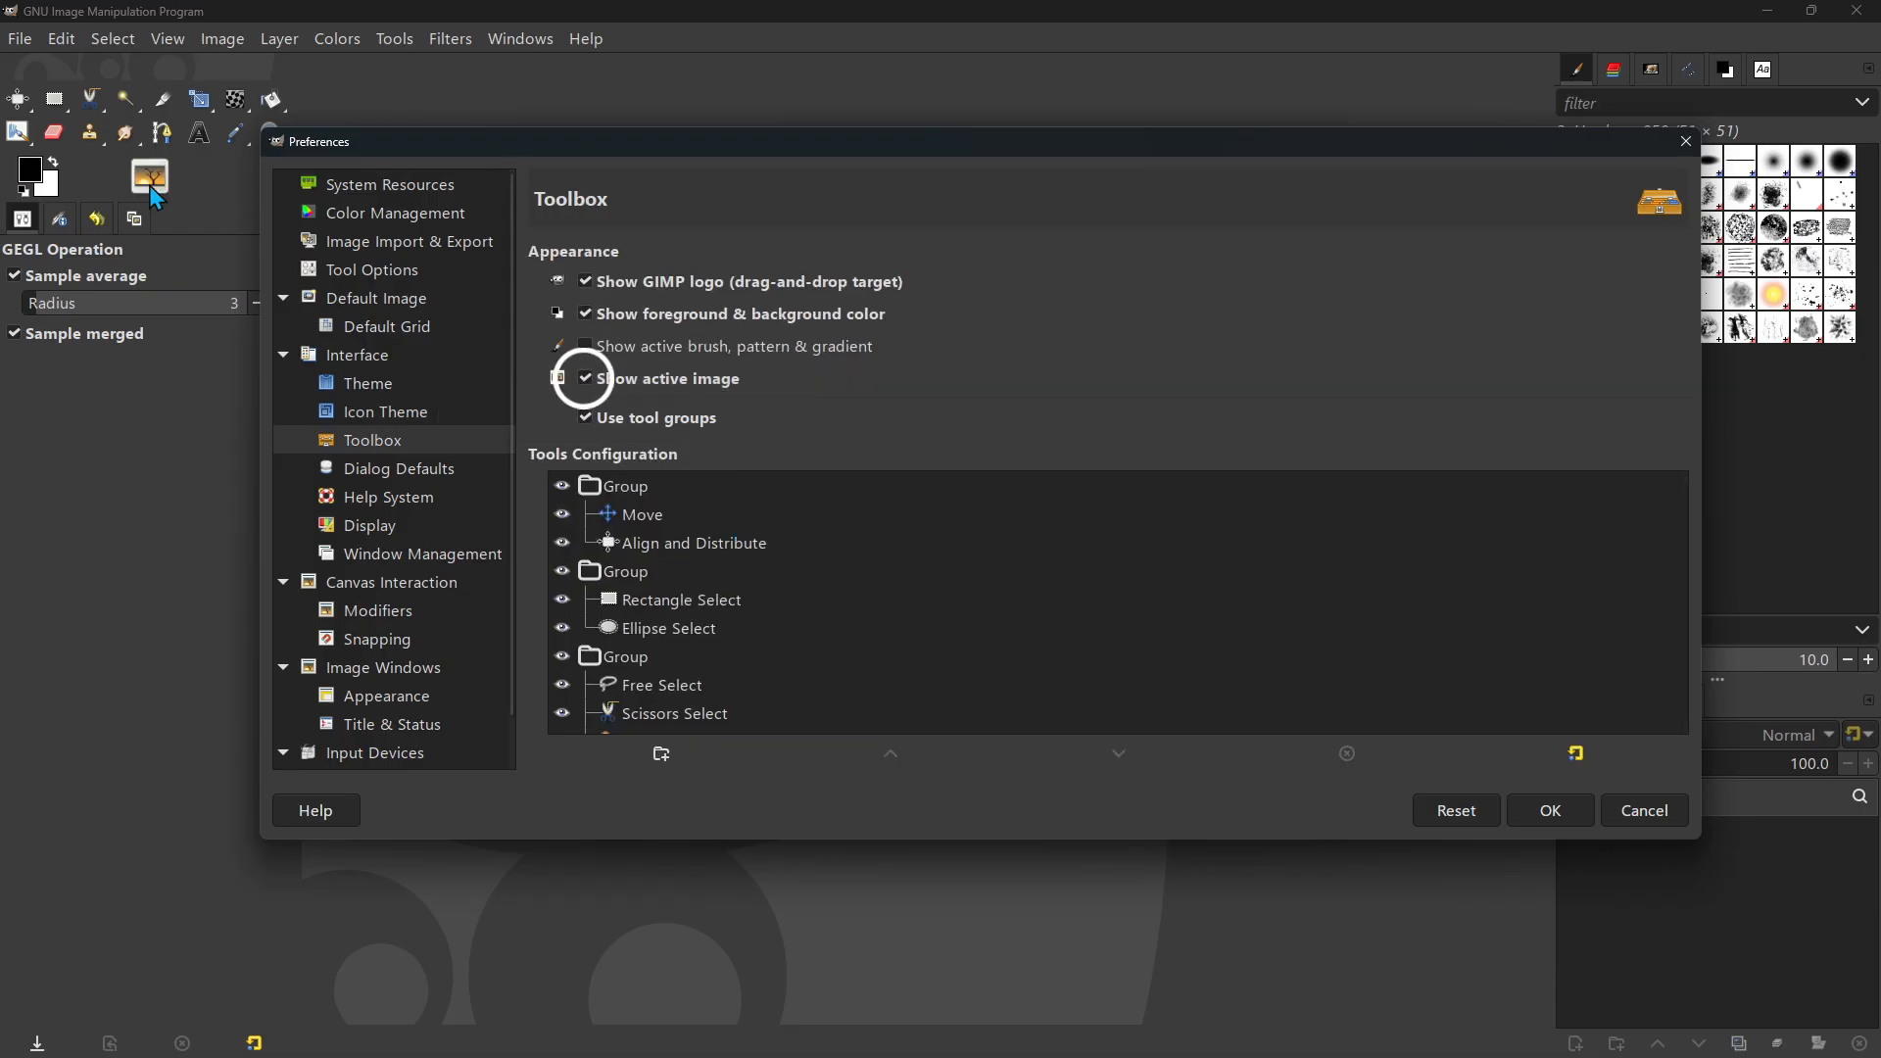
{"action": "left_click", "coordinate": [594, 346]}
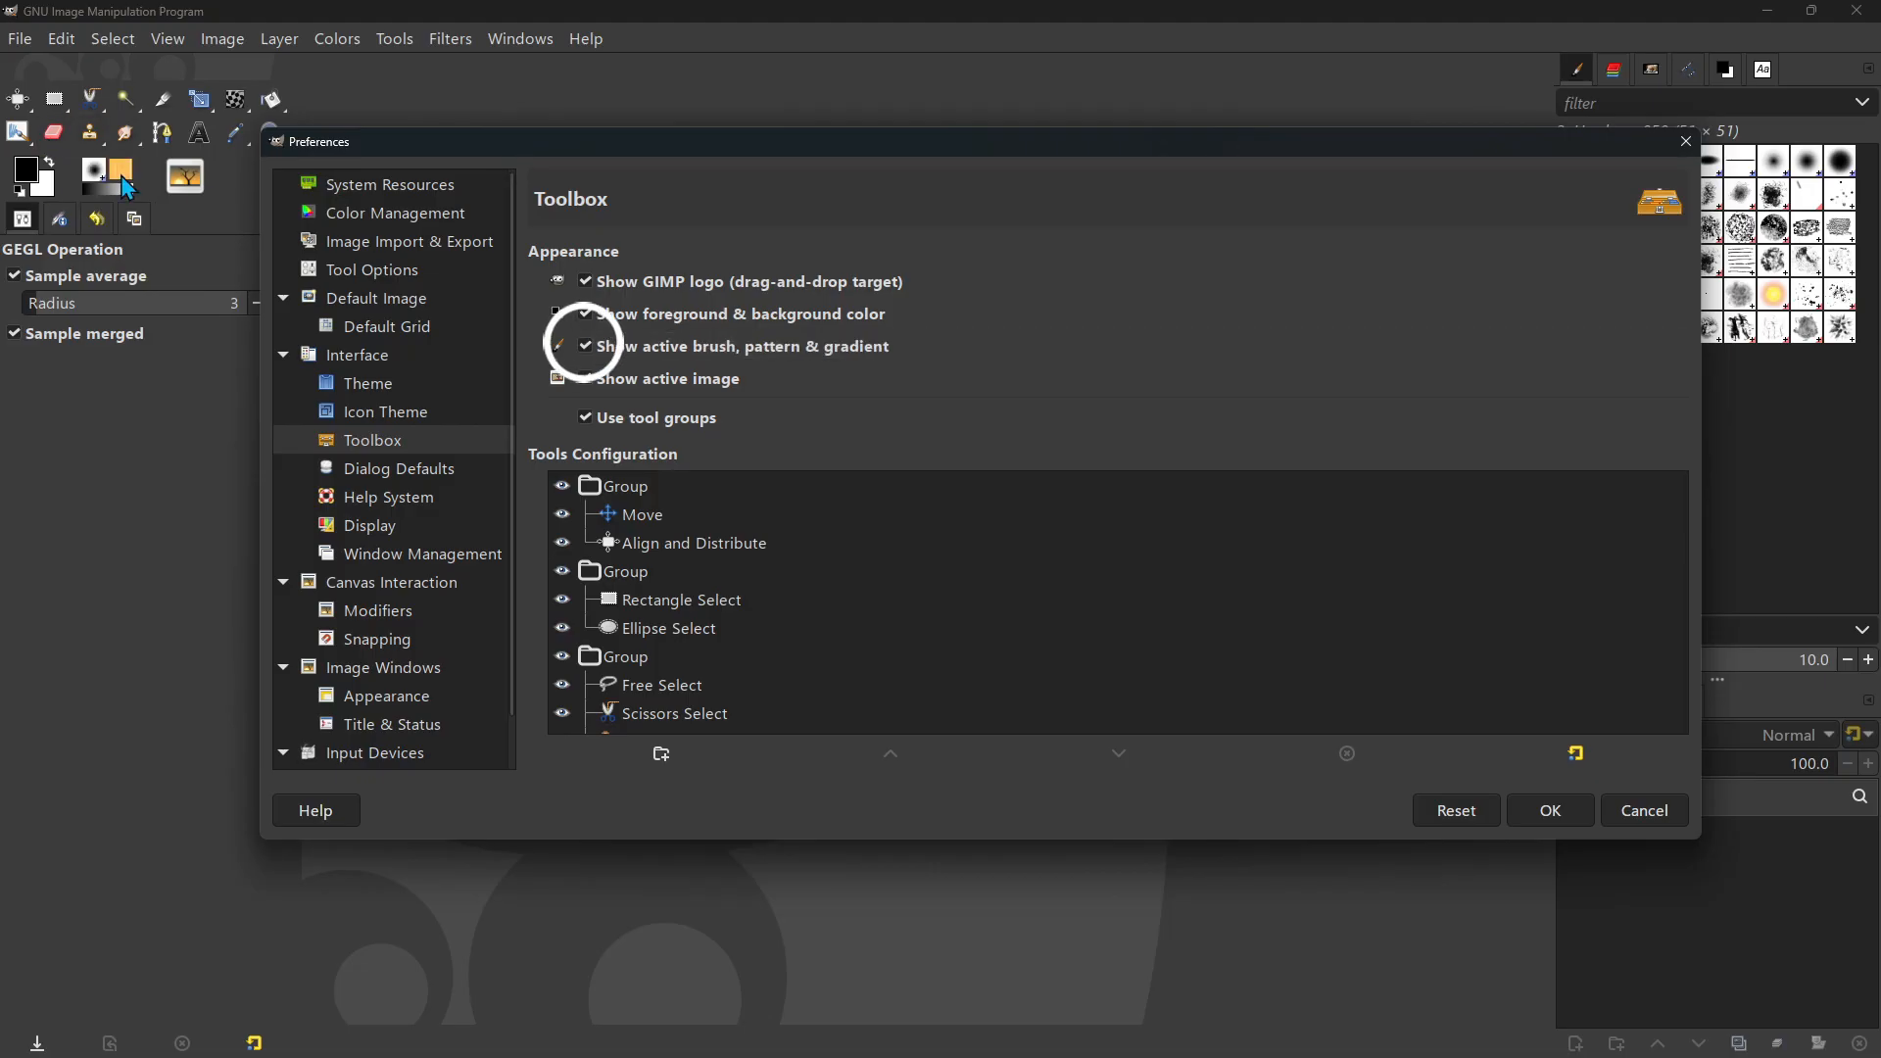
Step: Review the dialog defaults, display and canvas interaction preferences, and close the preferences
{"action": "left_click", "coordinate": [391, 468]}
{"action": "left_click", "coordinate": [381, 532]}
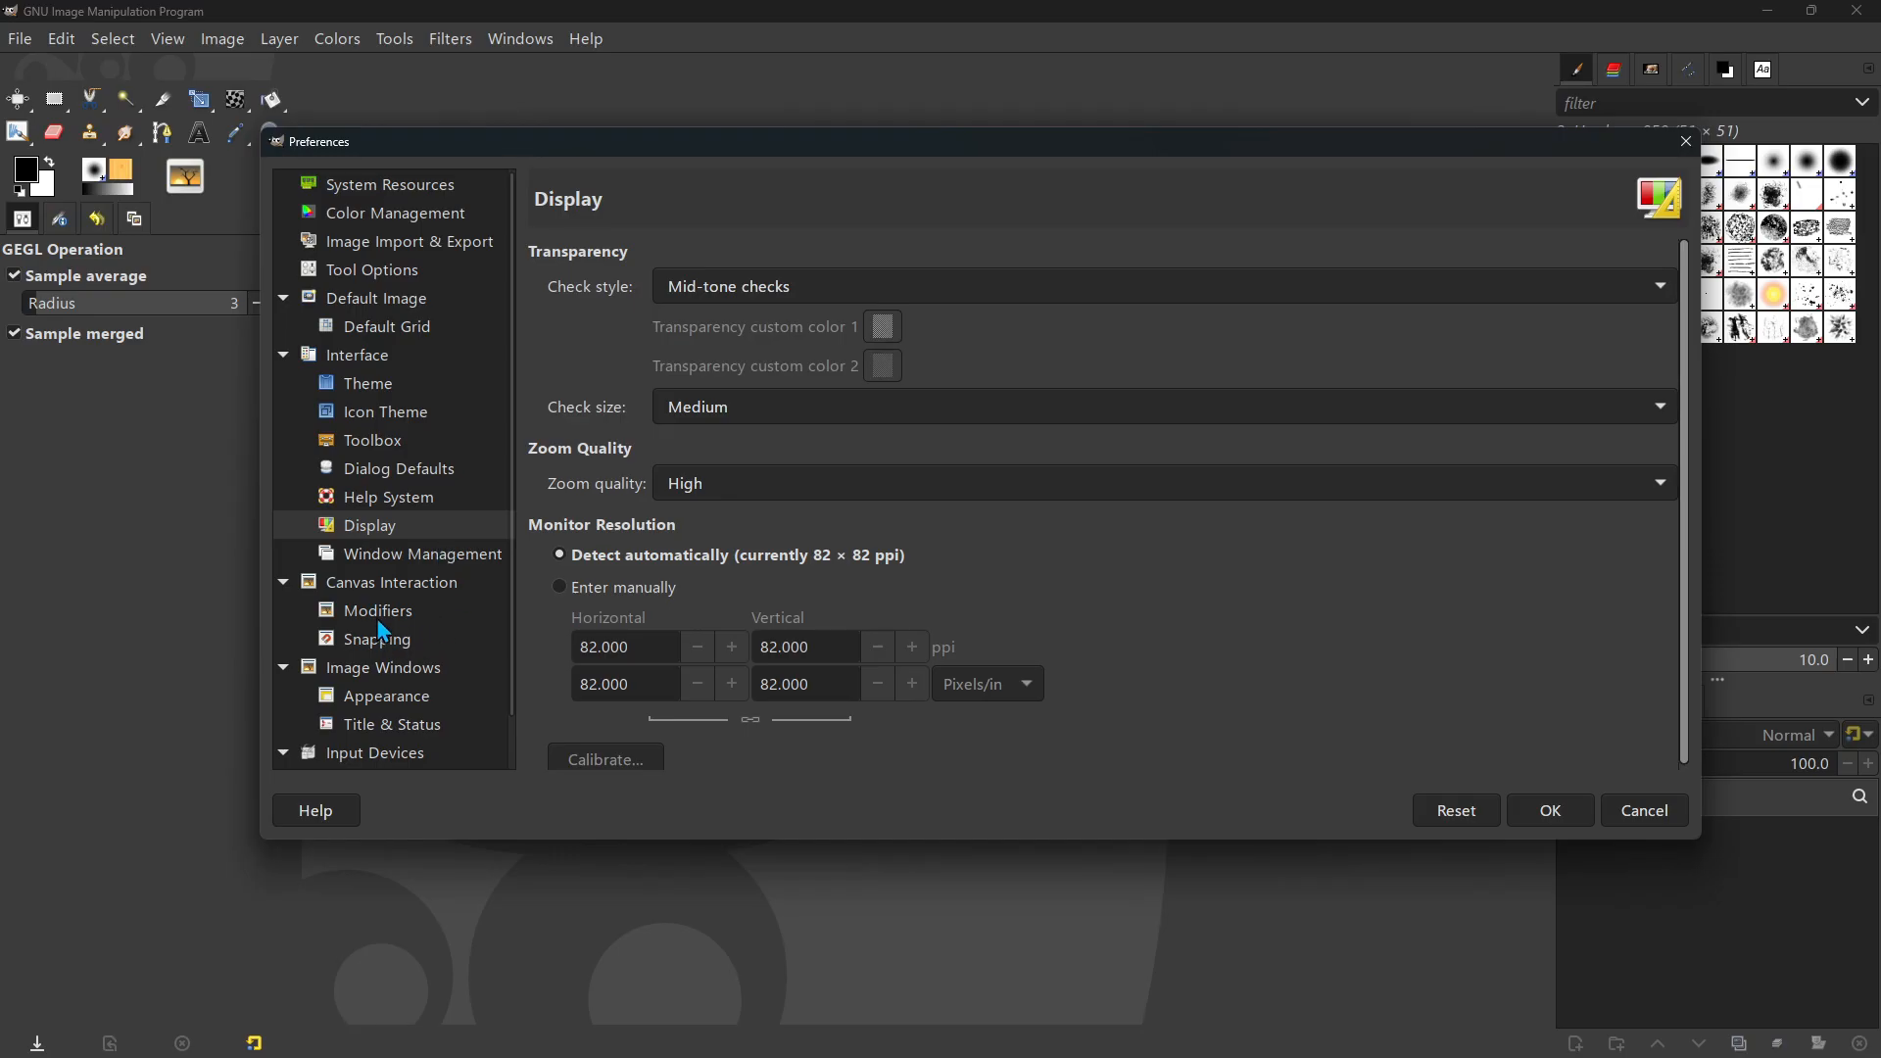
{"action": "left_click", "coordinate": [375, 590]}
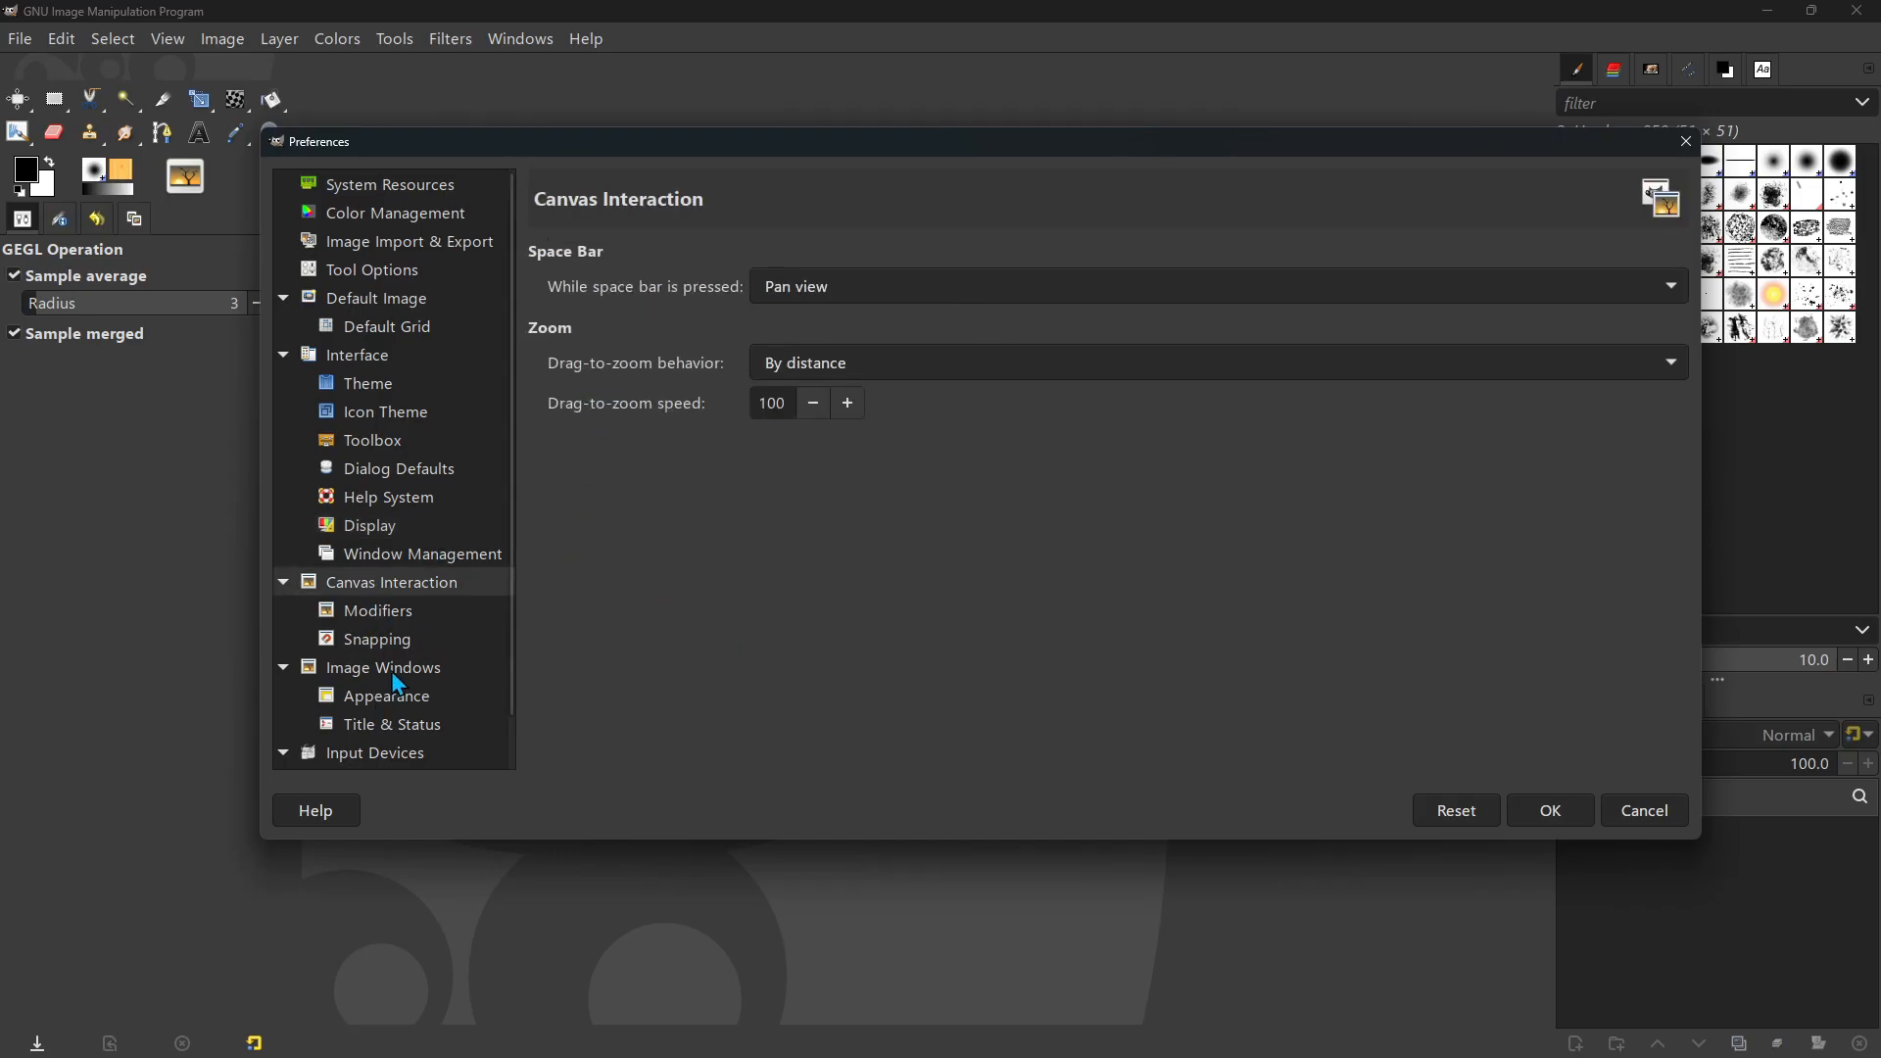
{"action": "left_click", "coordinate": [1537, 822]}
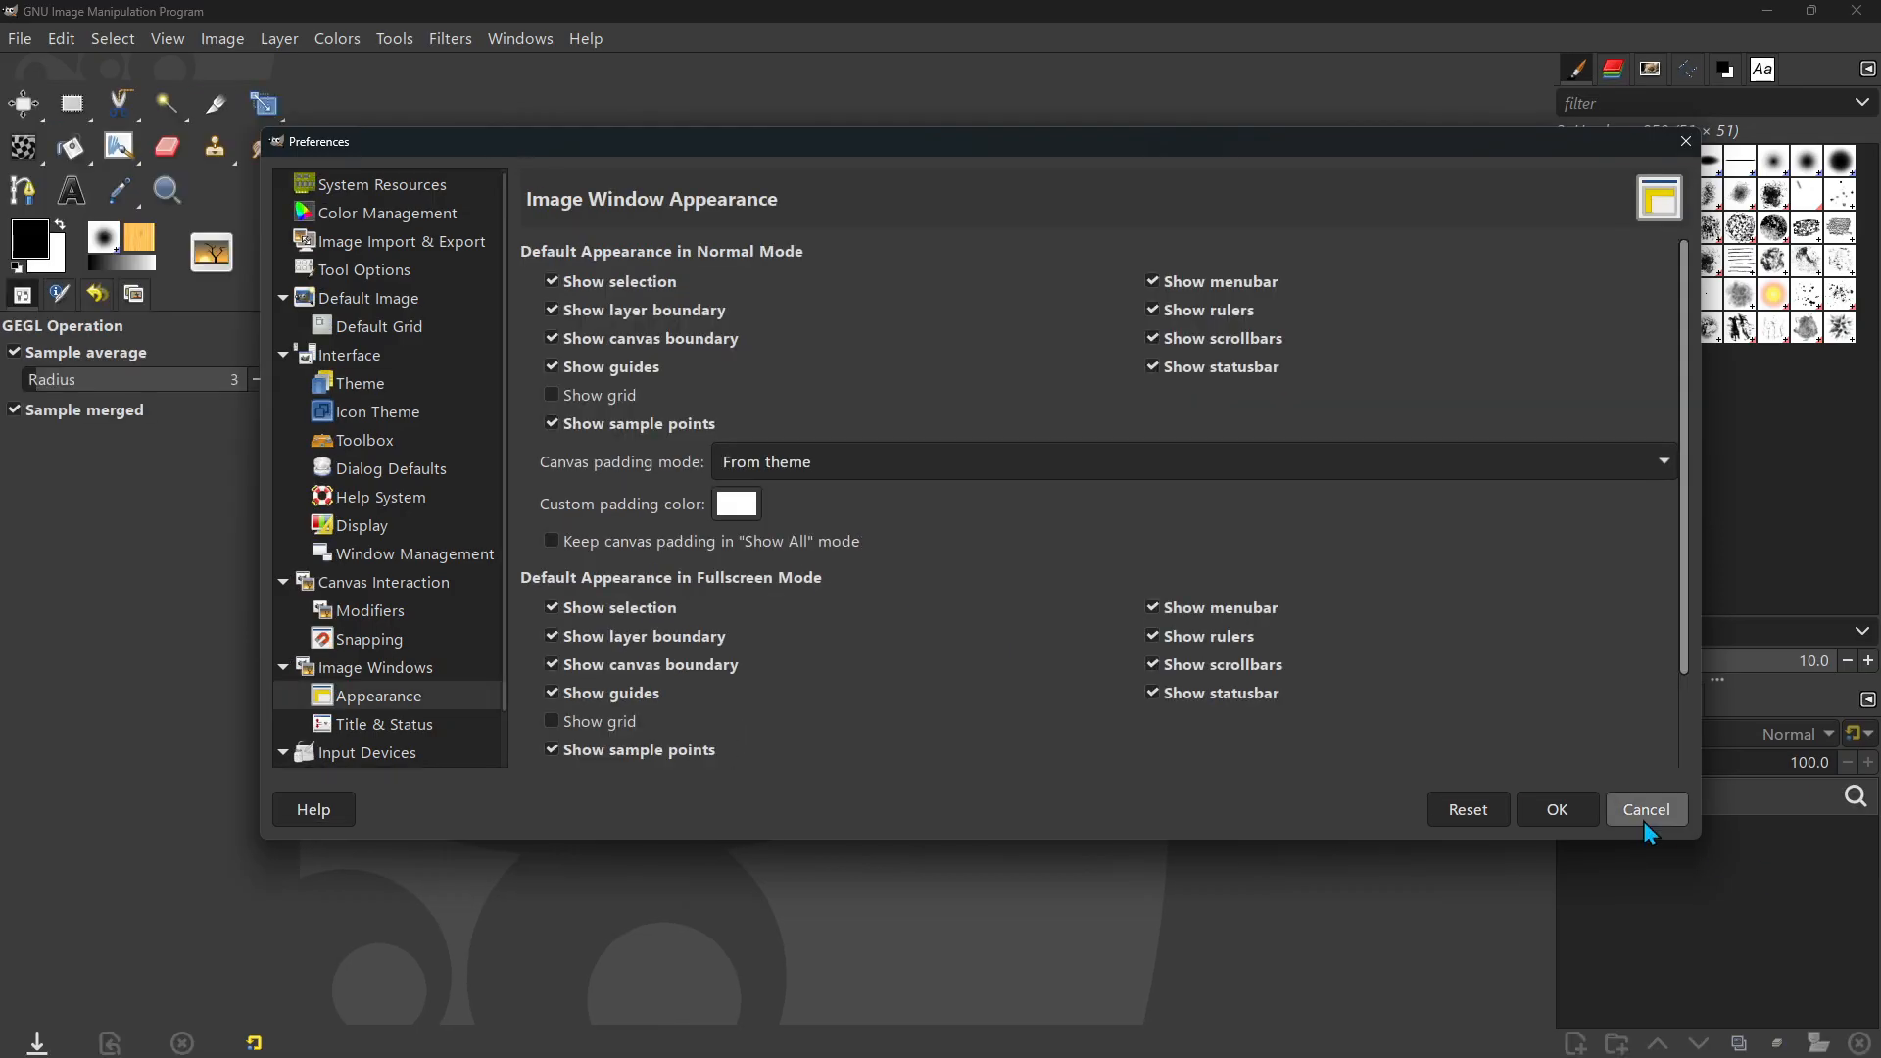
{"action": "left_click", "coordinate": [1650, 822]}
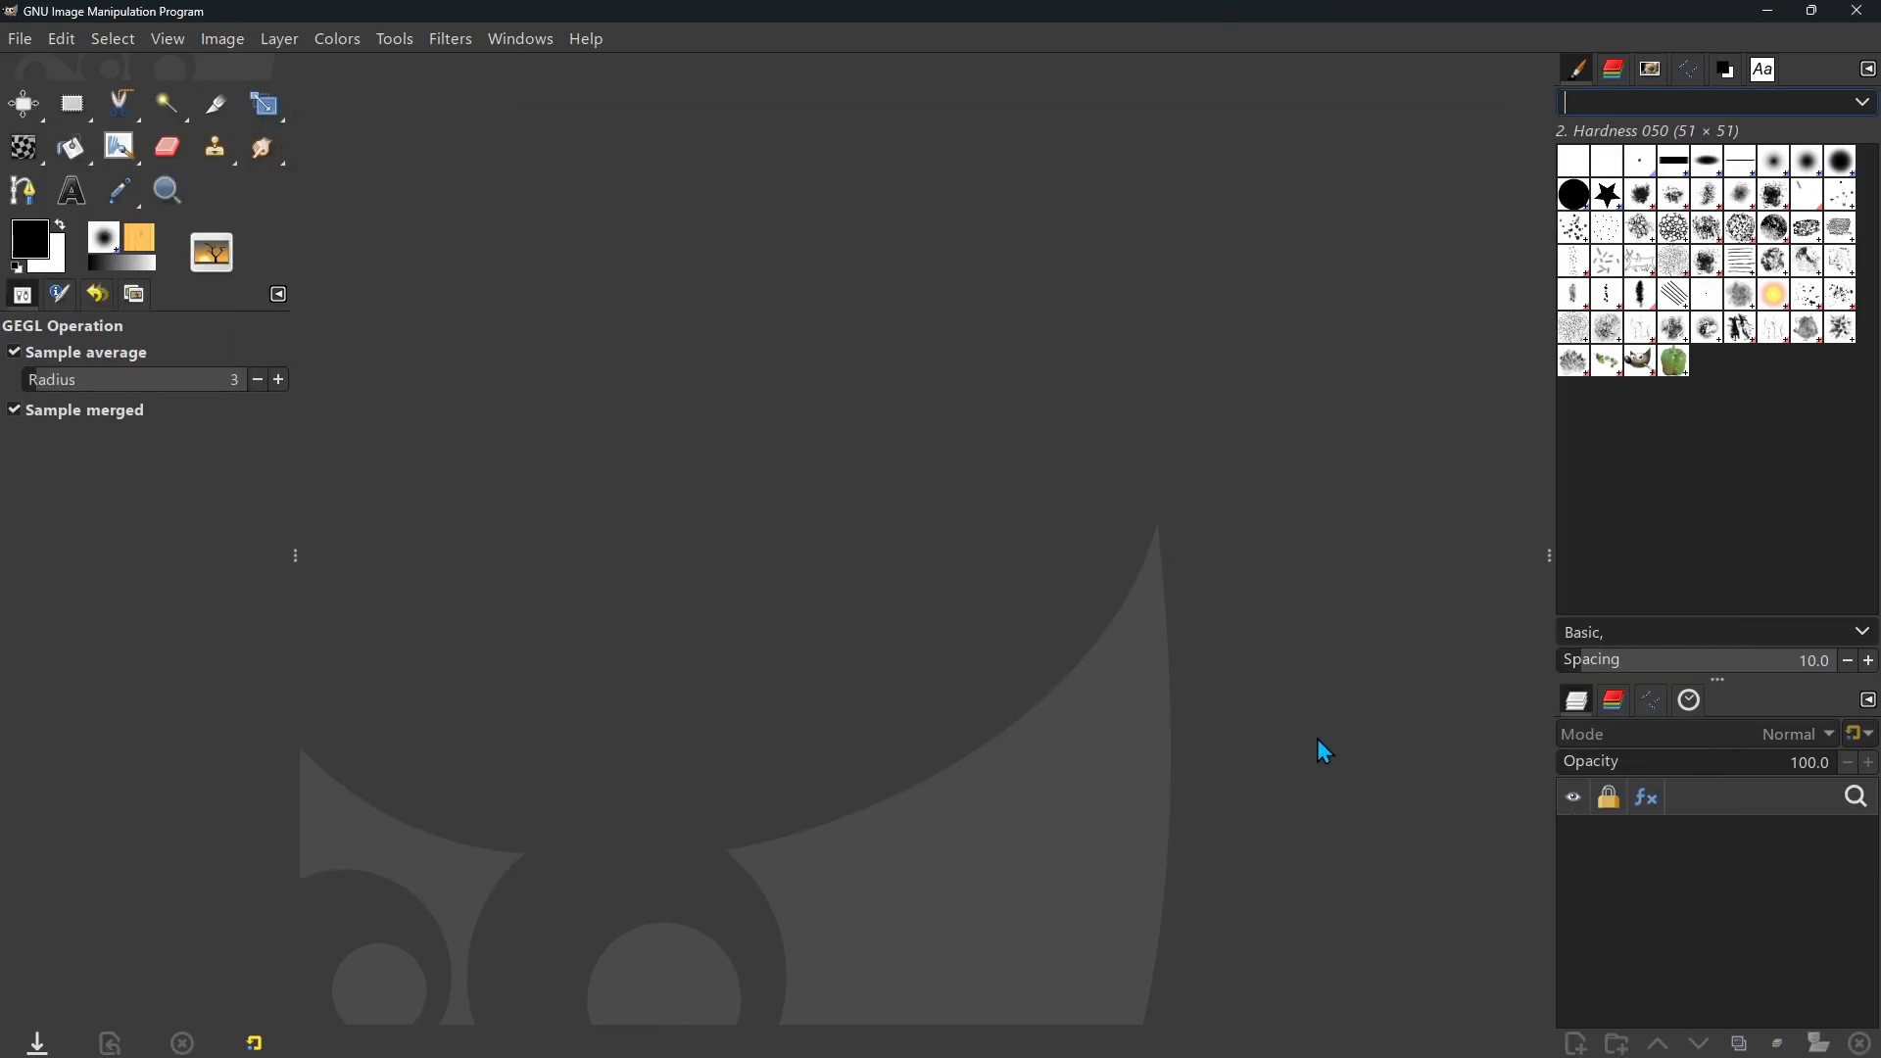
Step: Open the keyboard shortcuts configuration and look through its list of actions
{"action": "left_click", "coordinate": [21, 41]}
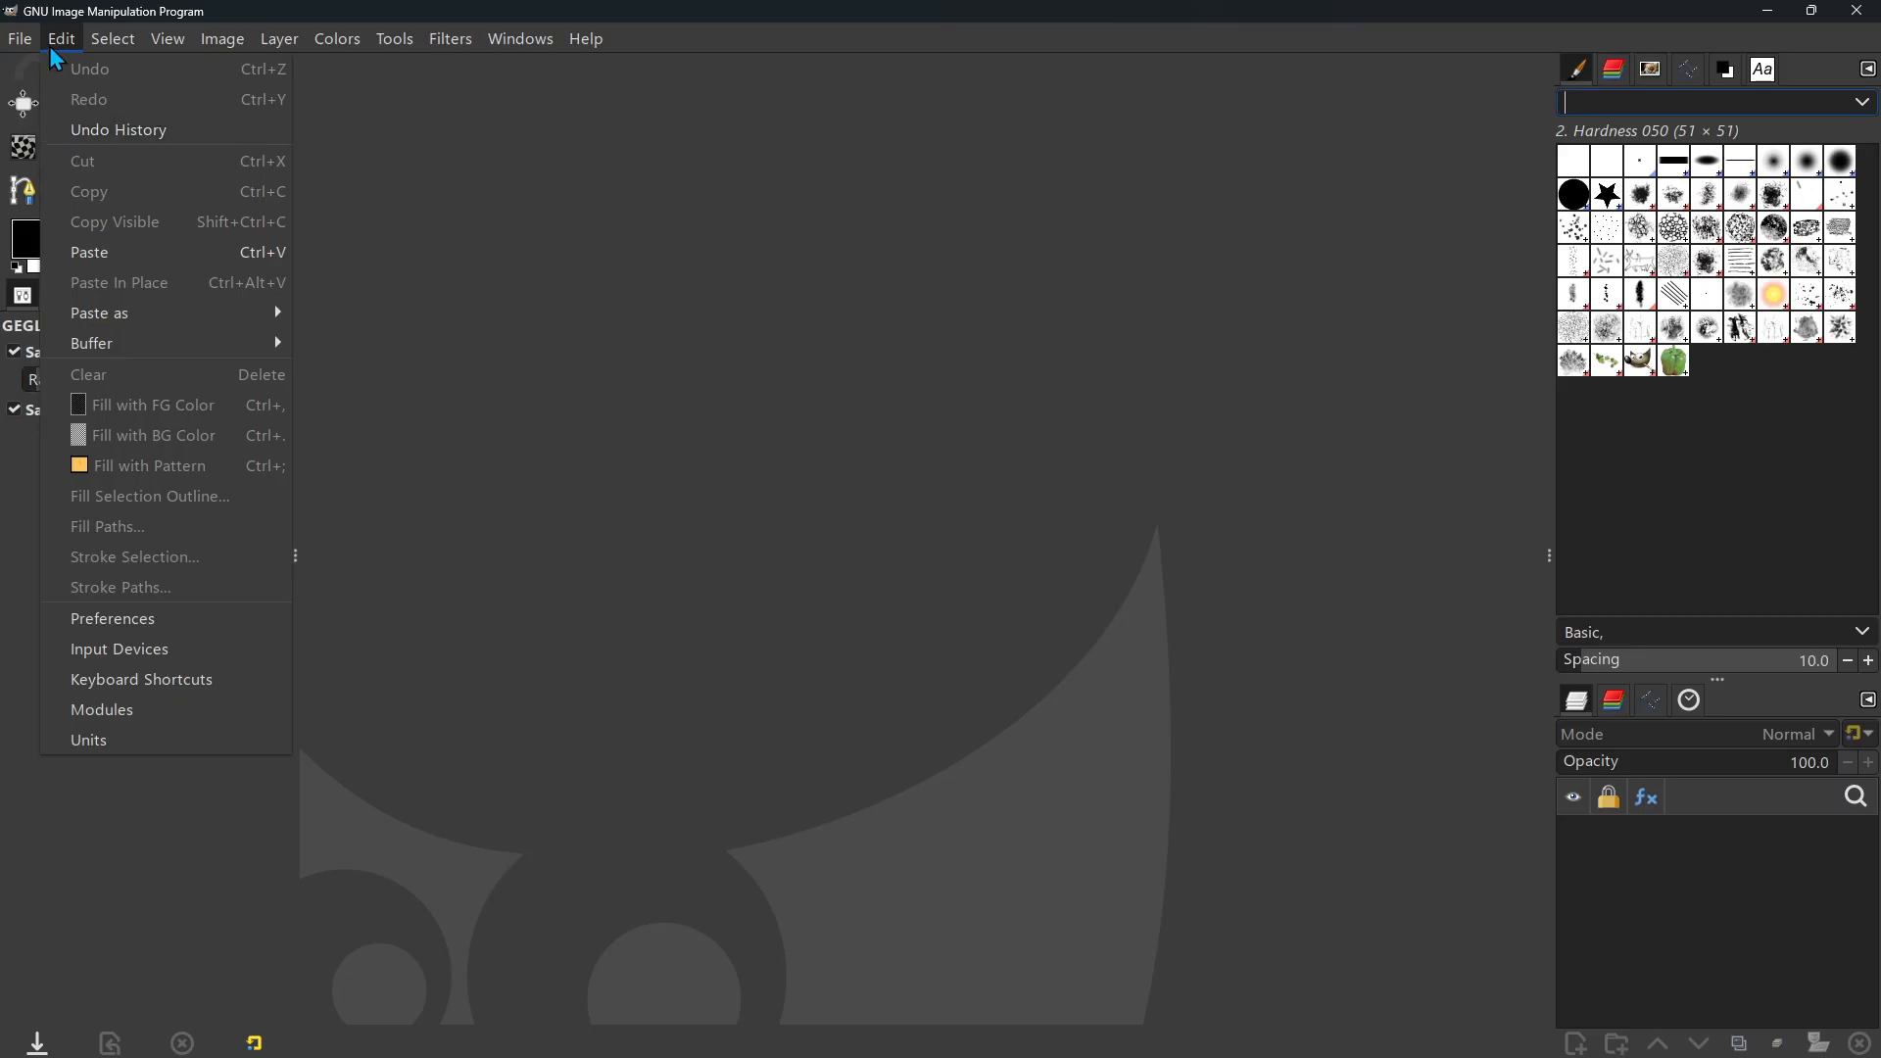
{"action": "left_click", "coordinate": [76, 48]}
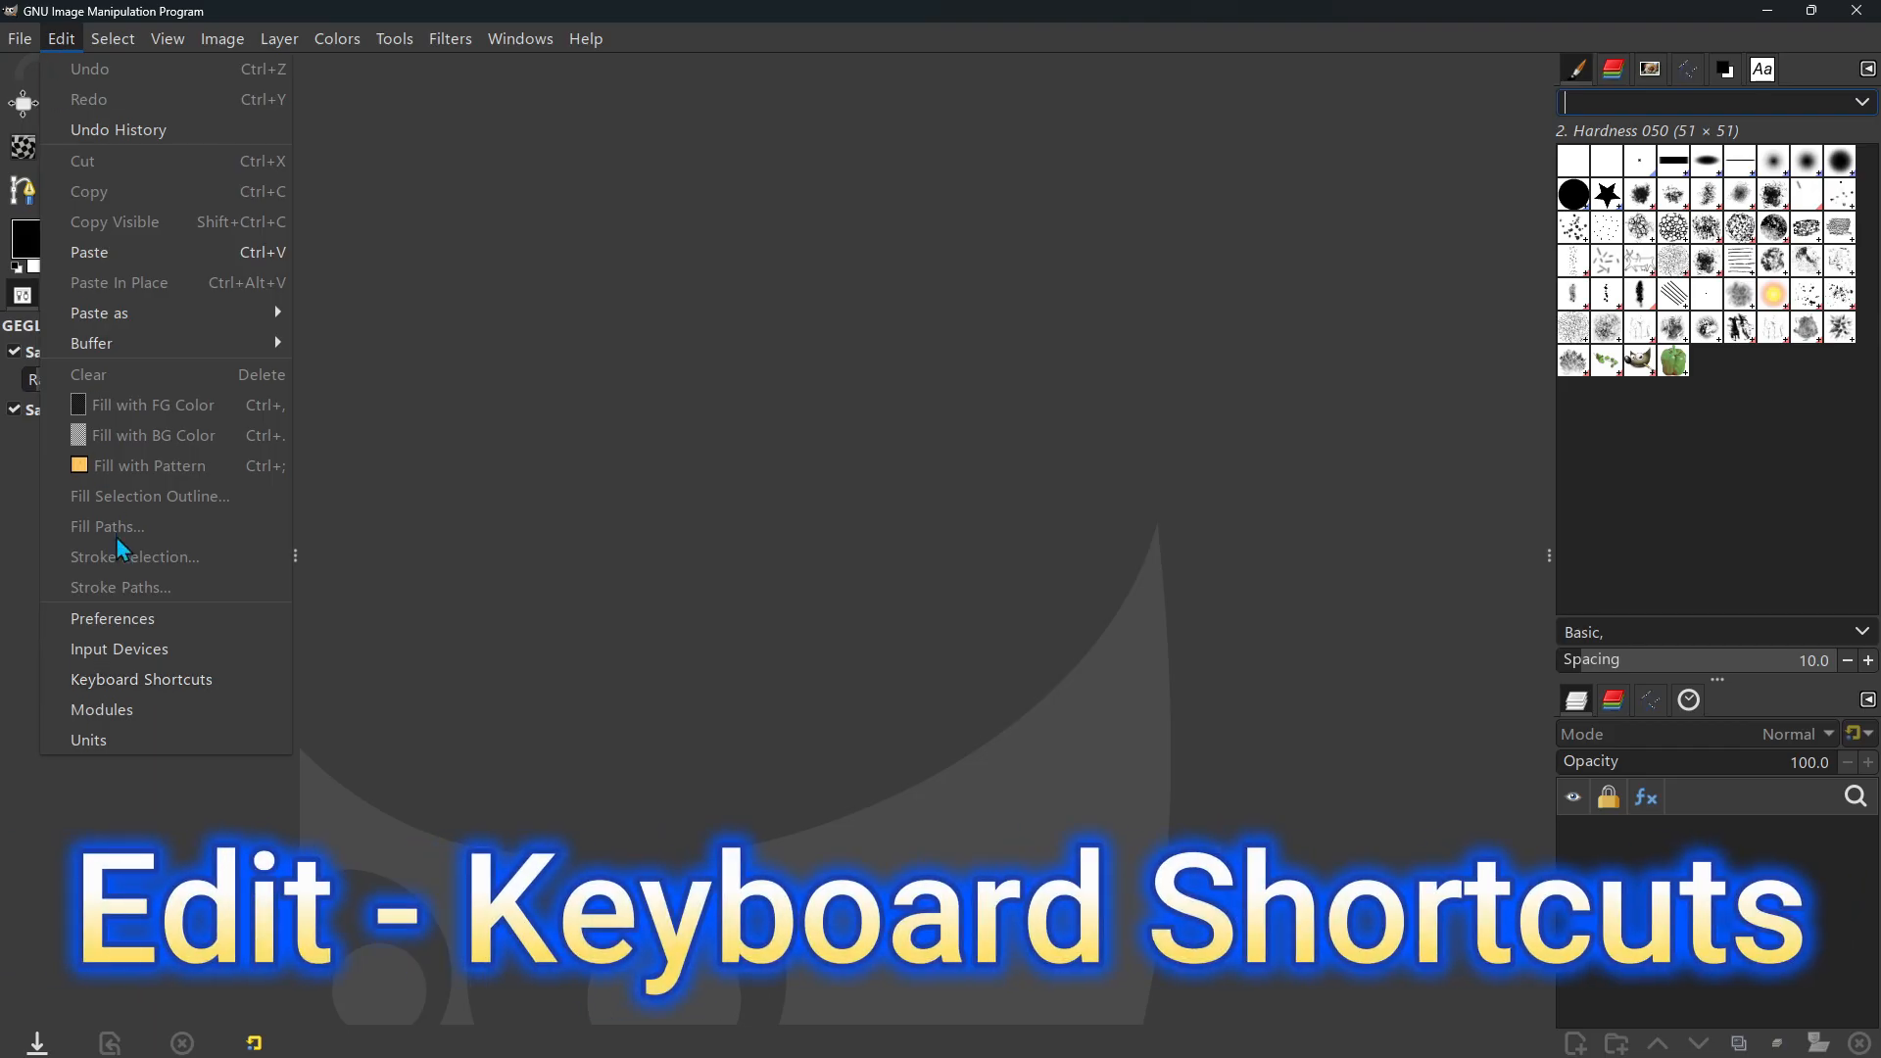
{"action": "left_click", "coordinate": [178, 679]}
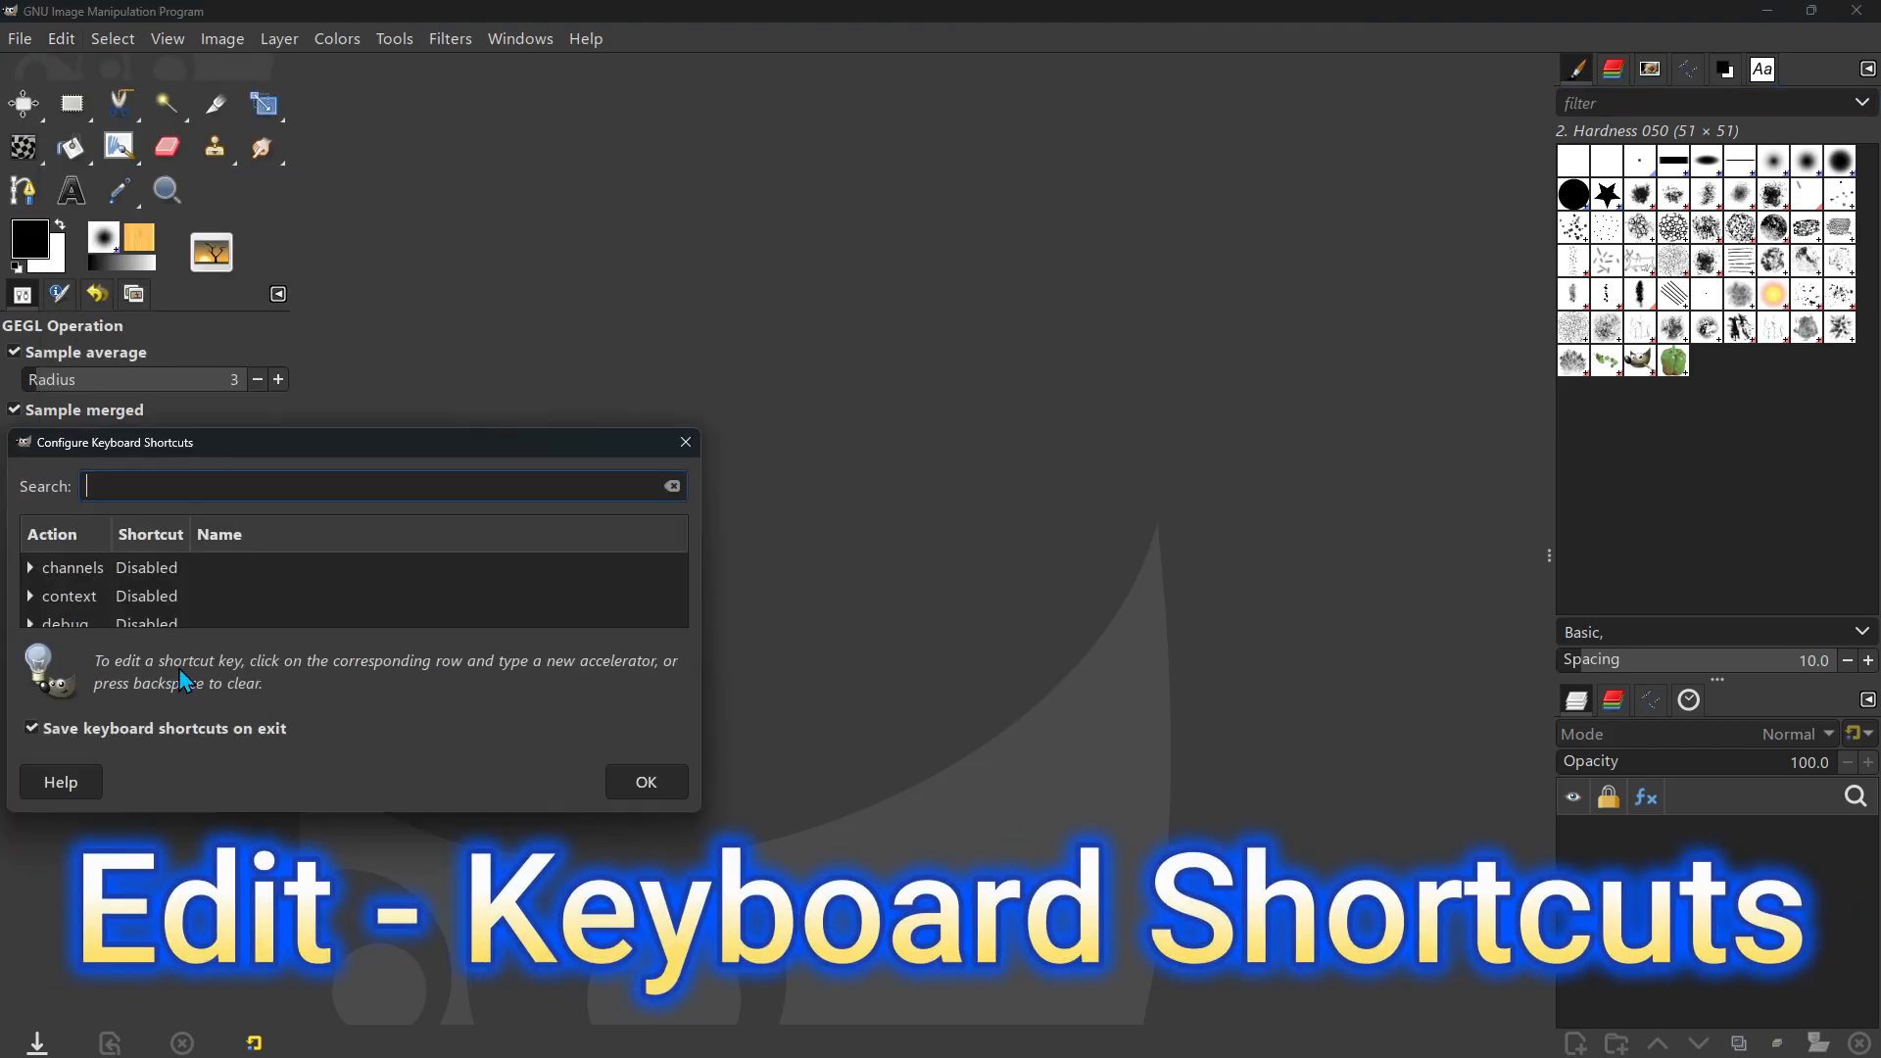
{"action": "scroll", "coordinate": [196, 597], "scroll_direction": "down", "scroll_amount": 4}
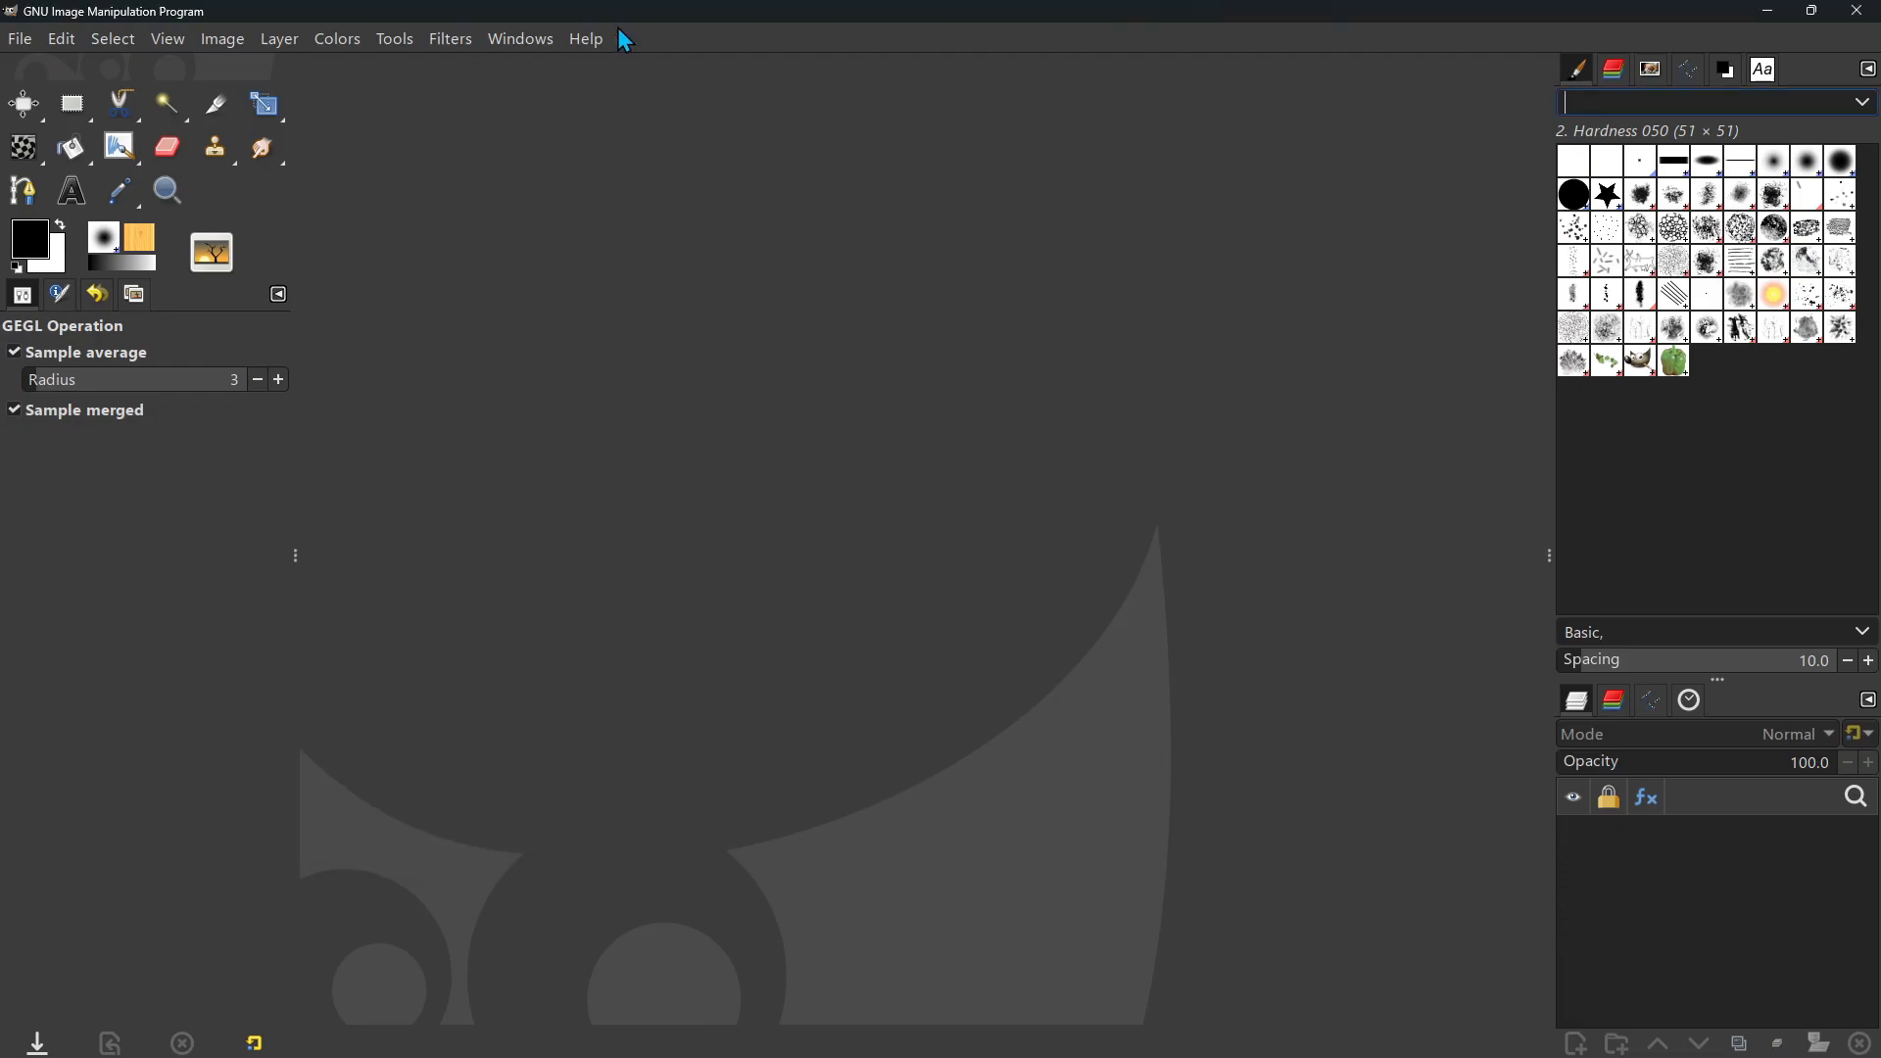
{"action": "left_click", "coordinate": [452, 40]}
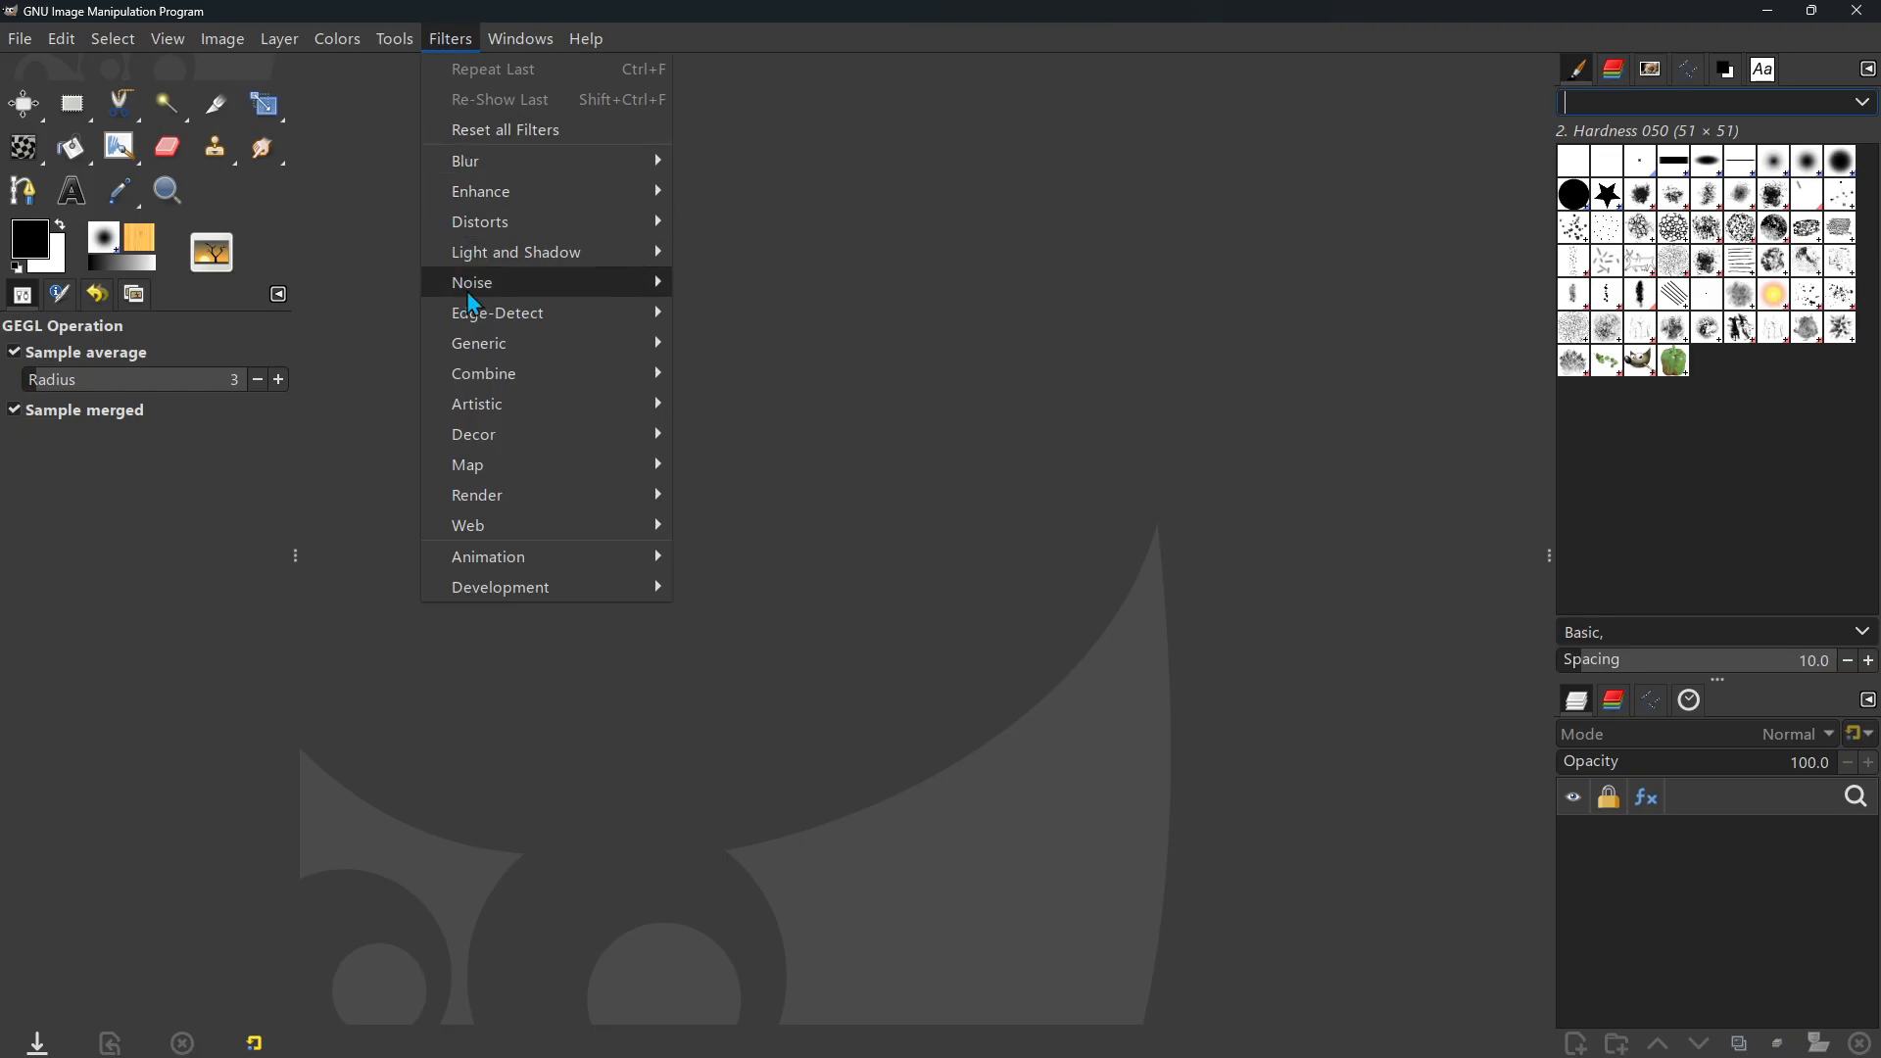
{"action": "mouse_move", "coordinate": [396, 45]}
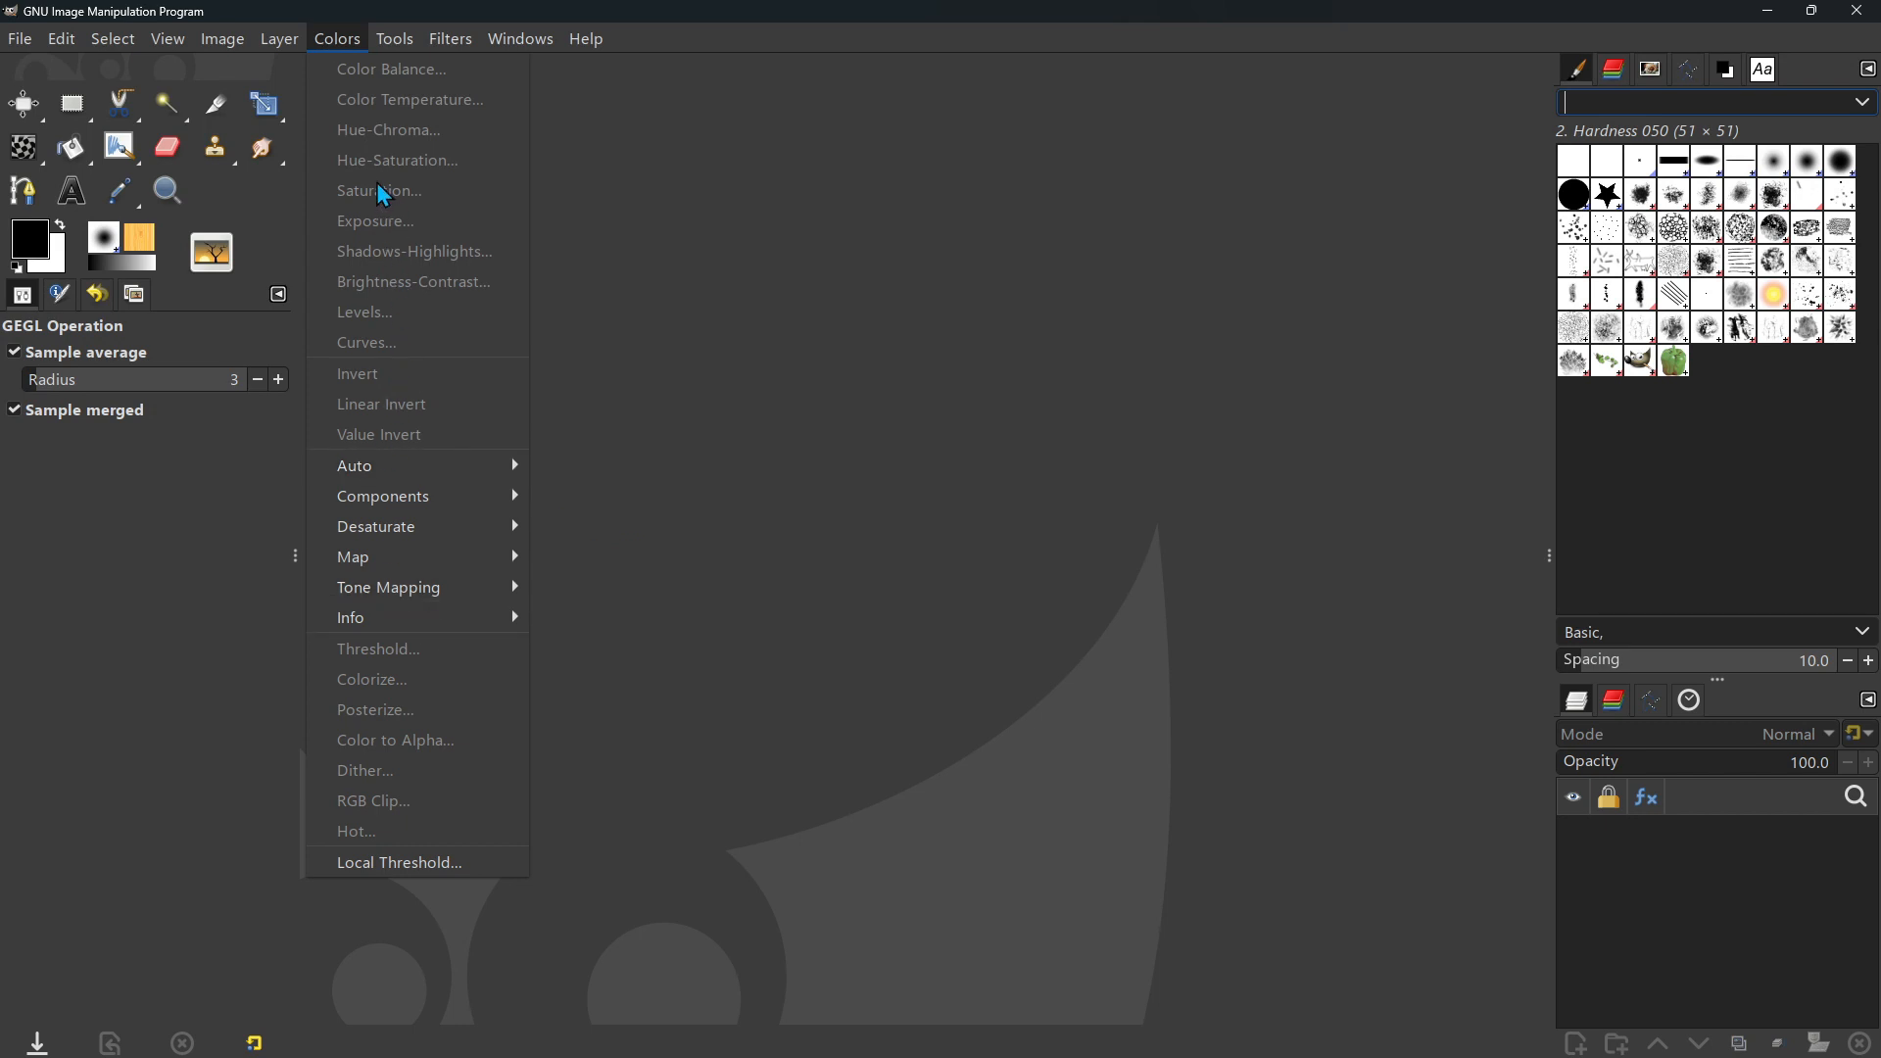
{"action": "mouse_move", "coordinate": [289, 44]}
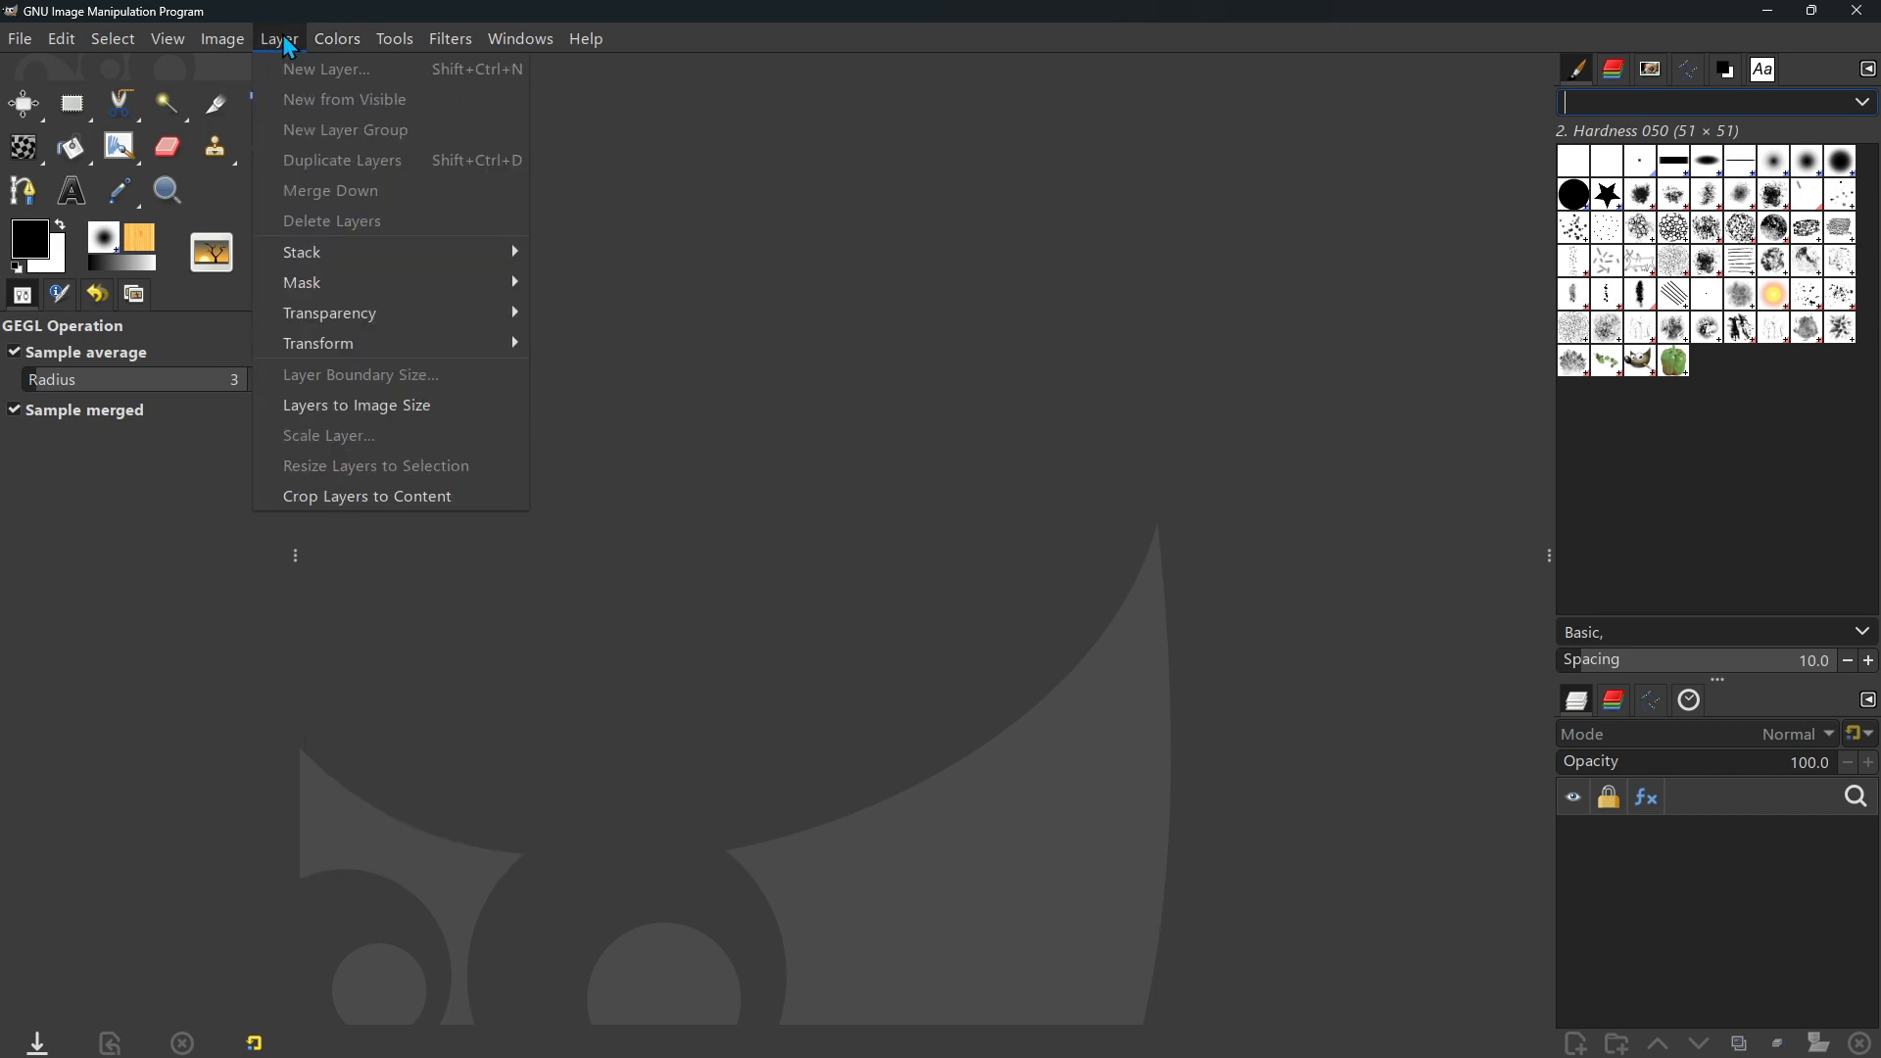
{"action": "mouse_move", "coordinate": [230, 54]}
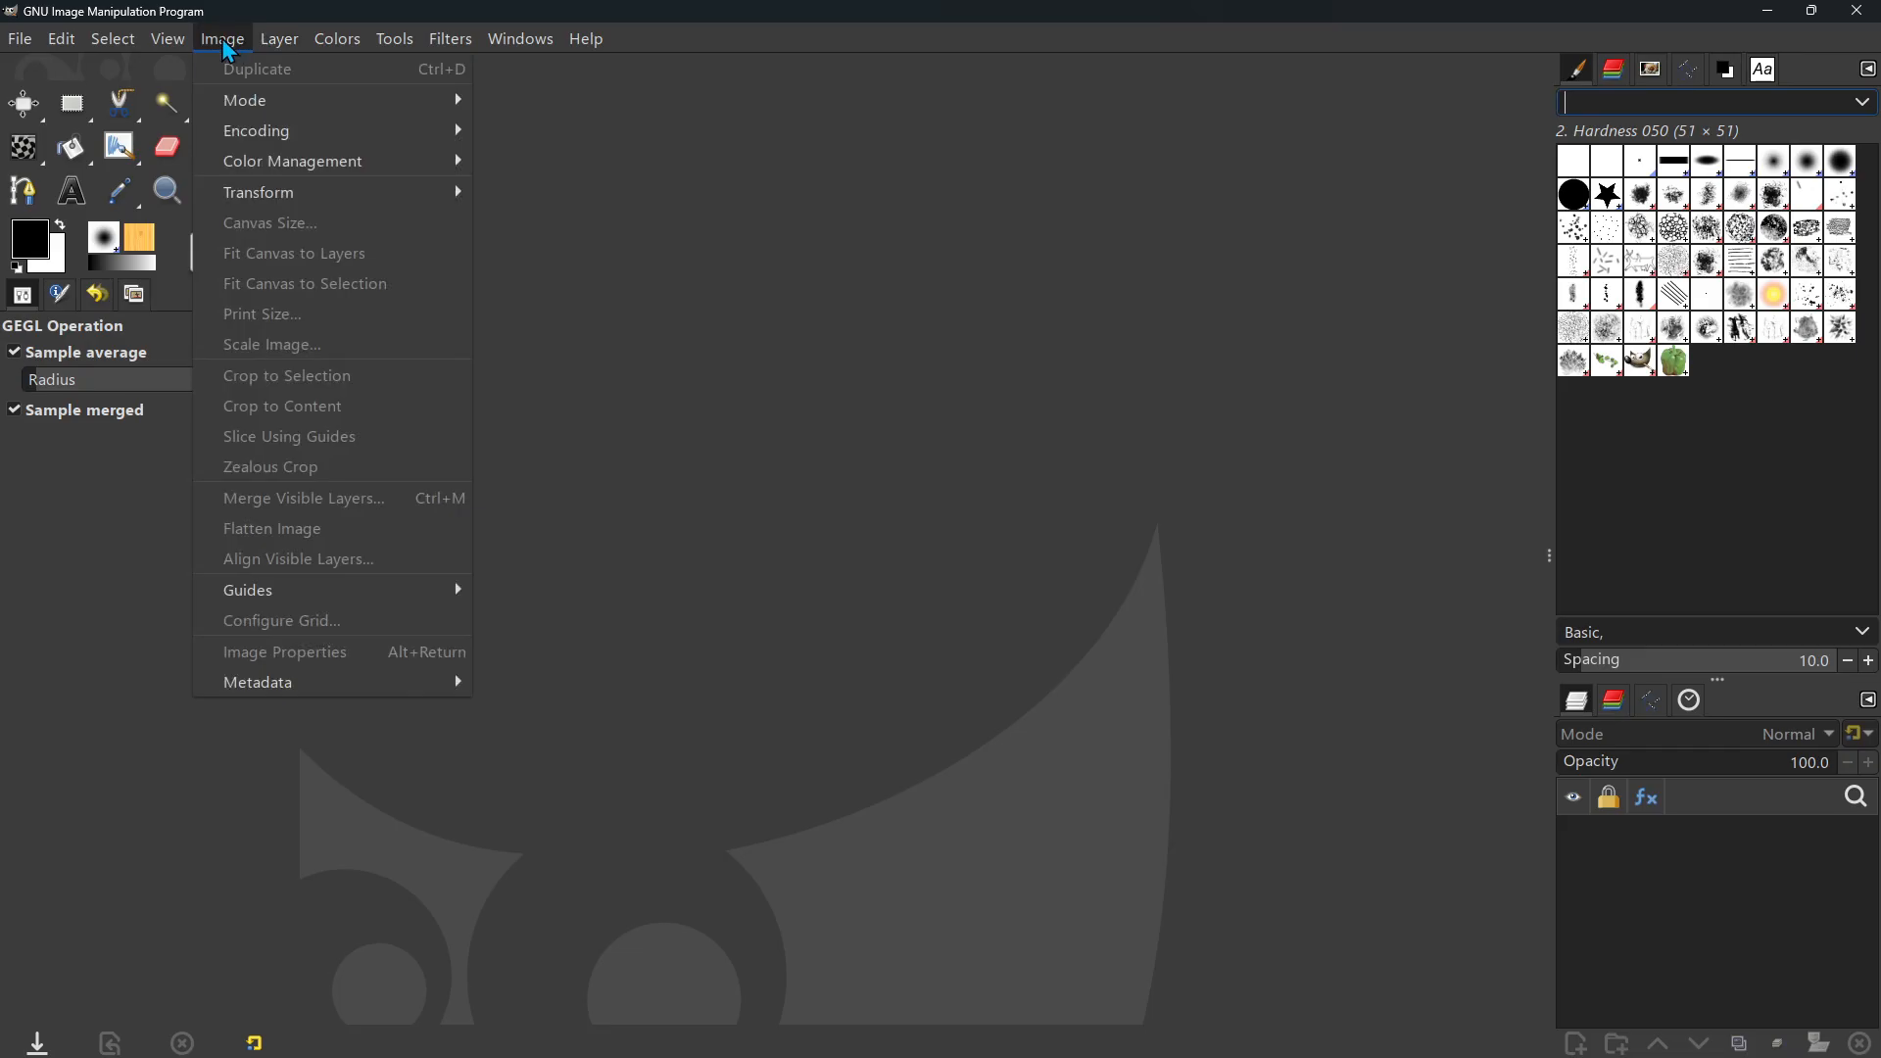
{"action": "mouse_move", "coordinate": [171, 44]}
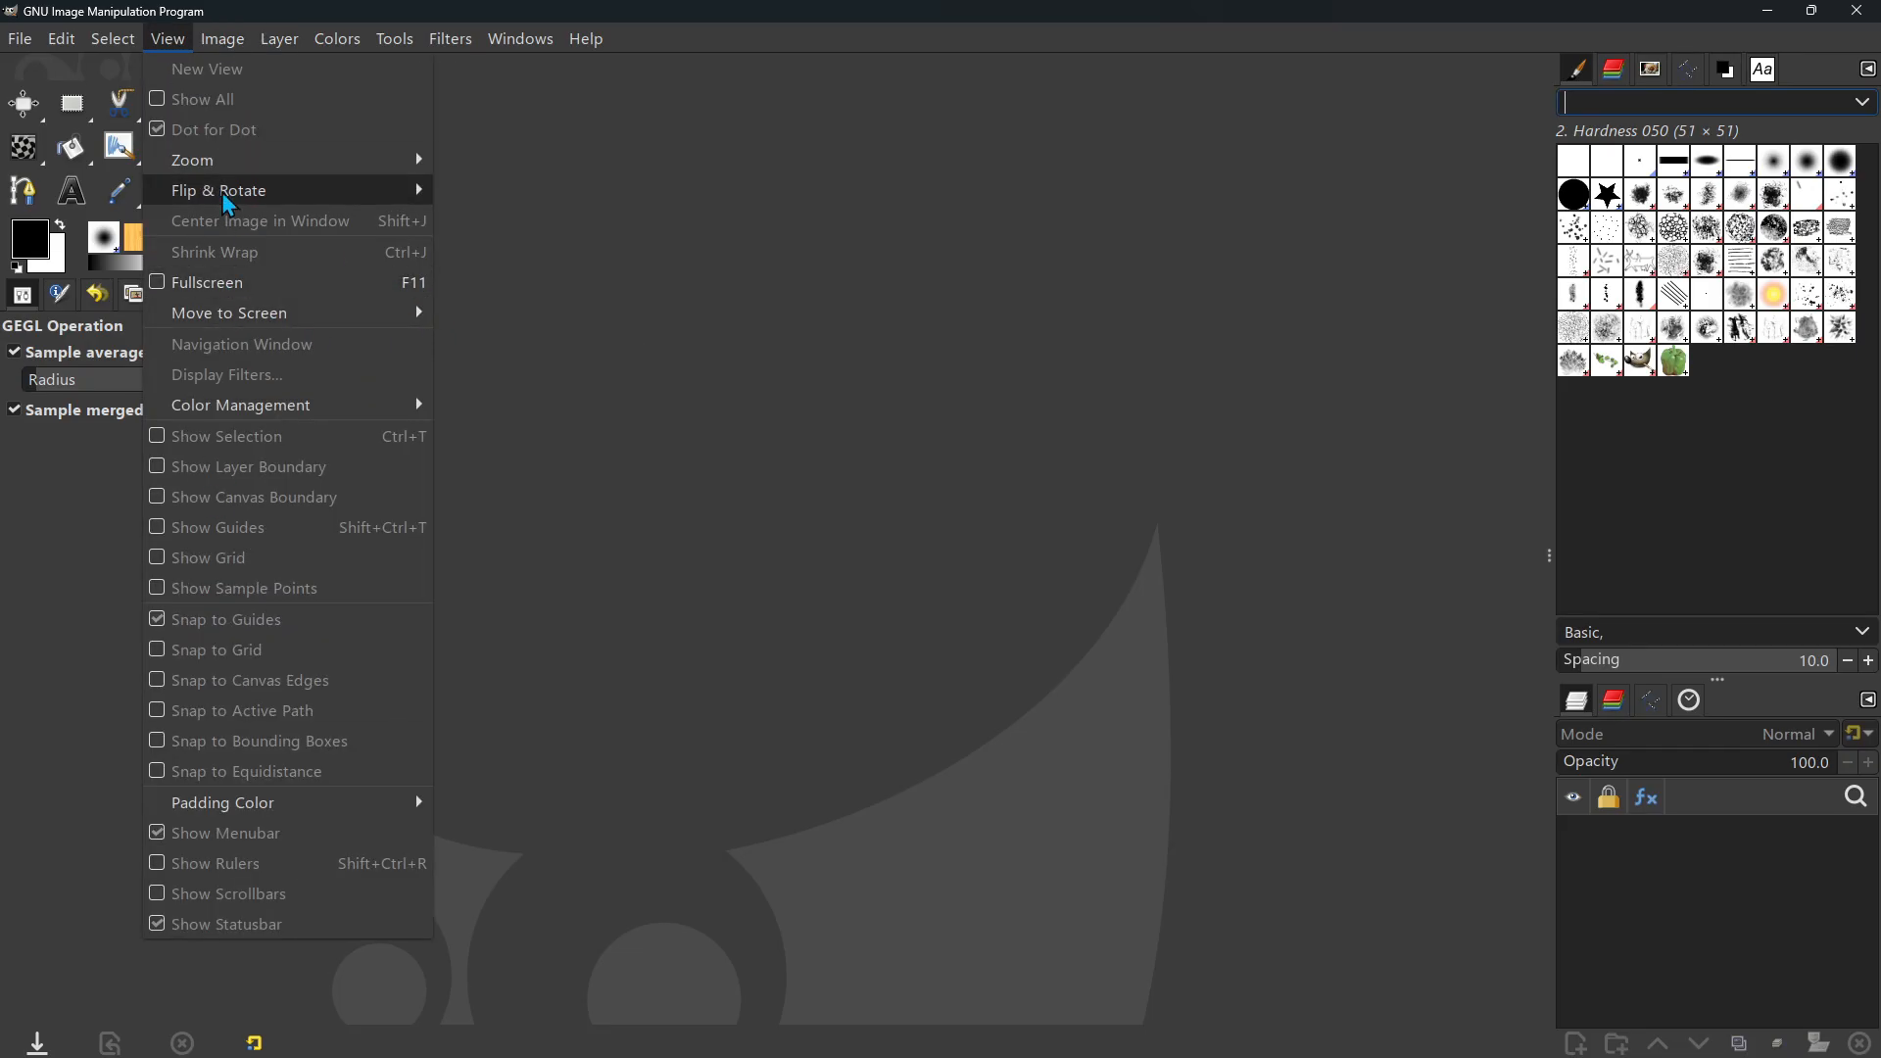
{"action": "mouse_move", "coordinate": [75, 54]}
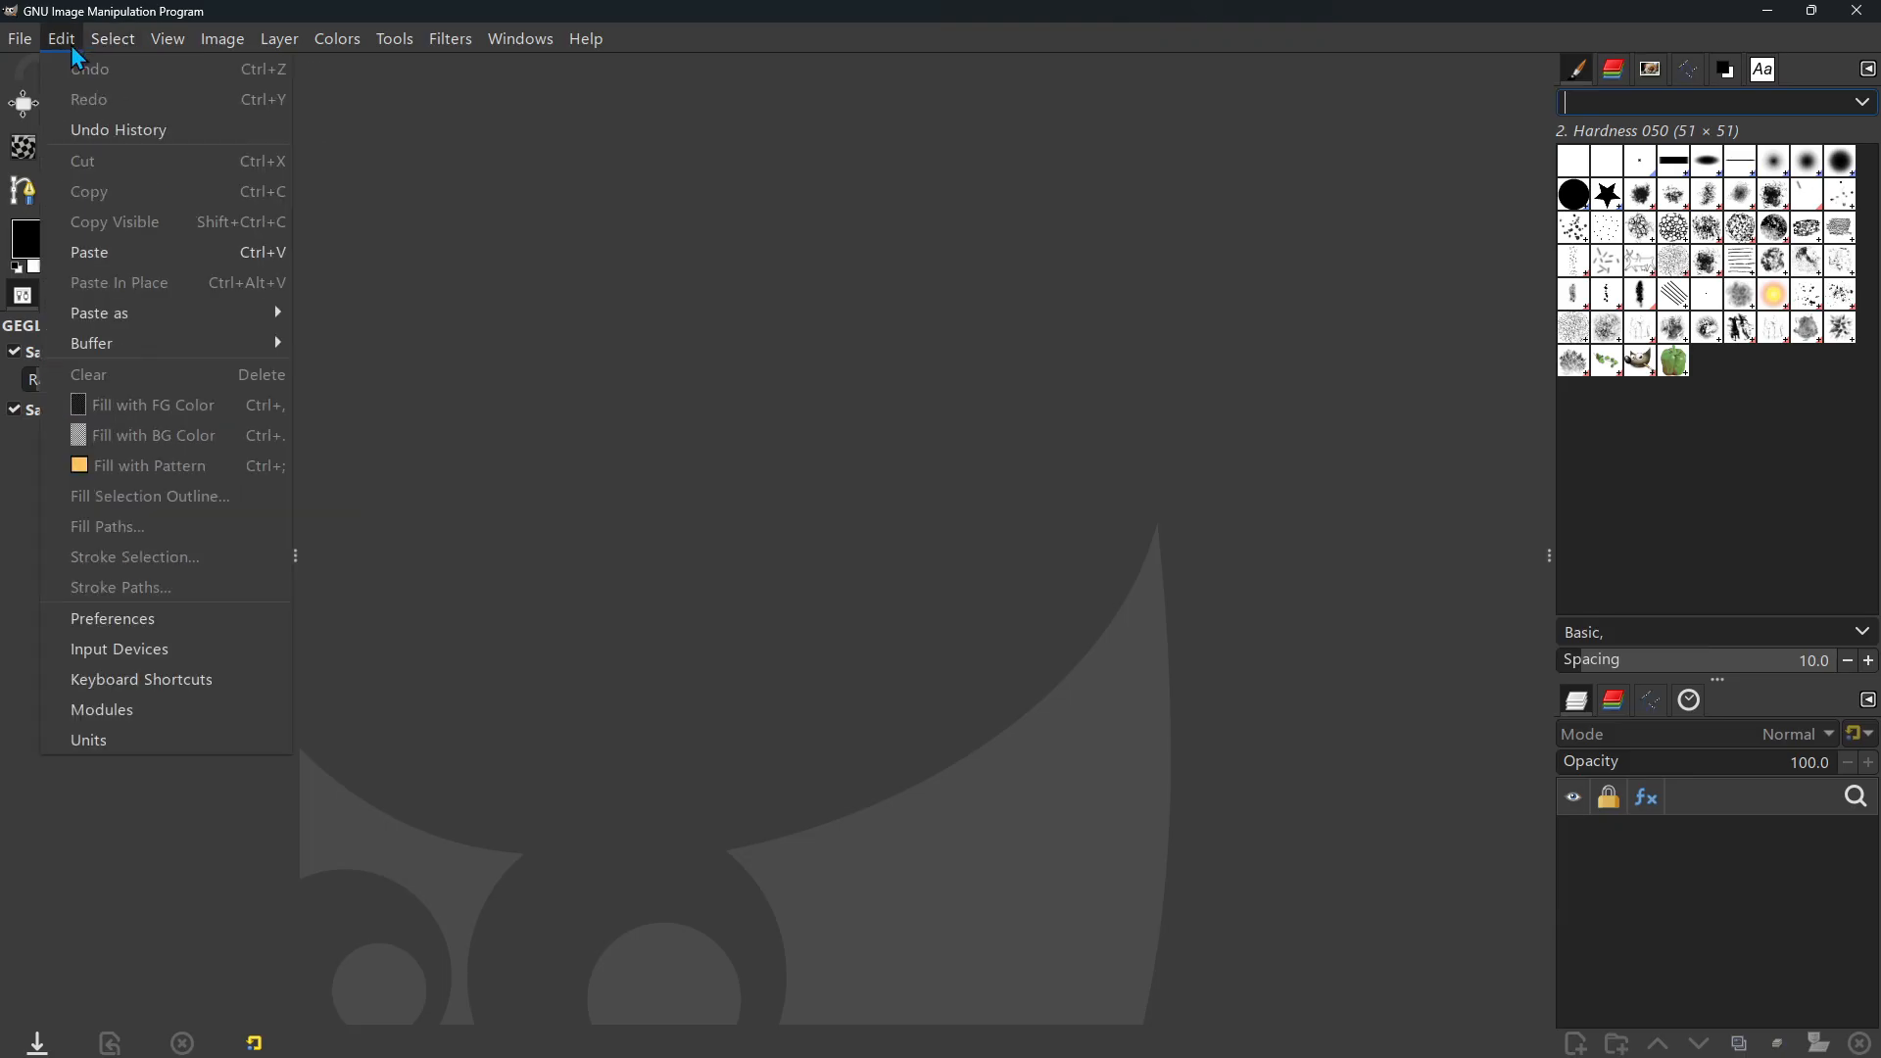
Step: Check the installed version in the About GIMP window and close it
{"action": "mouse_move", "coordinate": [499, 41]}
{"action": "mouse_move", "coordinate": [598, 44]}
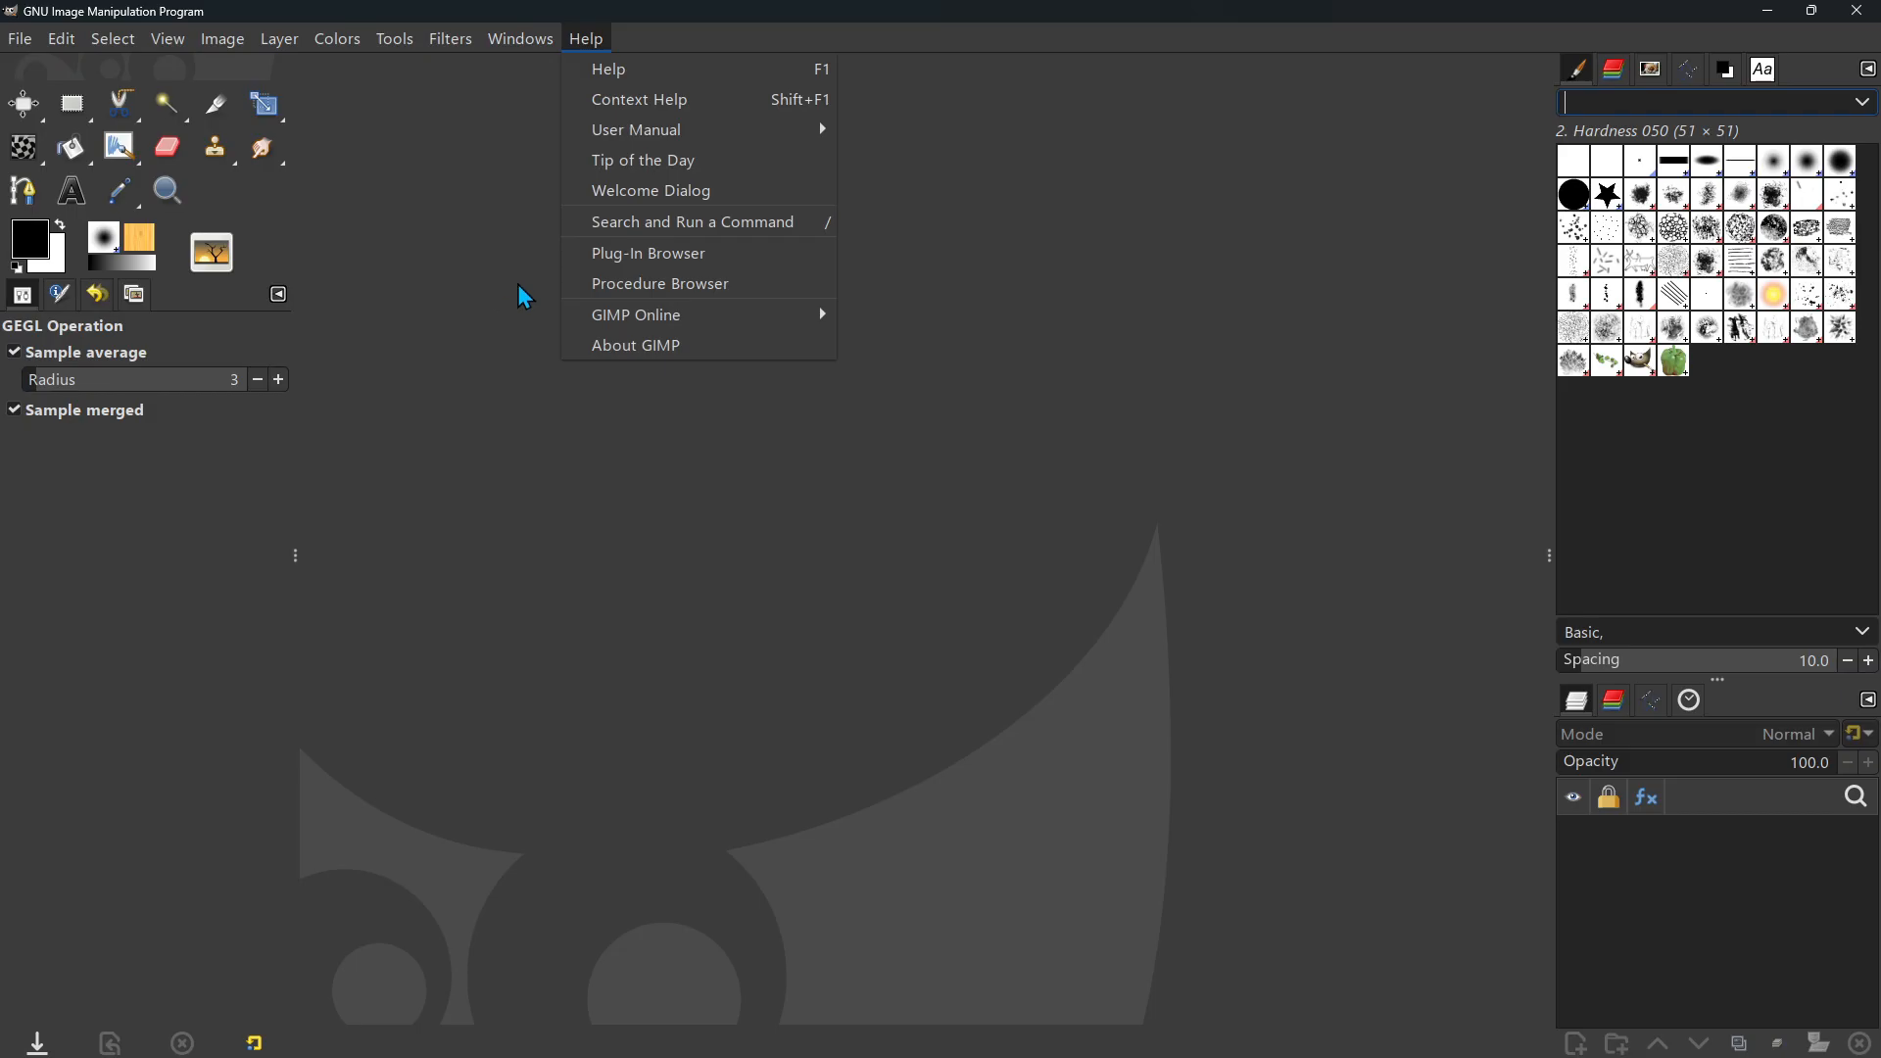
{"action": "left_click", "coordinate": [685, 344]}
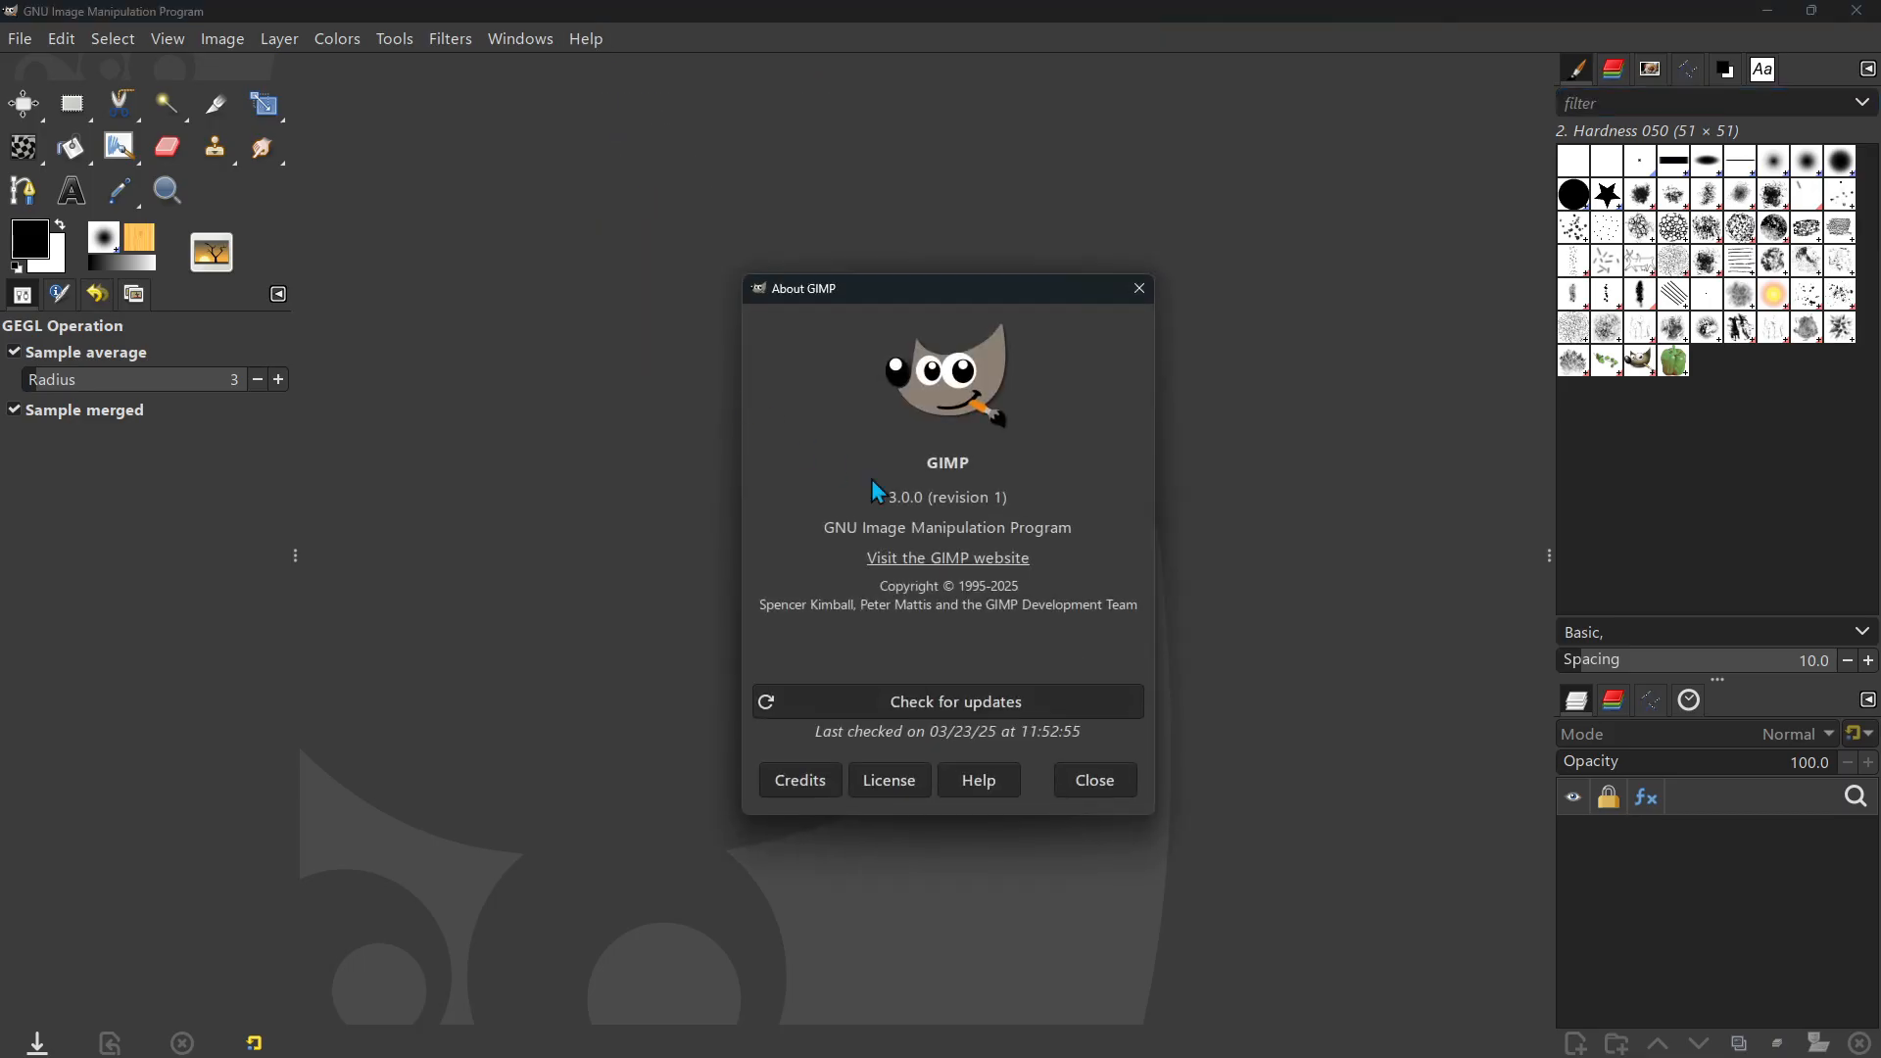
{"action": "key", "text": "Escape"}
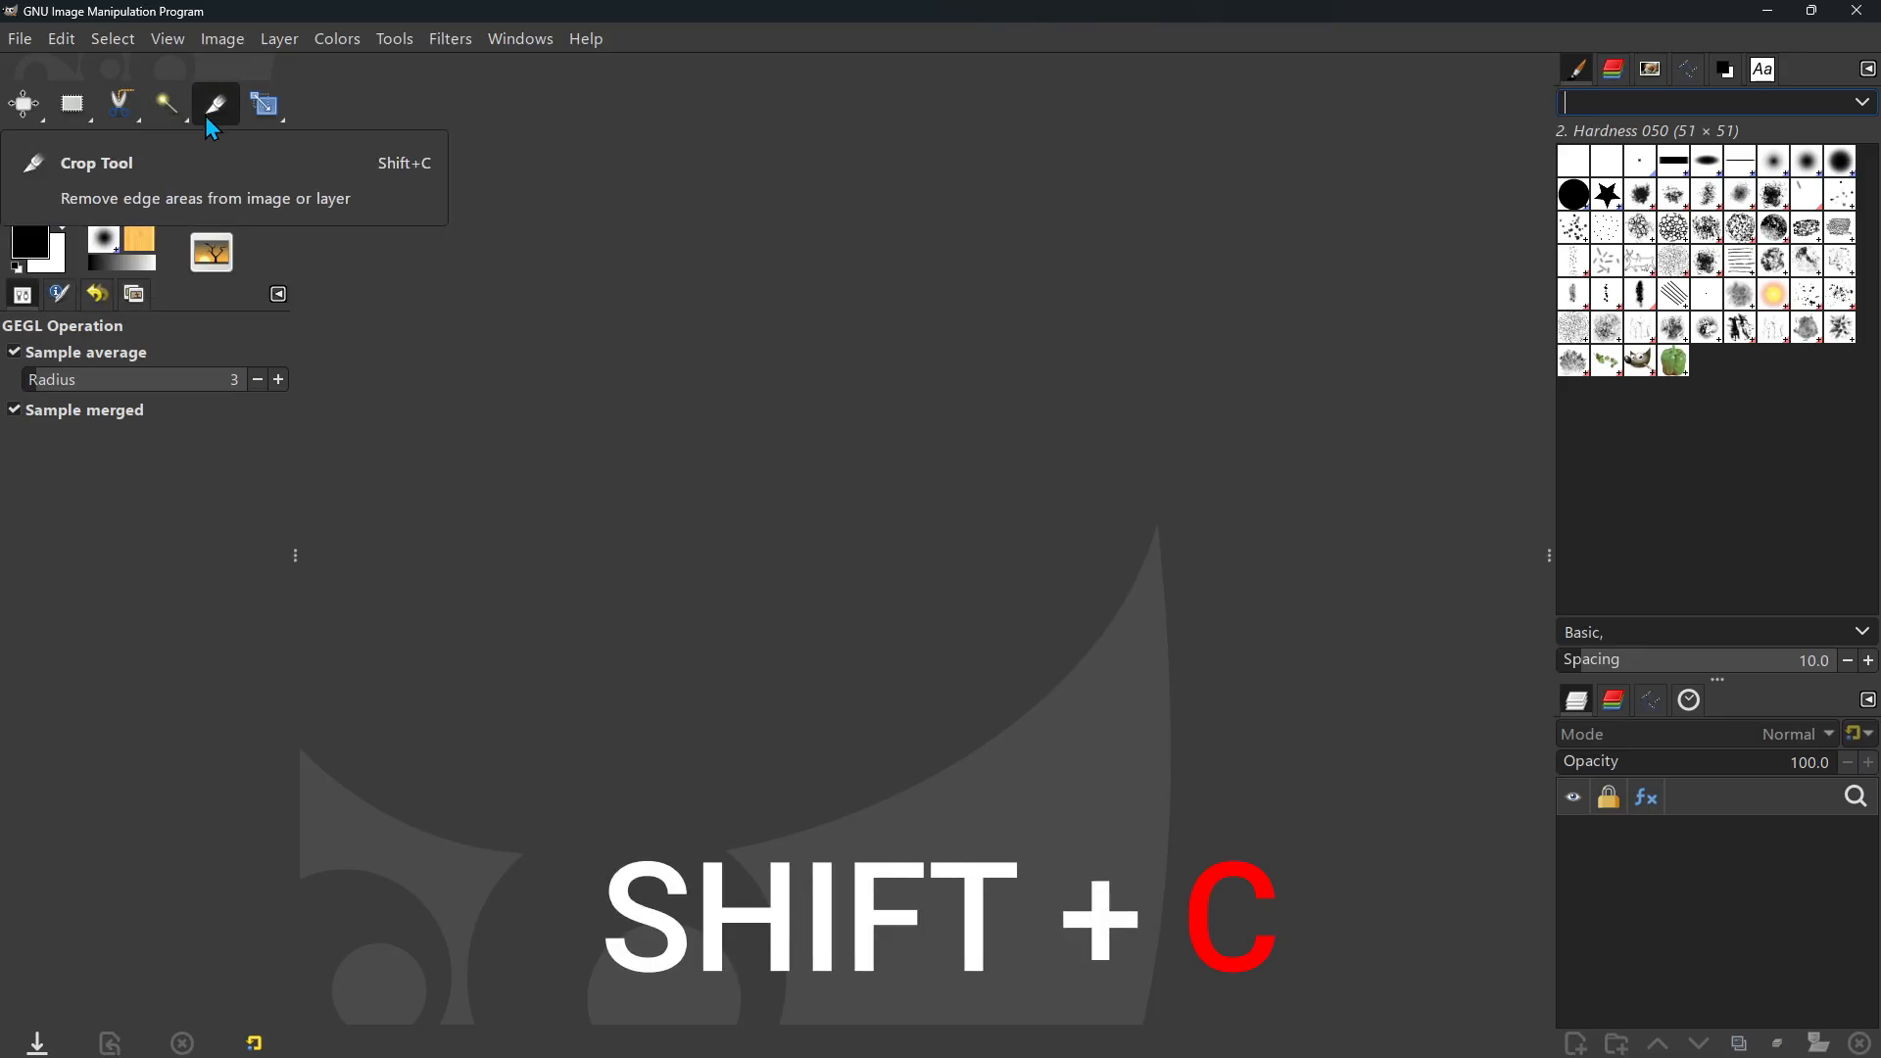
Step: Look at the tools grouped under the transform and paint tools in the toolbox
{"action": "left_click", "coordinate": [280, 117]}
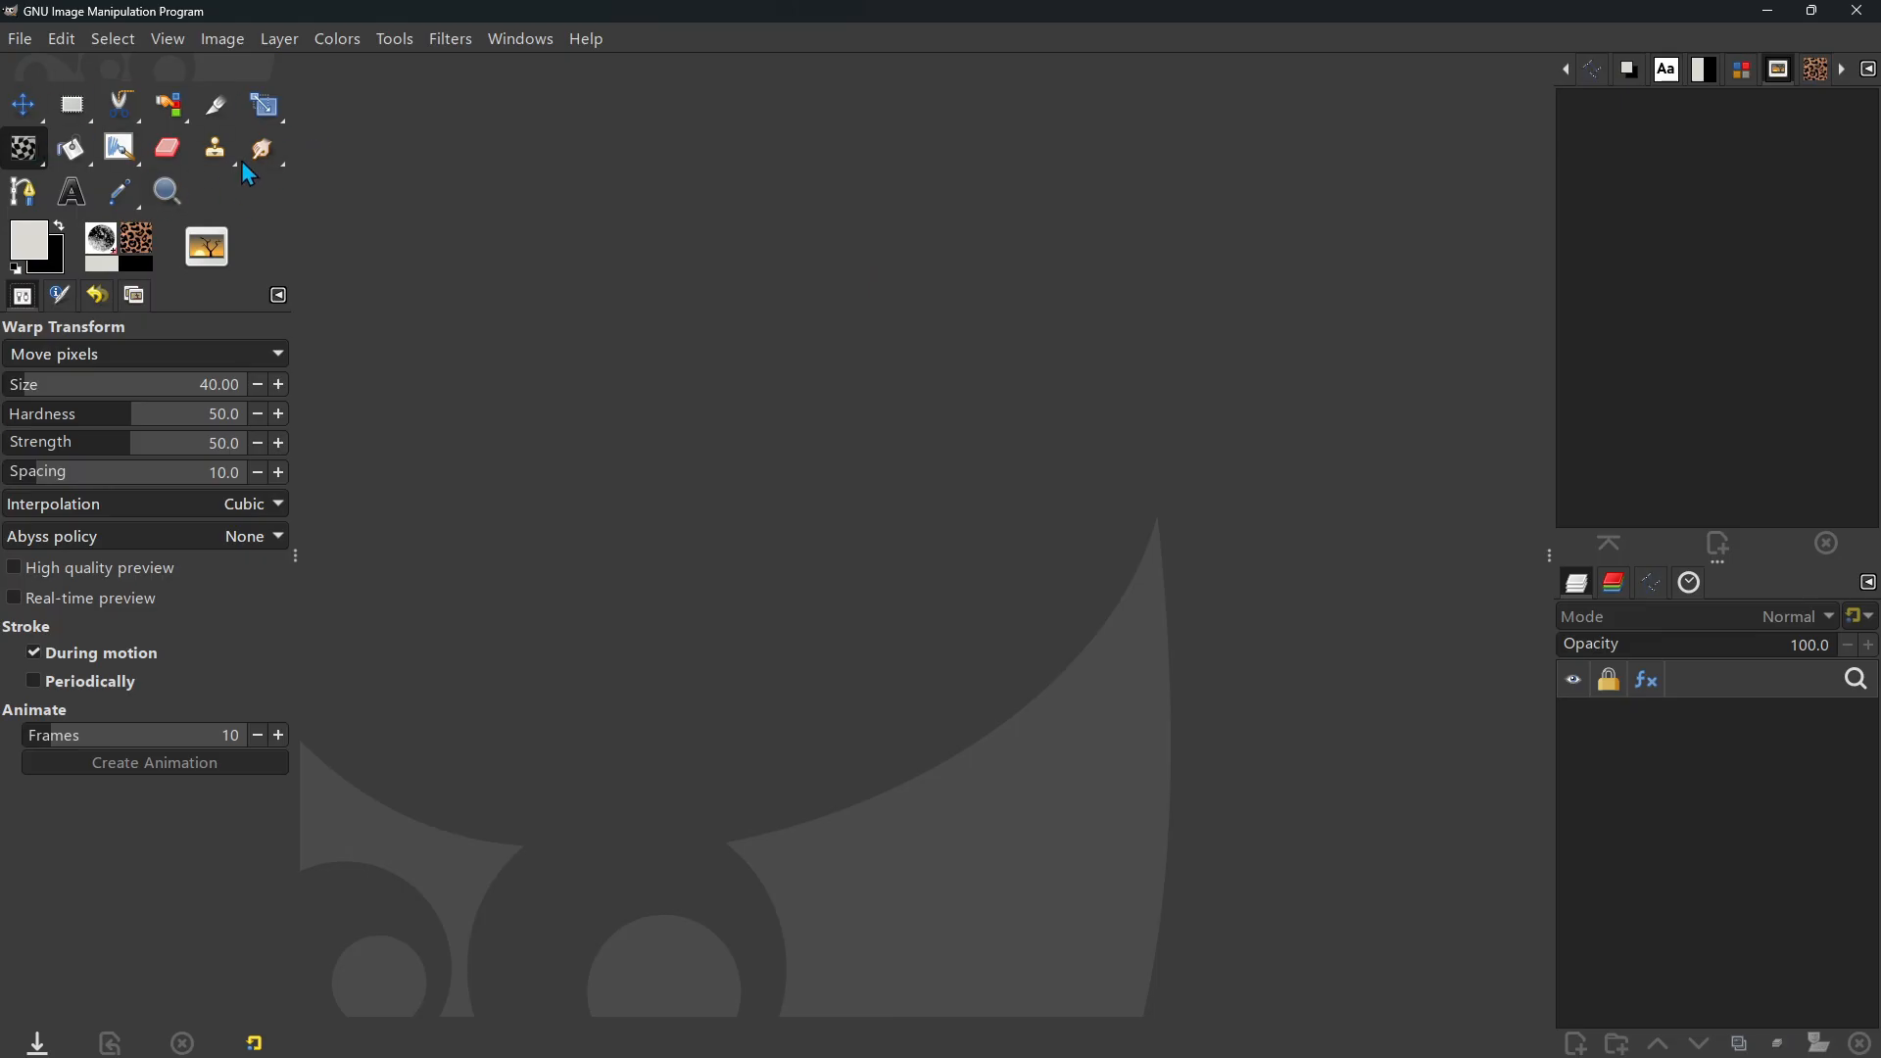
{"action": "right_click", "coordinate": [277, 115]}
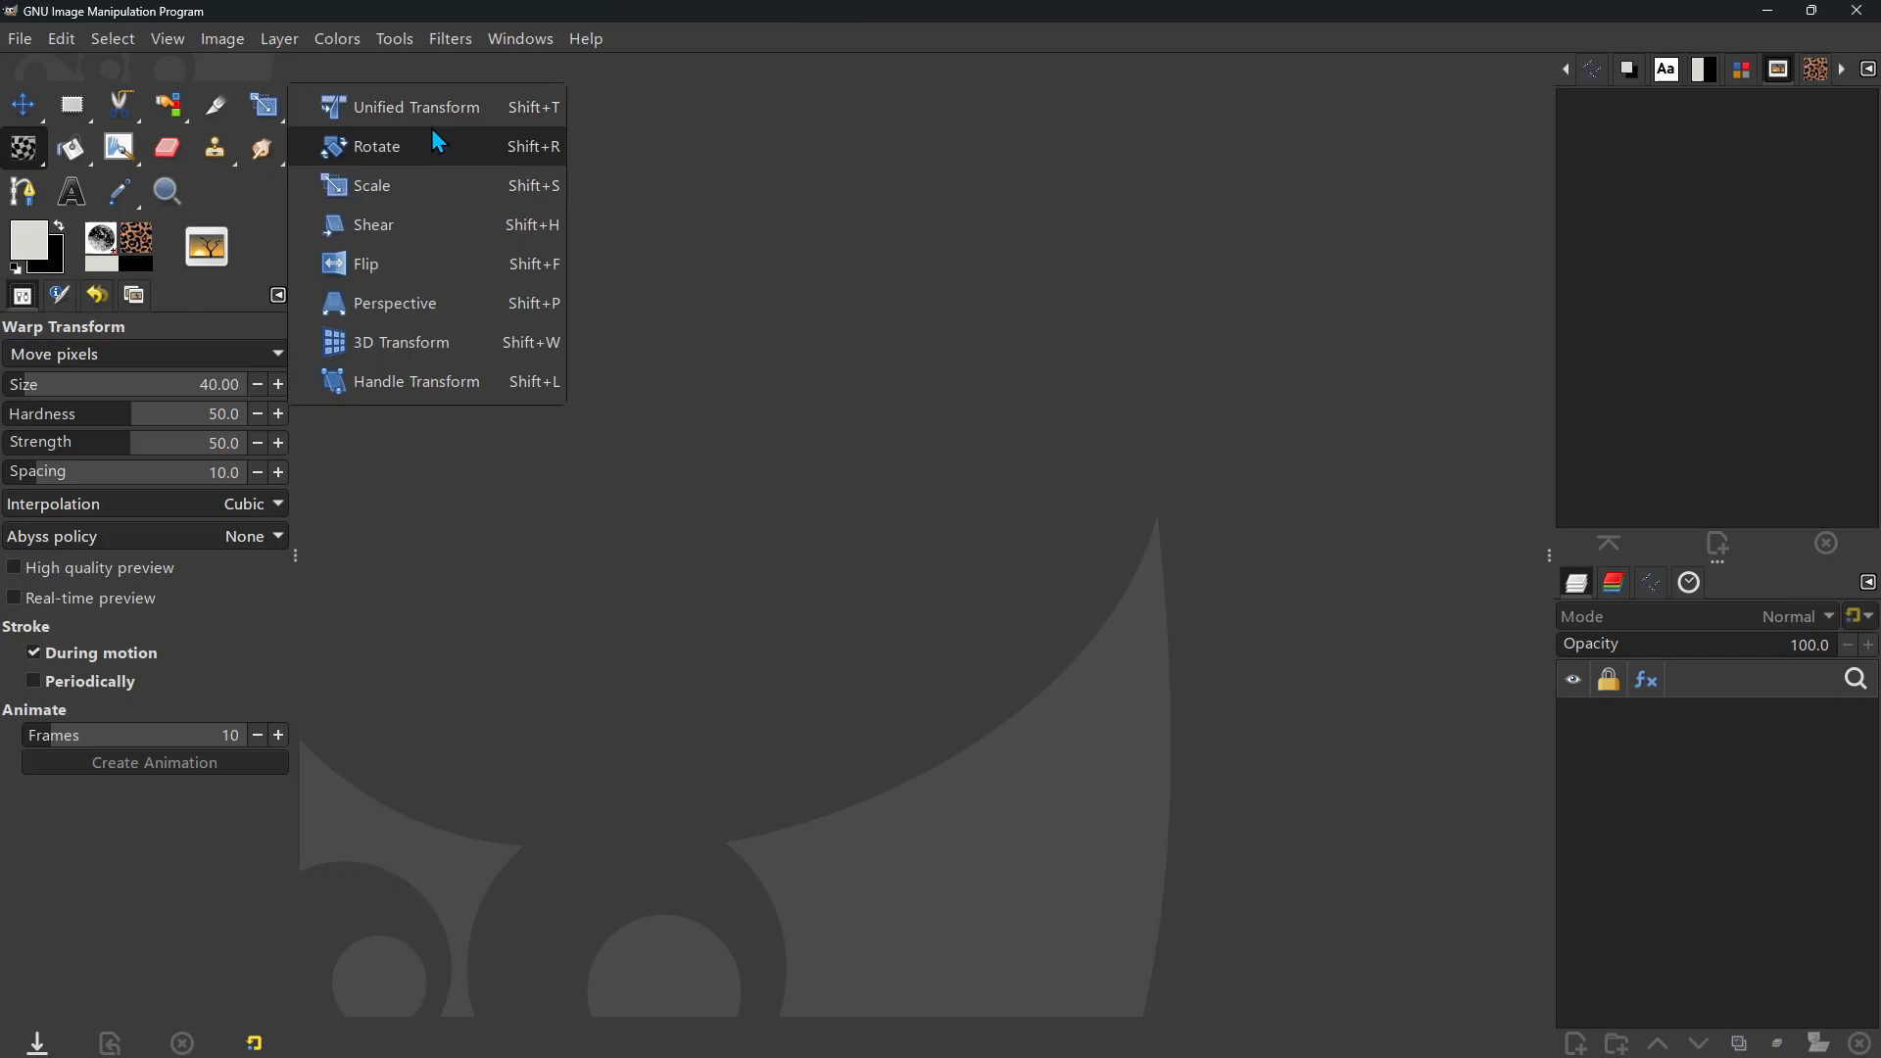
{"action": "right_click", "coordinate": [115, 150]}
{"action": "right_click", "coordinate": [114, 150]}
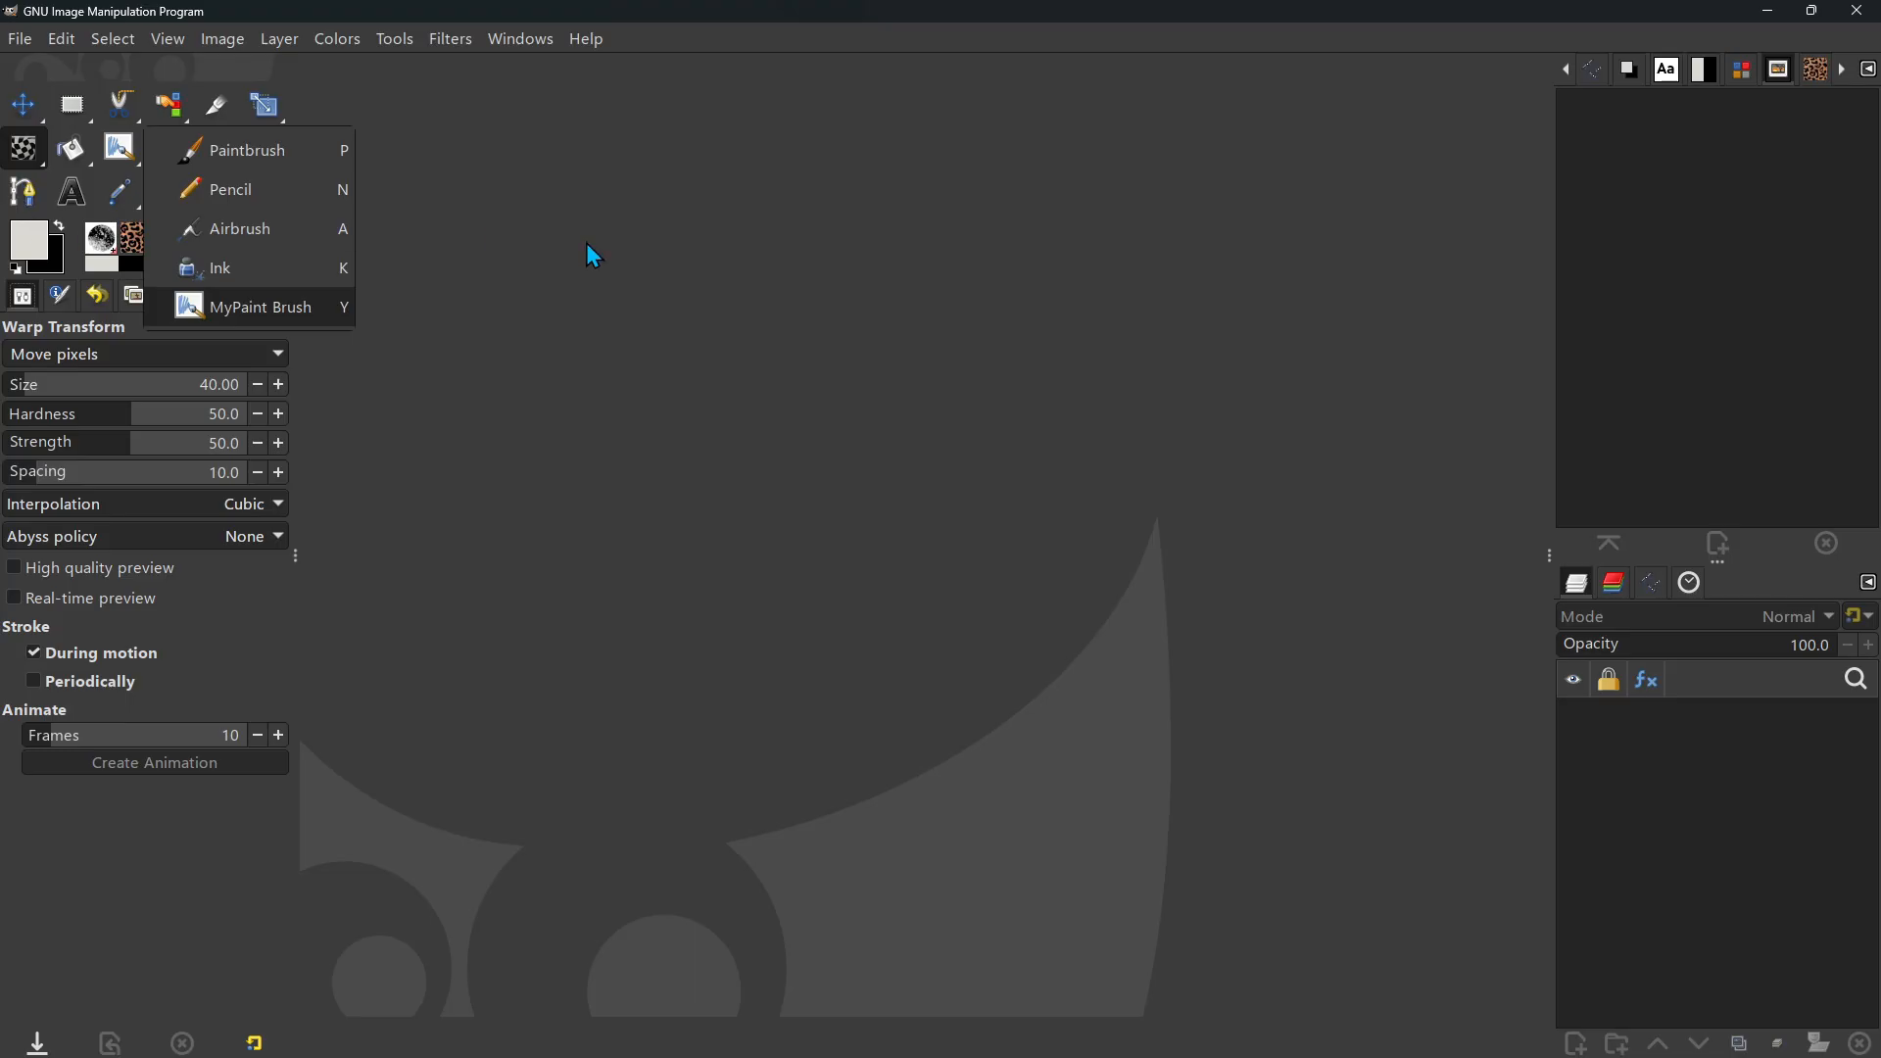
{"action": "left_click", "coordinate": [558, 263]}
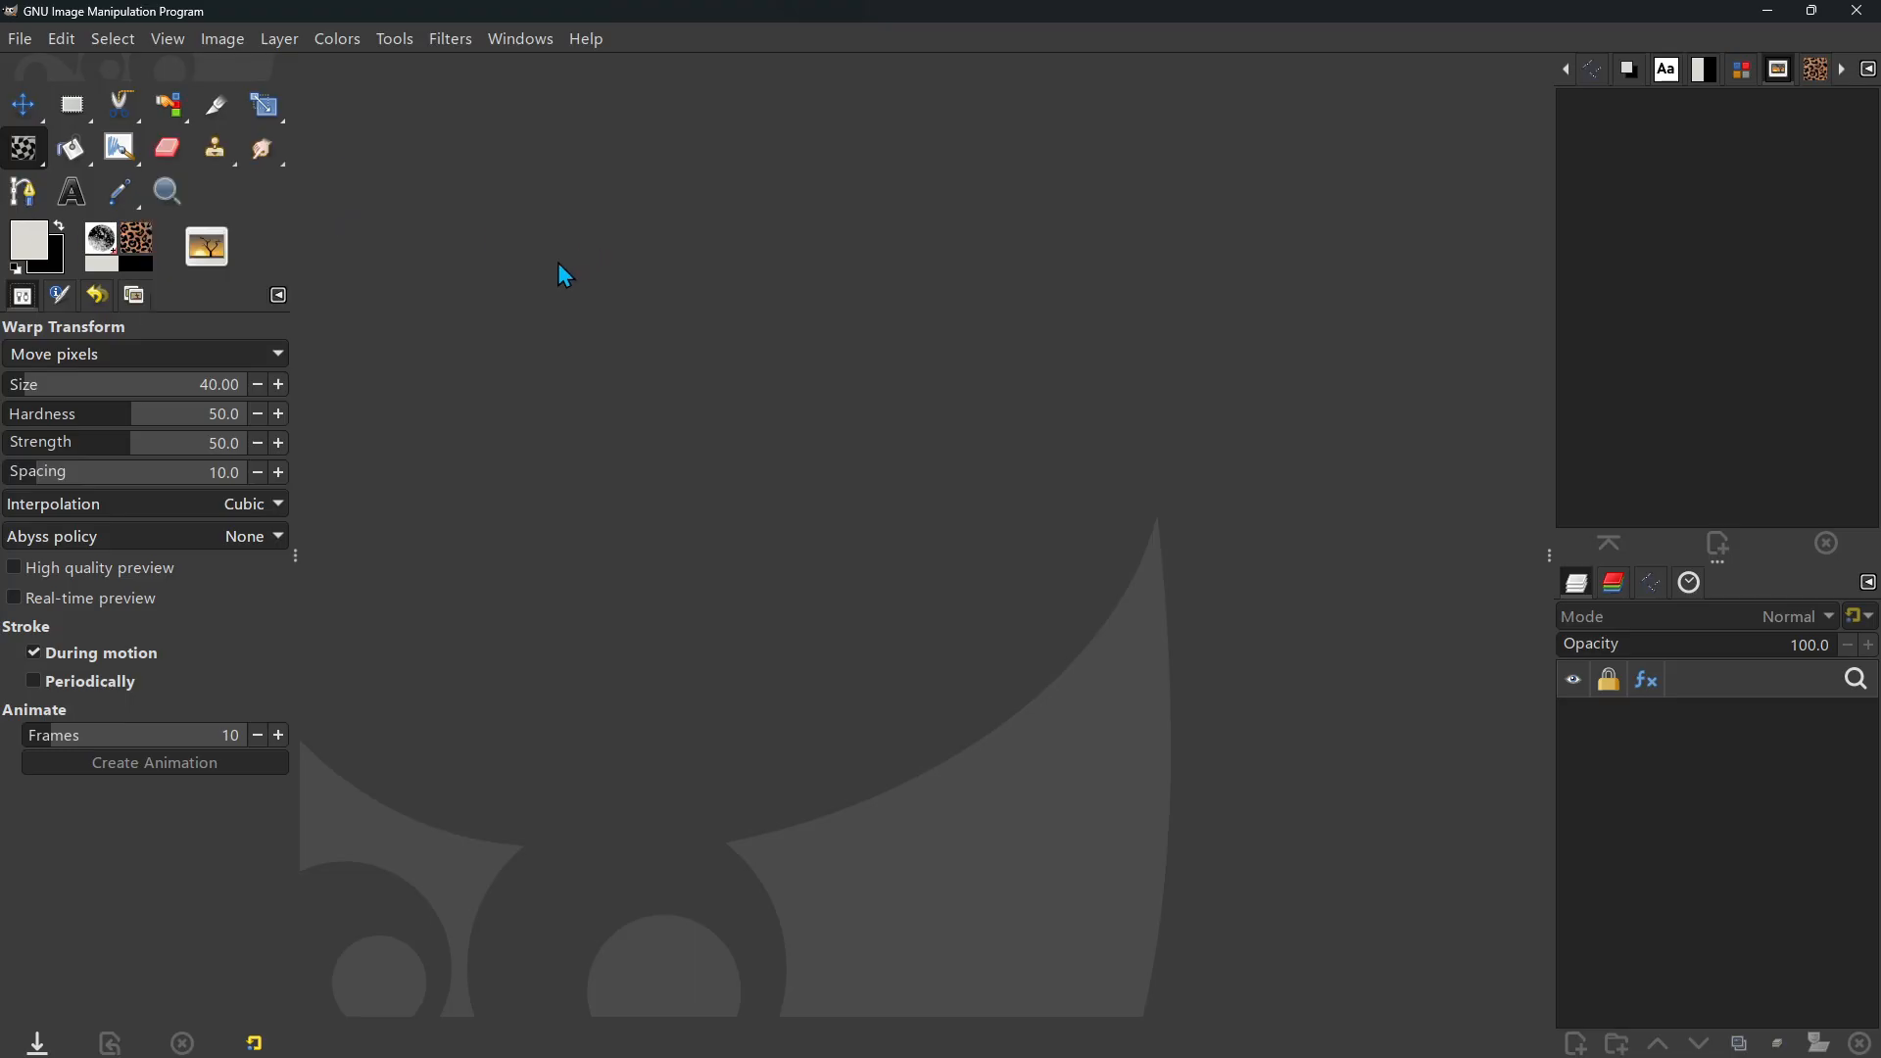
Step: Swap the foreground and background colors and accept black (000000) as the foreground color
{"action": "left_click", "coordinate": [64, 229]}
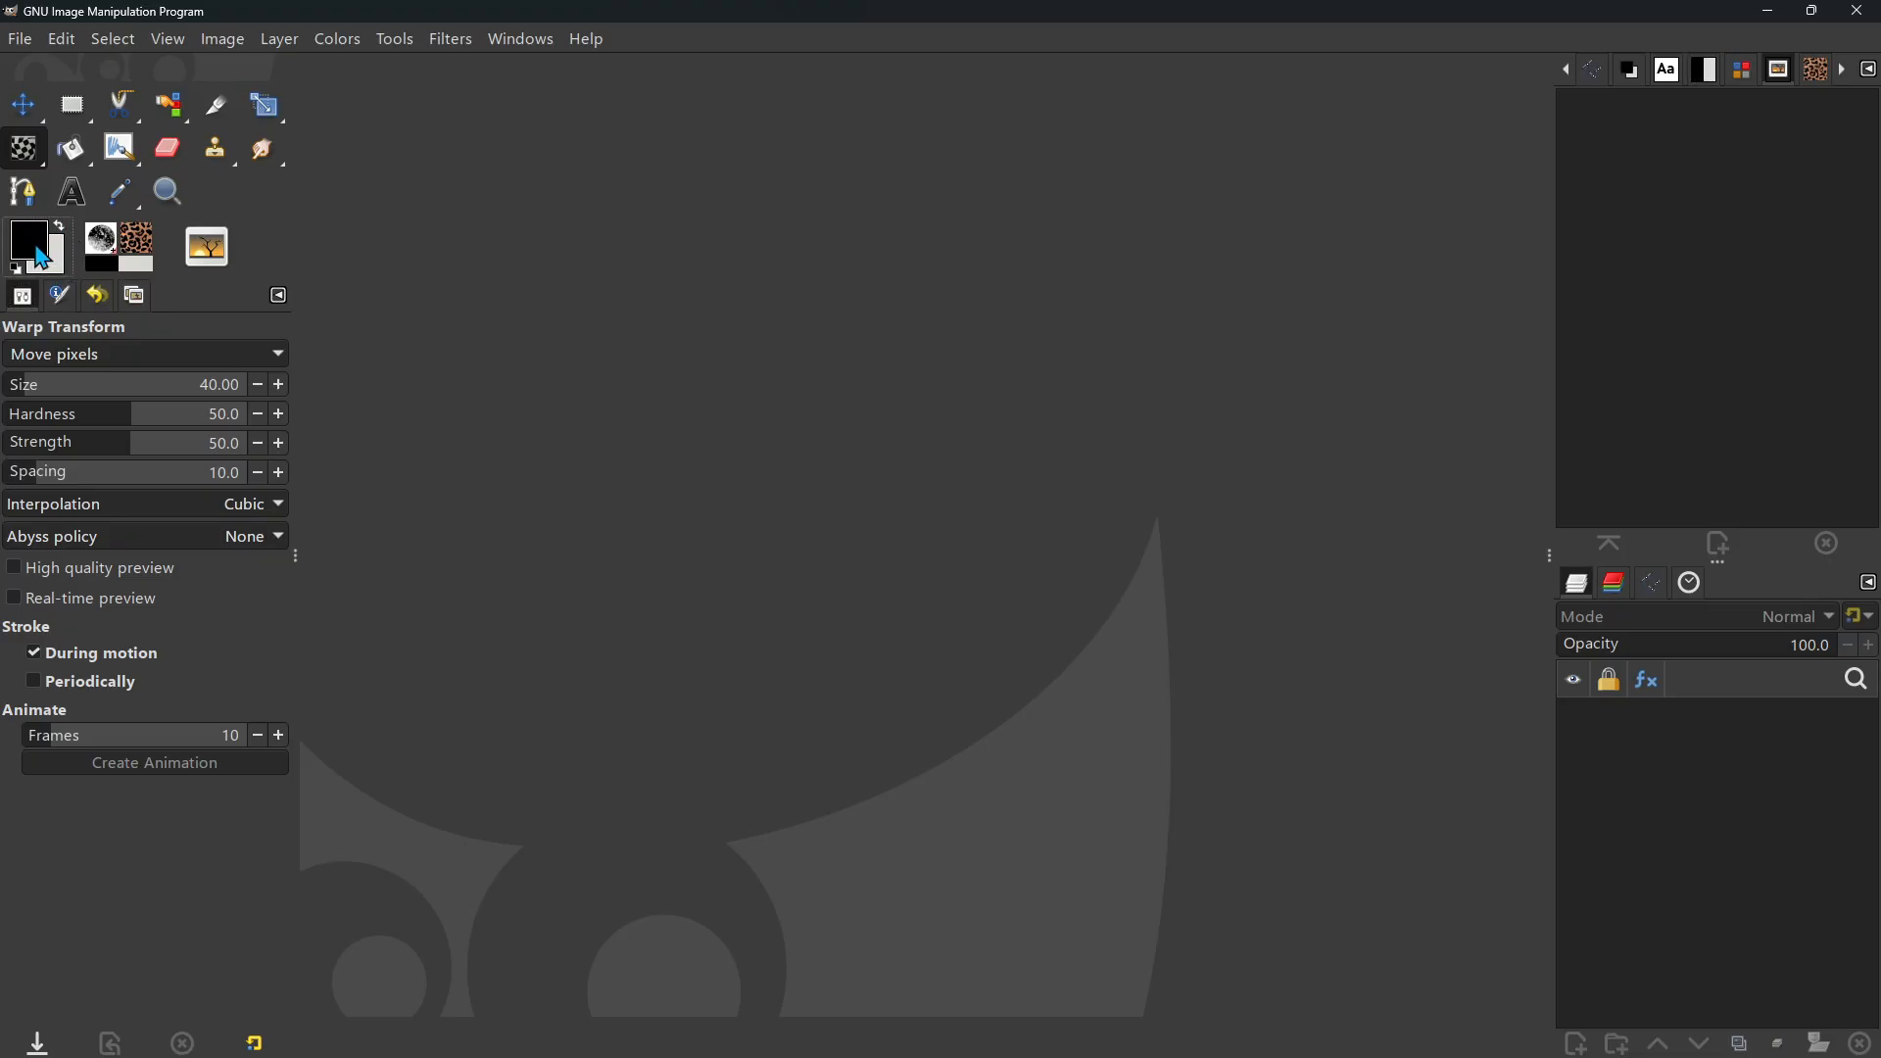
{"action": "left_click", "coordinate": [41, 256]}
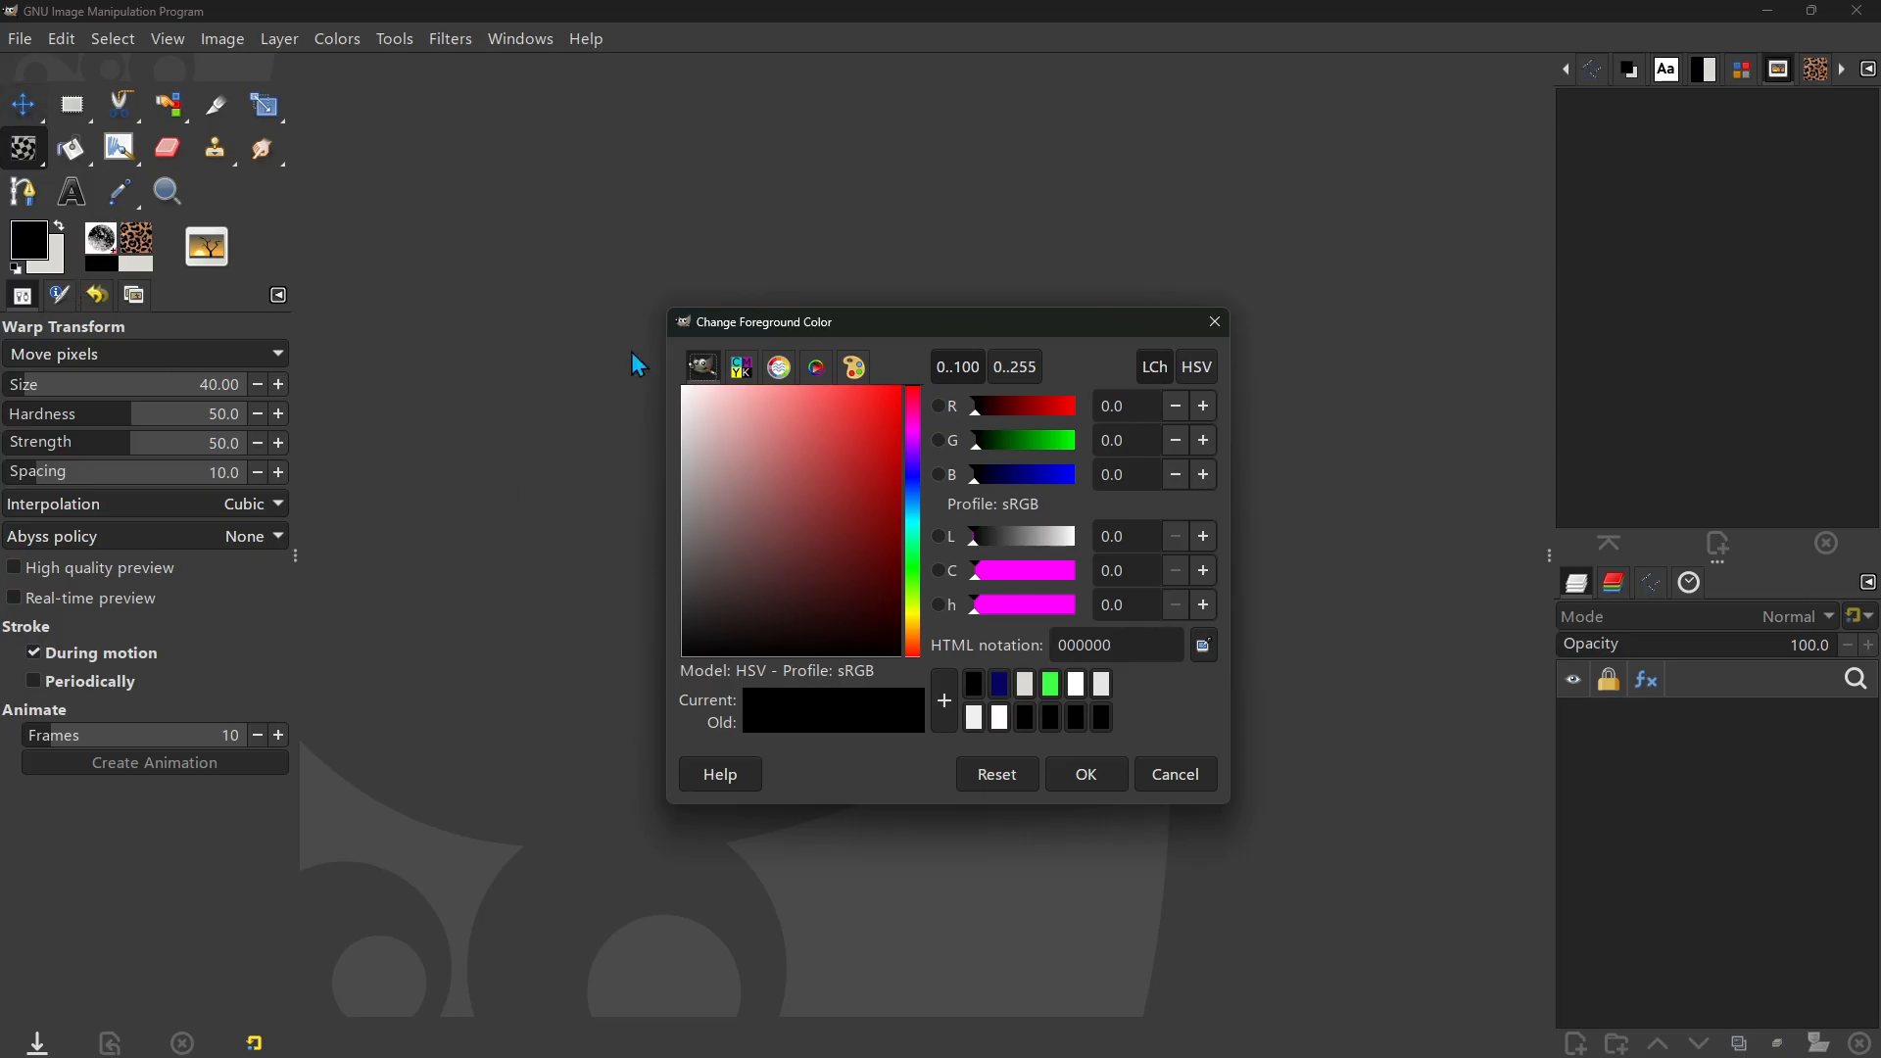
{"action": "left_click", "coordinate": [1093, 785]}
Step: Bring up the brushes from the toolbox, and select Paper as the active pattern
{"action": "left_click", "coordinate": [100, 240]}
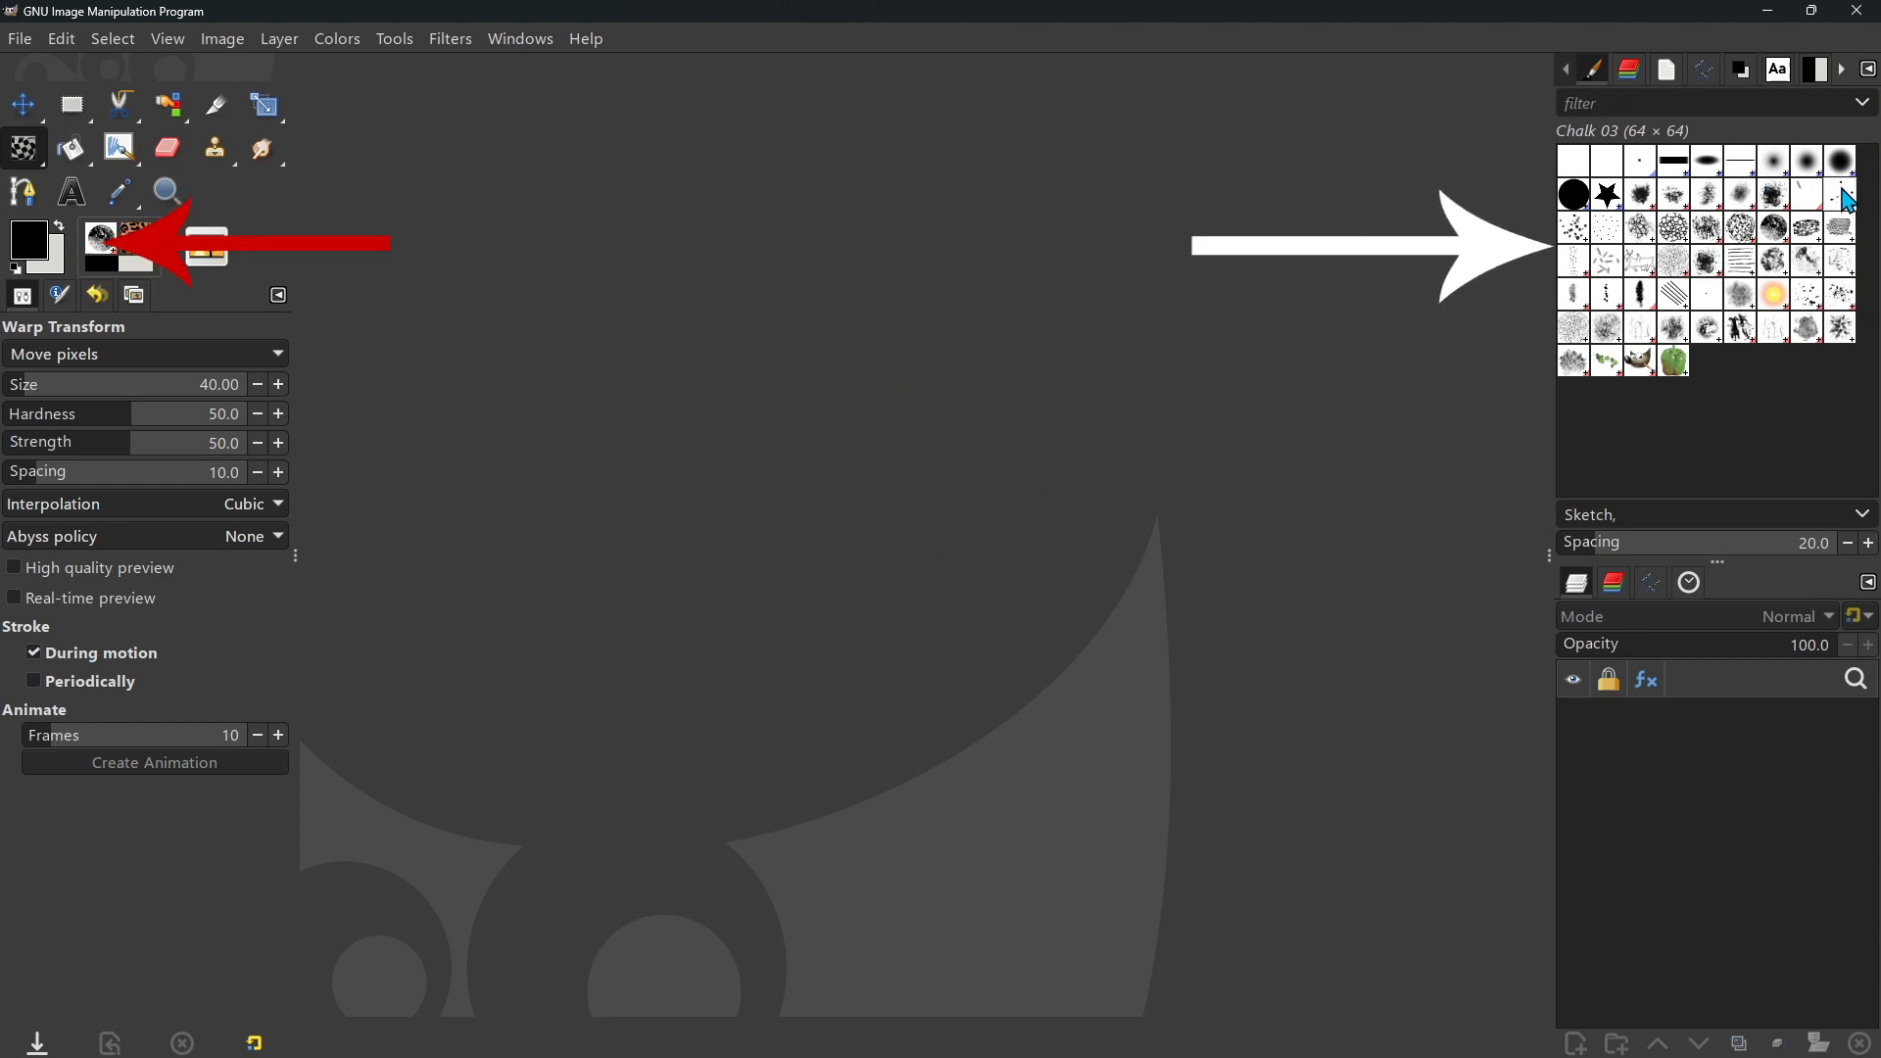
{"action": "left_click", "coordinate": [149, 240]}
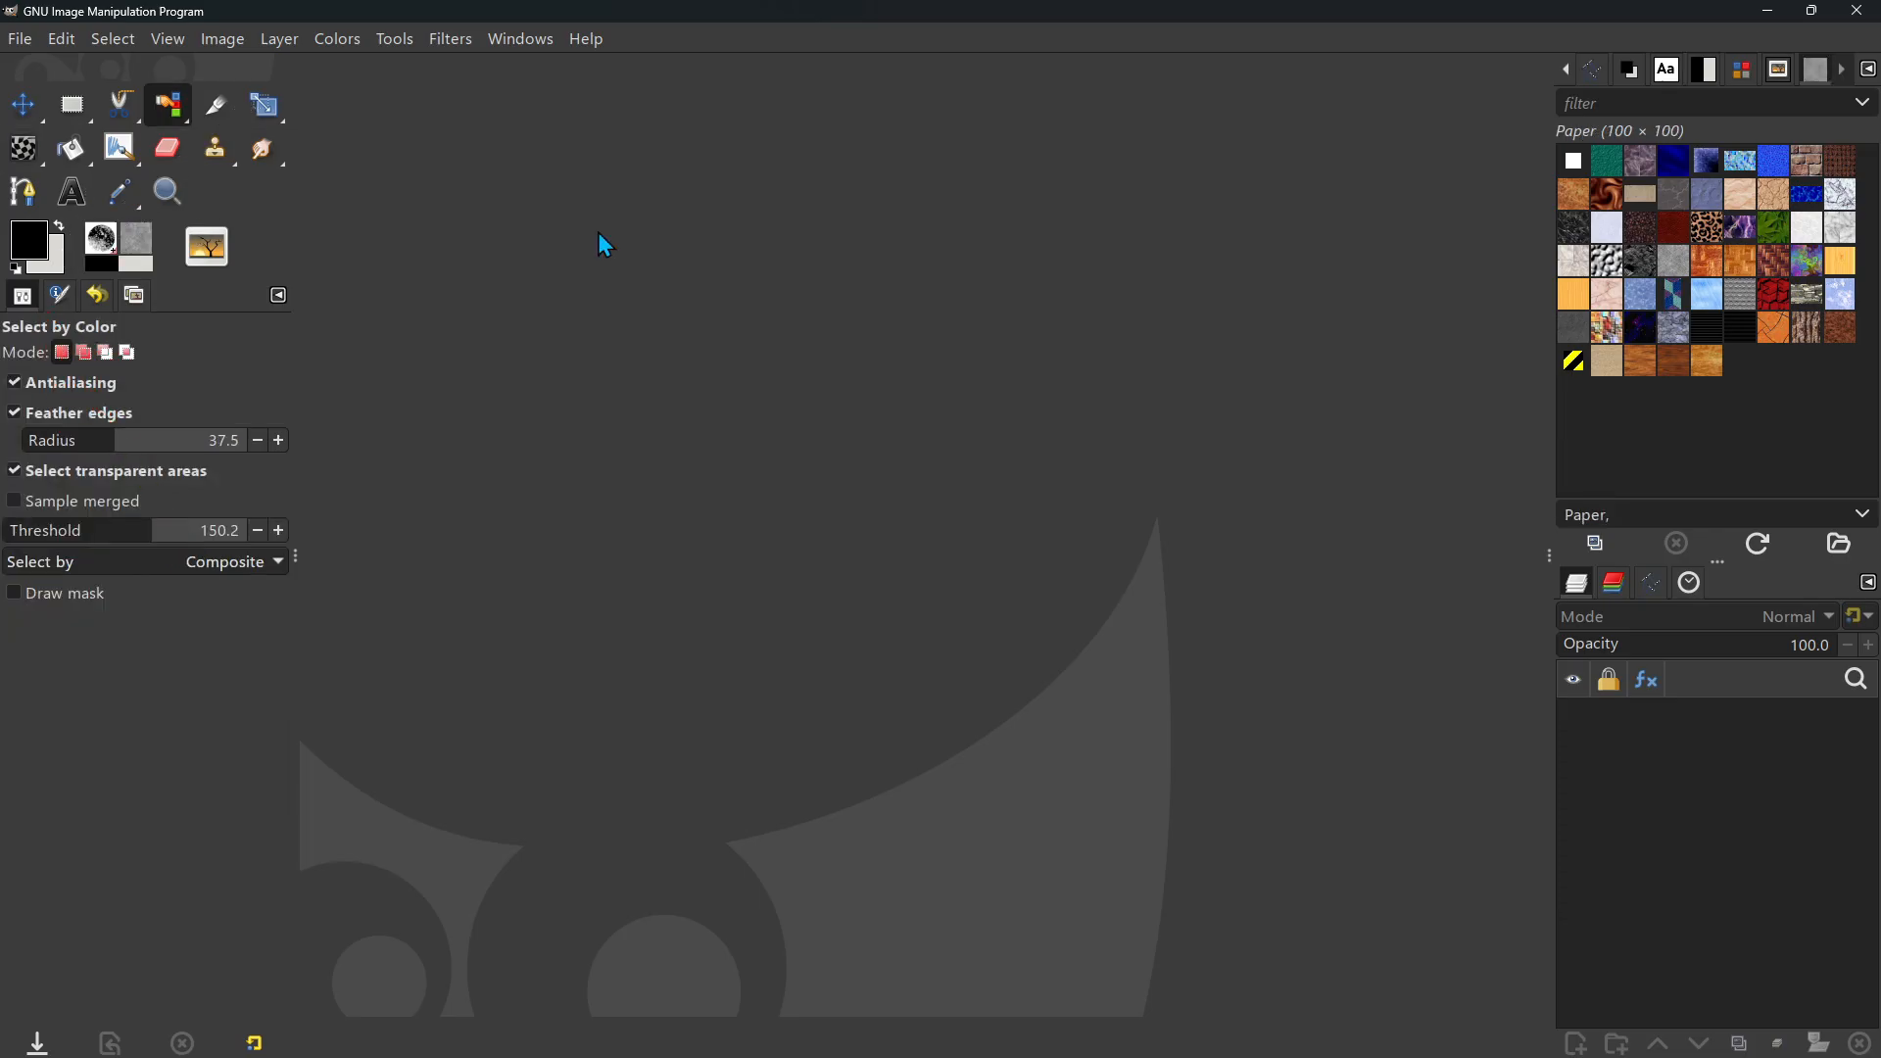
Step: Activate the MyPaint Brush tool and set its opacity to 92
{"action": "key", "text": "y"}
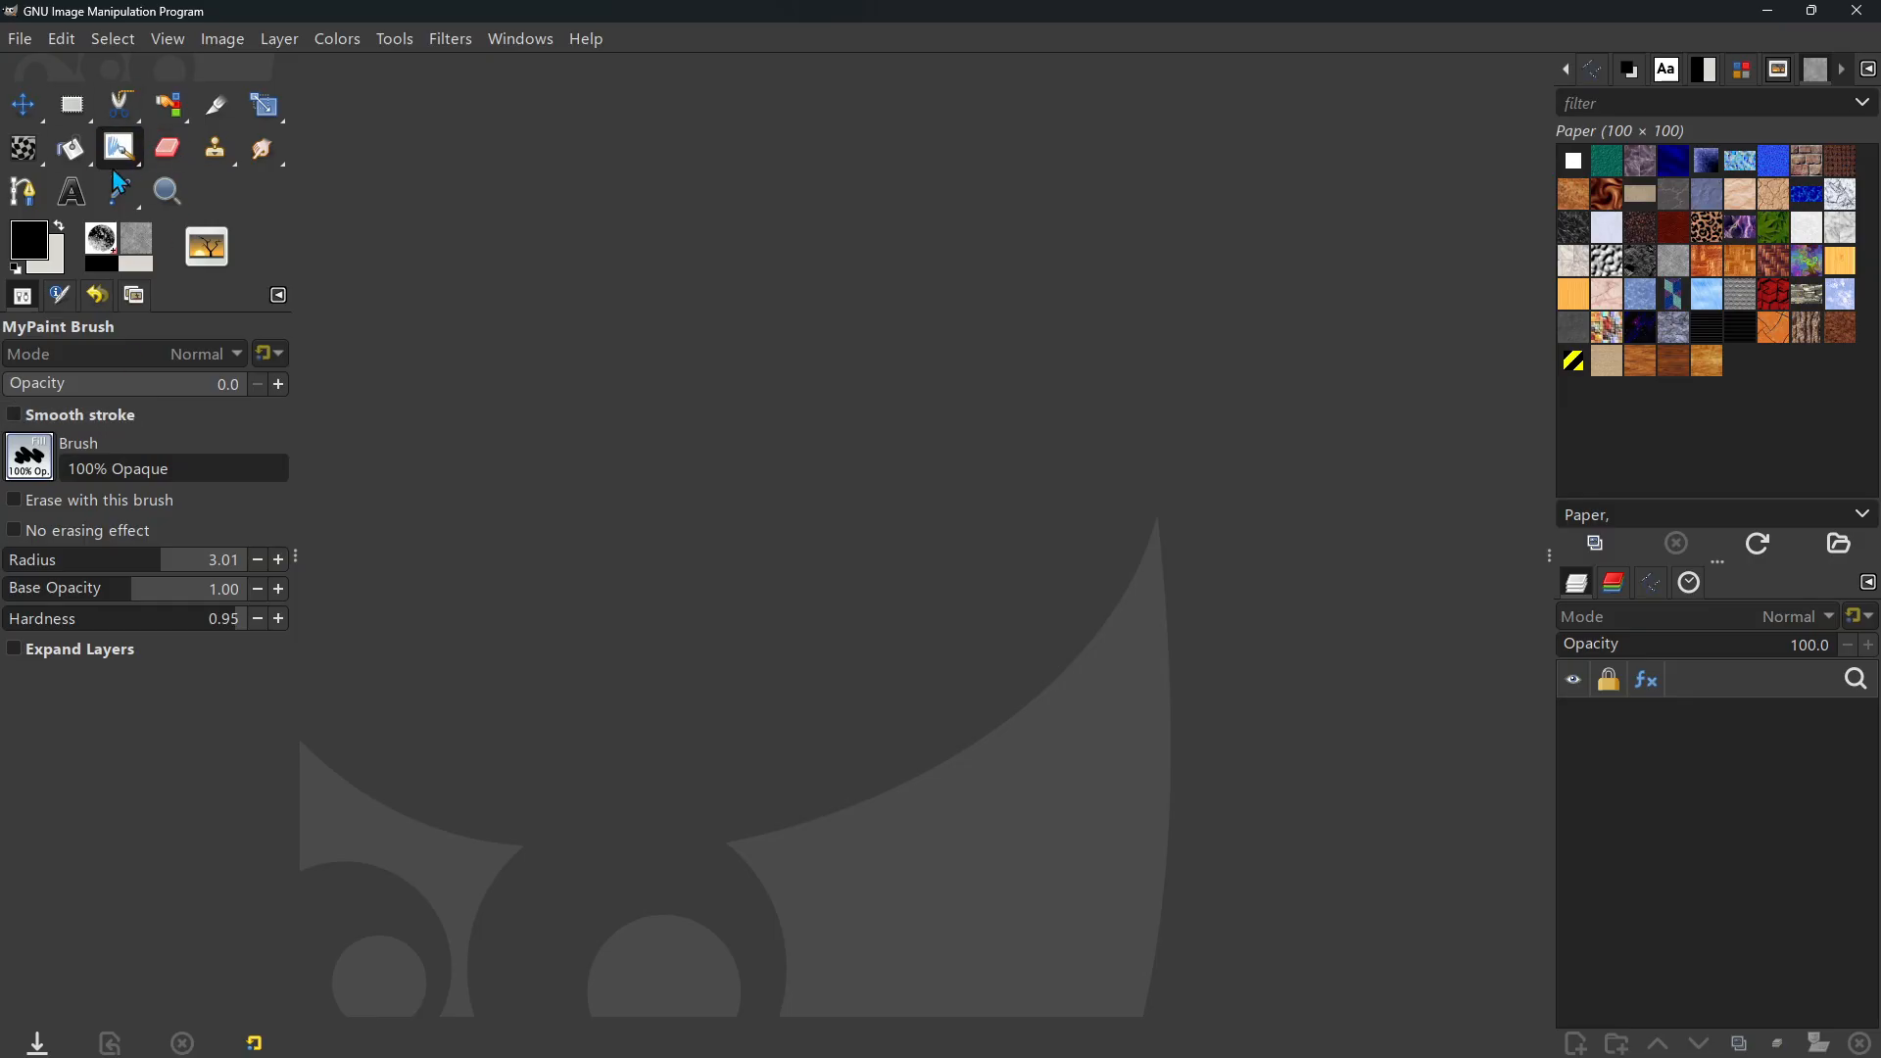
{"action": "left_click", "coordinate": [138, 390]}
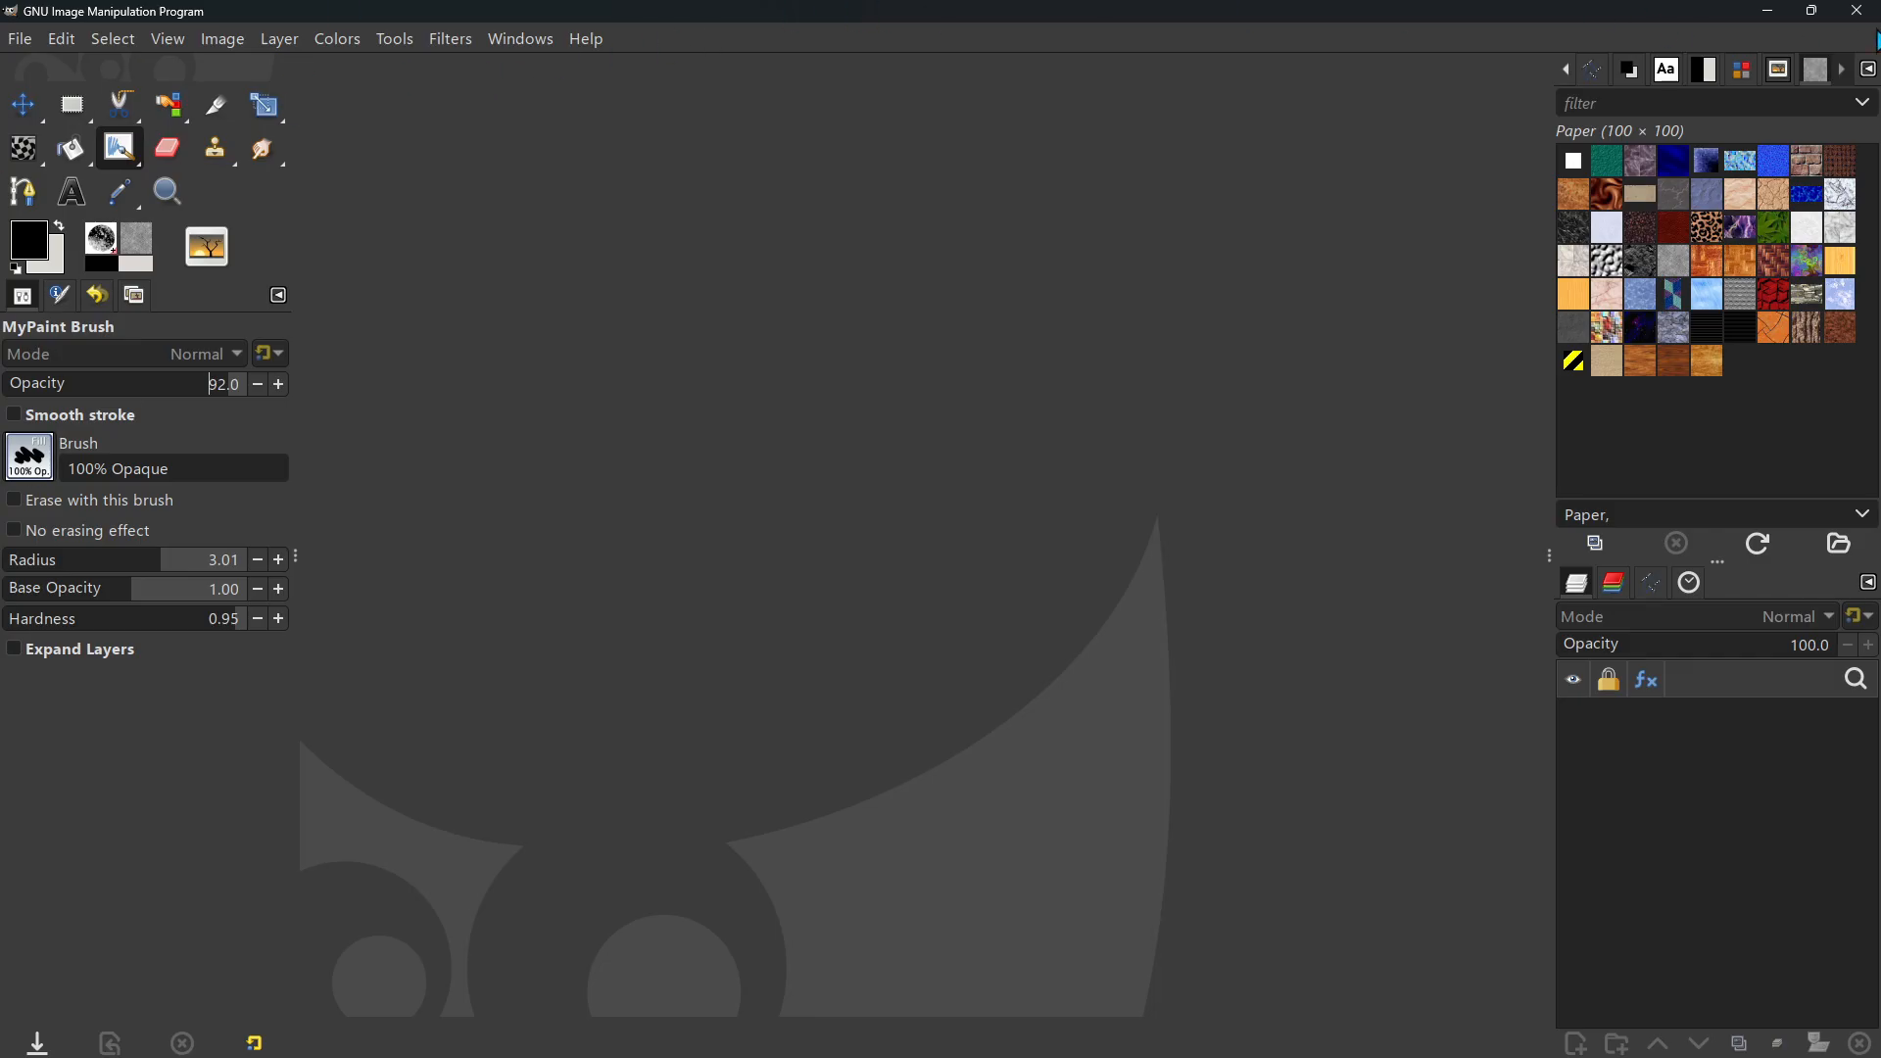
Step: Look at the fonts and gradients lists and the commands available for gradients
{"action": "left_click", "coordinate": [1666, 68]}
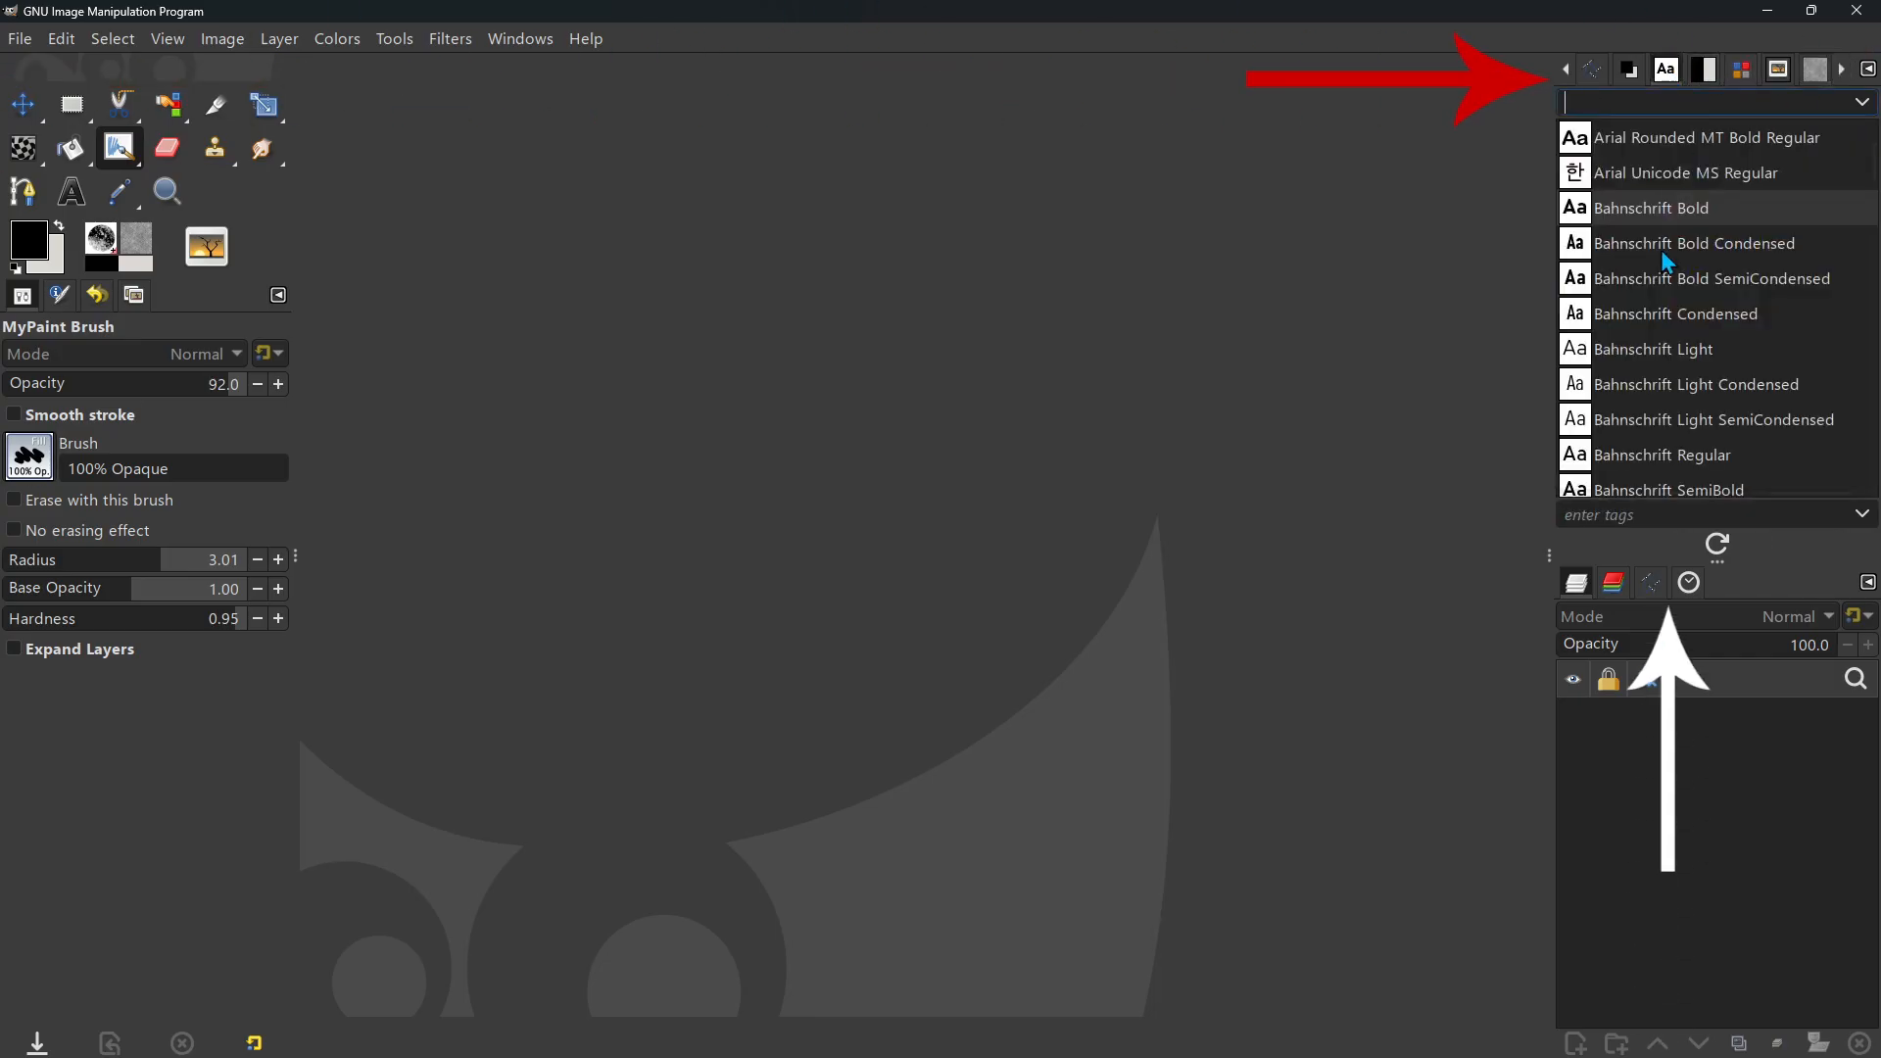
{"action": "left_click", "coordinate": [1842, 71]}
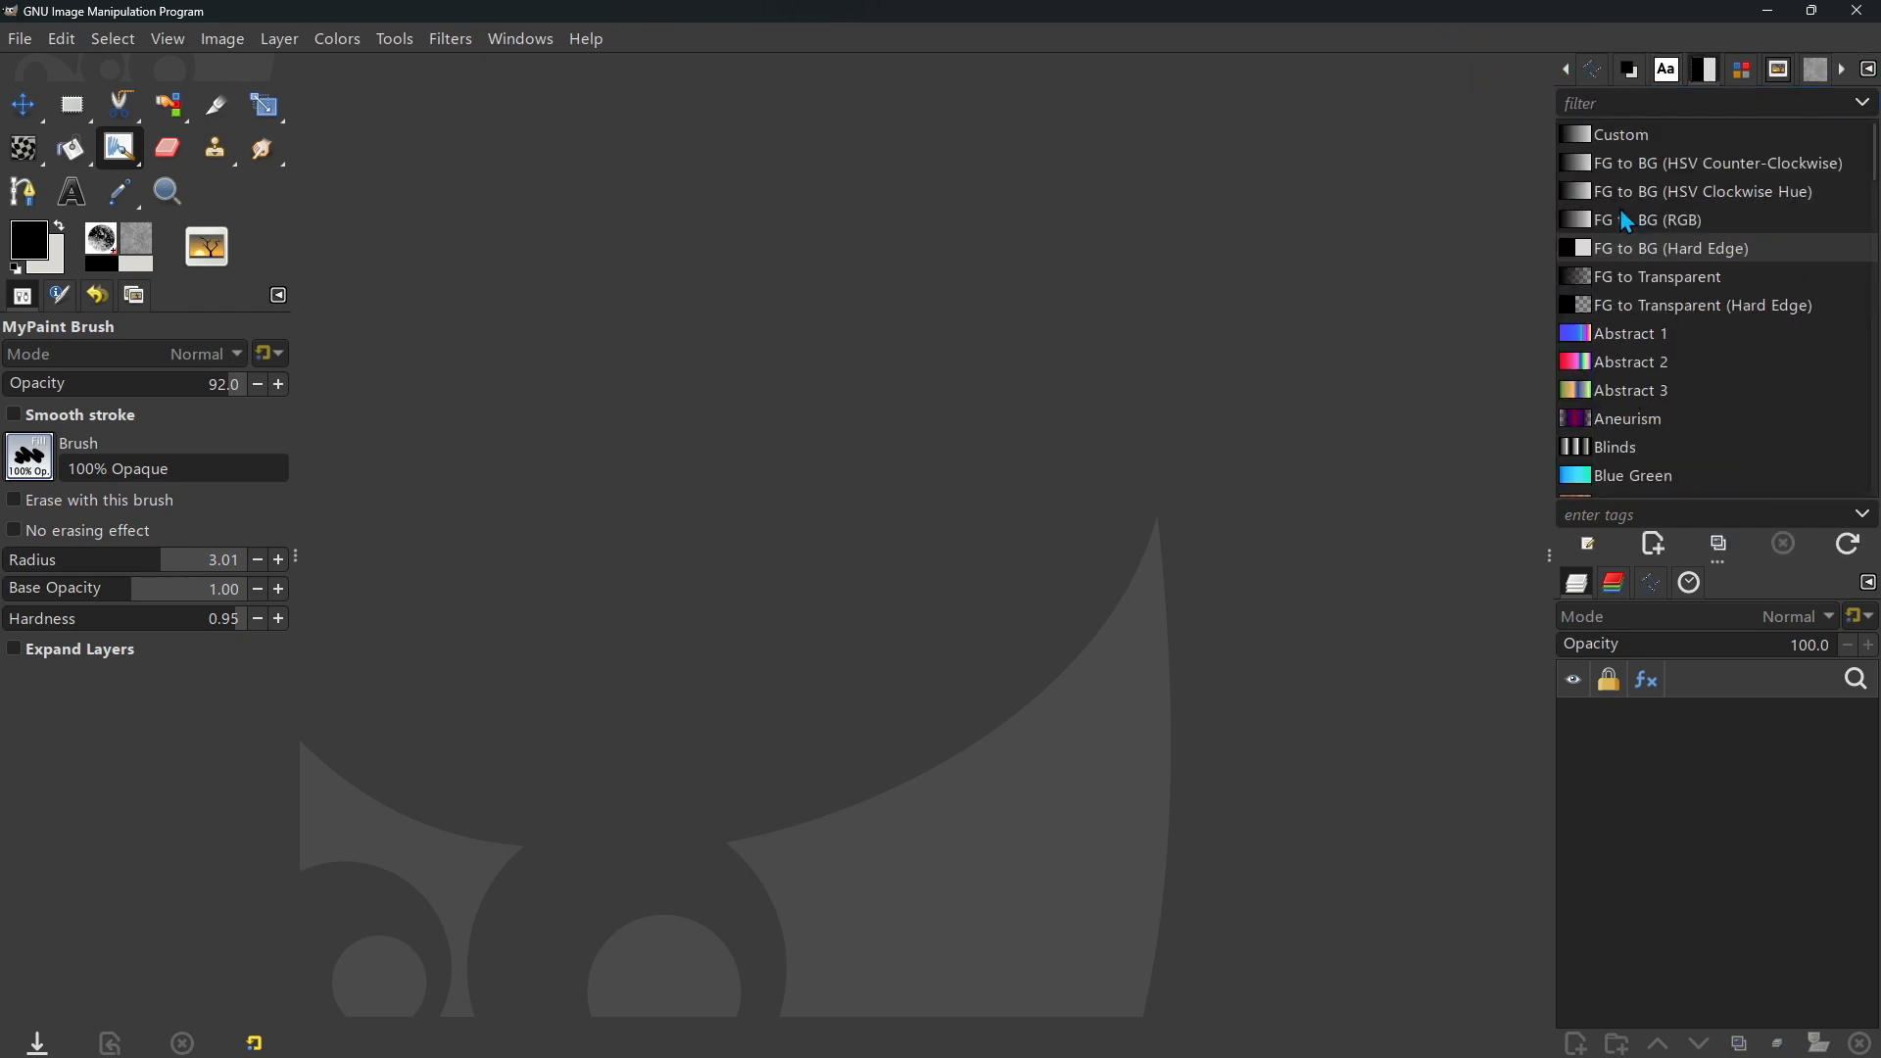
{"action": "left_click", "coordinate": [1868, 68]}
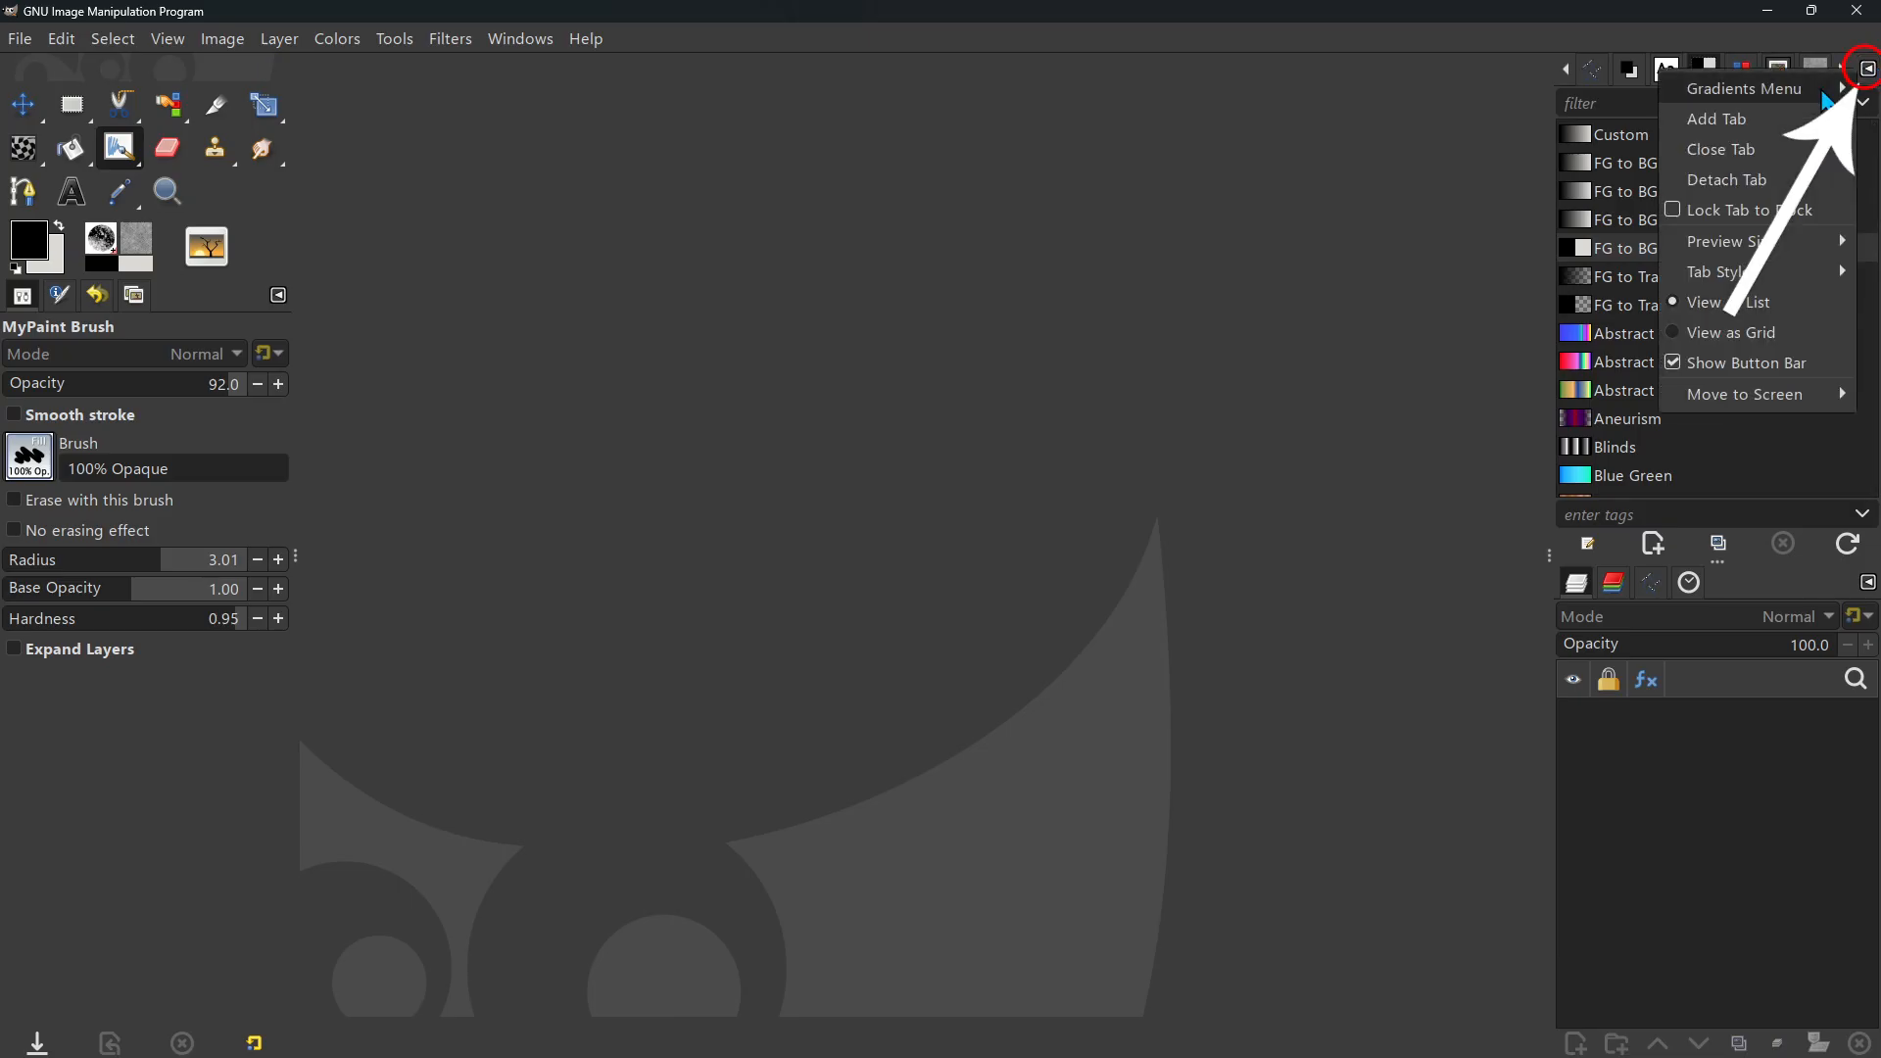
{"action": "mouse_move", "coordinate": [1824, 98]}
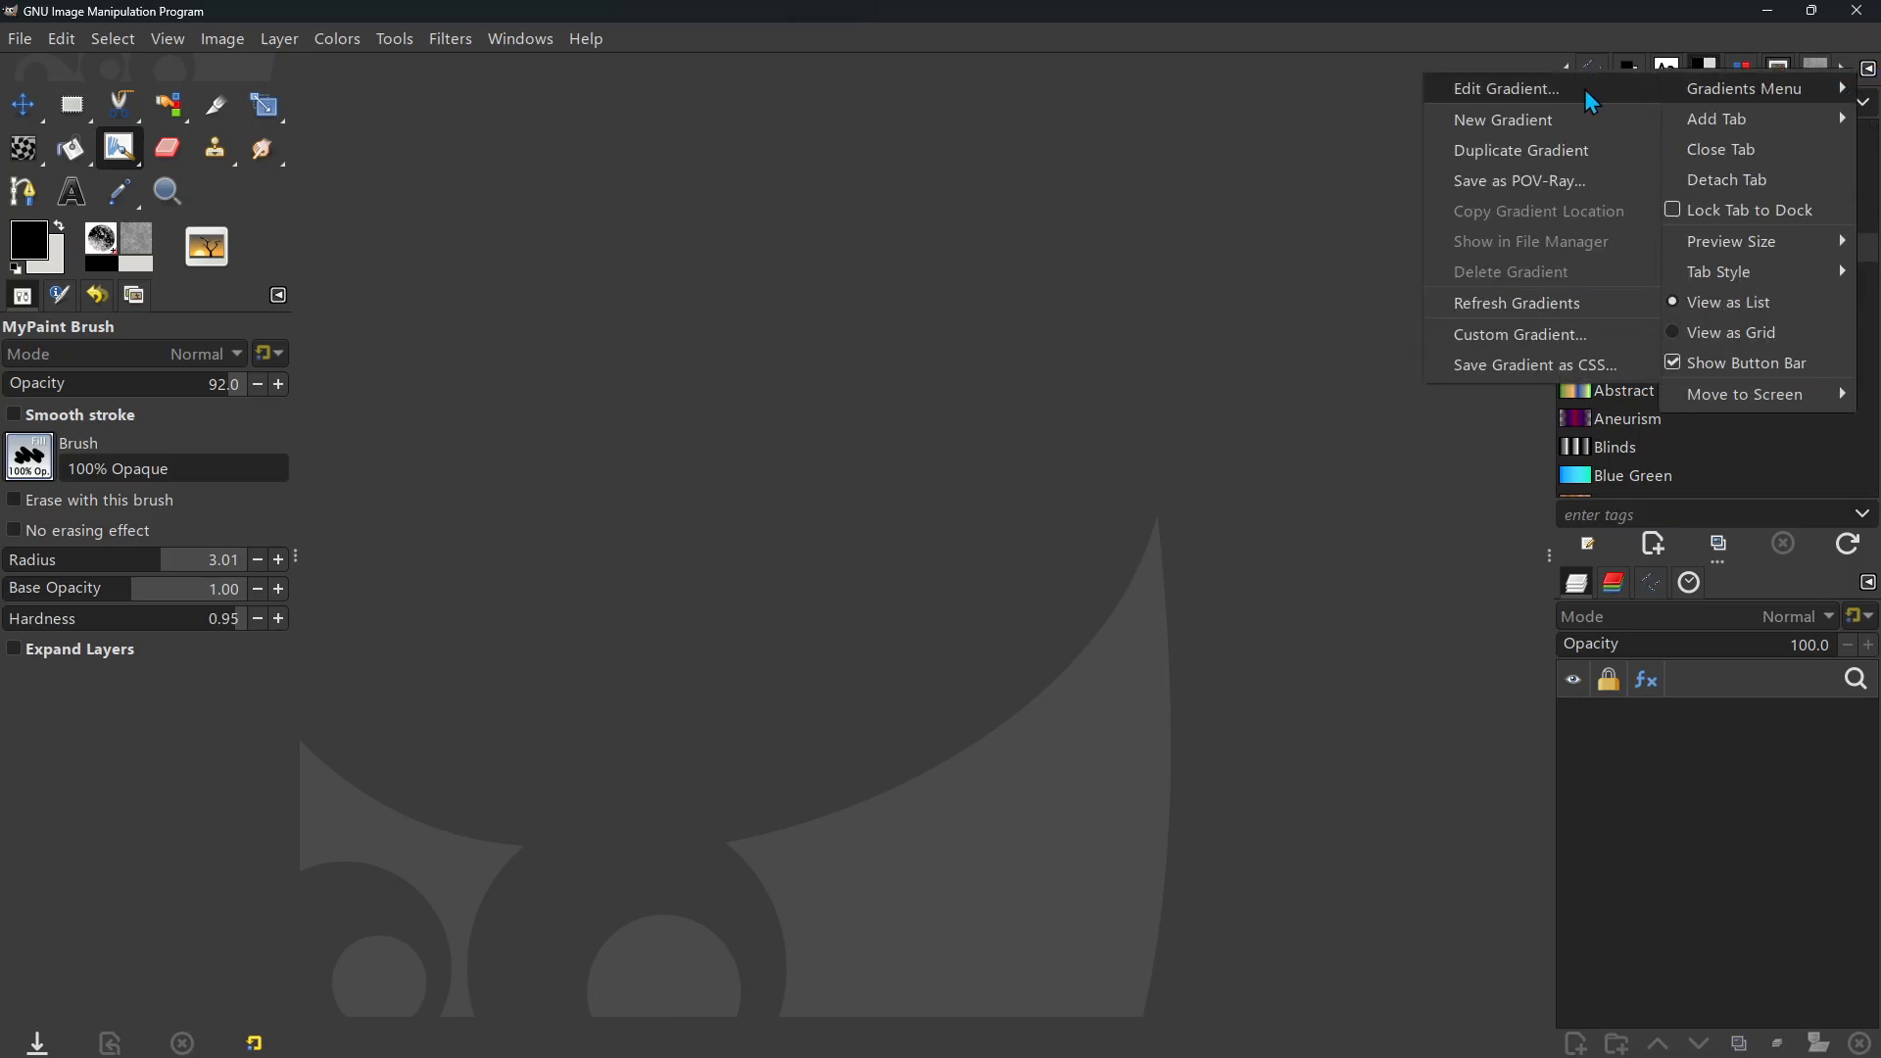
{"action": "left_click", "coordinate": [1412, 249]}
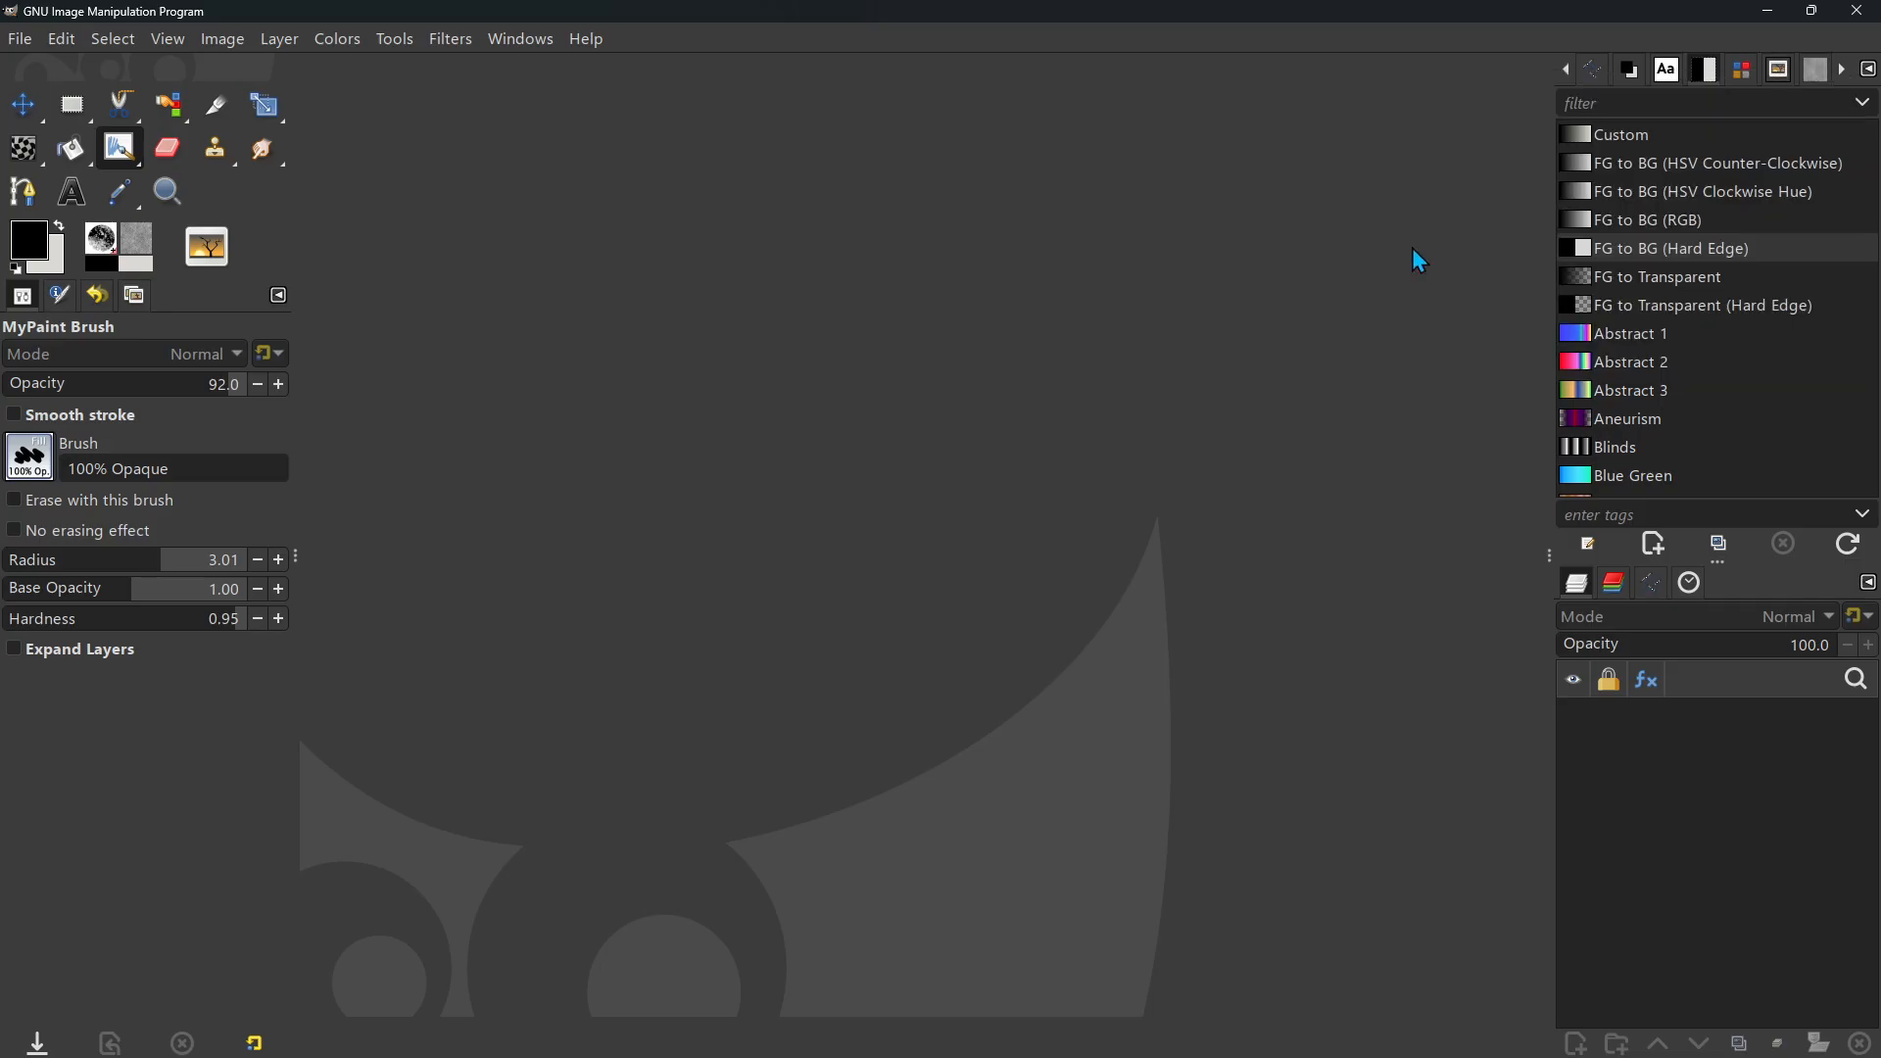
Step: Examine the font list's options, including rescanning fonts and adding further tabs to the dock
{"action": "left_click", "coordinate": [1670, 73]}
{"action": "left_click", "coordinate": [1868, 69]}
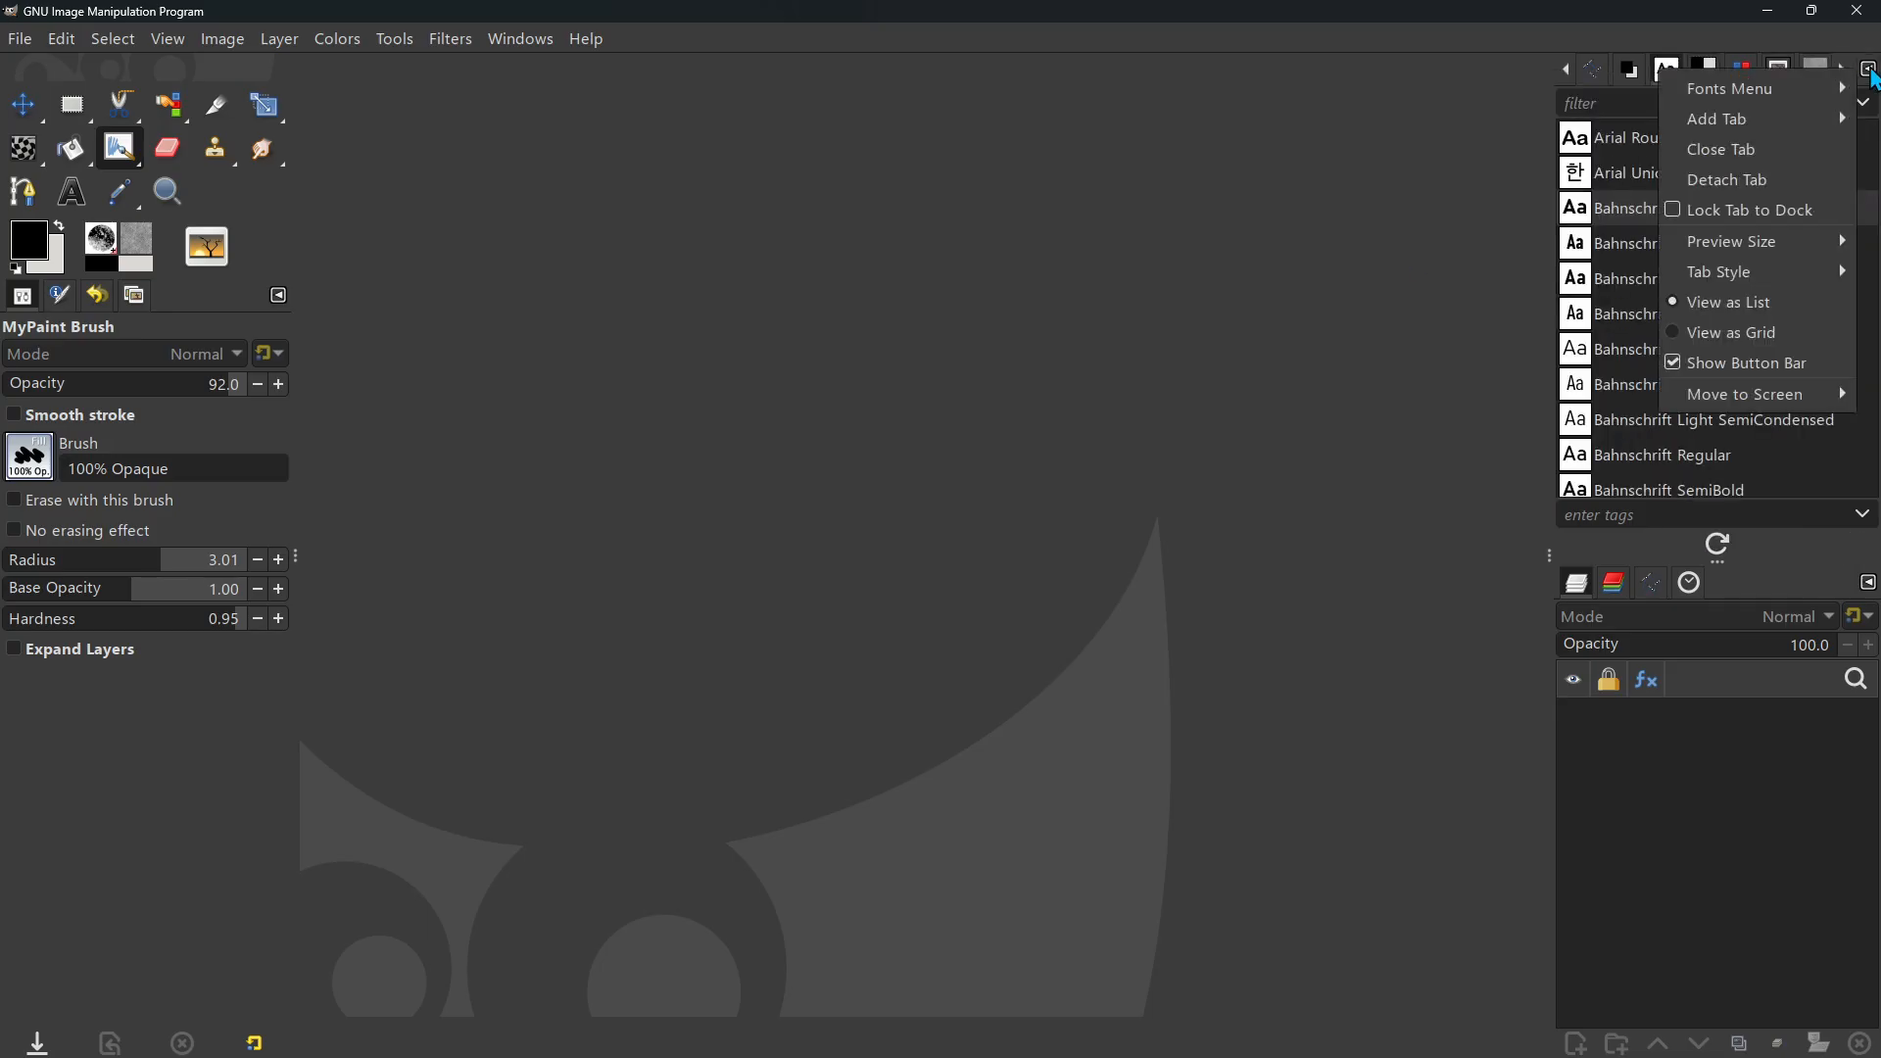
{"action": "mouse_move", "coordinate": [1750, 96]}
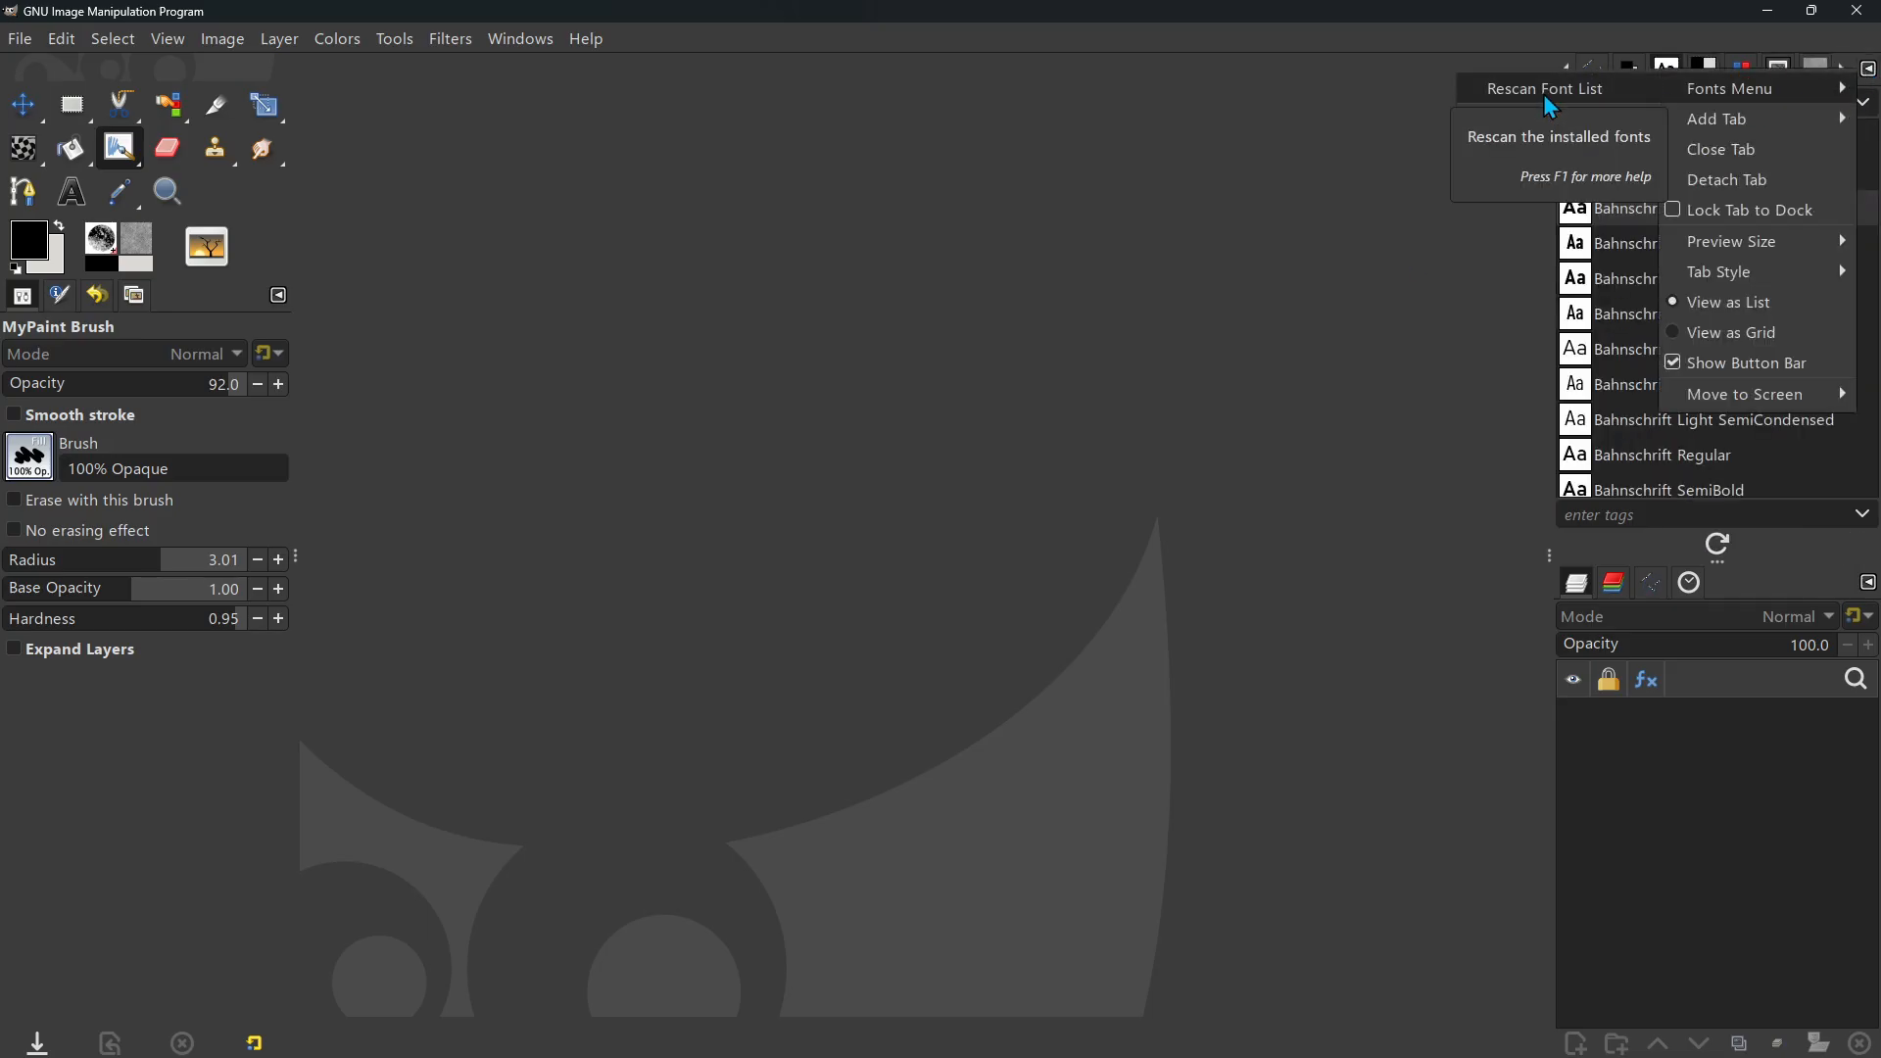
{"action": "left_click", "coordinate": [1472, 233]}
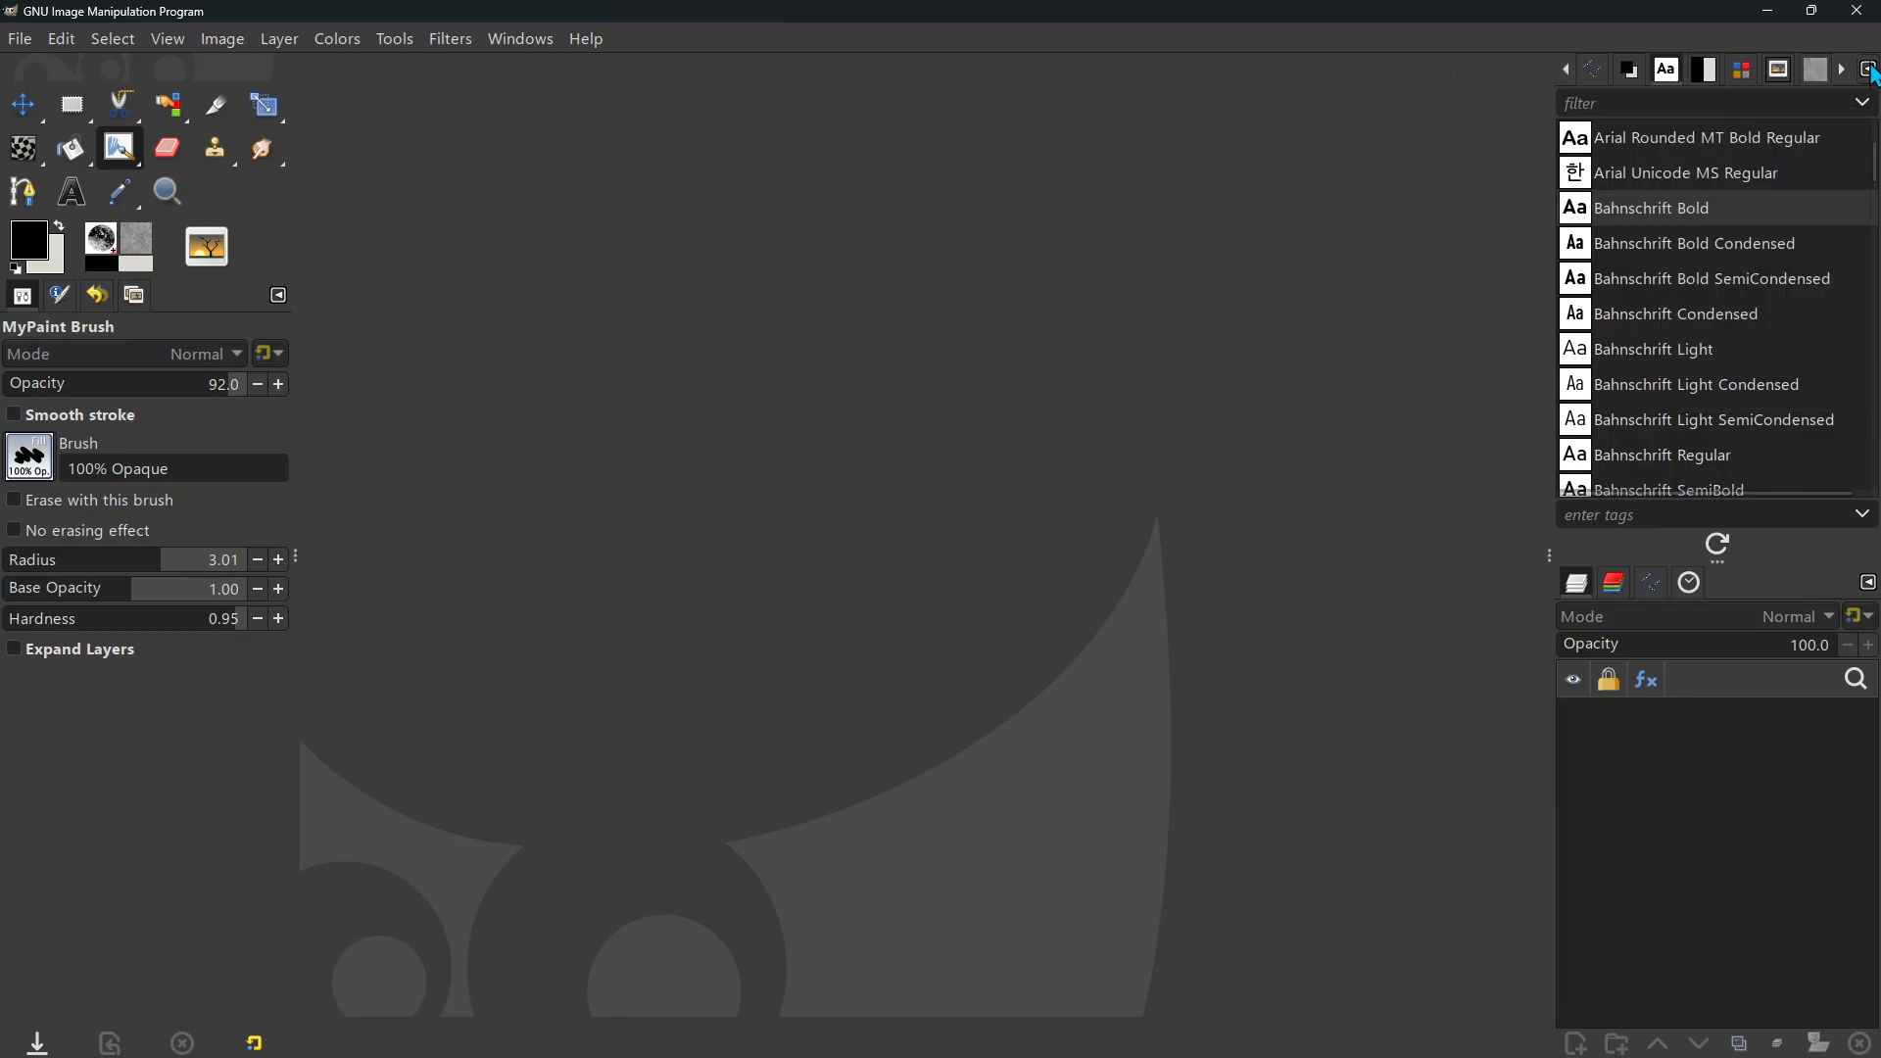
{"action": "left_click", "coordinate": [1869, 70]}
{"action": "mouse_move", "coordinate": [1763, 118]}
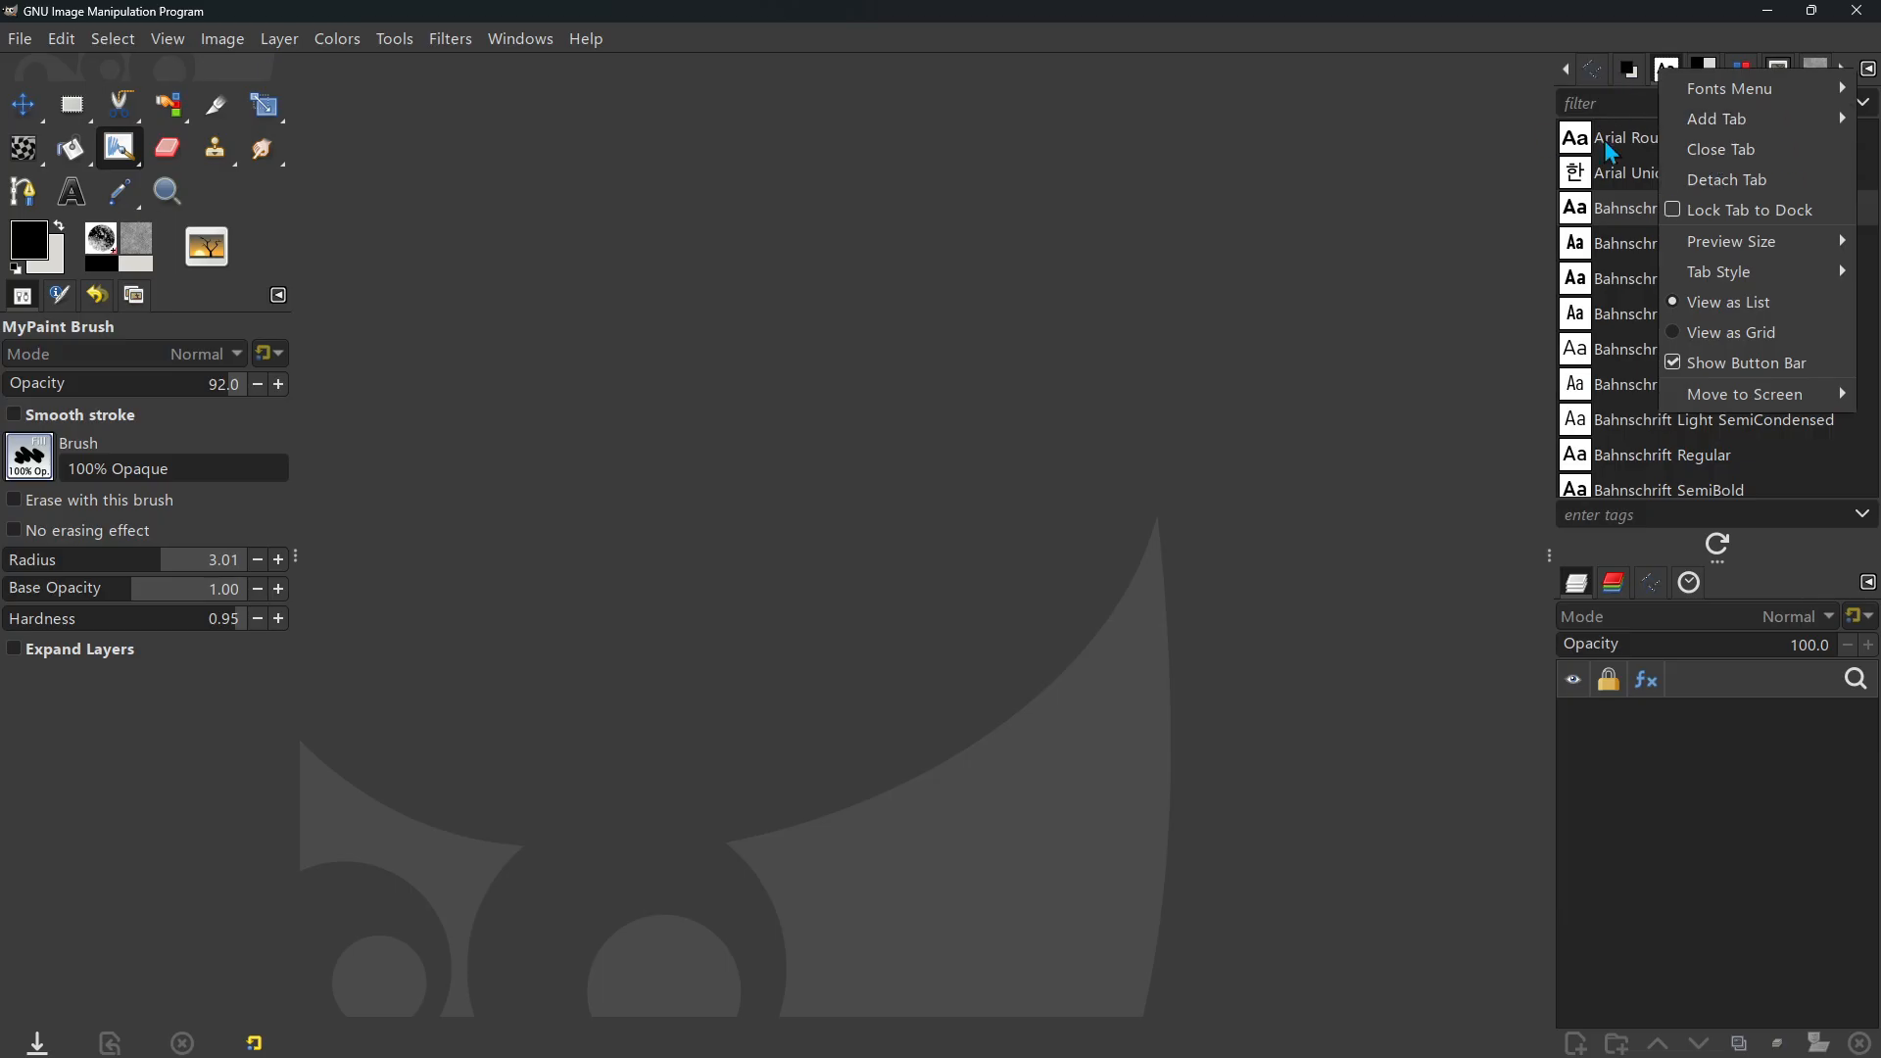
{"action": "left_click", "coordinate": [1371, 543]}
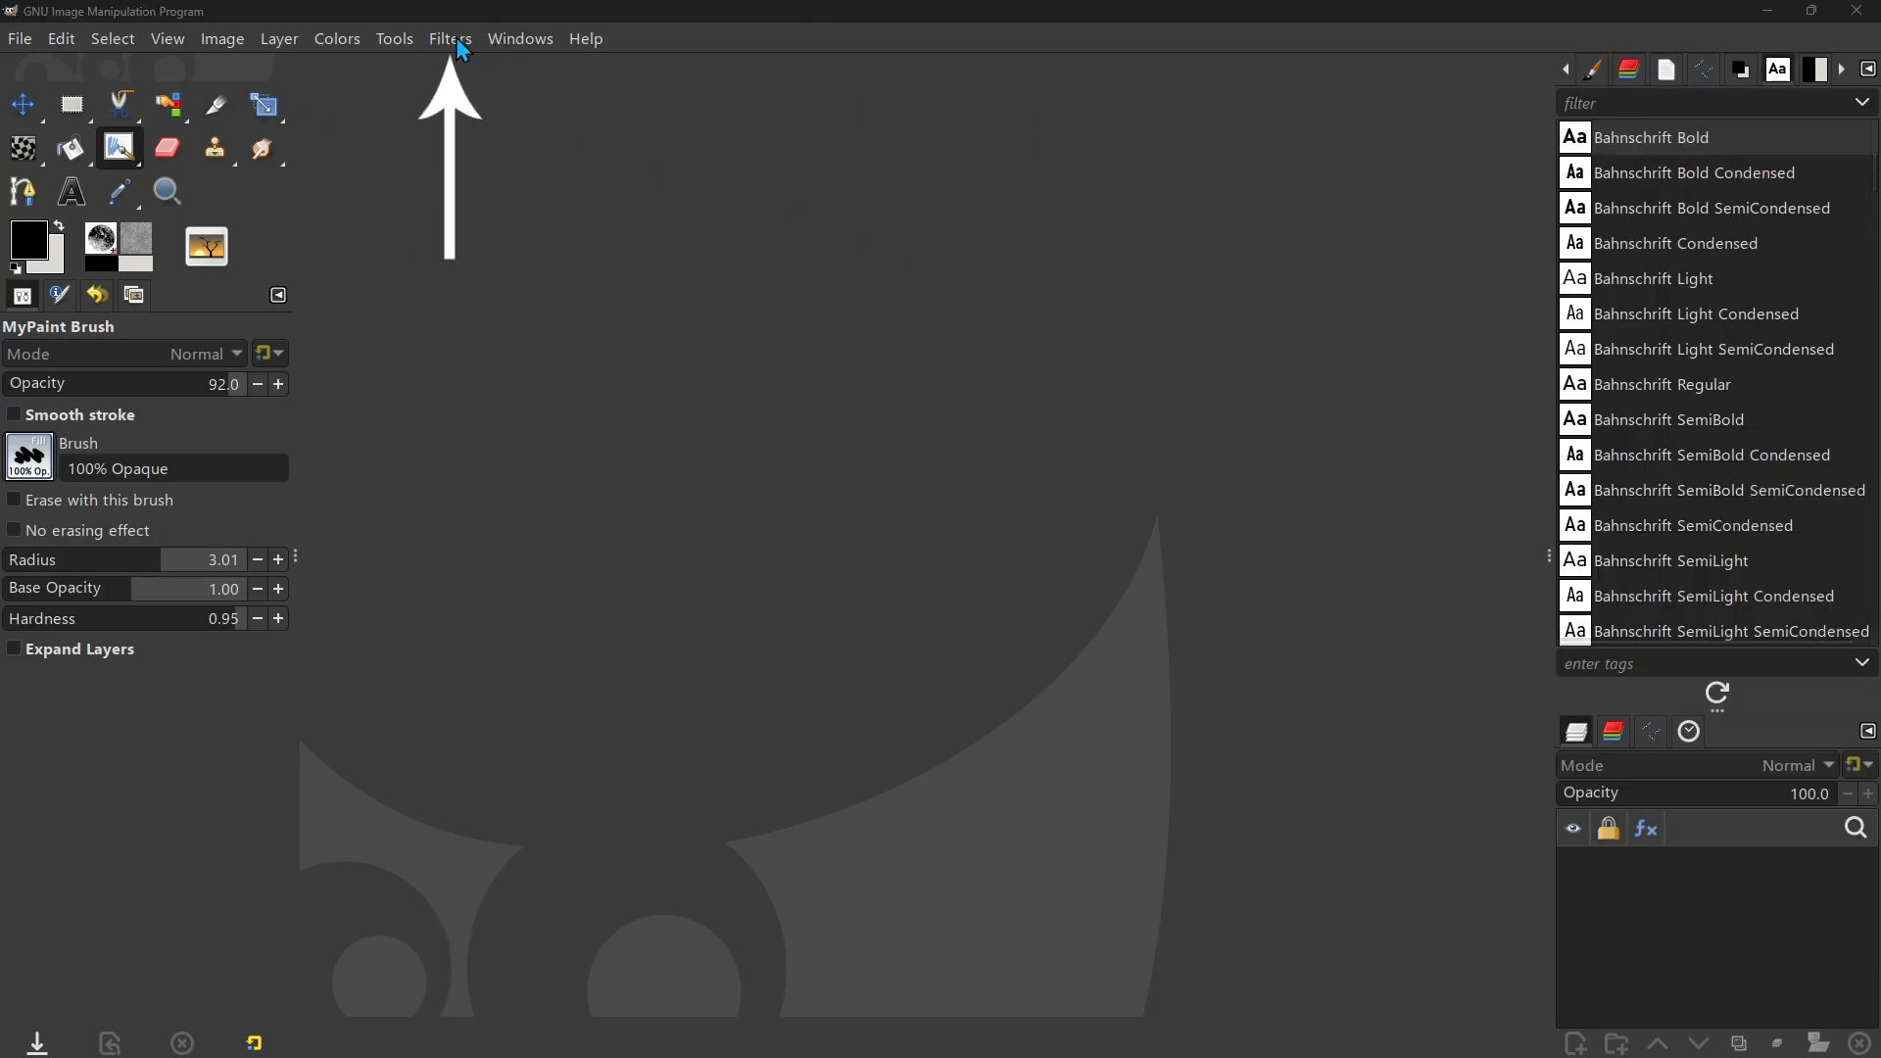
Step: Look through the available filter categories, such as Blur, Enhance, Edge-Detect and Combine
{"action": "left_click", "coordinate": [461, 45]}
{"action": "mouse_move", "coordinate": [537, 165]}
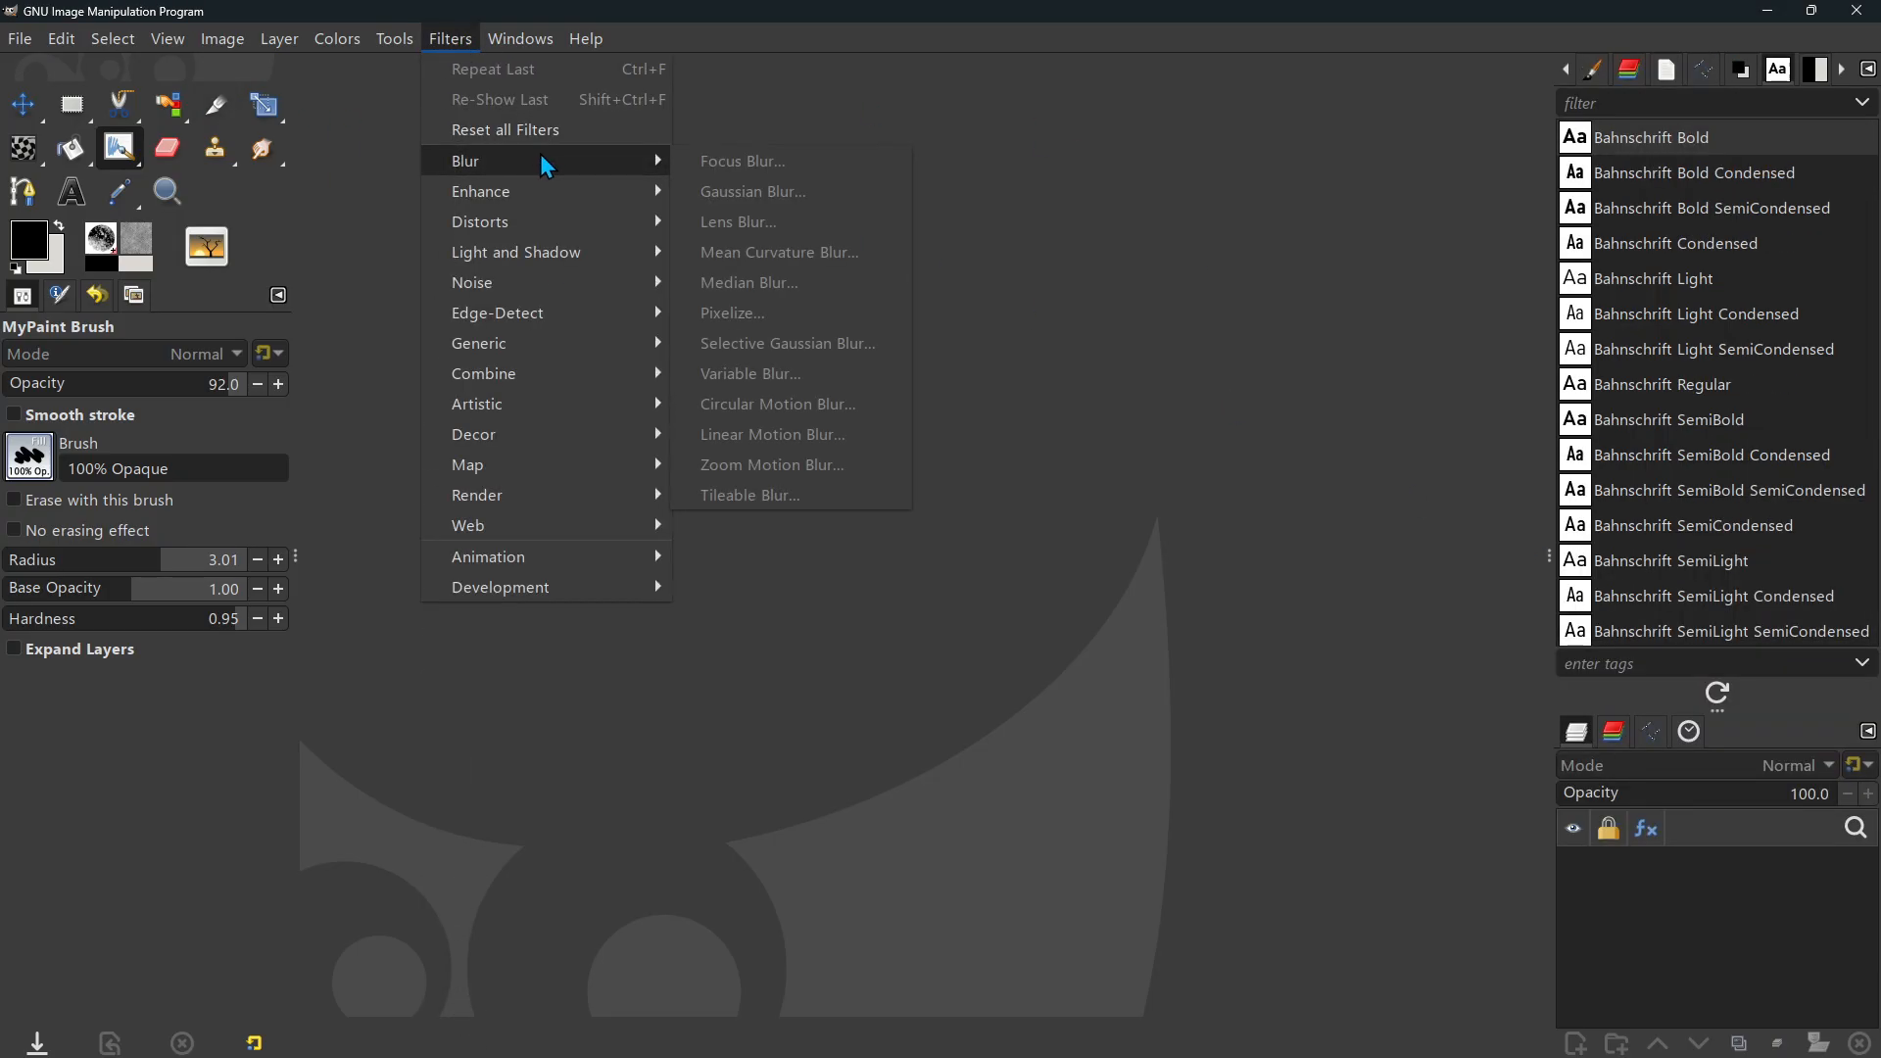
{"action": "mouse_move", "coordinate": [538, 201]}
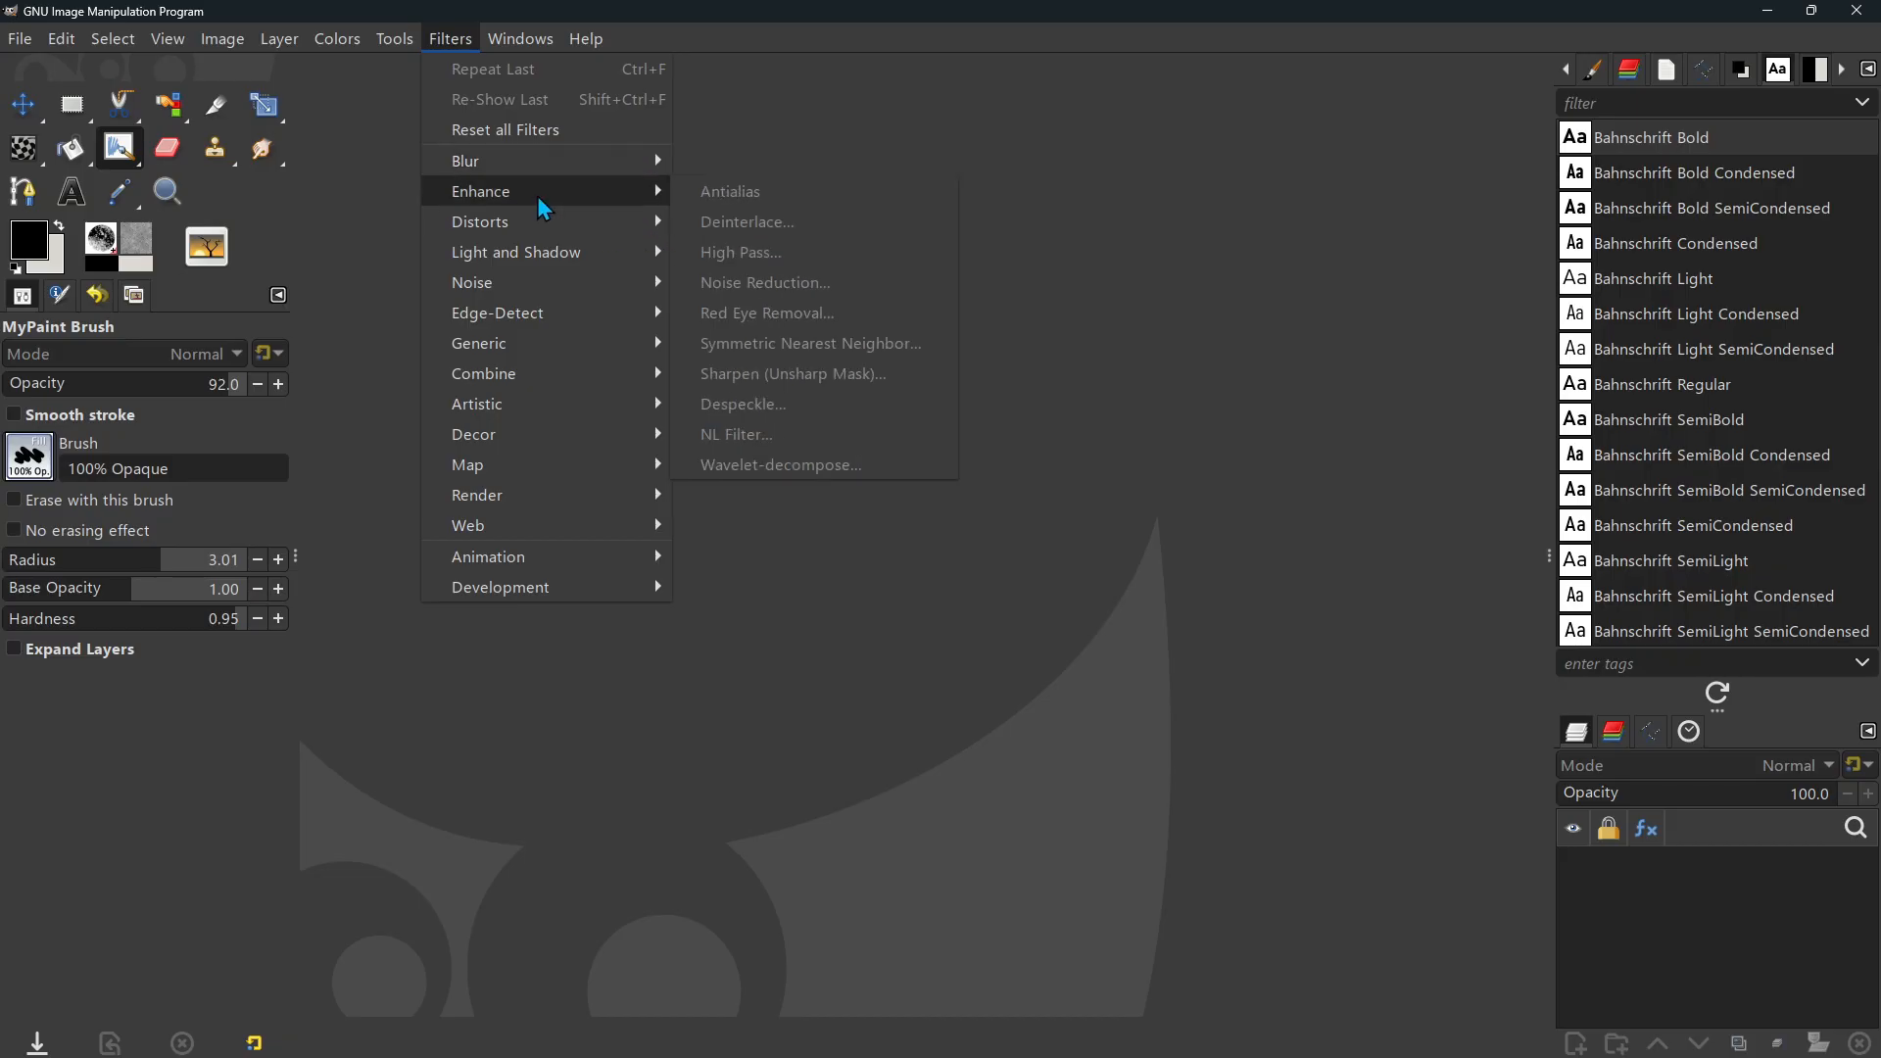
{"action": "mouse_move", "coordinate": [540, 264]}
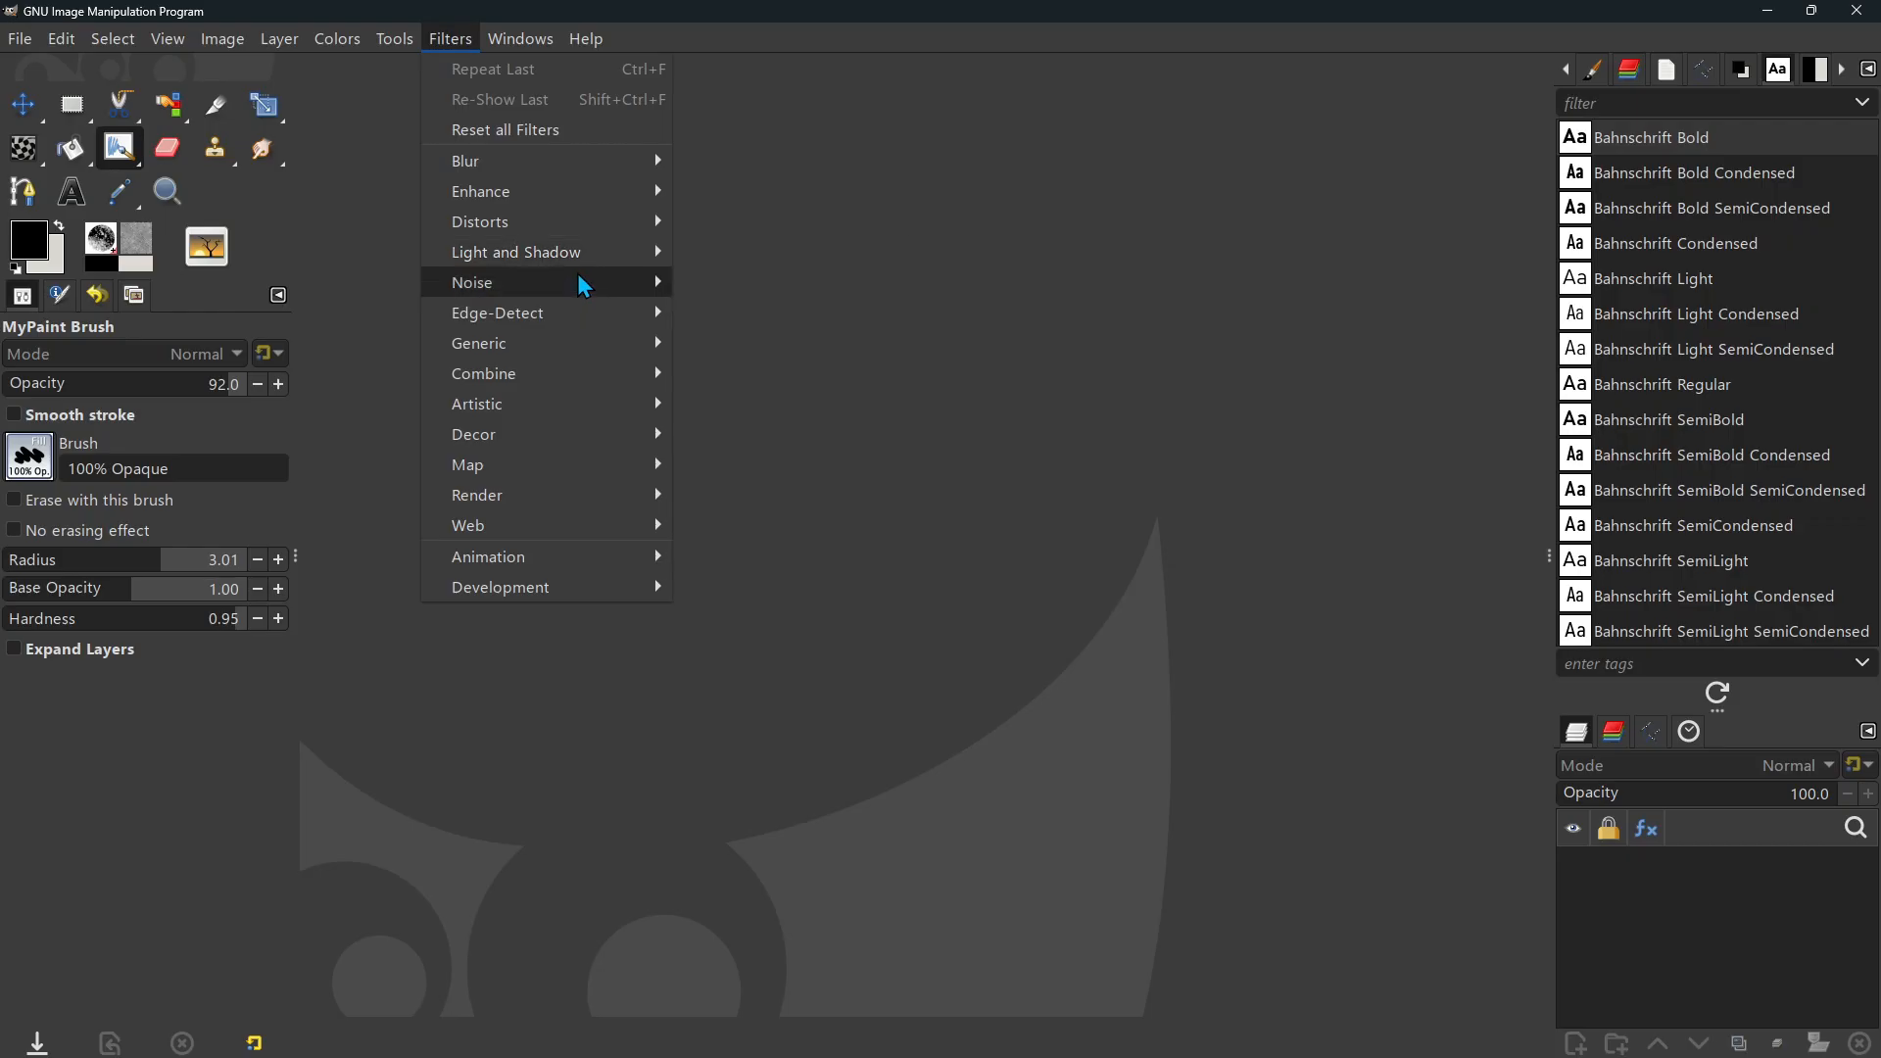
{"action": "mouse_move", "coordinate": [545, 445]}
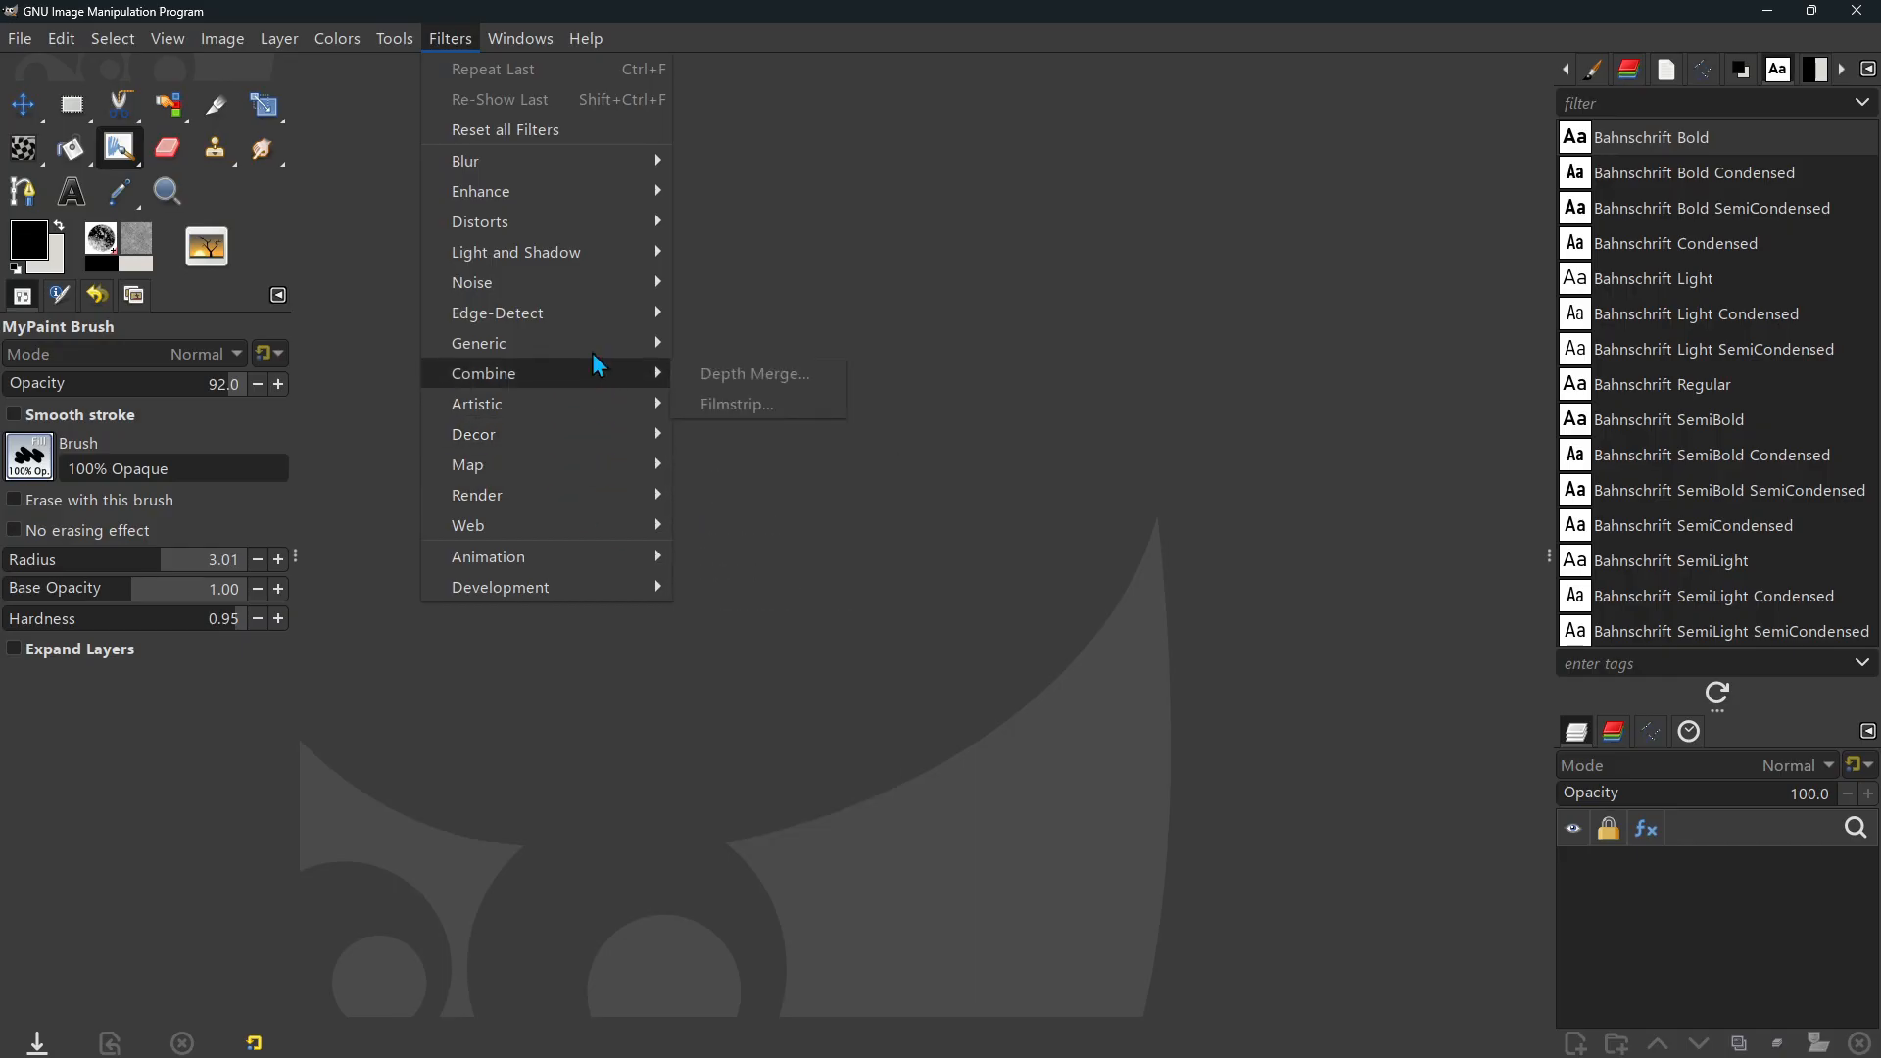
{"action": "left_click", "coordinate": [836, 216]}
{"action": "left_click", "coordinate": [433, 30]}
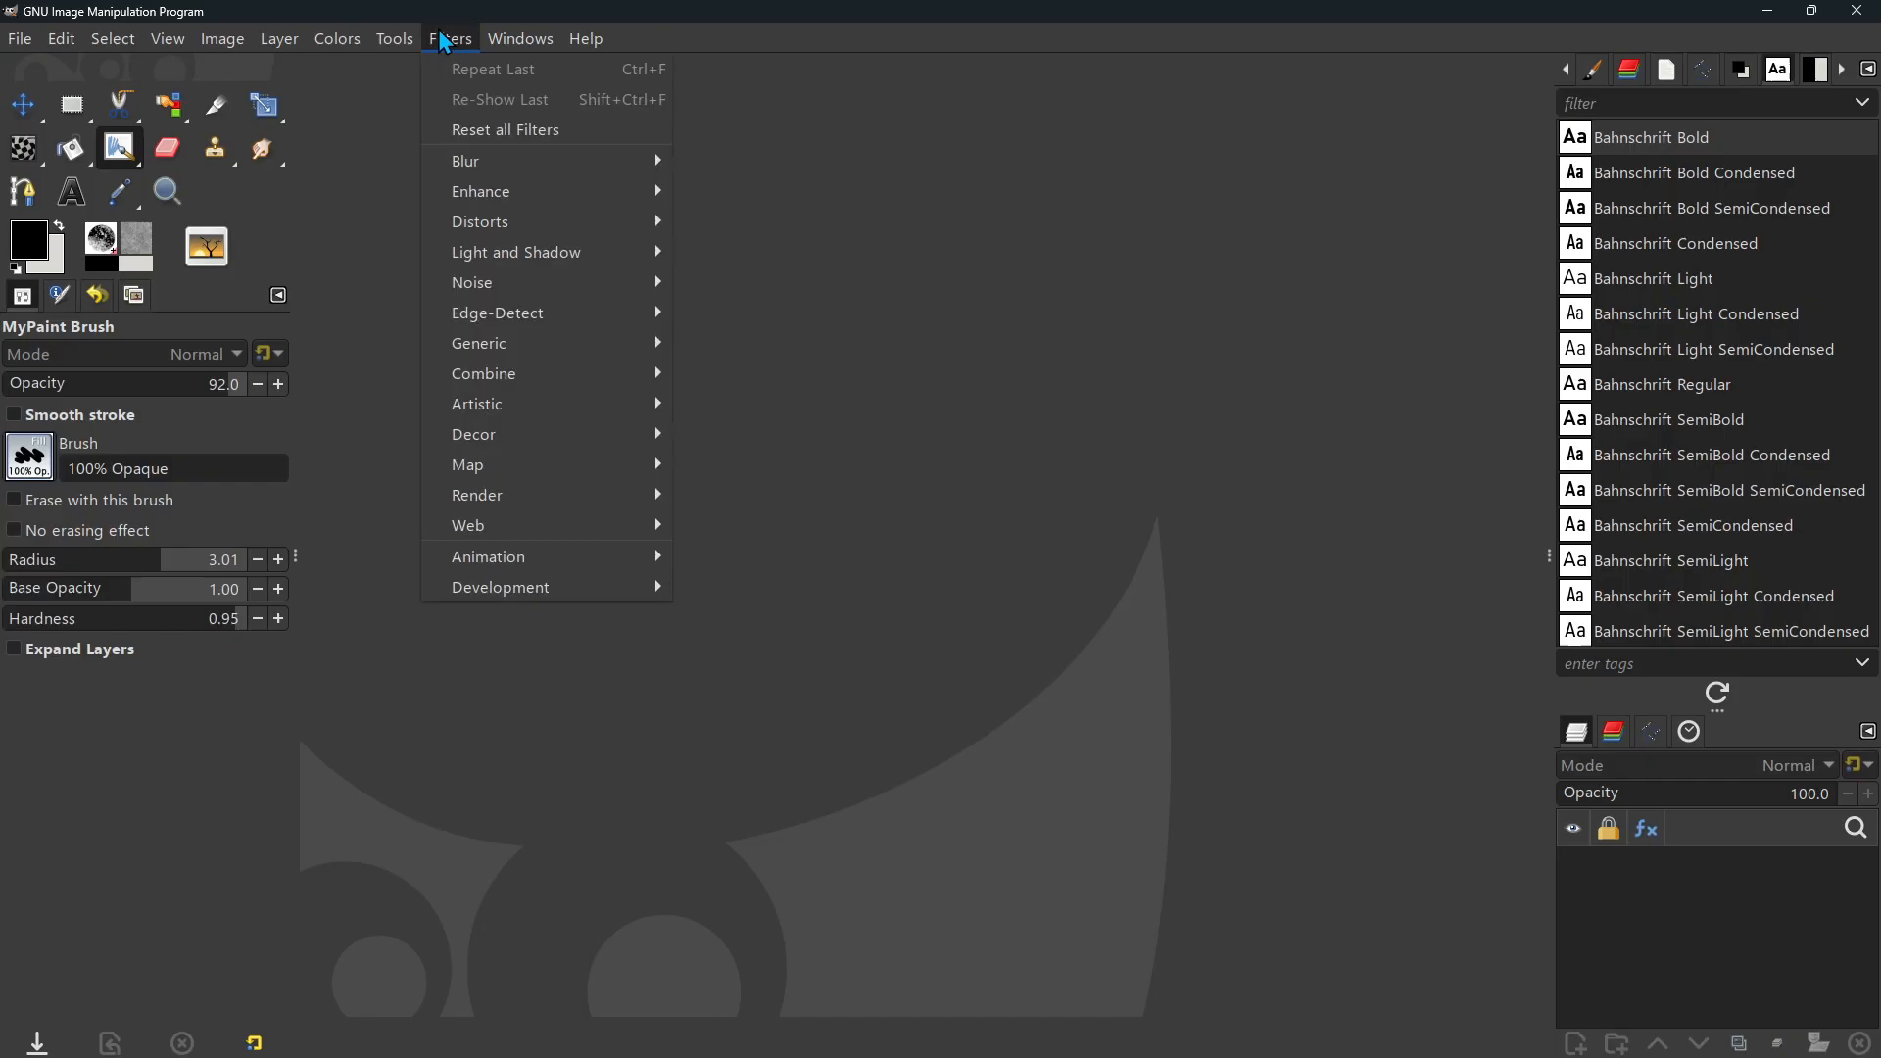
{"action": "left_click", "coordinate": [1118, 545]}
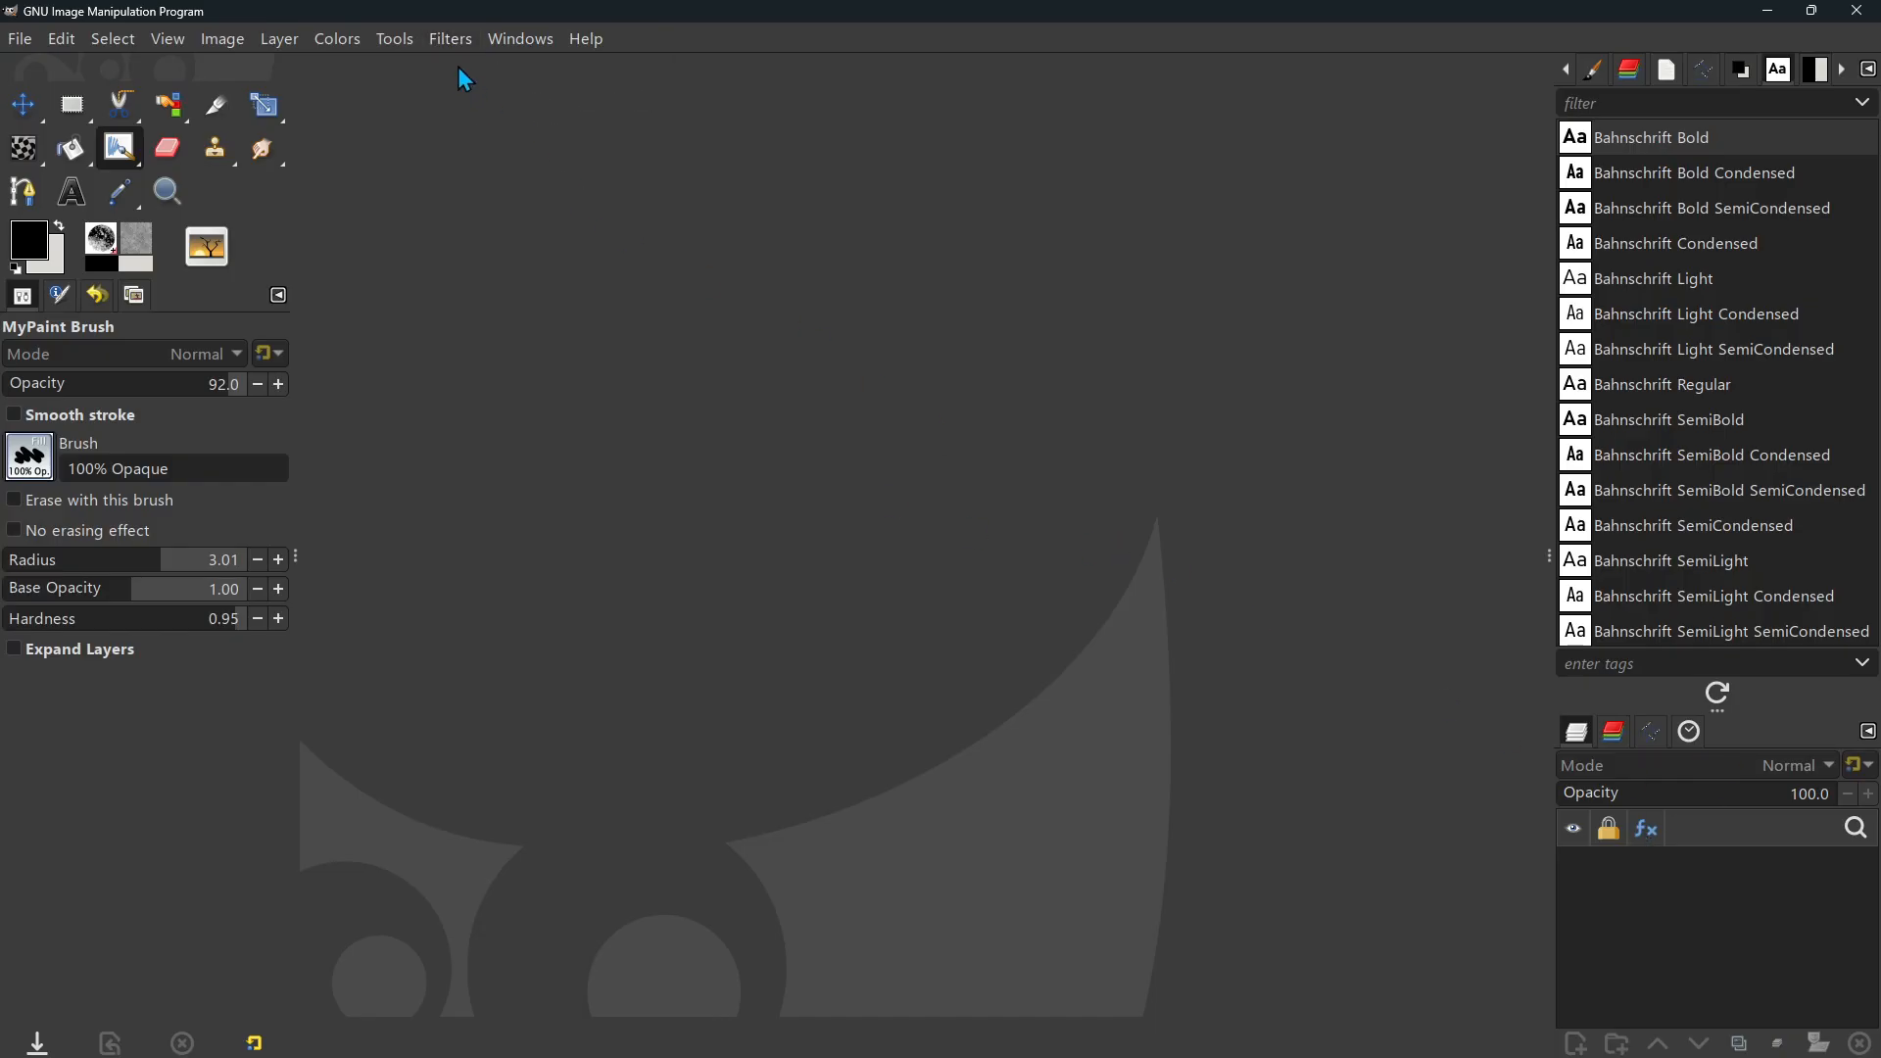
{"action": "left_click", "coordinate": [446, 37]}
{"action": "mouse_move", "coordinate": [478, 318]}
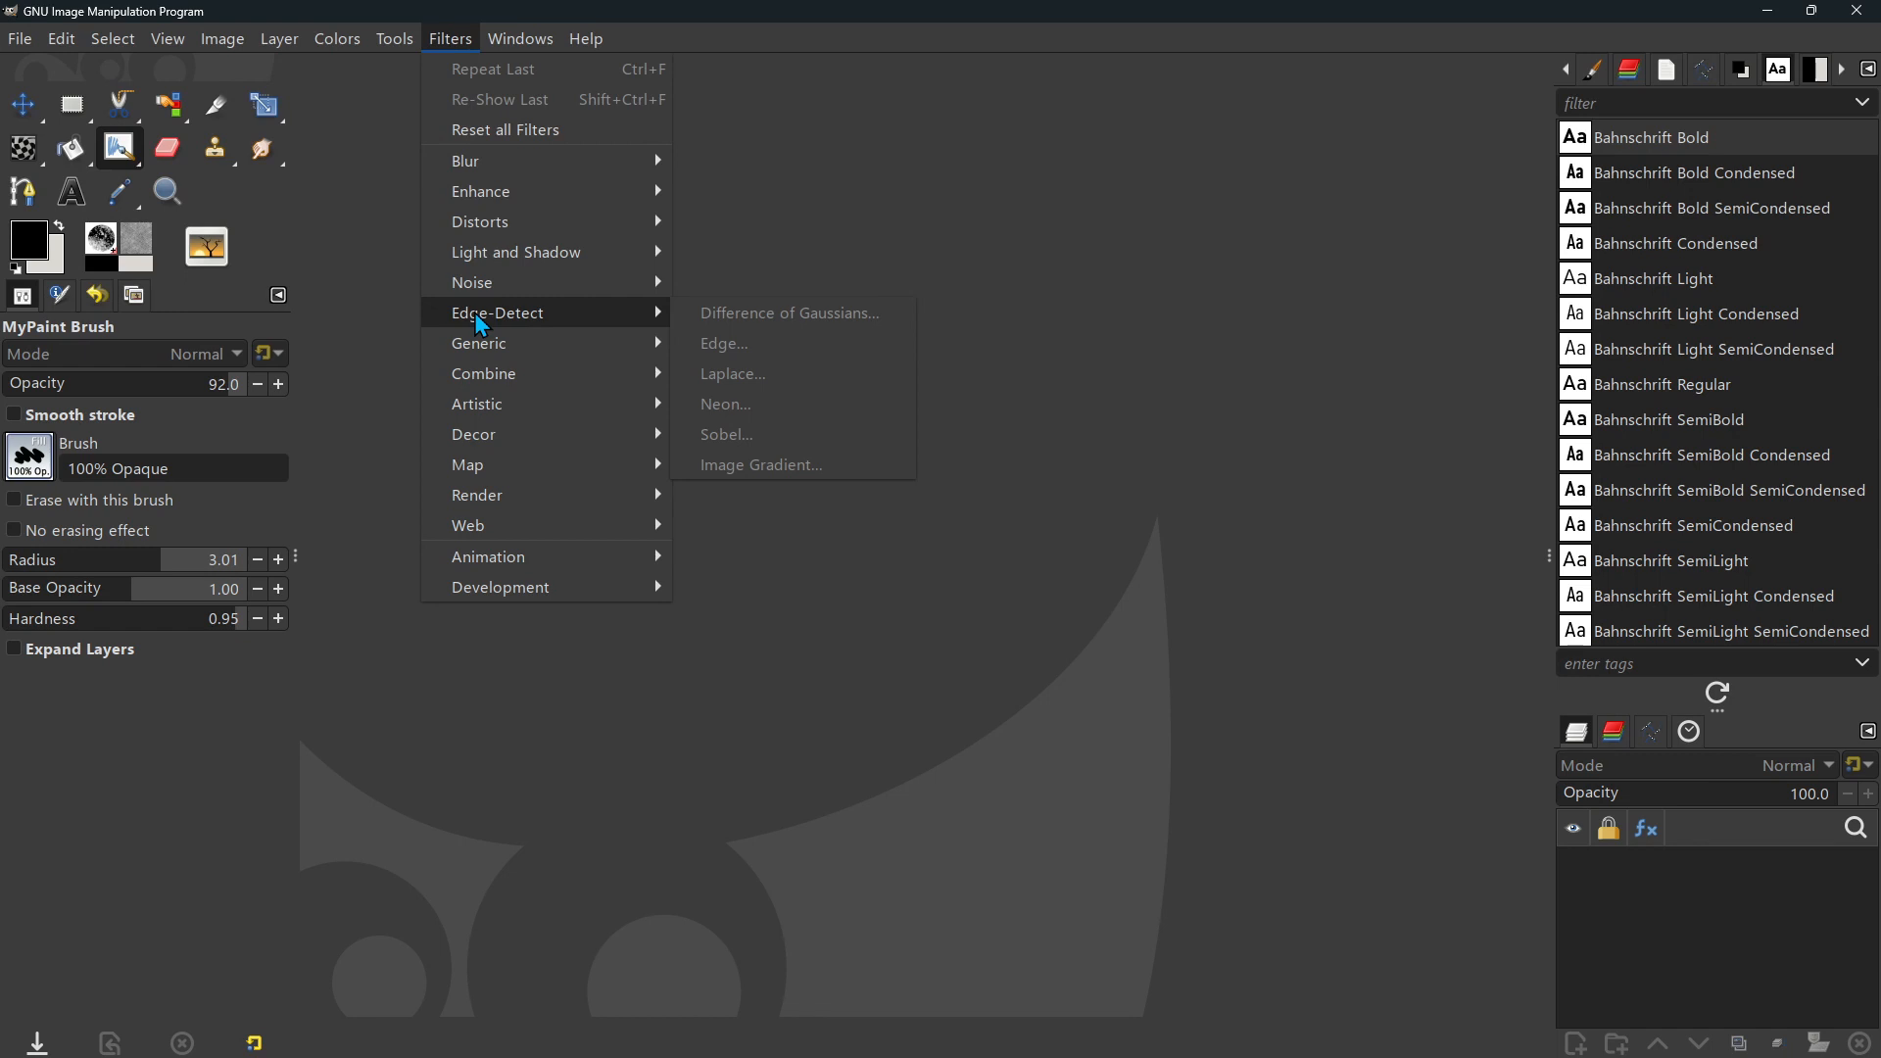
{"action": "left_click", "coordinate": [842, 551]}
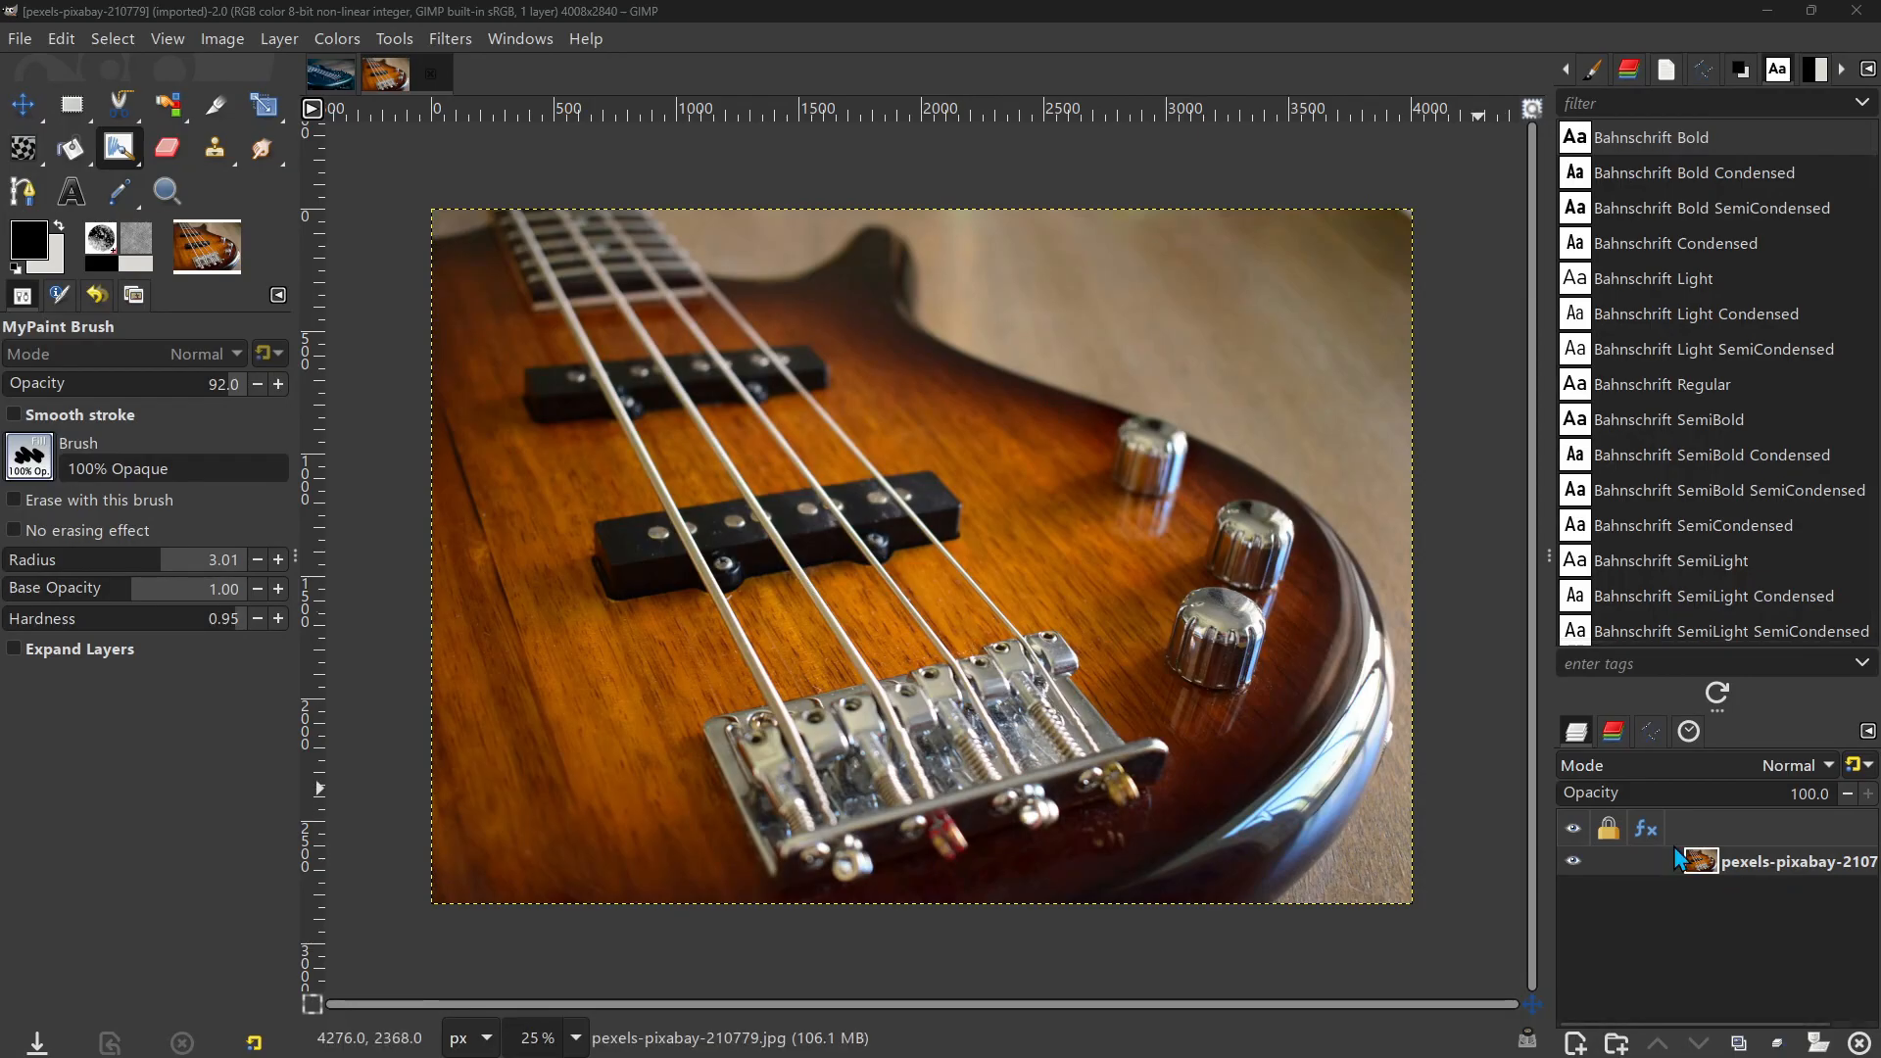
Step: Duplicate the bass guitar photo layer, and leave the original beneath it hidden with its pixels locked
{"action": "left_click", "coordinate": [1740, 1044]}
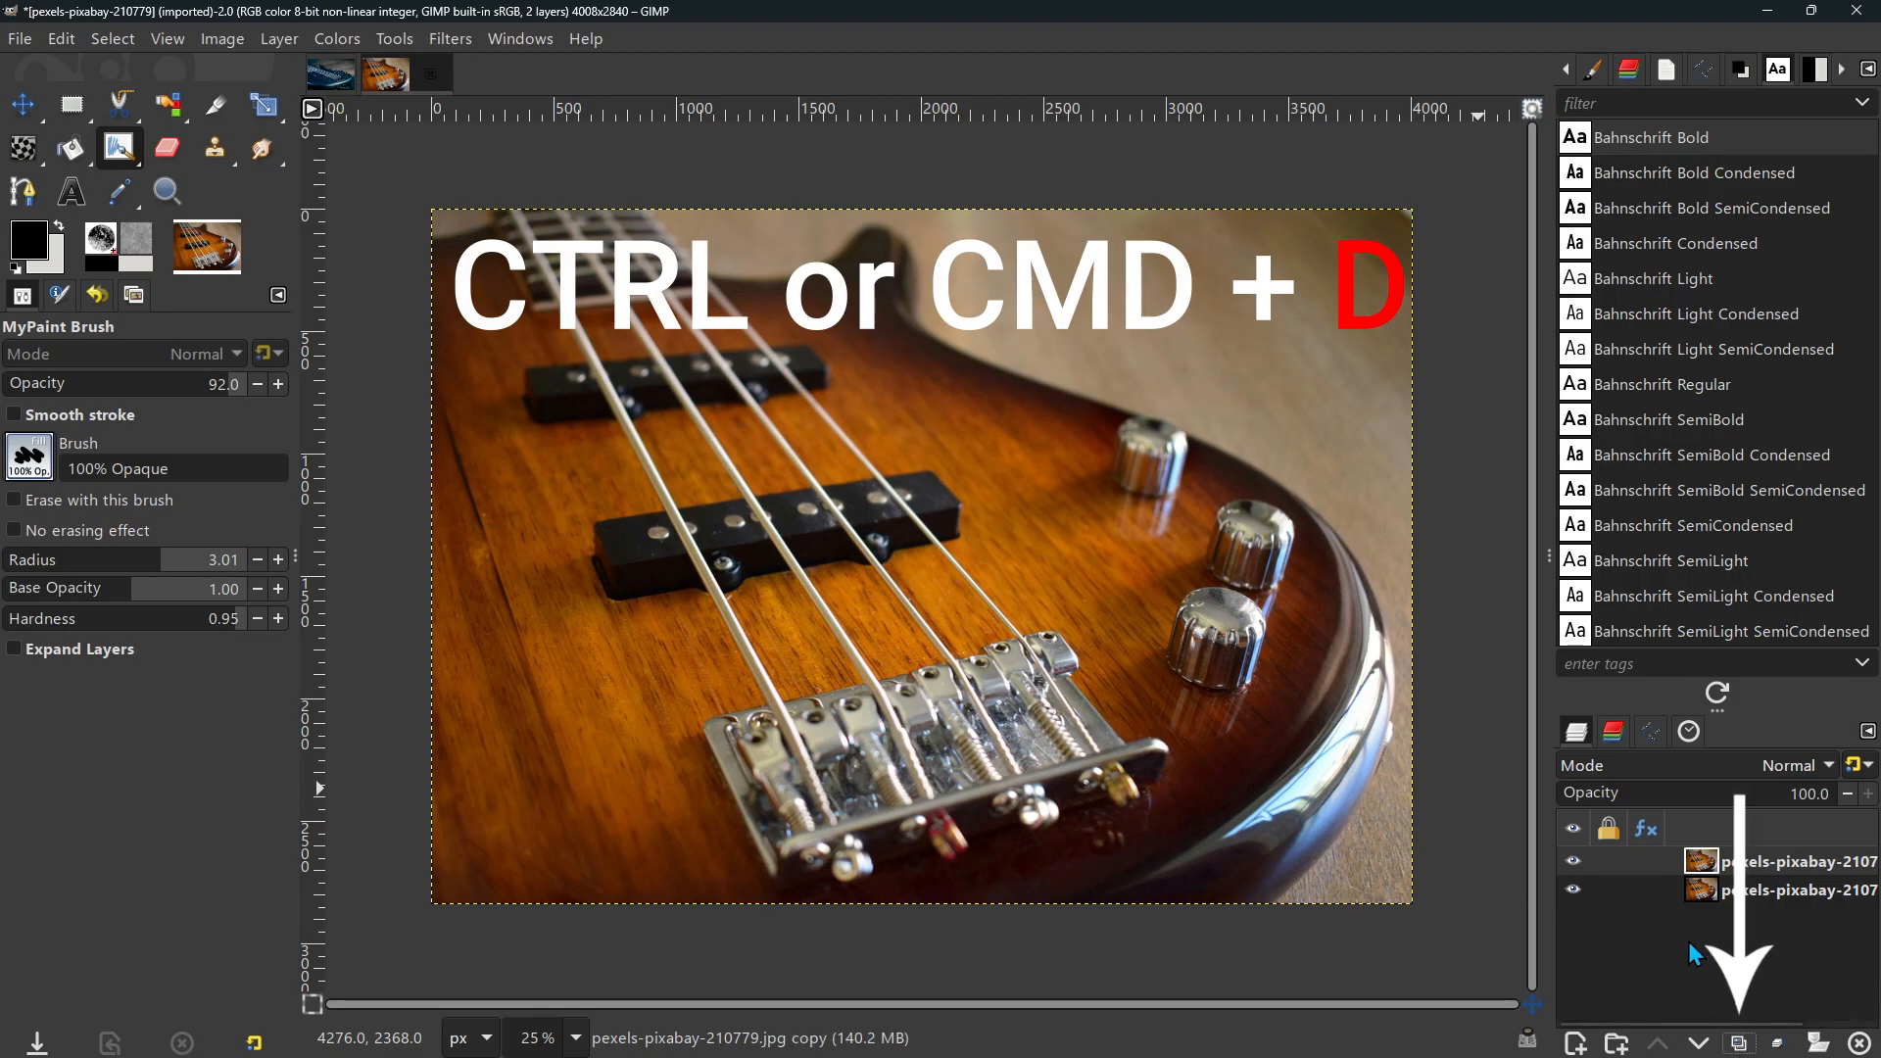
{"action": "left_click", "coordinate": [1573, 890]}
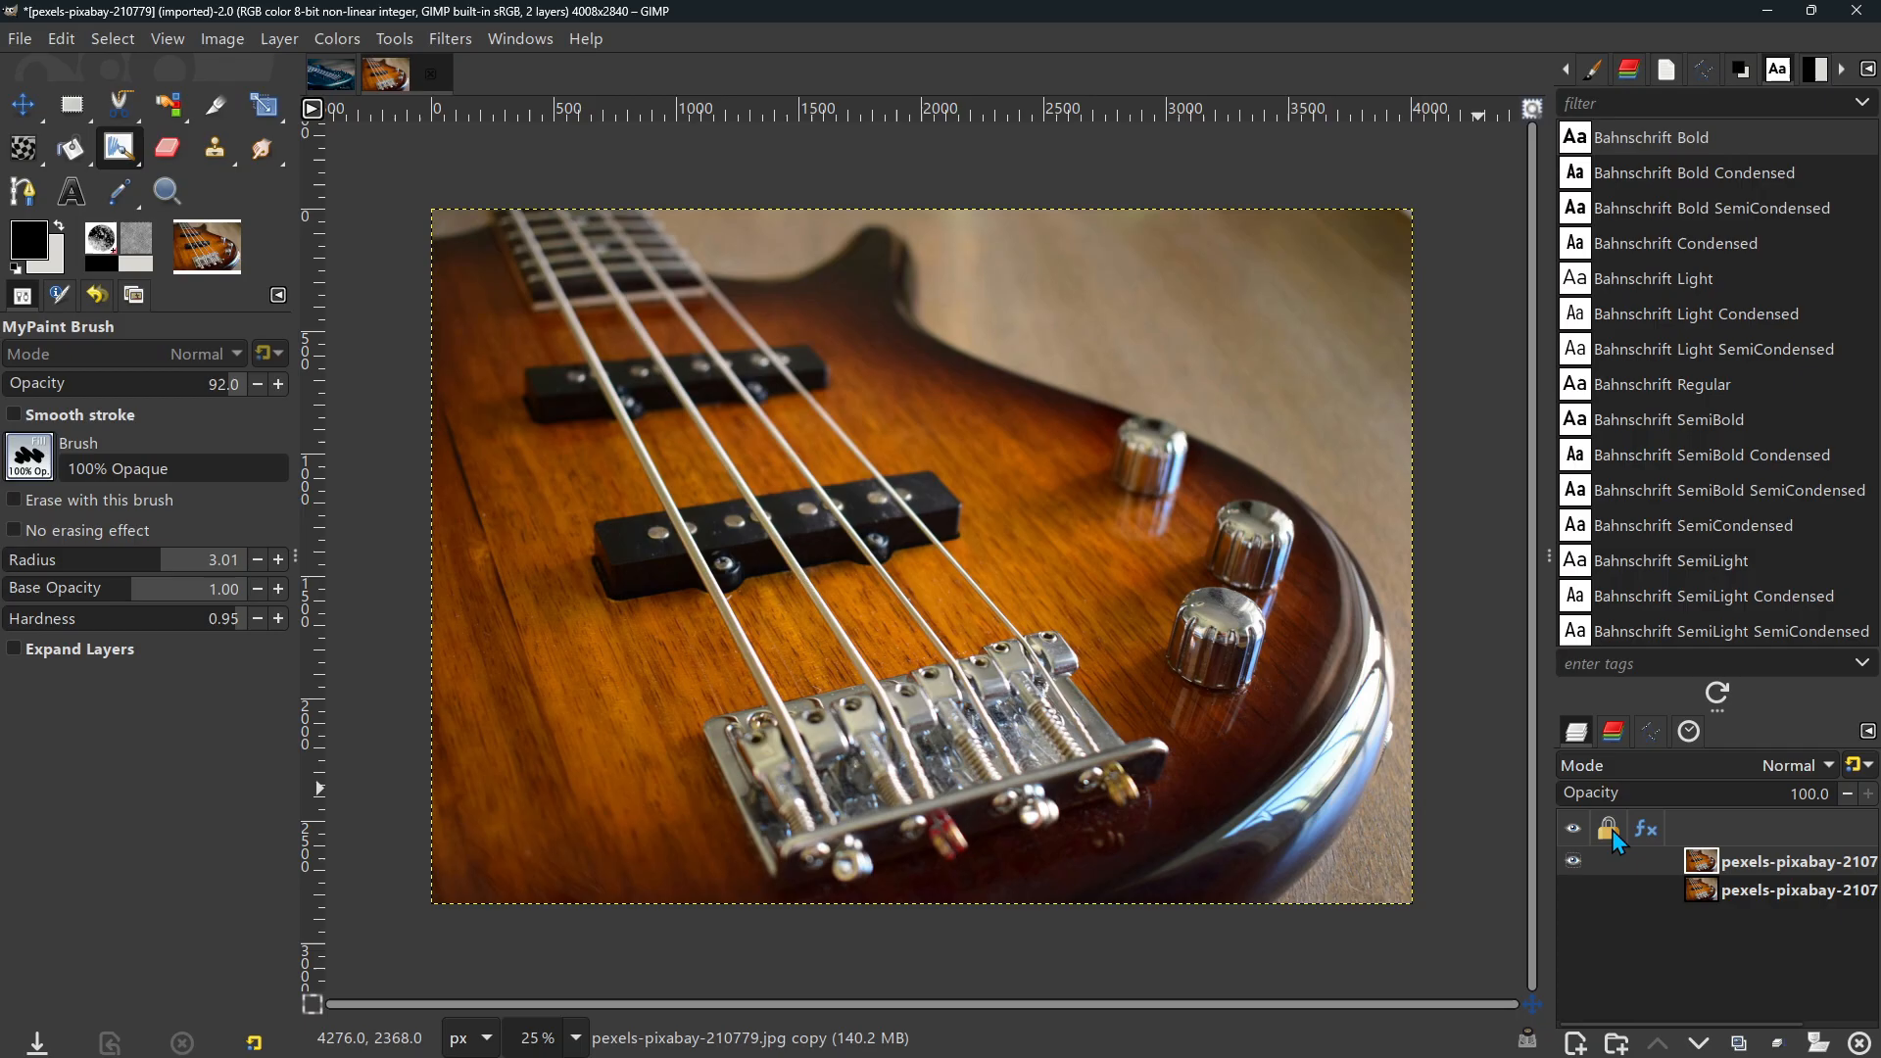
{"action": "left_click", "coordinate": [1611, 861]}
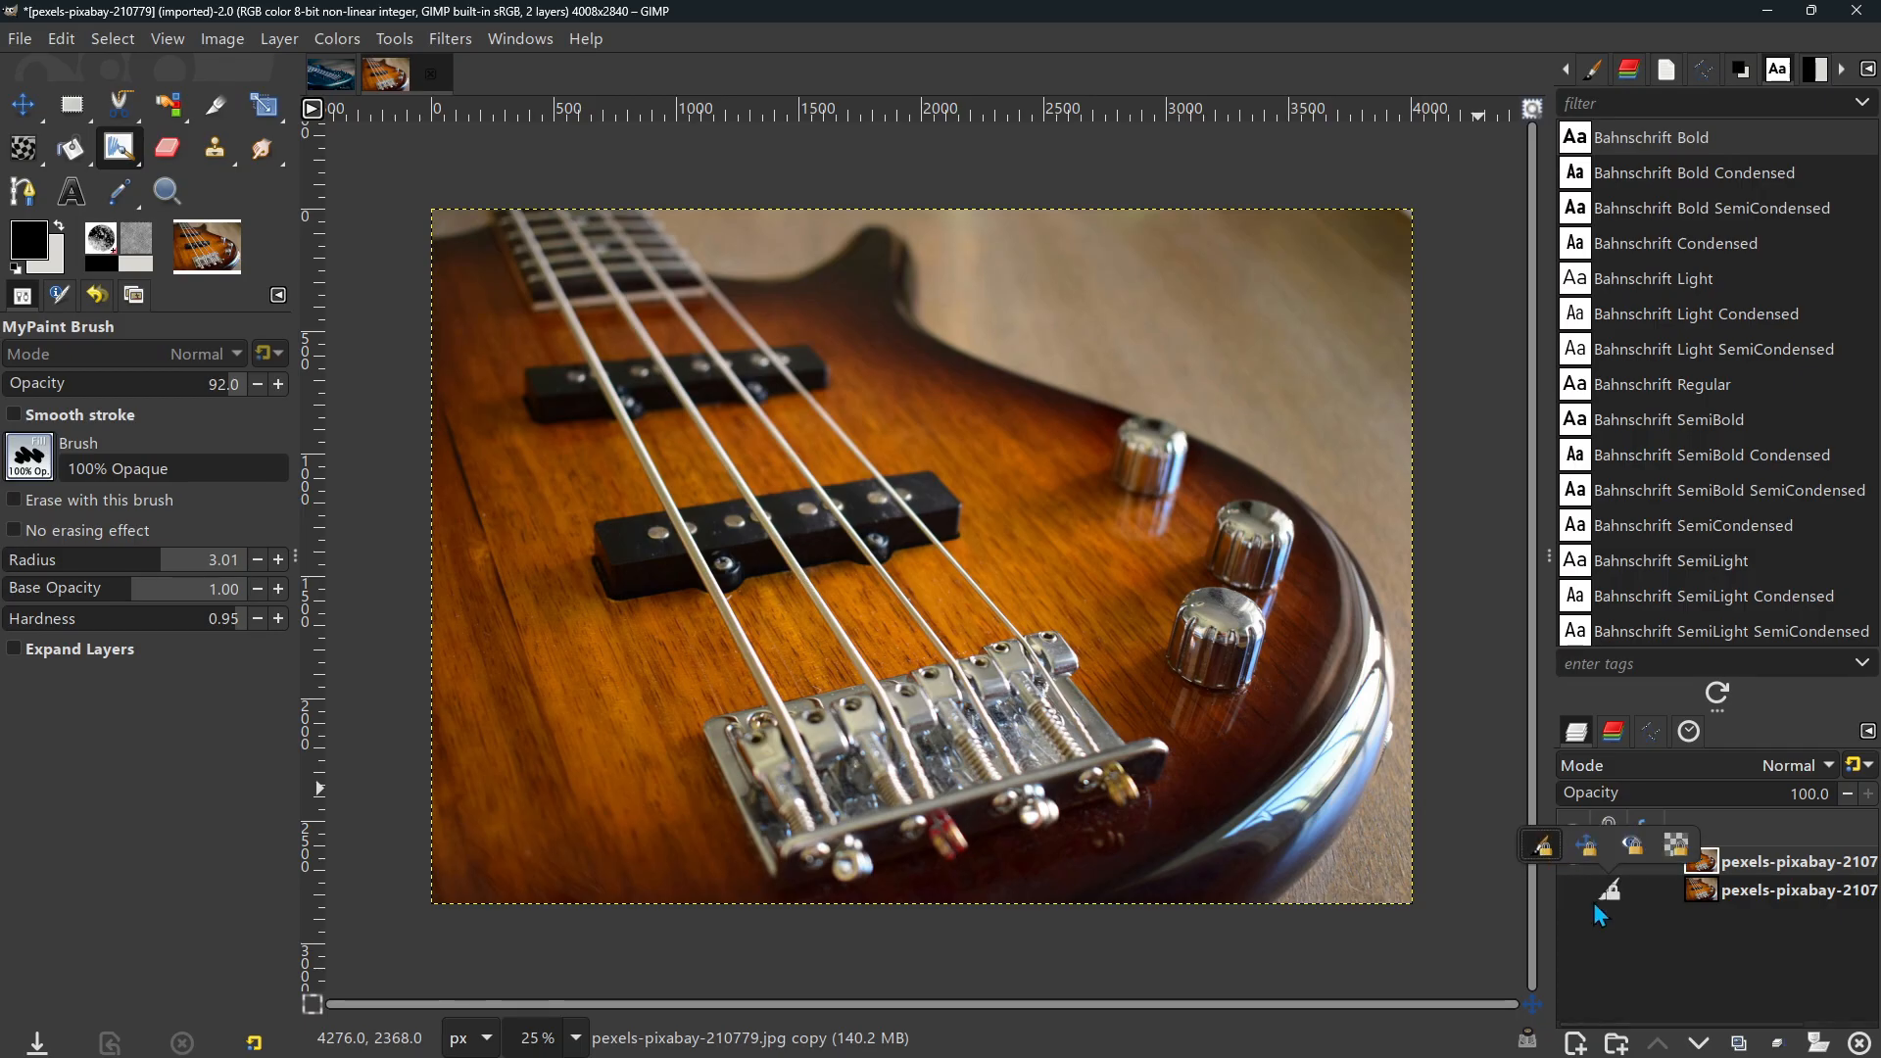
{"action": "left_click", "coordinate": [1695, 862]}
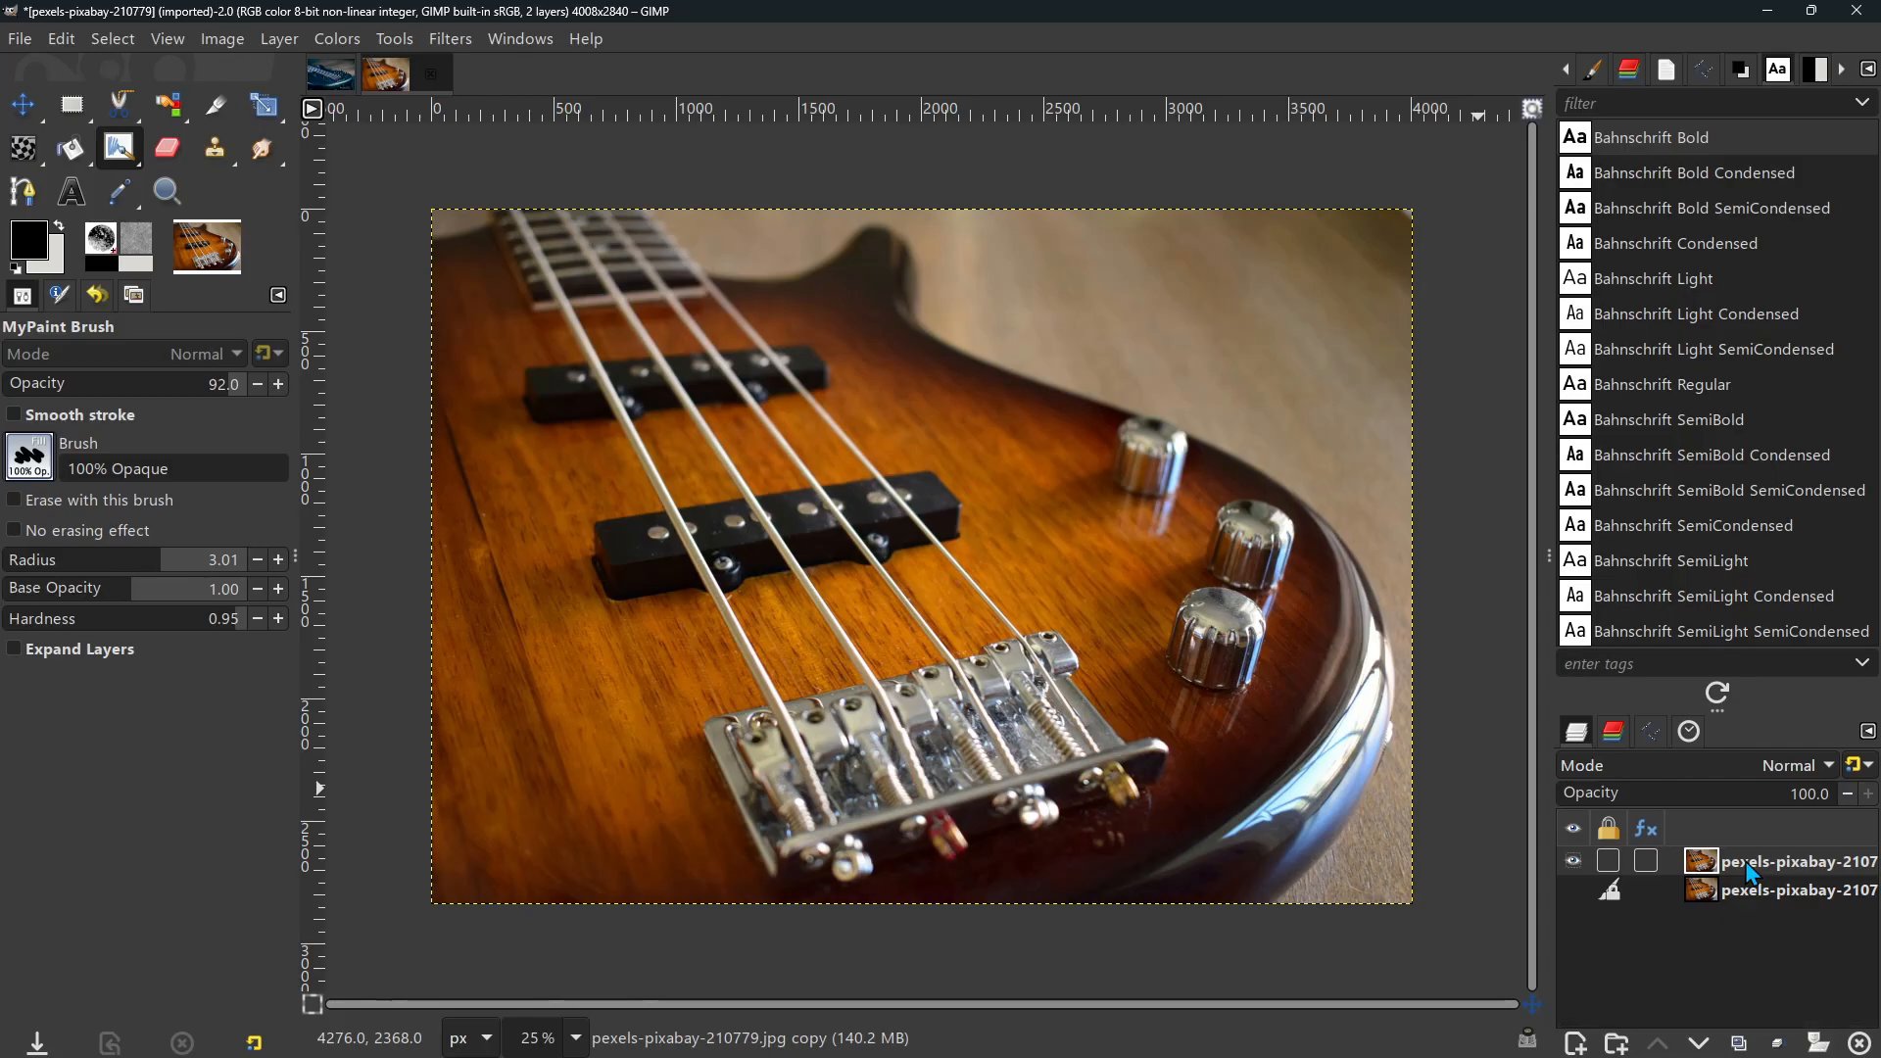
Step: Add a transparent 4008 × 2840 px layer above the bass guitar photos, and try selecting layers together and individually
{"action": "key", "text": "ctrl+shift+n"}
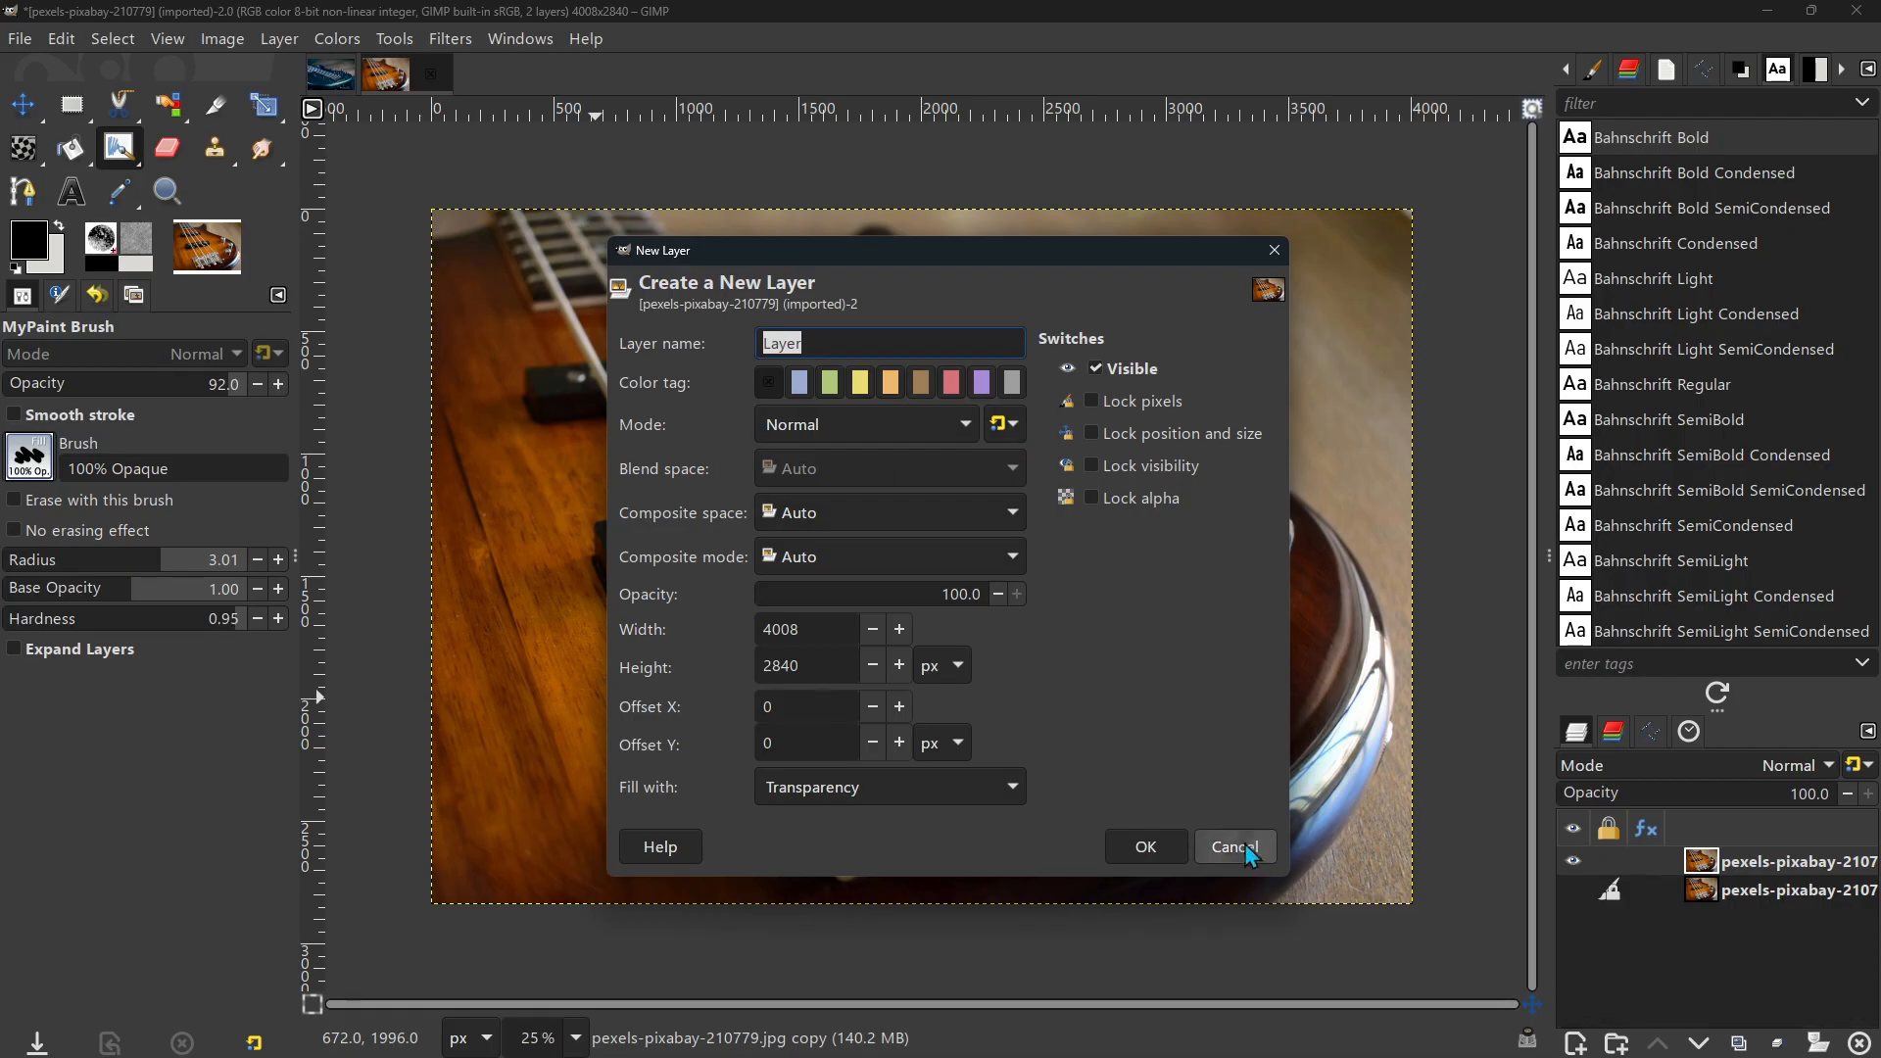
{"action": "key", "text": "Return"}
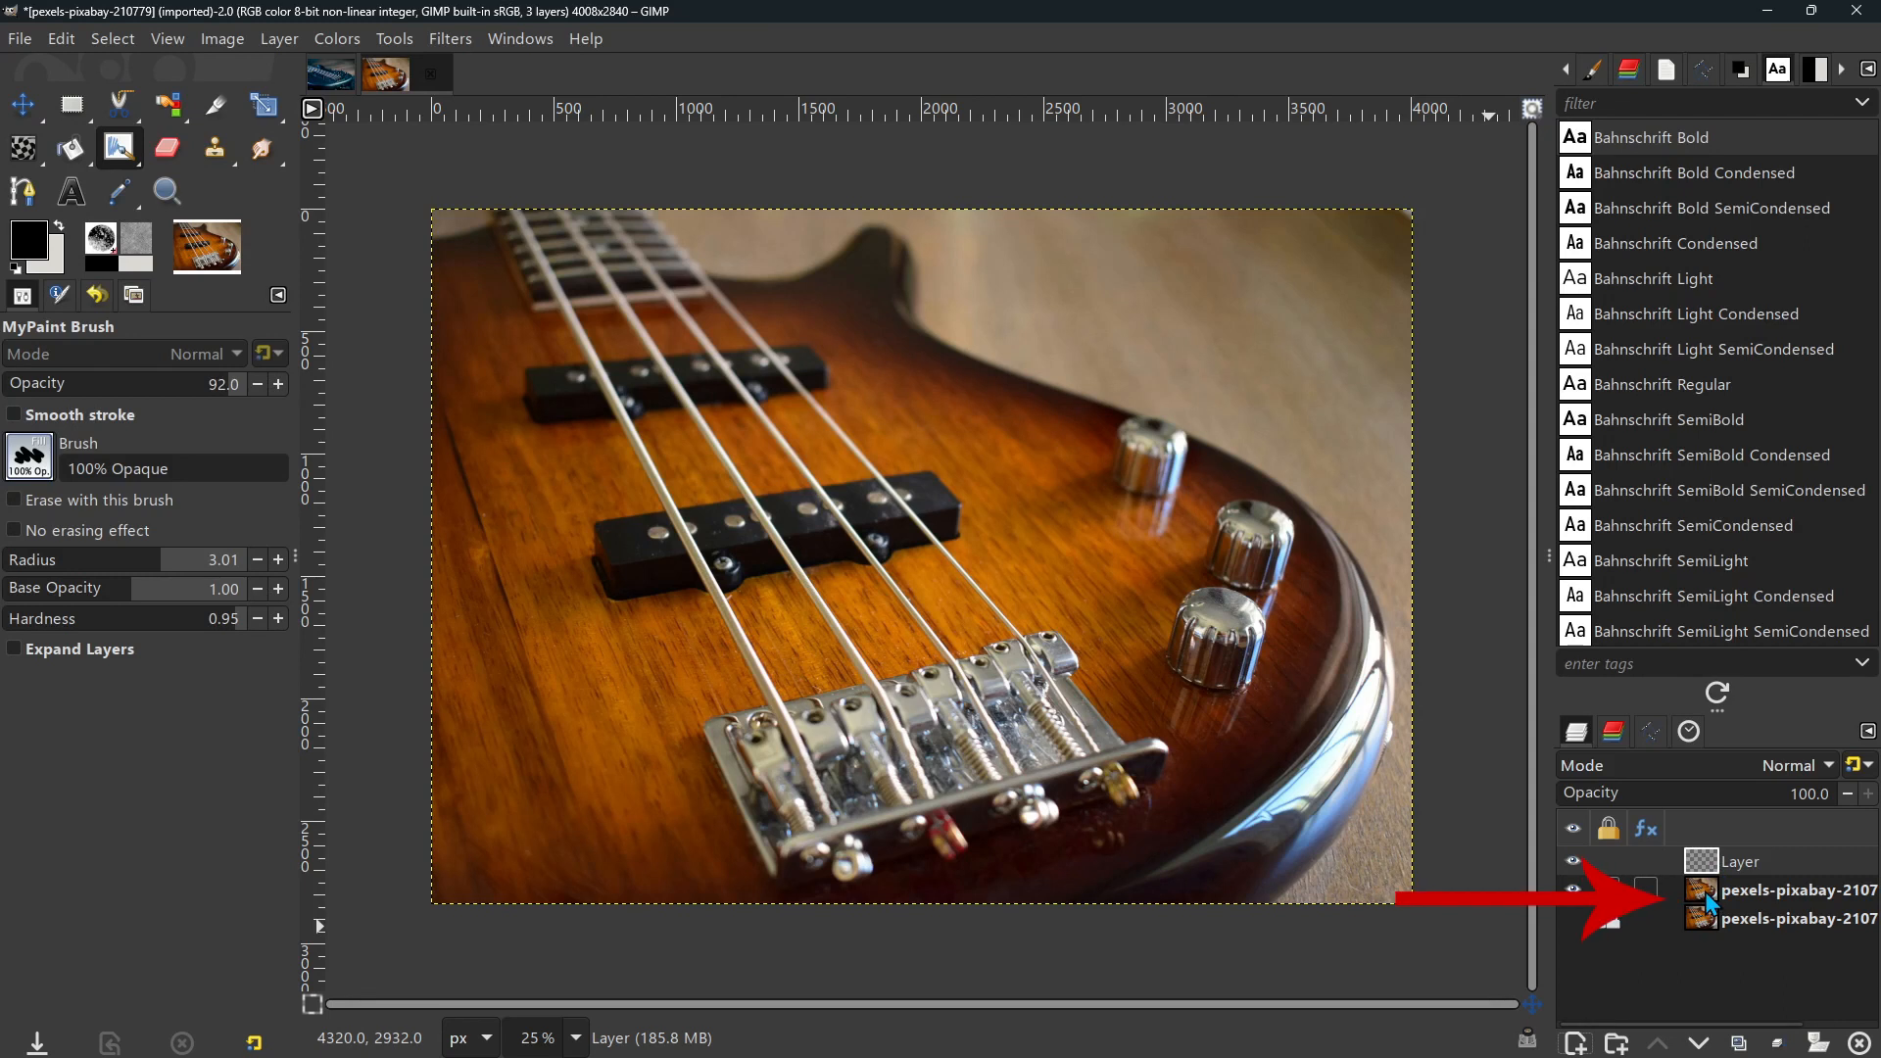
{"action": "left_click", "coordinate": [1704, 889], "text": "ctrl"}
{"action": "left_click", "coordinate": [1706, 920], "text": "ctrl"}
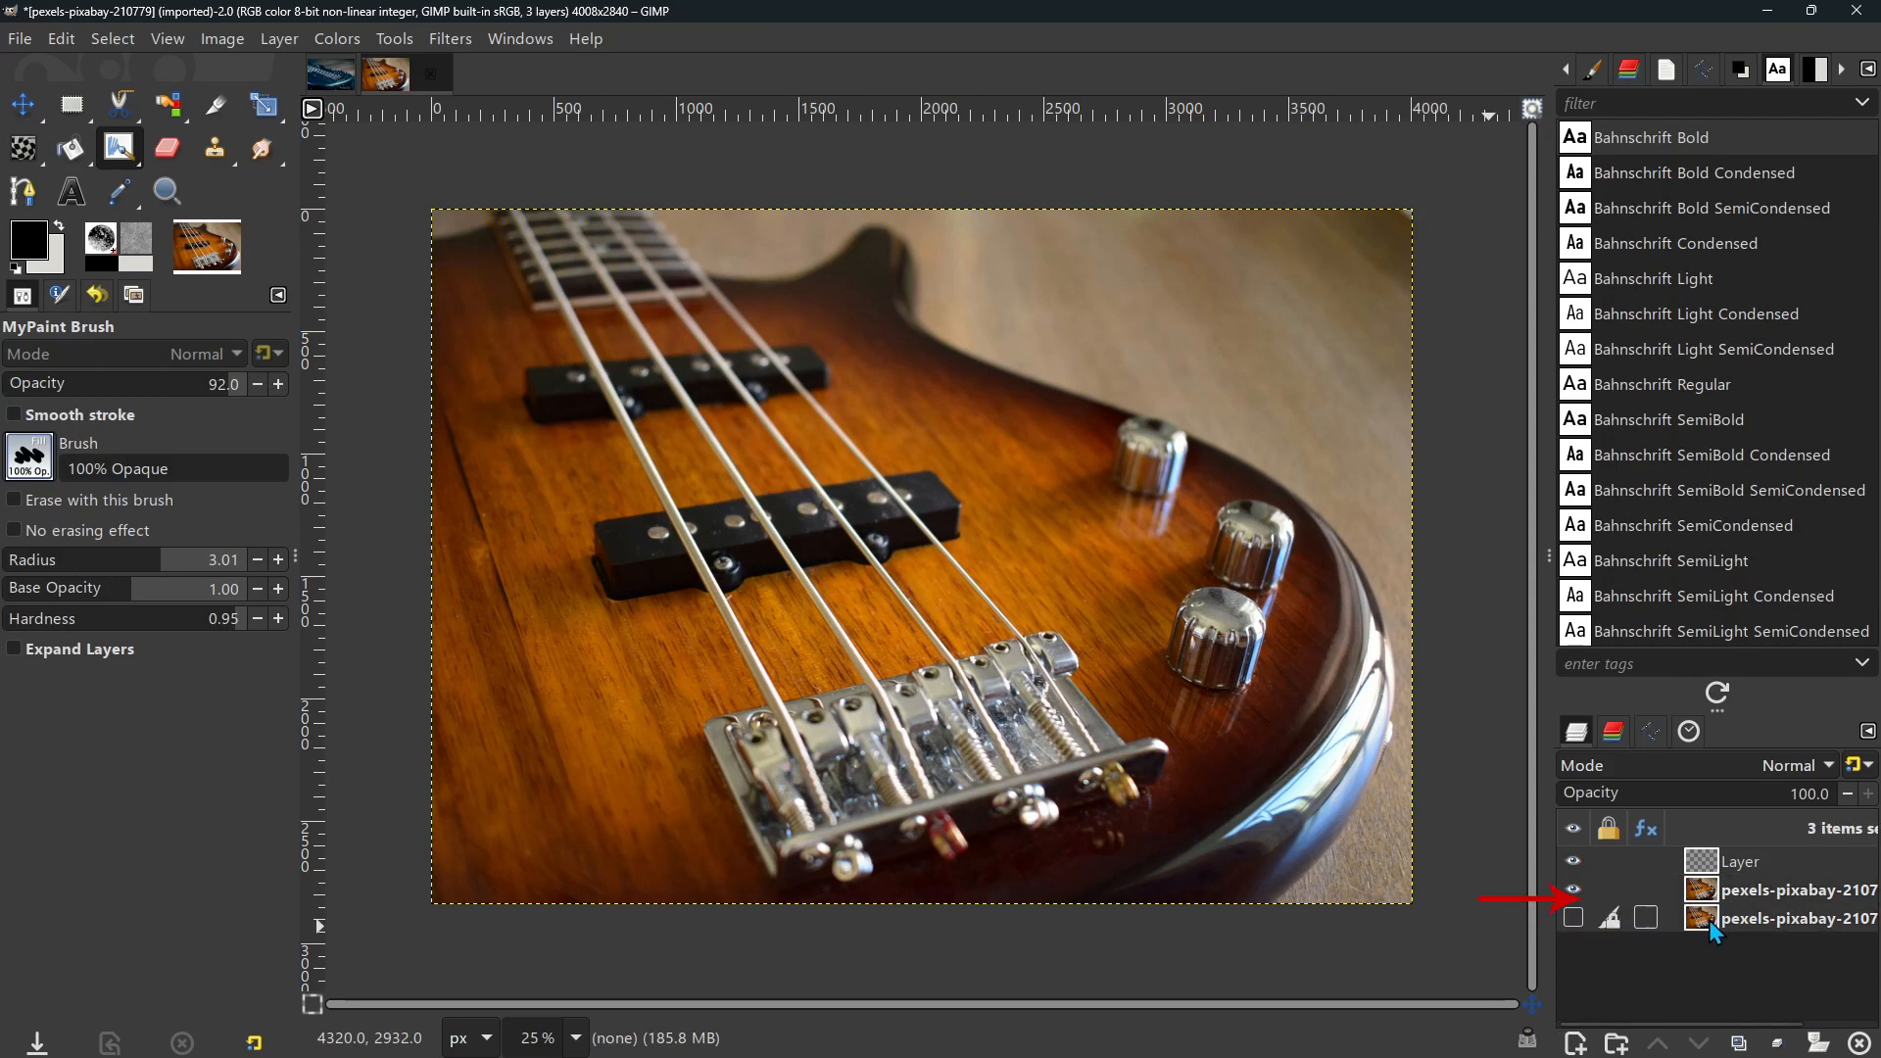
{"action": "left_click", "coordinate": [1706, 892]}
{"action": "left_click", "coordinate": [1701, 858], "text": "ctrl"}
{"action": "left_click", "coordinate": [1707, 914]}
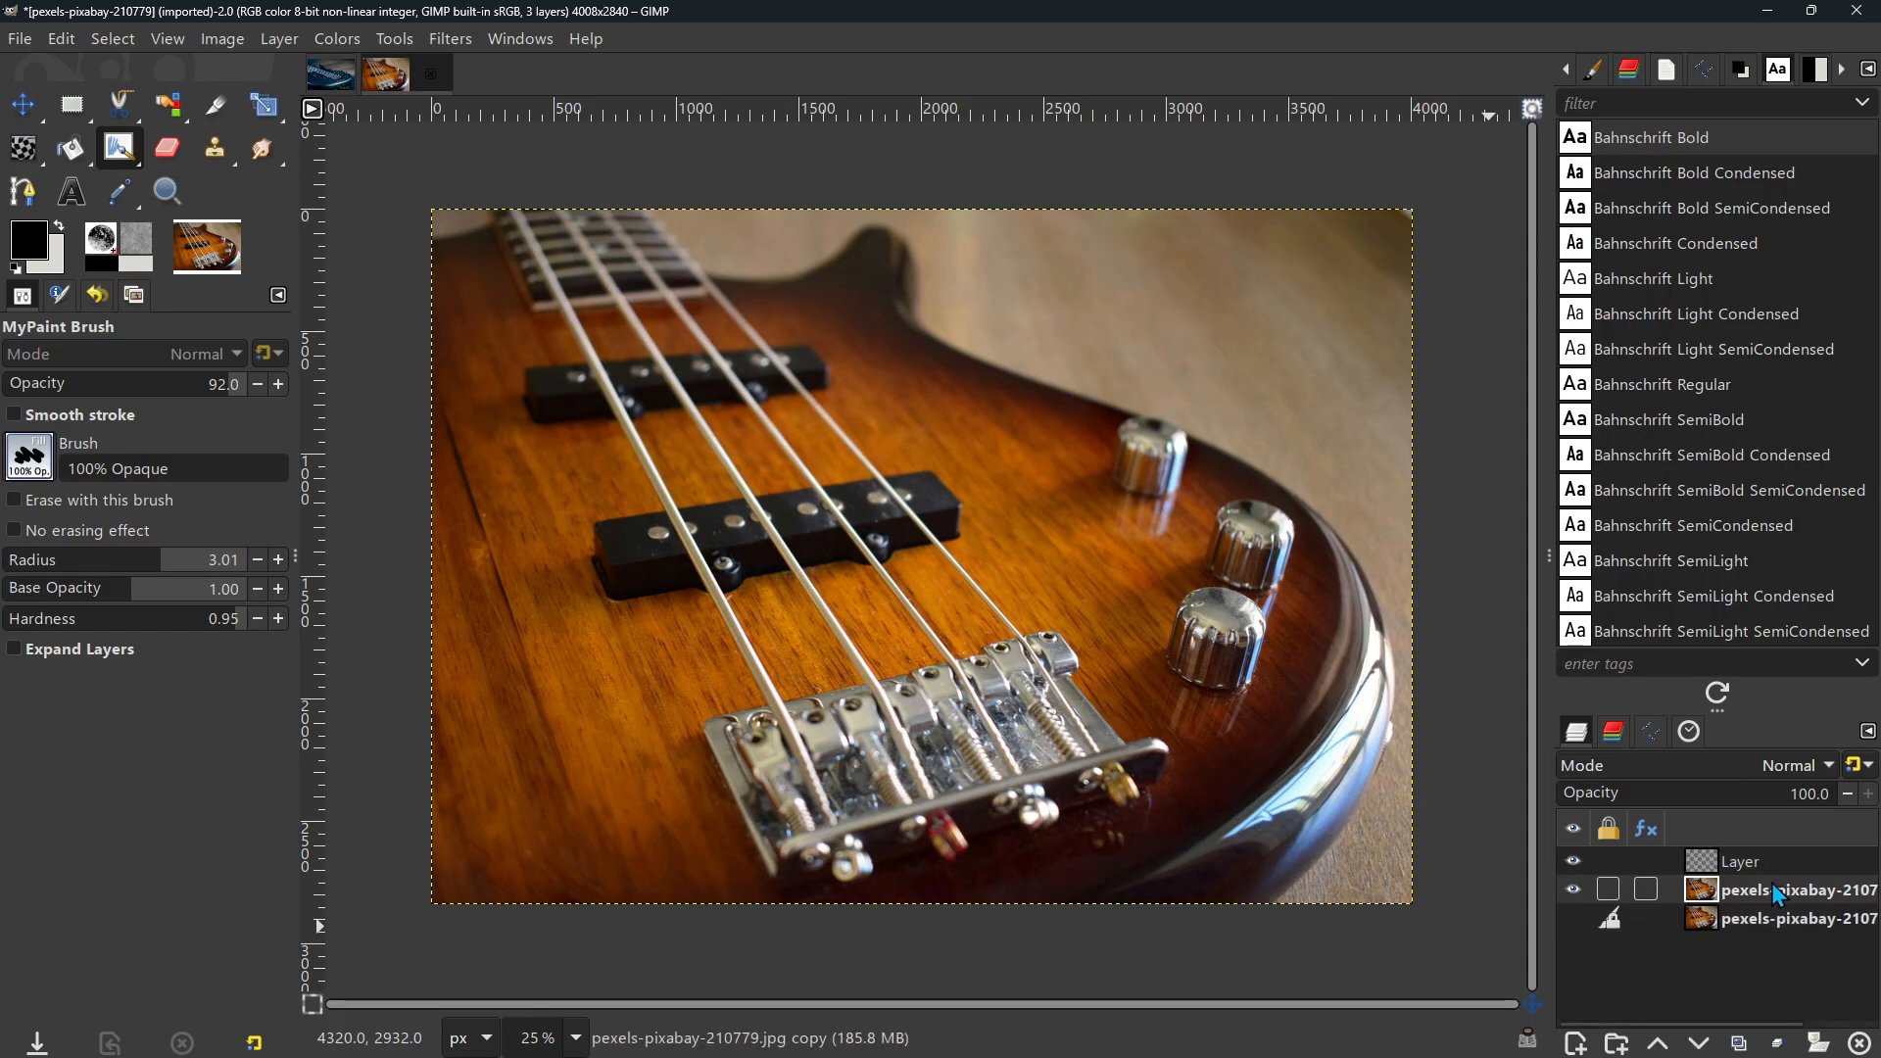
{"action": "left_click", "coordinate": [1738, 861]}
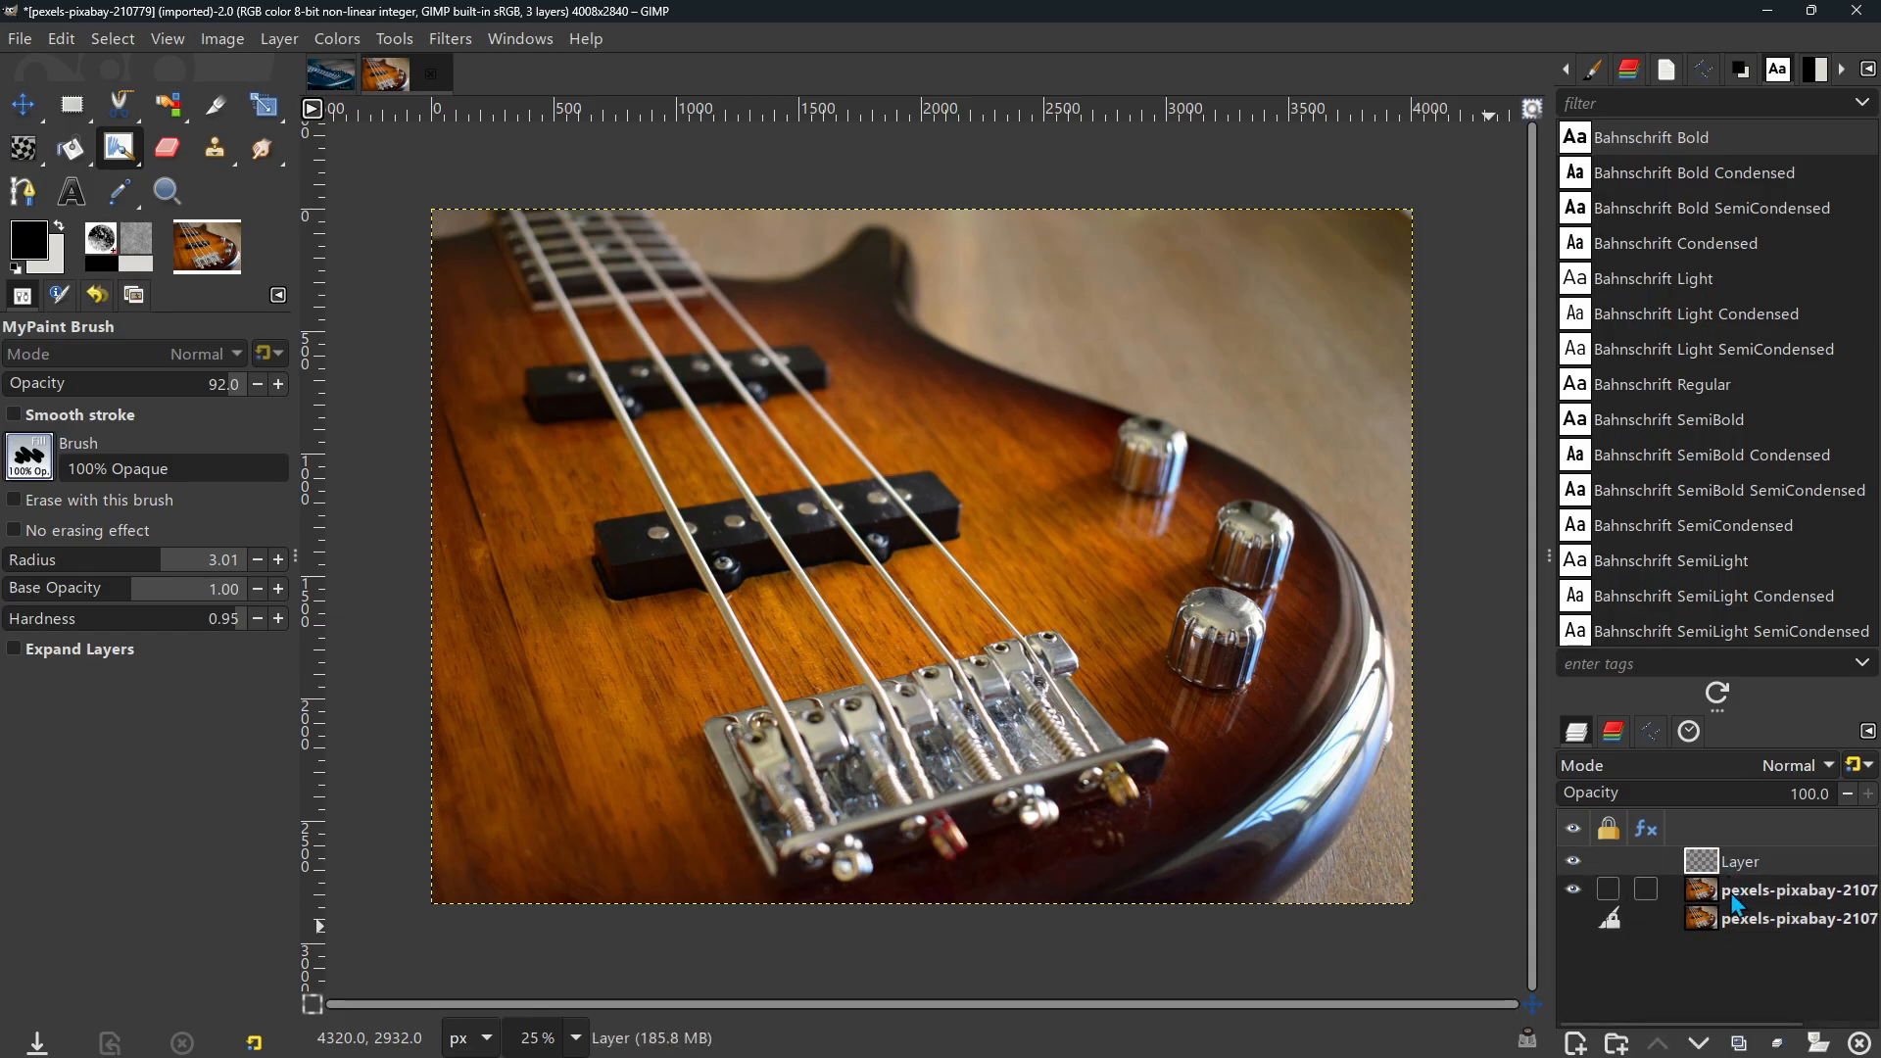
Step: Move the visible bass guitar copy below the locked original, and delete that copy
{"action": "left_click", "coordinate": [1734, 903]}
{"action": "left_click", "coordinate": [1707, 1044]}
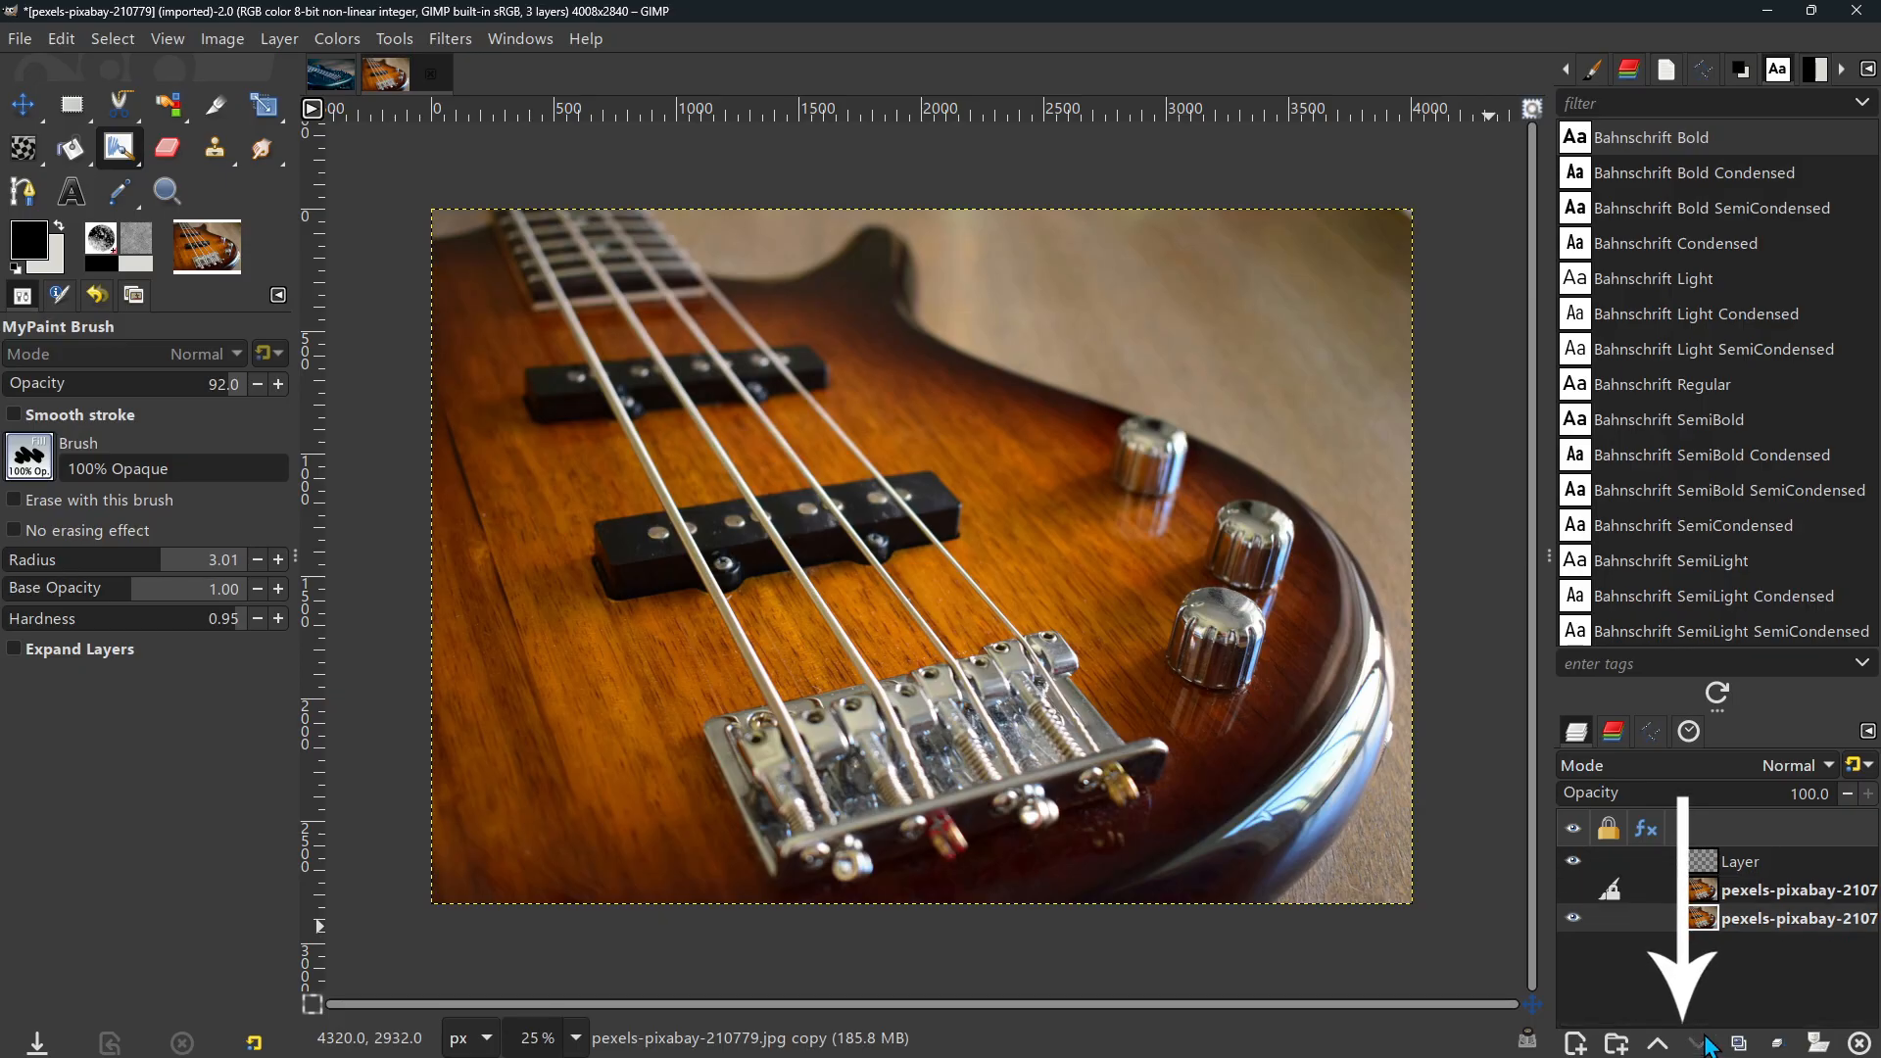
{"action": "left_click", "coordinate": [1698, 1045]}
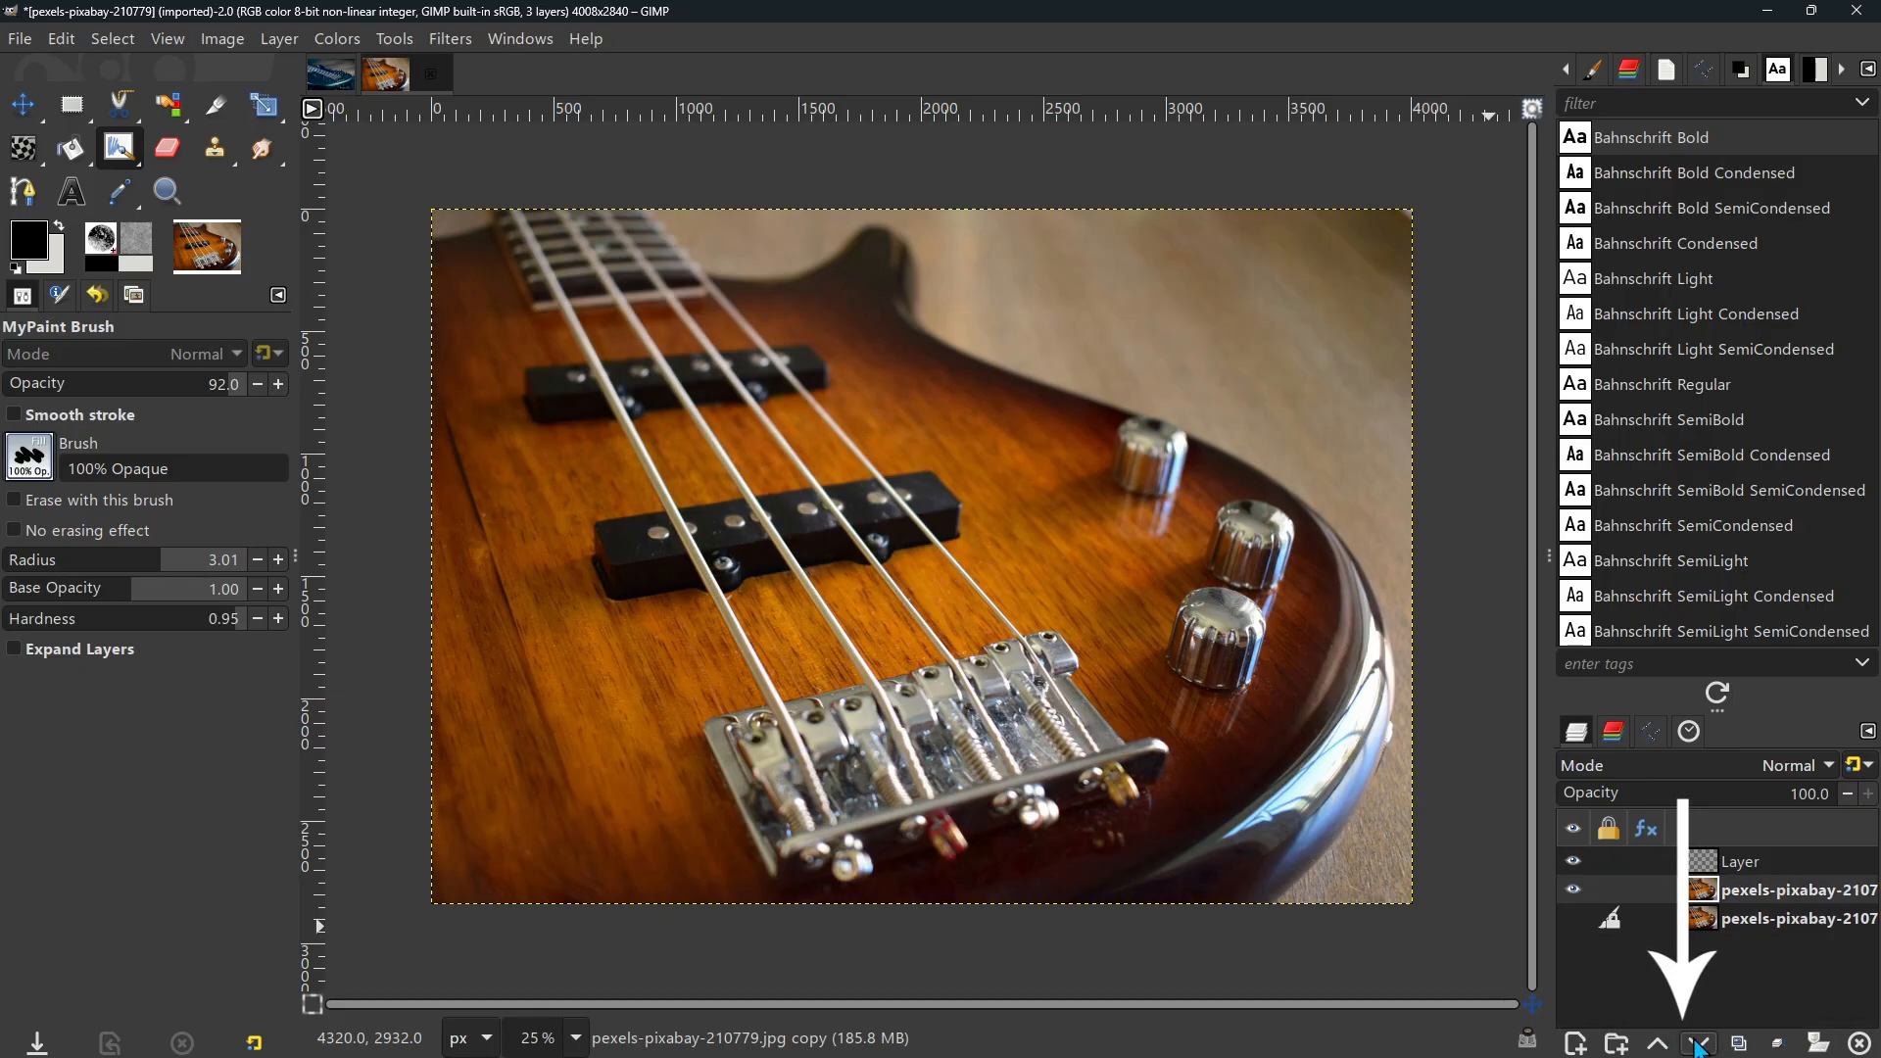
{"action": "left_click", "coordinate": [1697, 1044]}
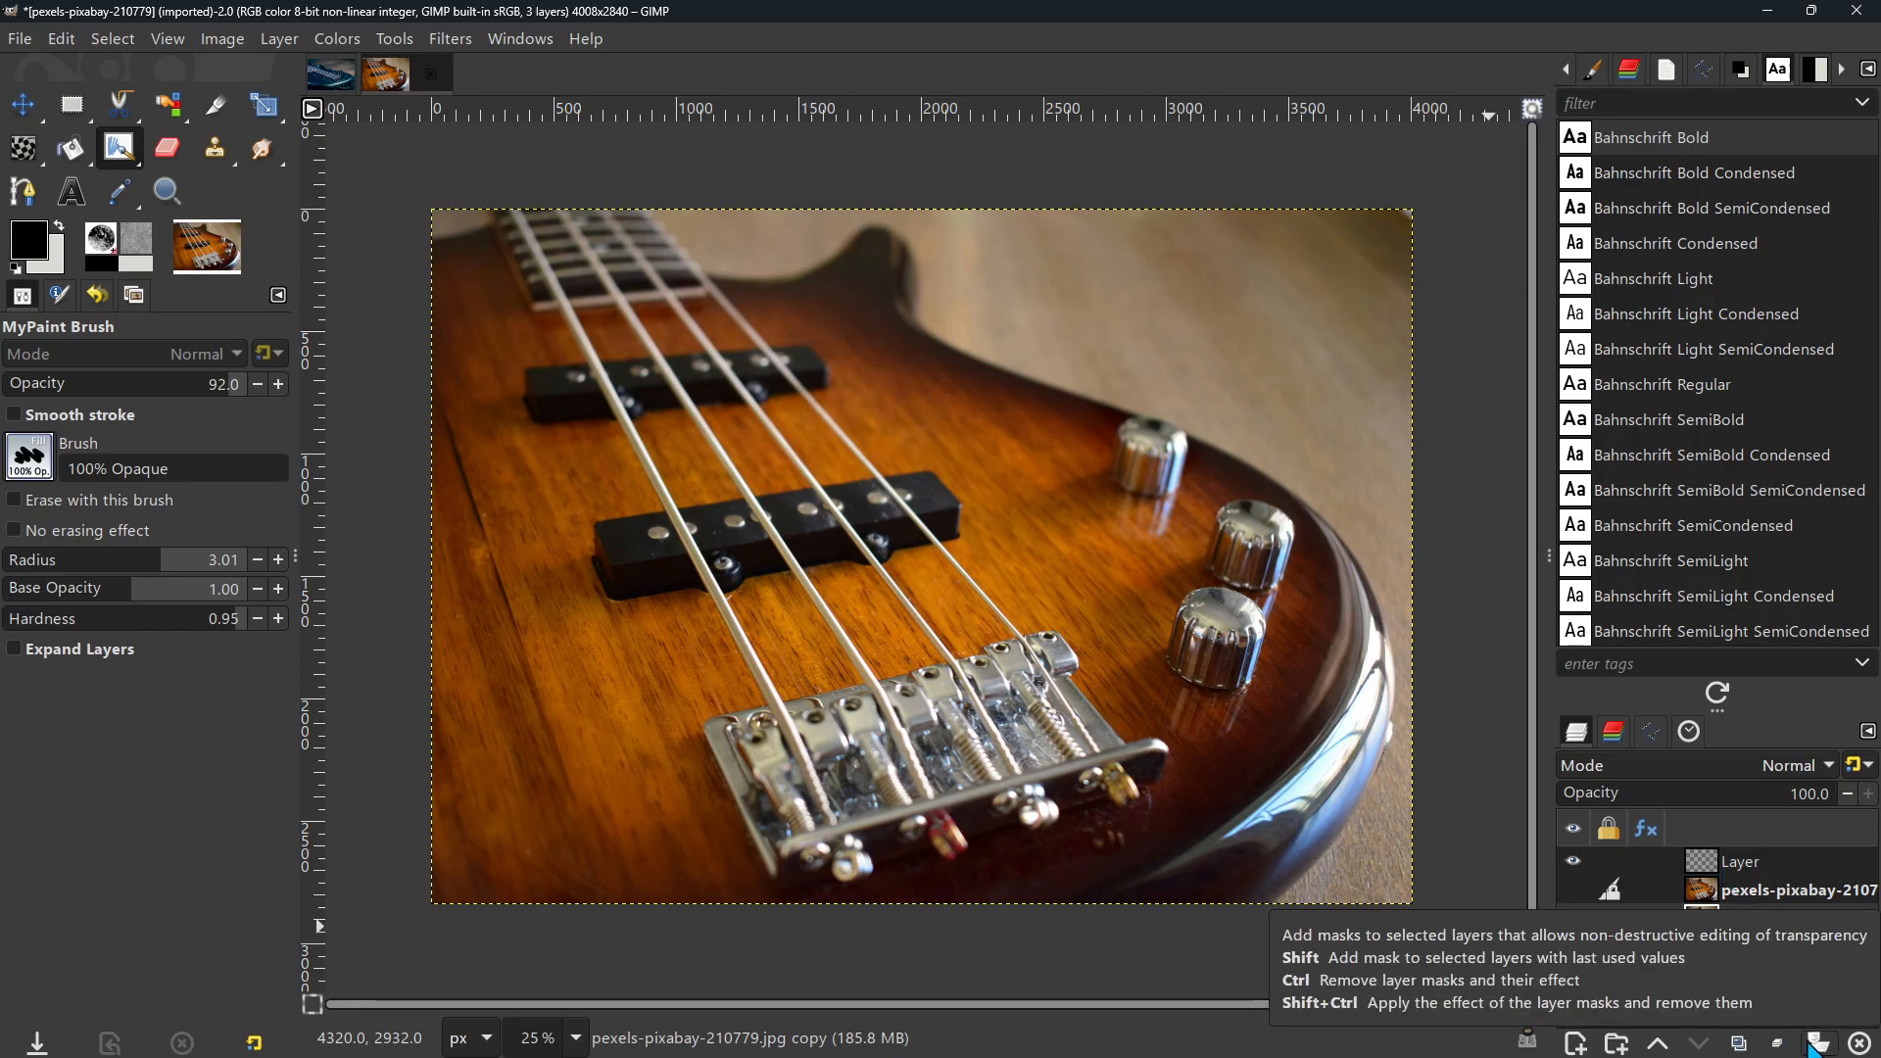
{"action": "left_click", "coordinate": [1859, 1043]}
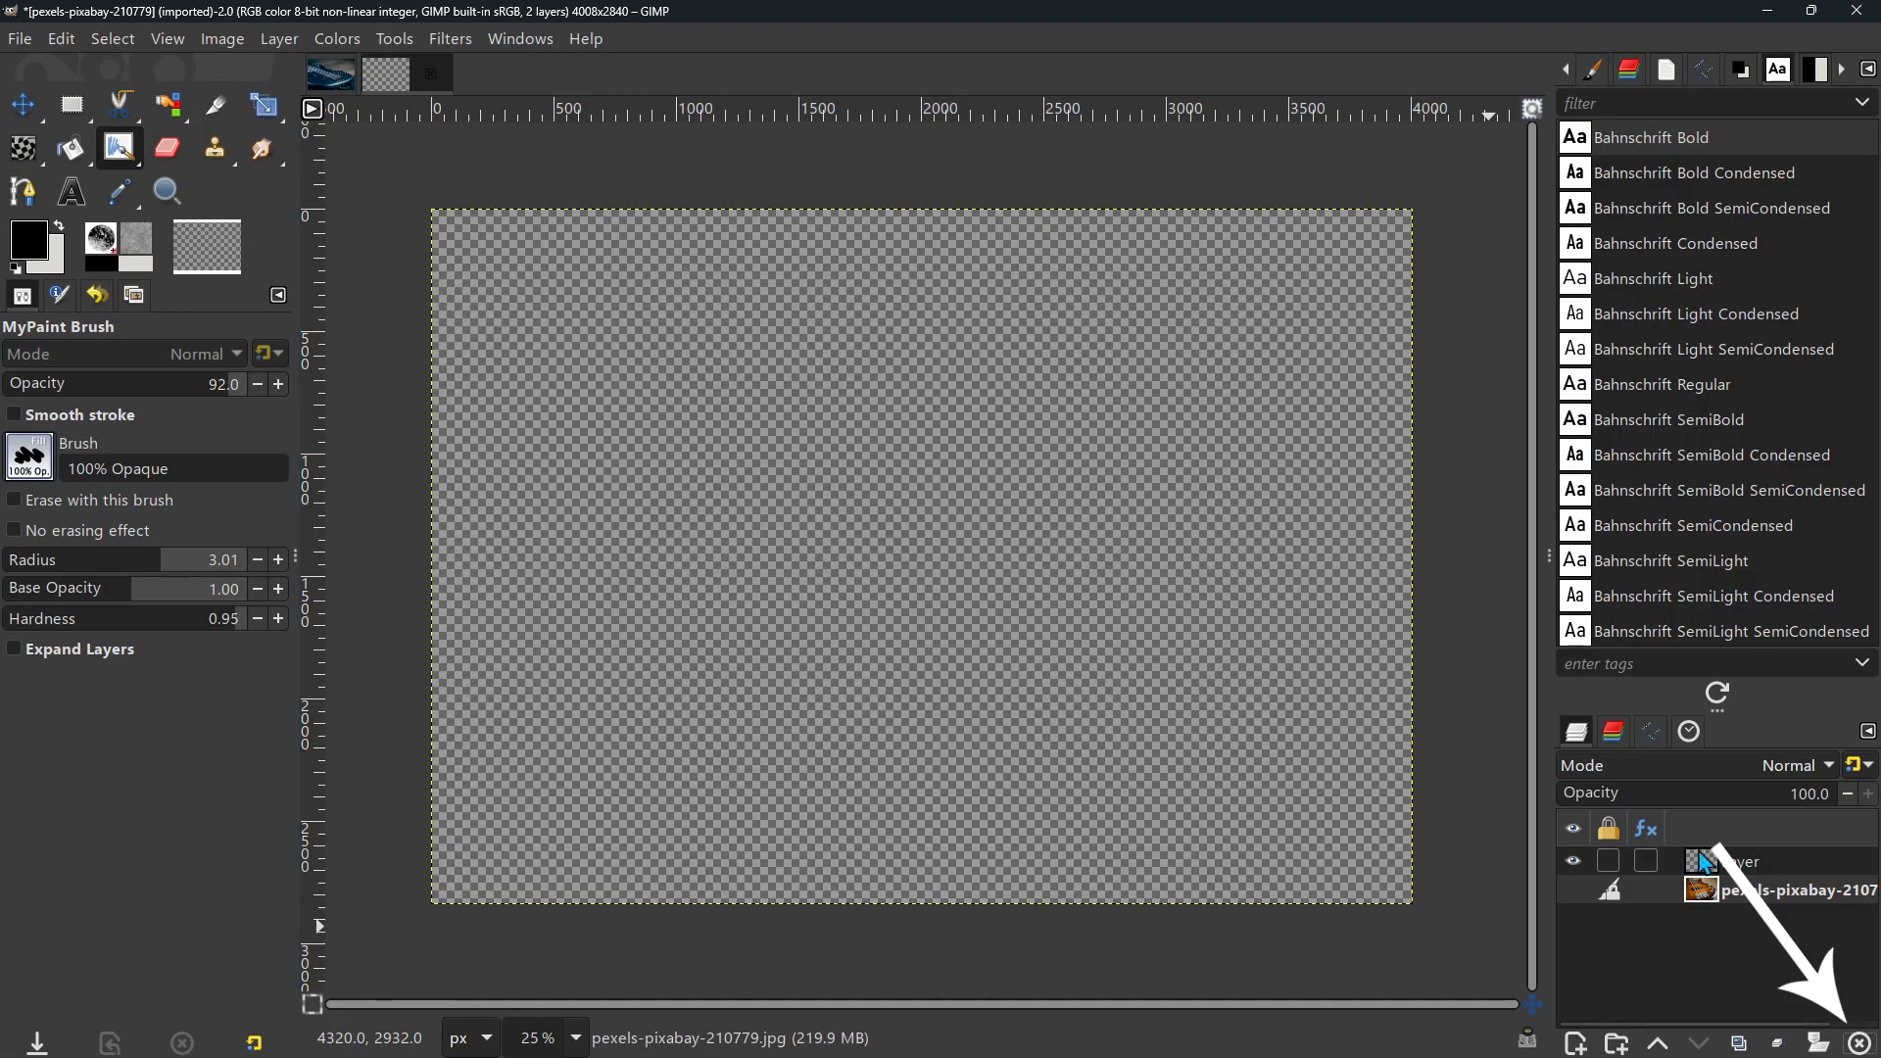
Step: Look through the available layer blend modes, such as Dissolve, Color erase and Lighten only
{"action": "left_click", "coordinate": [1665, 762]}
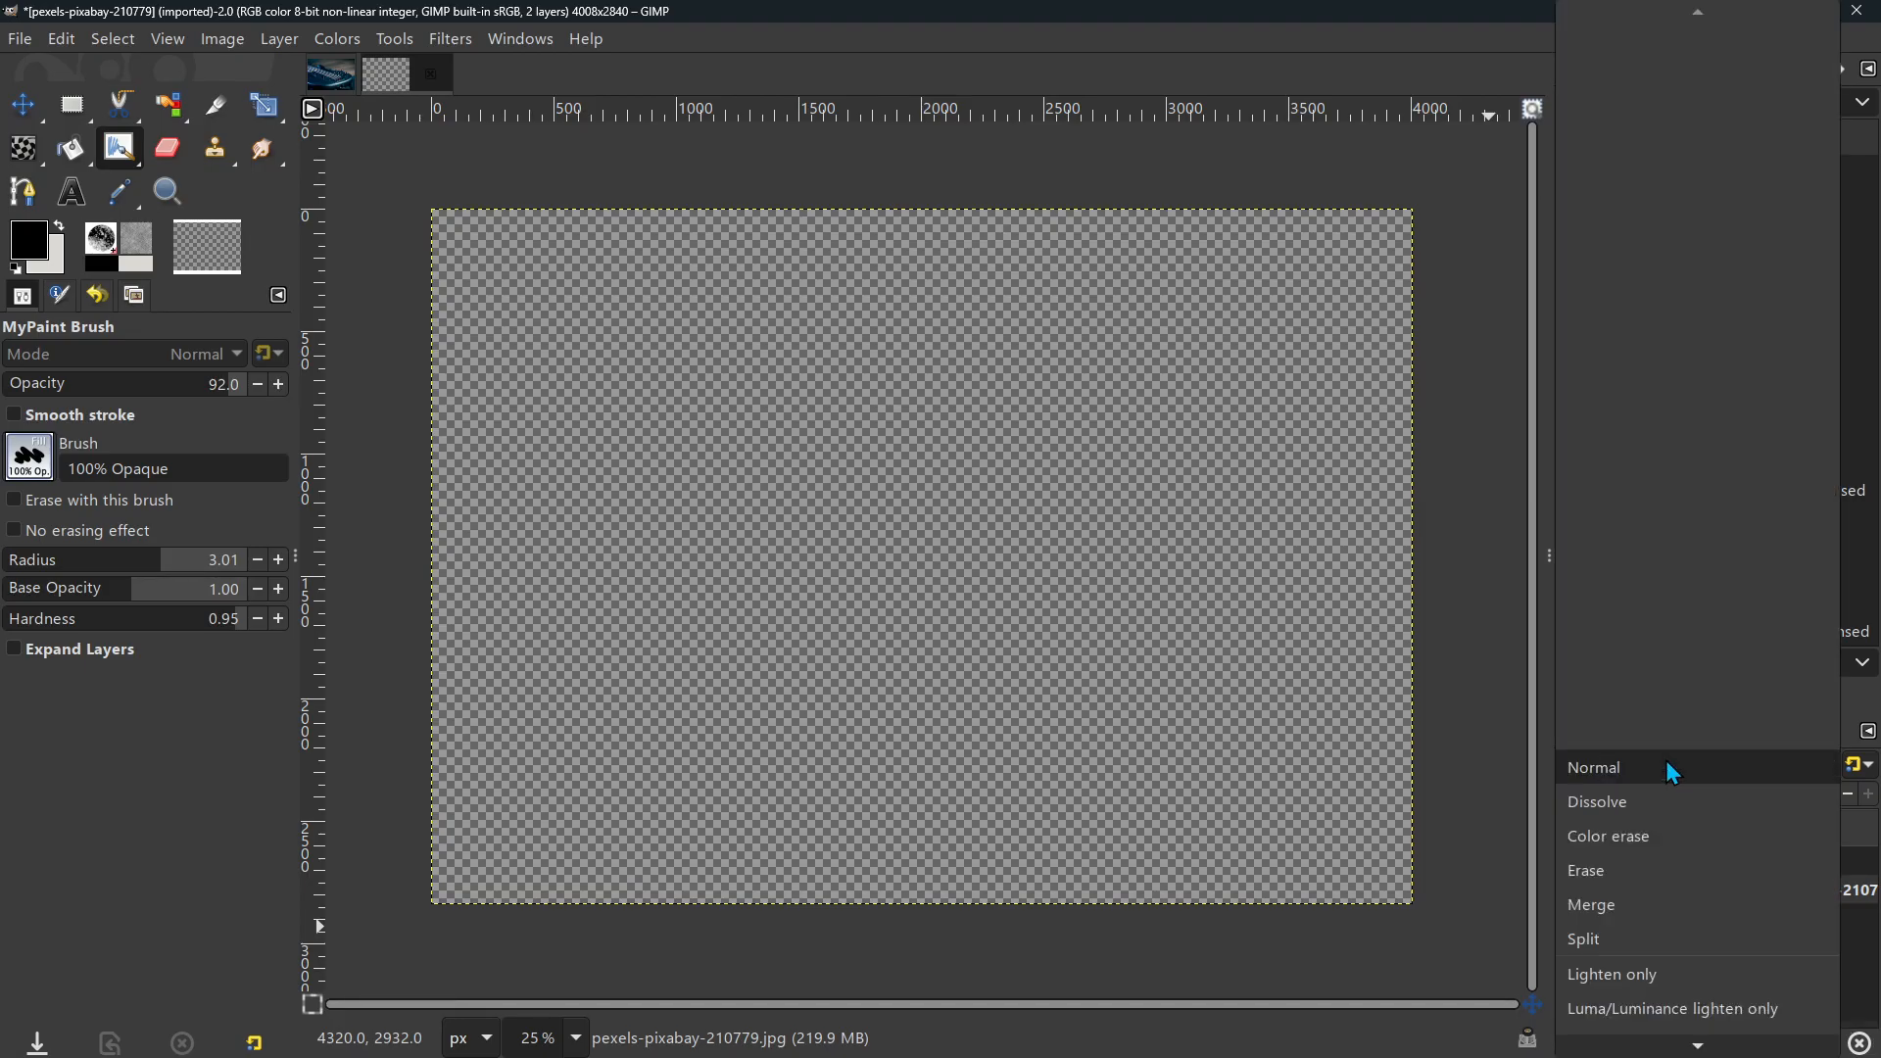
{"action": "left_click", "coordinate": [1473, 843]}
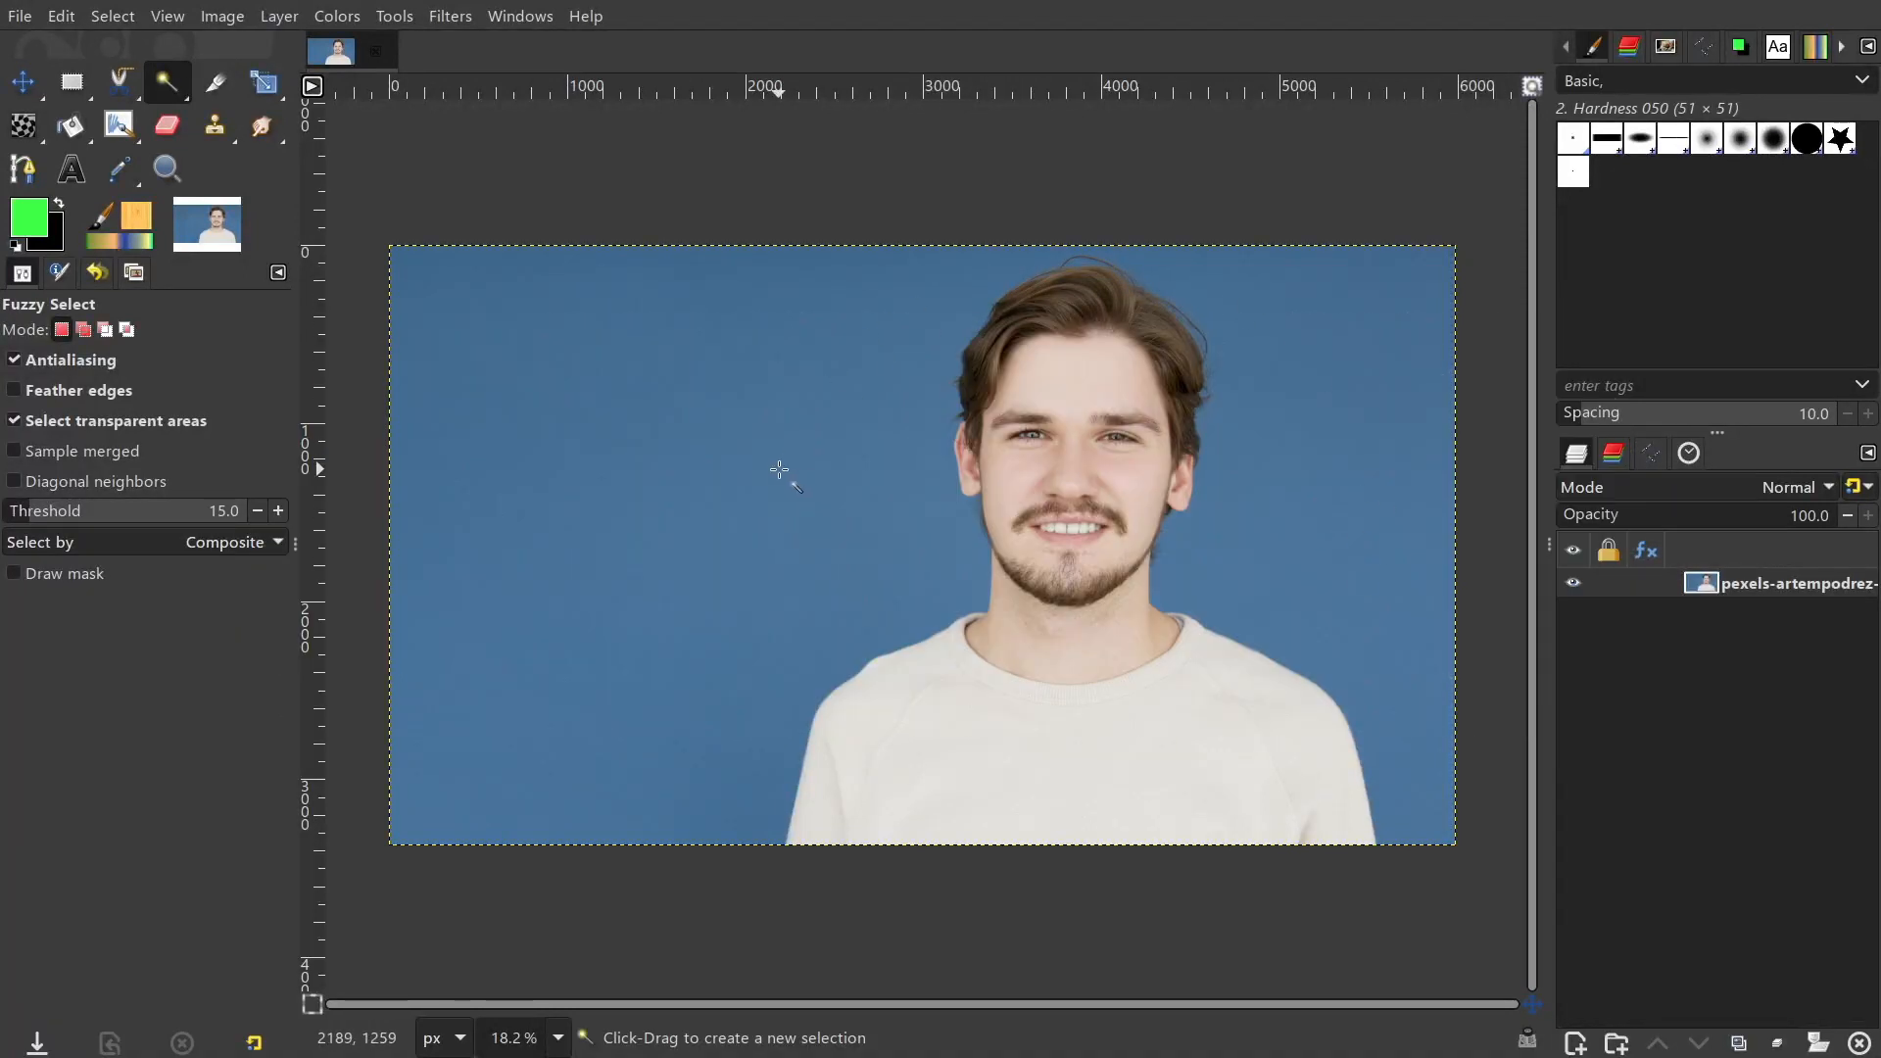
Step: Select the portrait's blue background with Select by Color, feathered by 55.1, and add an alpha channel to the layer
{"action": "right_click", "coordinate": [186, 97]}
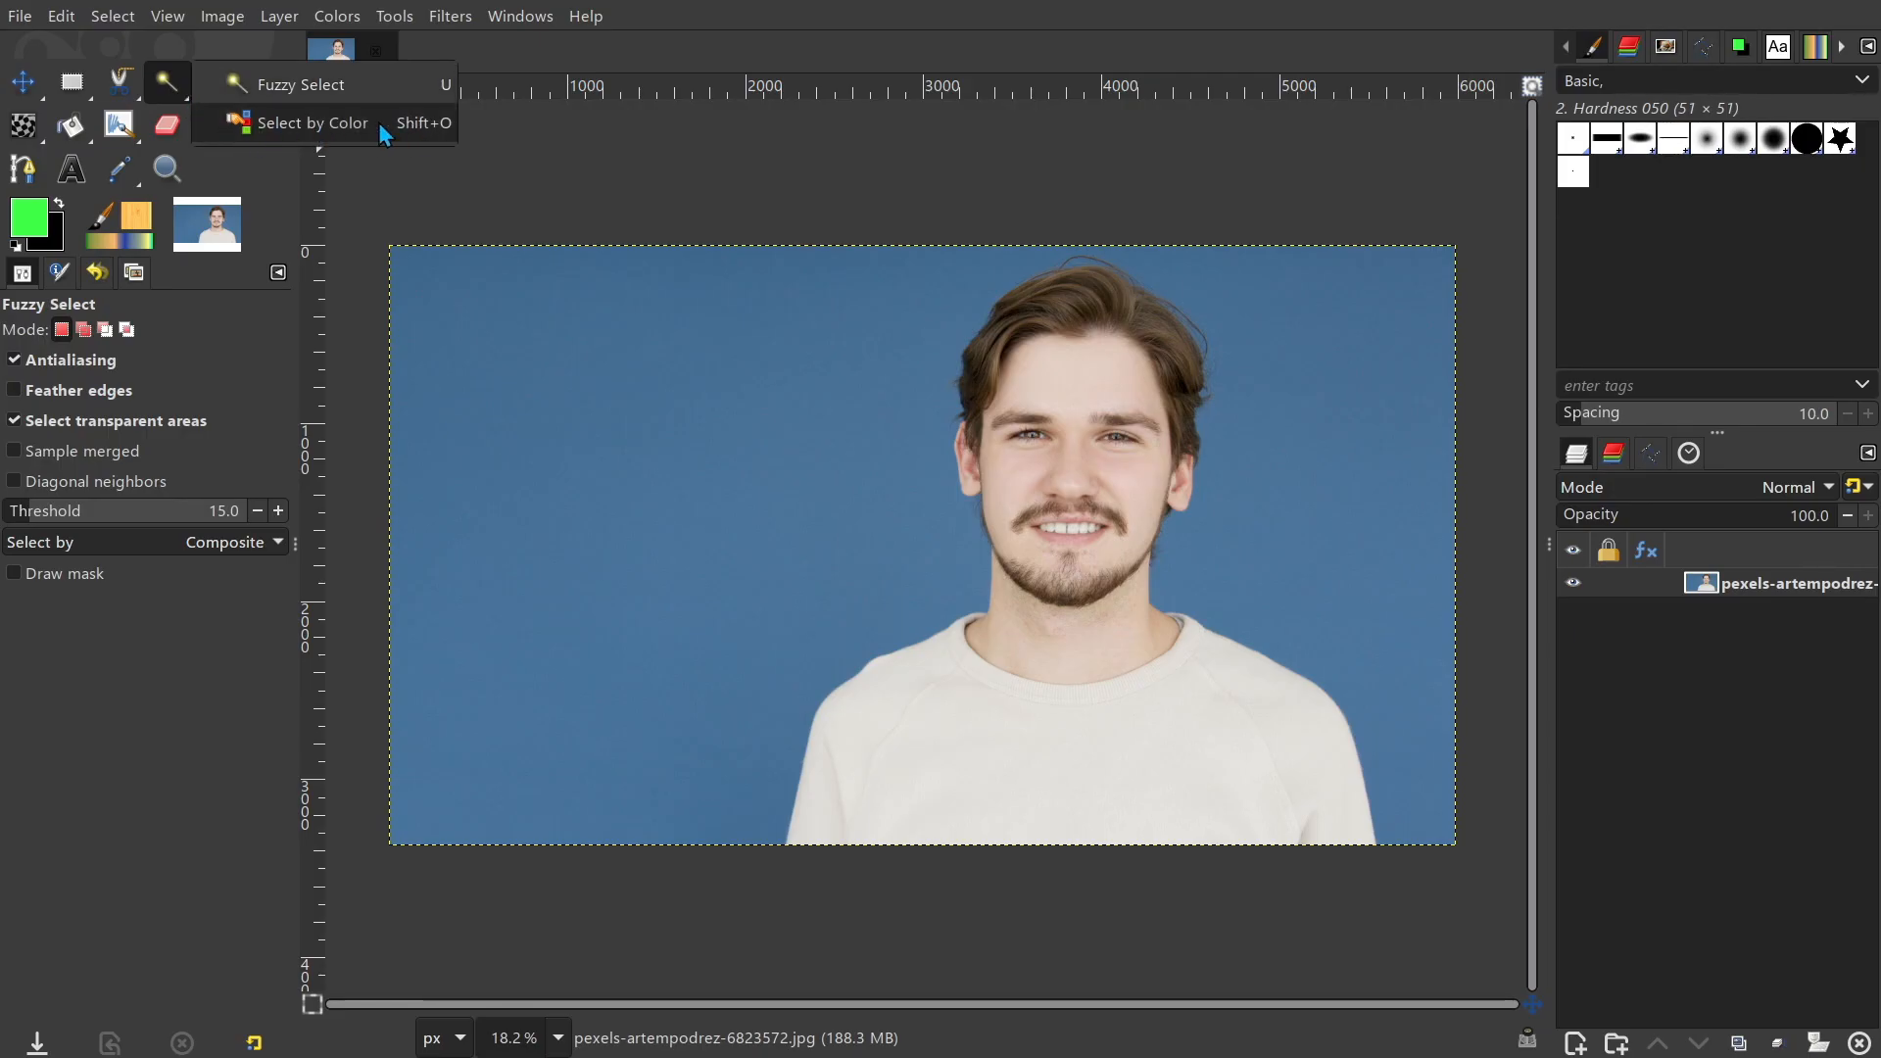
{"action": "left_click", "coordinate": [441, 126]}
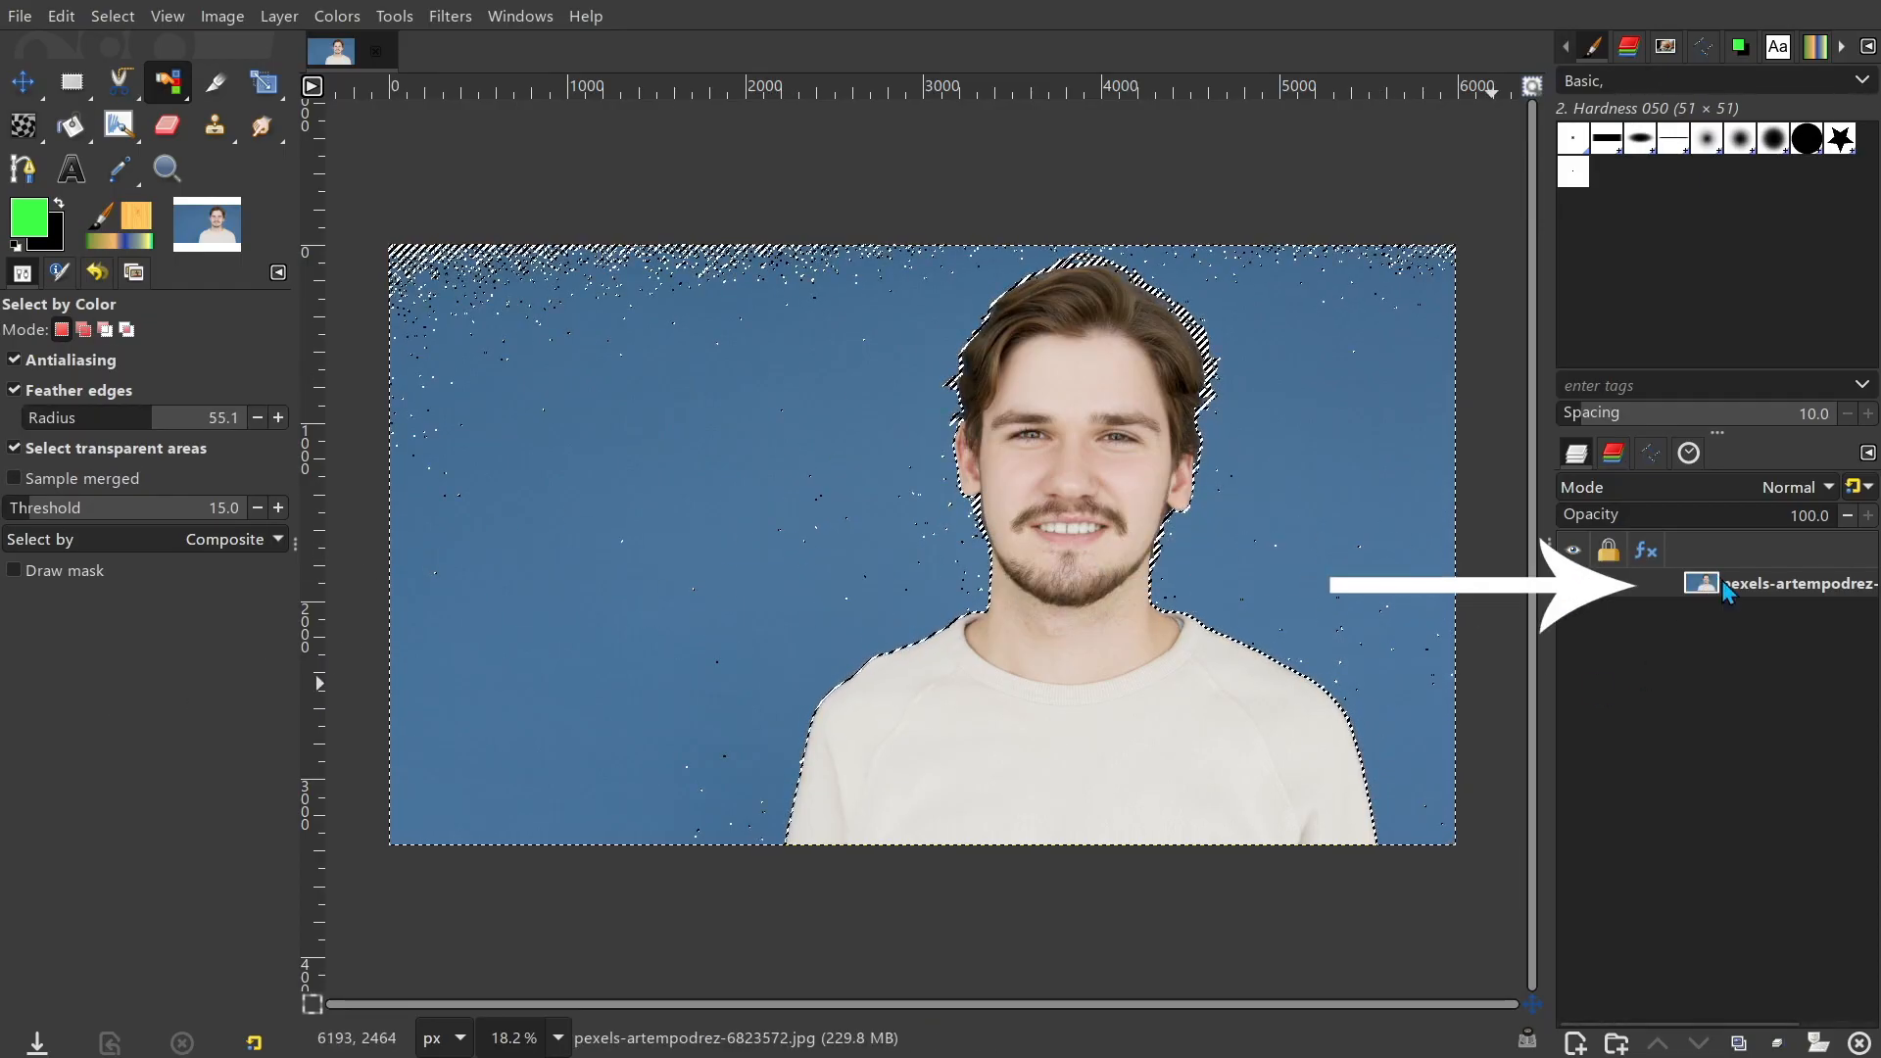
{"action": "right_click", "coordinate": [1798, 588]}
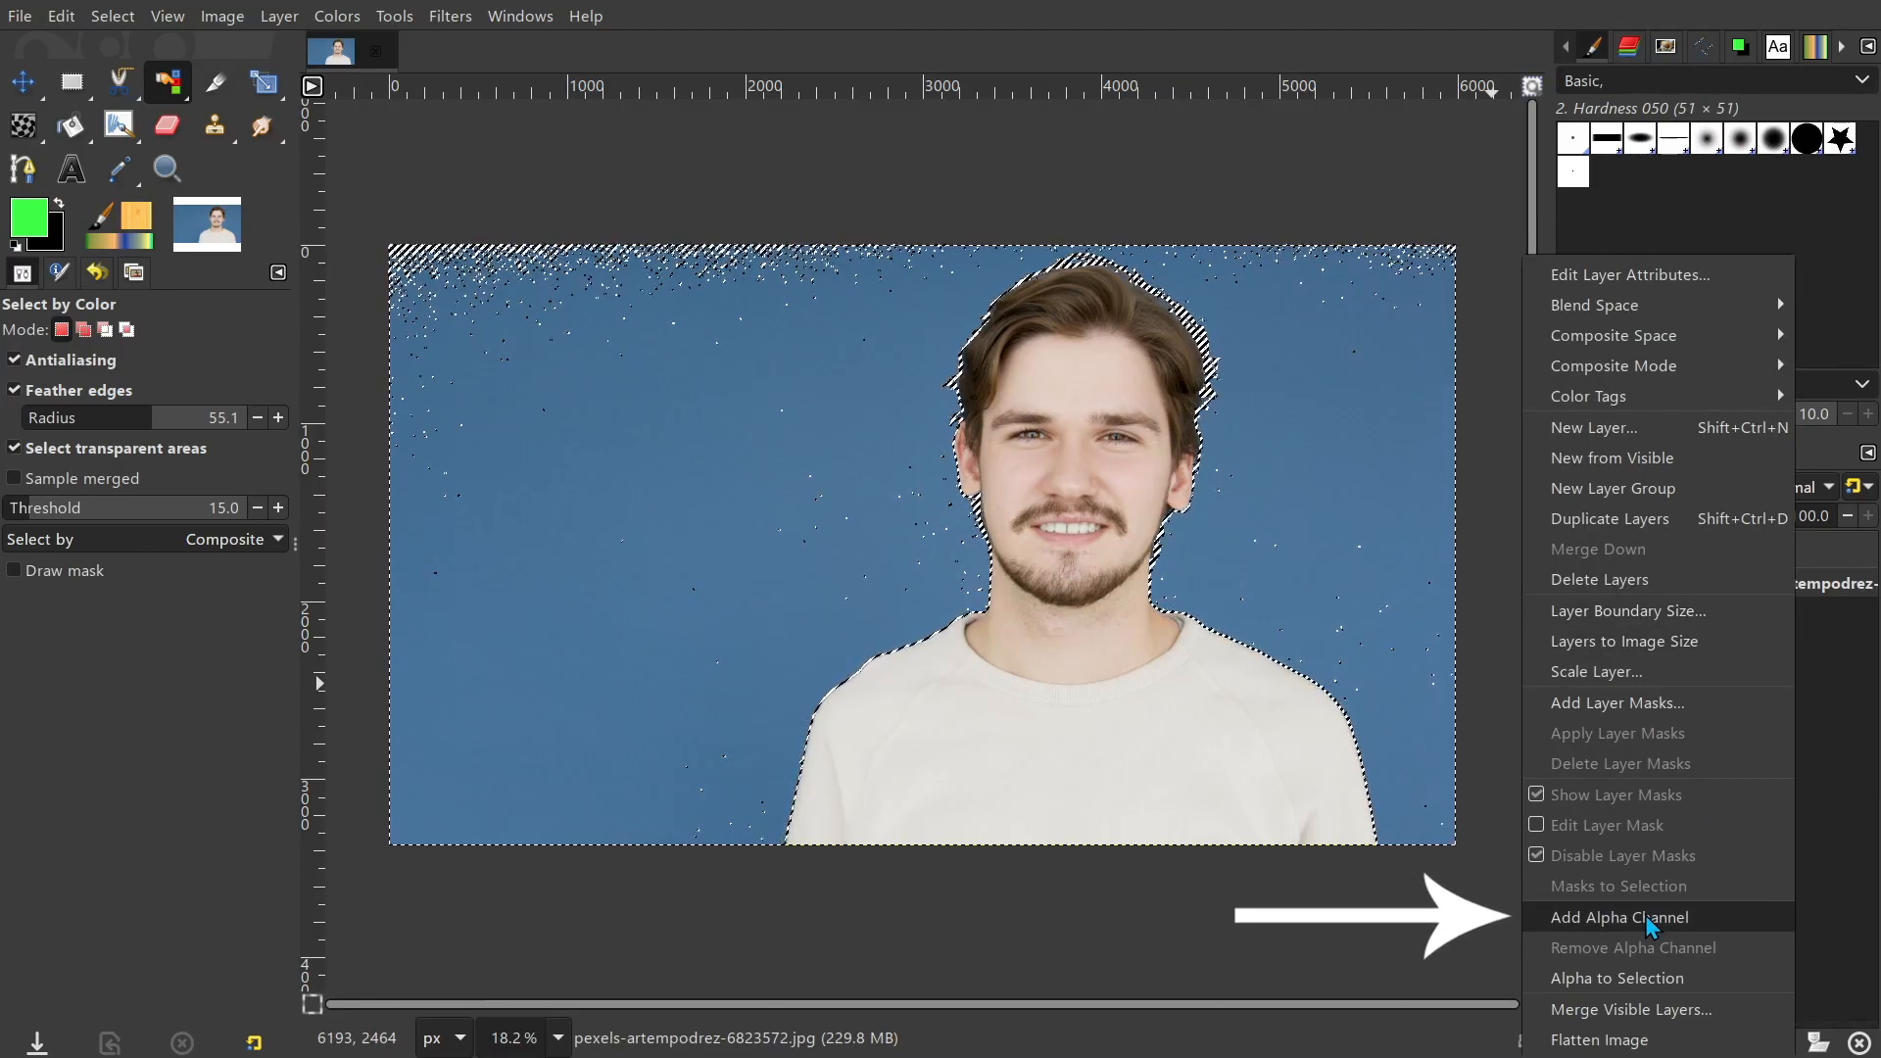
{"action": "left_click", "coordinate": [1681, 915]}
Step: Reselect the portrait's blue background by color with a feather radius of 26.4, and try clearing it to transparency
{"action": "left_click", "coordinate": [1197, 334]}
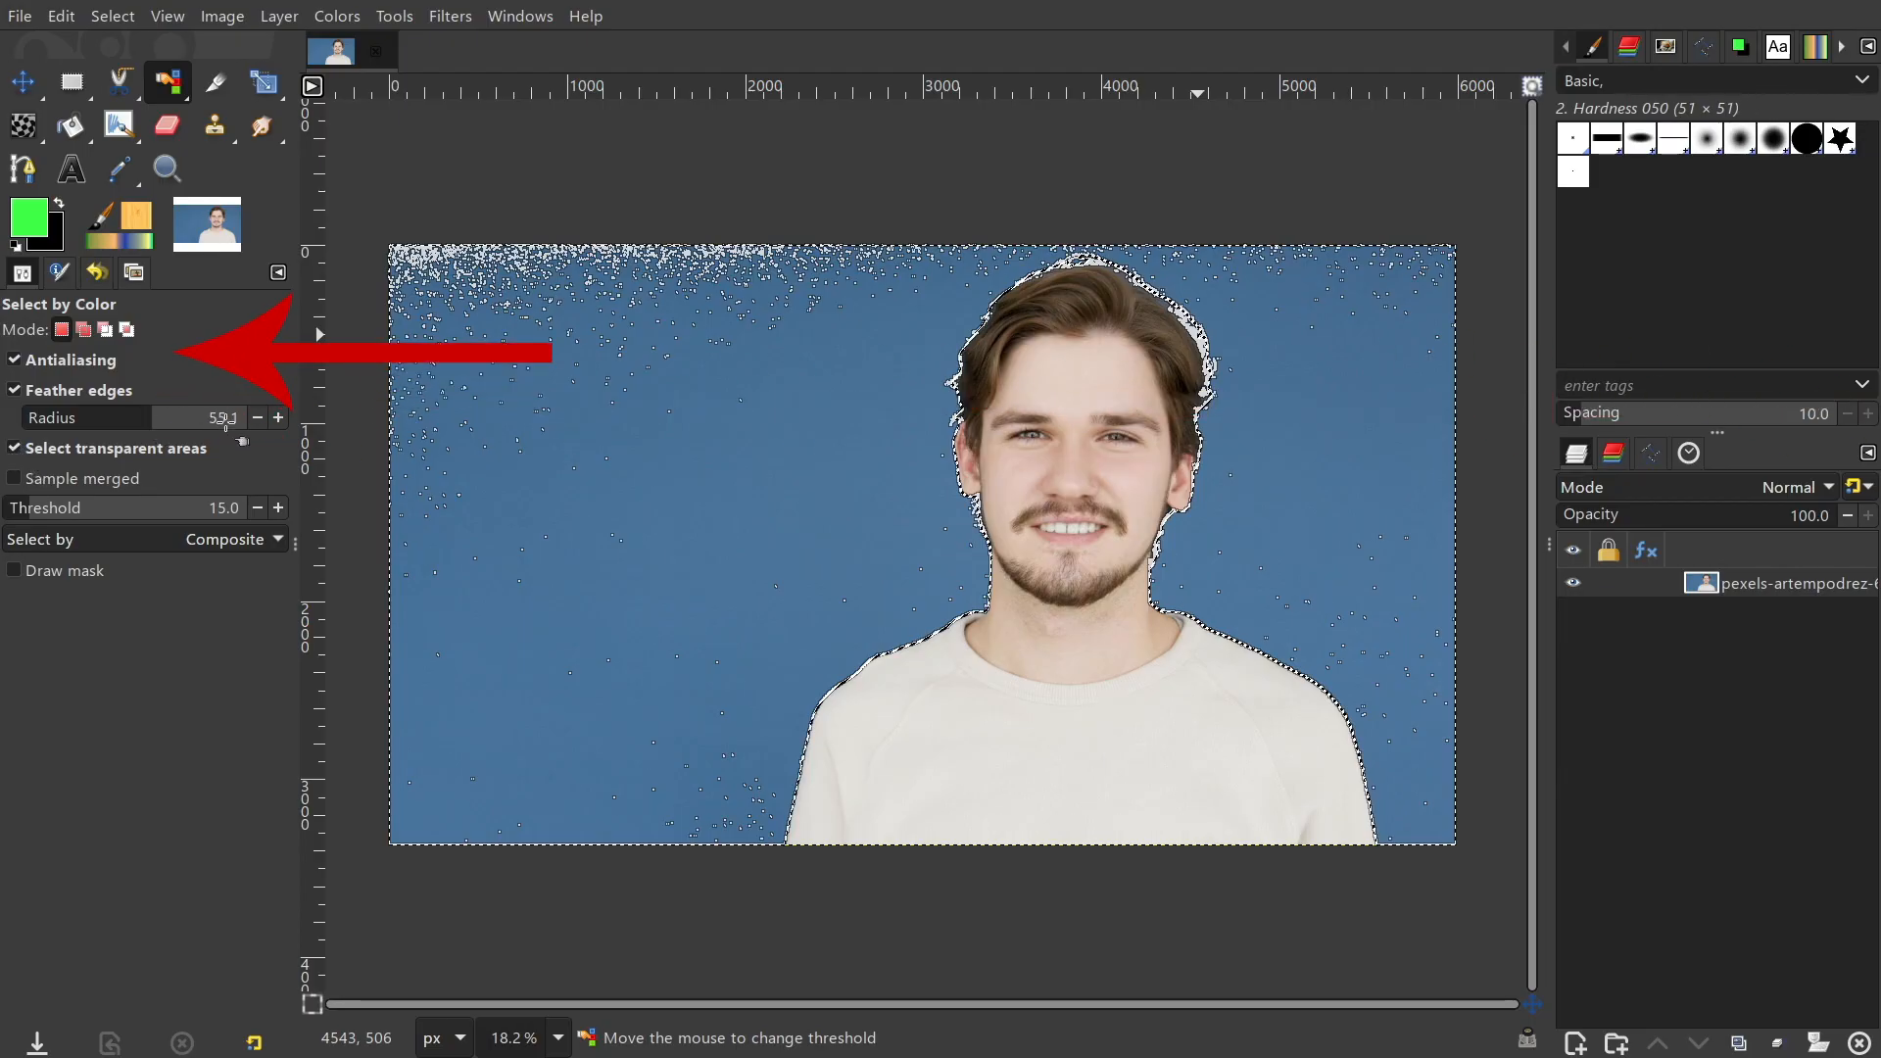
{"action": "left_click_drag", "start_coordinate": [180, 432], "coordinate": [91, 418]}
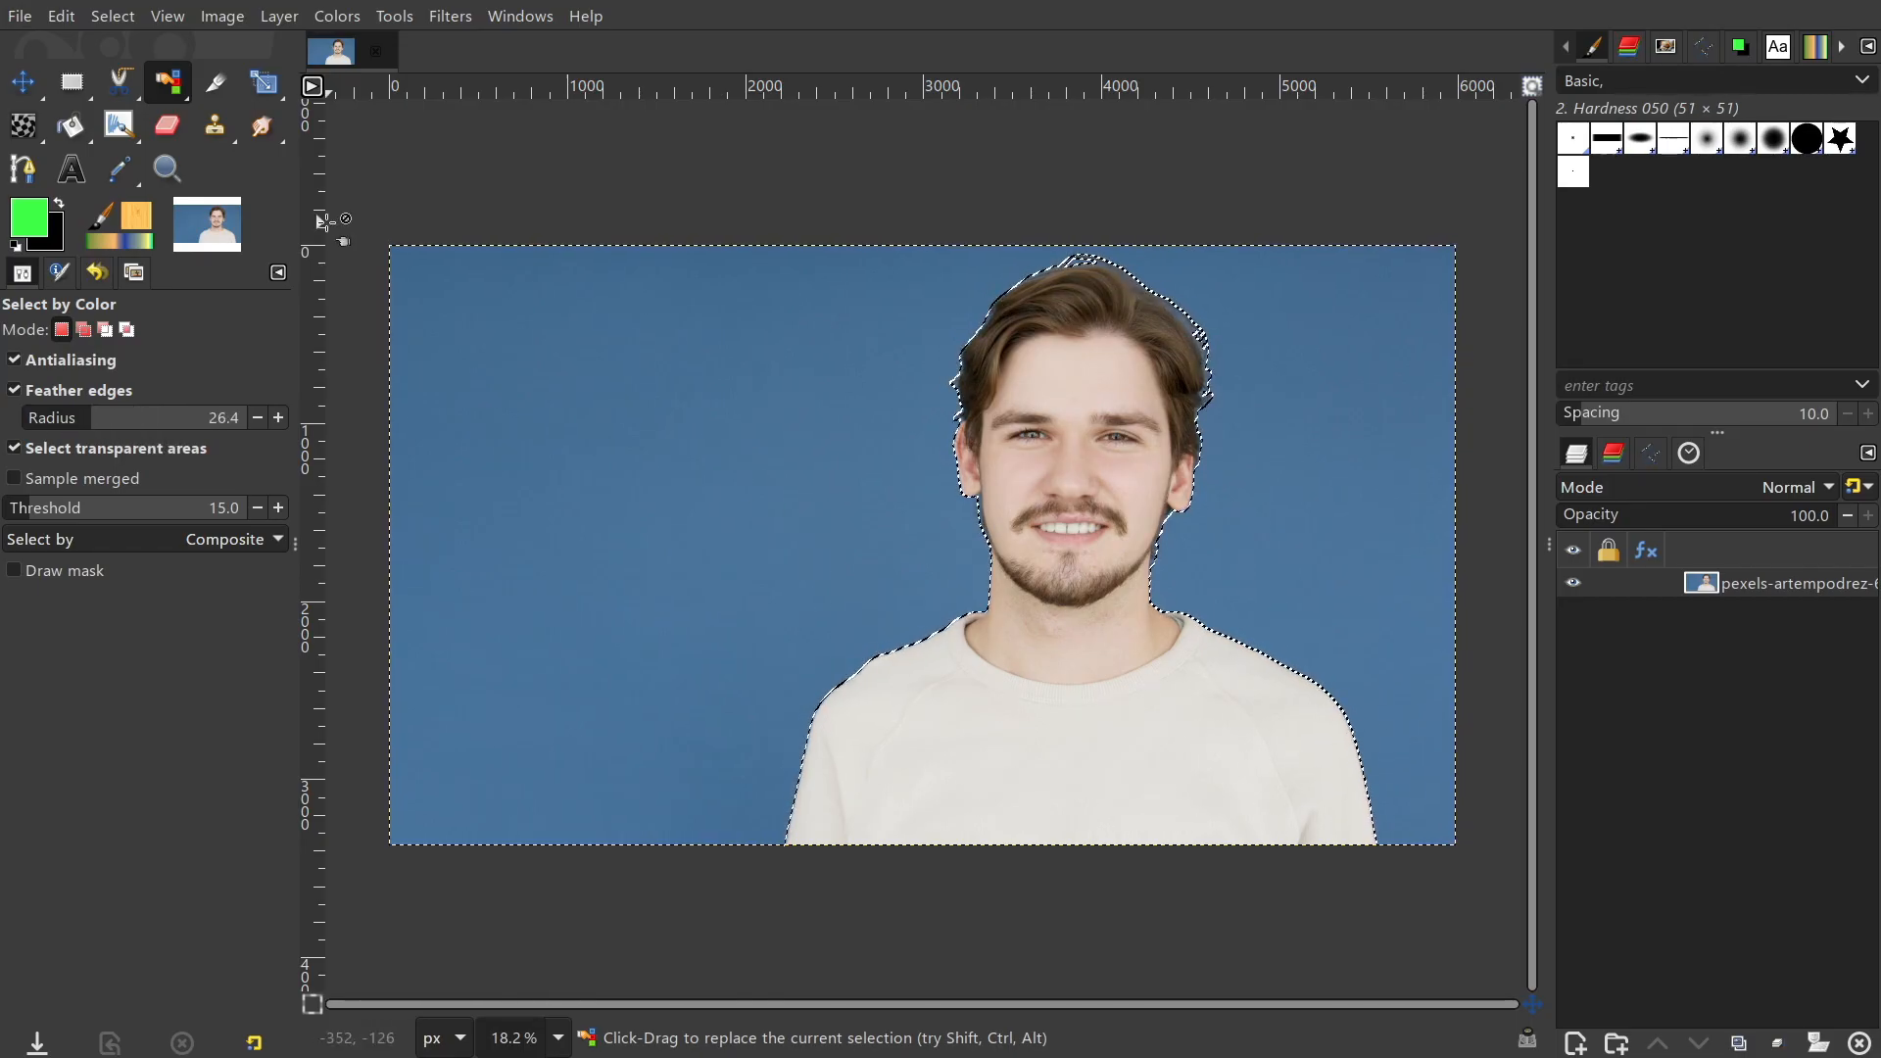
{"action": "key", "text": "Delete"}
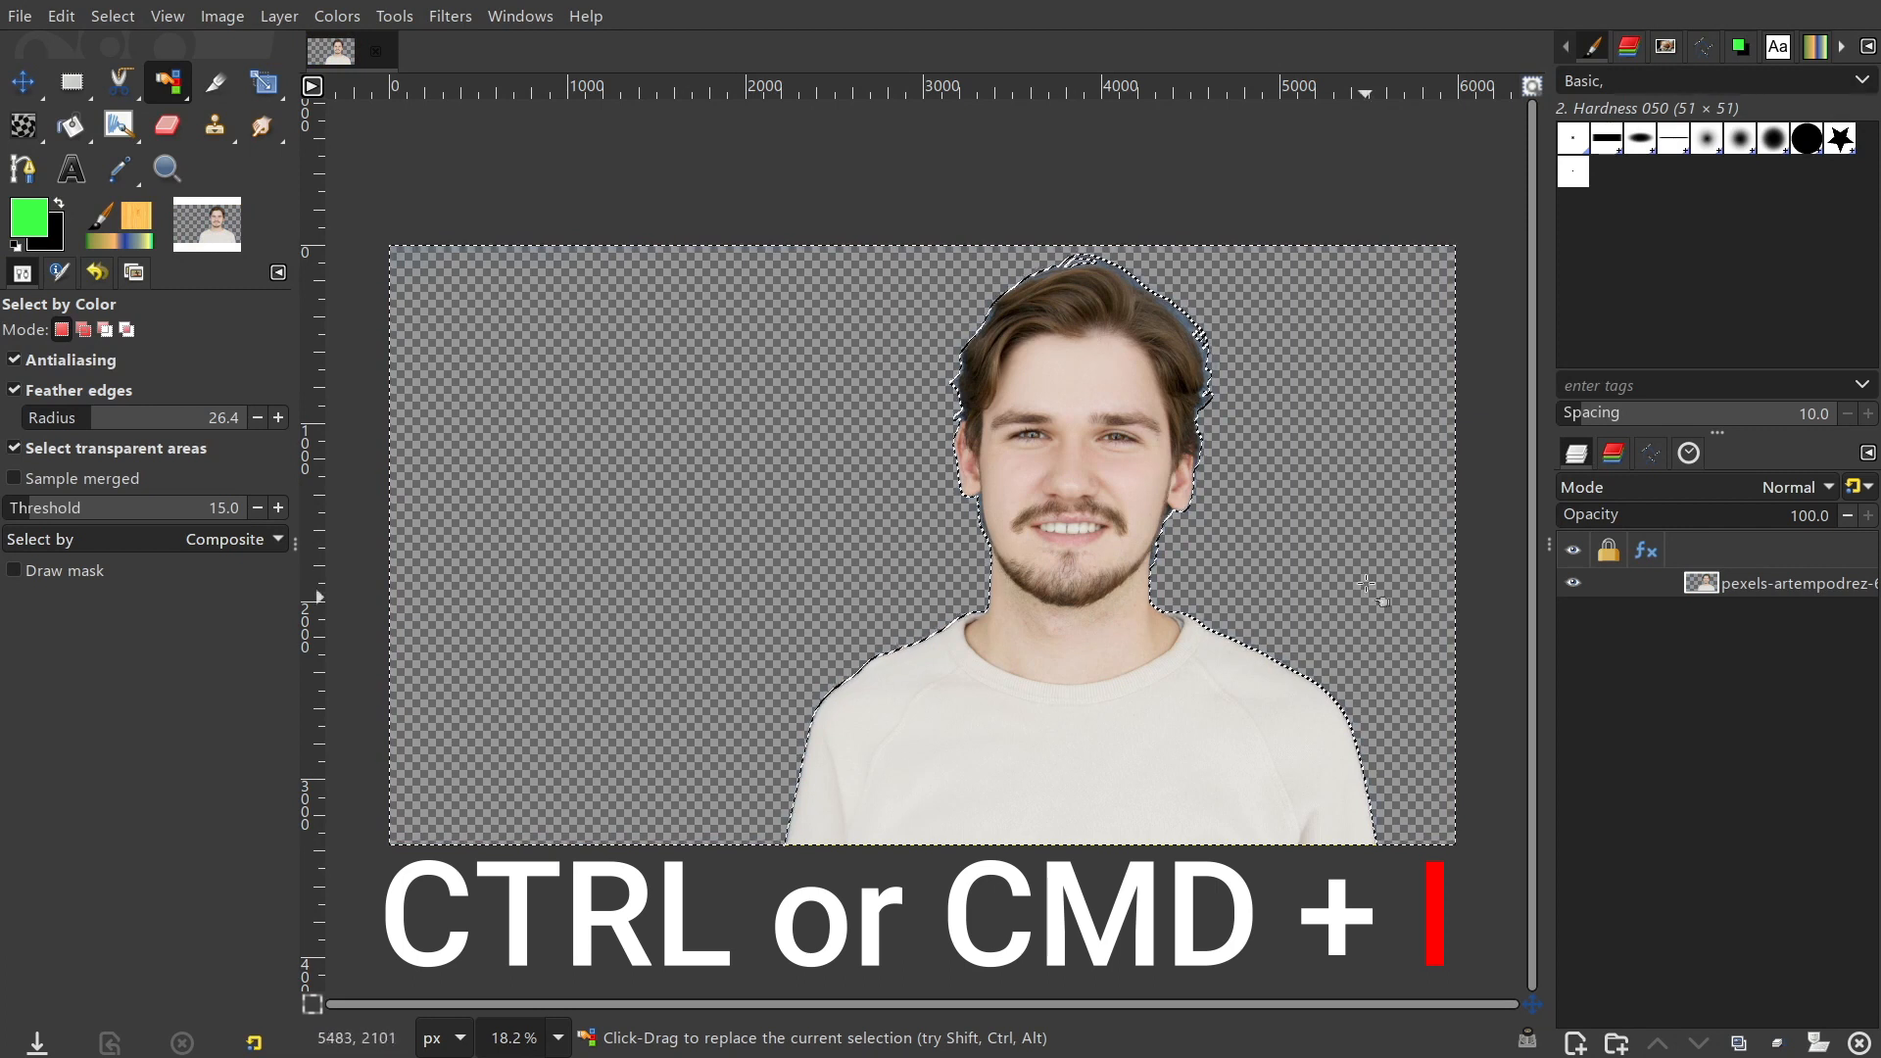
{"action": "key", "text": "ctrl+z"}
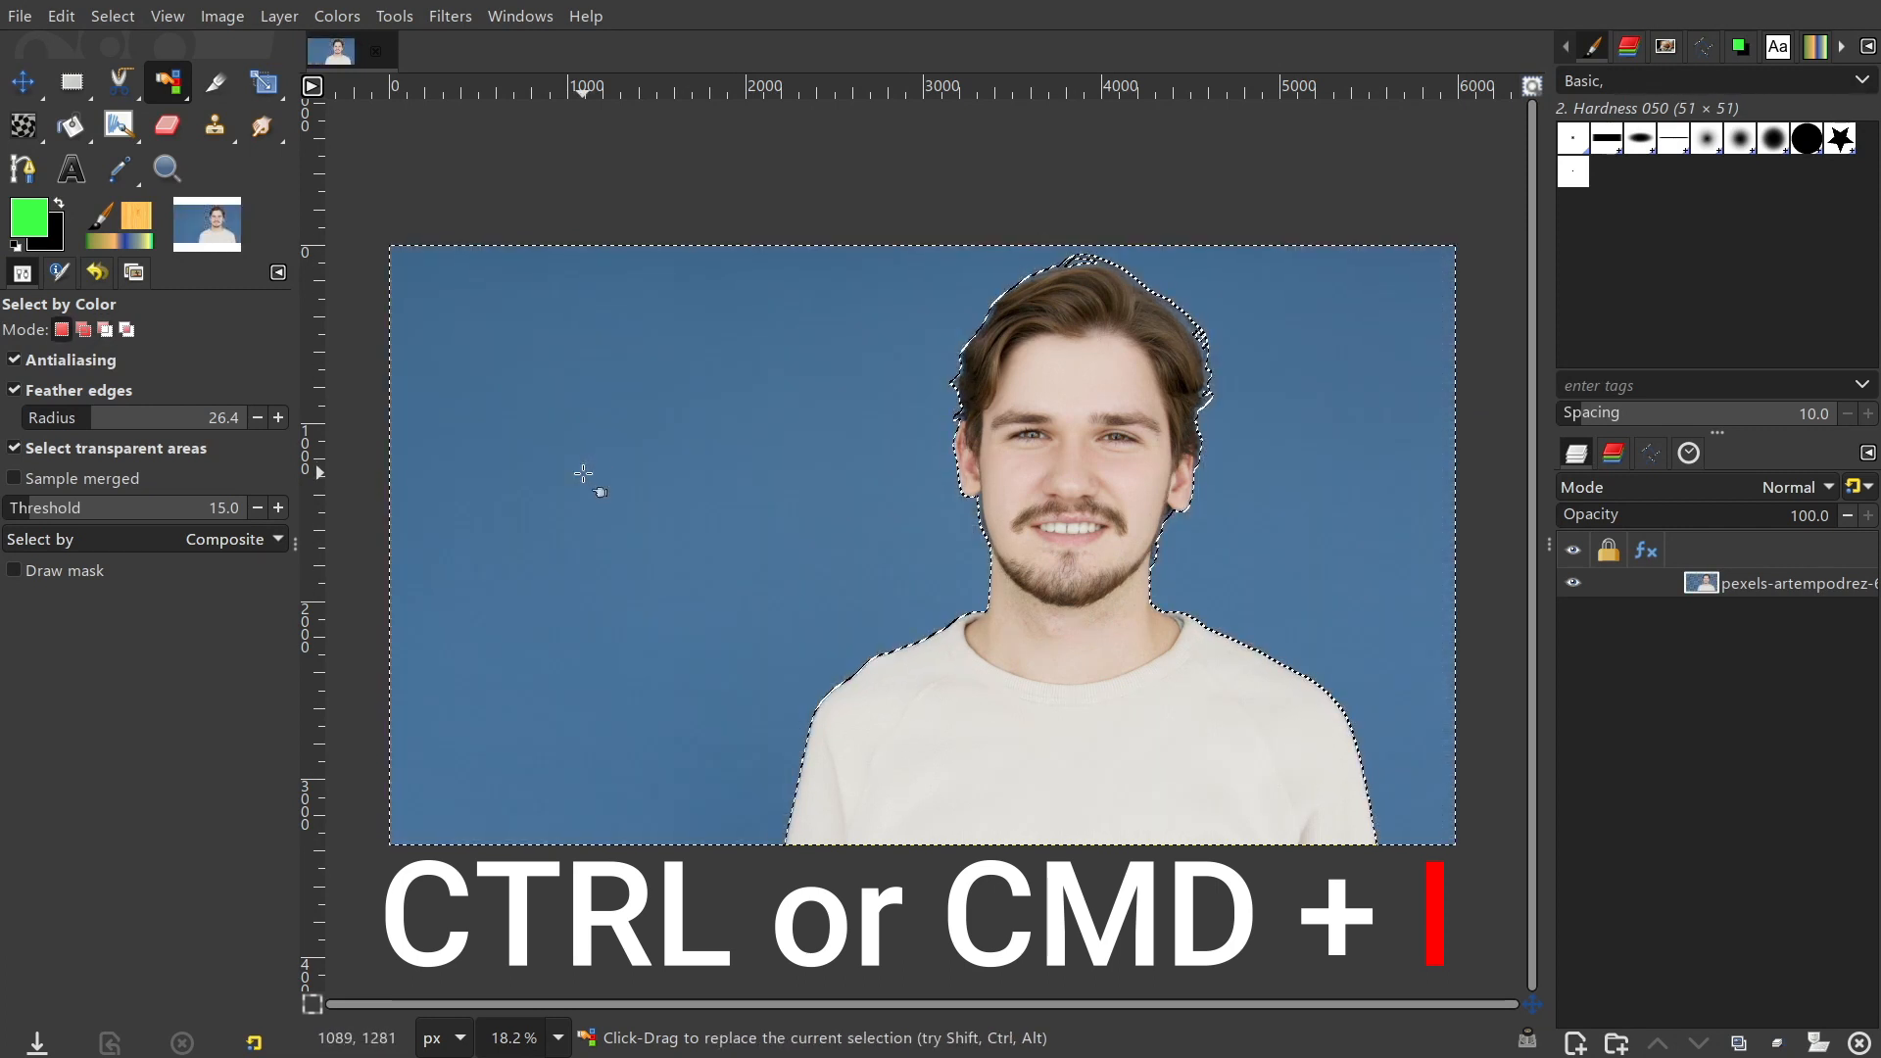
Step: Invert the selection so it covers the man, and try clearing him to transparency
{"action": "left_click", "coordinate": [113, 16]}
{"action": "mouse_move", "coordinate": [189, 150]}
{"action": "key", "text": "ctrl+i"}
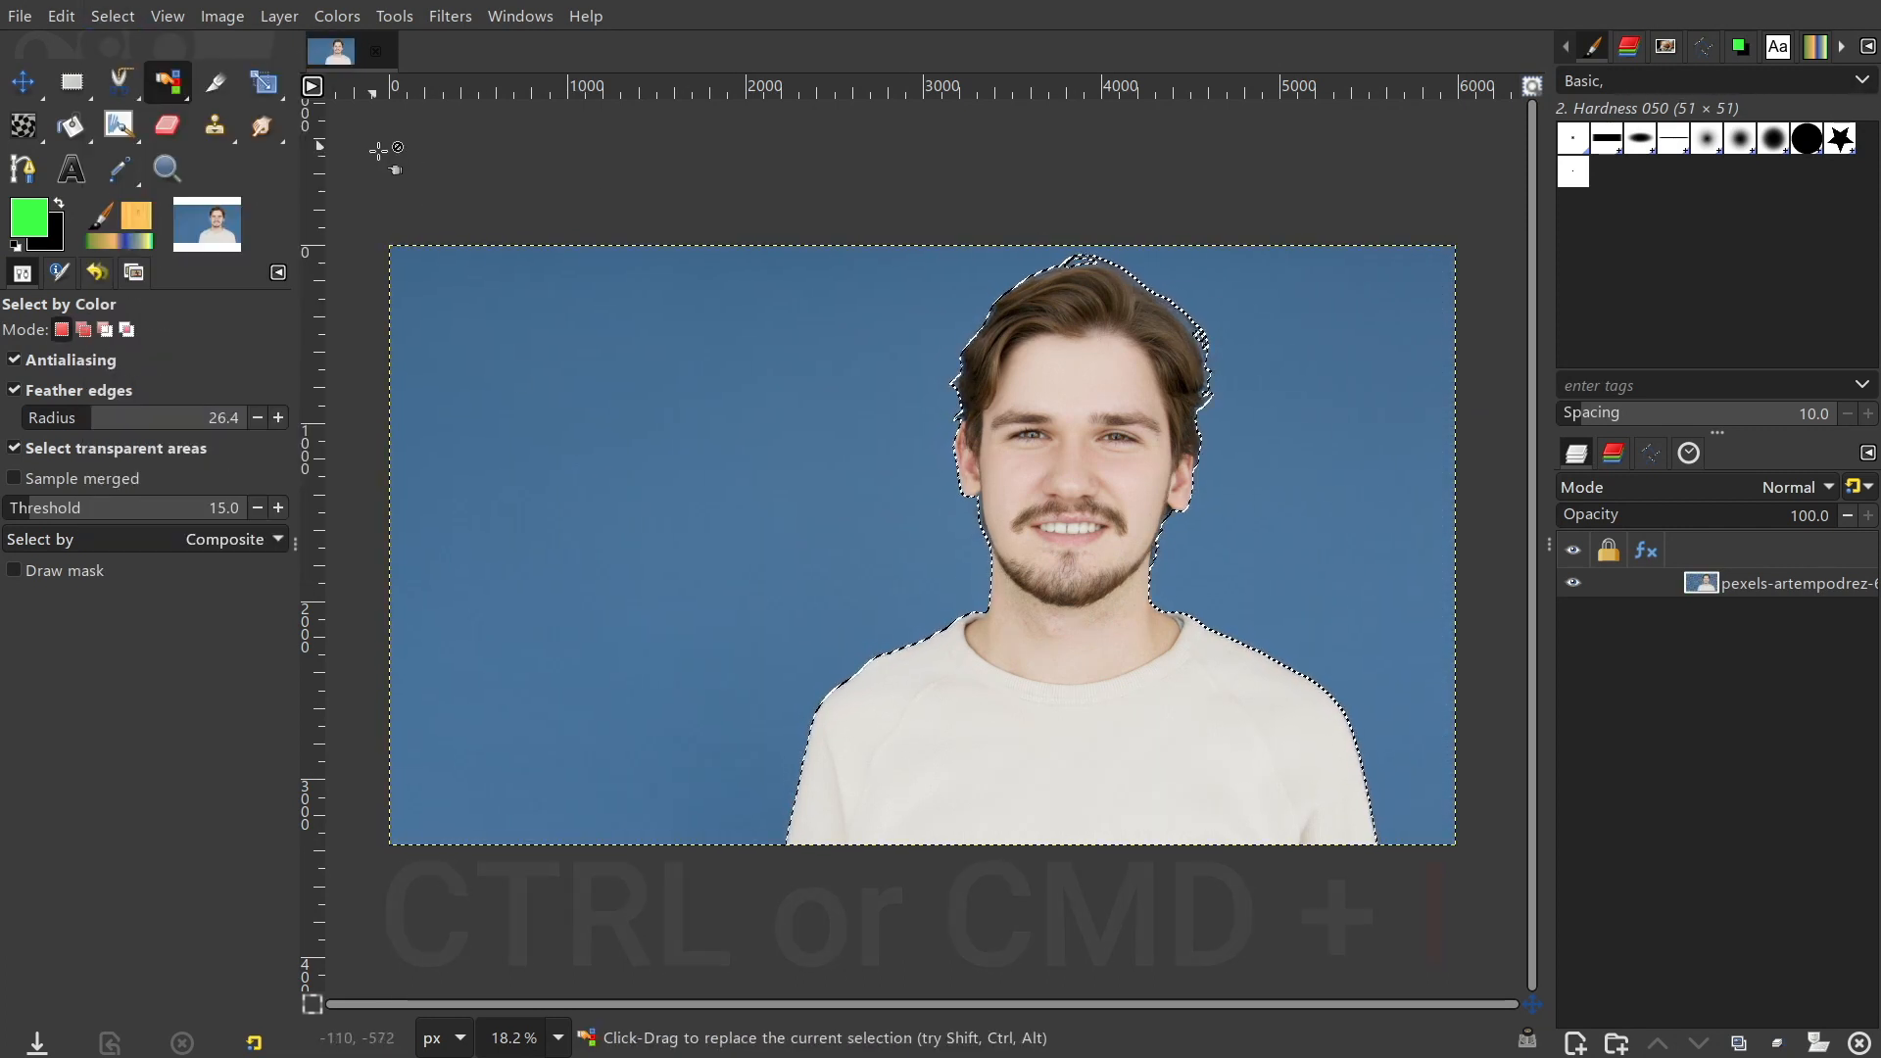
{"action": "key", "text": "Delete"}
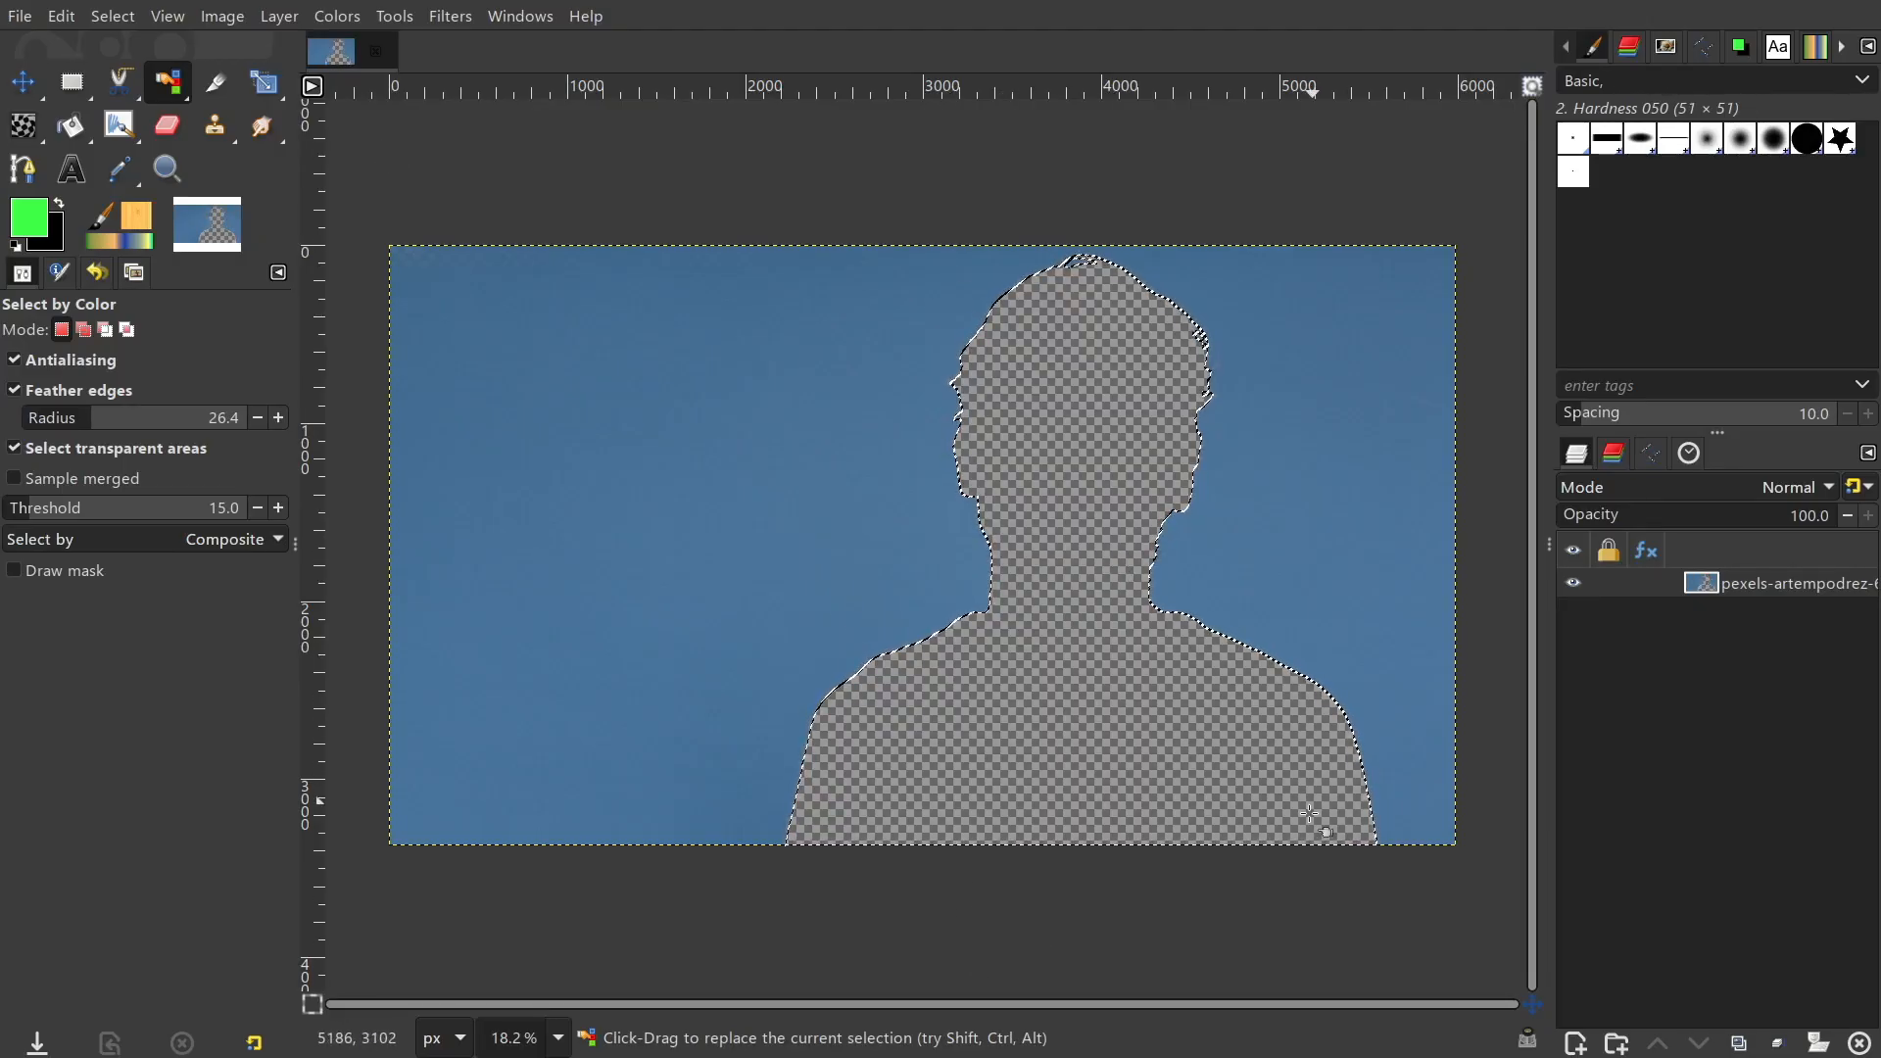
{"action": "key", "text": "ctrl+z"}
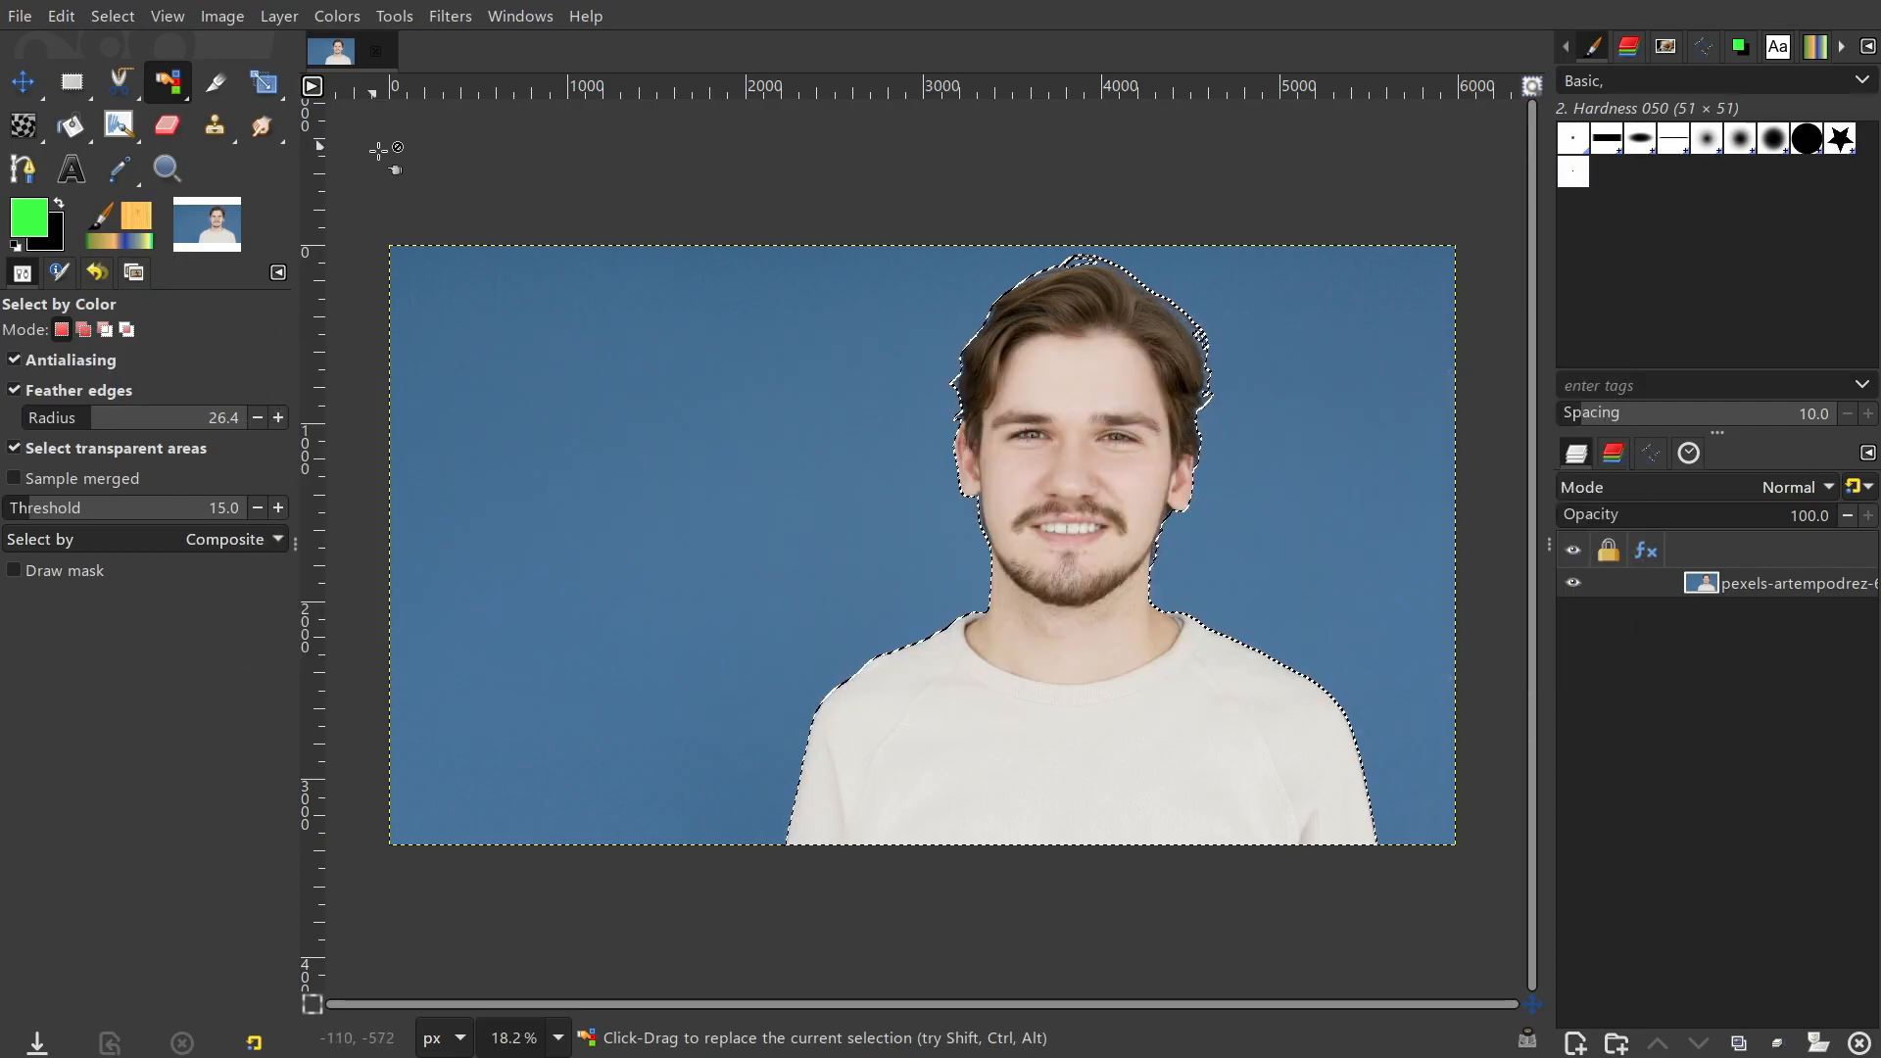
Step: Copy the selected portrait pixels and add a transparent 5993 × 3371 px layer with an X offset of 1 px
{"action": "left_click", "coordinate": [61, 41]}
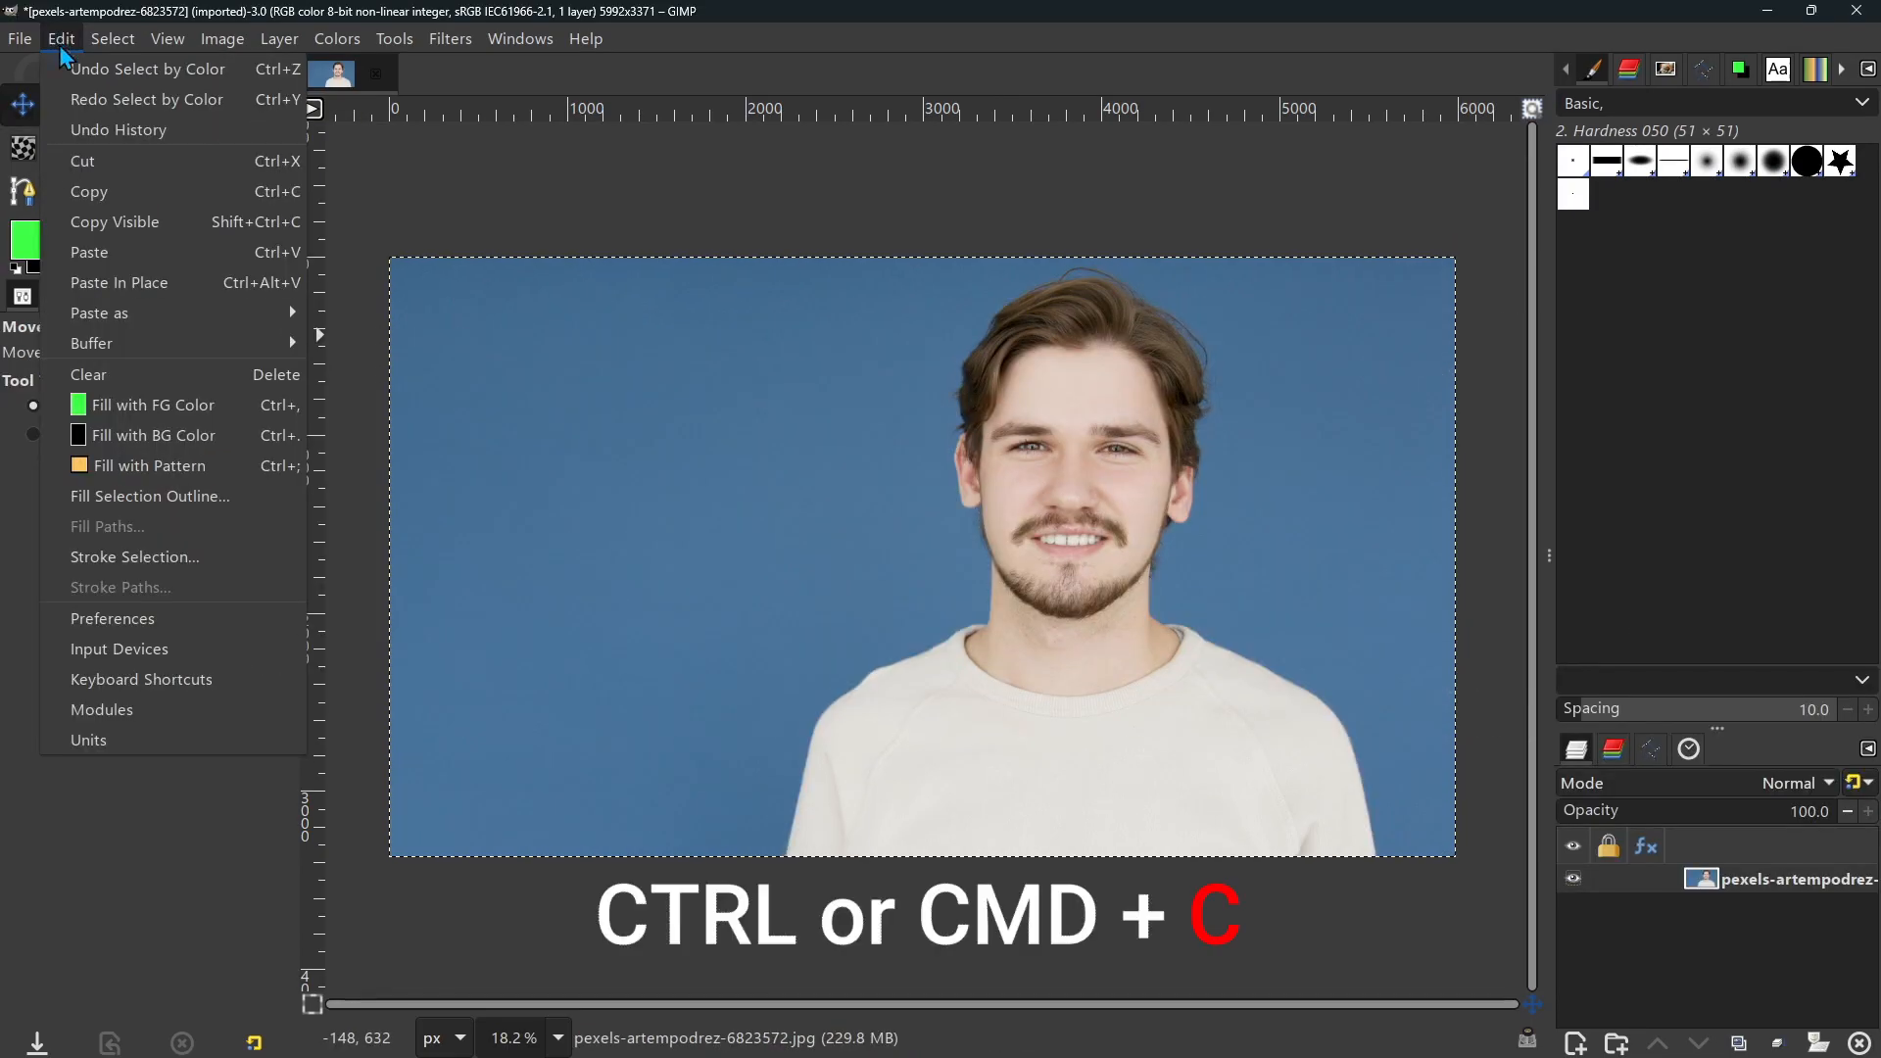
{"action": "left_click", "coordinate": [129, 202]}
{"action": "left_click", "coordinate": [280, 39]}
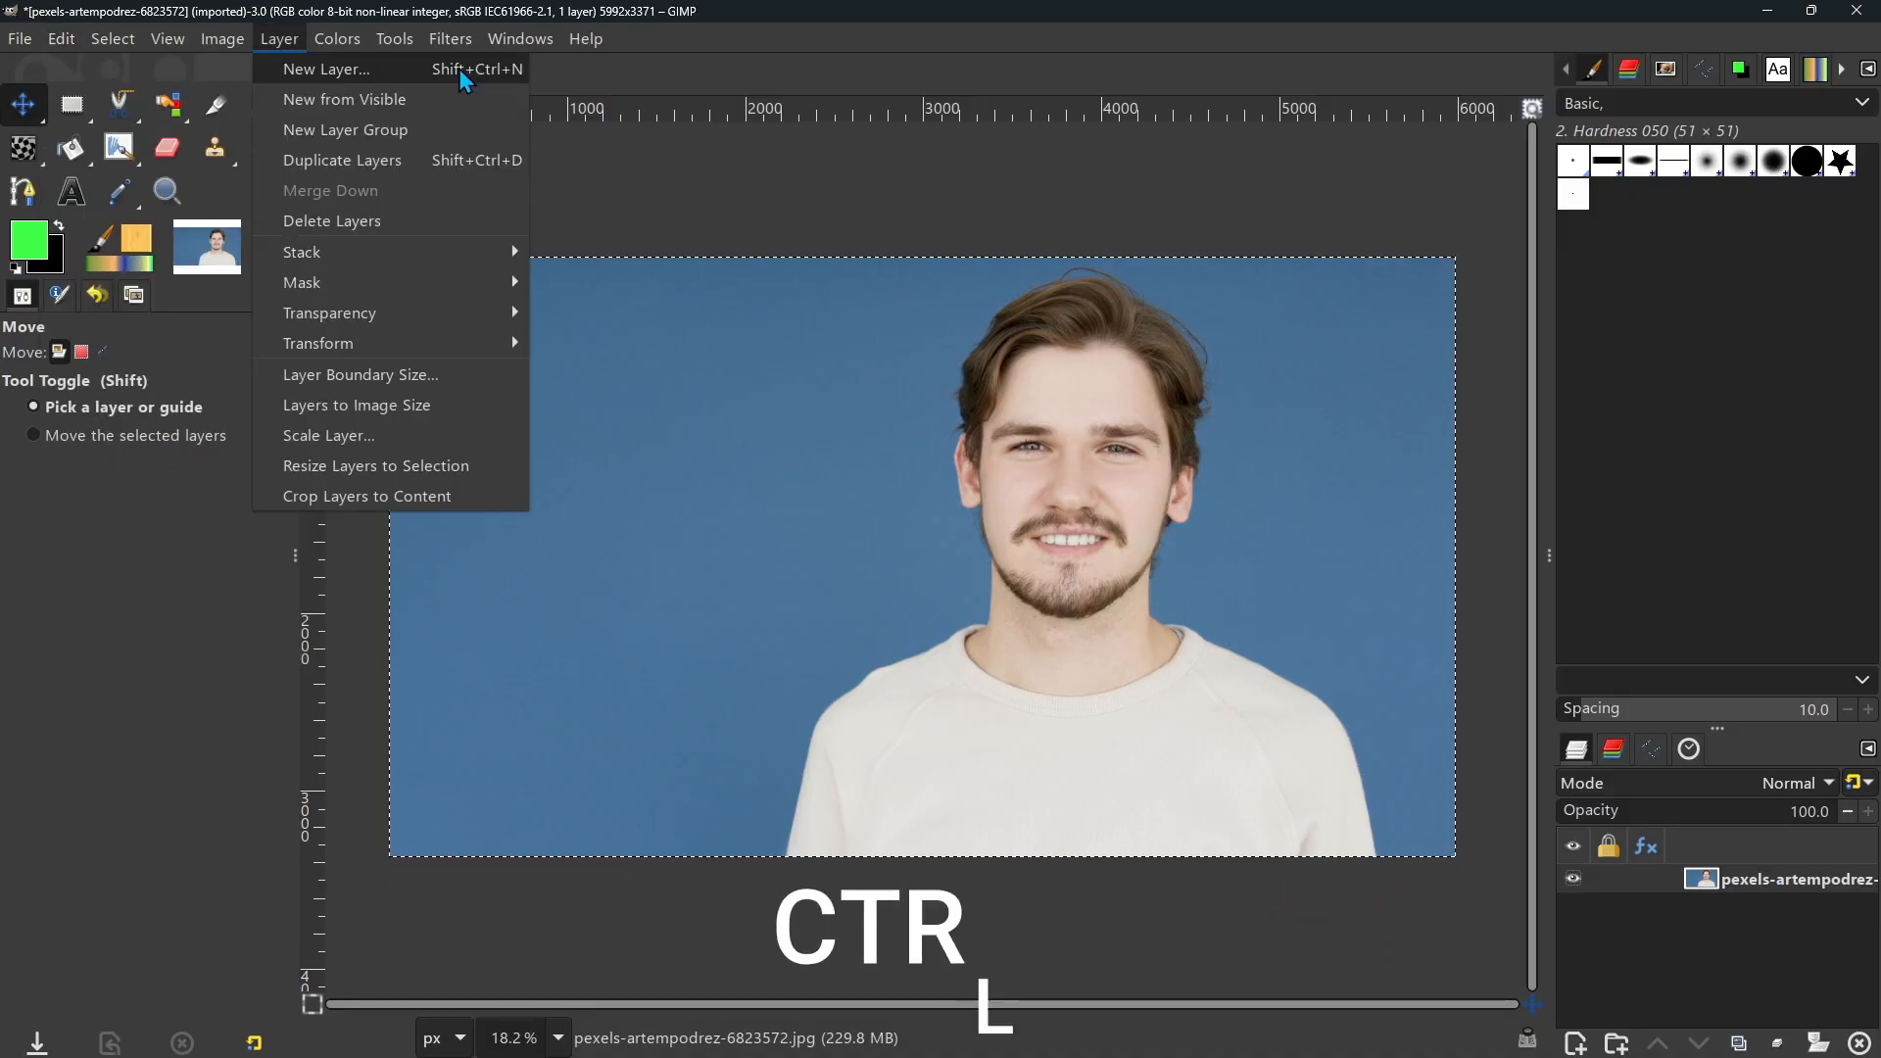
{"action": "left_click", "coordinate": [459, 69]}
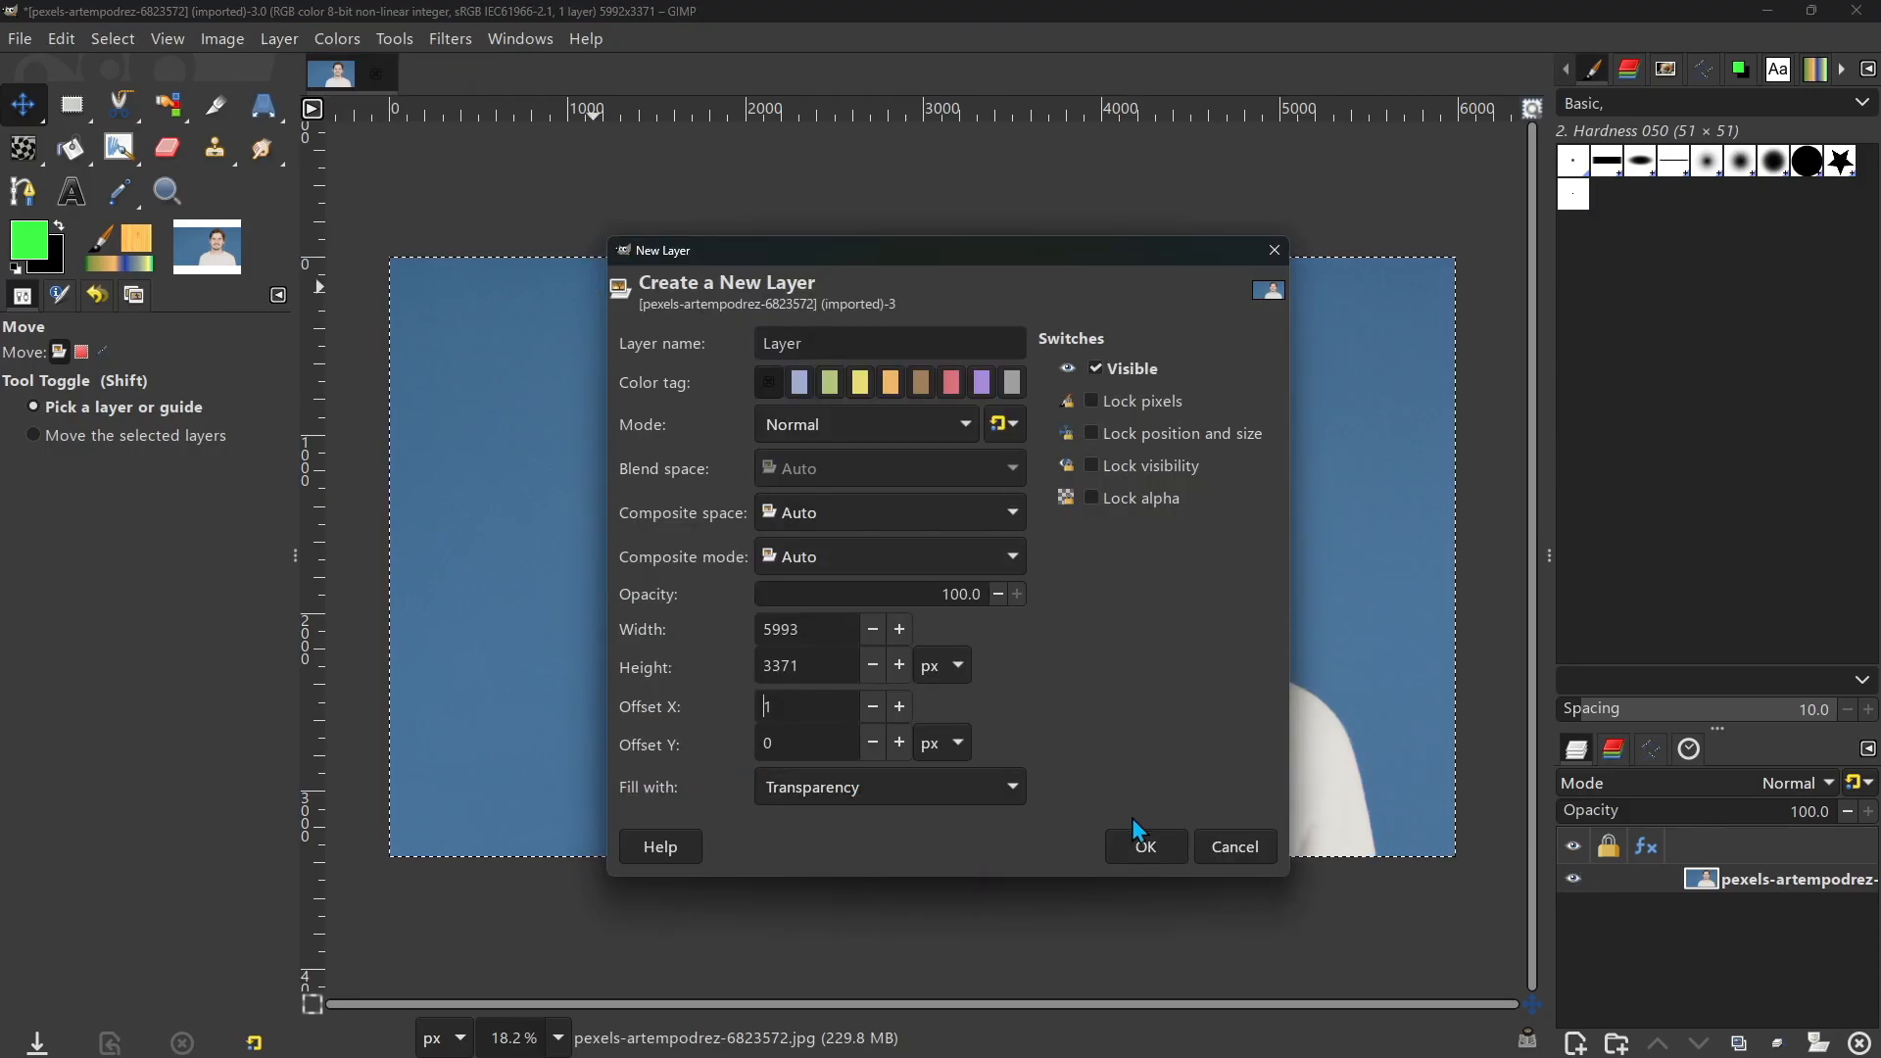
{"action": "left_click", "coordinate": [1146, 848]}
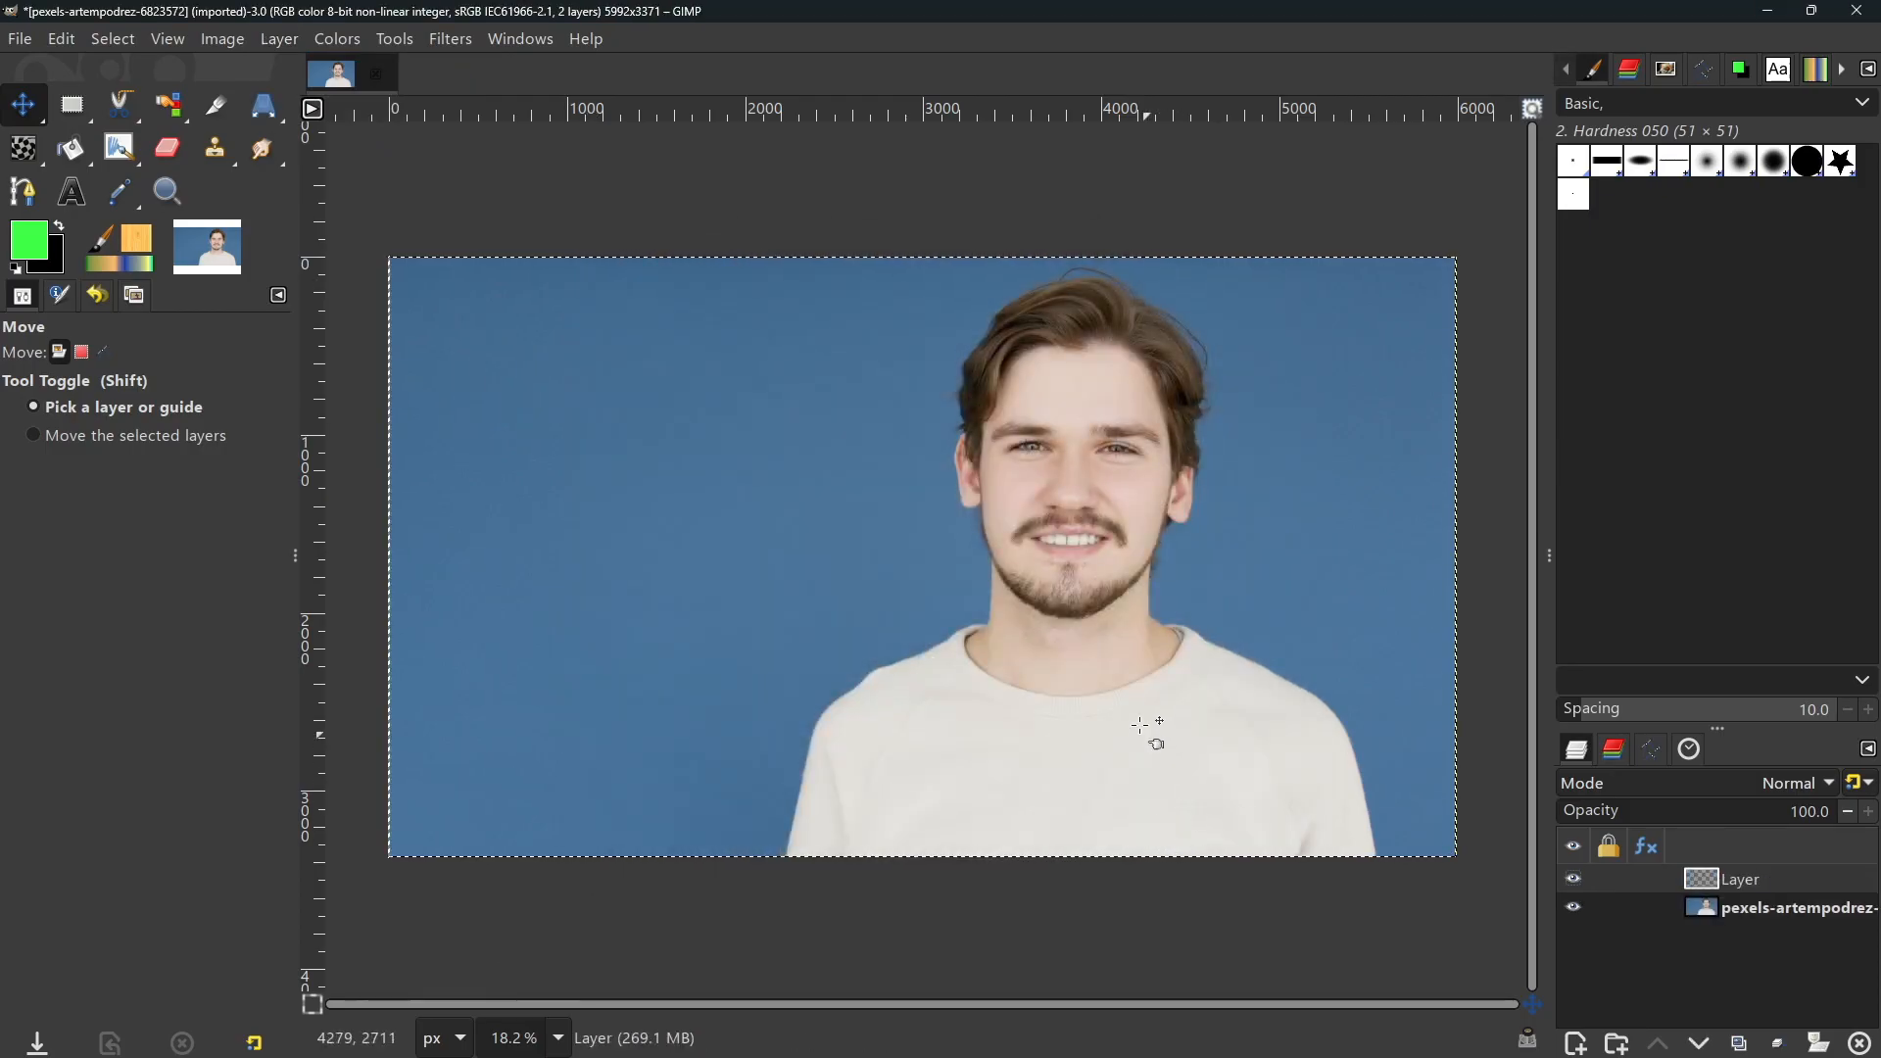
Step: Paste the copied portrait as its own layer above the blank one, and hide the original photo layer
{"action": "left_click", "coordinate": [69, 41]}
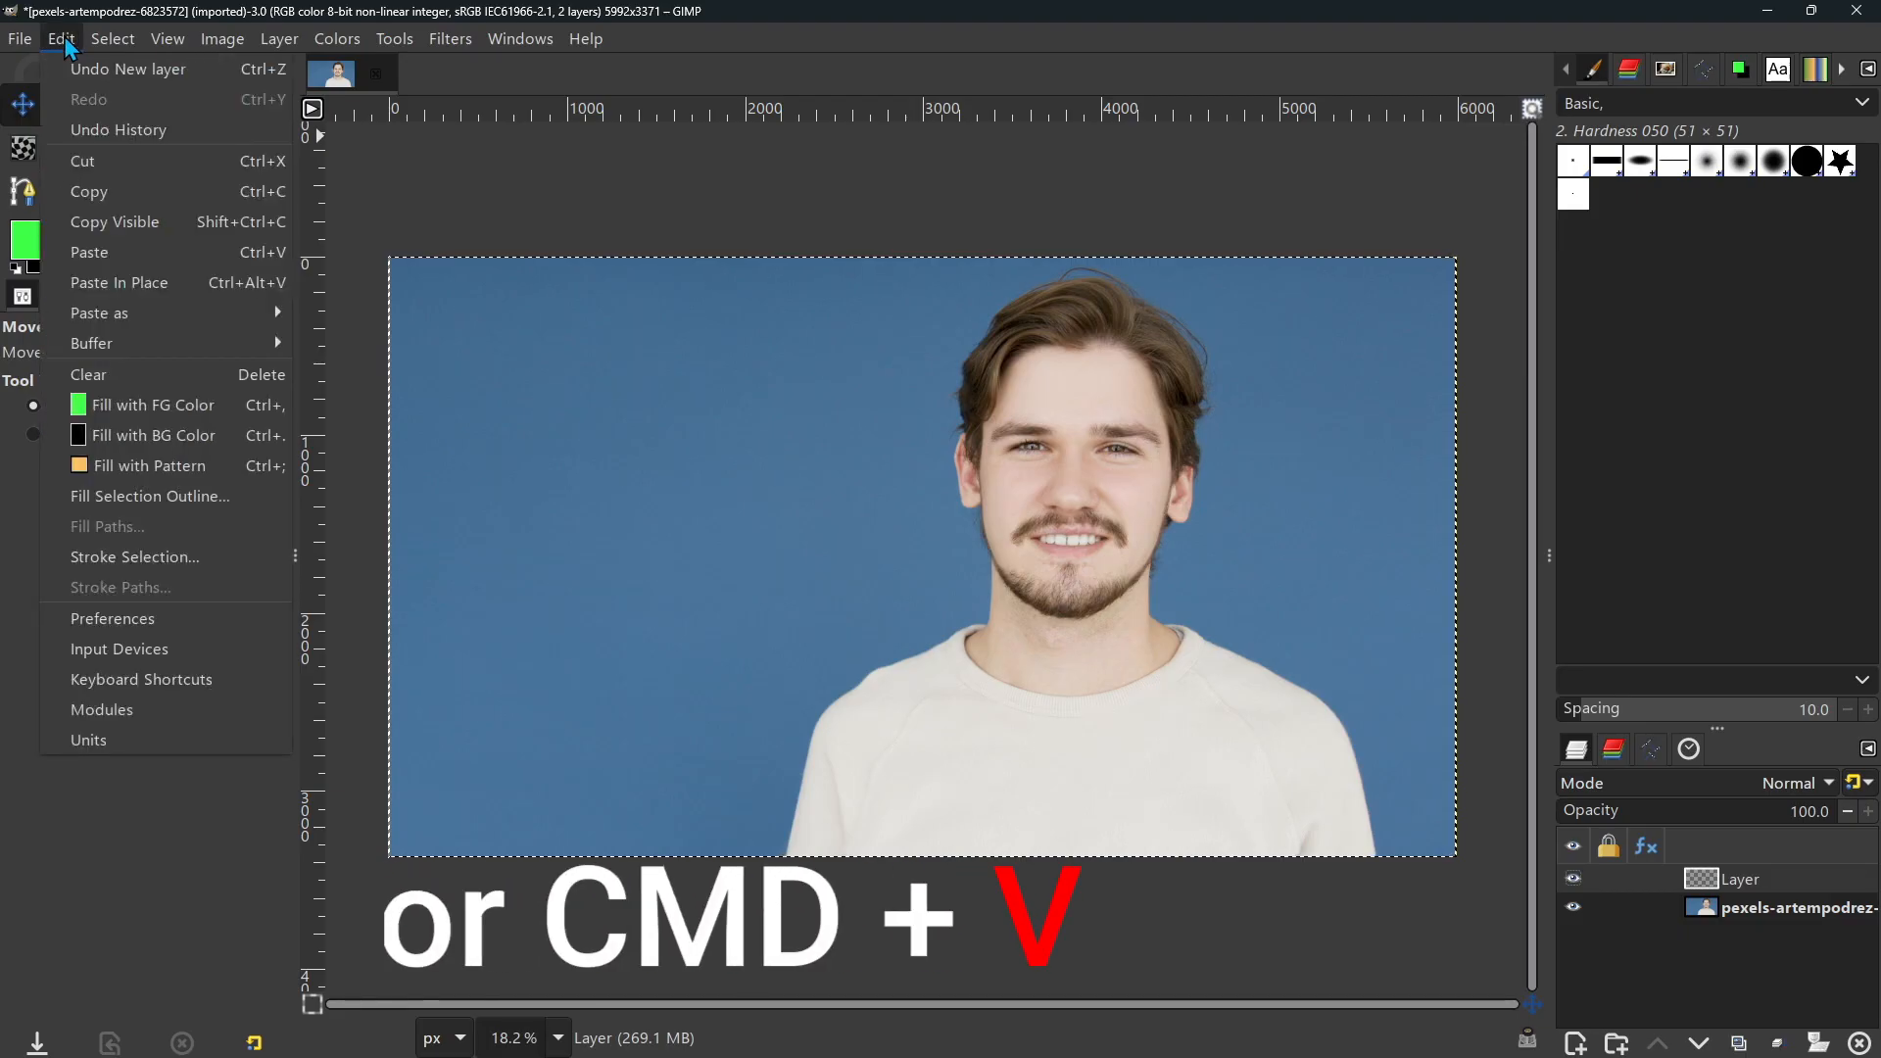
{"action": "left_click", "coordinate": [147, 257]}
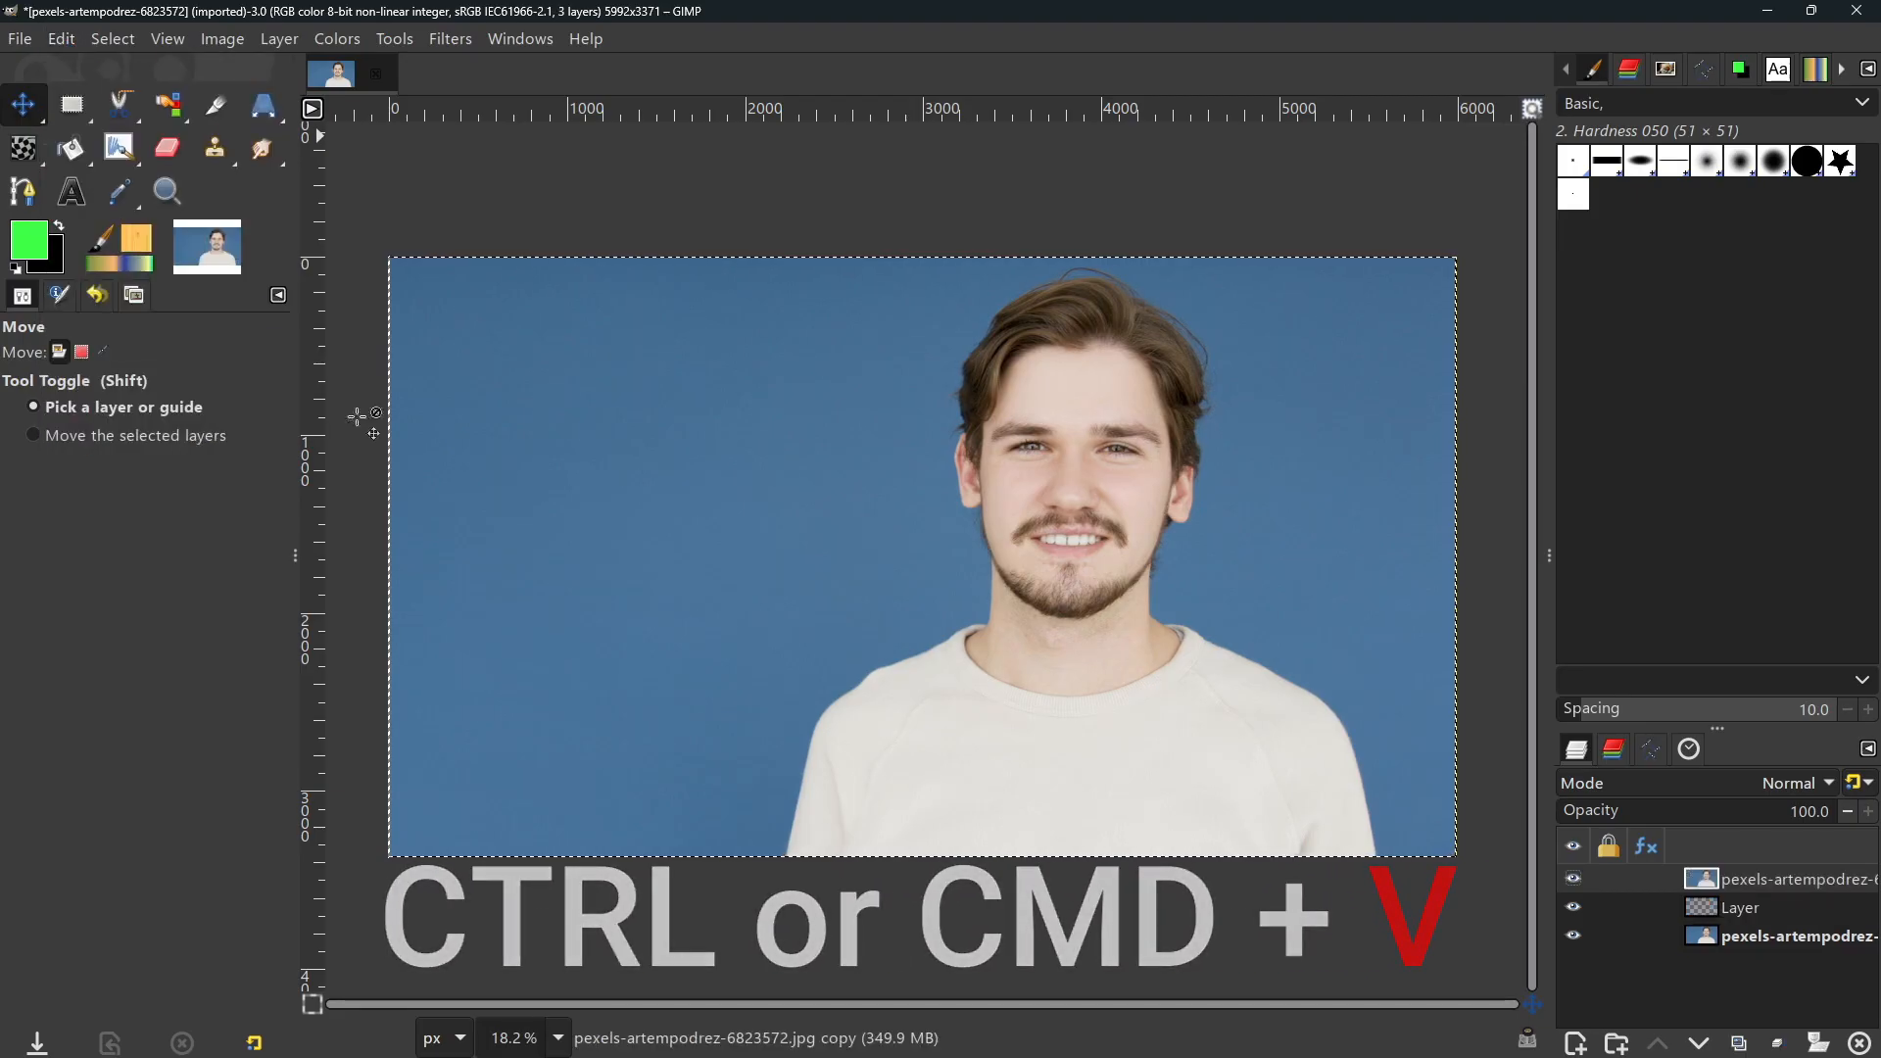
Step: Select the man's white sweater on the pasted layer with Fuzzy Select, and enable feathered edges with a radius of 54.2
{"action": "left_click", "coordinate": [171, 104]}
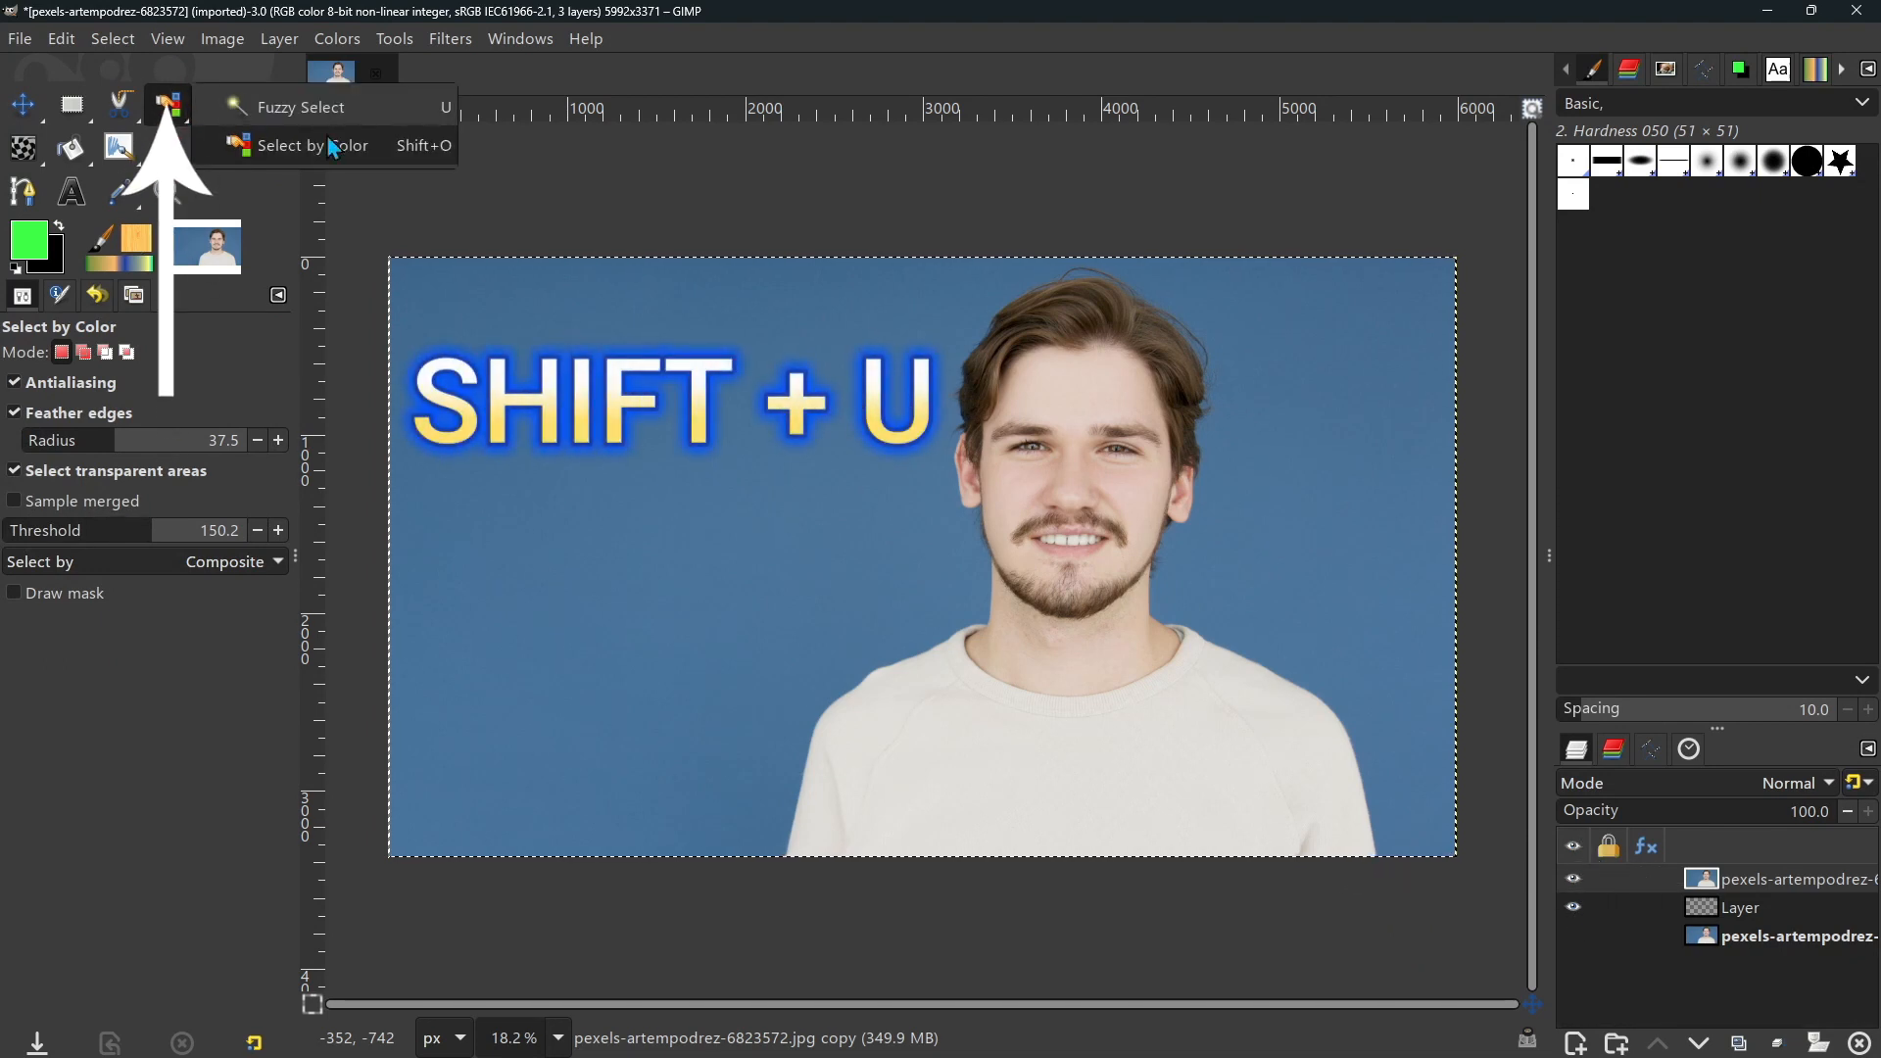
{"action": "left_click", "coordinate": [416, 116]}
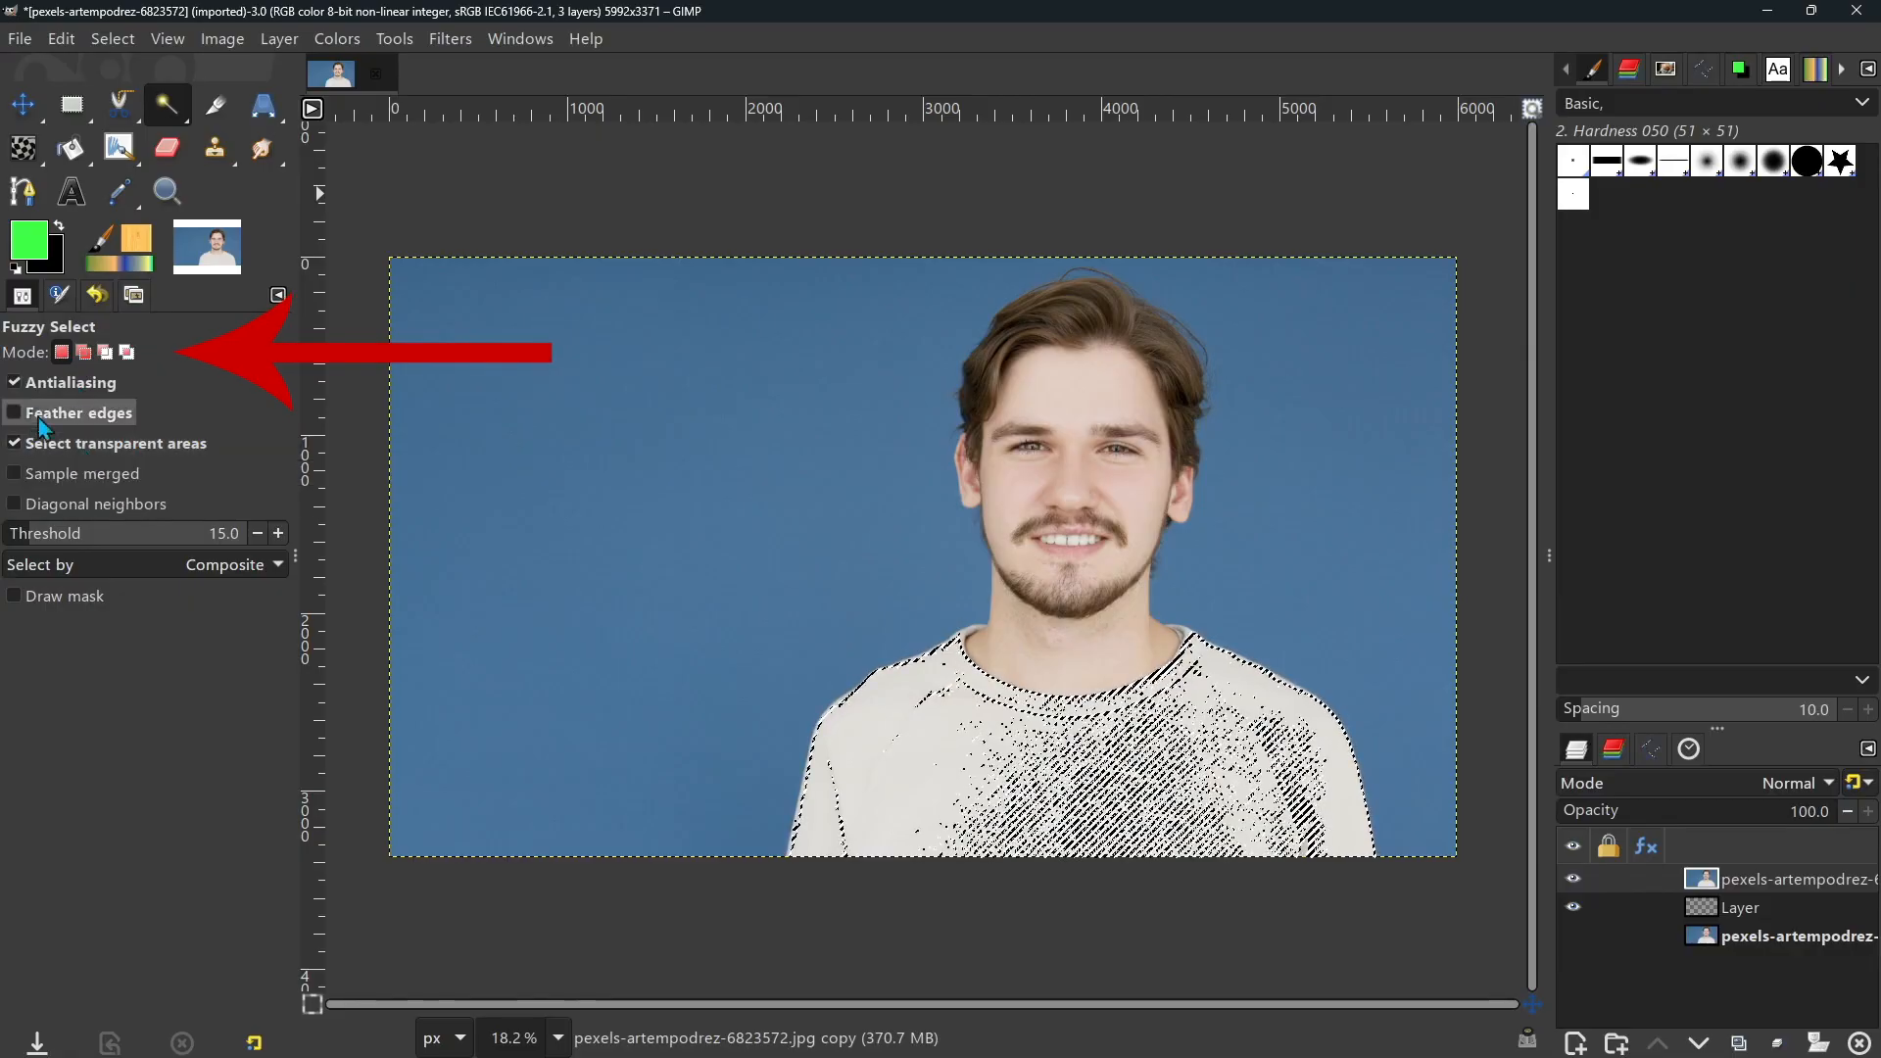
{"action": "left_click", "coordinate": [39, 416]}
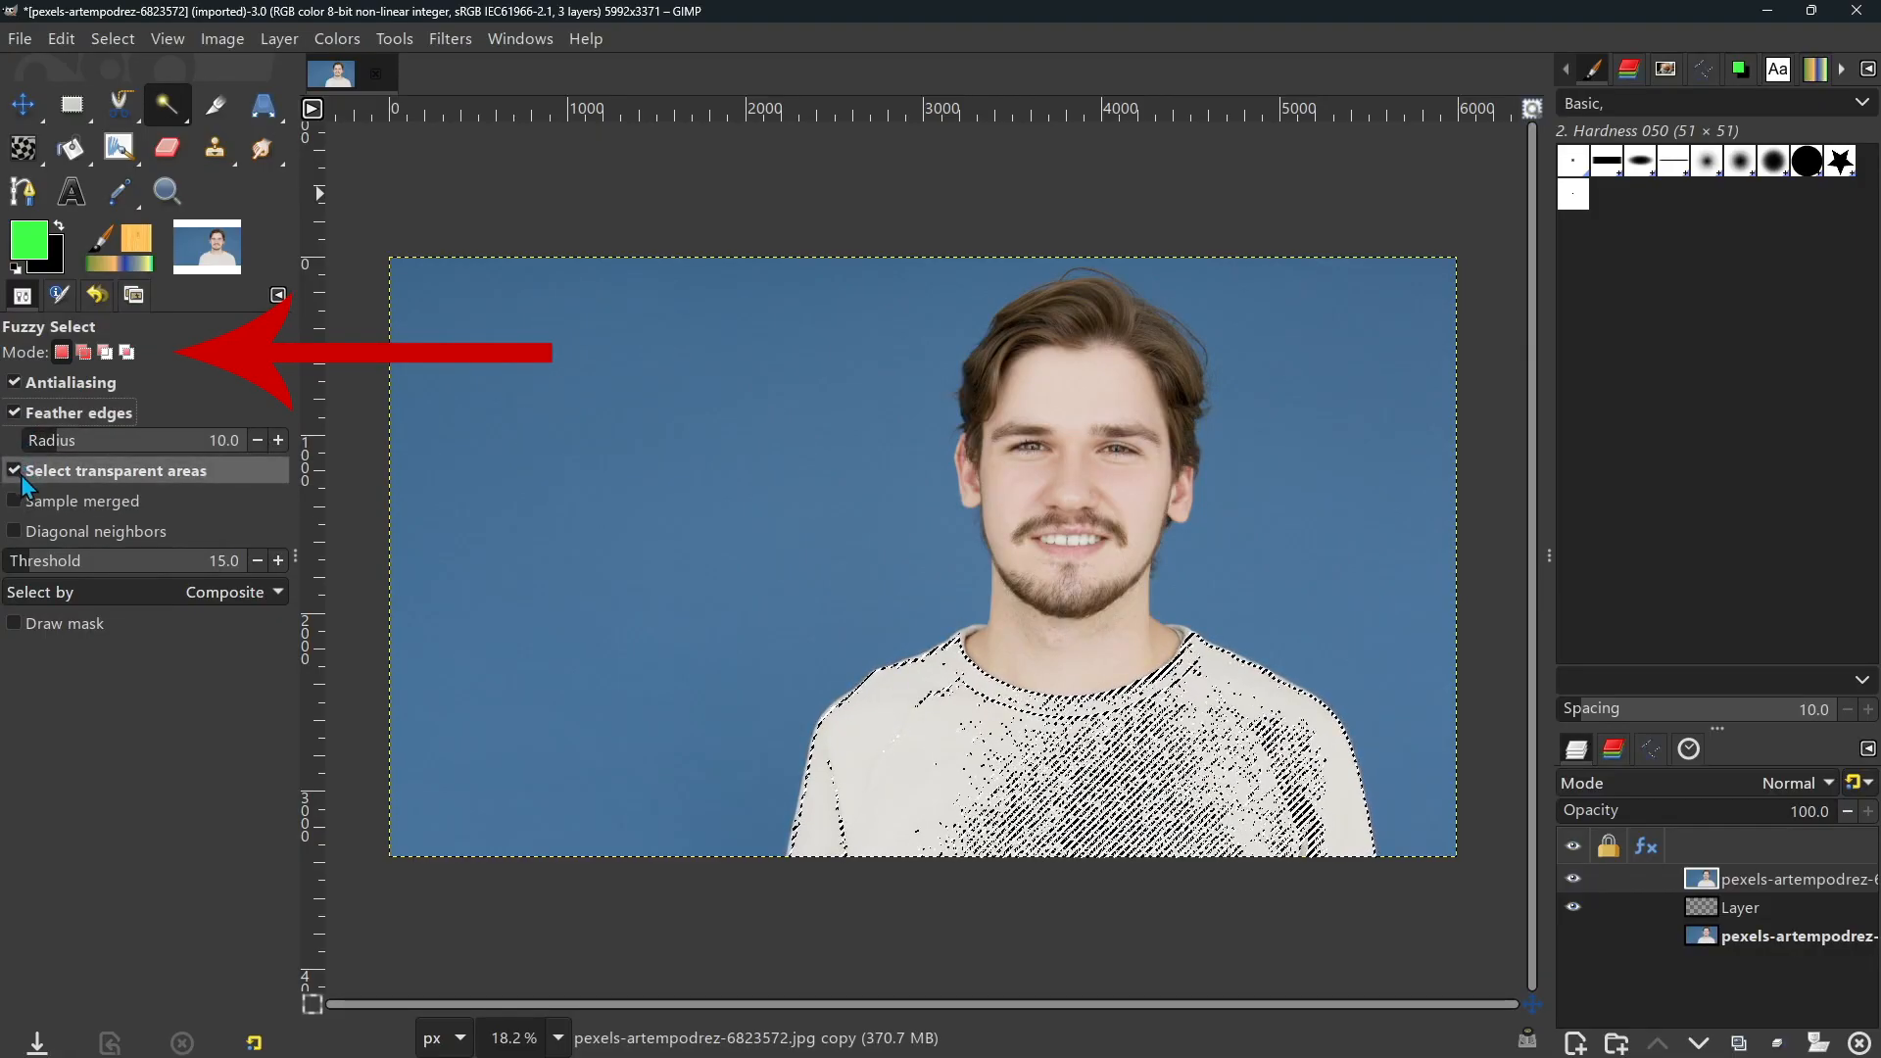
{"action": "mouse_move", "coordinate": [125, 441]}
{"action": "left_mouse_down"}
{"action": "mouse_move", "coordinate": [74, 438]}
{"action": "mouse_move", "coordinate": [149, 440]}
{"action": "left_mouse_up"}
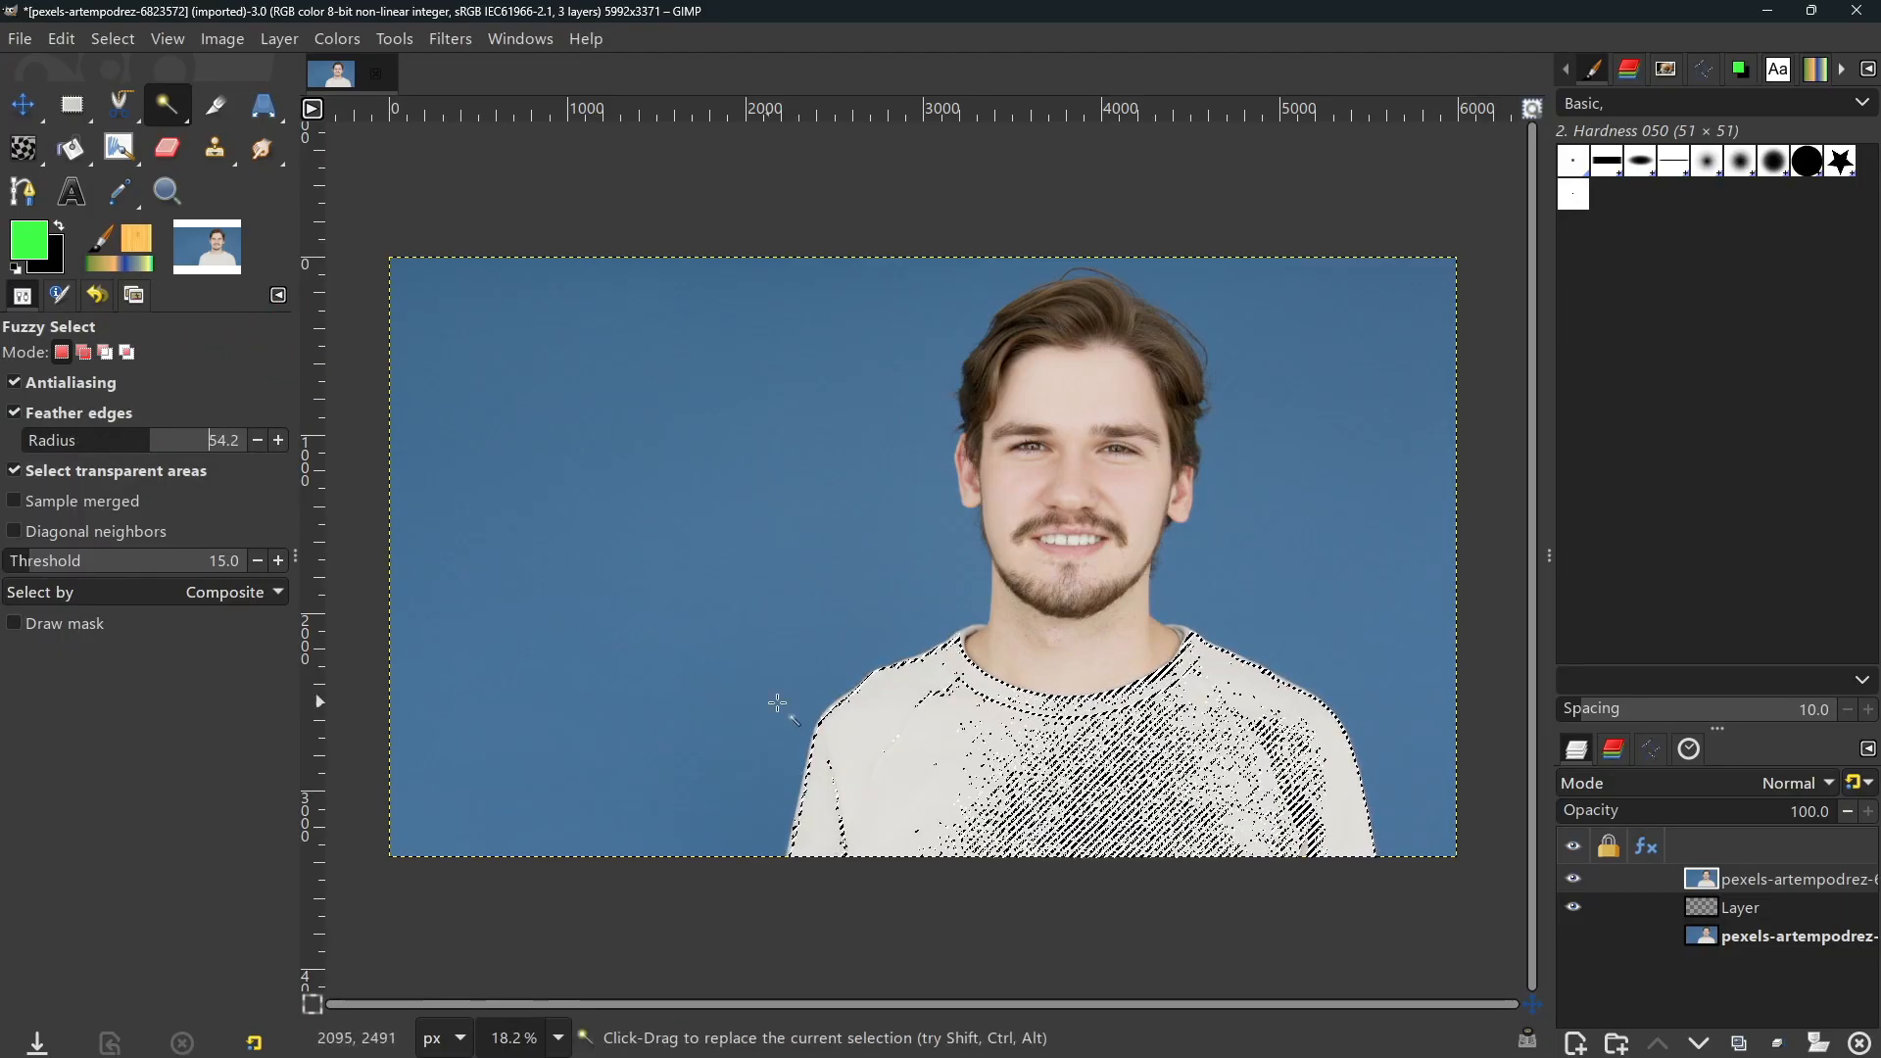
Step: Colorize the selected sweater, sampling dark blue (030222) and red (d50222) before applying black (000000) as the color
{"action": "left_click", "coordinate": [343, 41]}
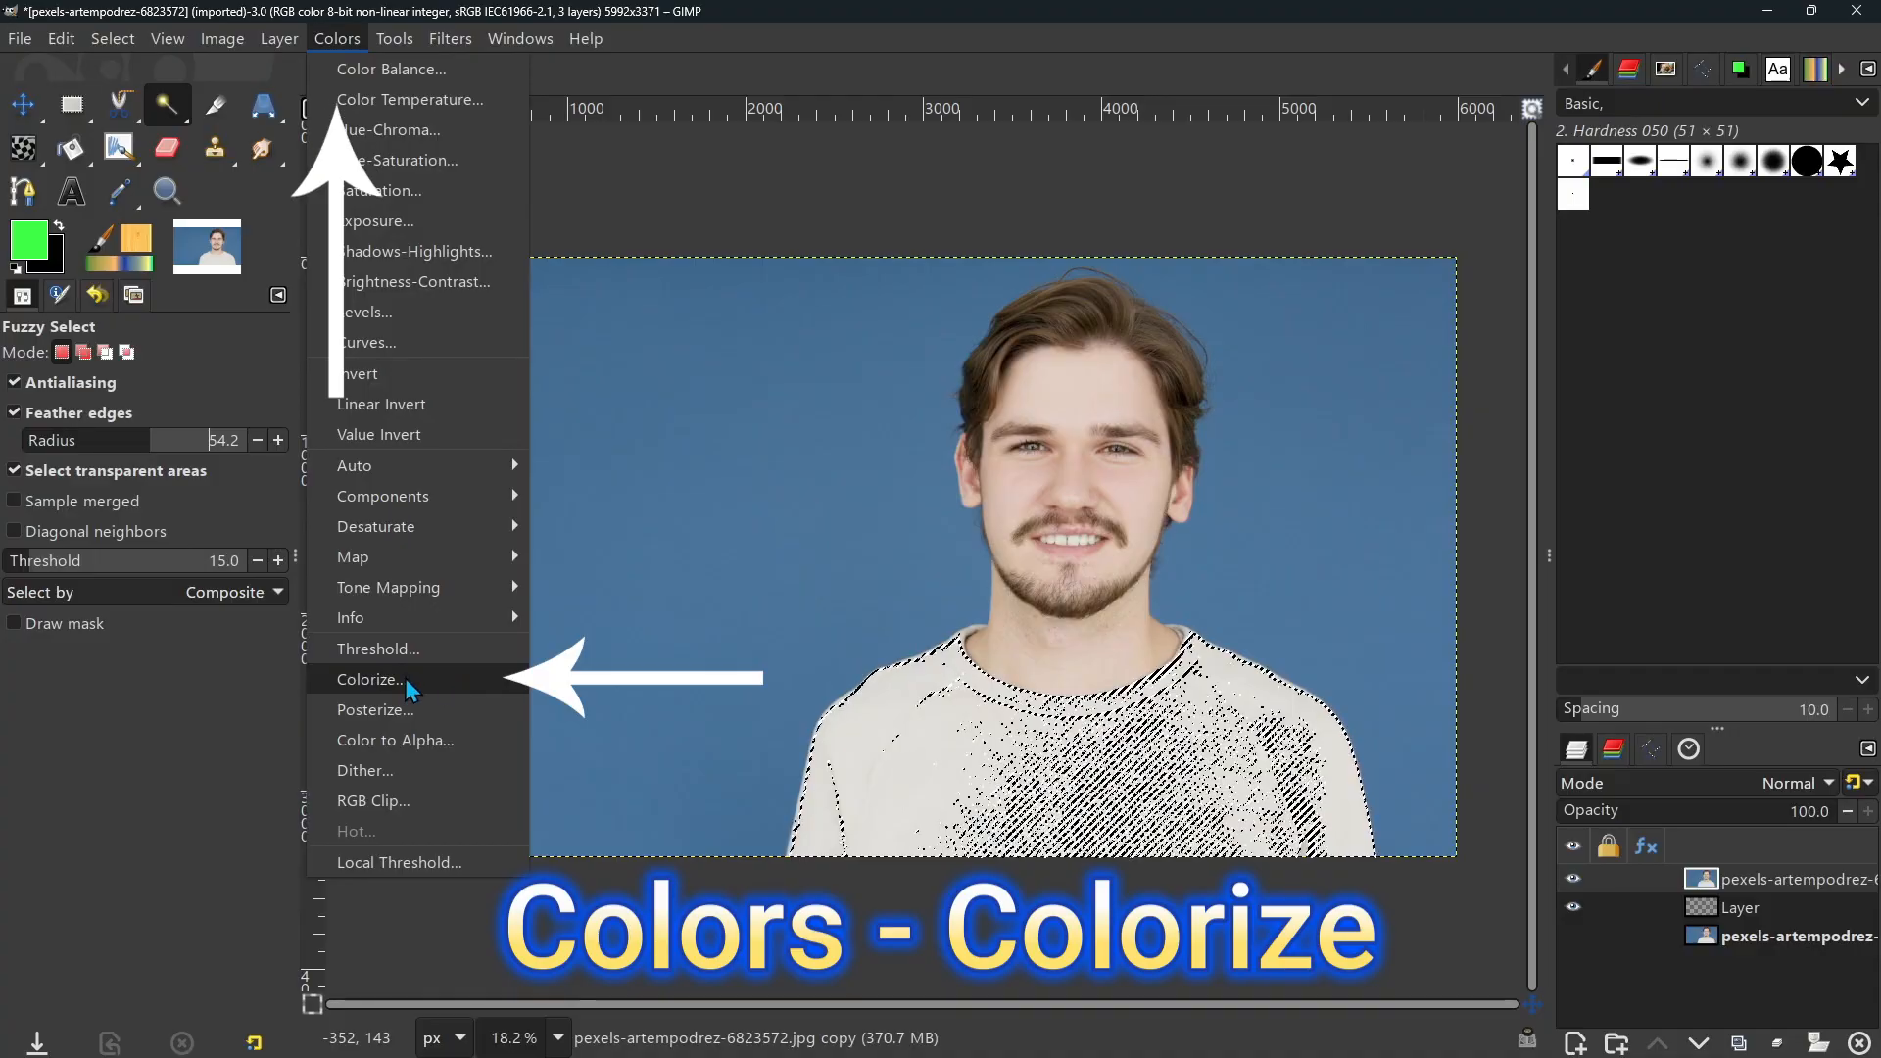
{"action": "left_click", "coordinate": [449, 685]}
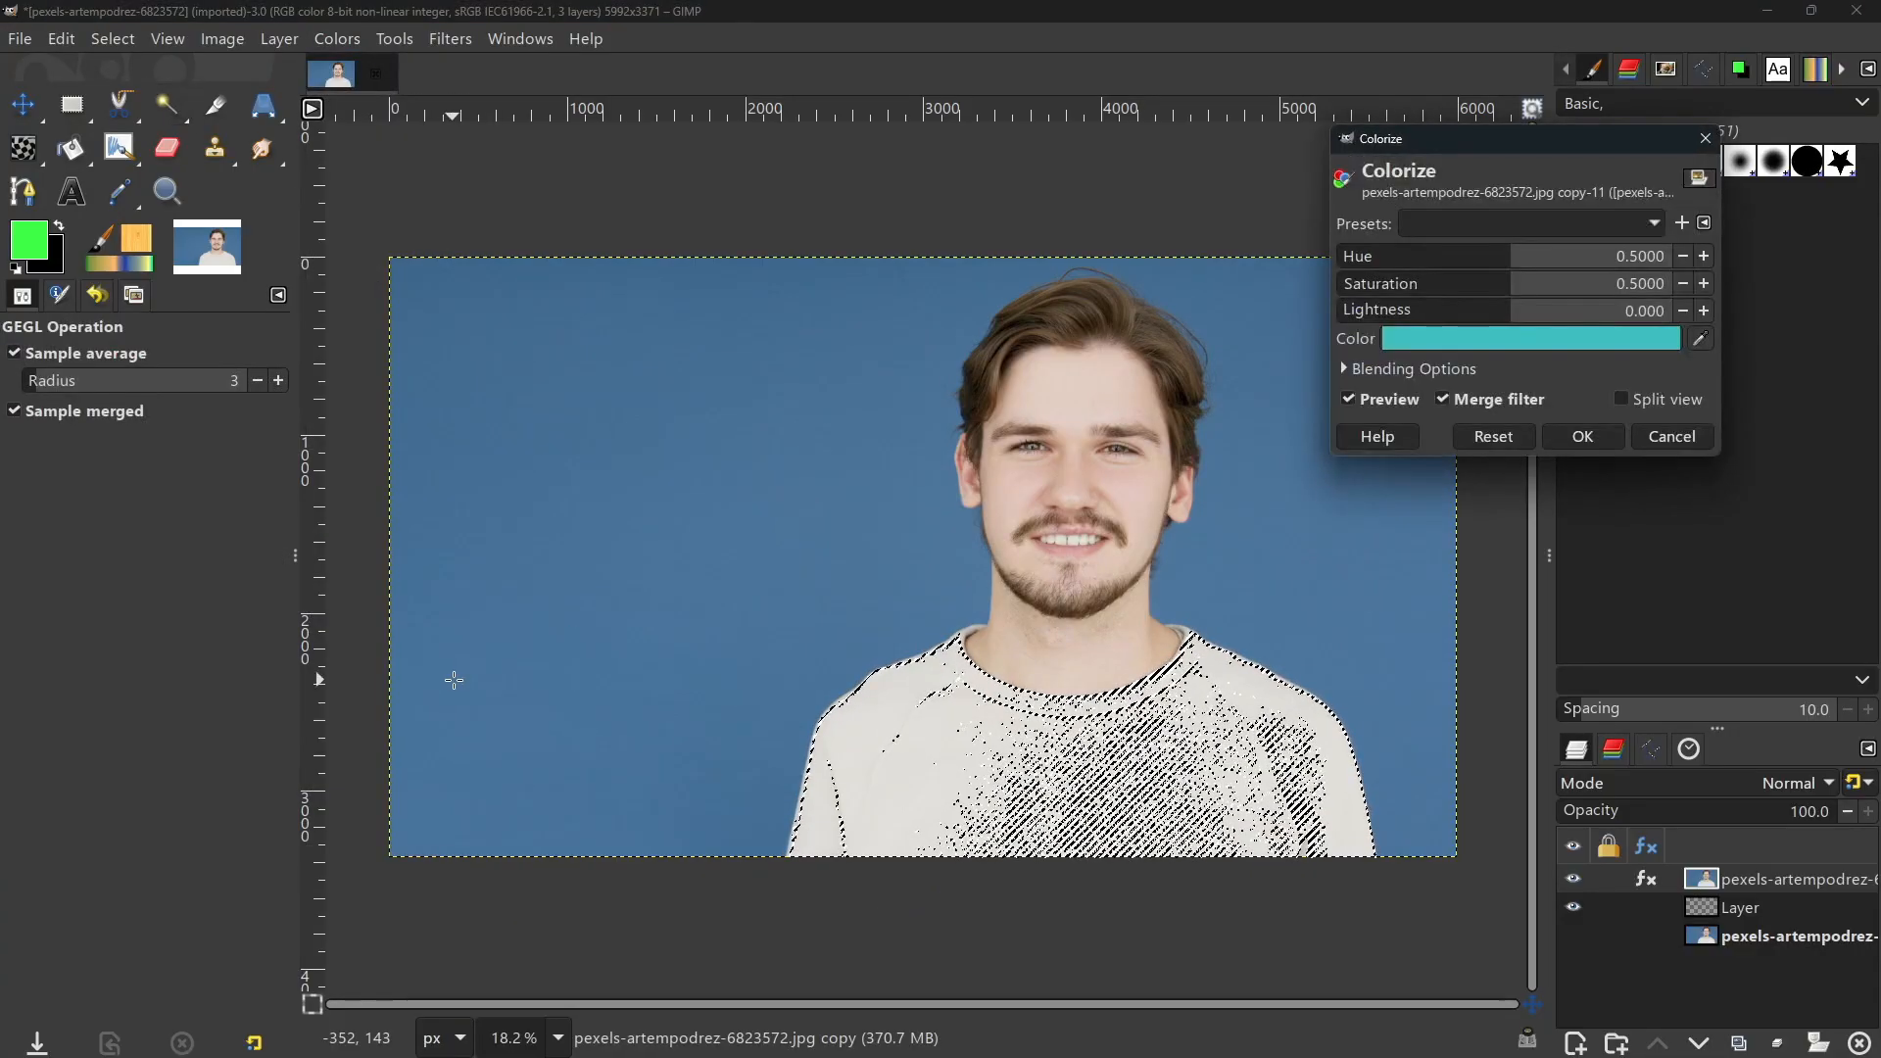
{"action": "left_click", "coordinate": [1561, 344]}
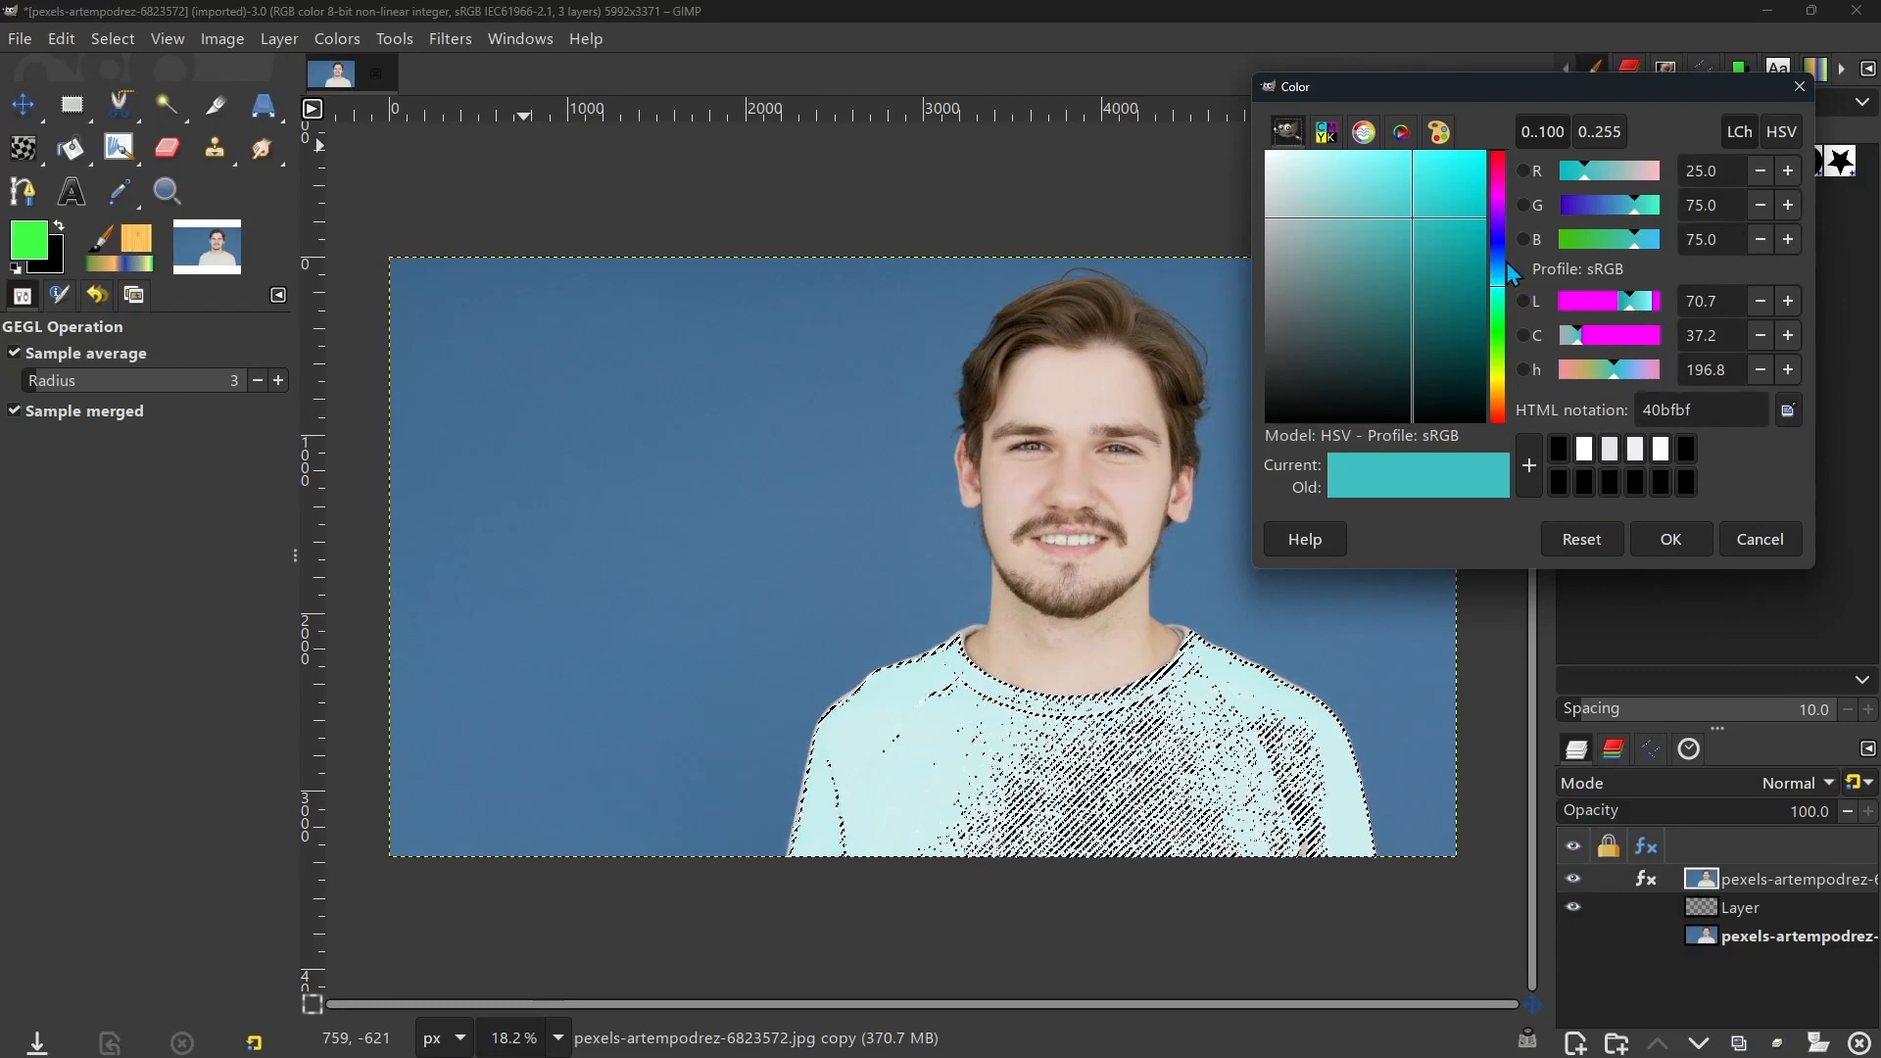
{"action": "left_click", "coordinate": [1497, 243]}
{"action": "left_click", "coordinate": [1471, 388]}
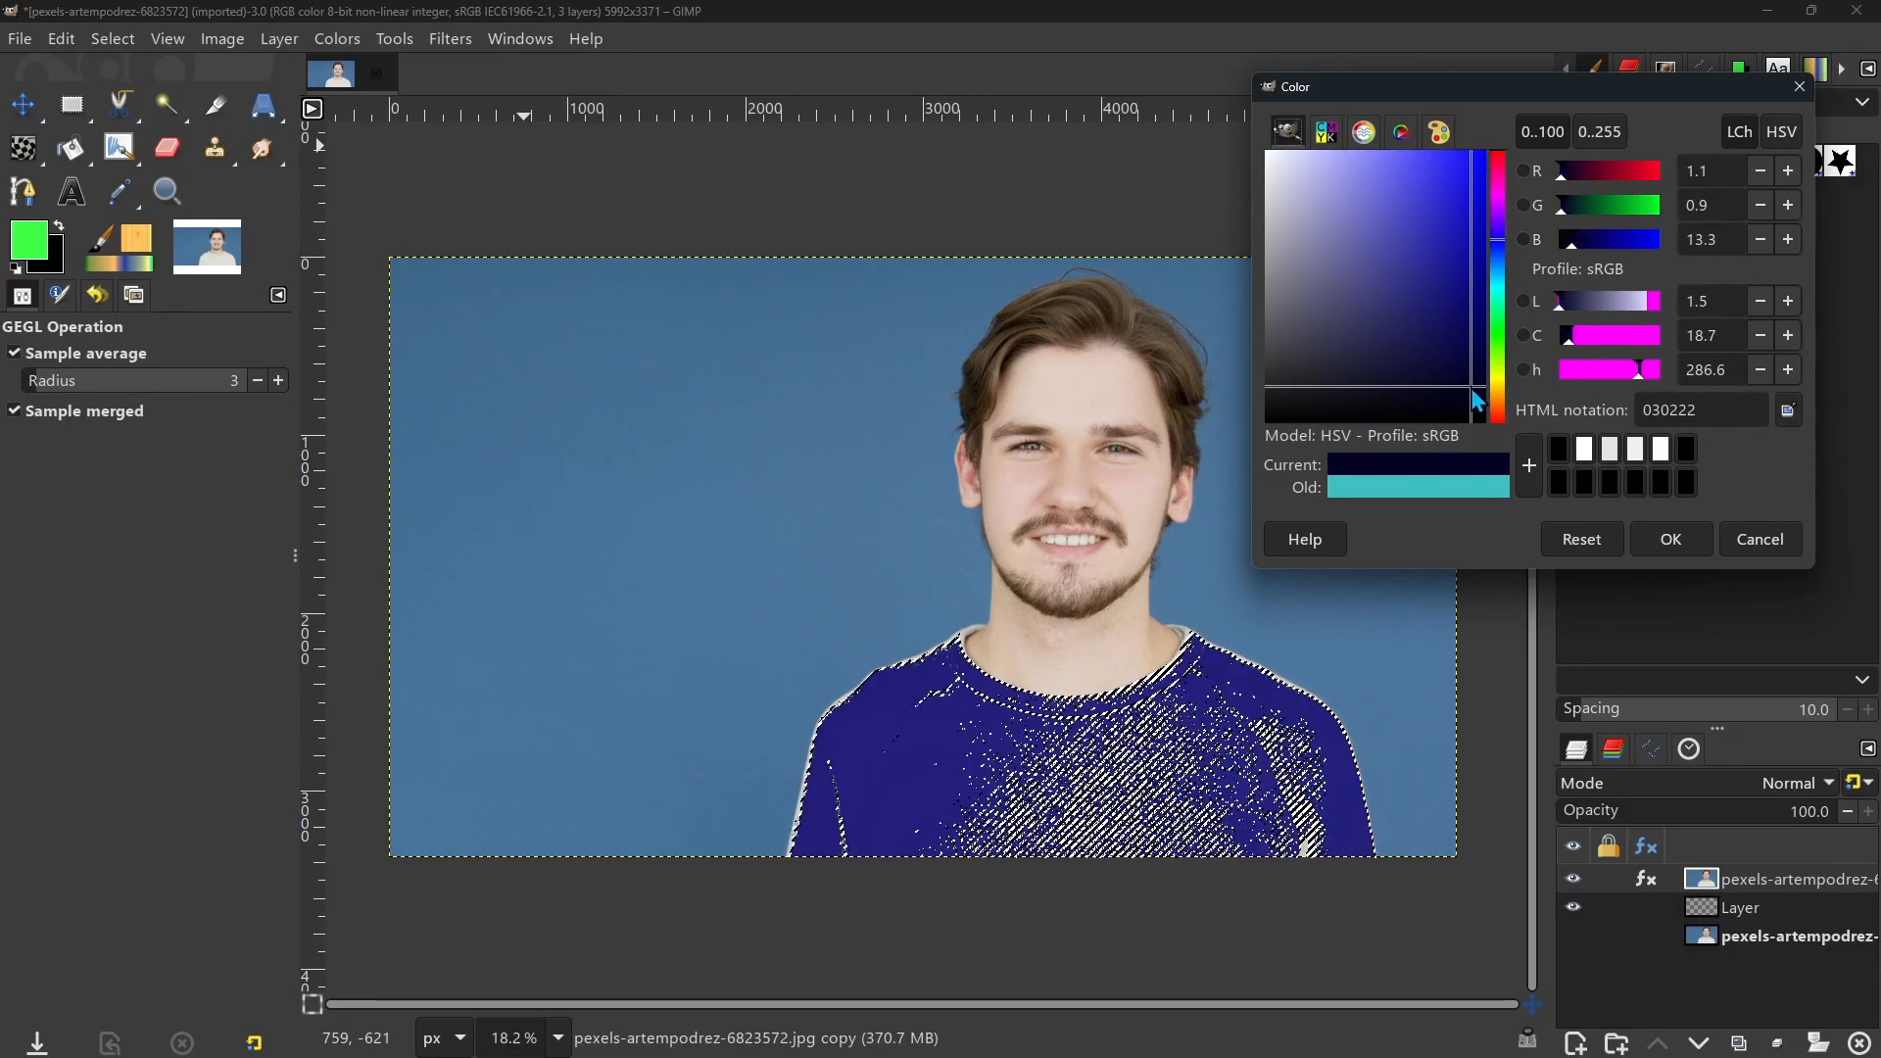
{"action": "left_click", "coordinate": [1648, 182]}
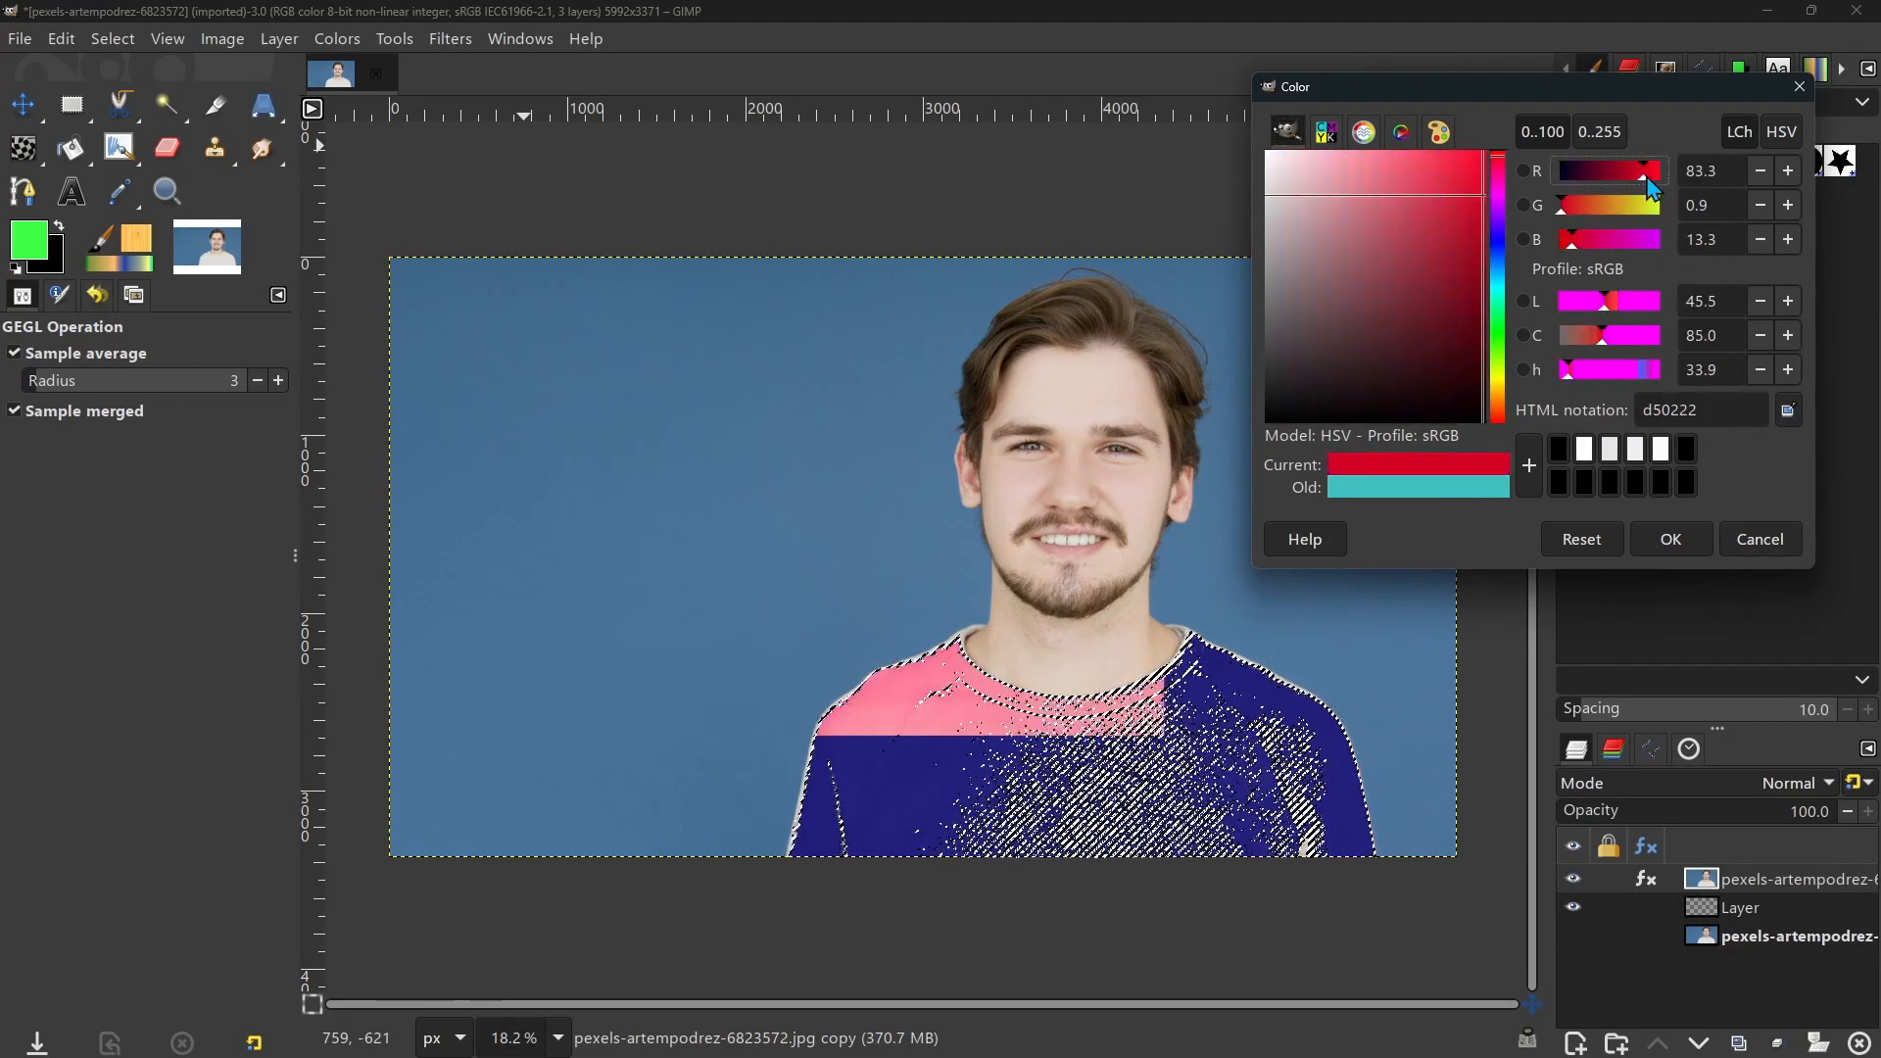
{"action": "left_click", "coordinate": [1462, 317]}
{"action": "left_click_drag", "start_coordinate": [1470, 331], "coordinate": [1490, 437]}
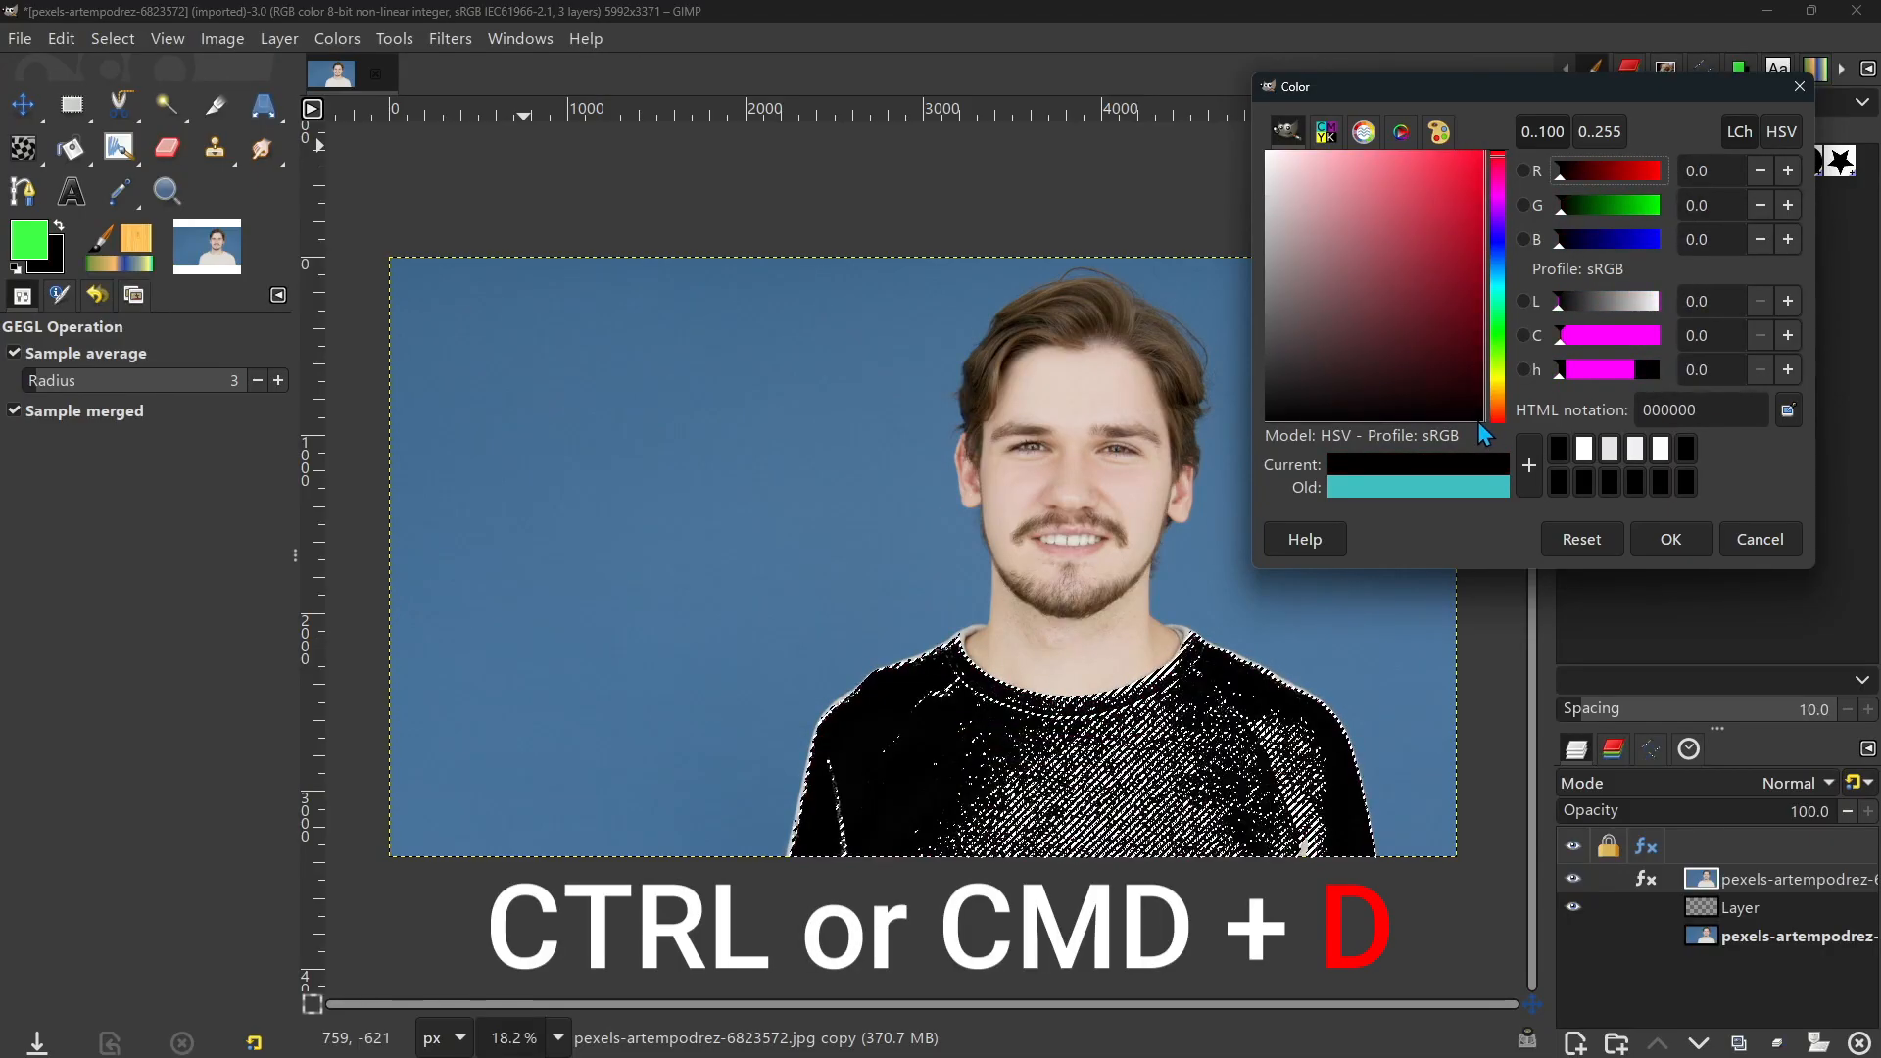
{"action": "left_click", "coordinate": [1671, 539]}
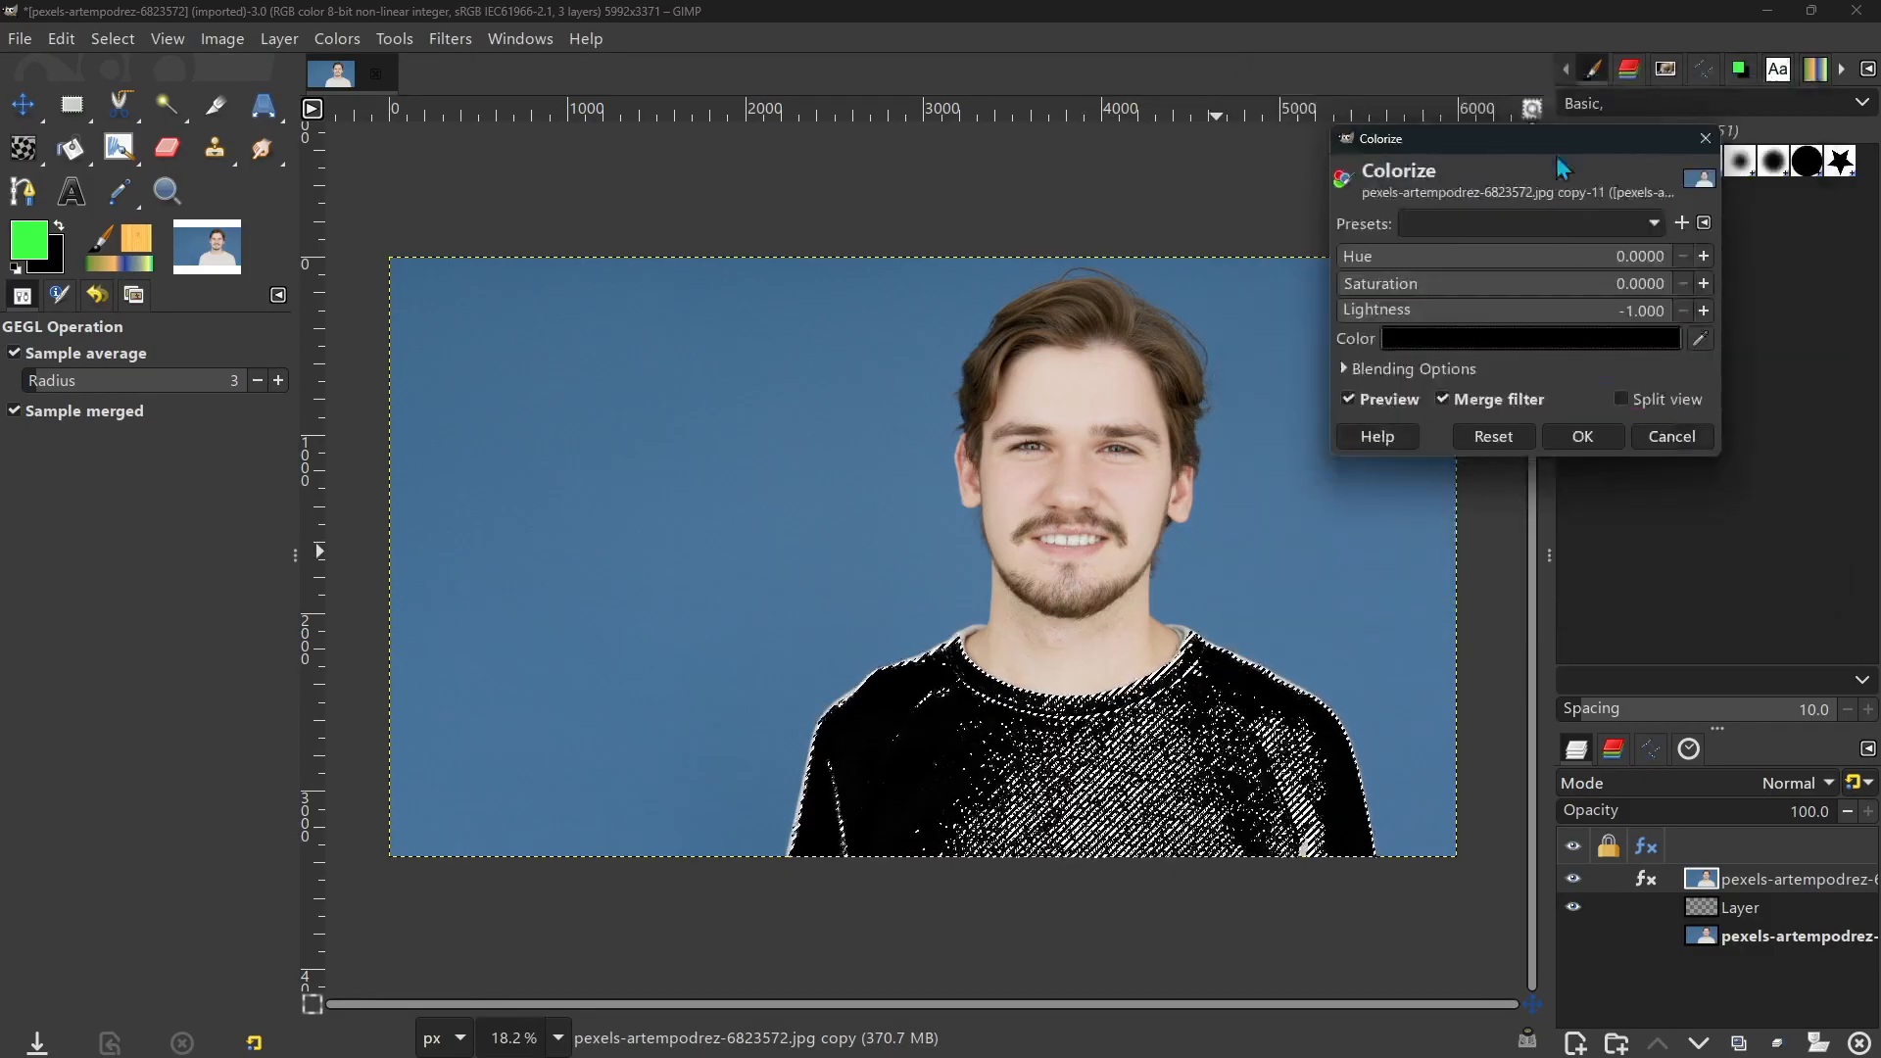
Step: Move the Colorize dialog over the empty blue background and adjust its saturation and lightness for the sweater
{"action": "left_click_drag", "start_coordinate": [1550, 152], "coordinate": [553, 270]}
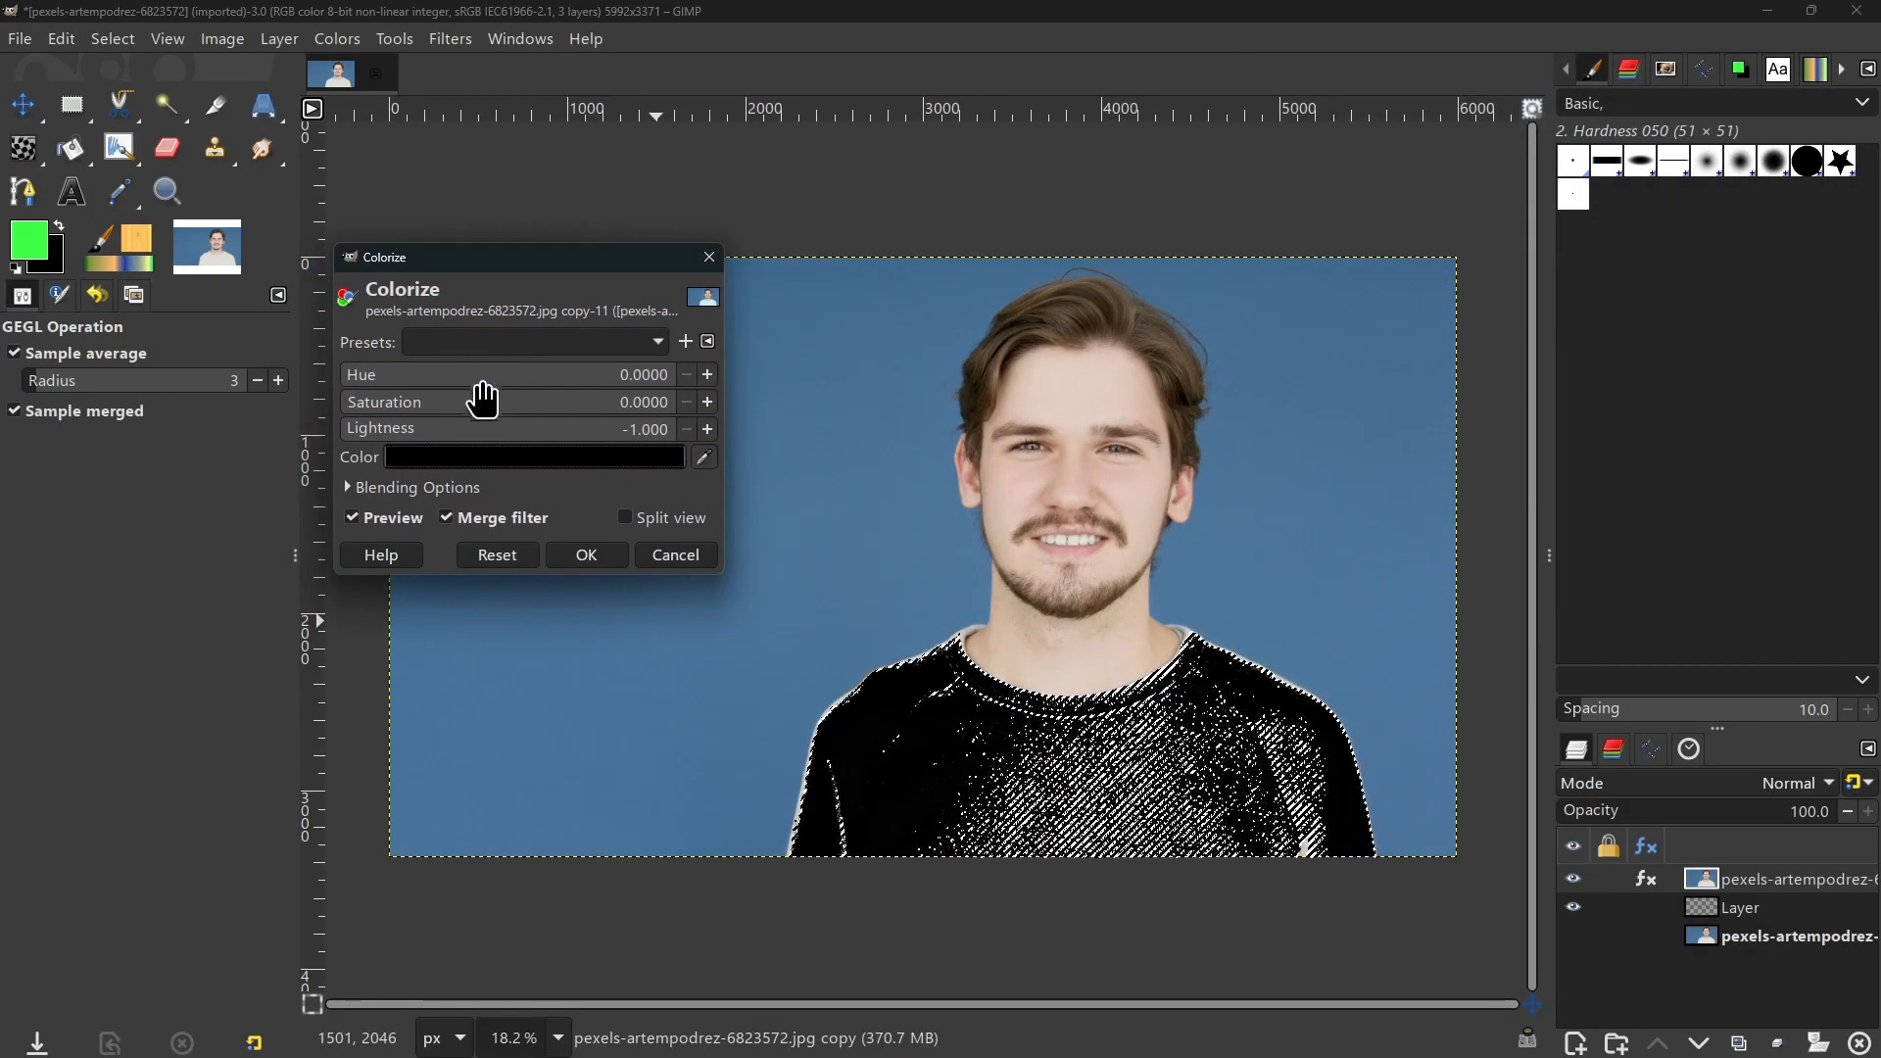
{"action": "left_click_drag", "start_coordinate": [466, 410], "coordinate": [545, 436]}
{"action": "left_click", "coordinate": [509, 434]}
{"action": "key", "text": "u"}
{"action": "key", "text": "shift"}
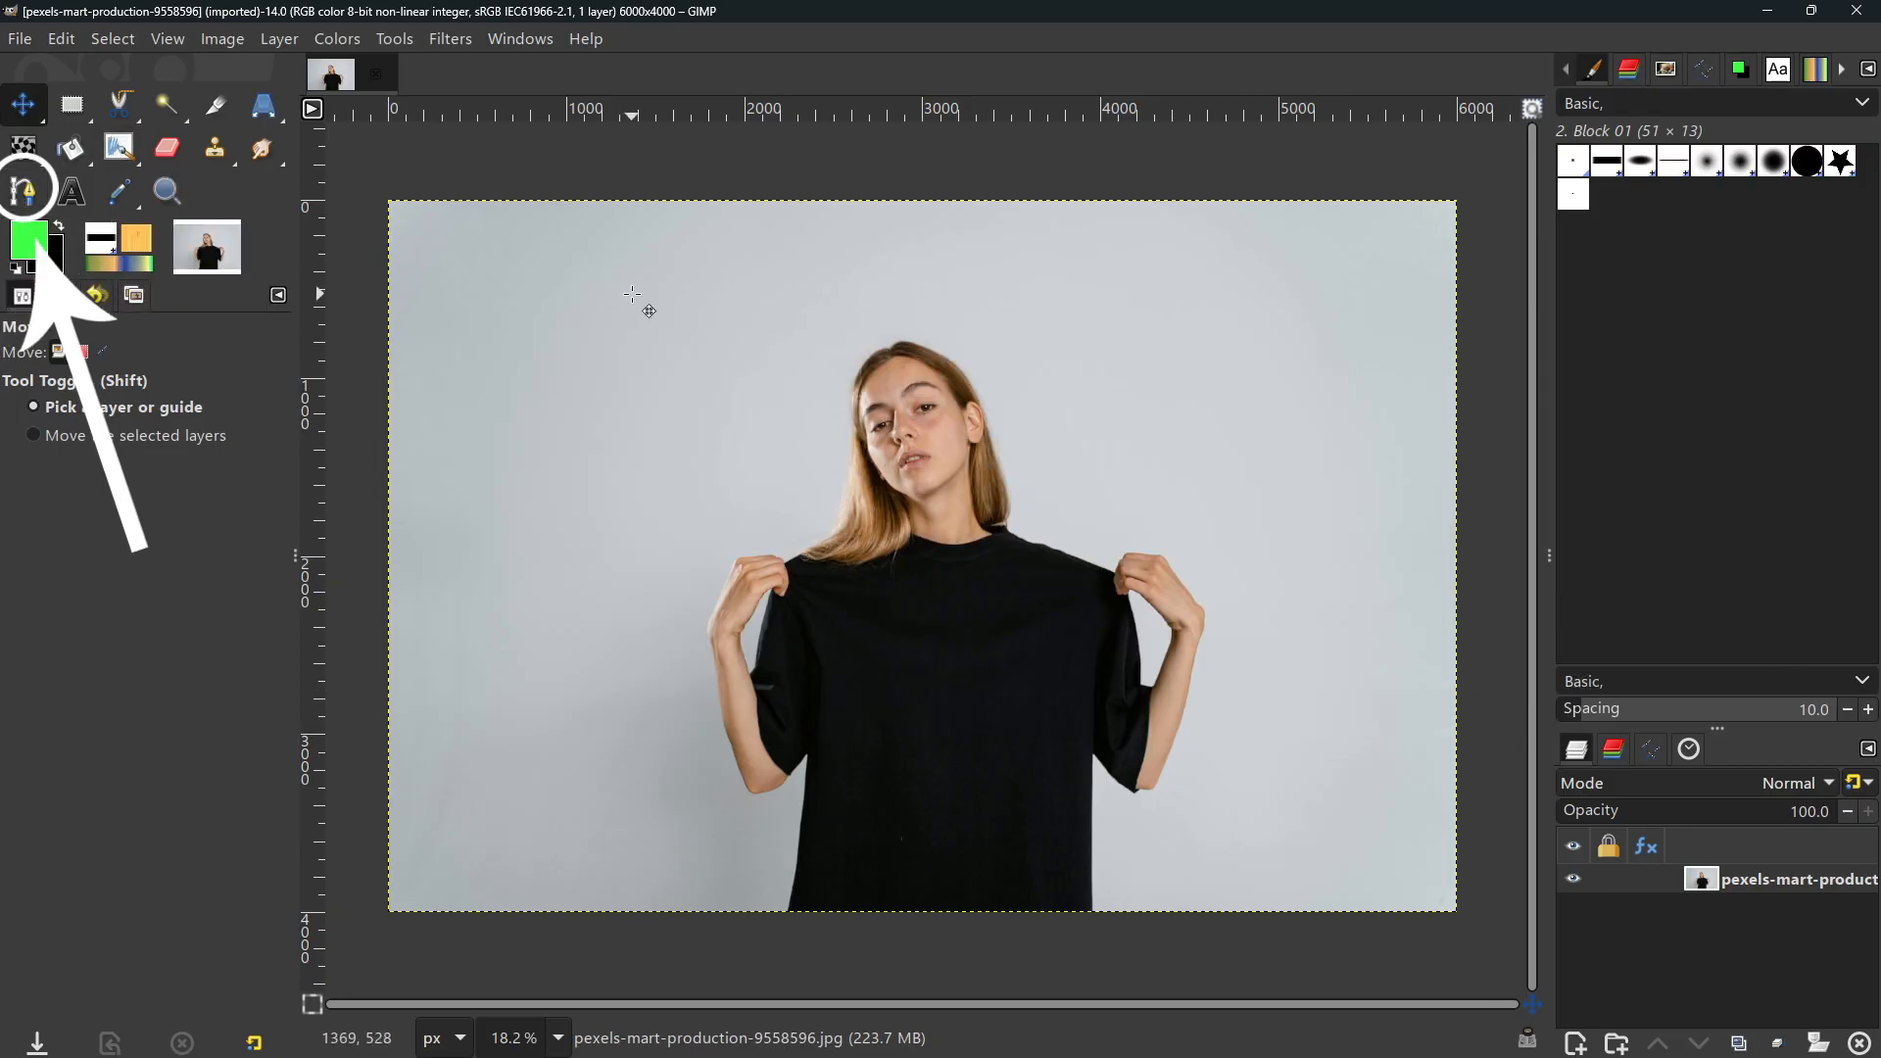
Step: Start a Scissors Select outline of the black T-shirt at the hair-covered shoulder, following the sleeve and side down to the hem
{"action": "key", "text": "i"}
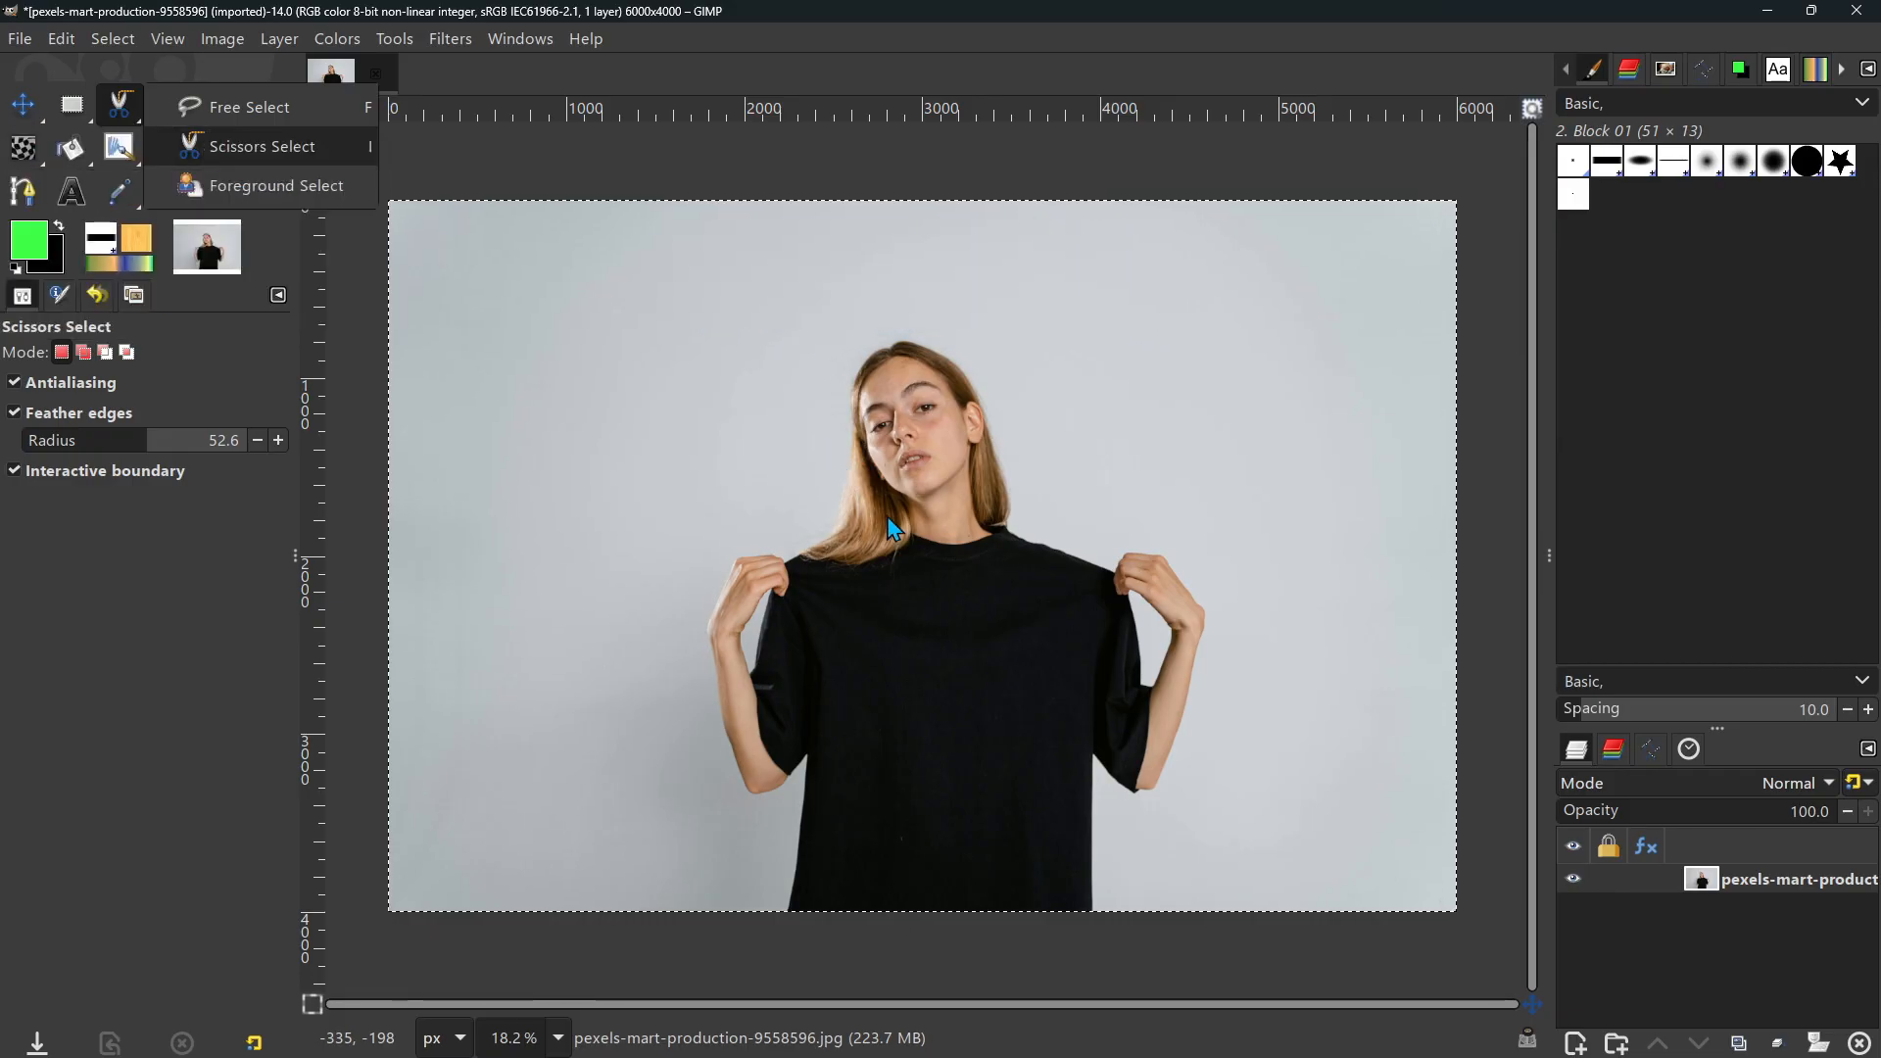
{"action": "scroll", "coordinate": [879, 425], "scroll_direction": "up", "scroll_amount": 1}
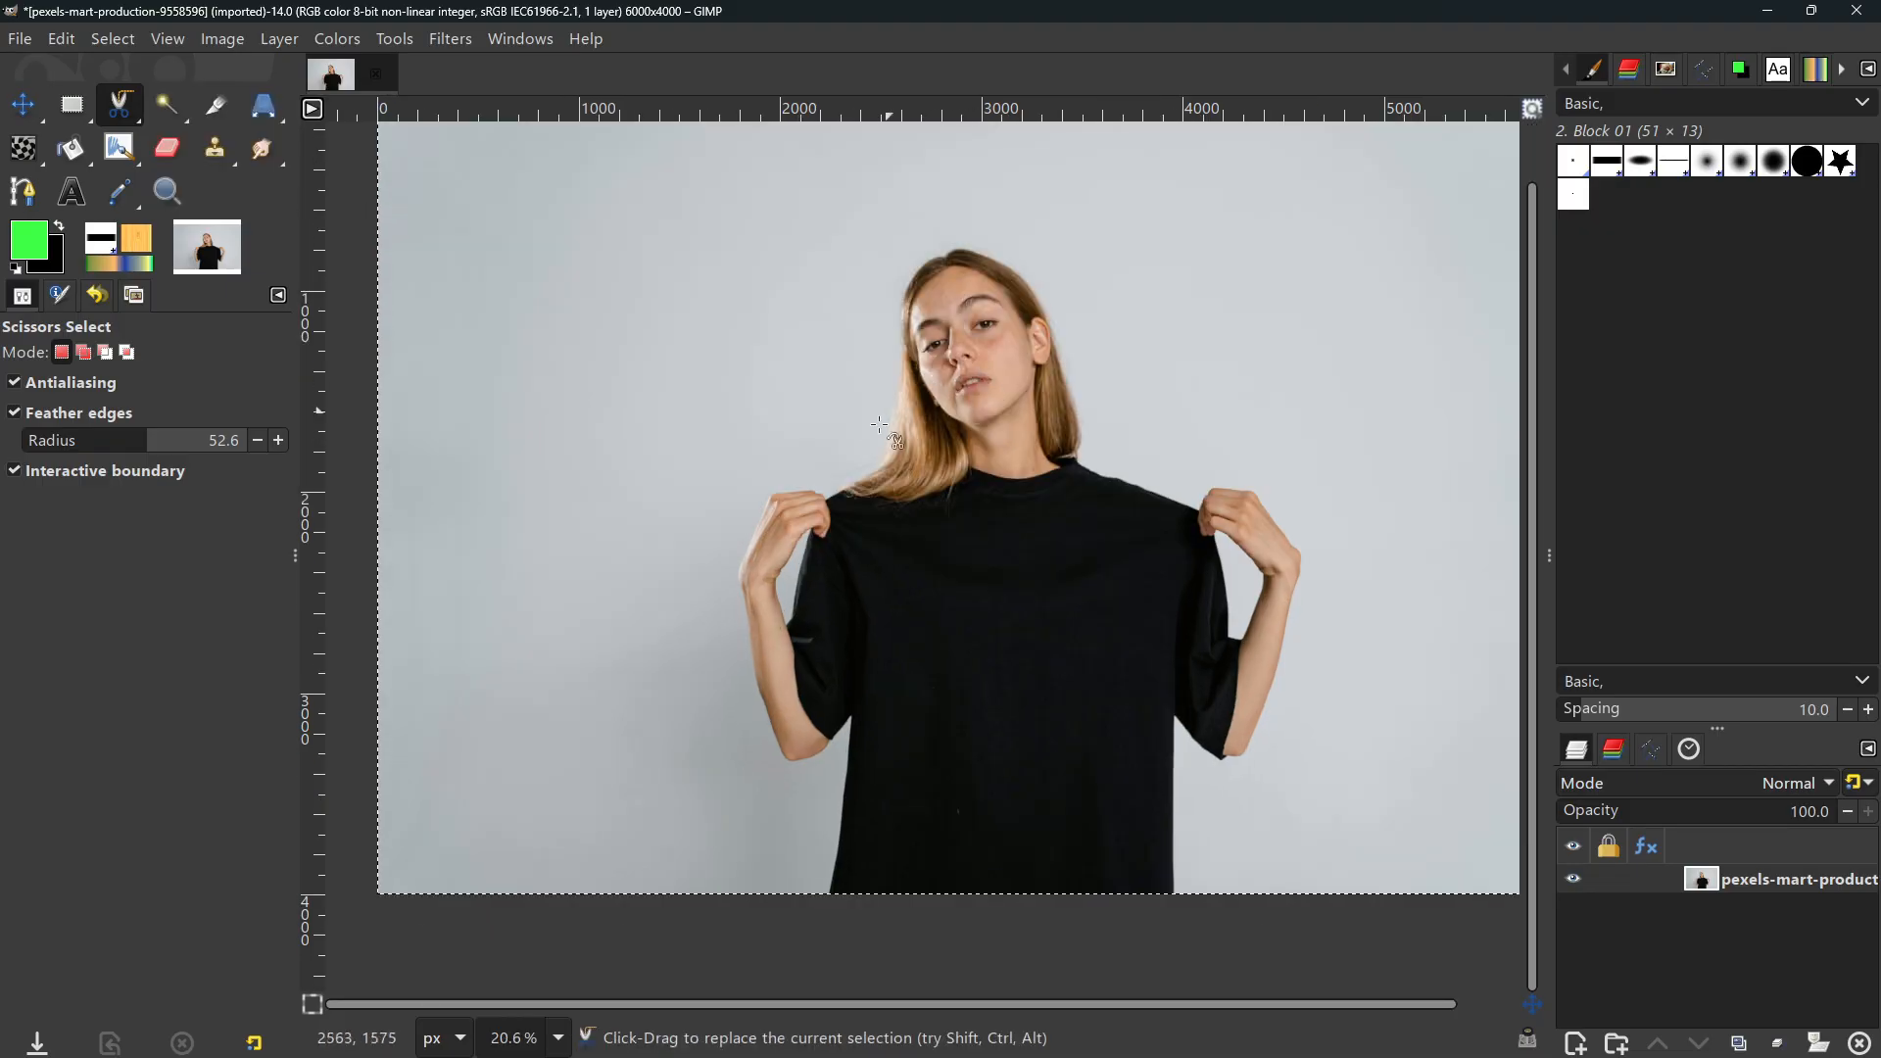
{"action": "left_click", "coordinate": [849, 486]}
{"action": "left_click", "coordinate": [825, 500]}
{"action": "left_click", "coordinate": [827, 537]}
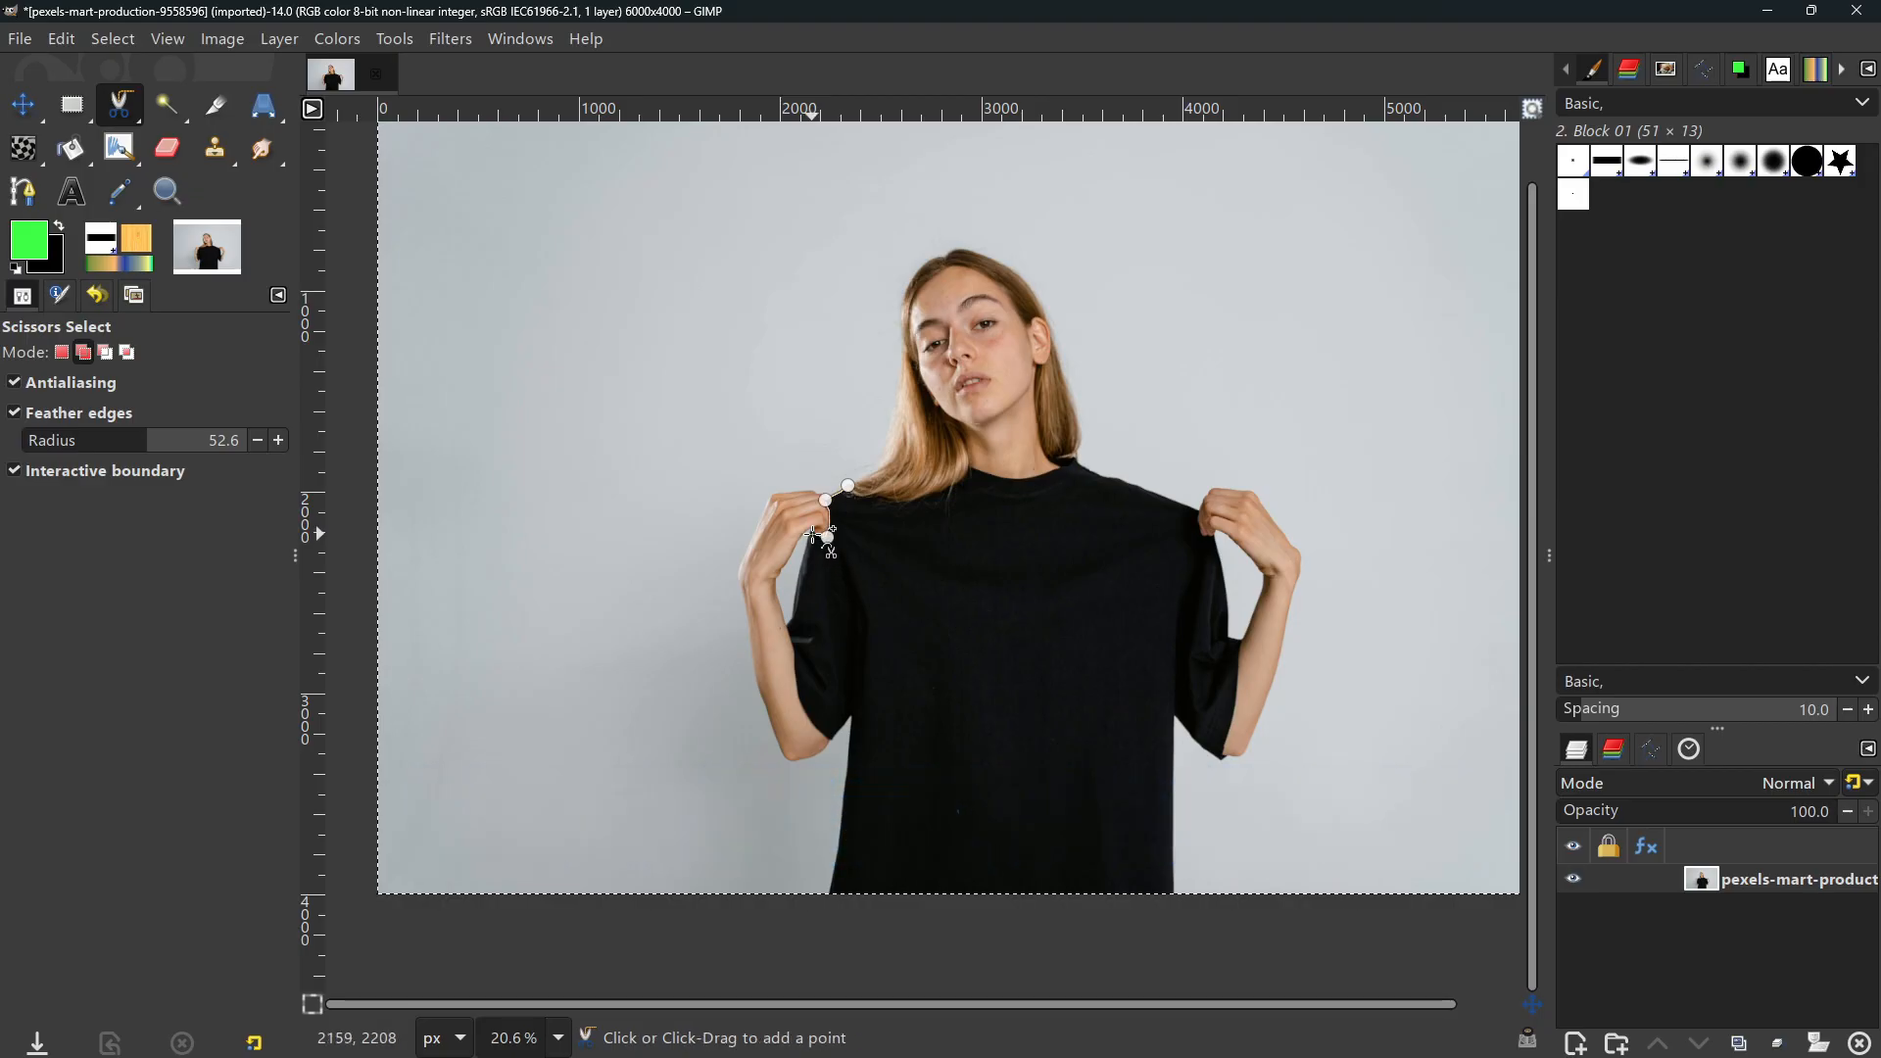
{"action": "left_click", "coordinate": [787, 626]}
{"action": "left_click", "coordinate": [830, 735]}
{"action": "left_click", "coordinate": [852, 716]}
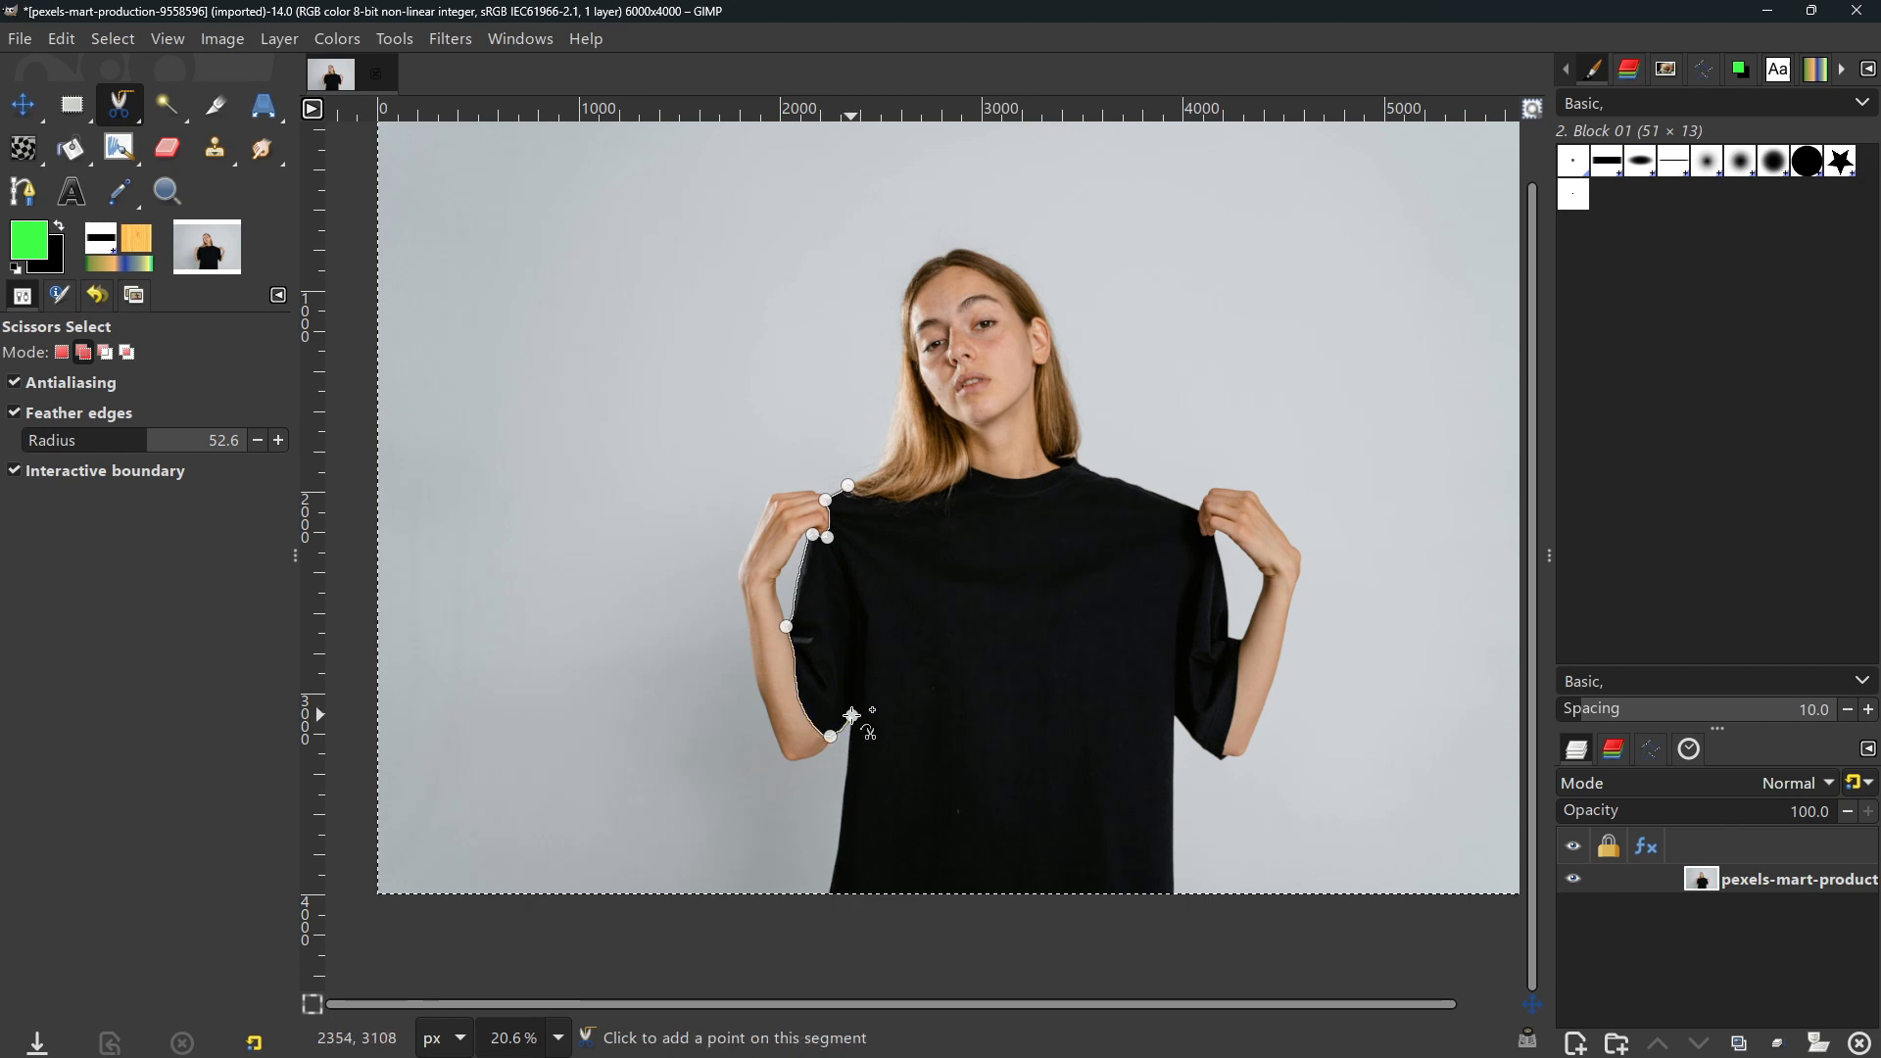
{"action": "left_click", "coordinate": [828, 893]}
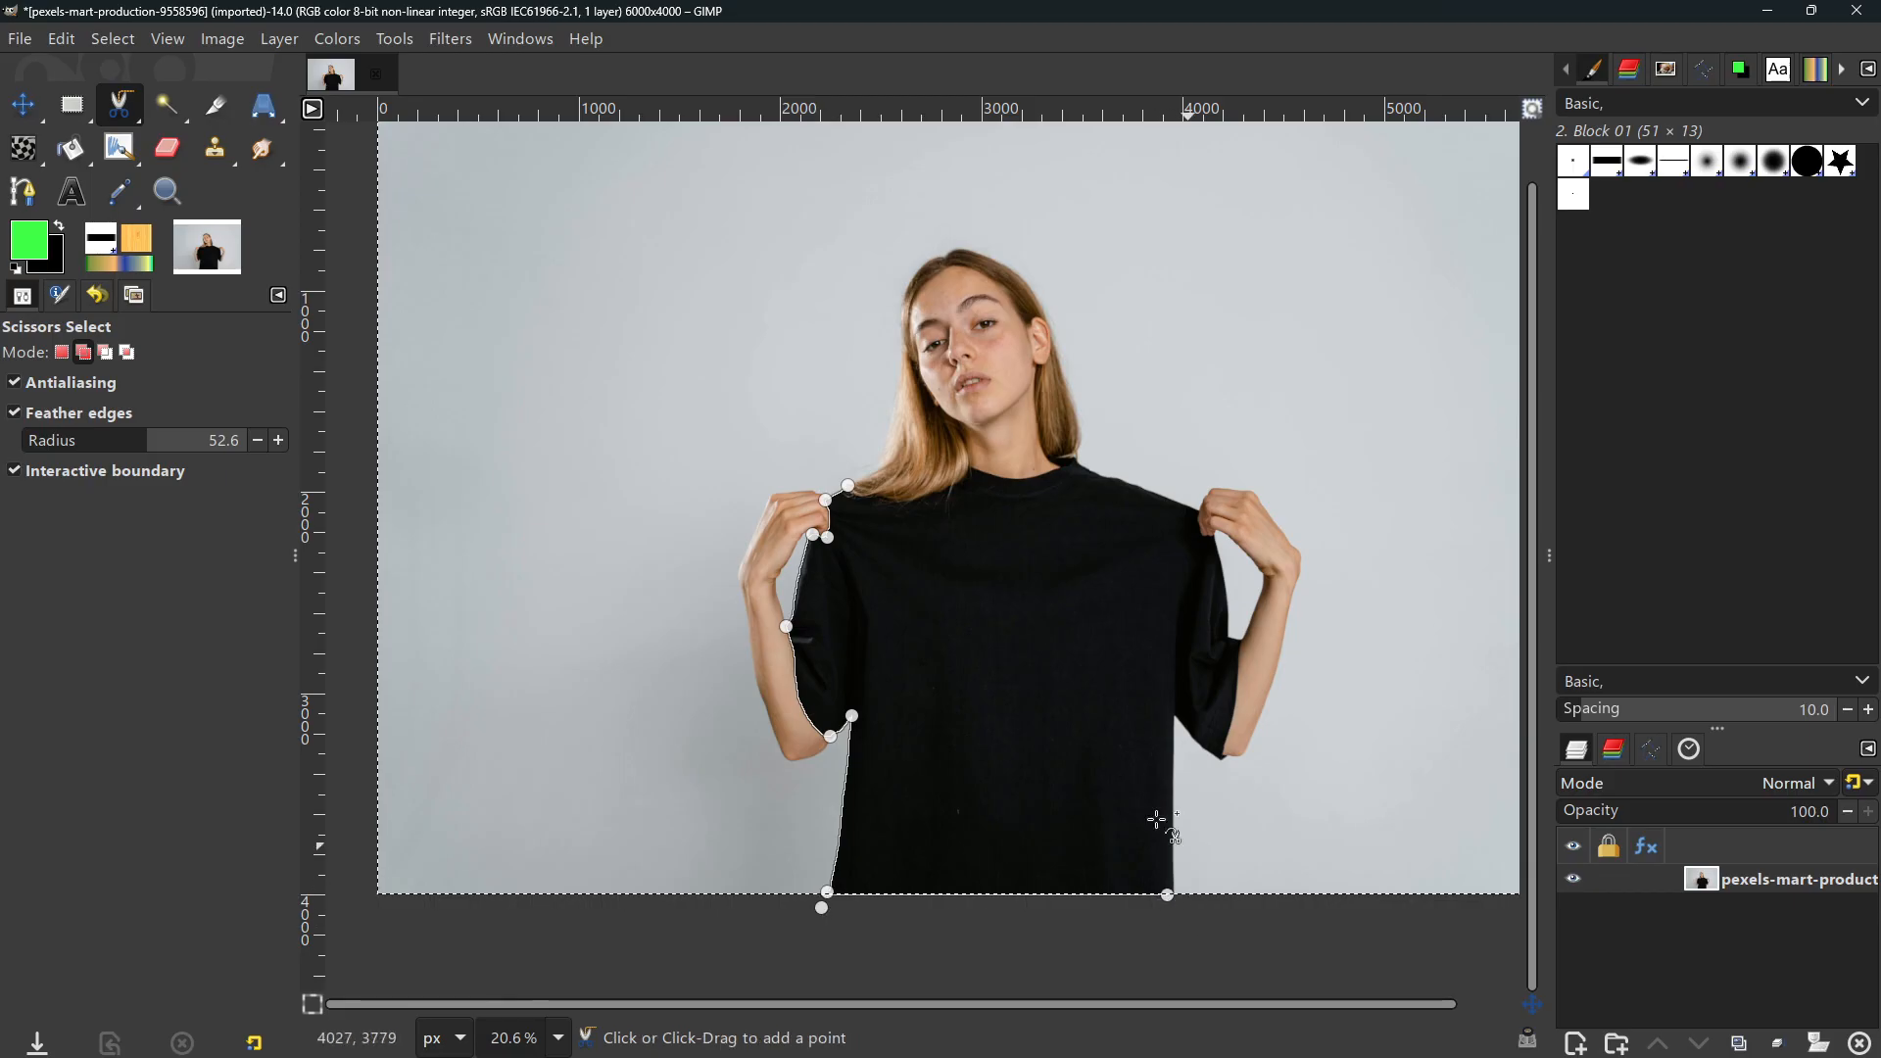
Step: Continue the scissors outline across the T-shirt's hem, up the opposite side and around that sleeve to the gripping hand
{"action": "left_click", "coordinate": [1175, 892]}
{"action": "left_click", "coordinate": [1174, 709]}
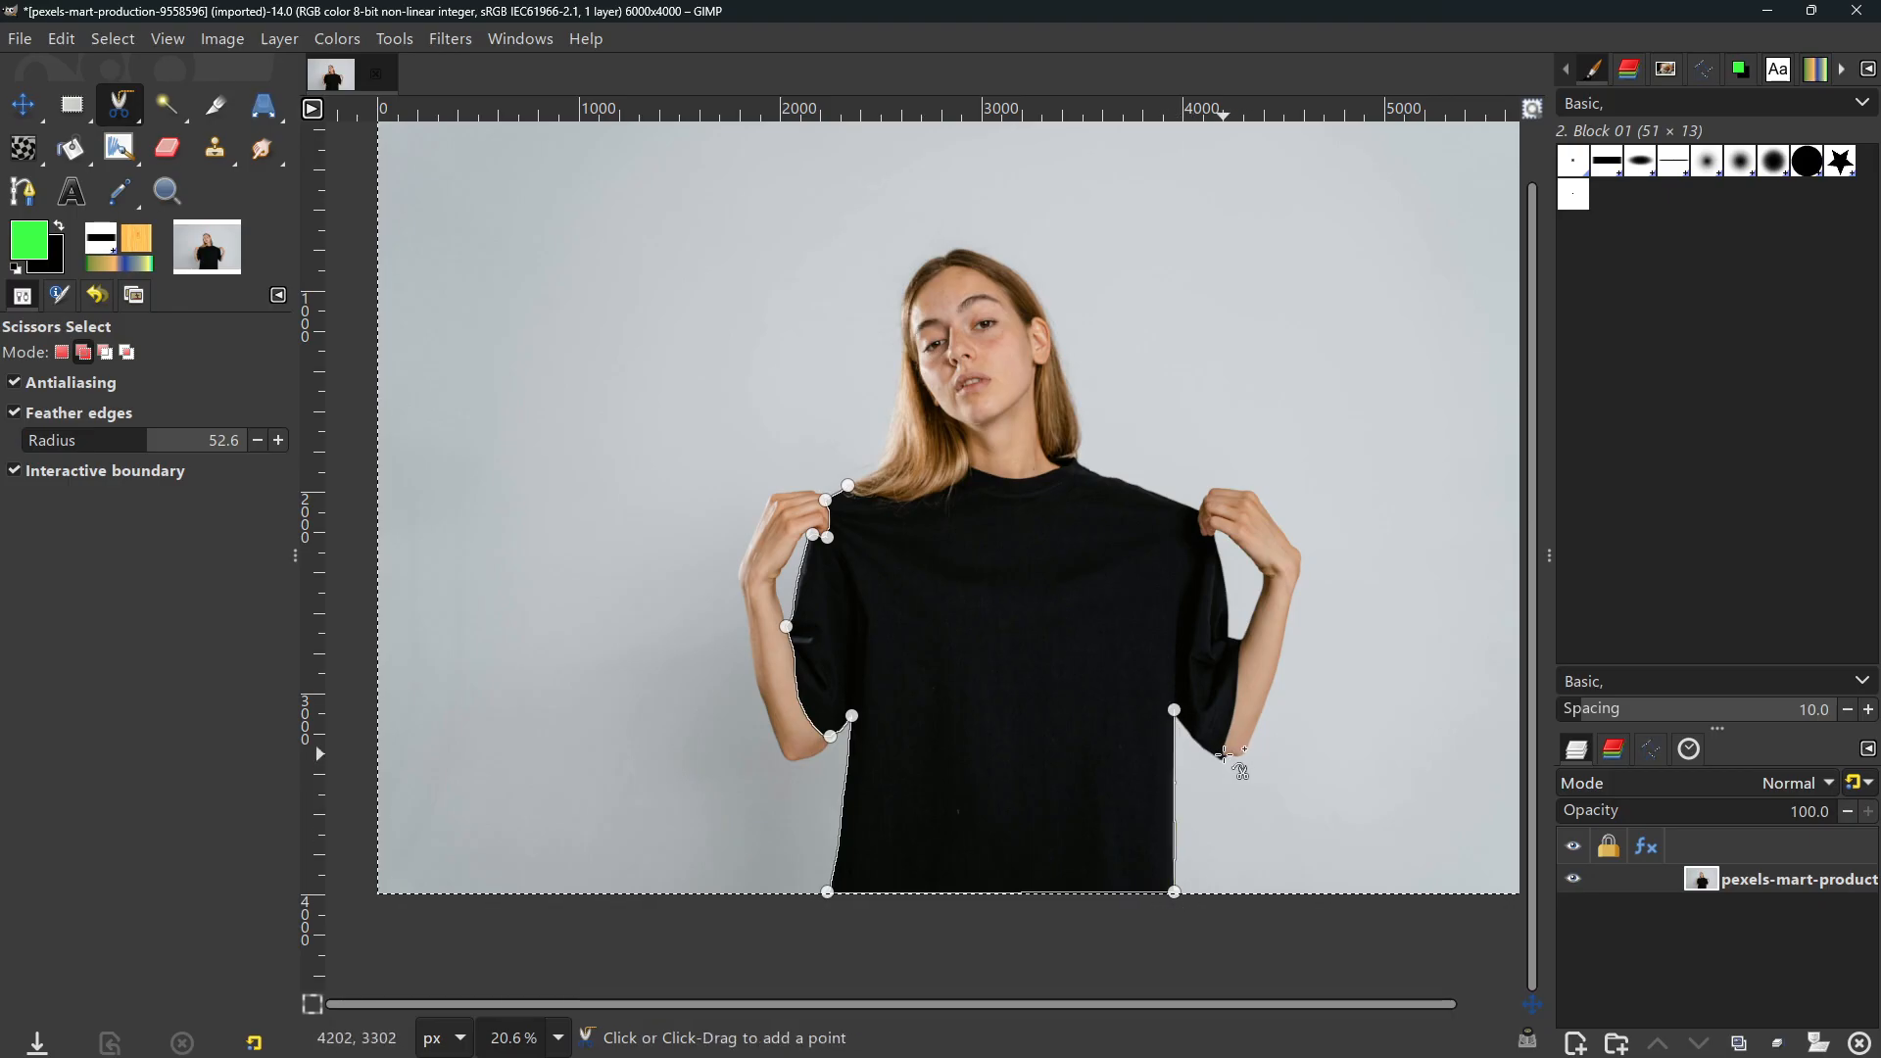
{"action": "left_click", "coordinate": [1226, 754]}
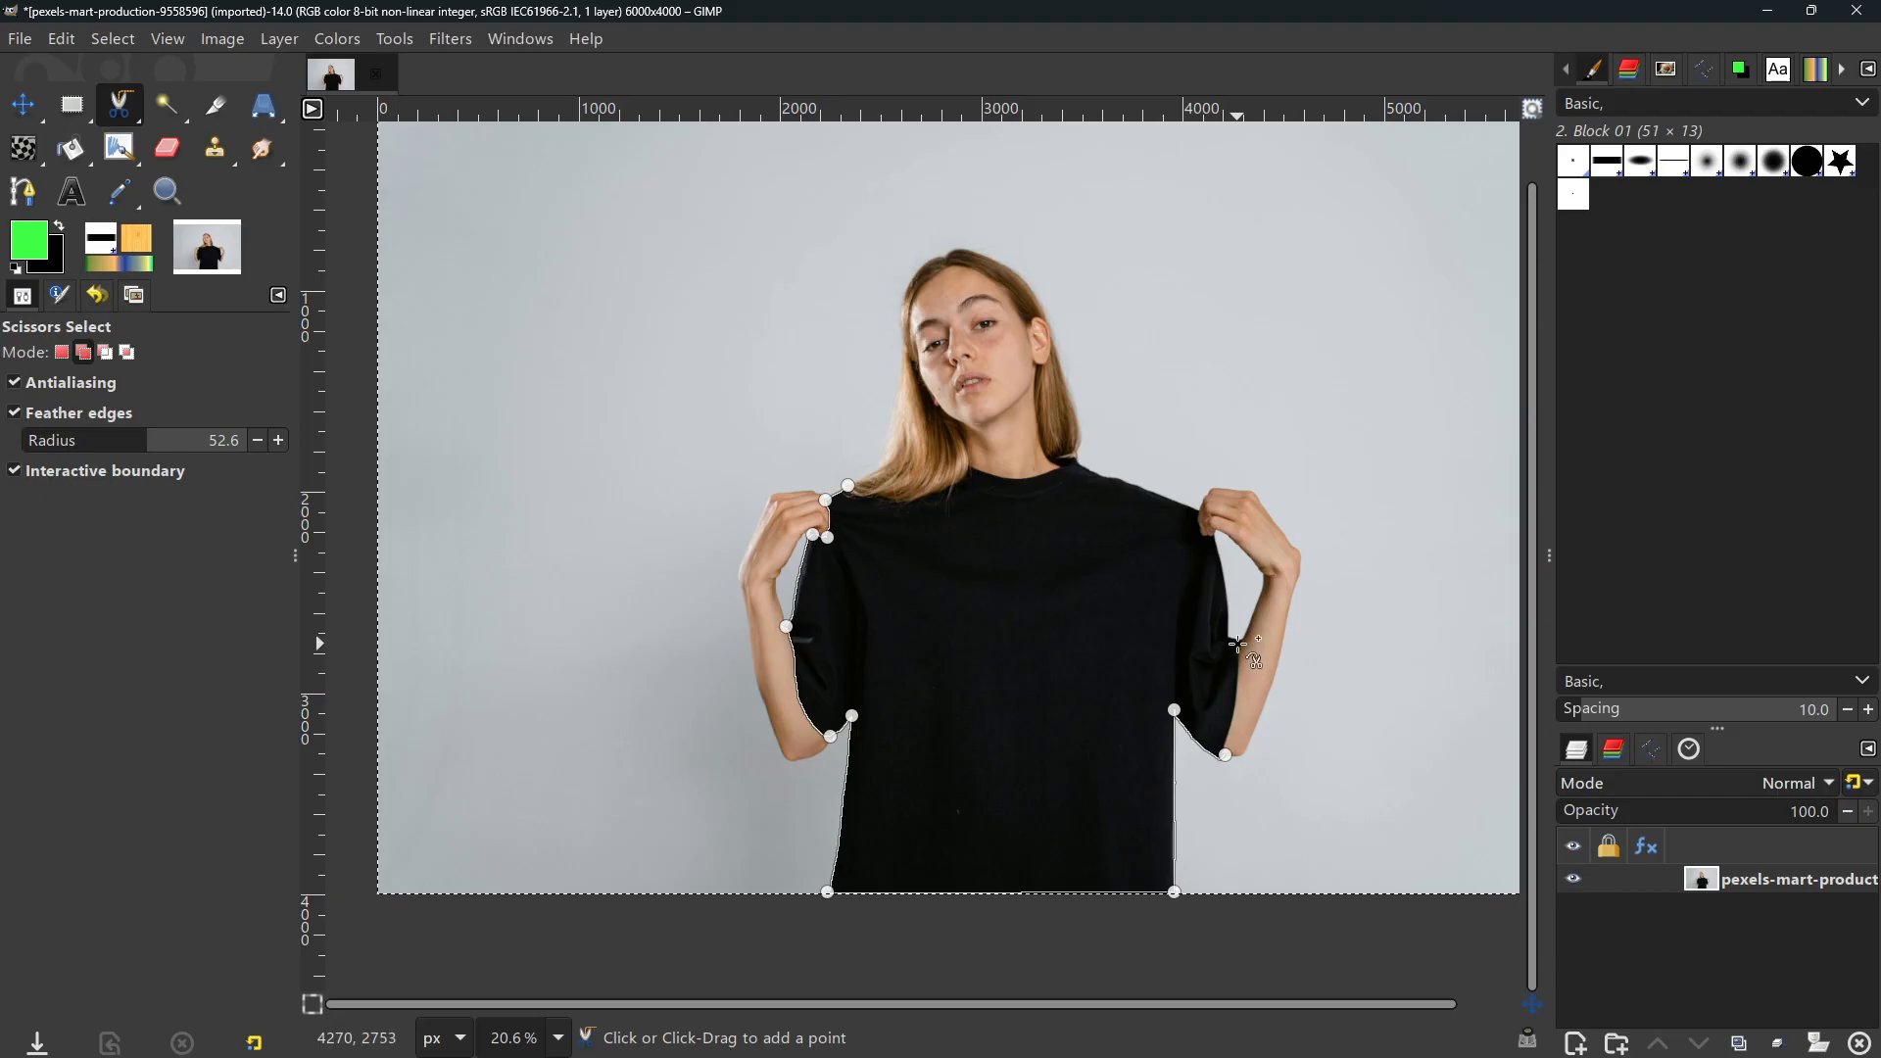
{"action": "left_click", "coordinate": [1227, 638]}
{"action": "left_click", "coordinate": [1212, 533]}
{"action": "left_click", "coordinate": [1201, 535]}
{"action": "left_click", "coordinate": [1194, 515]}
{"action": "left_click", "coordinate": [1198, 506]}
Step: Carry the scissors outline over the far shoulder and around the neckline, and remove the last point placed by the hair
{"action": "left_click", "coordinate": [1073, 456]}
{"action": "left_click", "coordinate": [1046, 456]}
{"action": "left_click", "coordinate": [1062, 468]}
{"action": "left_click", "coordinate": [968, 462]}
{"action": "left_click", "coordinate": [940, 491]}
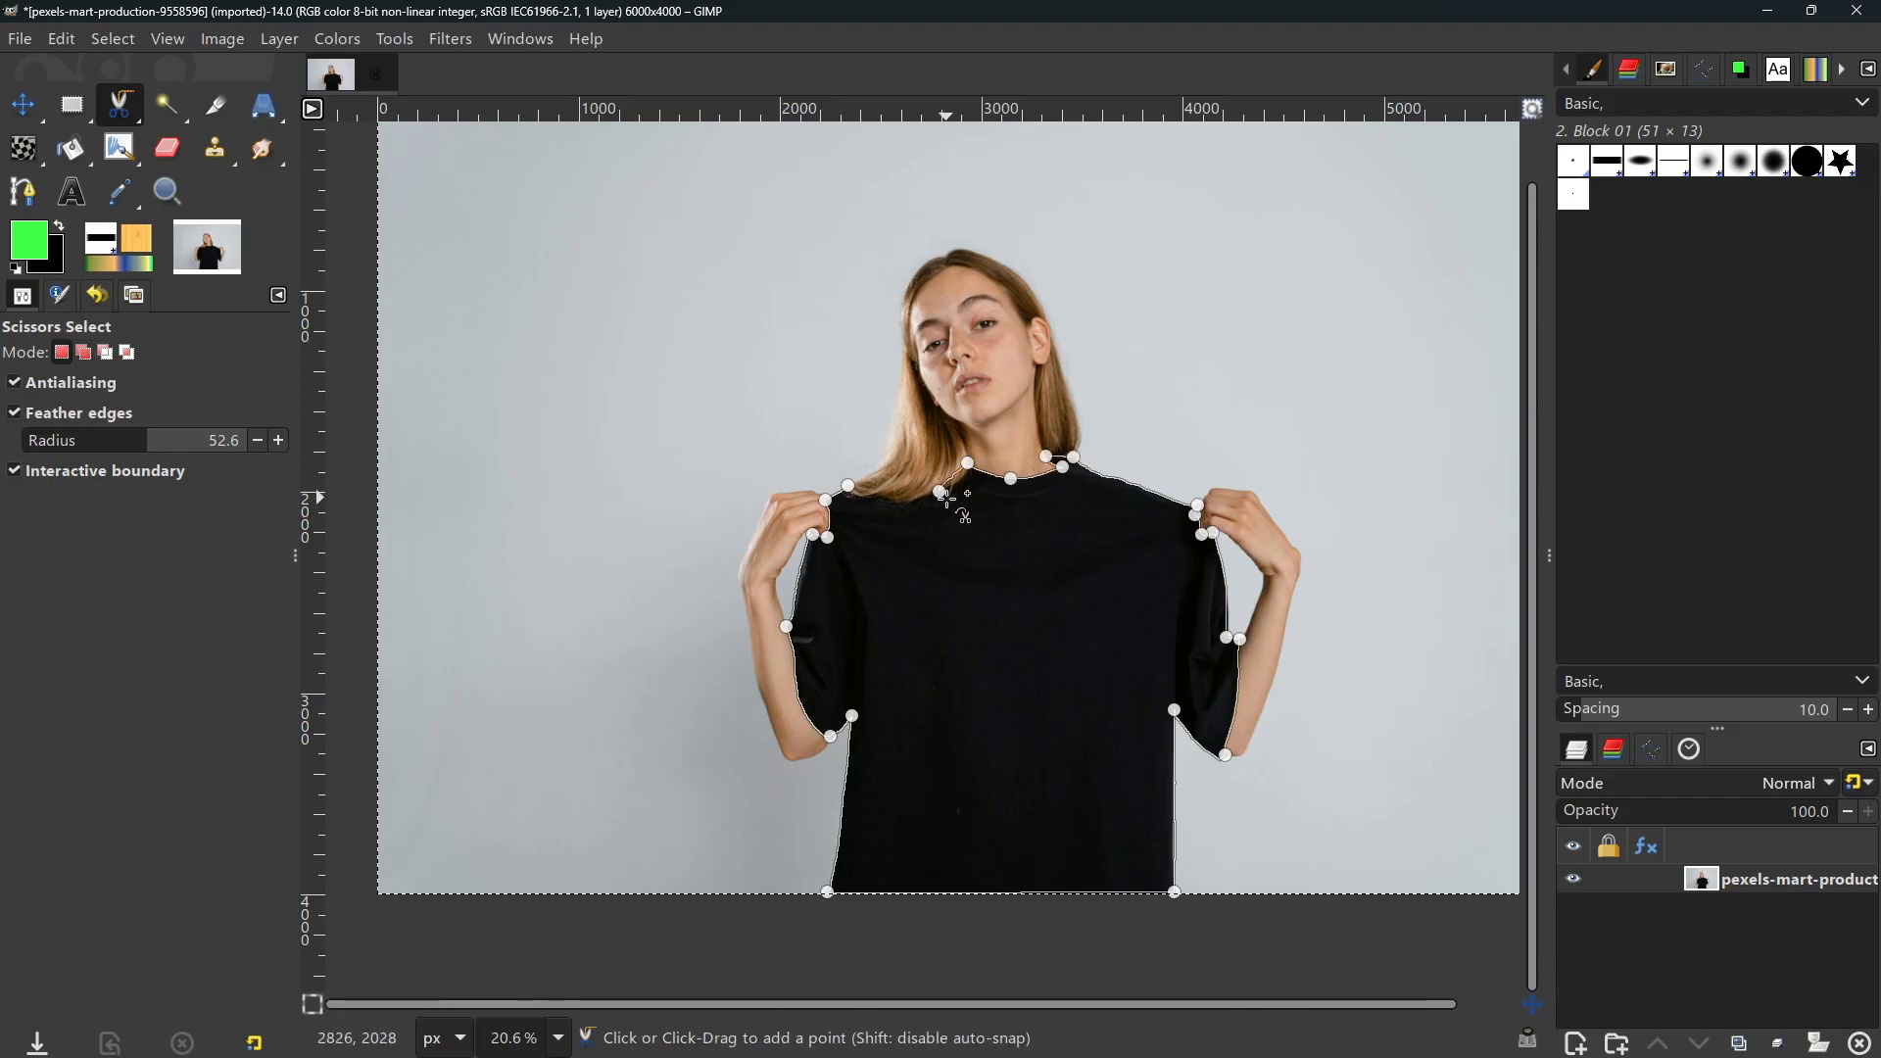
{"action": "key", "text": "BackSpace"}
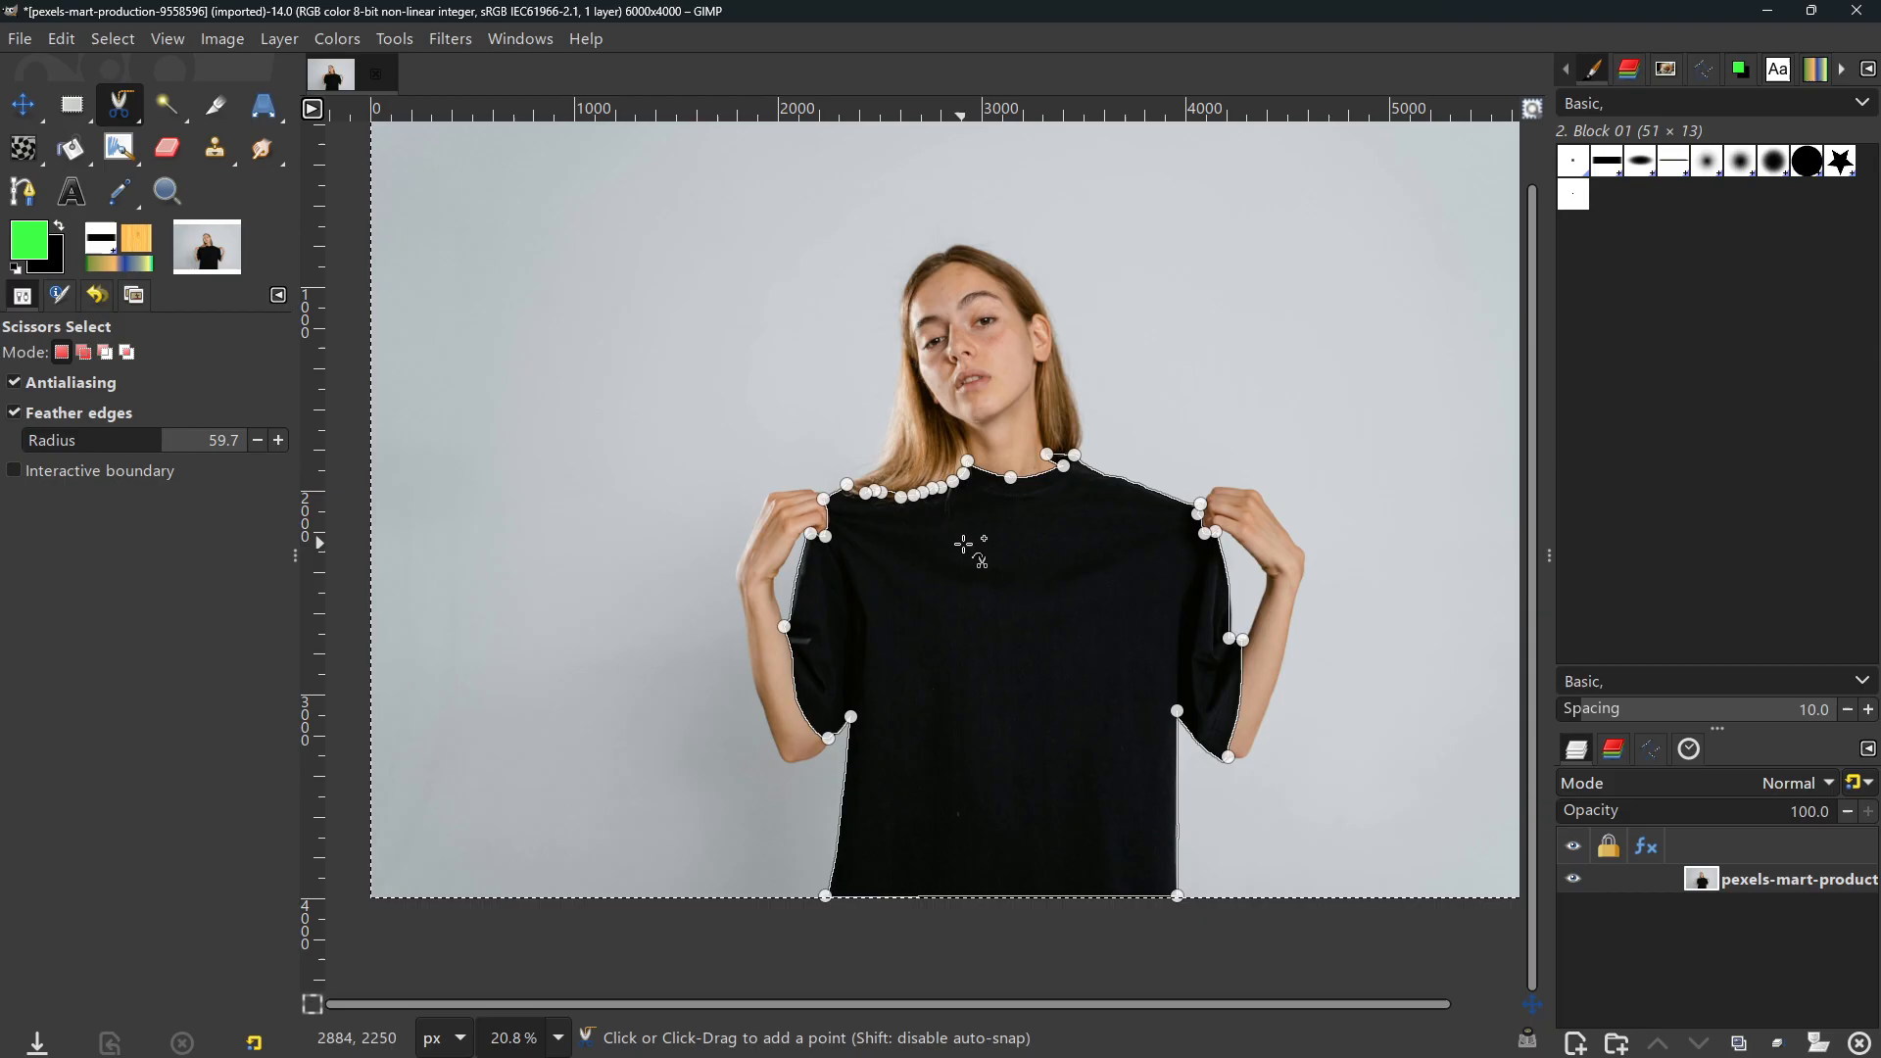
Step: Close the T-shirt outline at its starting point, convert it to a selection, and fit the whole image in the window
{"action": "scroll", "coordinate": [964, 545], "scroll_direction": "up", "scroll_amount": 5, "text": "ctrl"}
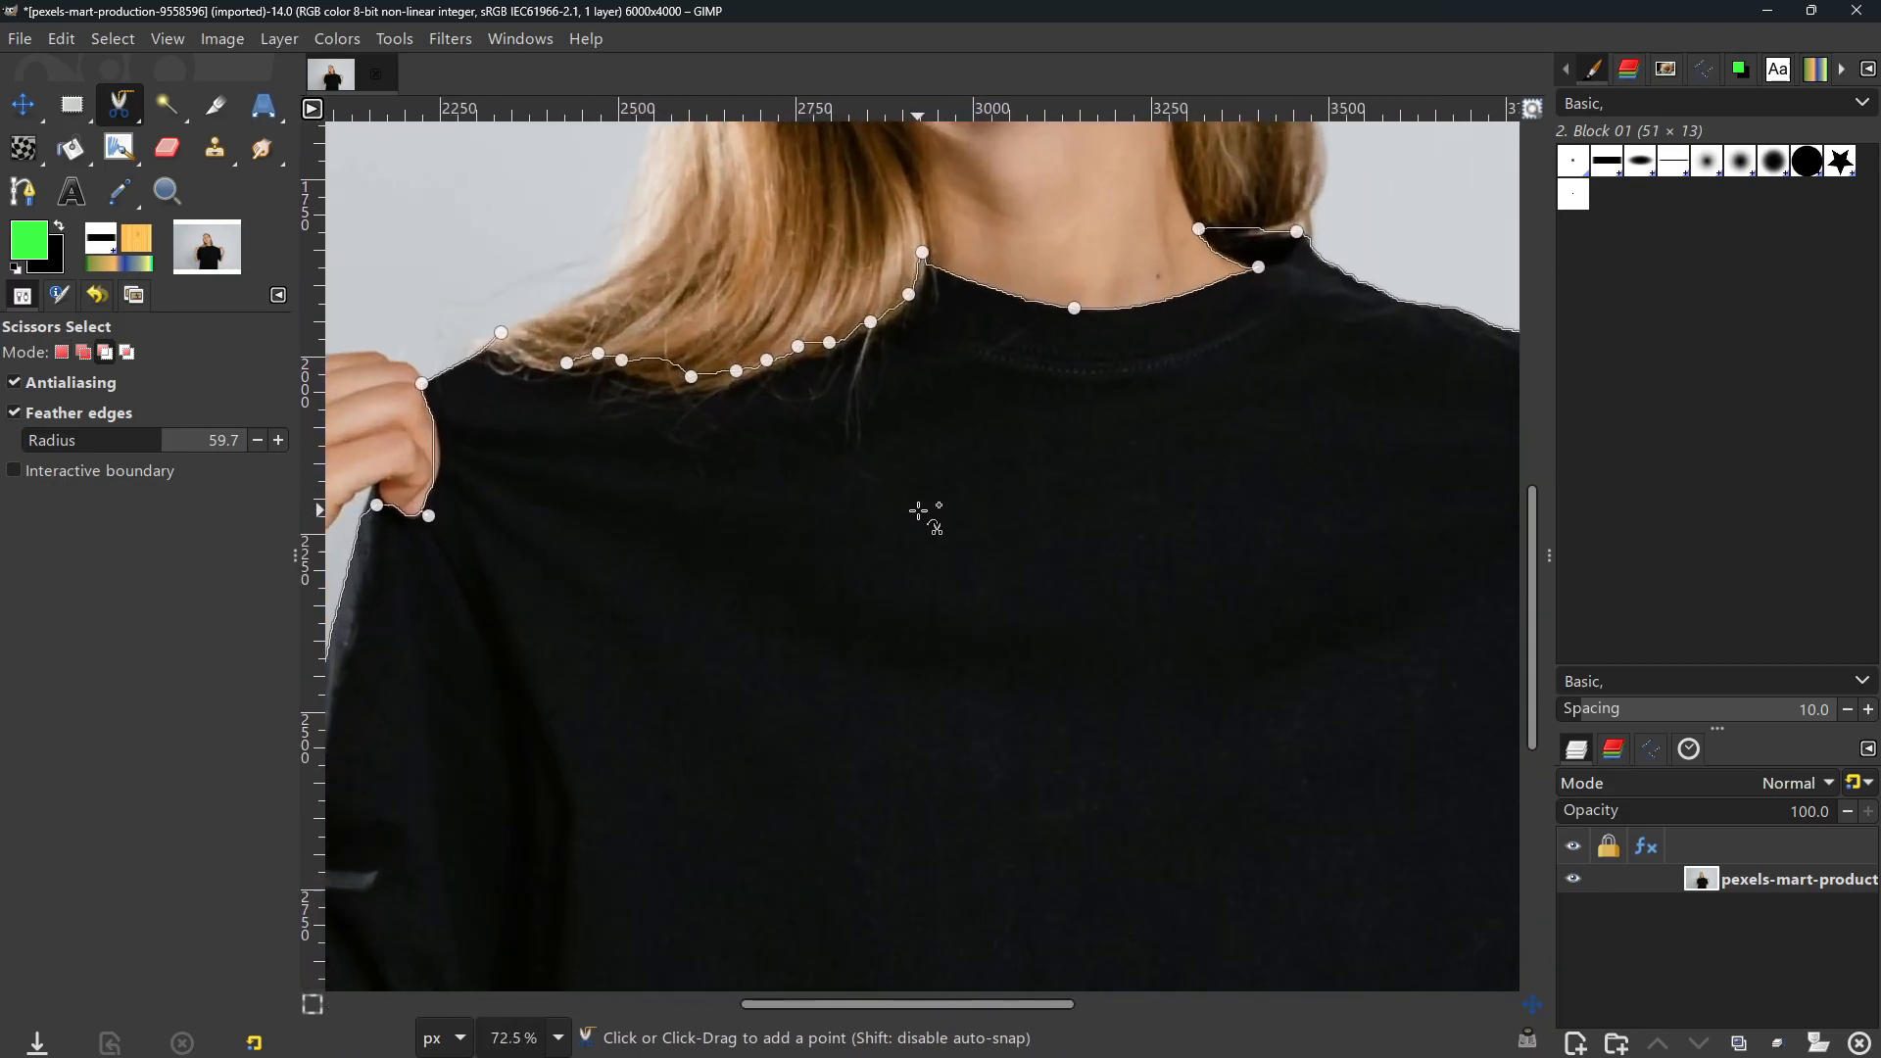
{"action": "left_click", "coordinate": [501, 331]}
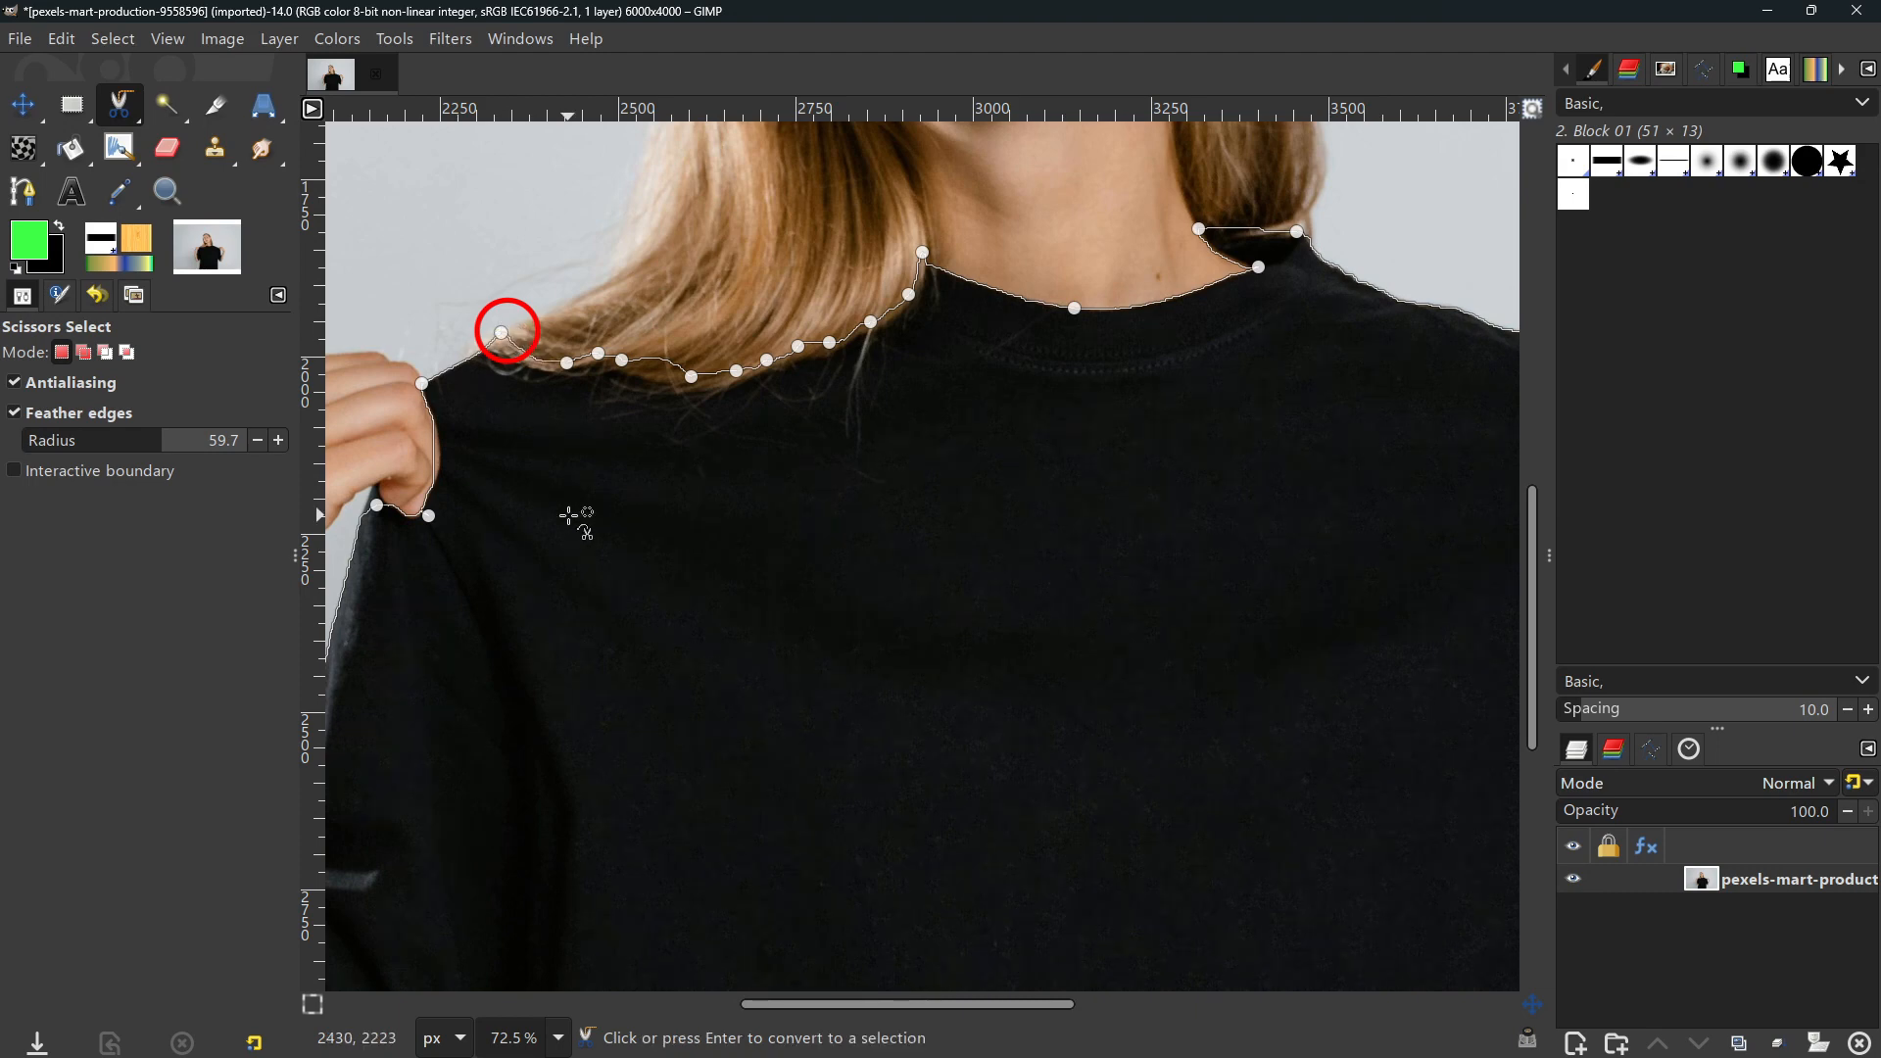
{"action": "key", "text": "Return"}
{"action": "key", "text": "1"}
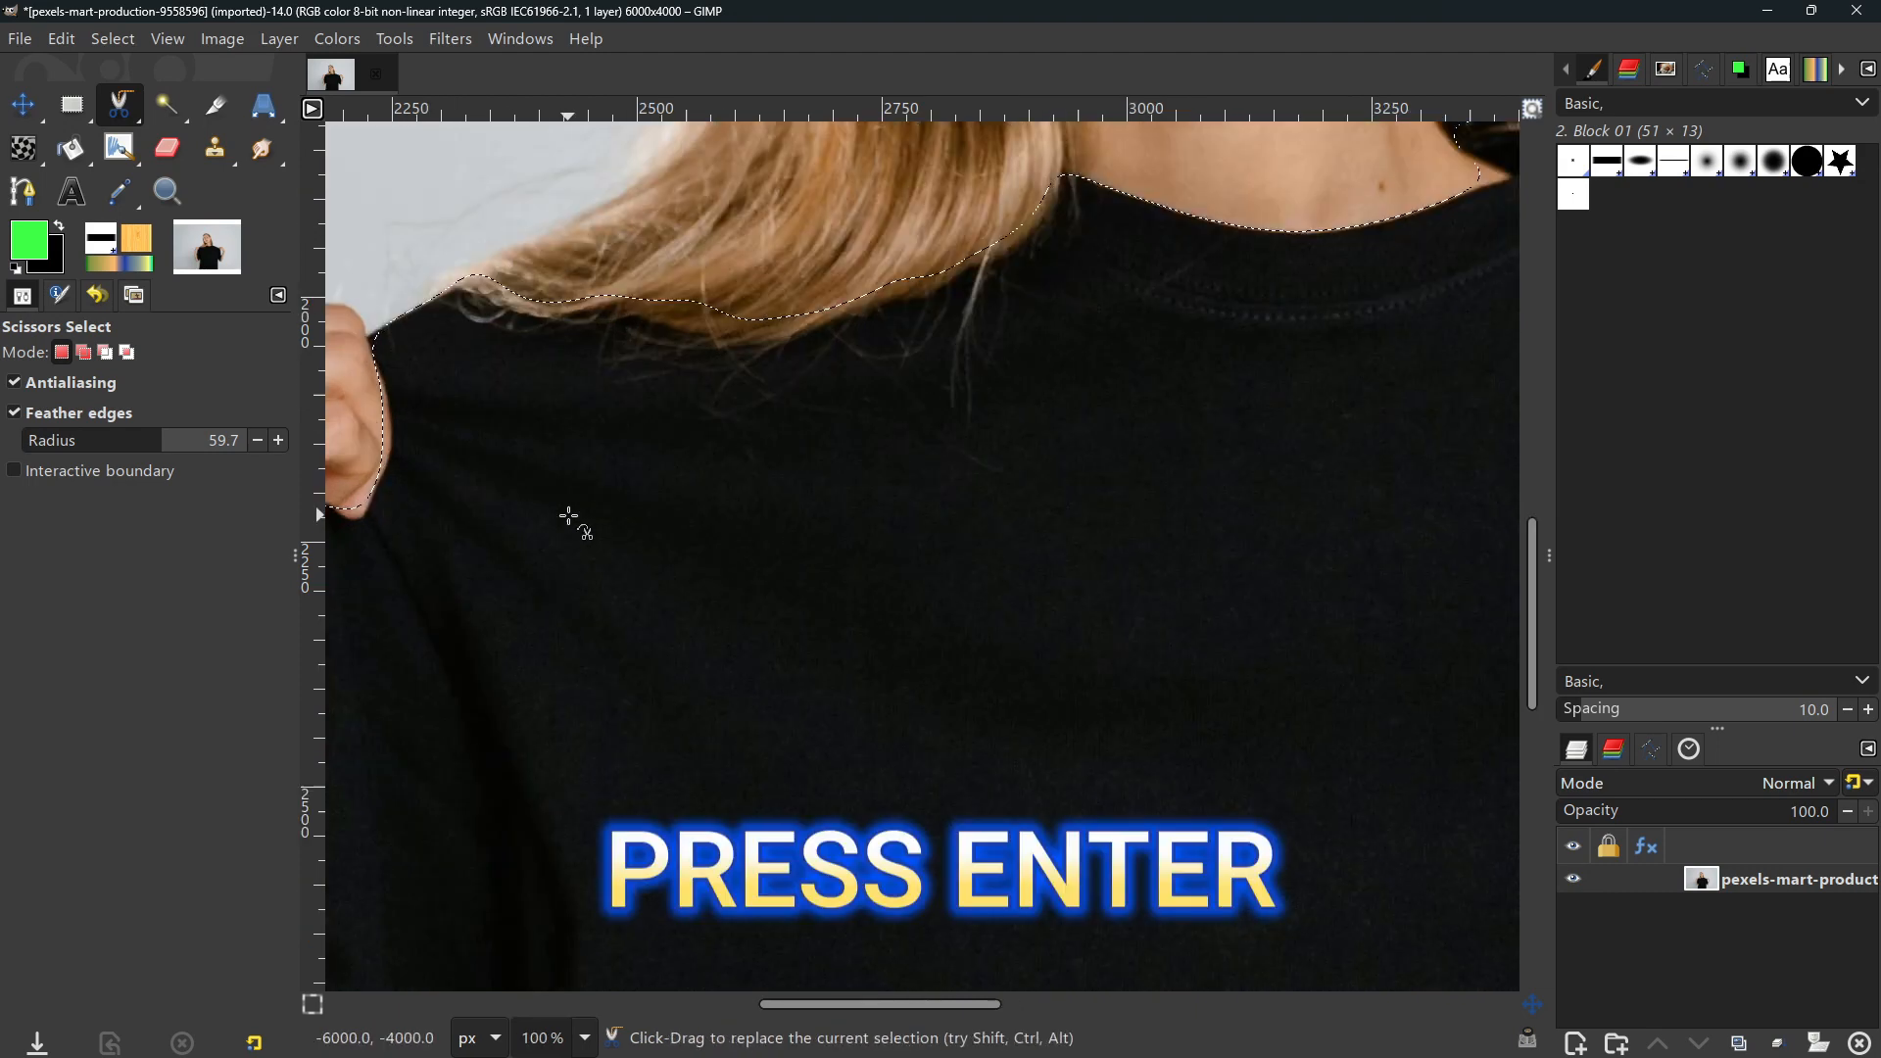
{"action": "key", "text": "shift"}
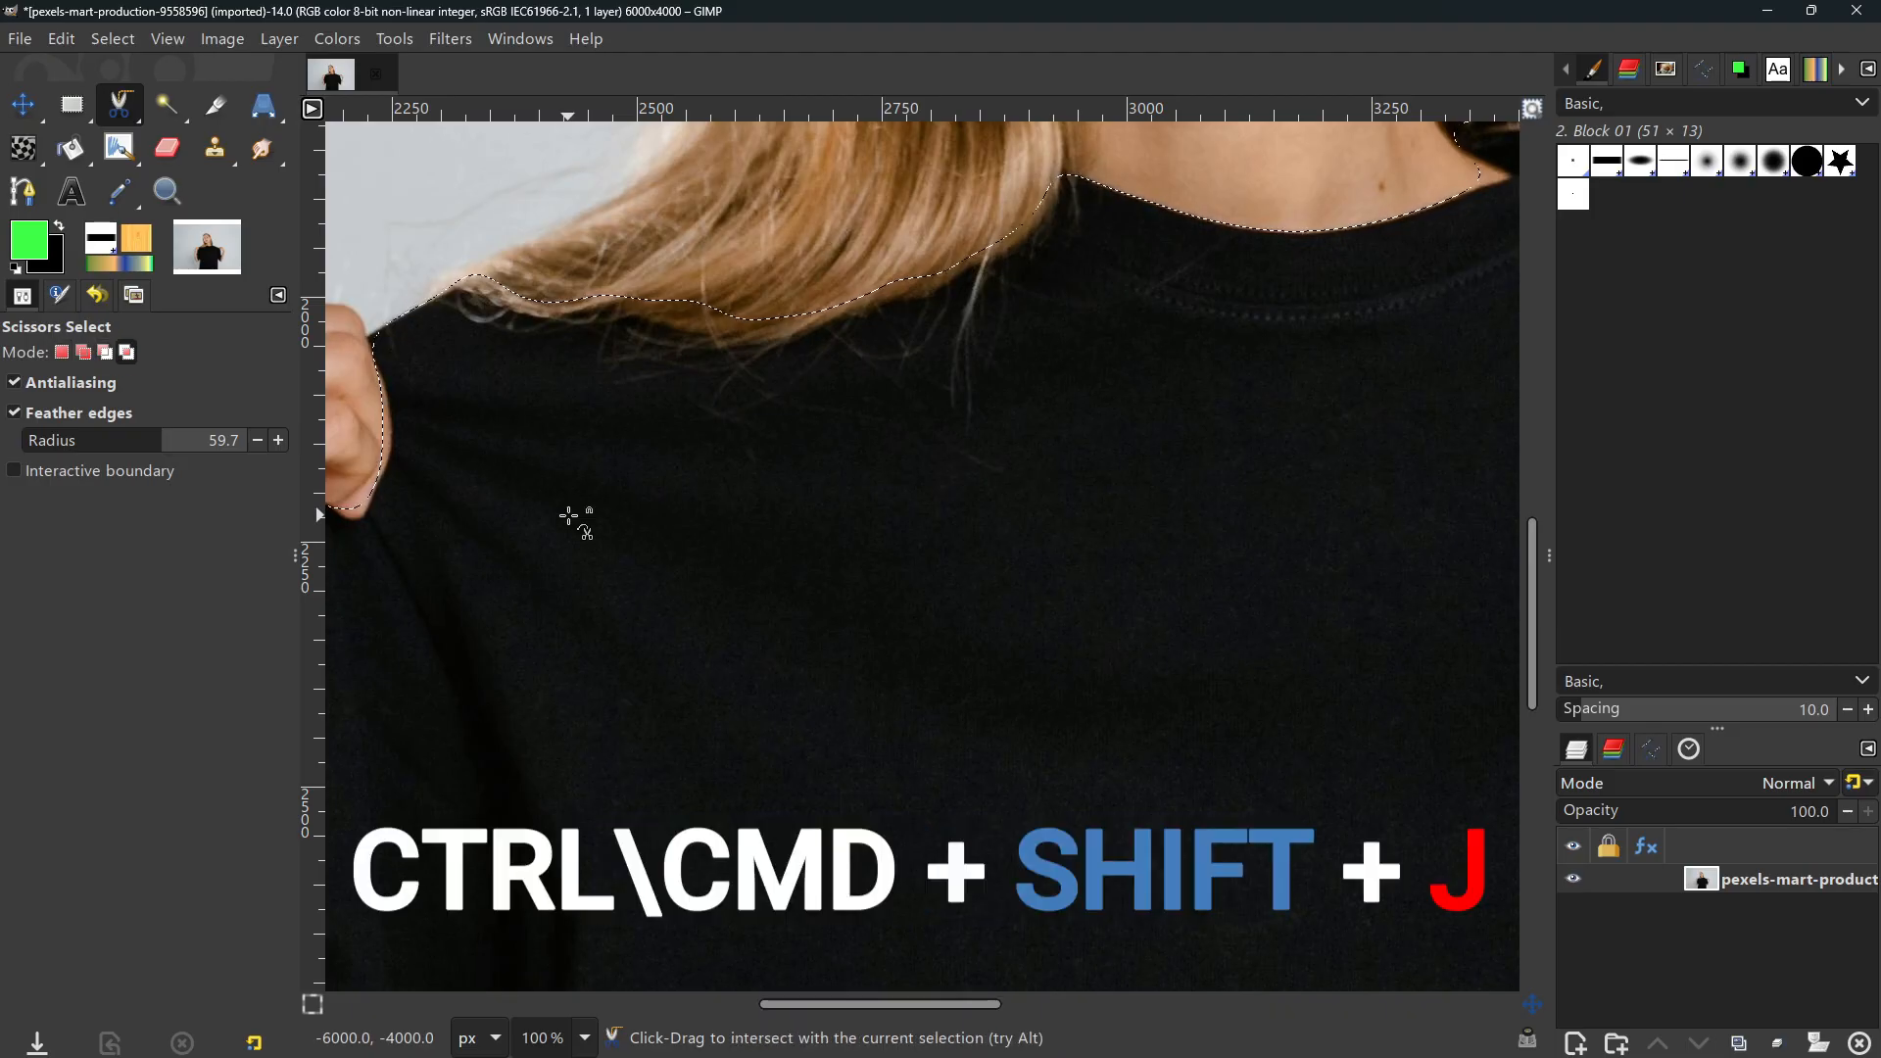
{"action": "key", "text": "ctrl+shift+j"}
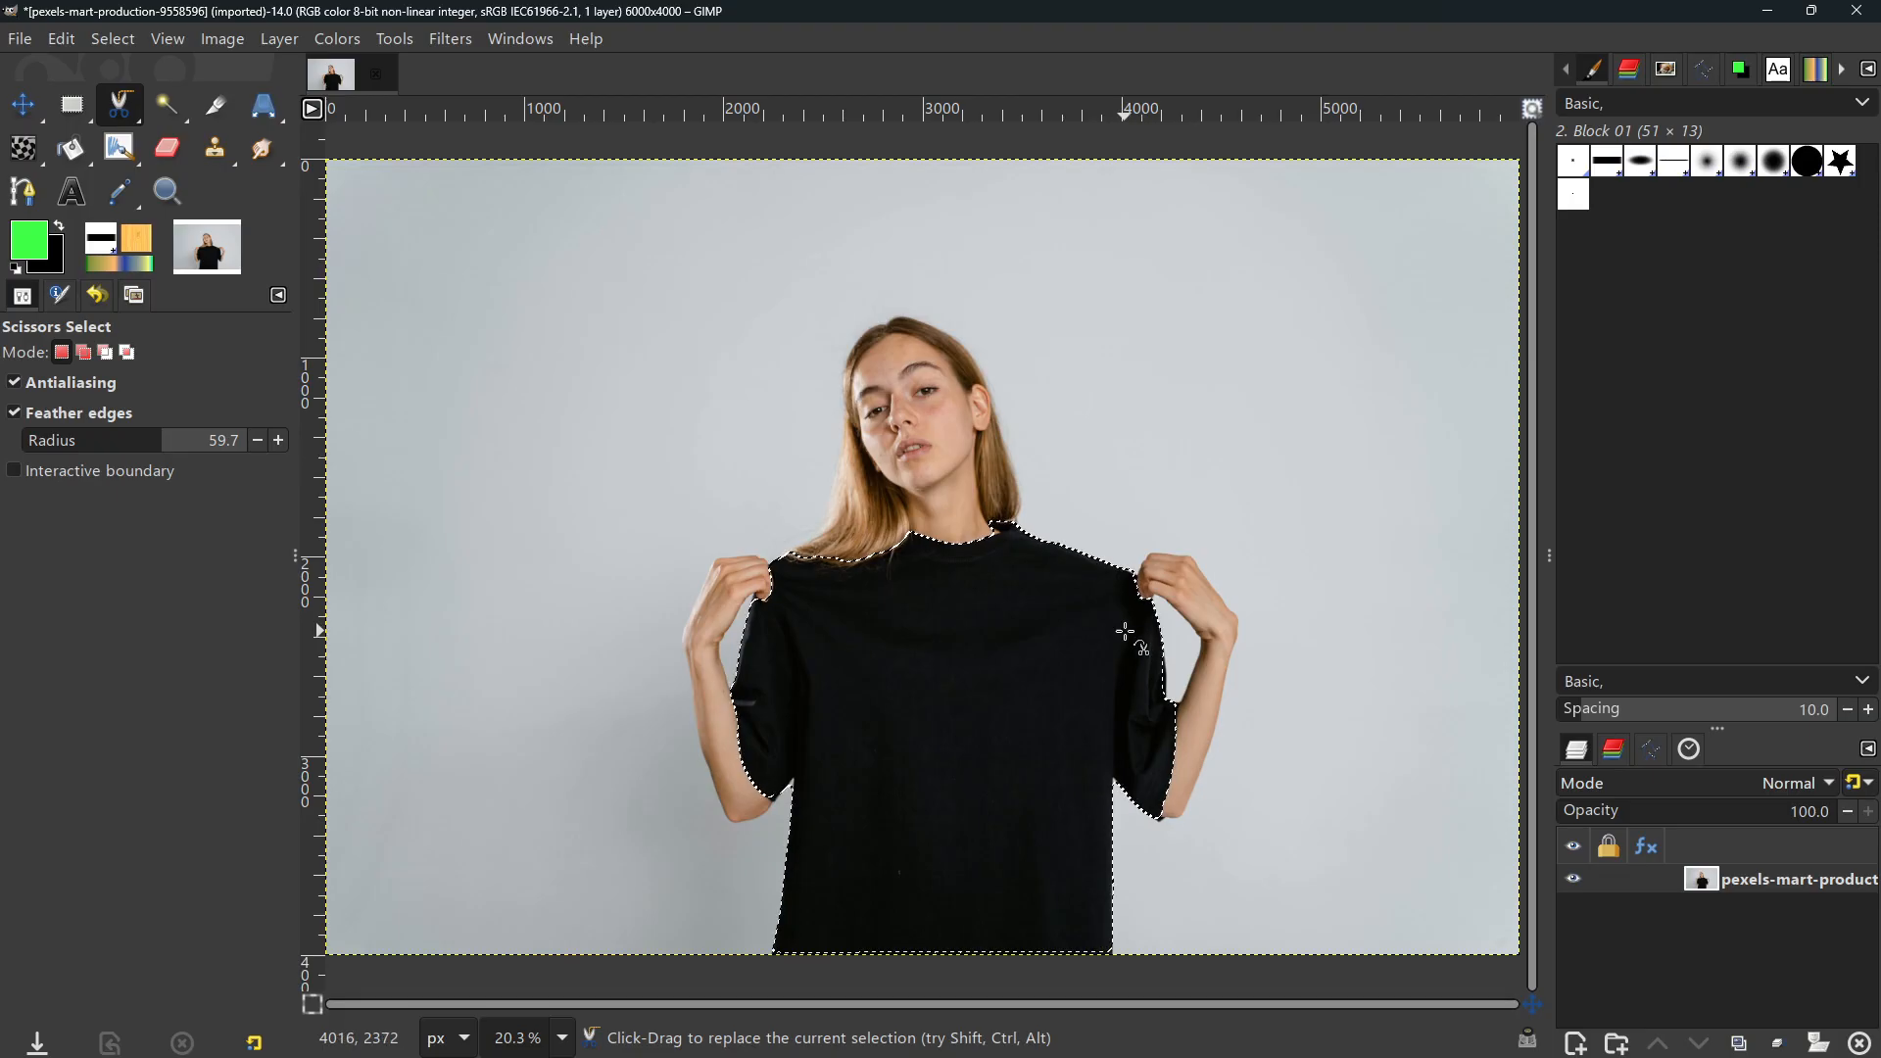
Step: Try recoloring the selected T-shirt with Colorize in red (bf1427) and a paler shade, and cancel the color choice
{"action": "left_click", "coordinate": [338, 40]}
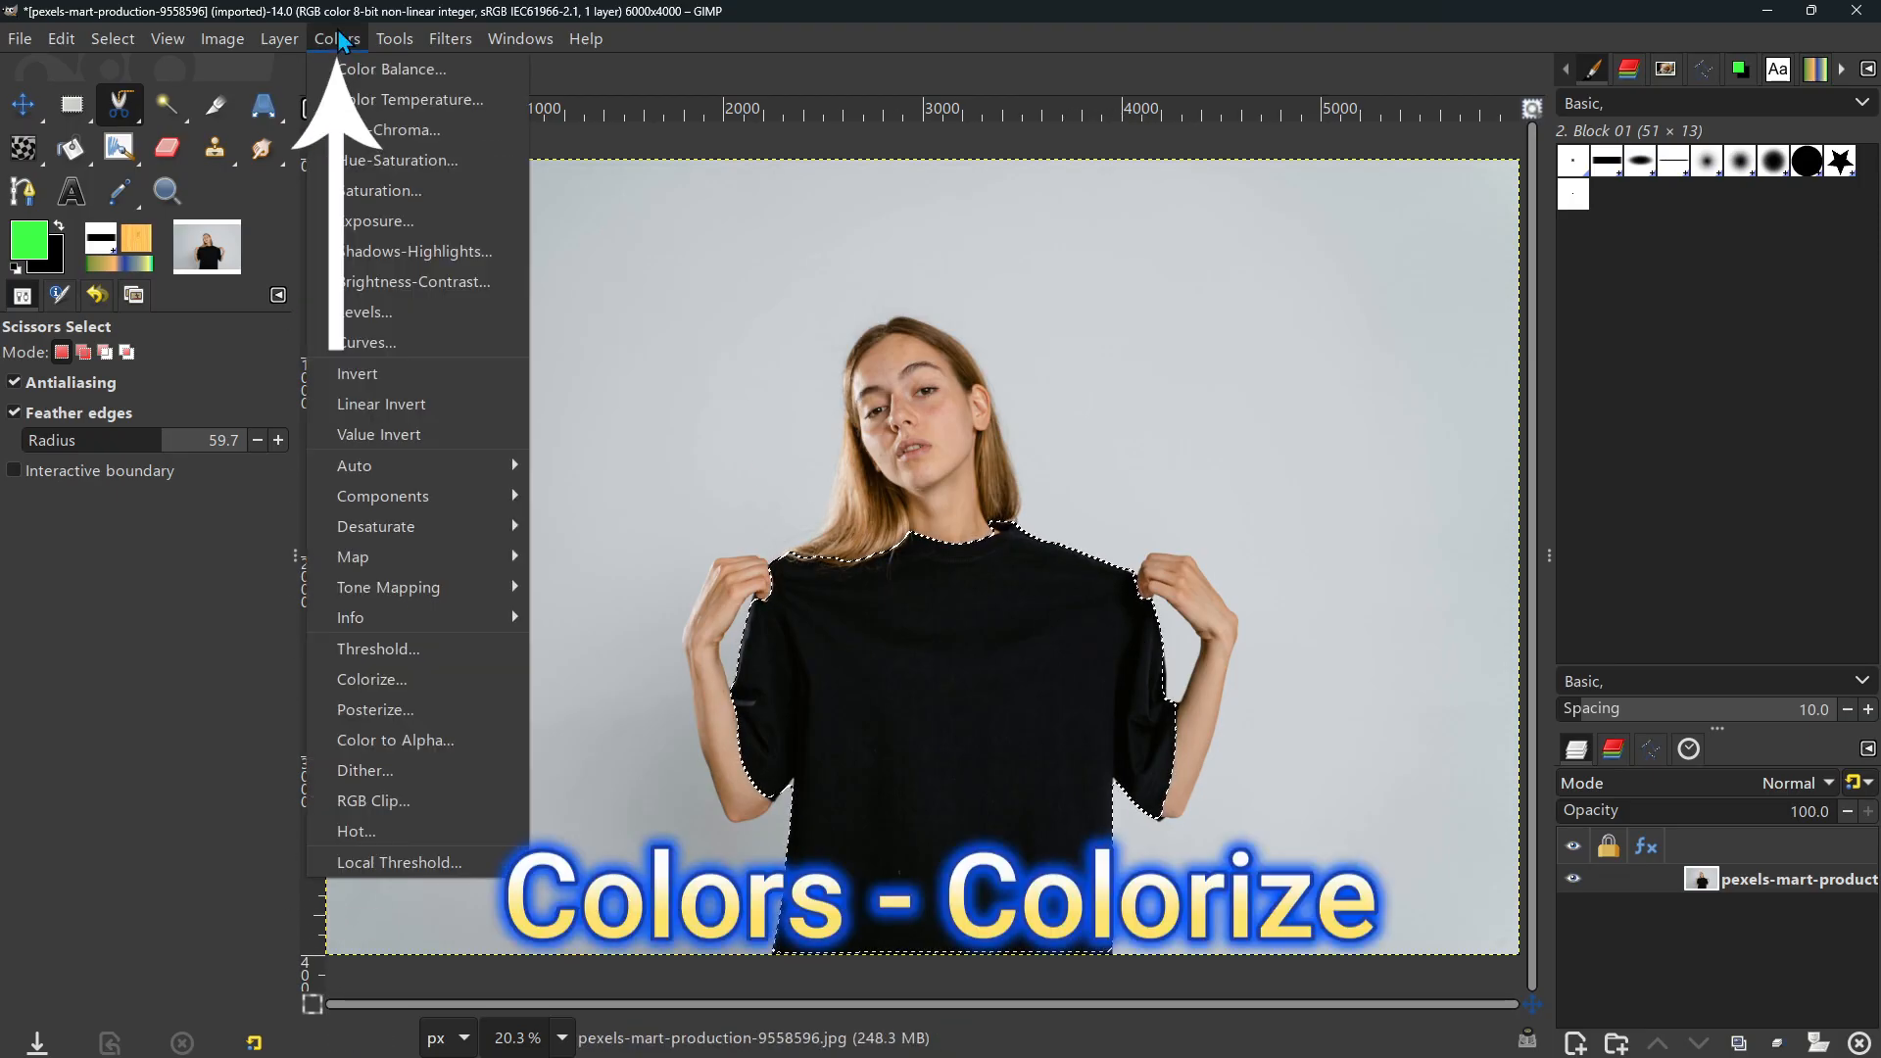
{"action": "left_click", "coordinate": [401, 680]}
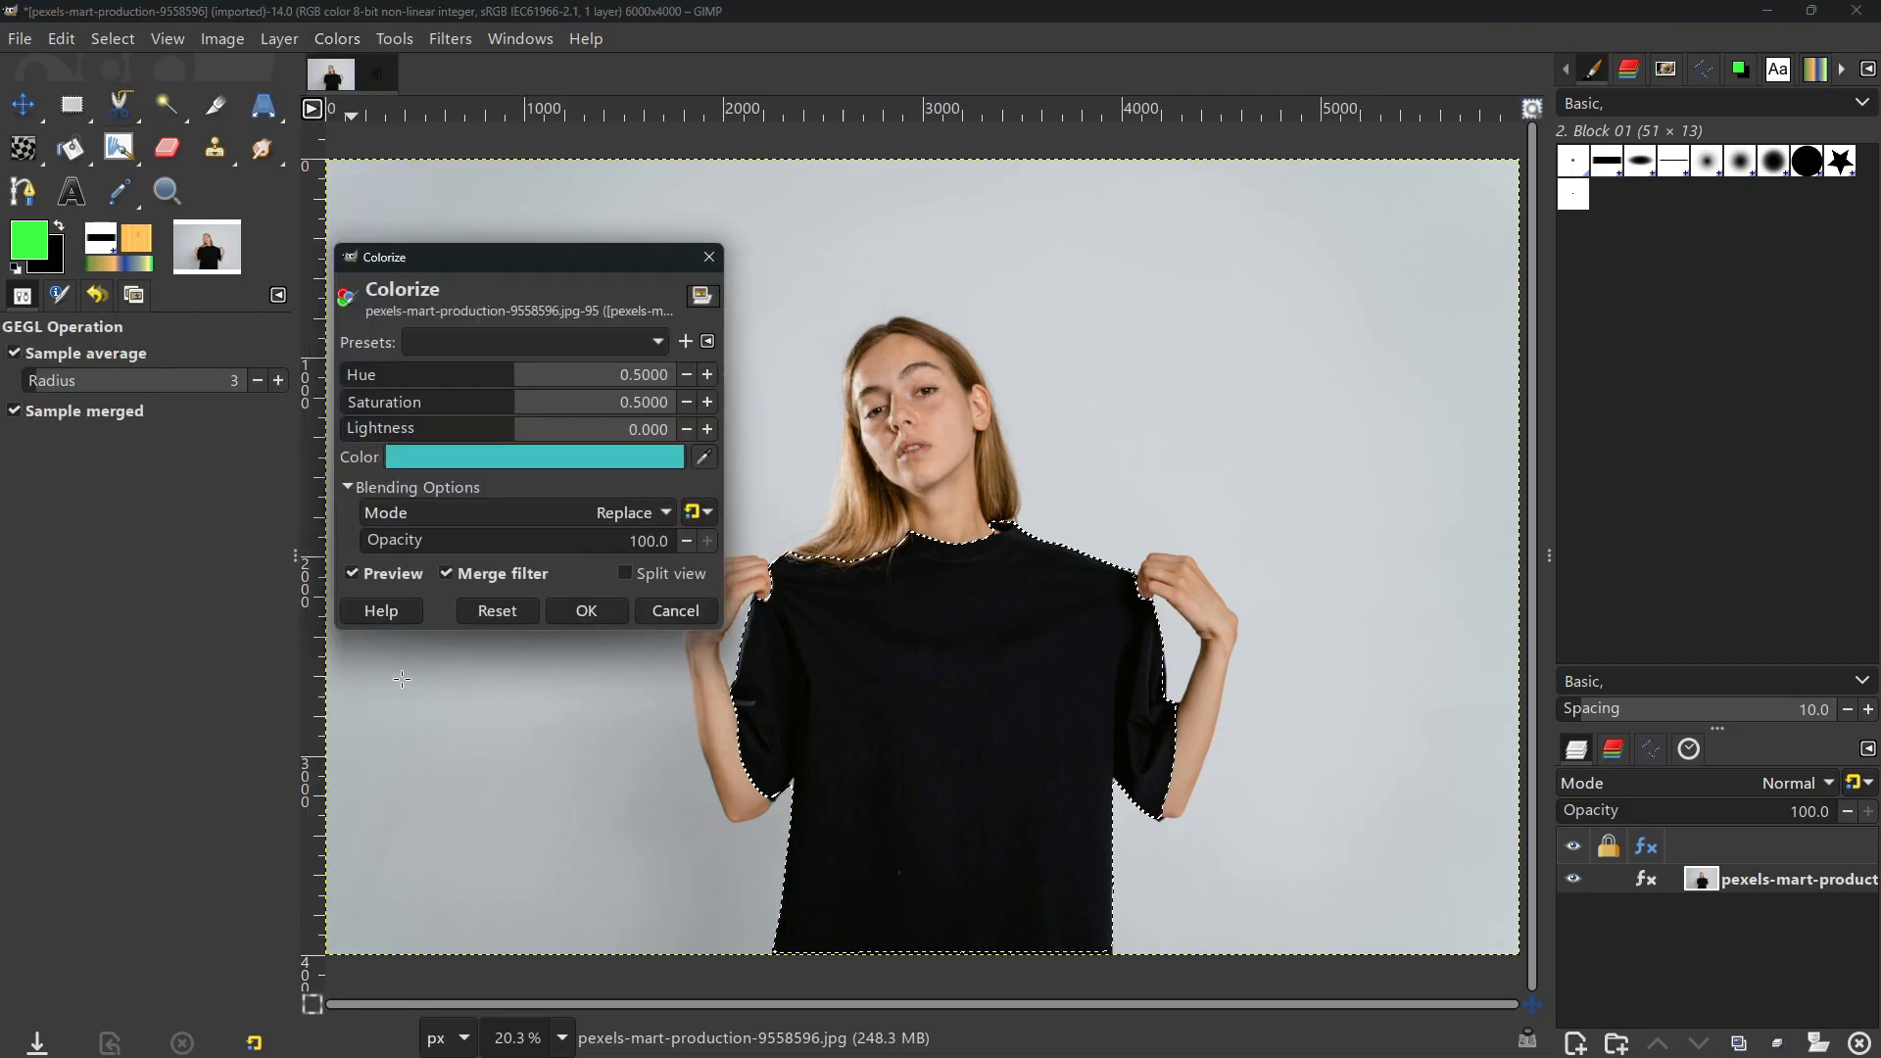
{"action": "left_click", "coordinate": [563, 462]}
{"action": "left_click_drag", "start_coordinate": [427, 535], "coordinate": [416, 382]}
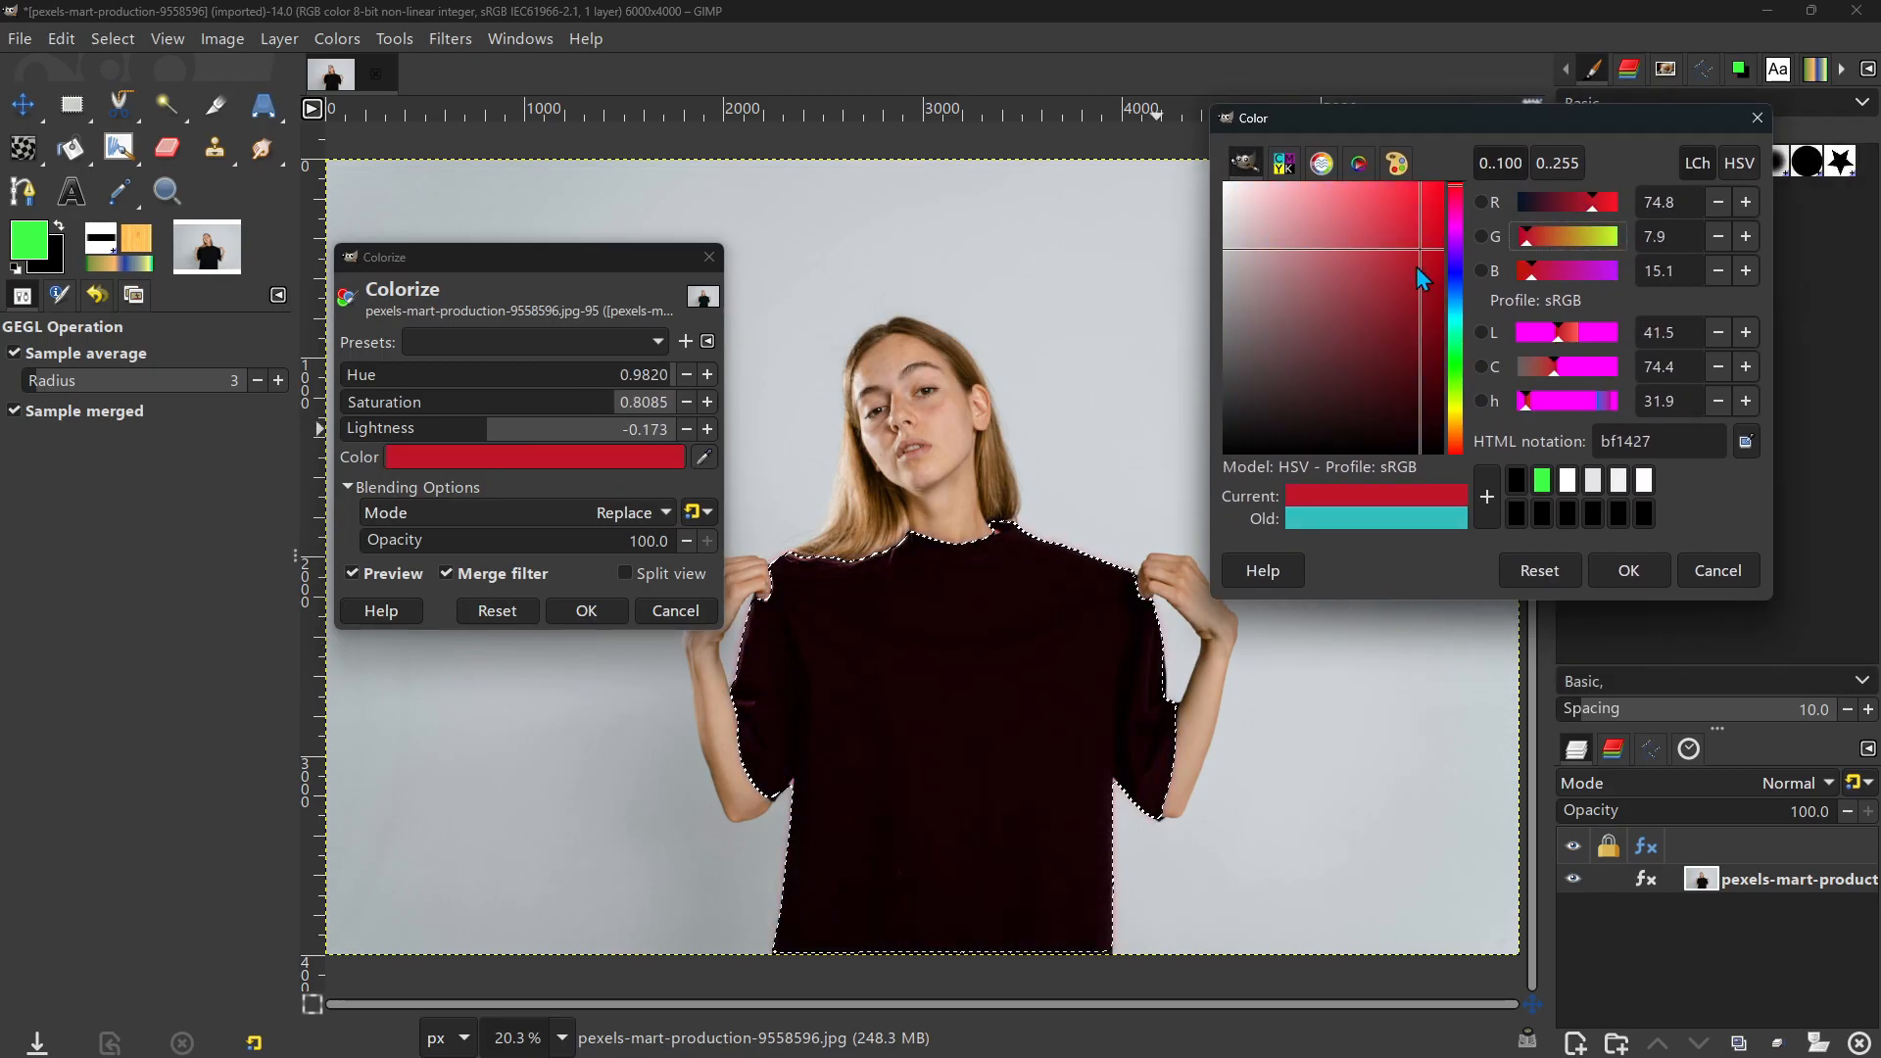
{"action": "left_click_drag", "start_coordinate": [1422, 282], "coordinate": [1352, 225]}
{"action": "left_click", "coordinate": [1718, 570]}
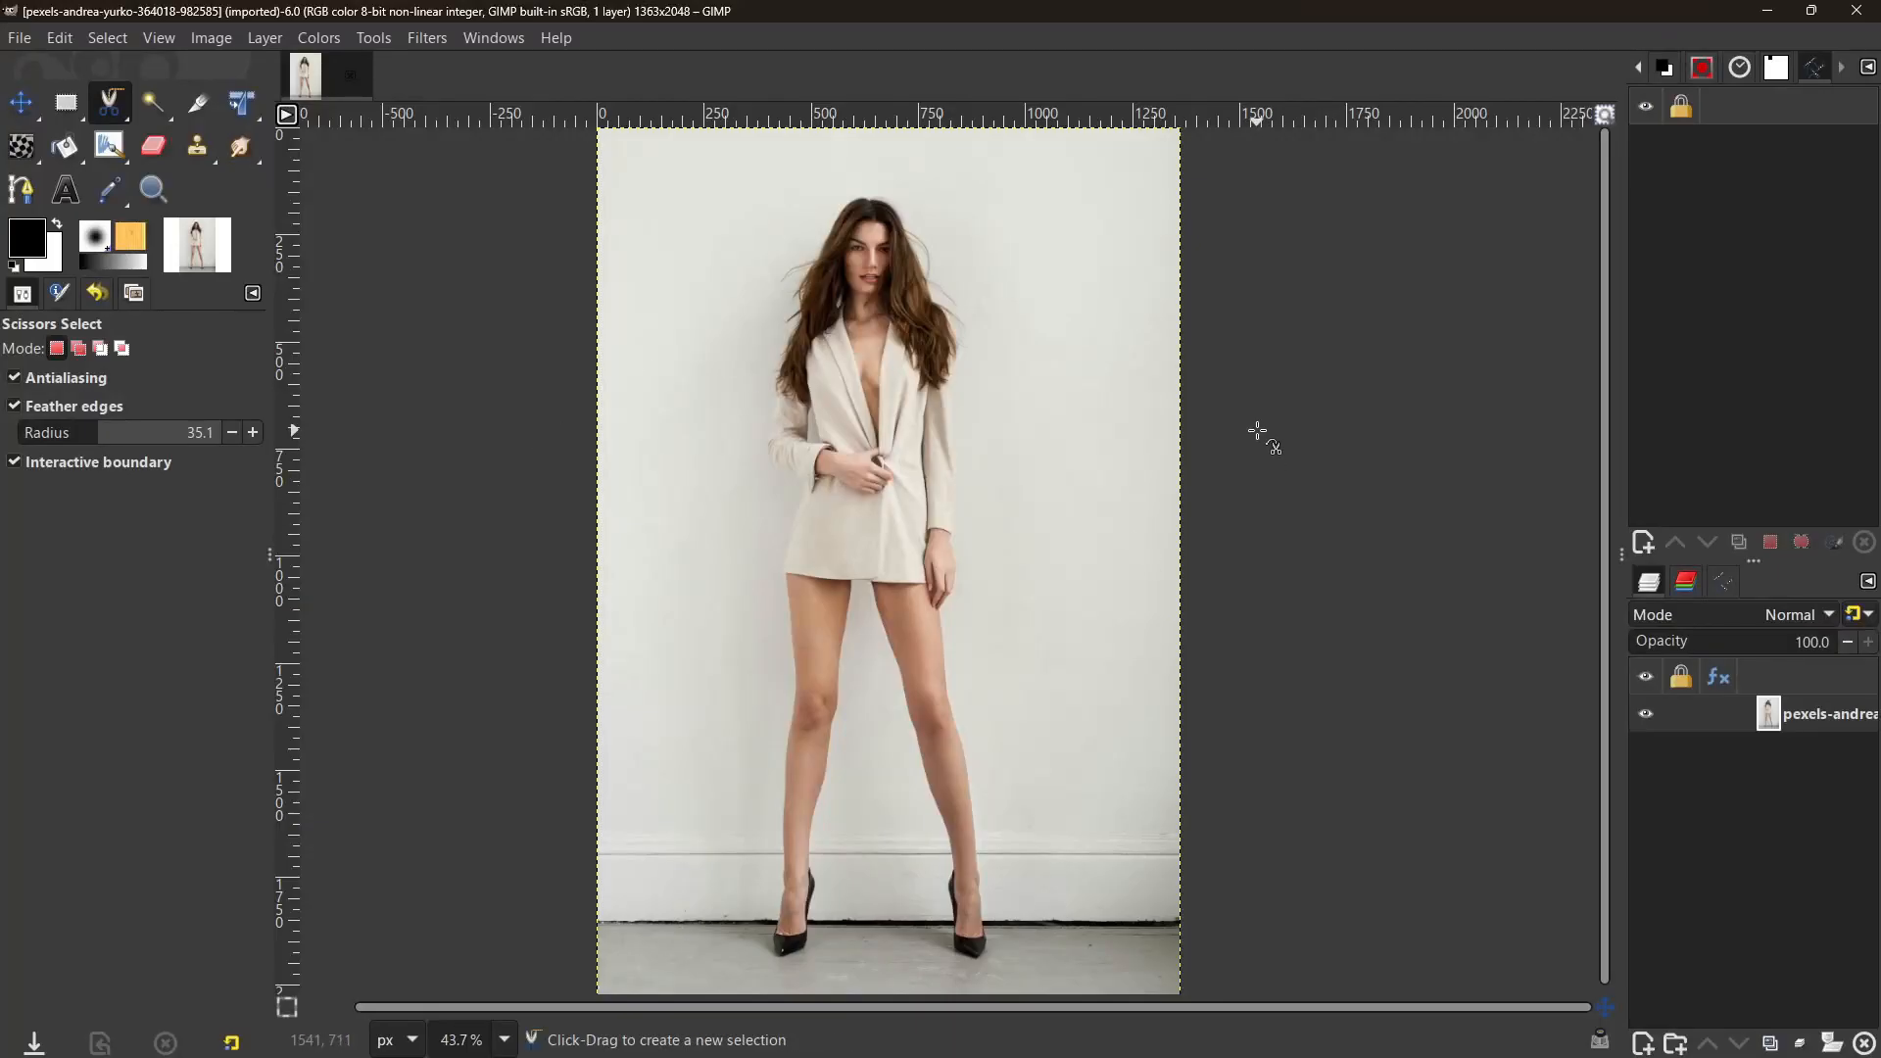
Step: Add an alpha channel to the layer of the full-length photo
{"action": "right_click", "coordinate": [1002, 319]}
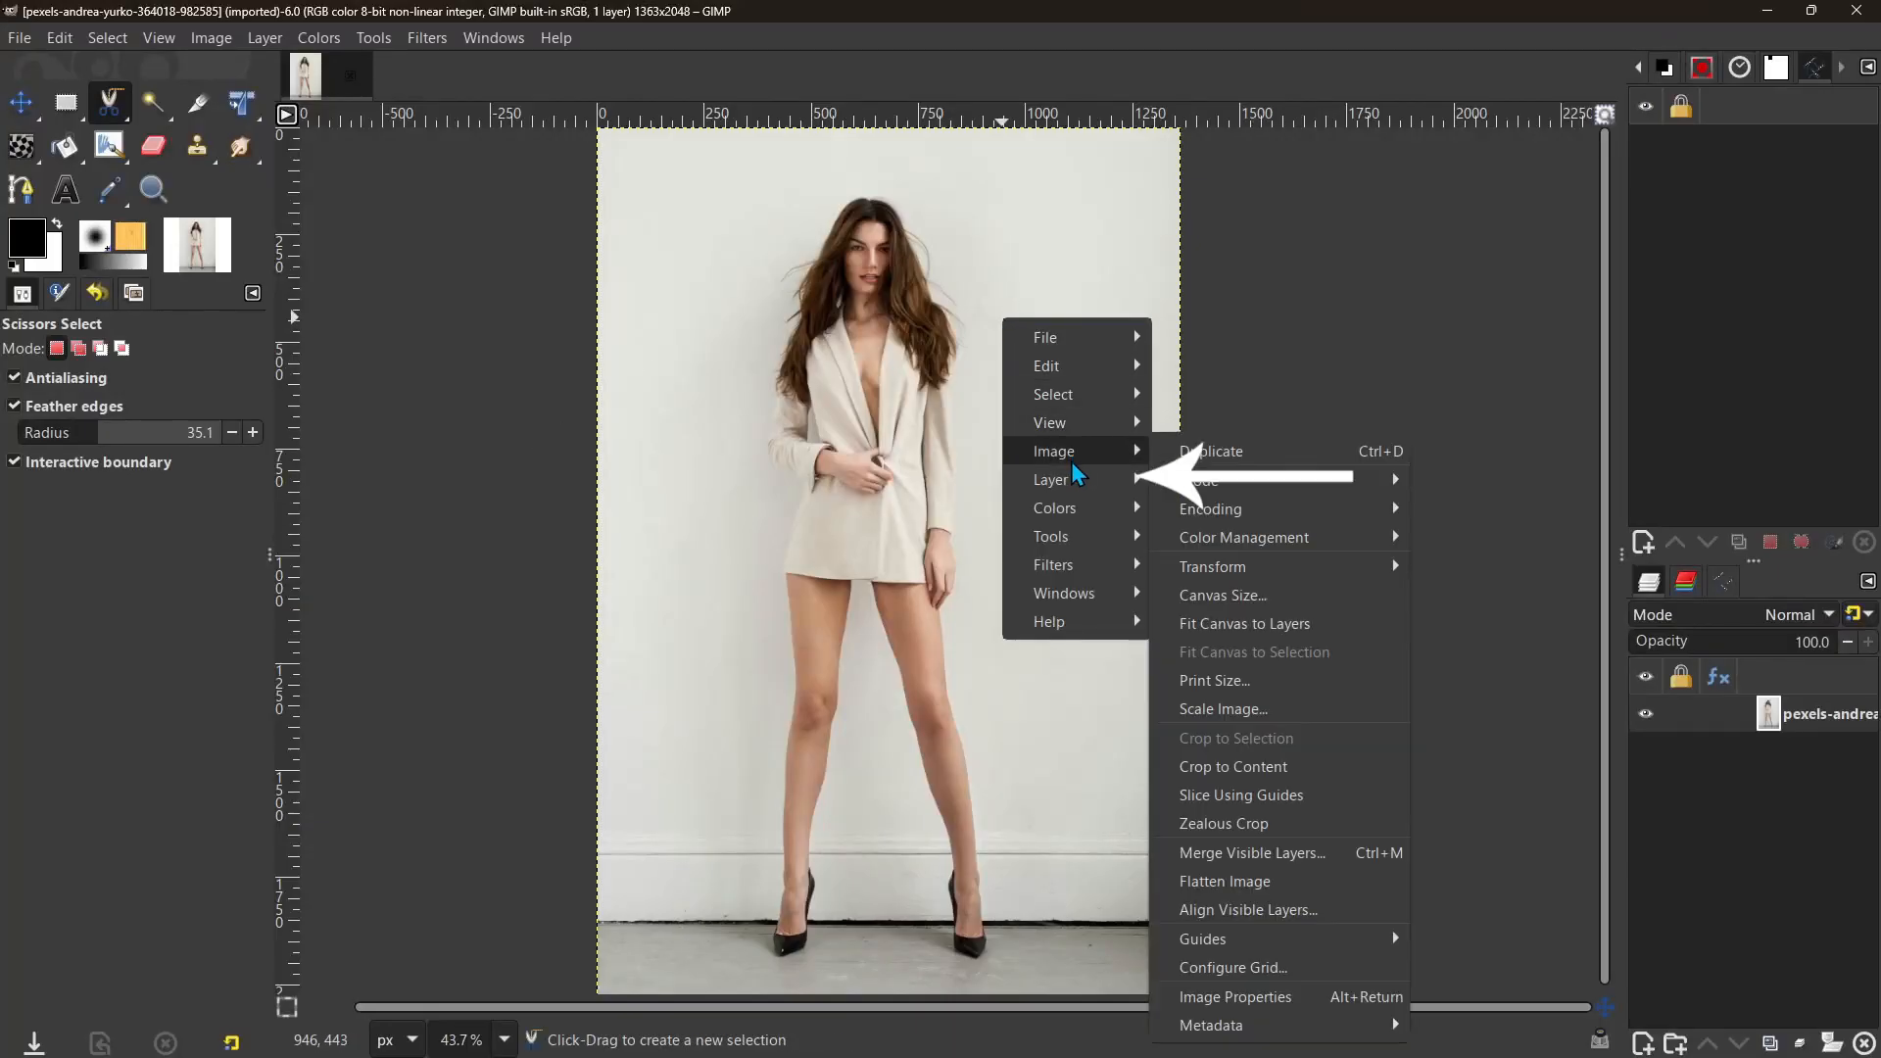
{"action": "mouse_move", "coordinate": [1074, 490]}
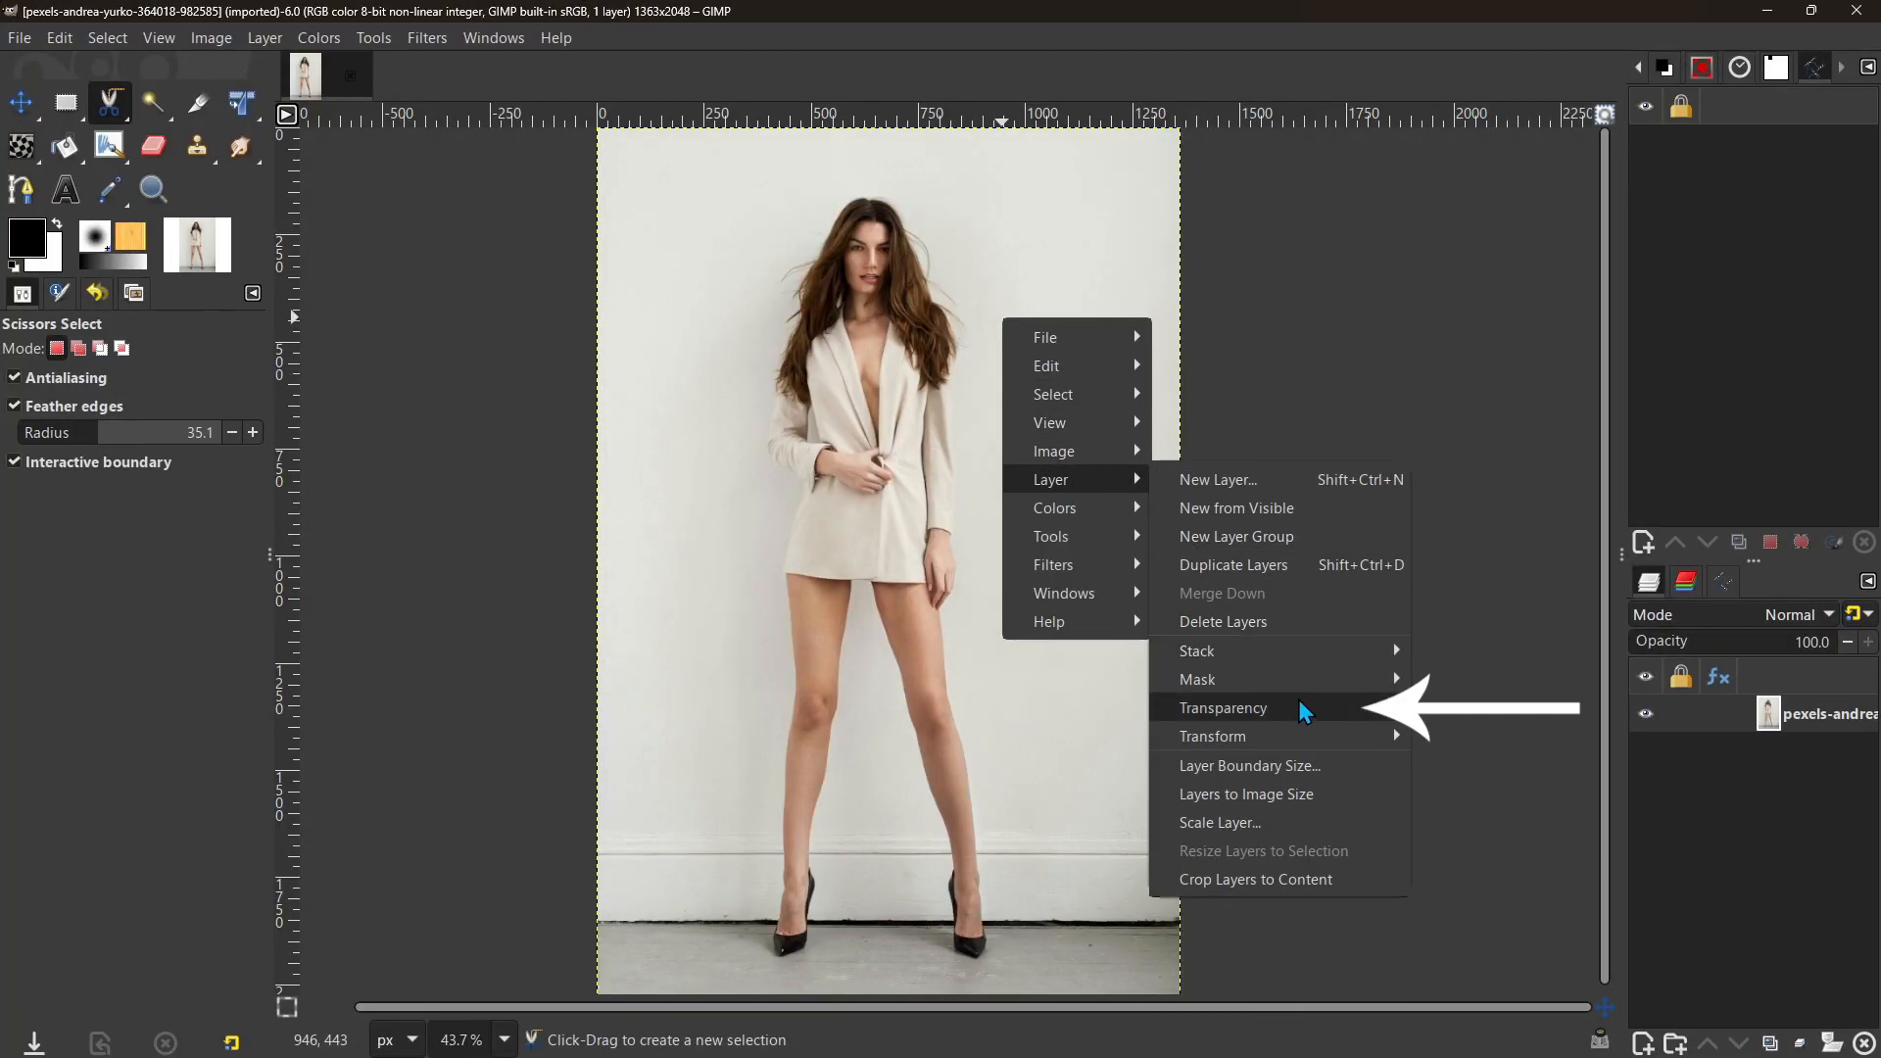
{"action": "mouse_move", "coordinate": [1304, 709]}
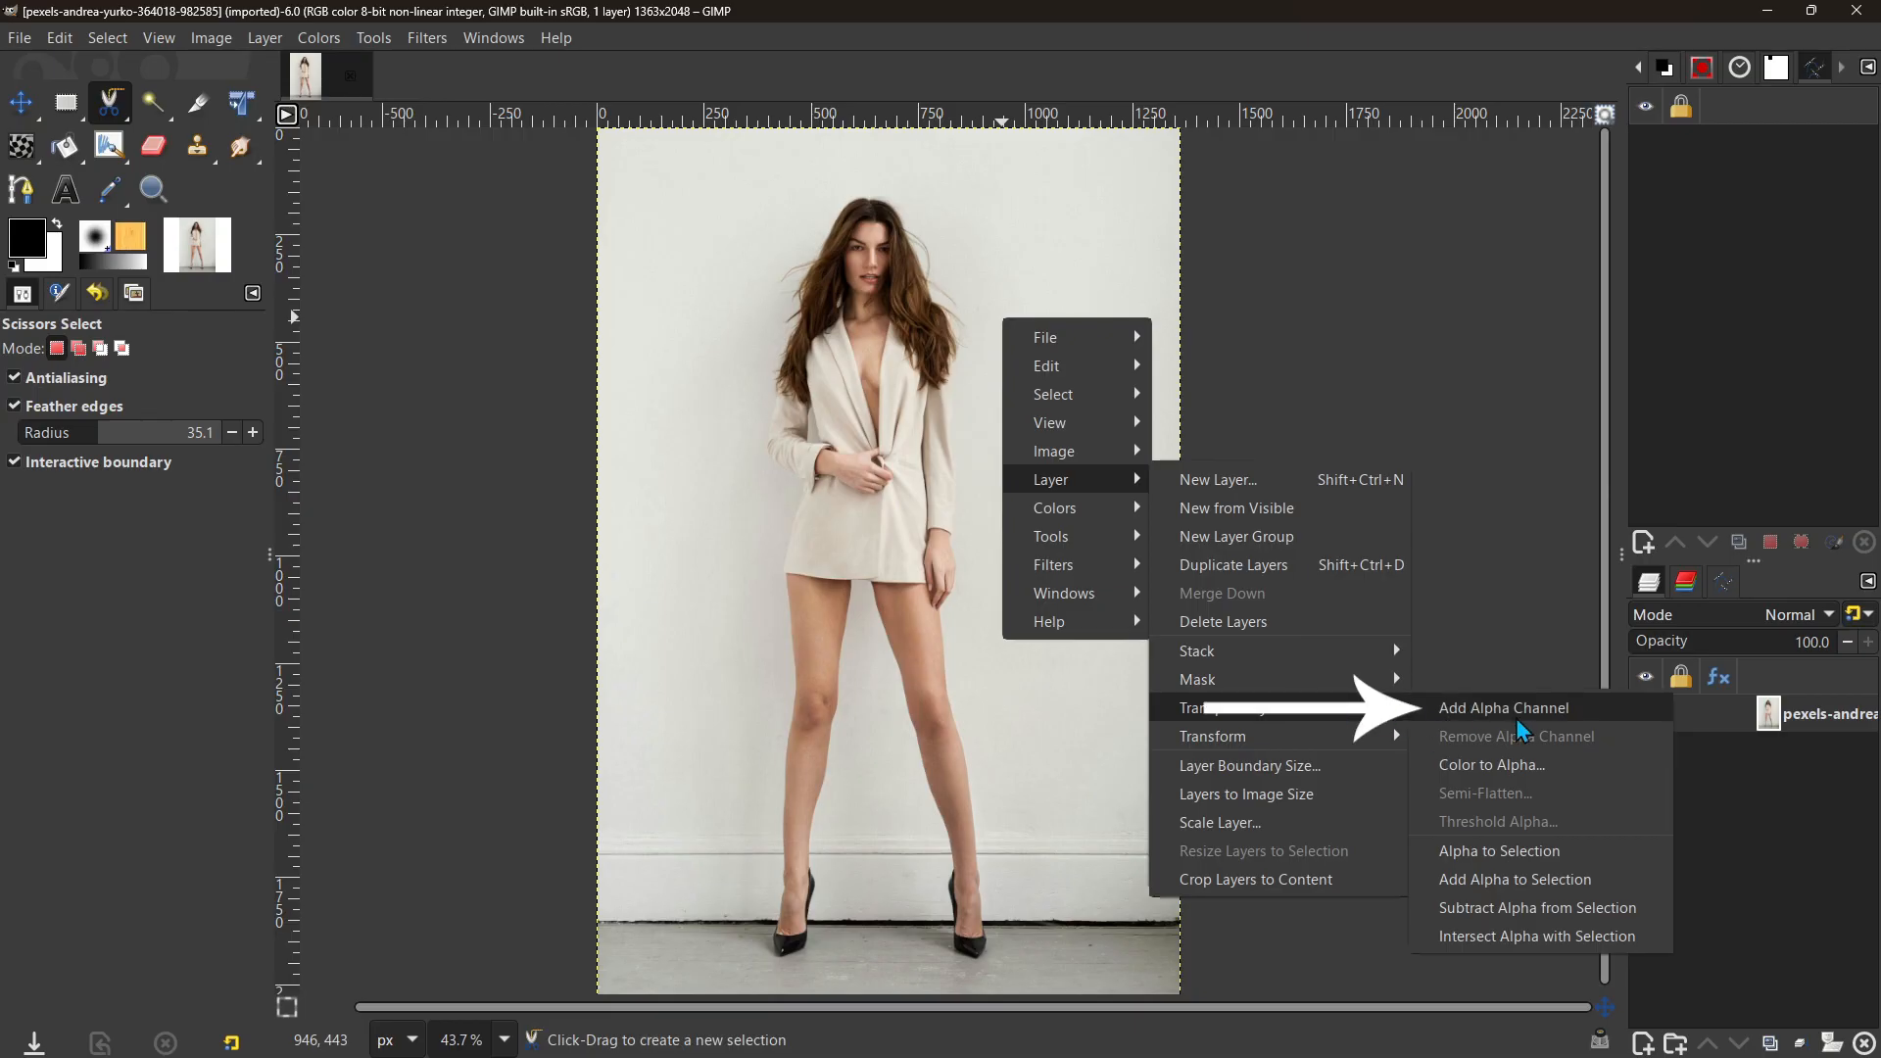
{"action": "left_click", "coordinate": [1543, 710]}
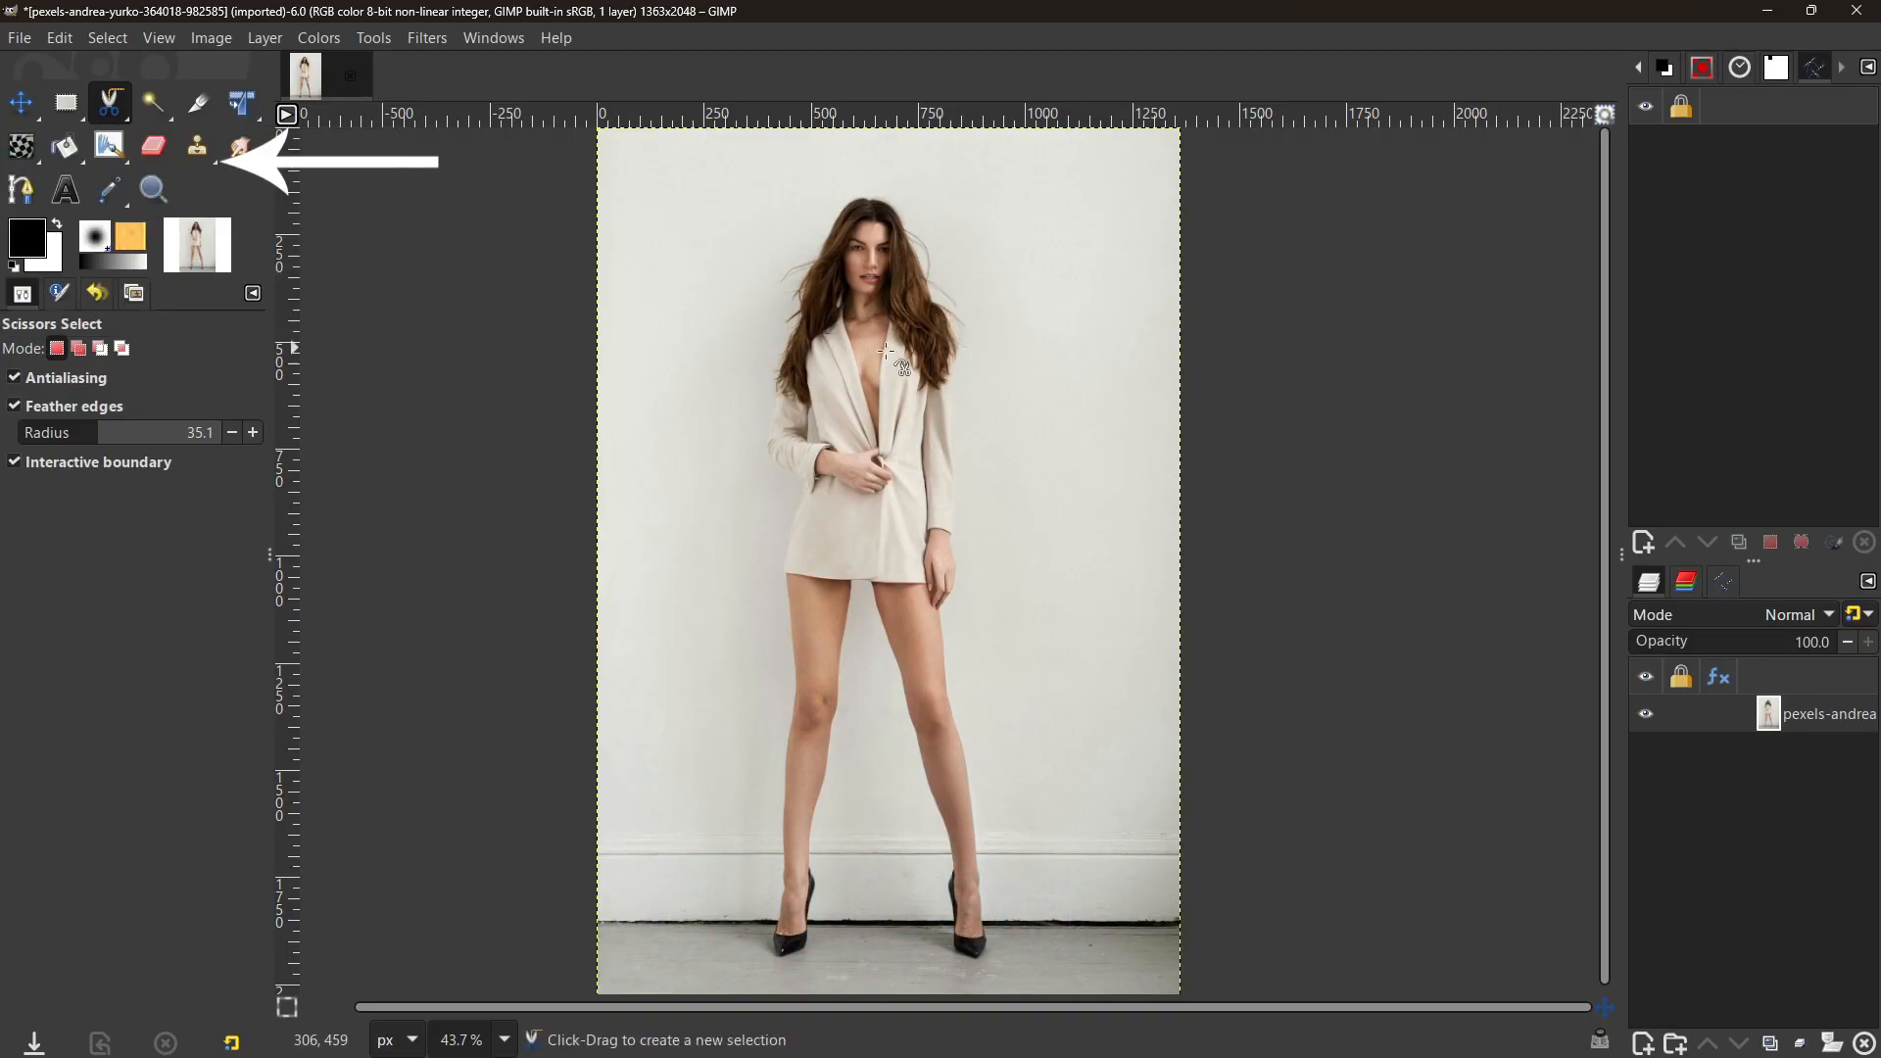
Step: Begin a Scissors Select outline at the top of the woman's head, trace down her hair, and undo the last two points
{"action": "scroll", "coordinate": [1090, 454], "scroll_direction": "up", "scroll_amount": 2}
{"action": "scroll", "coordinate": [1090, 455], "scroll_direction": "up", "scroll_amount": 2}
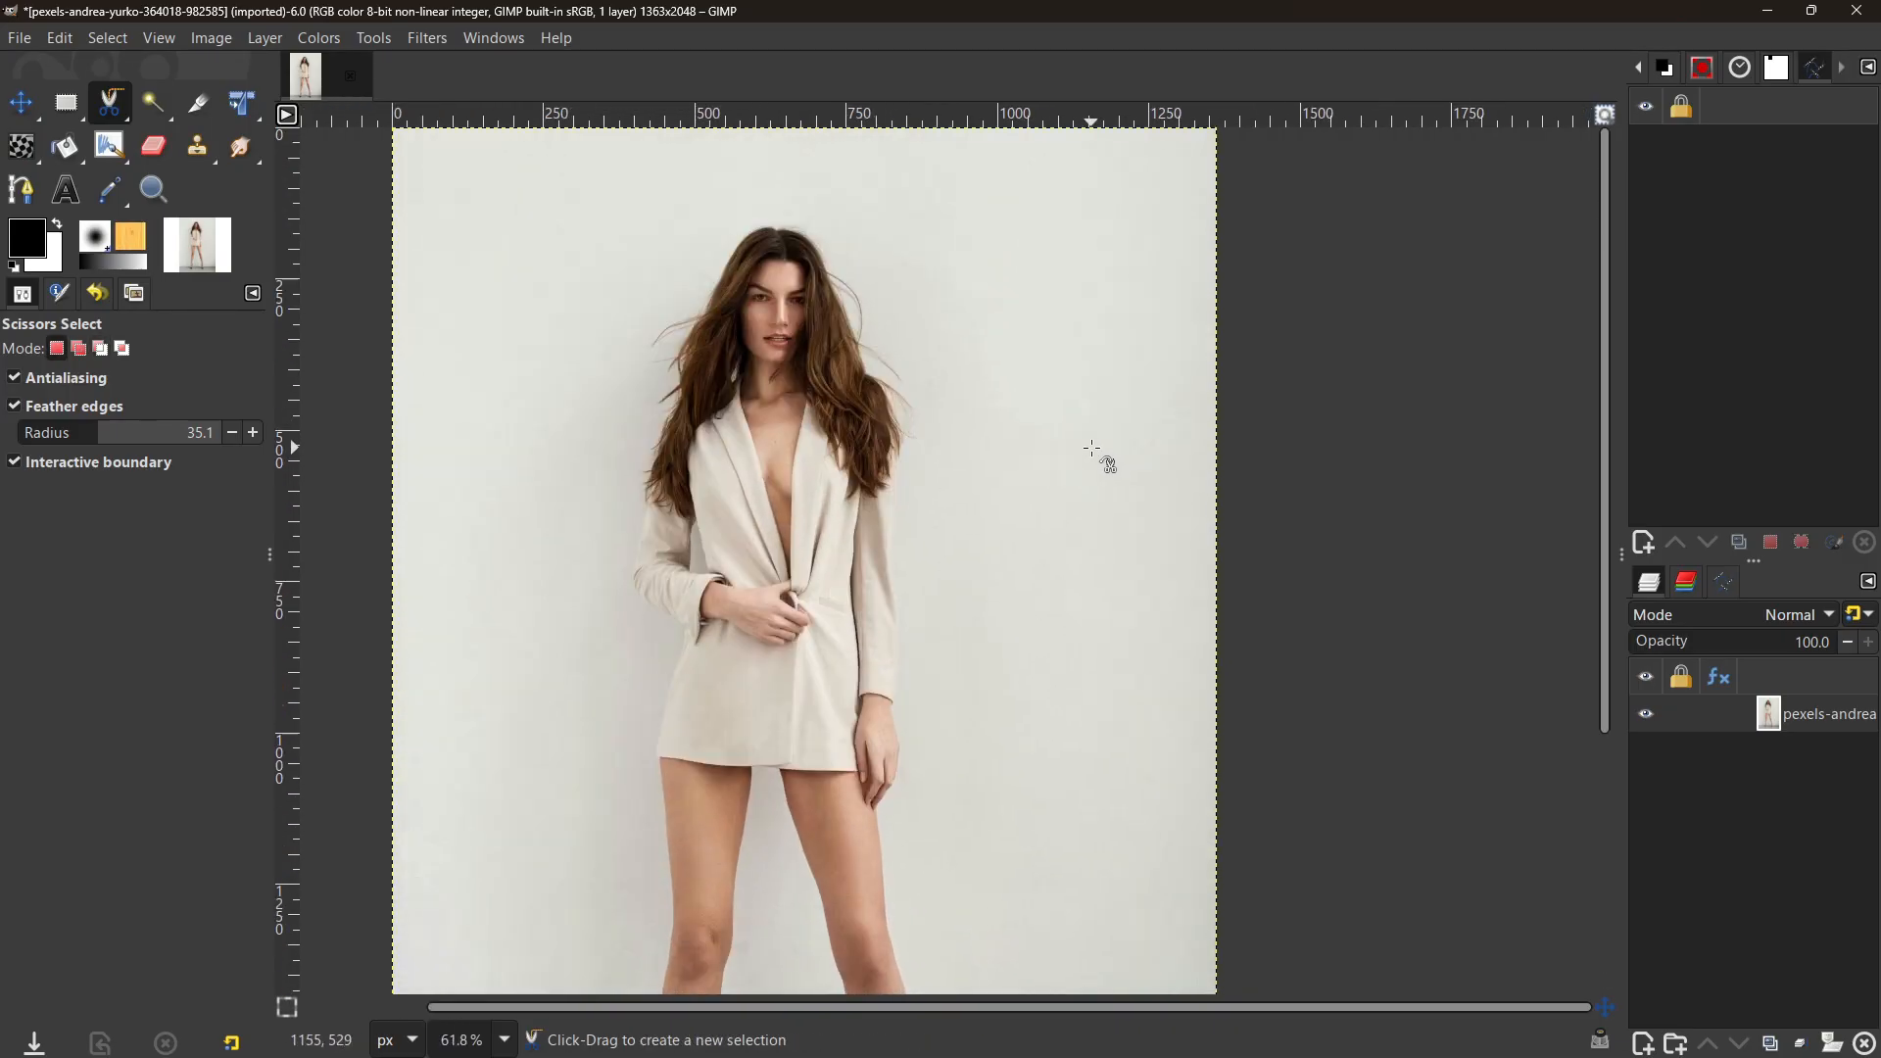
{"action": "left_click", "coordinate": [776, 225]}
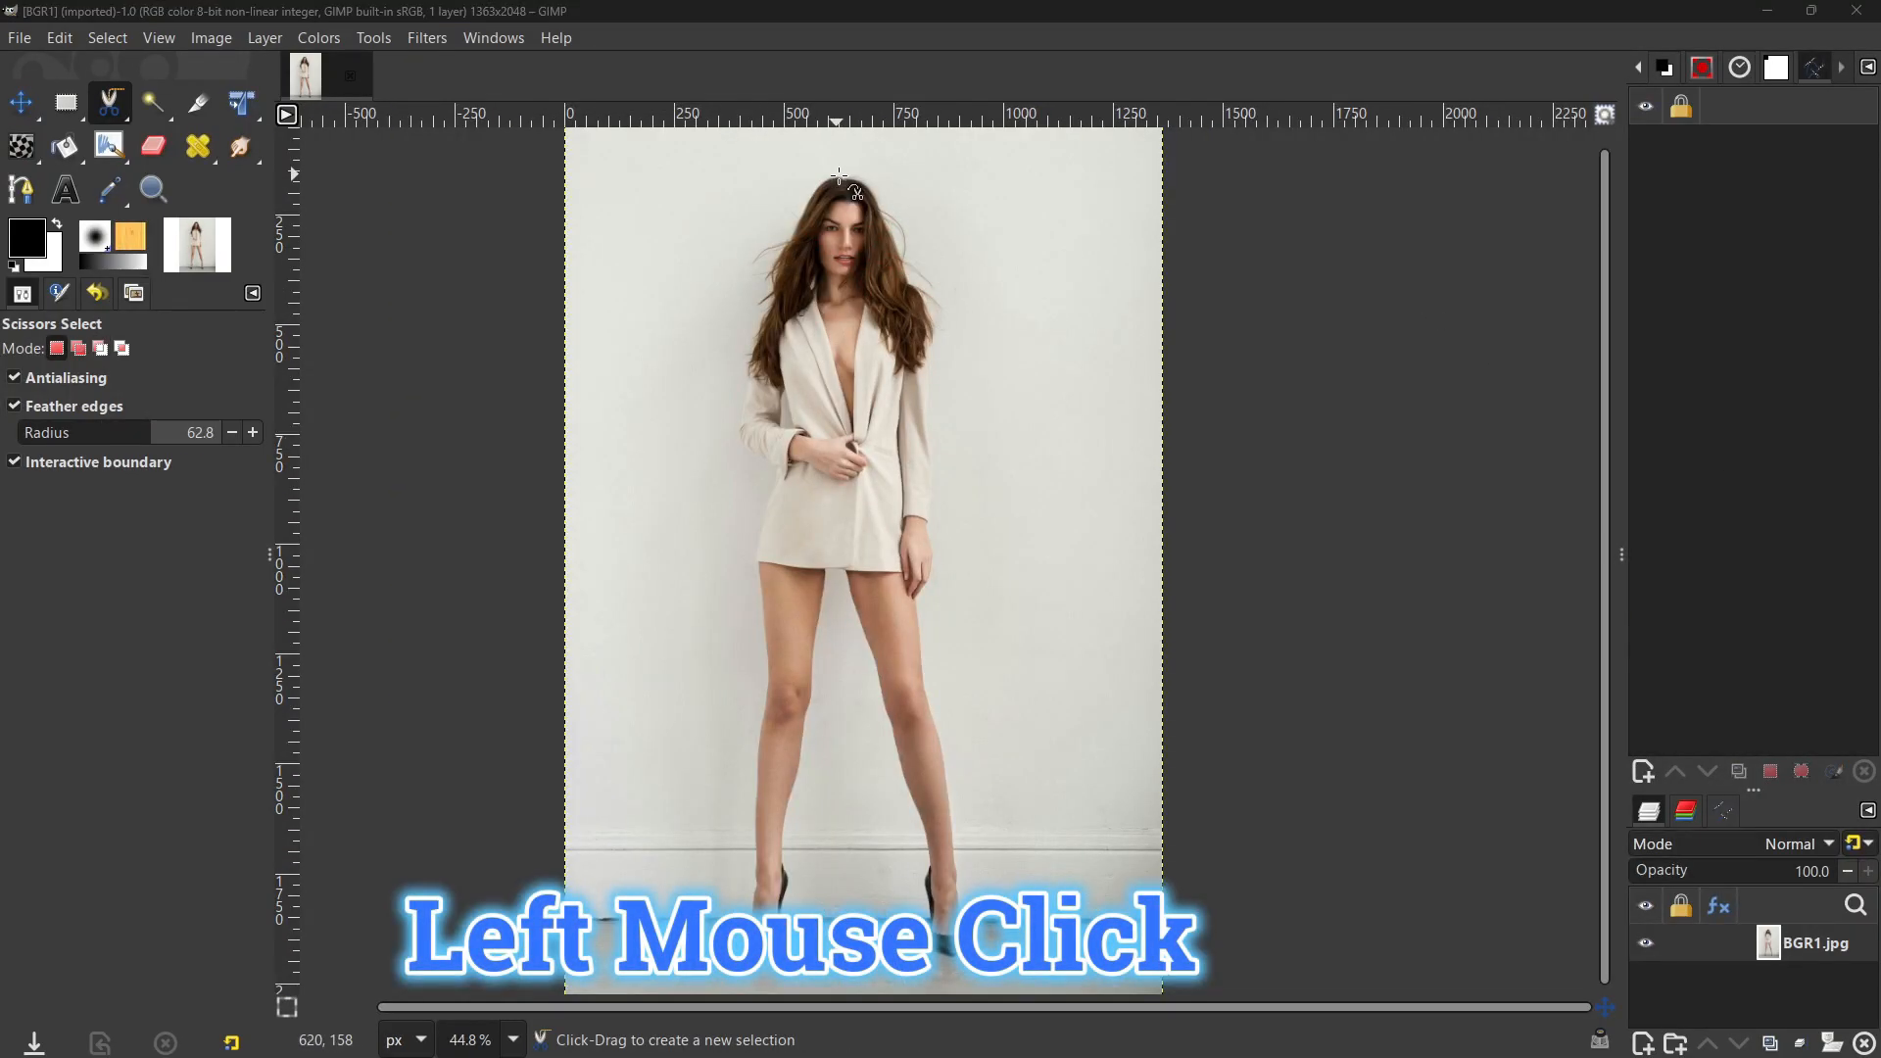
{"action": "left_click", "coordinate": [846, 175]}
{"action": "left_click", "coordinate": [814, 186]}
{"action": "left_click", "coordinate": [783, 238]}
{"action": "left_click", "coordinate": [765, 292]}
{"action": "left_click", "coordinate": [761, 323]}
{"action": "key", "text": "ctrl+z"}
{"action": "key", "text": "ctrl+z"}
Step: Continue the outline down the hair and around the jacket's bent sleeve, undoing the last point beyond the elbow
{"action": "left_click", "coordinate": [774, 293]}
{"action": "left_click", "coordinate": [742, 365]}
{"action": "left_click", "coordinate": [746, 383]}
{"action": "left_click", "coordinate": [740, 425]}
{"action": "left_click", "coordinate": [741, 441]}
{"action": "left_click", "coordinate": [743, 450]}
{"action": "left_click", "coordinate": [755, 456]}
{"action": "left_click", "coordinate": [785, 464]}
{"action": "key", "text": "ctrl+z"}
Step: Trace the outline down the jacket's side and the outer leg to the tip of the shoe, redoing misplaced points
{"action": "left_click", "coordinate": [753, 558]}
{"action": "left_click", "coordinate": [769, 678]}
{"action": "left_click", "coordinate": [753, 867]}
{"action": "left_click", "coordinate": [746, 927]}
{"action": "left_click", "coordinate": [752, 955]}
{"action": "key", "text": "ctrl+z"}
{"action": "left_click", "coordinate": [748, 960], "text": "shift"}
{"action": "key", "text": "ctrl+z"}
{"action": "left_click", "coordinate": [748, 942], "text": "shift"}
{"action": "left_click", "coordinate": [753, 954]}
Step: Continue the outline around the first shoe and up the inner side of that leg to the jacket hem
{"action": "left_click", "coordinate": [779, 940]}
{"action": "left_click", "coordinate": [789, 879]}
{"action": "left_click", "coordinate": [782, 854]}
{"action": "left_click", "coordinate": [802, 721], "text": "shift"}
{"action": "left_click", "coordinate": [821, 566], "text": "shift"}
Step: Continue the outline down the second leg's inner side and around its shoe, and set the feather radius to 52.6
{"action": "left_click", "coordinate": [843, 570], "text": "shift"}
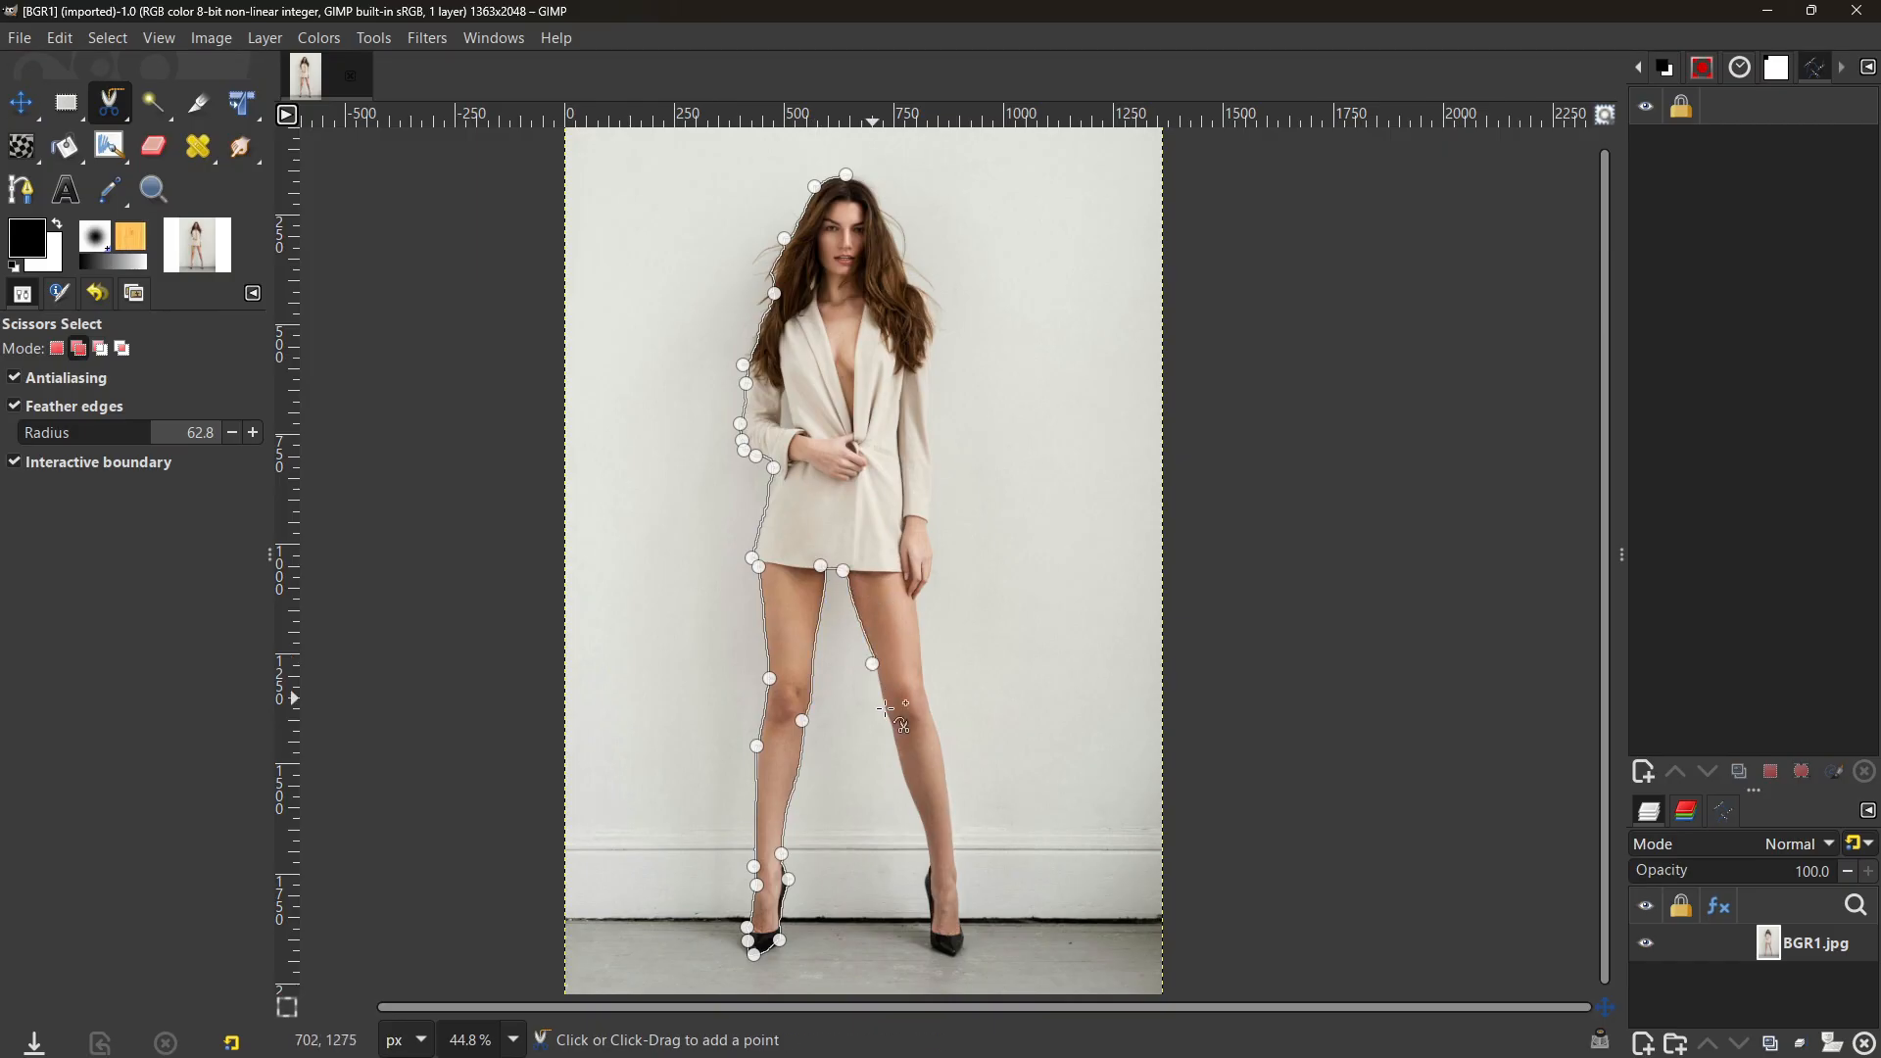
{"action": "left_click", "coordinate": [936, 862], "text": "shift"}
{"action": "left_click", "coordinate": [920, 877], "text": "shift"}
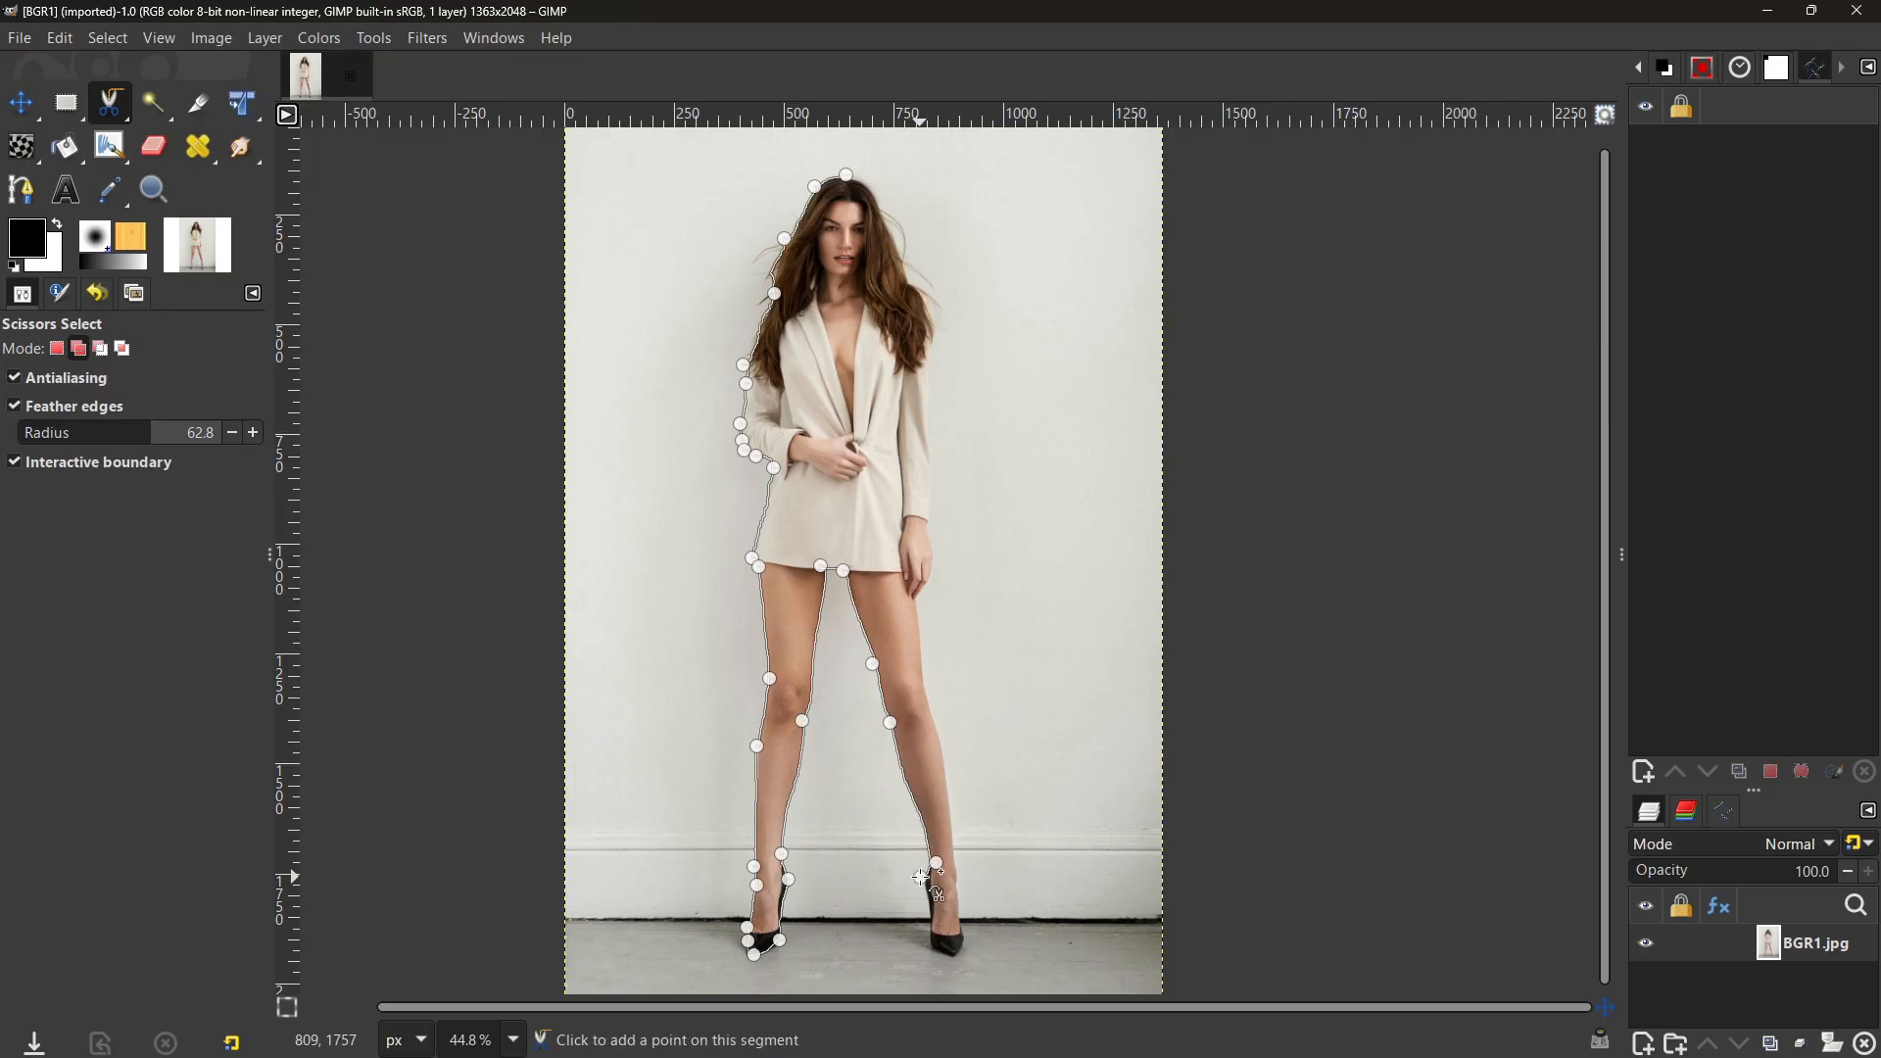
{"action": "left_click", "coordinate": [929, 943], "text": "shift"}
{"action": "left_click", "coordinate": [963, 932], "text": "shift"}
{"action": "left_click", "coordinate": [956, 914], "text": "shift"}
{"action": "left_click_drag", "start_coordinate": [118, 432], "coordinate": [98, 432]}
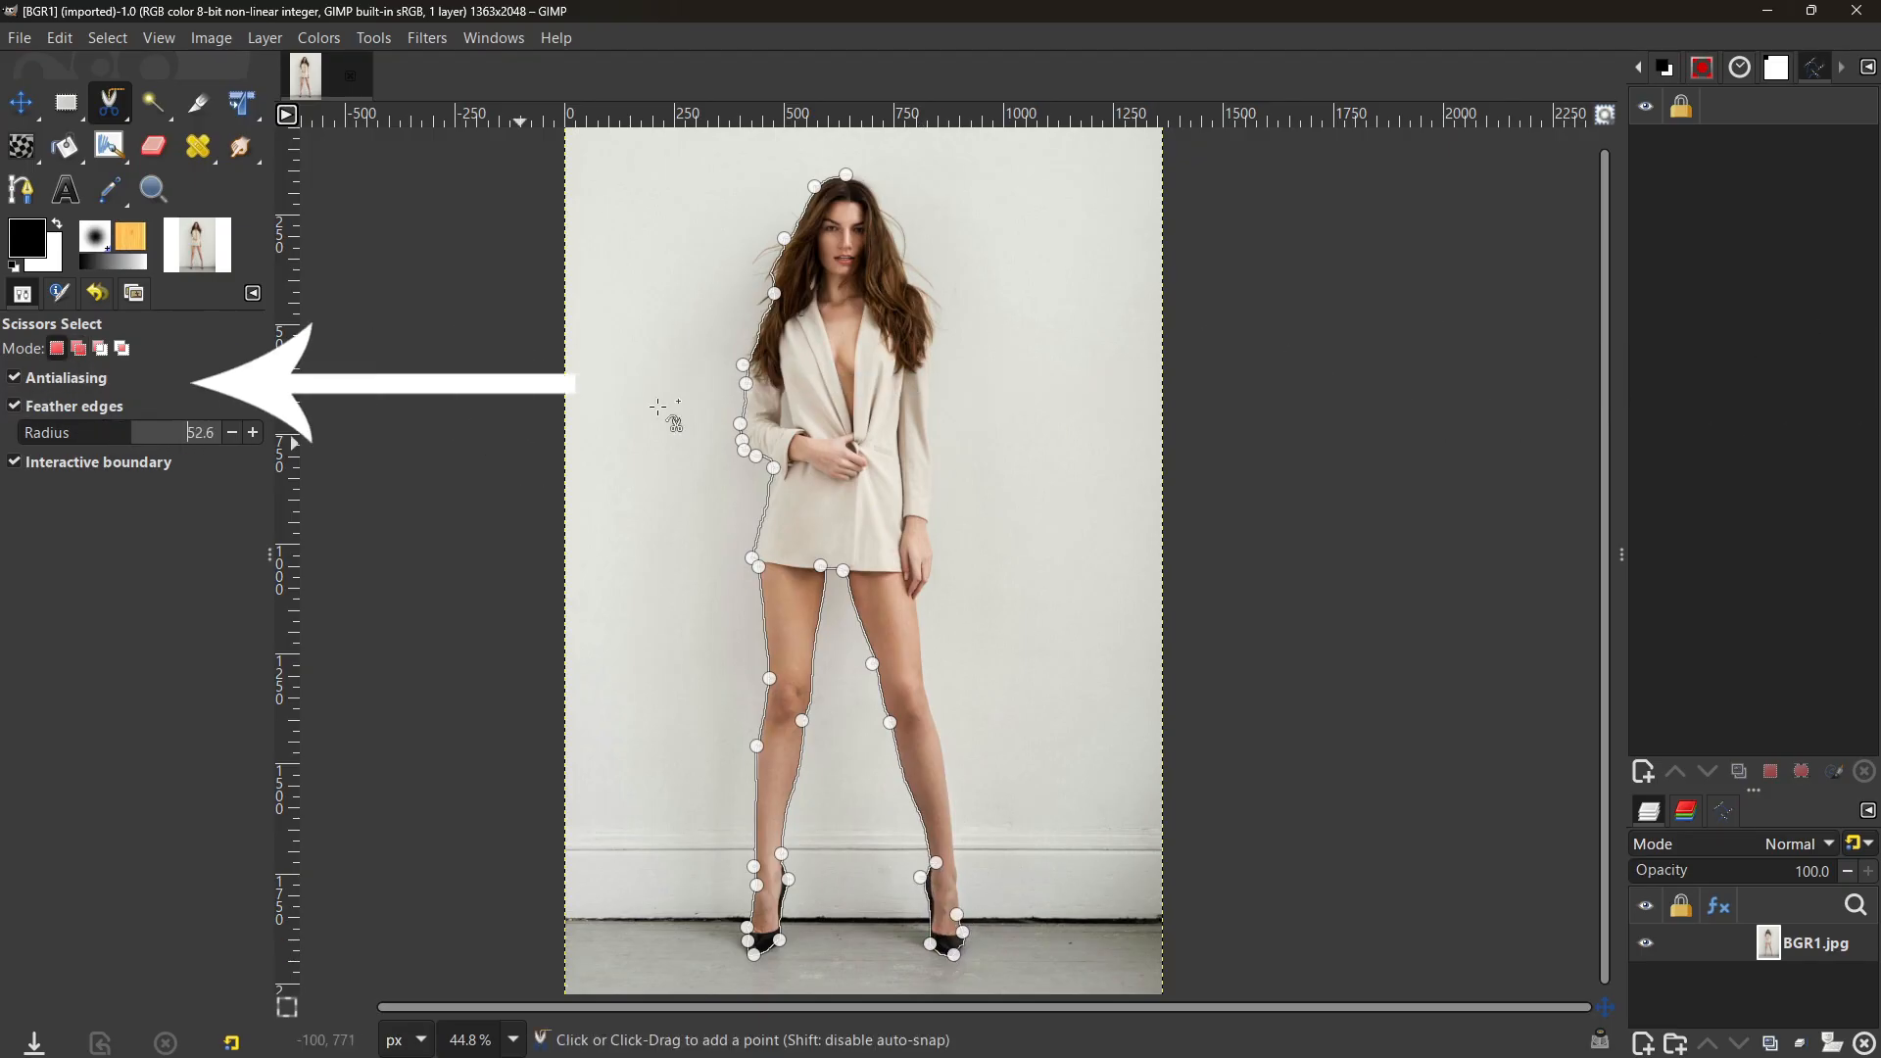
Step: Trace the outline up the outer side of that leg, around the hanging hand and up the sleeve, undoing the last point
{"action": "left_click", "coordinate": [936, 704]}
{"action": "left_click", "coordinate": [936, 595]}
{"action": "left_click", "coordinate": [928, 580], "text": "shift"}
{"action": "left_click", "coordinate": [930, 456], "text": "shift"}
{"action": "left_click", "coordinate": [922, 373], "text": "shift"}
{"action": "key", "text": "ctrl+z"}
Step: Complete the outline along the upper sleeve and hair, close it at the top of the head, and convert it to a selection
{"action": "left_click", "coordinate": [923, 366], "text": "shift"}
{"action": "left_click", "coordinate": [928, 424], "text": "shift"}
{"action": "left_click", "coordinate": [929, 336], "text": "shift"}
{"action": "left_click", "coordinate": [910, 282], "text": "shift"}
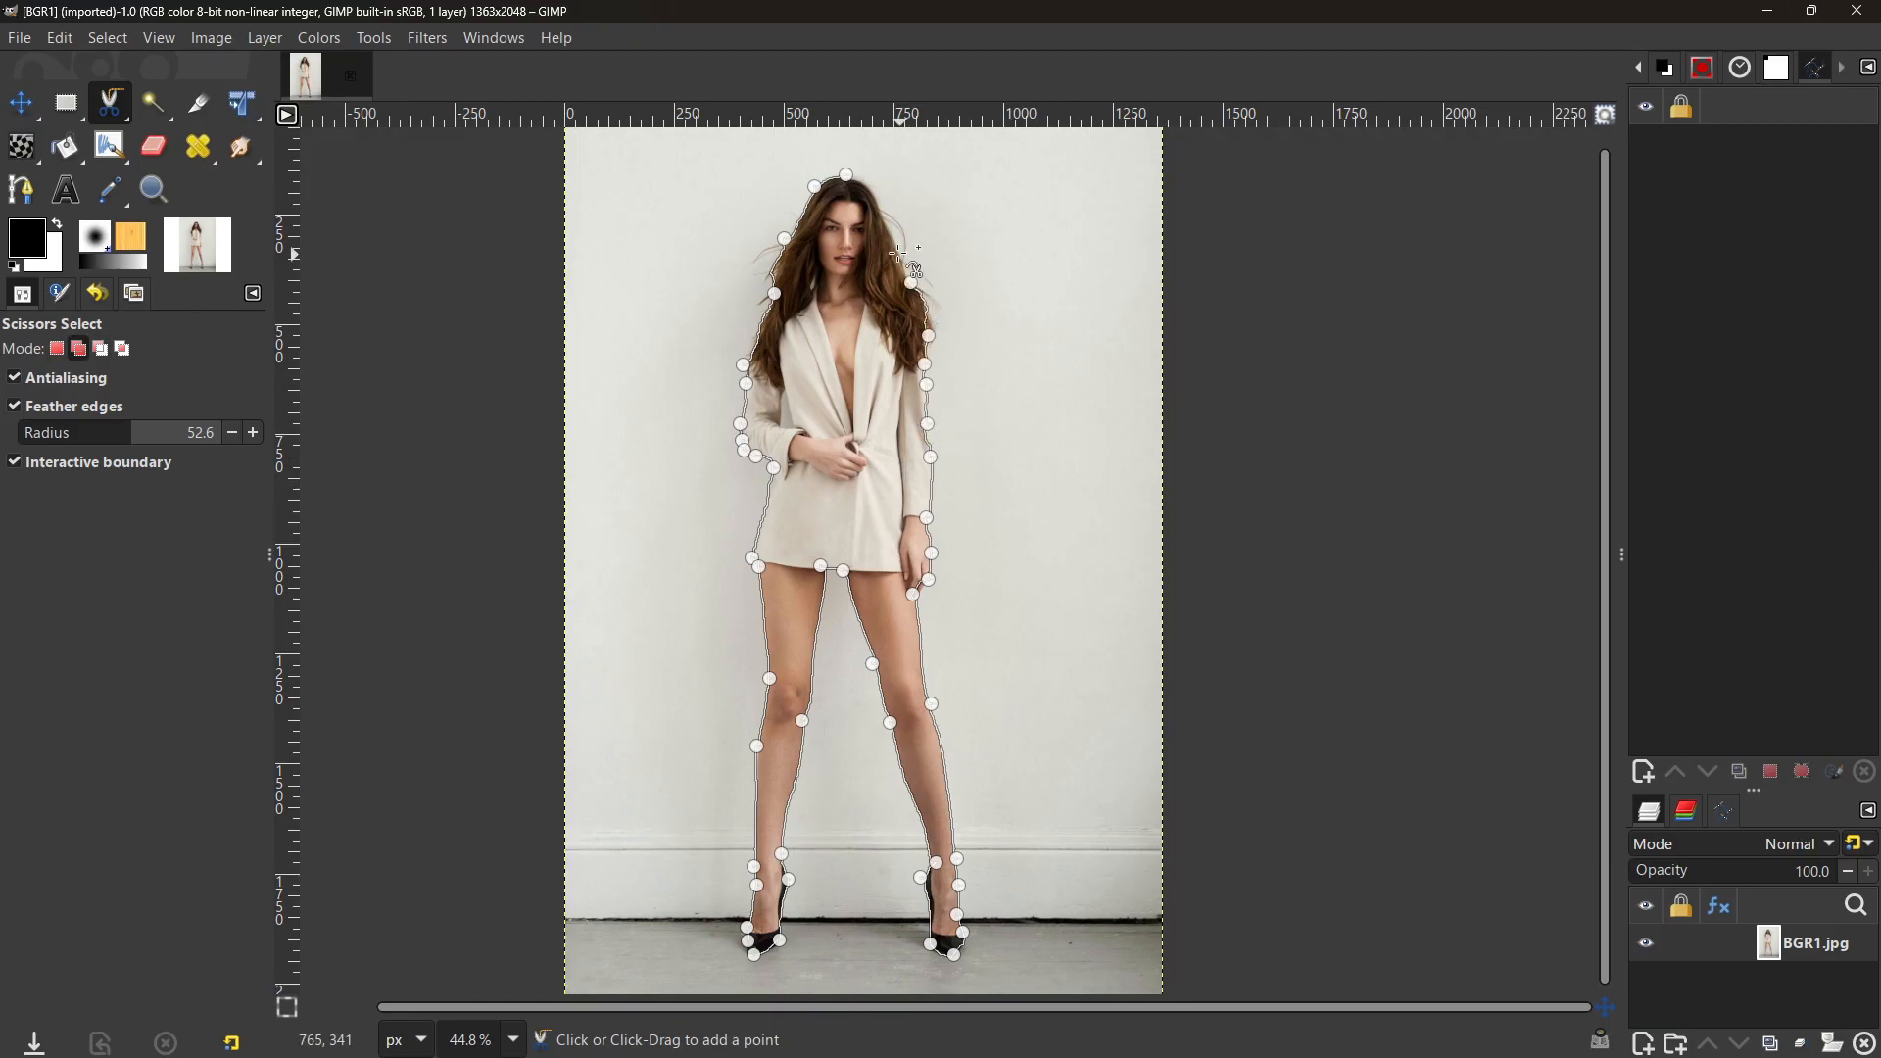
{"action": "left_click", "coordinate": [859, 181], "text": "shift"}
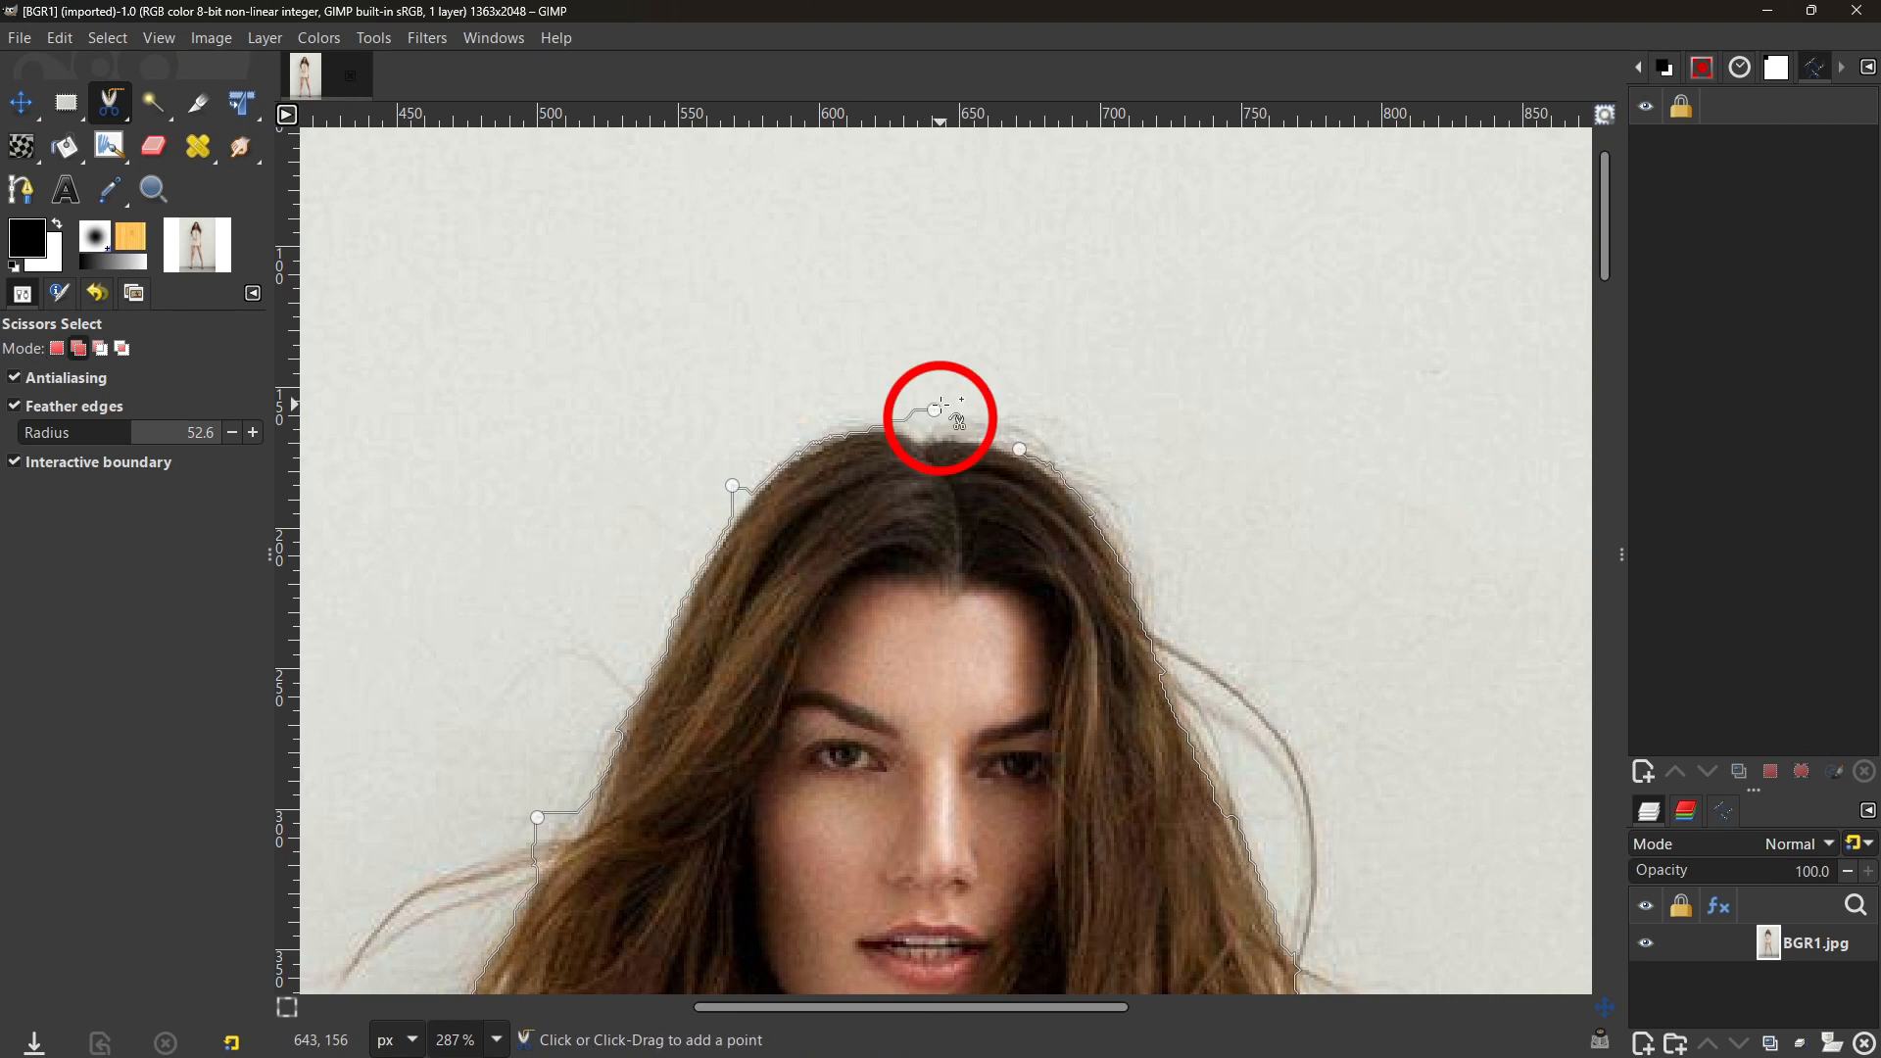
{"action": "left_click", "coordinate": [977, 425]}
{"action": "scroll", "coordinate": [1255, 437], "scroll_direction": "down", "scroll_amount": 5}
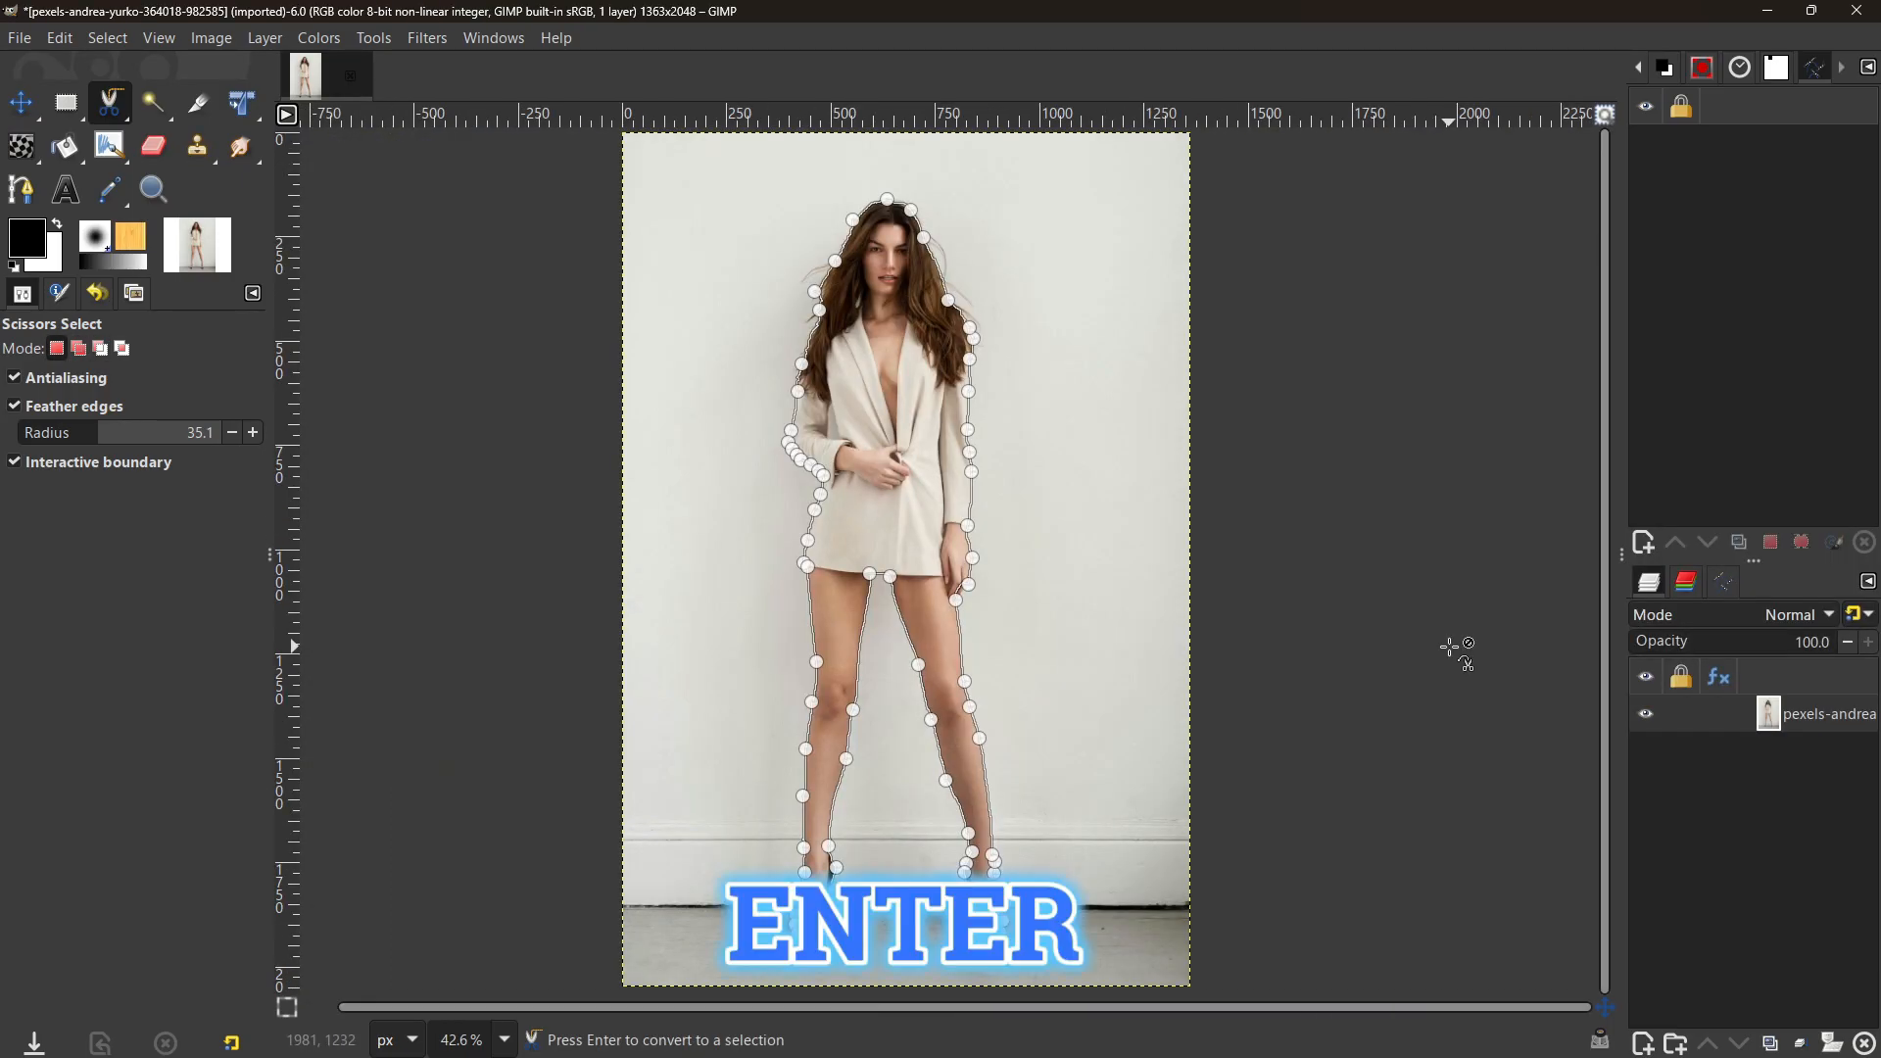
{"action": "key", "text": "Return"}
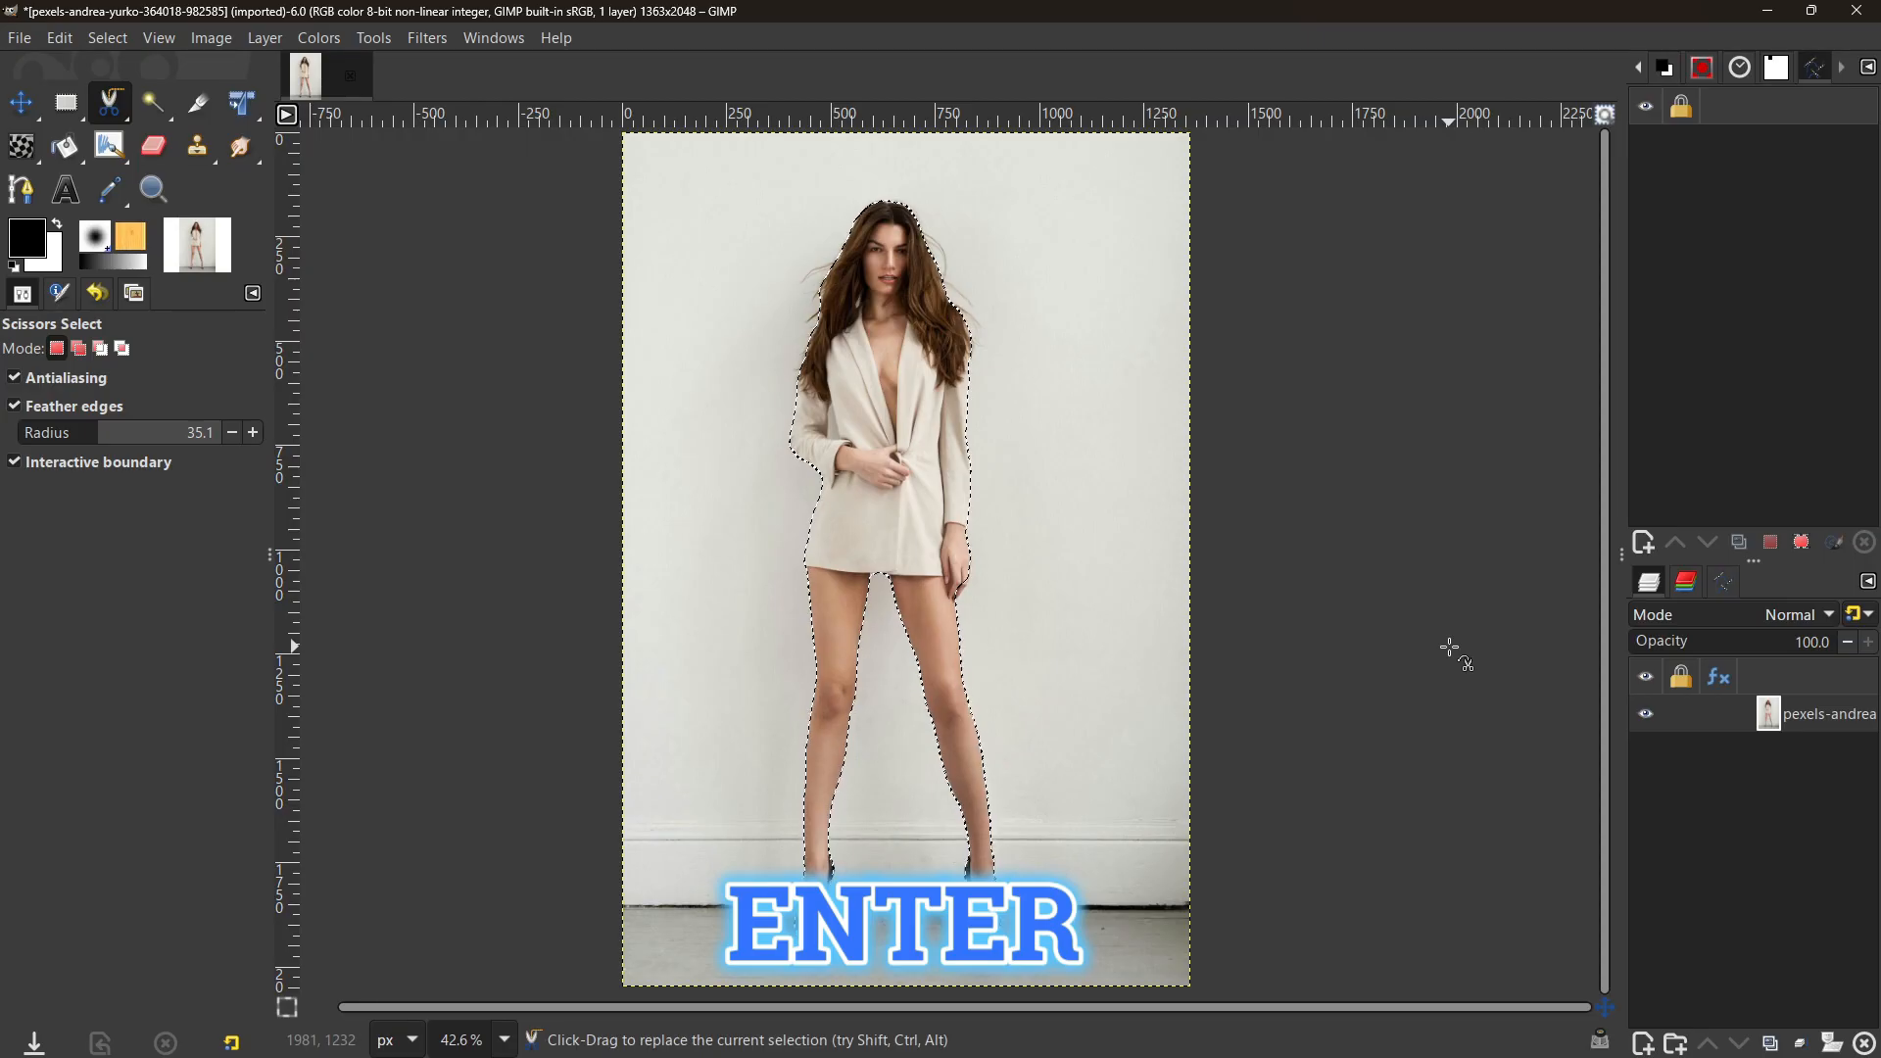
Step: Delete the selected woman, undo that deletion, and clear the background instead by inverting the selection
{"action": "key", "text": "Delete"}
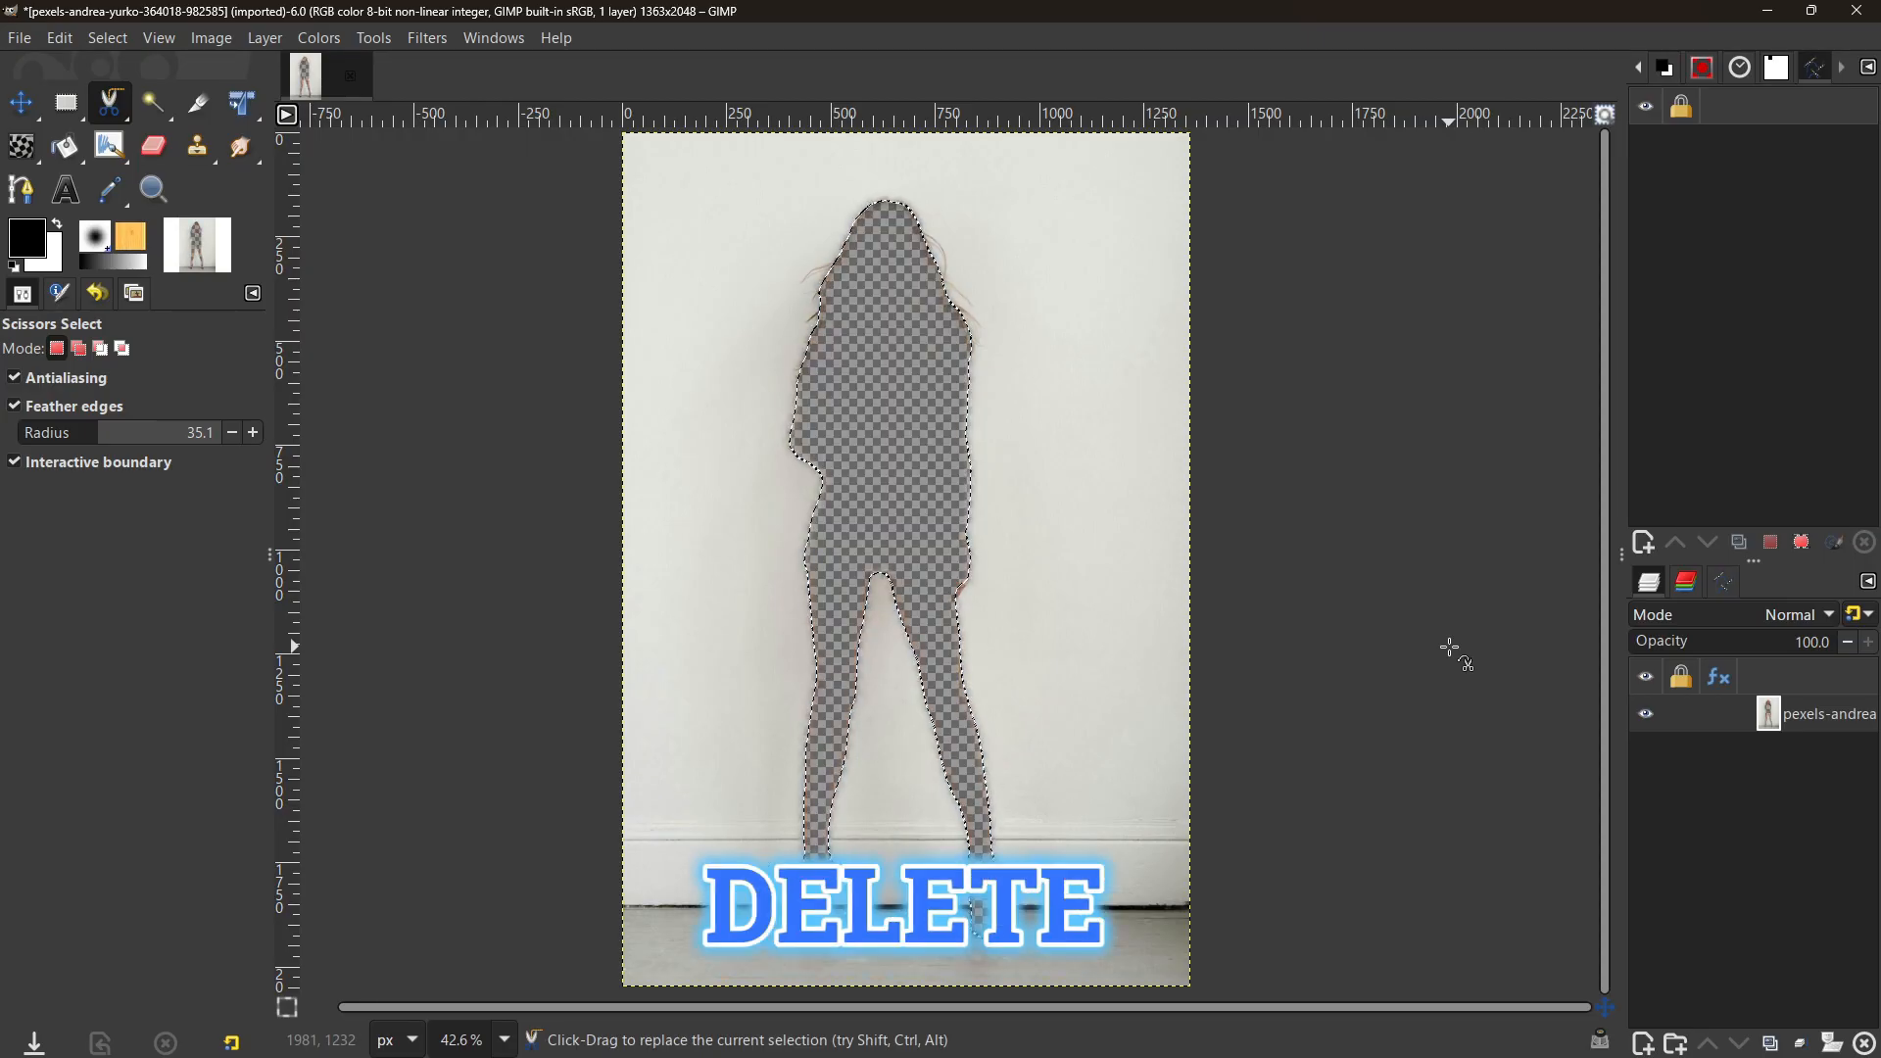
{"action": "key", "text": "ctrl"}
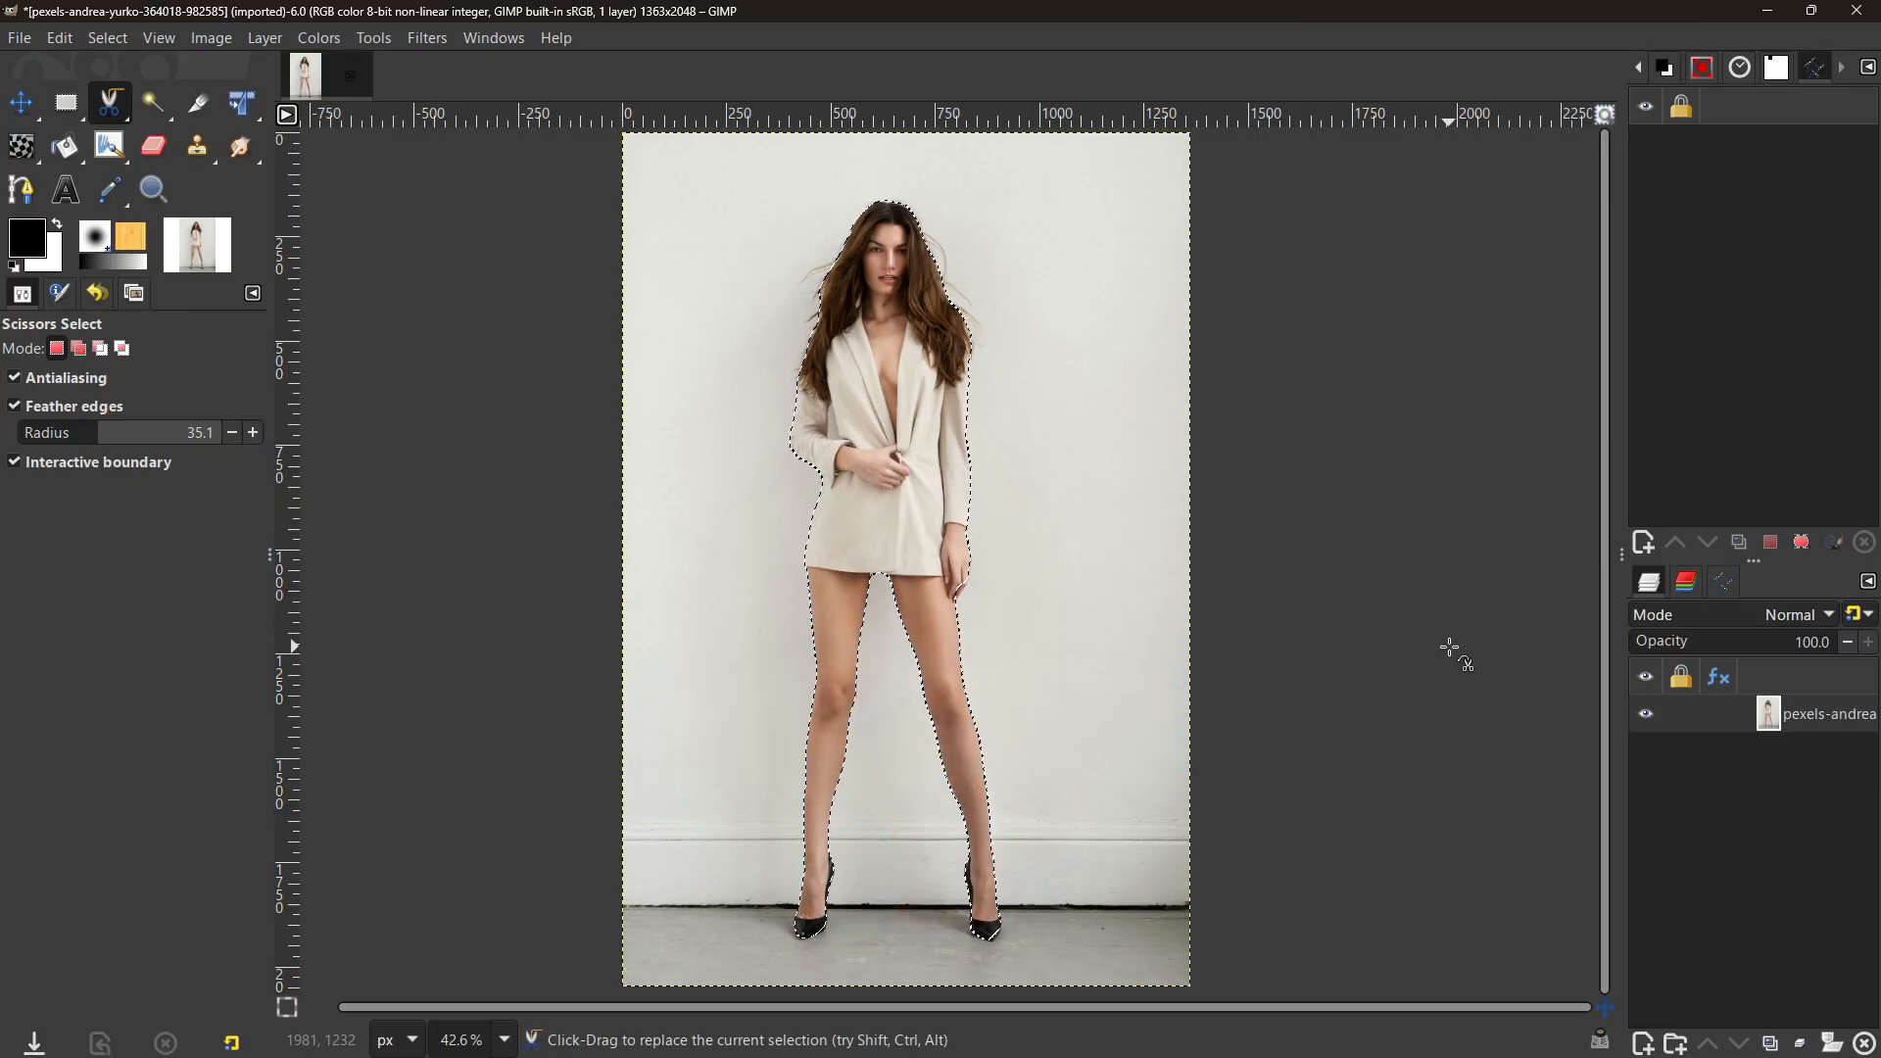
{"action": "key", "text": "ctrl+i"}
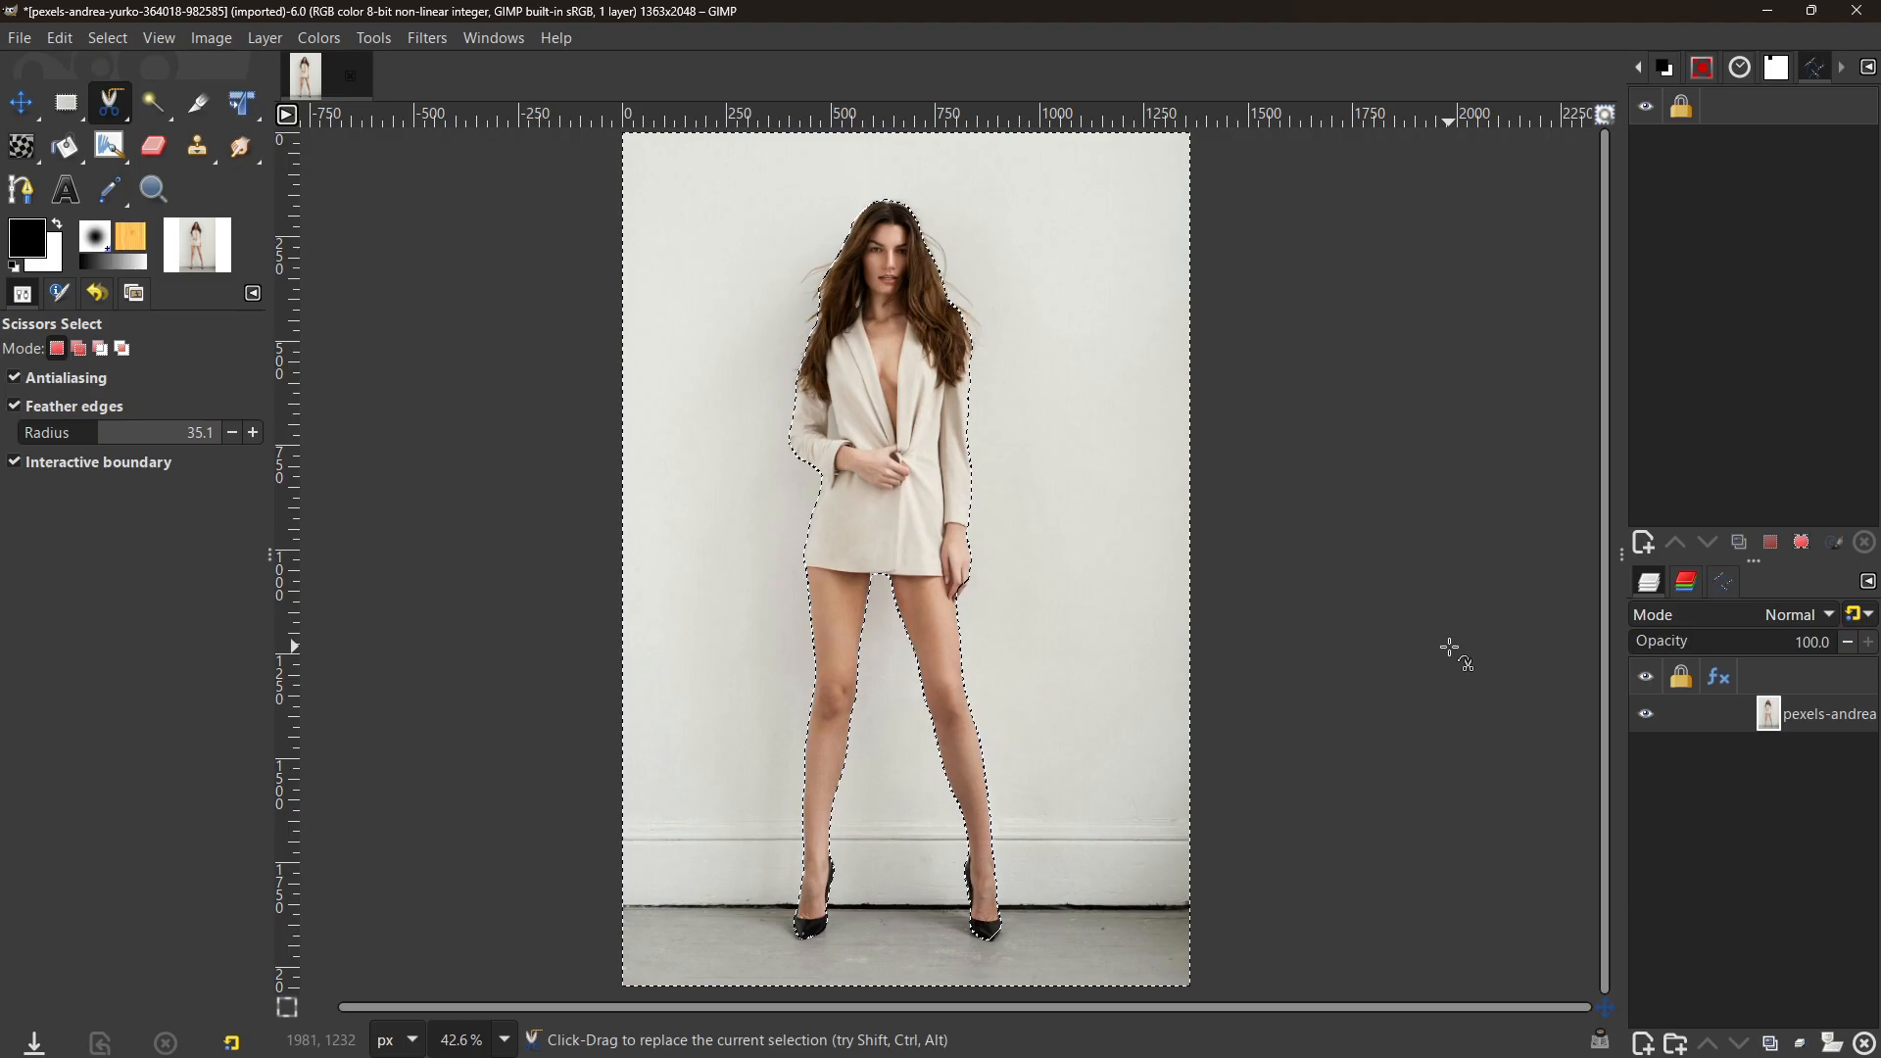
{"action": "key", "text": "Delete"}
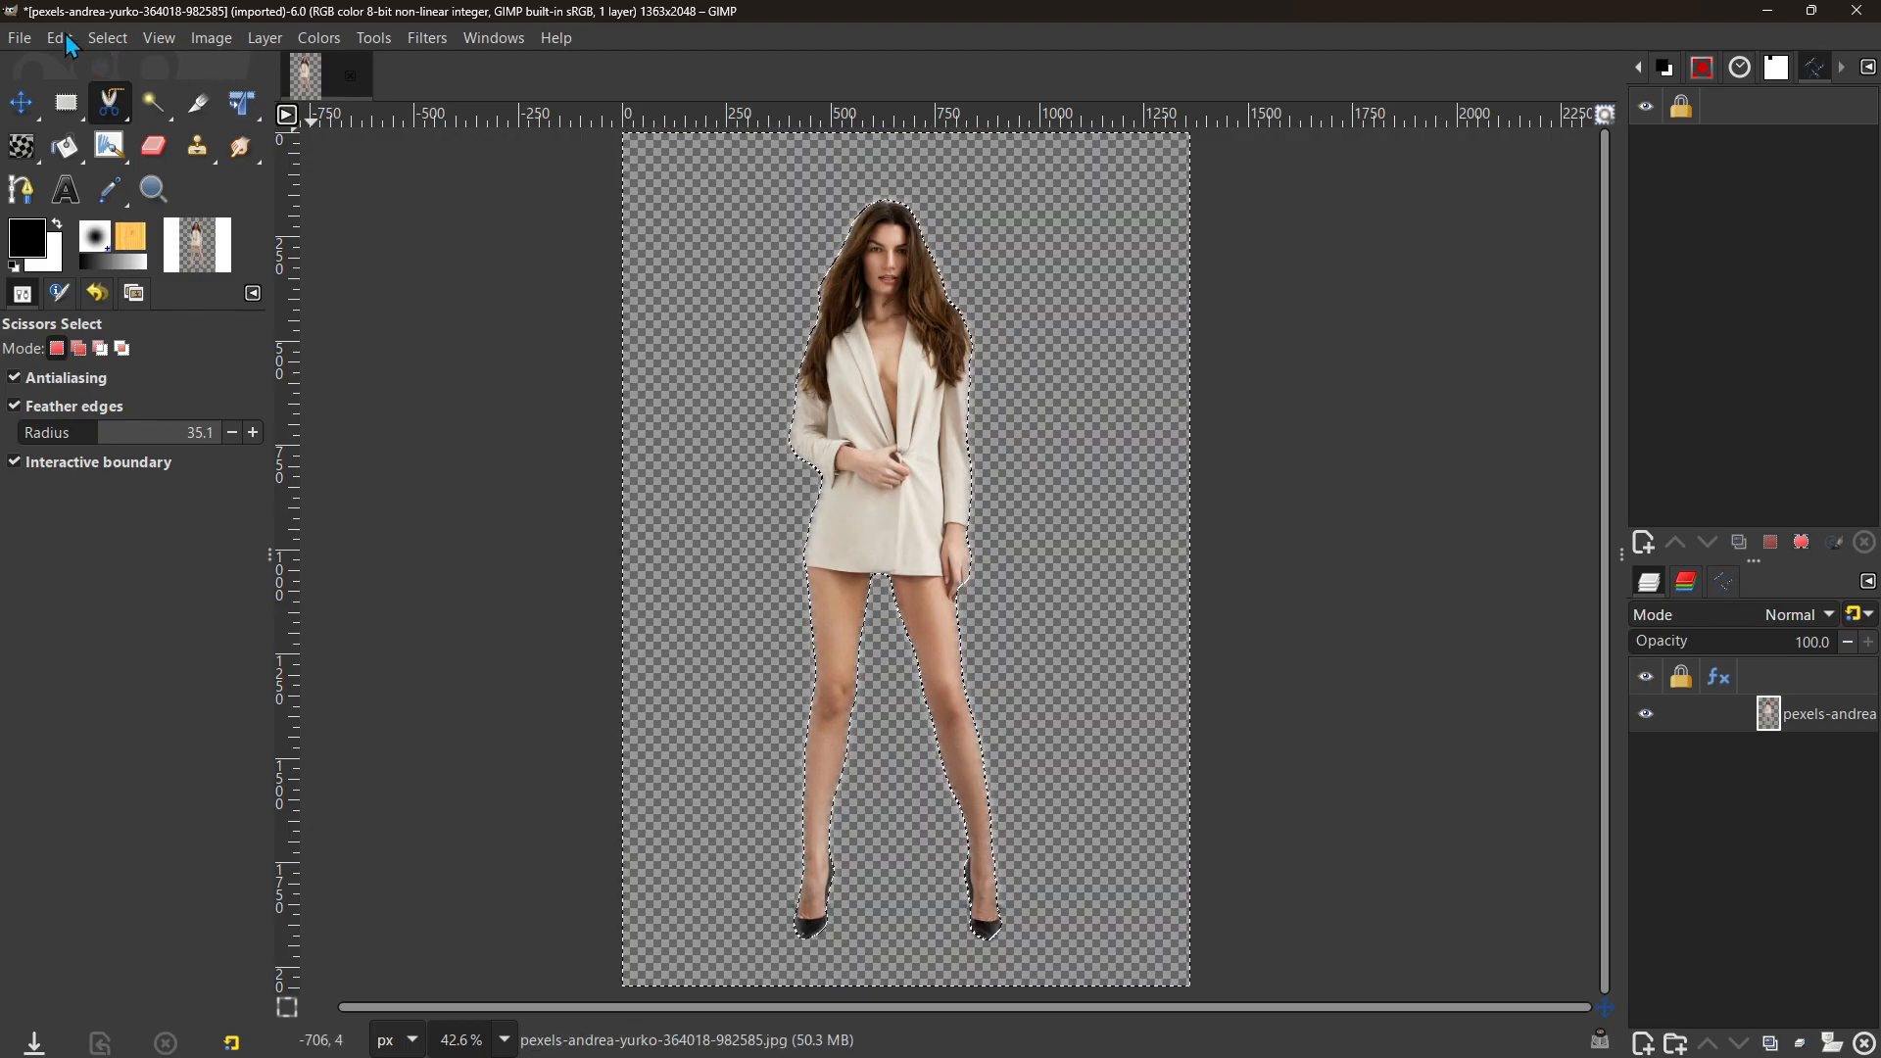
Step: Start exporting the cut-out image and change the file name's extension to .png
{"action": "left_click", "coordinate": [19, 38]}
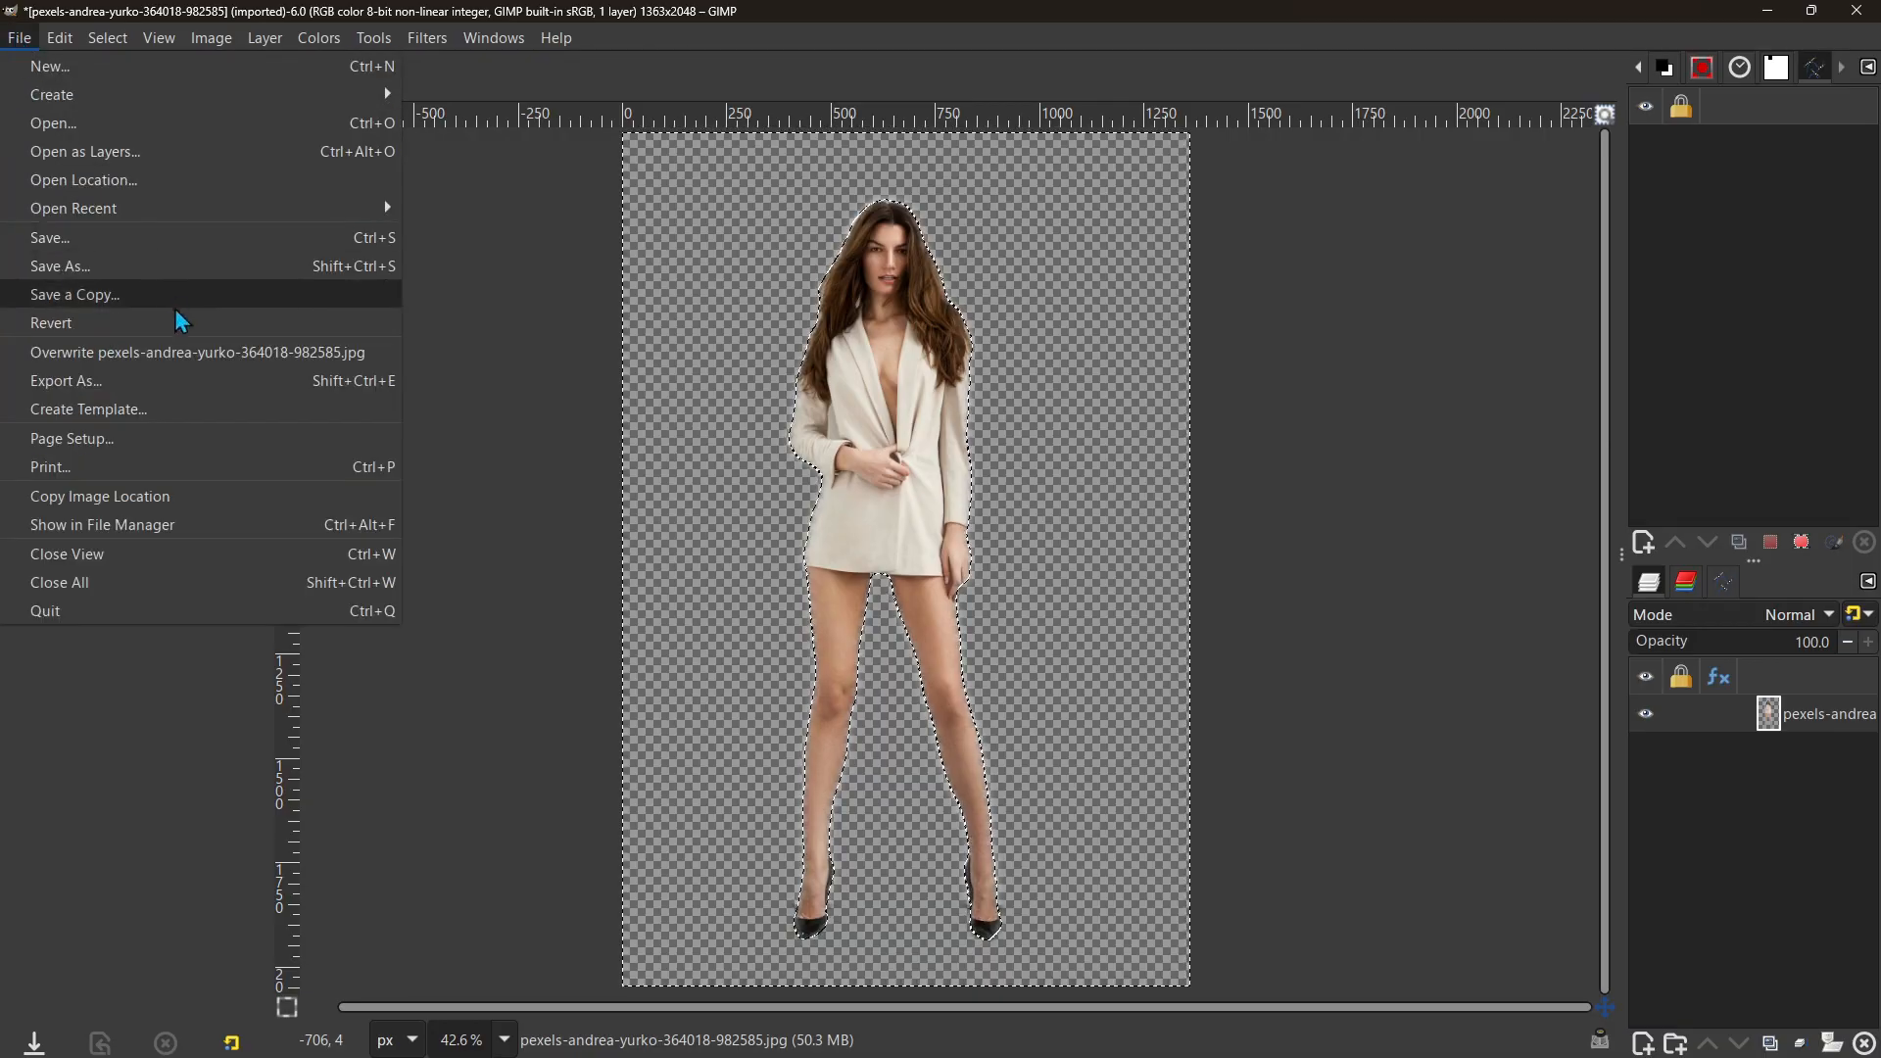
{"action": "left_click", "coordinate": [189, 381]}
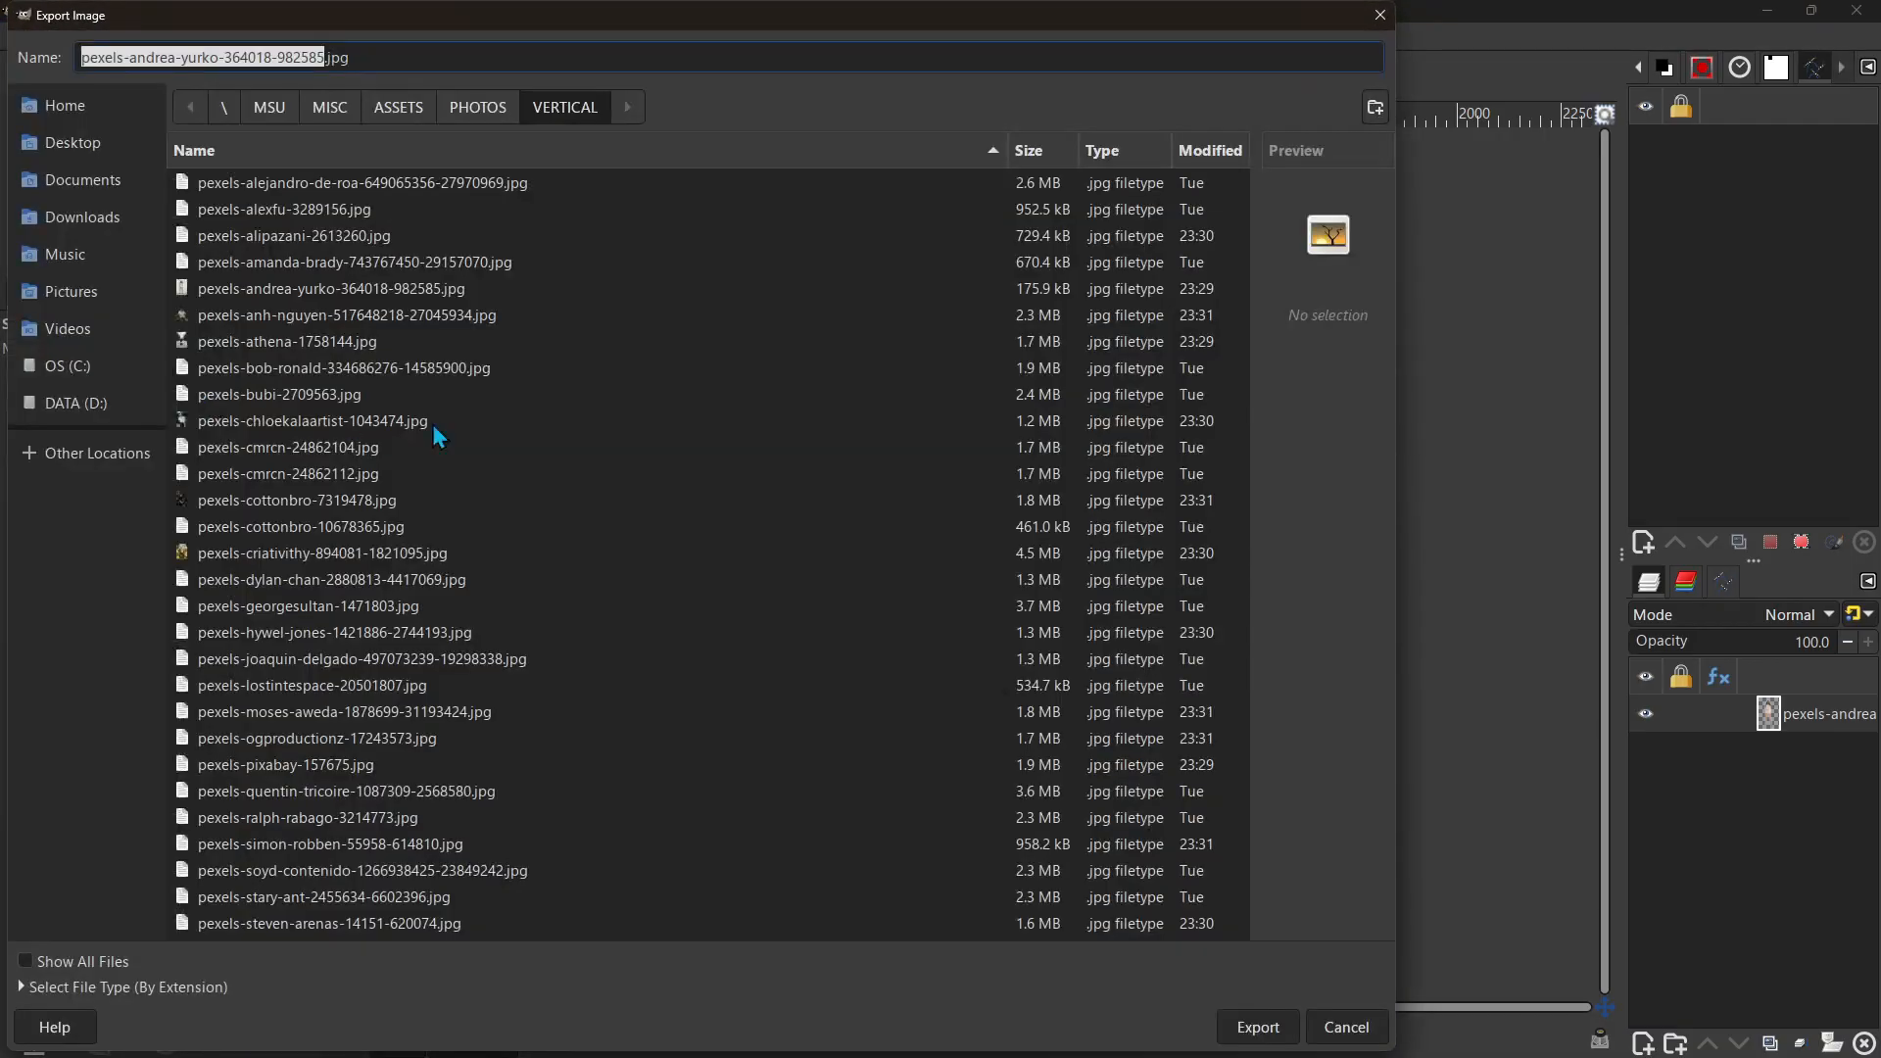
{"action": "key", "text": "End"}
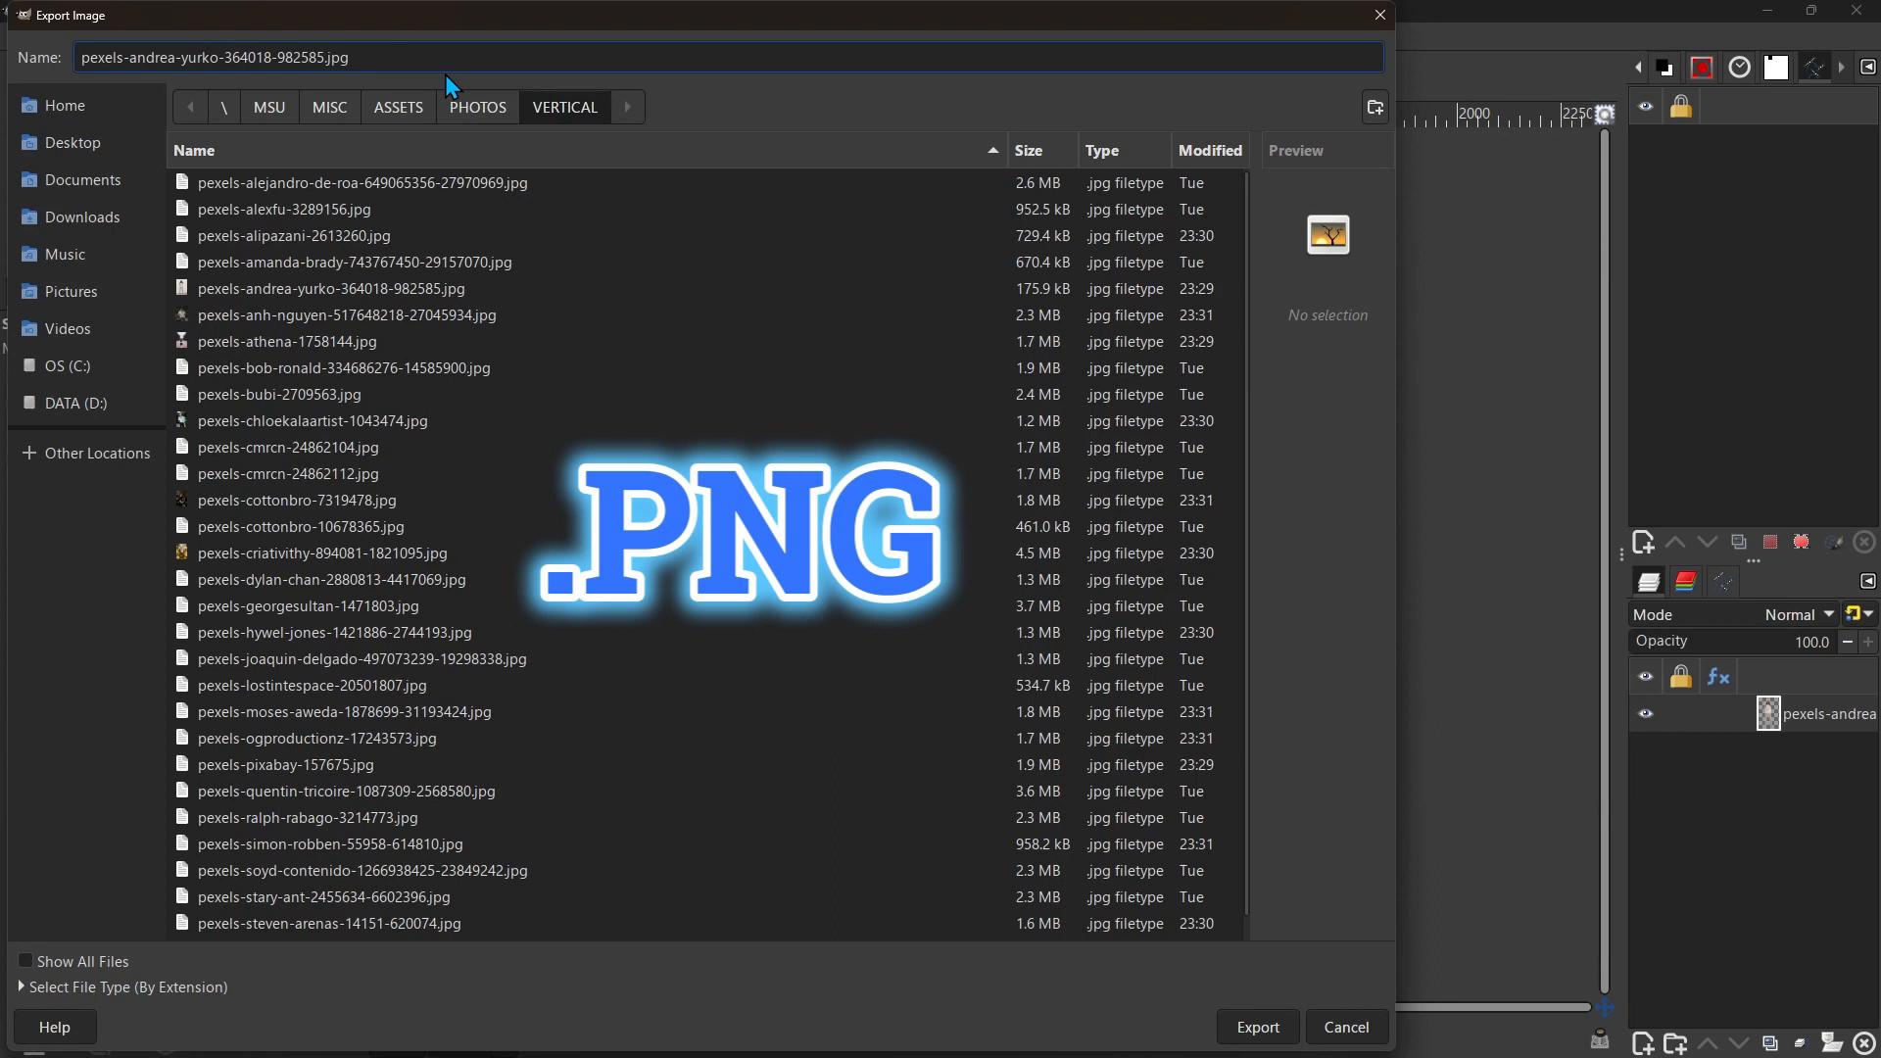
{"action": "key", "text": "BackSpace"}
{"action": "key", "text": "BackSpace"}
{"action": "key", "text": "BackSpace"}
{"action": "type", "text": "png"}
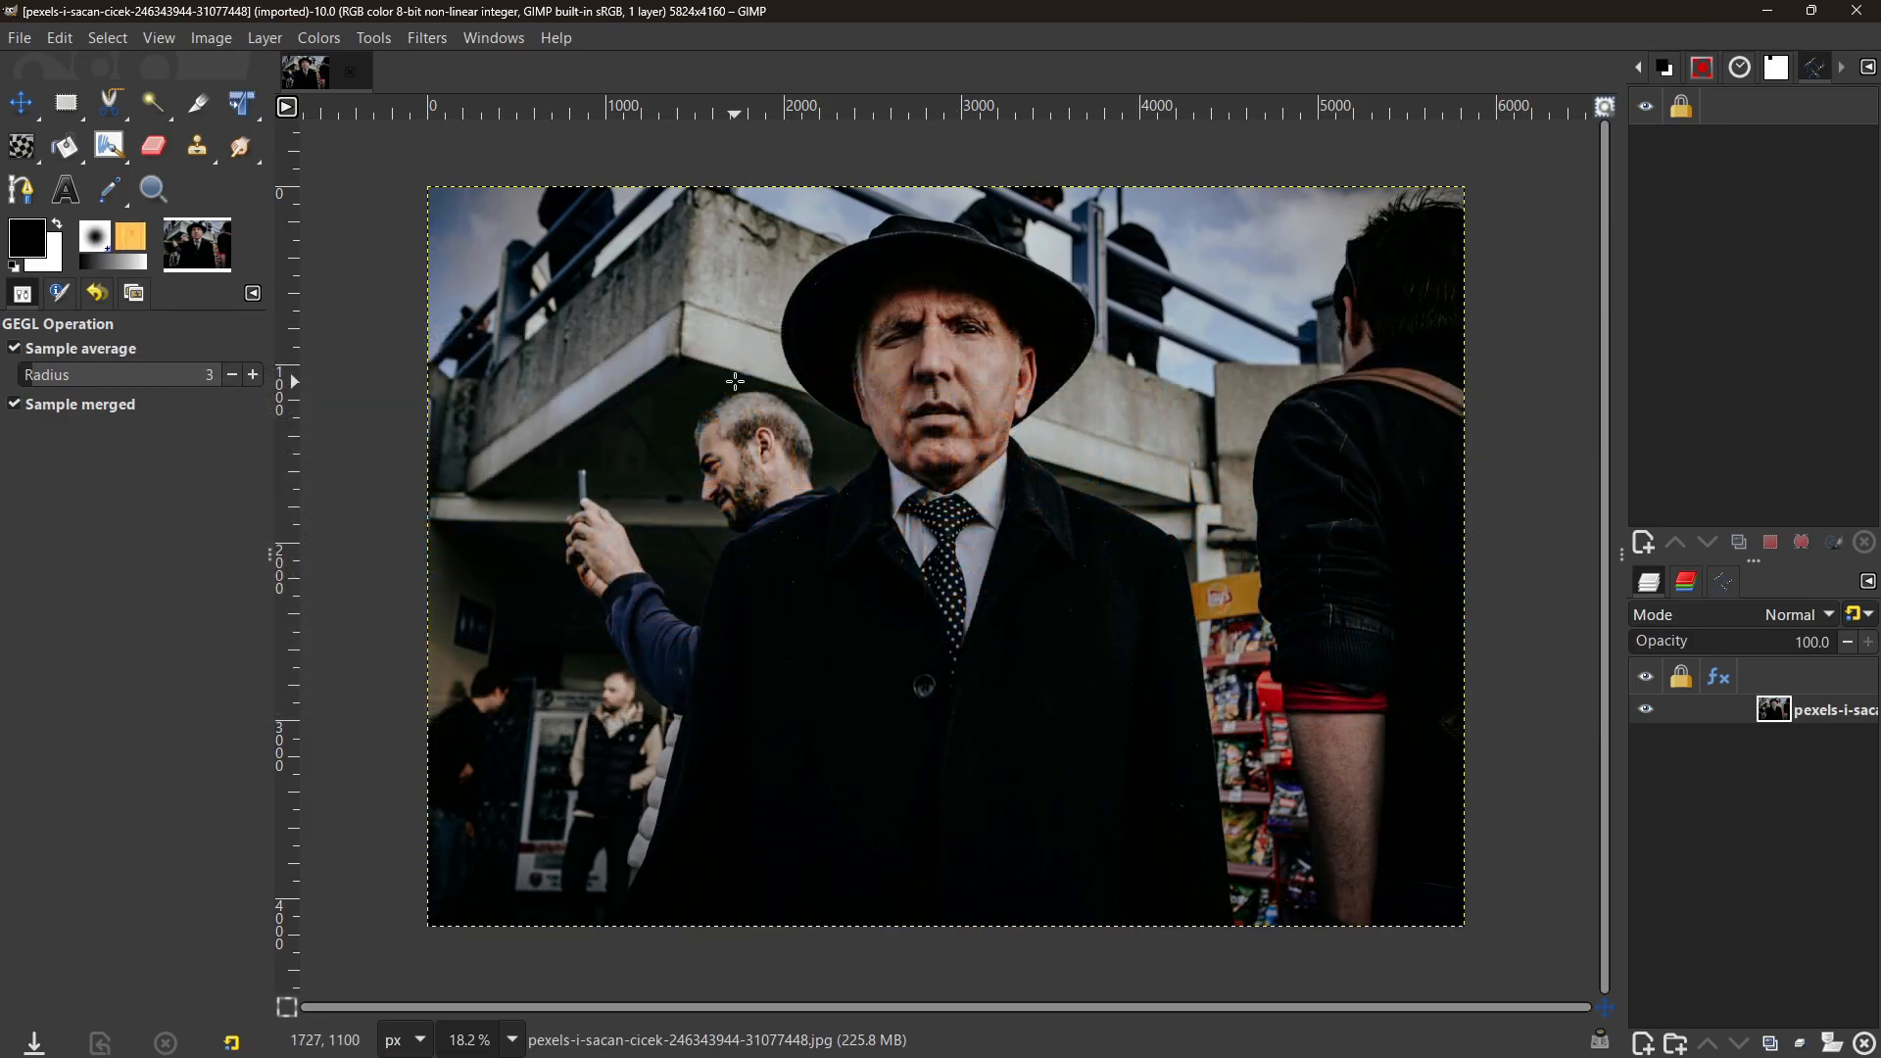
Step: Begin a Scissors Select outline at the top of the man's hat and trace down around the brim, redoing one misplaced point
{"action": "key", "text": "i"}
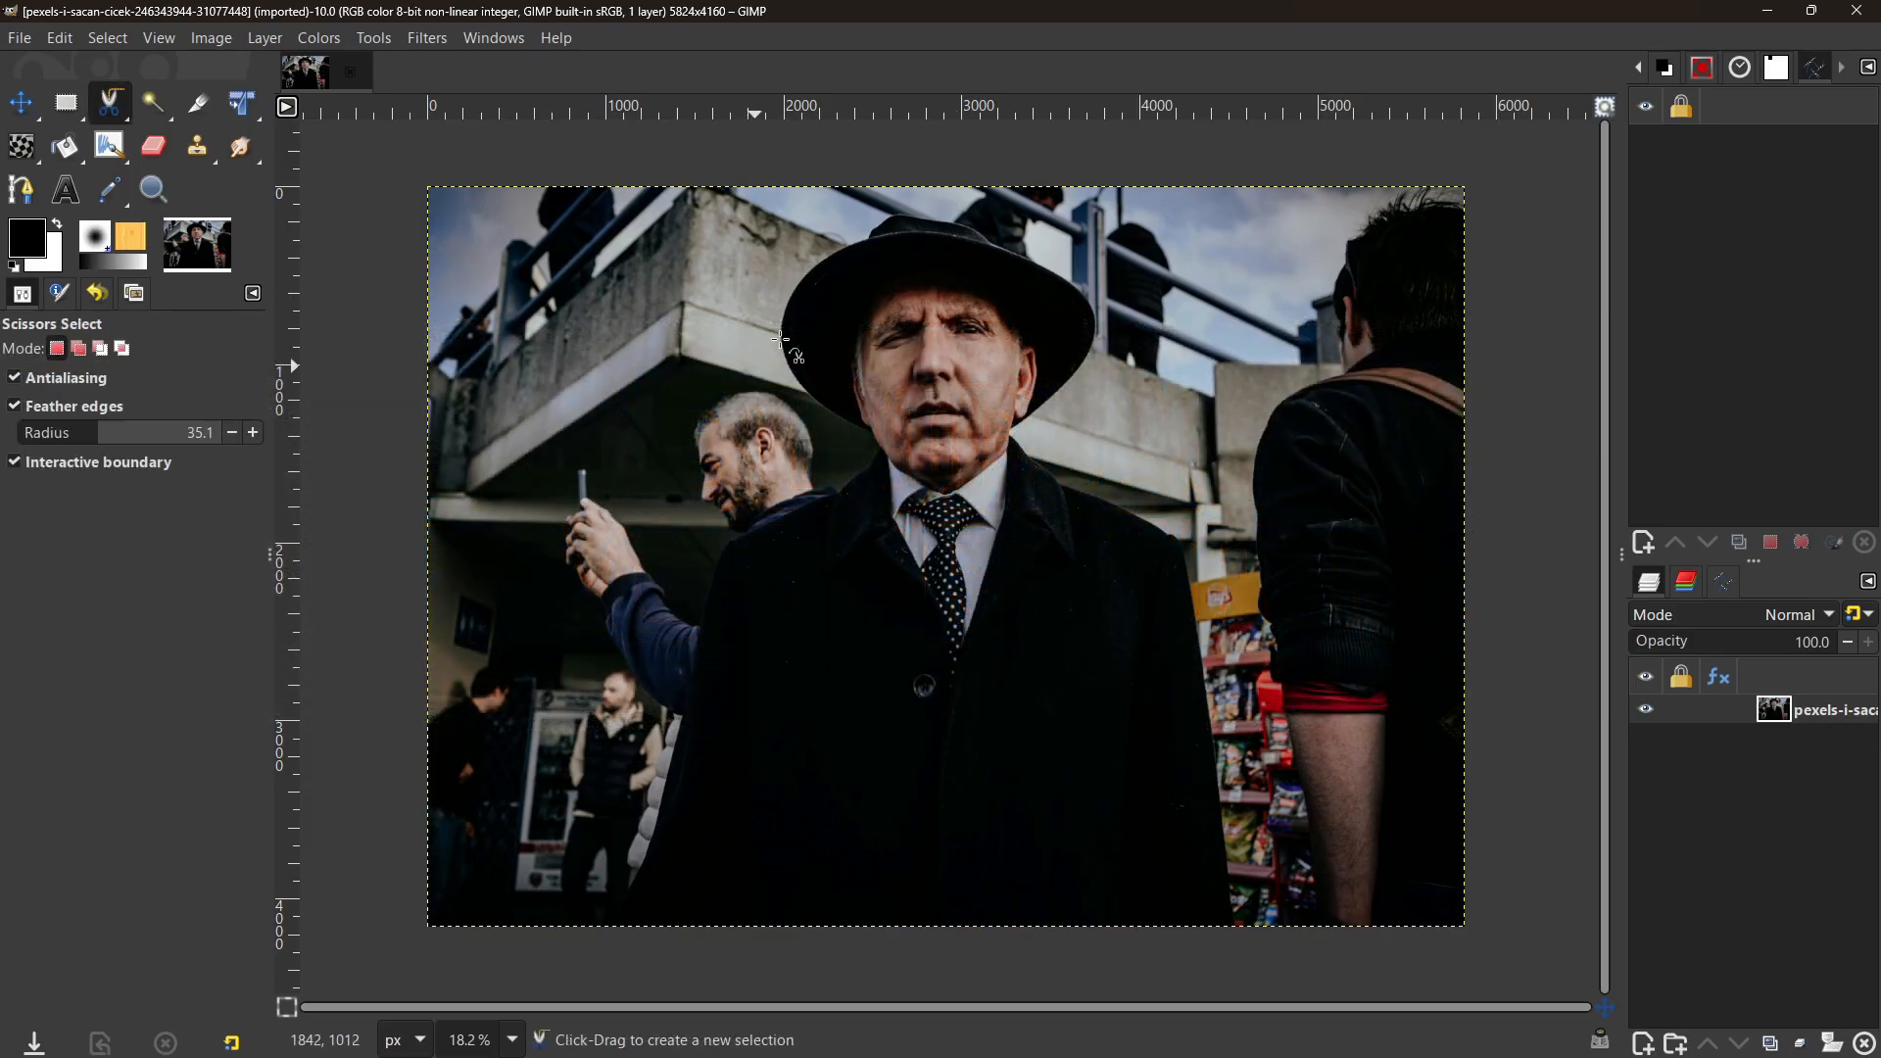
{"action": "left_click", "coordinate": [895, 214]}
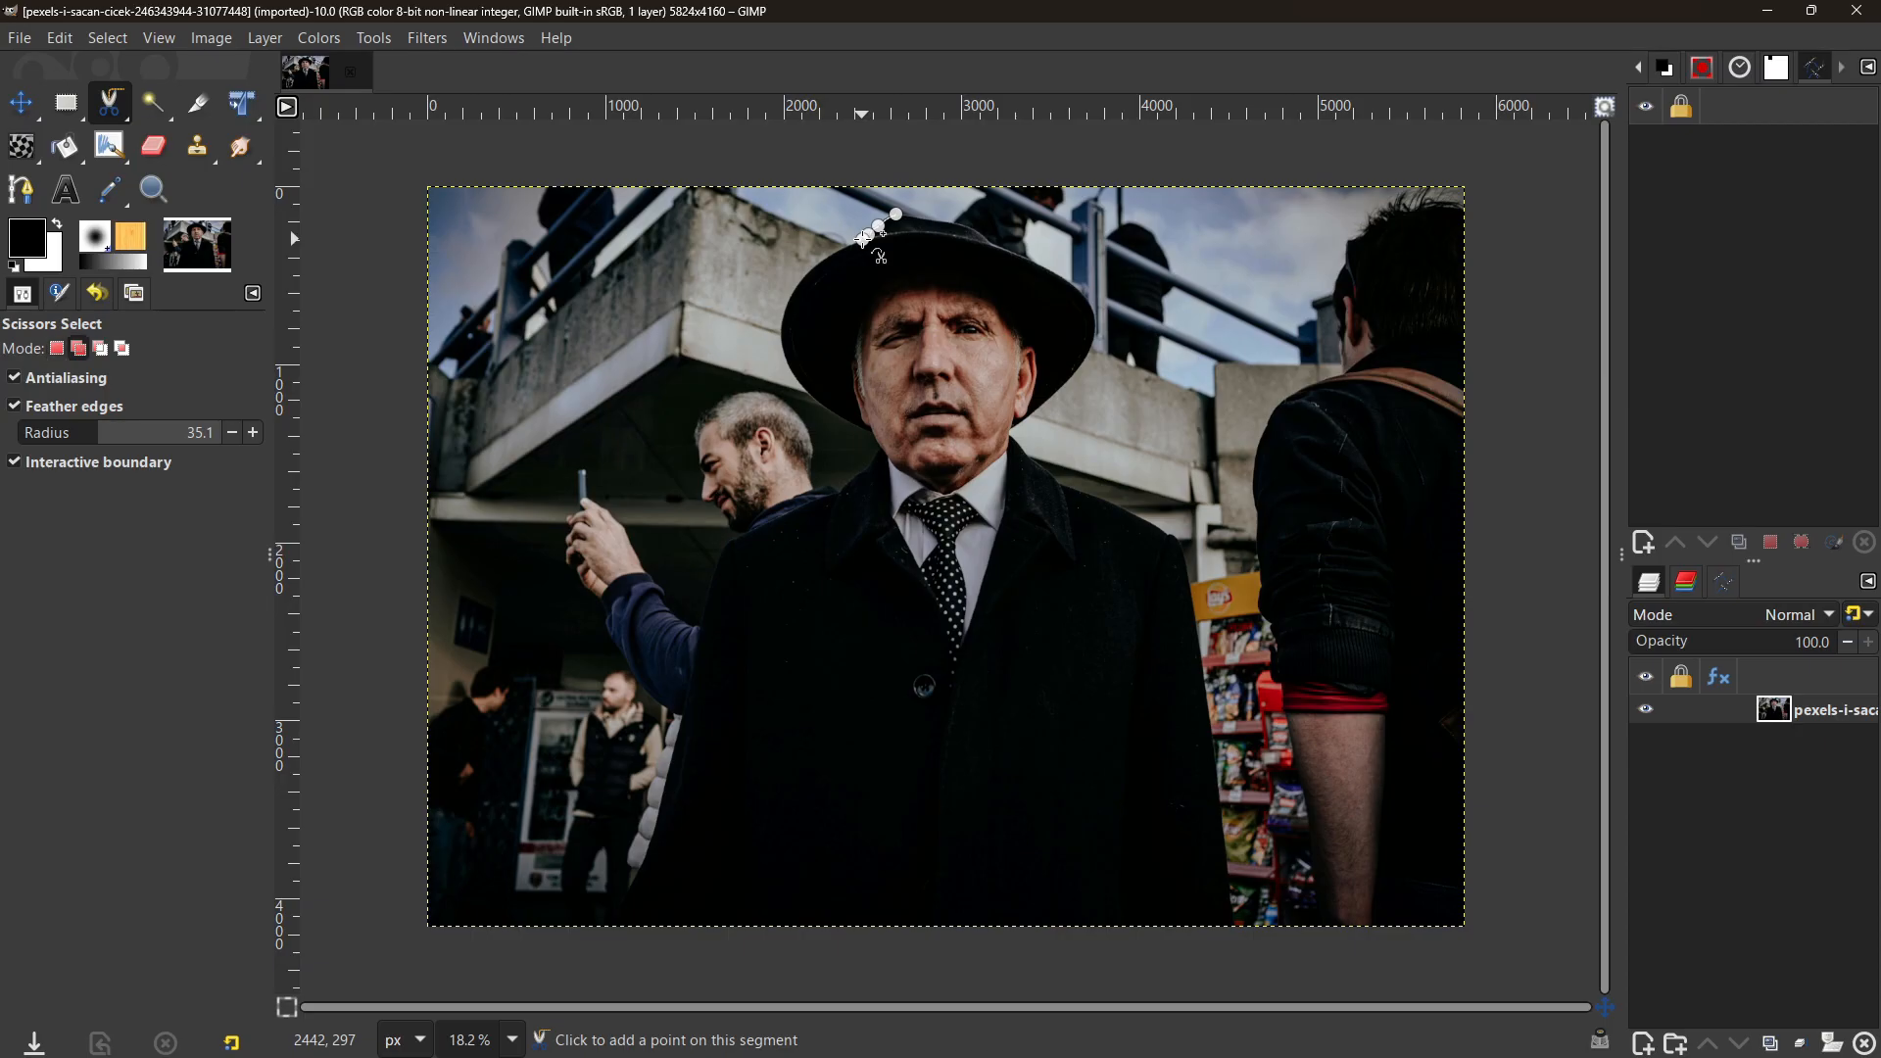
{"action": "left_click", "coordinate": [808, 269]}
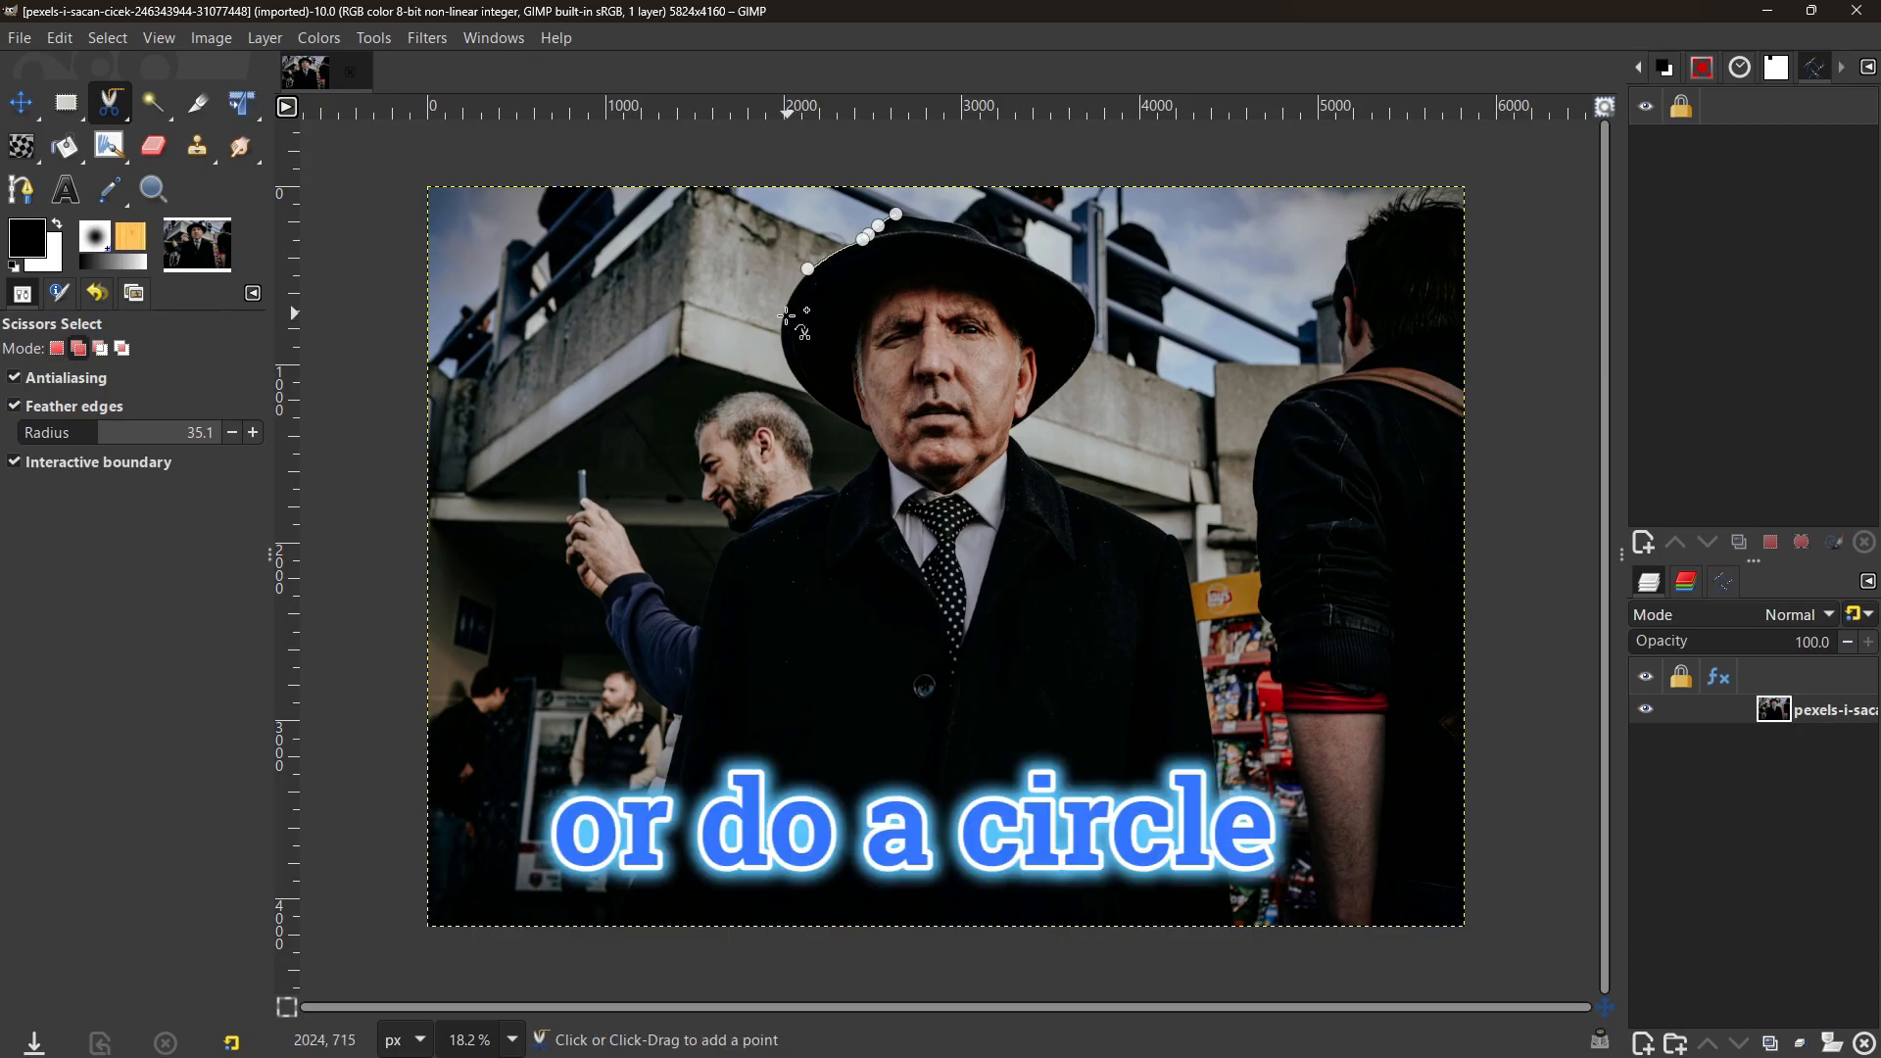
{"action": "left_click", "coordinate": [784, 318]}
{"action": "left_click", "coordinate": [785, 359], "text": "shift"}
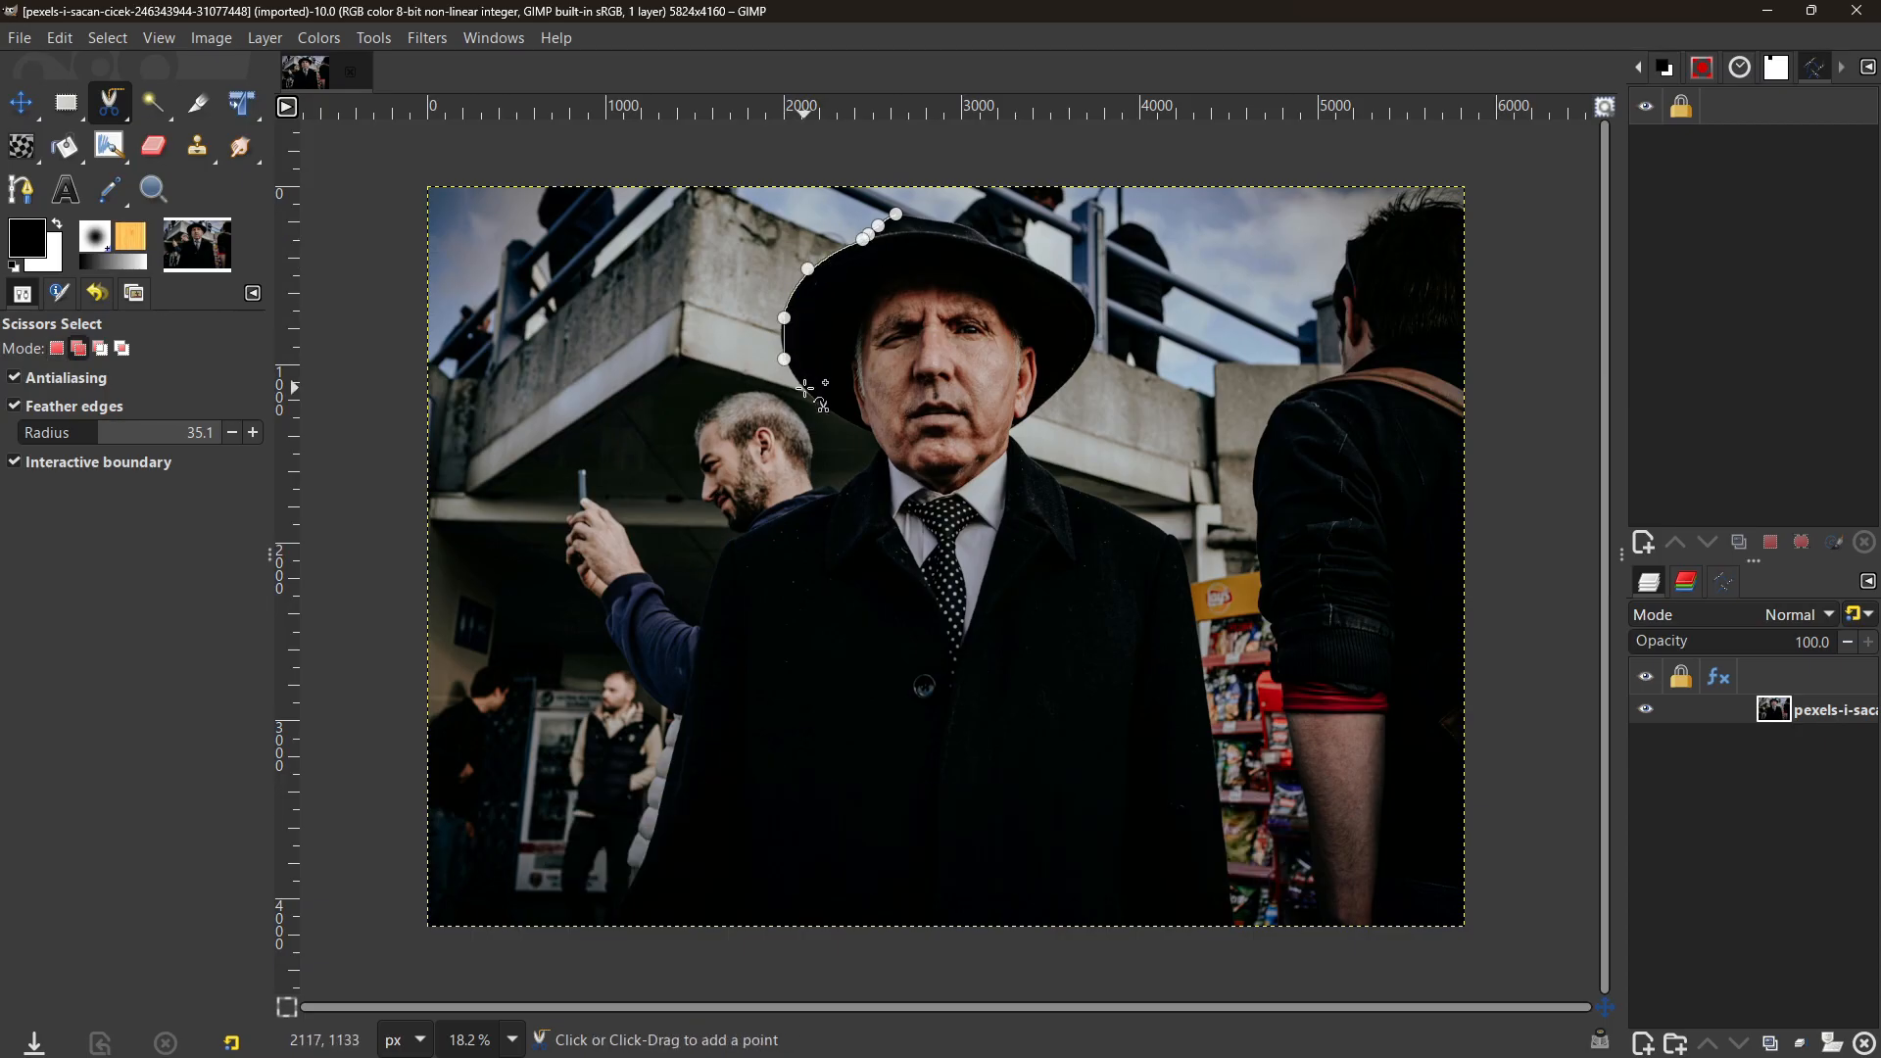
{"action": "key", "text": "ctrl+z"}
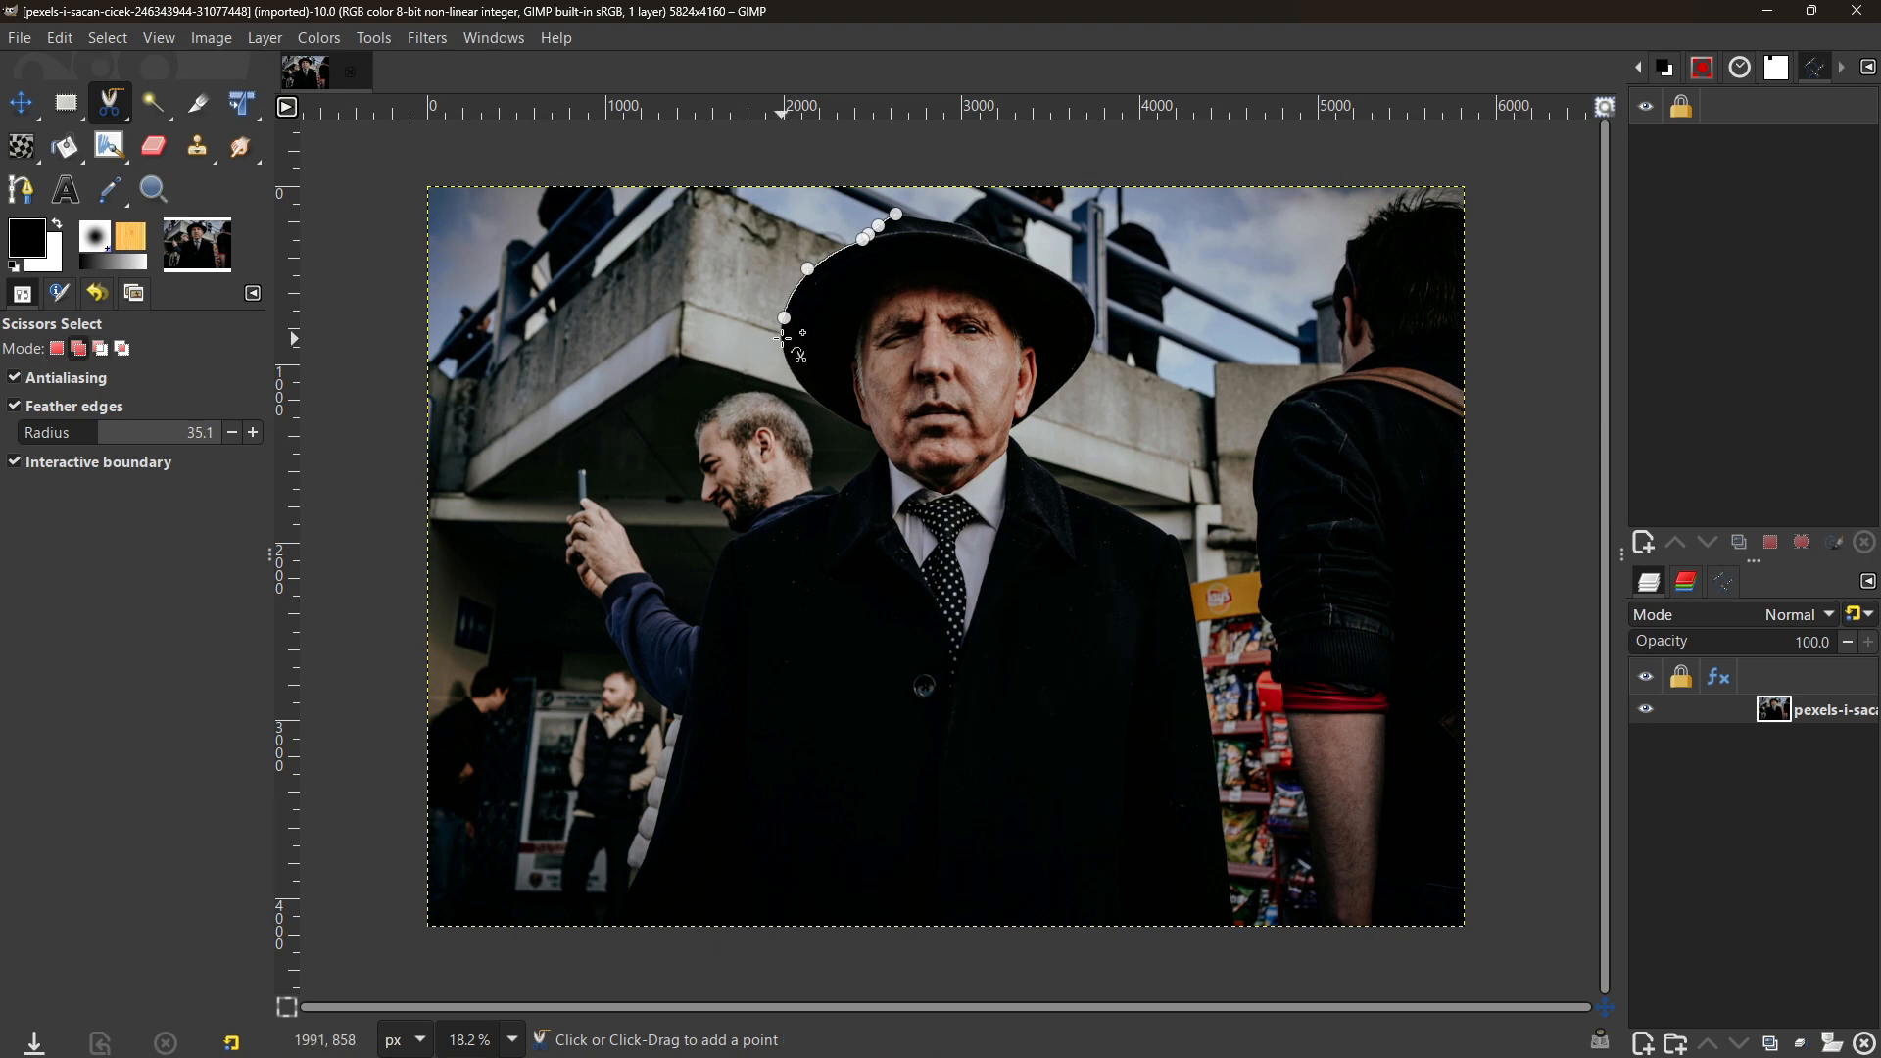
{"action": "left_click", "coordinate": [781, 344]}
{"action": "left_click", "coordinate": [800, 382], "text": "shift"}
{"action": "left_click", "coordinate": [843, 413], "text": "shift"}
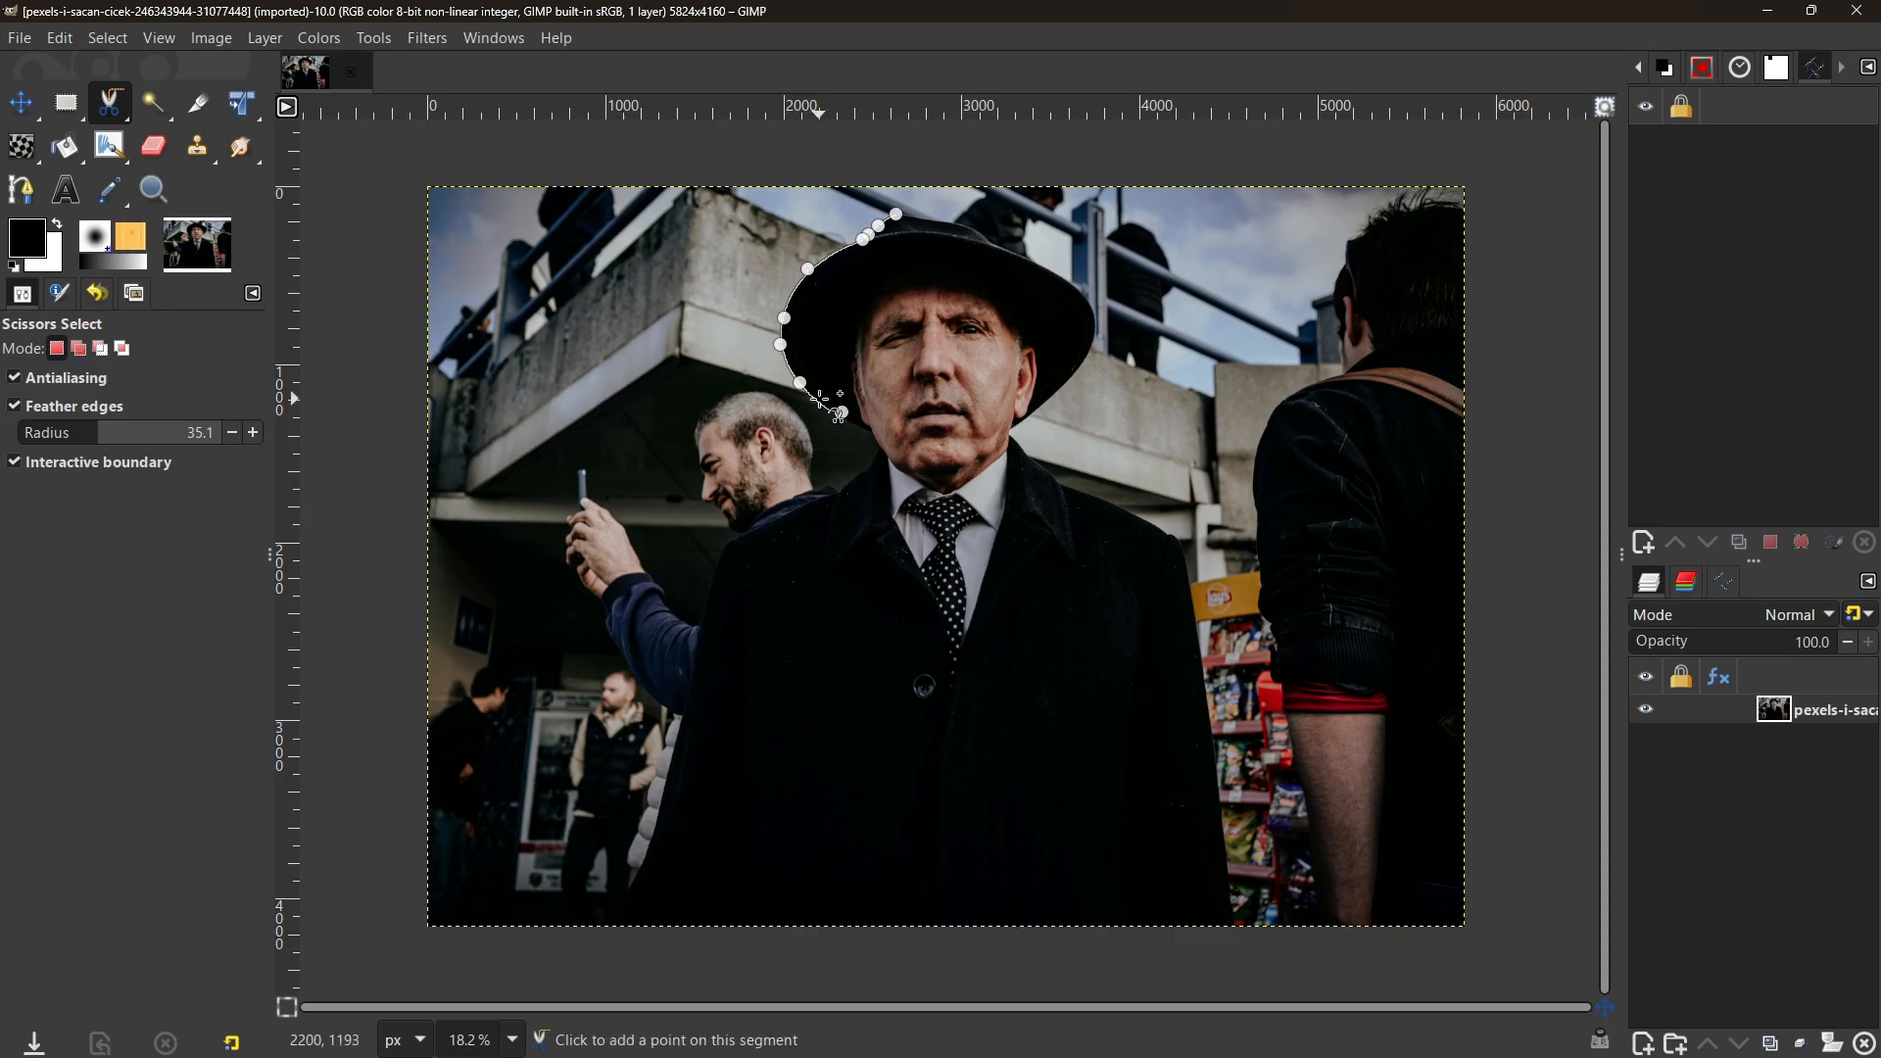
Step: Add a correction point to the outline segment on the lower hat brim and extend the outline to the brim's end
{"action": "scroll", "coordinate": [807, 405], "scroll_direction": "up", "scroll_amount": 4}
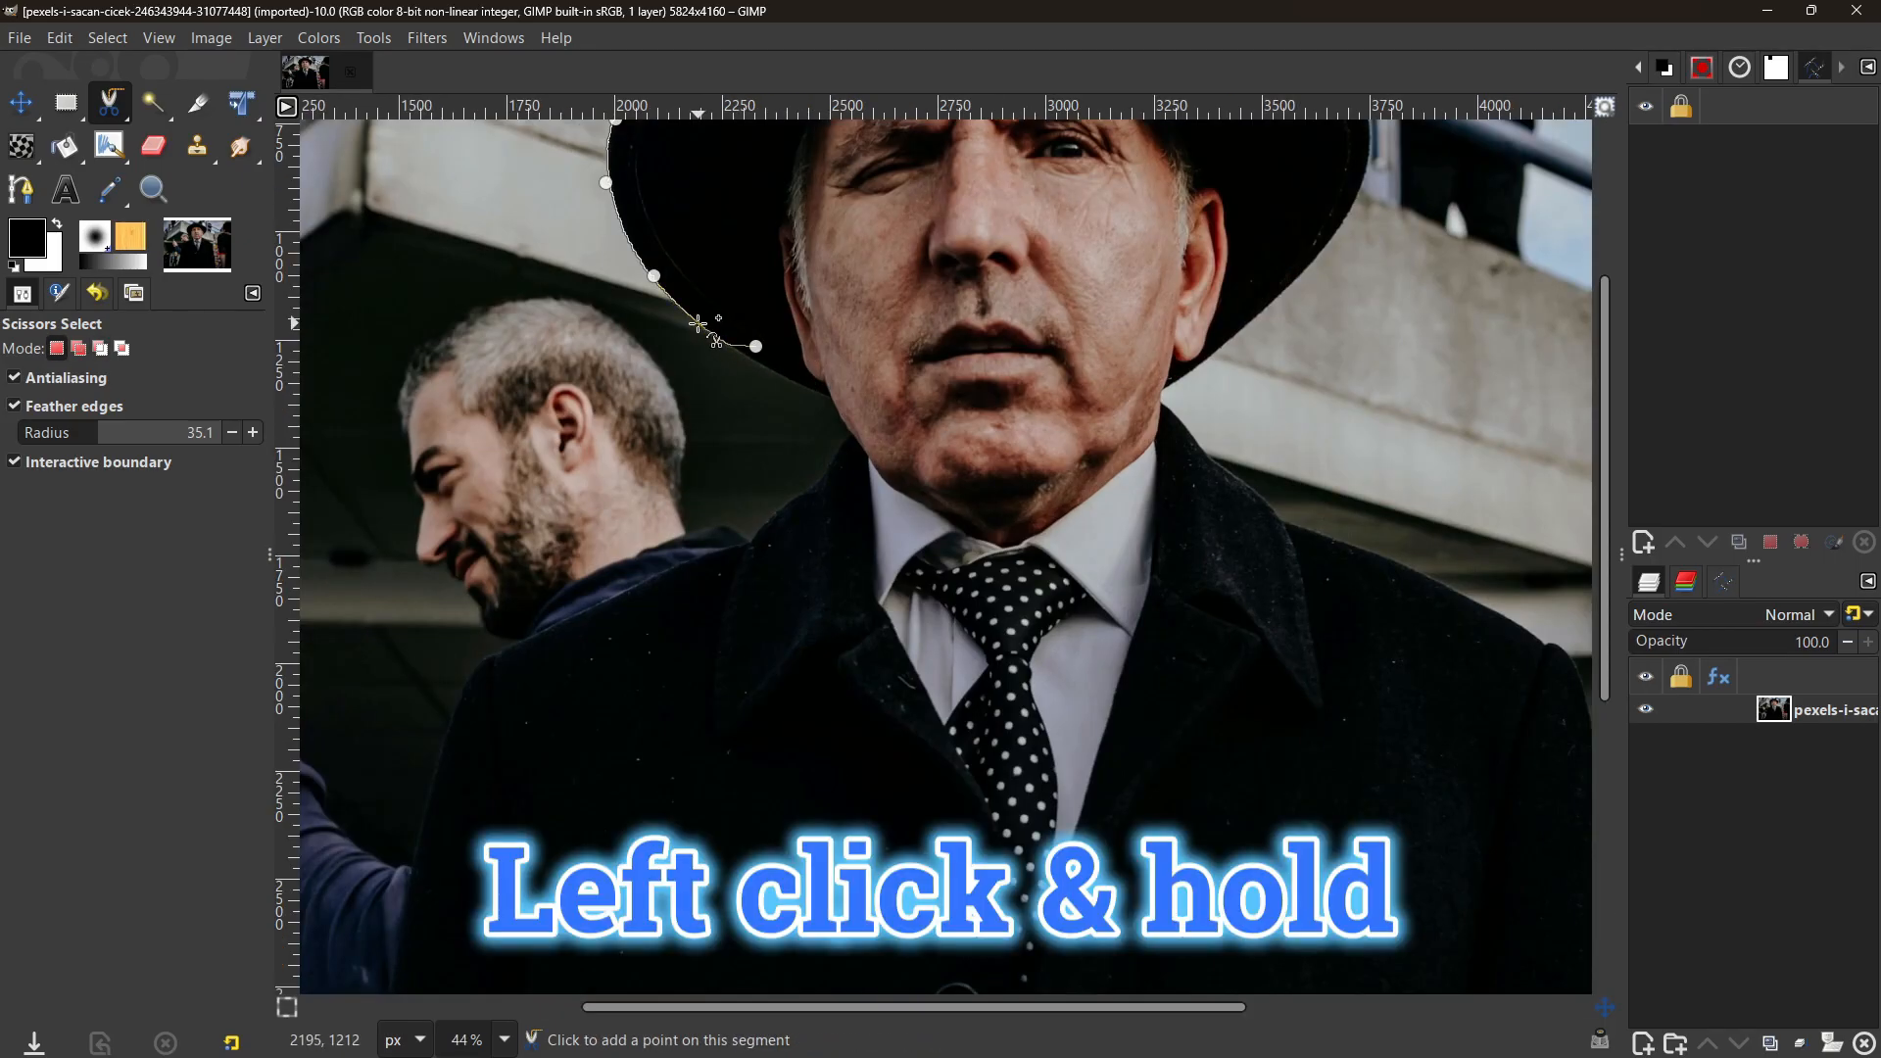
{"action": "mouse_move", "coordinate": [701, 314]}
{"action": "left_mouse_down"}
{"action": "mouse_move", "coordinate": [685, 275]}
{"action": "mouse_move", "coordinate": [697, 332]}
{"action": "left_mouse_up"}
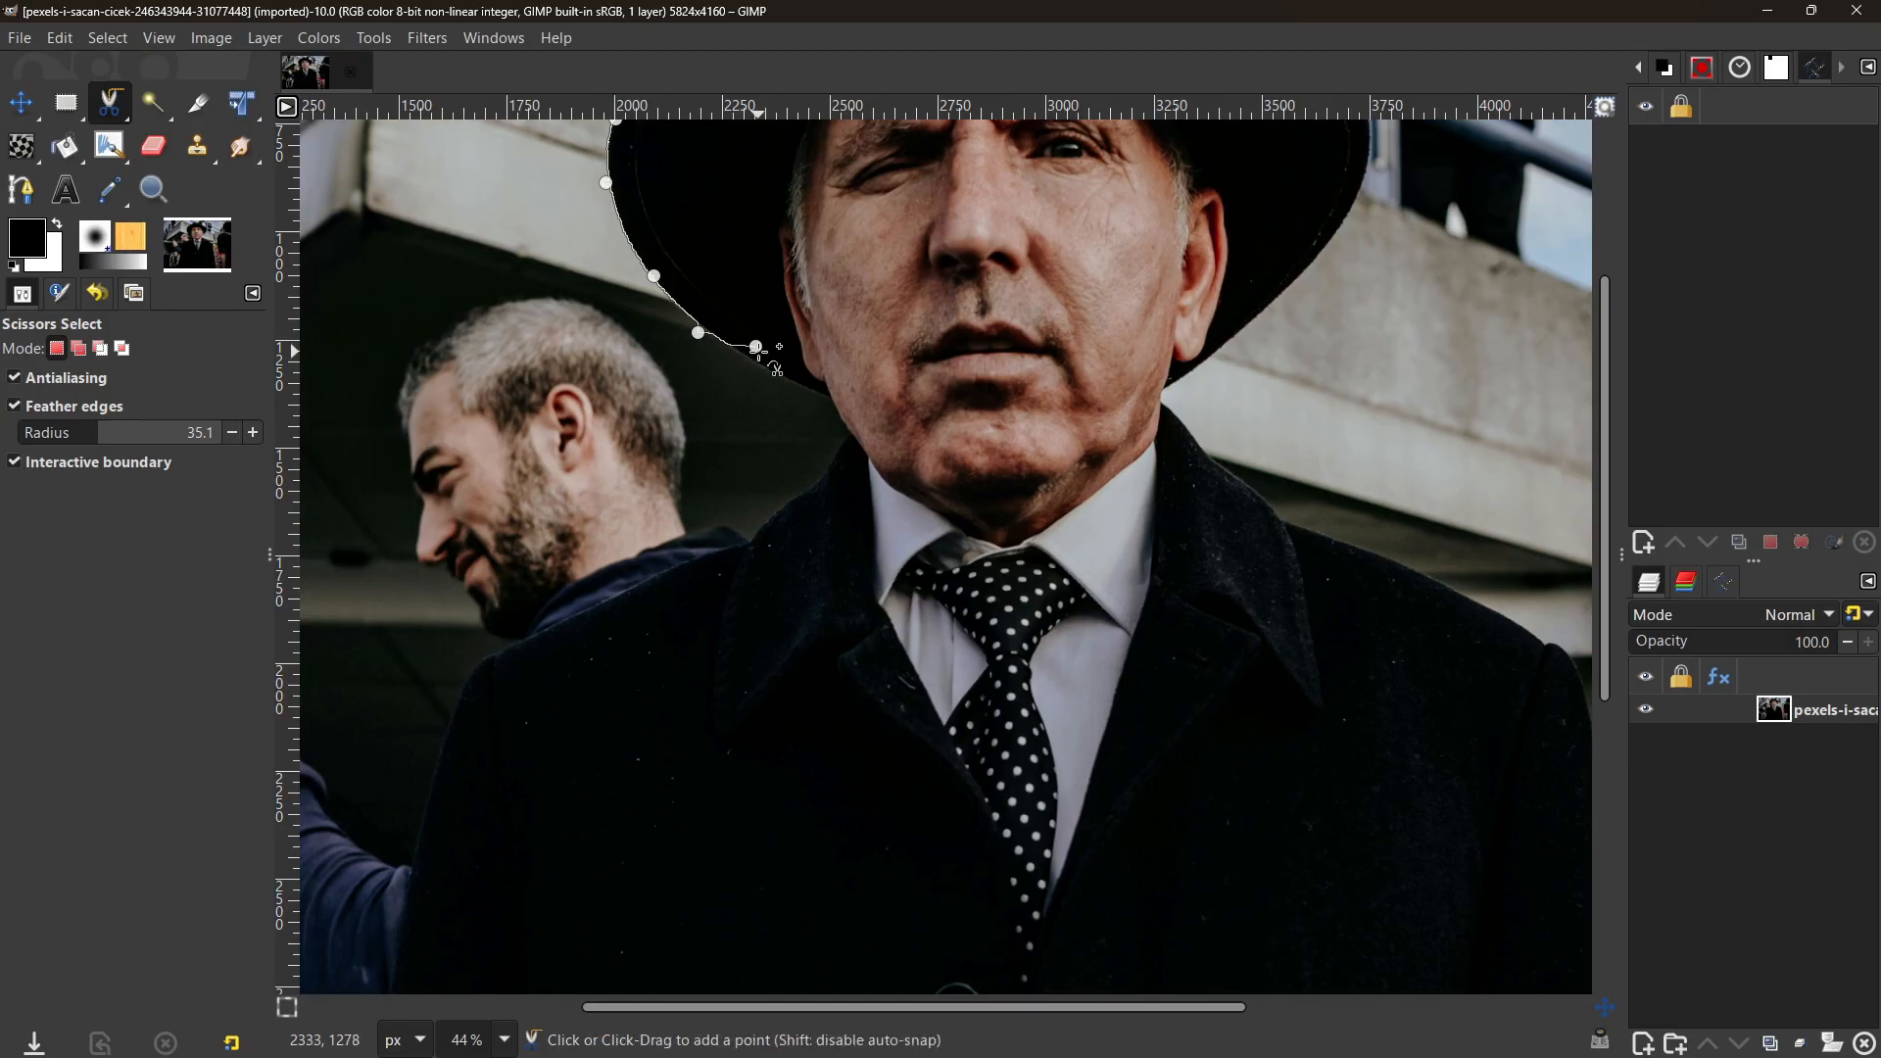
{"action": "left_click", "coordinate": [827, 398]}
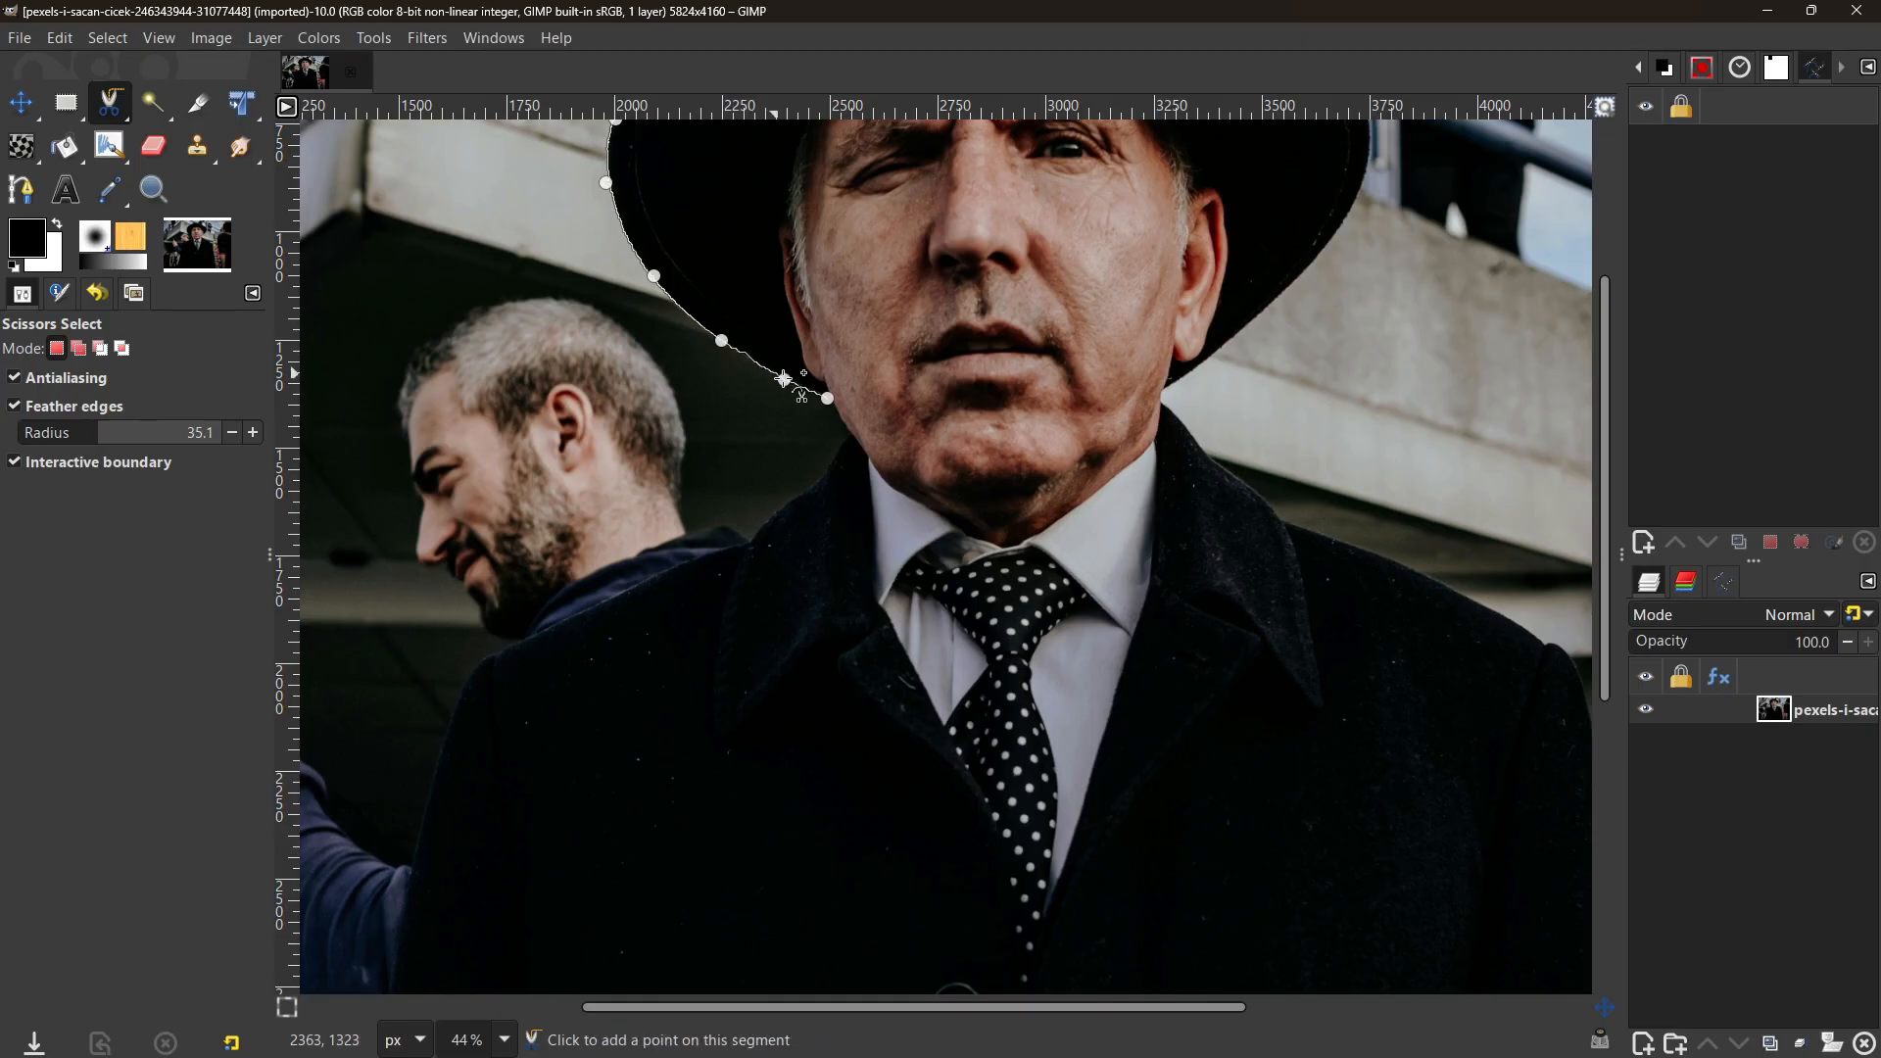
Step: Continue the outline past the neck and collar, over the first shoulder and down the coat sleeve to the photo's lower edge
{"action": "left_click", "coordinate": [846, 430]}
{"action": "left_click", "coordinate": [810, 483]}
{"action": "left_click", "coordinate": [745, 540]}
{"action": "left_click", "coordinate": [689, 563]}
{"action": "left_click", "coordinate": [477, 664]}
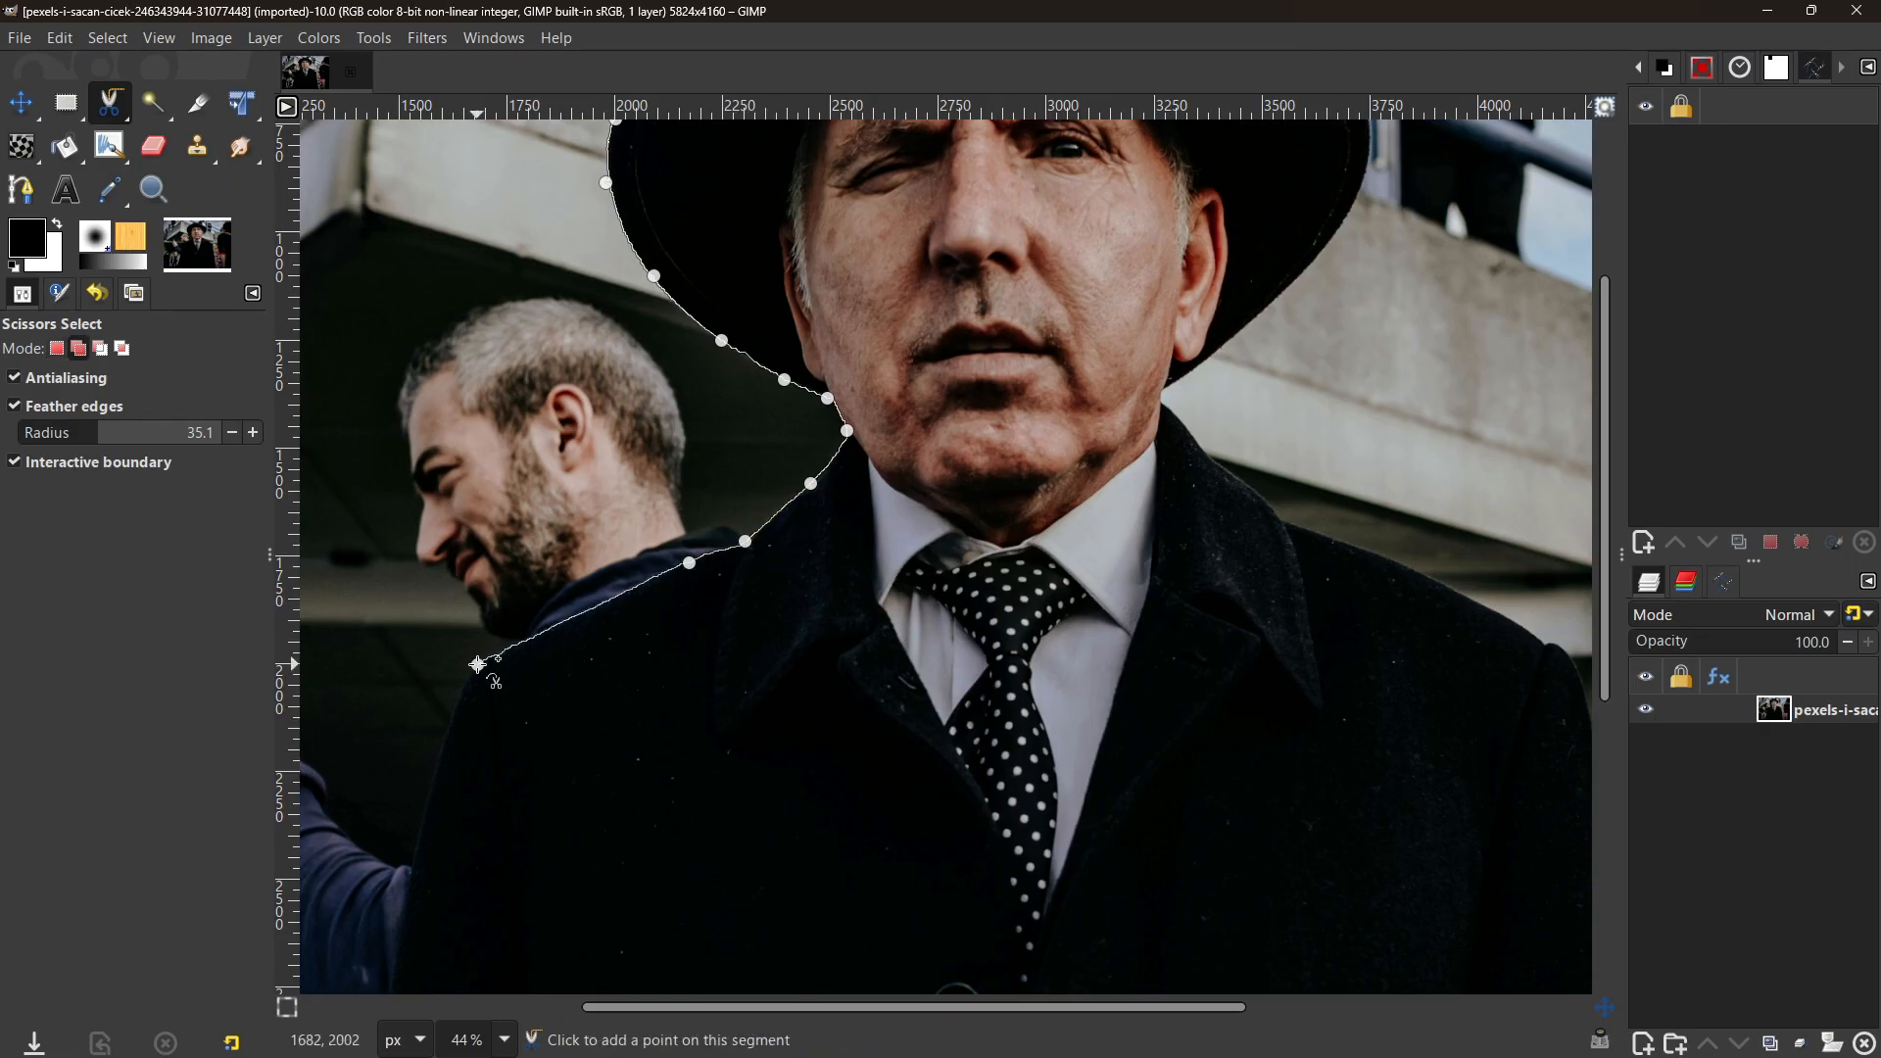
{"action": "left_click", "coordinate": [419, 816]}
{"action": "scroll", "coordinate": [760, 493], "scroll_direction": "down", "scroll_amount": 5}
{"action": "scroll", "coordinate": [757, 492], "scroll_direction": "down", "scroll_amount": 4}
{"action": "left_click", "coordinate": [374, 890], "text": "shift"}
Step: Carry the outline across the photo's lower edge and up the opposite side of the coat to the shoulder
{"action": "left_click", "coordinate": [1461, 896], "text": "shift"}
{"action": "left_click", "coordinate": [1452, 882]}
{"action": "left_click", "coordinate": [1434, 765]}
{"action": "left_click", "coordinate": [1421, 627]}
{"action": "left_click", "coordinate": [1390, 364]}
{"action": "left_click", "coordinate": [1367, 246], "text": "shift"}
{"action": "left_click", "coordinate": [1337, 207], "text": "shift"}
Step: Trace the outline along the second shoulder and collar, past the neck, to the underside of the hat brim
{"action": "scroll", "coordinate": [1322, 214], "scroll_direction": "up", "scroll_amount": 3}
{"action": "left_click", "coordinate": [1155, 349], "text": "shift"}
{"action": "left_click", "coordinate": [1103, 305], "text": "shift"}
{"action": "left_click", "coordinate": [1069, 262]}
{"action": "left_click", "coordinate": [1067, 252]}
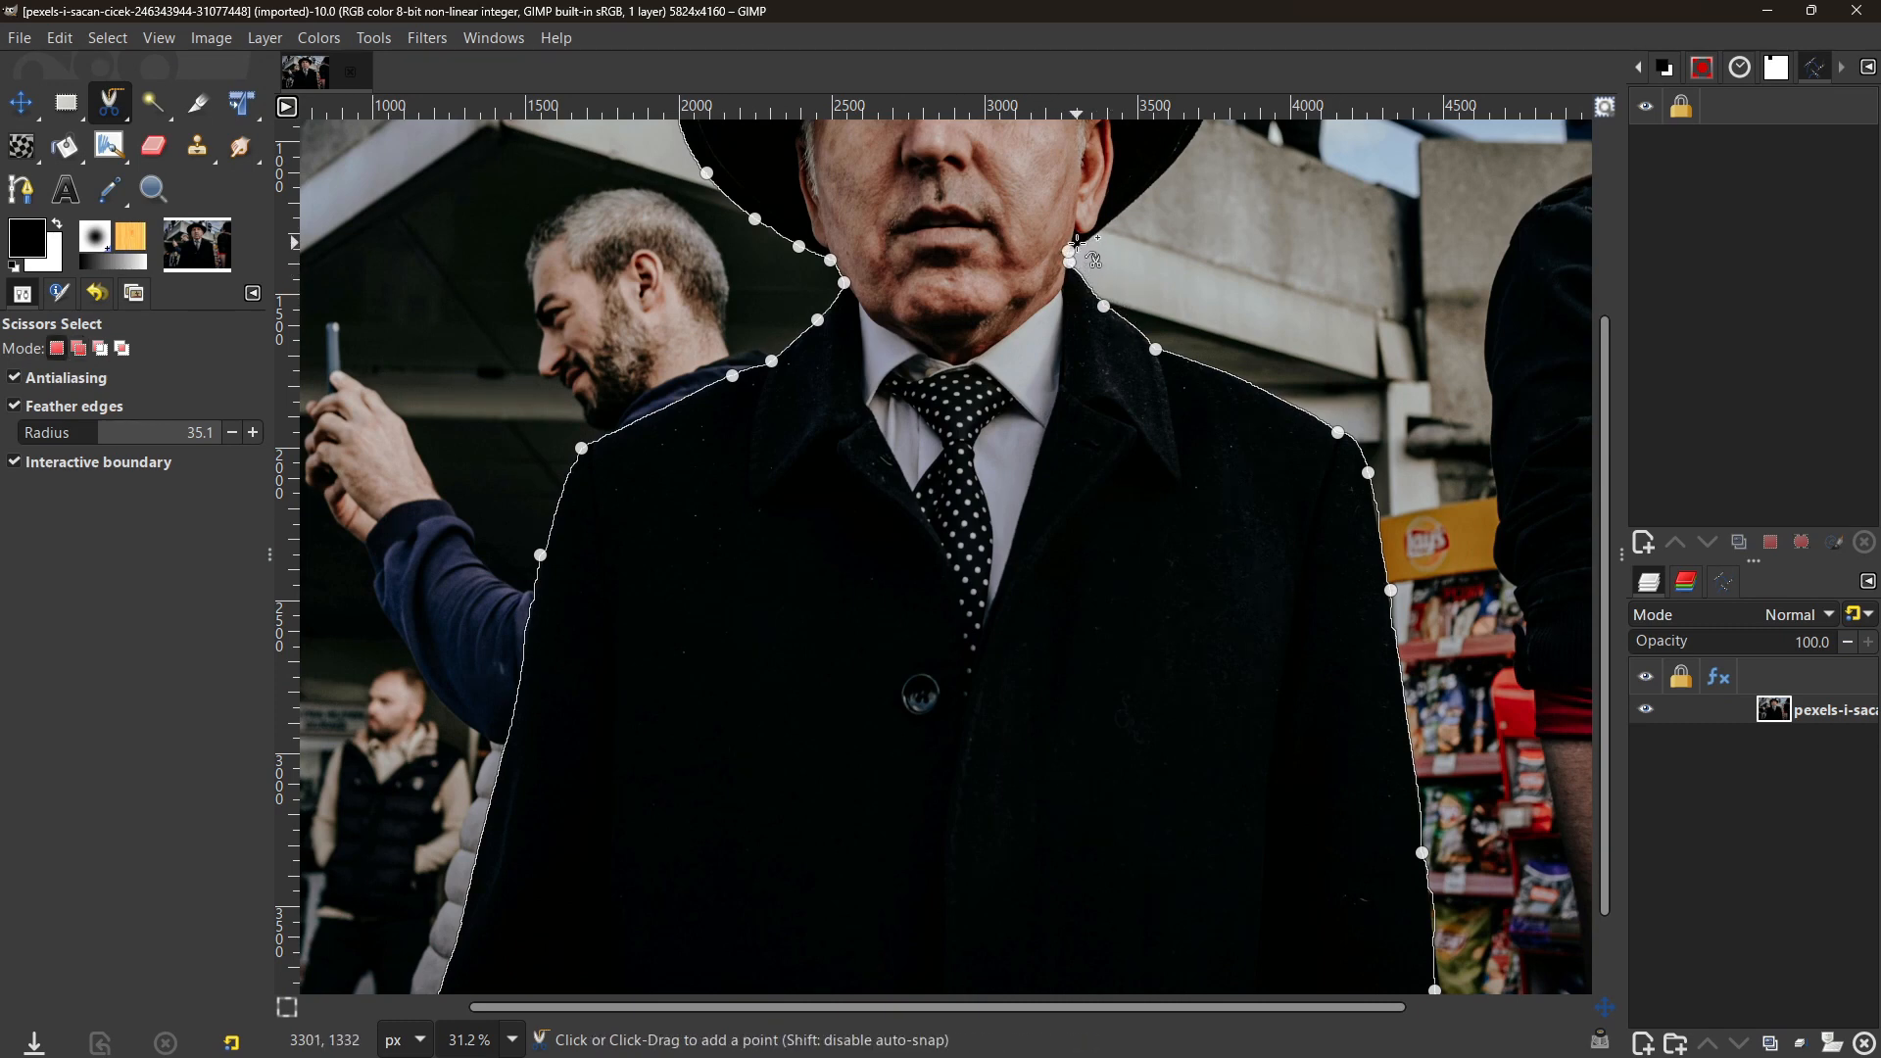
{"action": "left_click", "coordinate": [1096, 237]}
Step: Trace the rest of the brim and crown, close the outline at the starting point, and convert it to a selection
{"action": "scroll", "coordinate": [1264, 358], "scroll_direction": "up", "scroll_amount": 4}
{"action": "left_click", "coordinate": [1211, 368], "text": "shift"}
{"action": "left_click", "coordinate": [1157, 275], "text": "shift"}
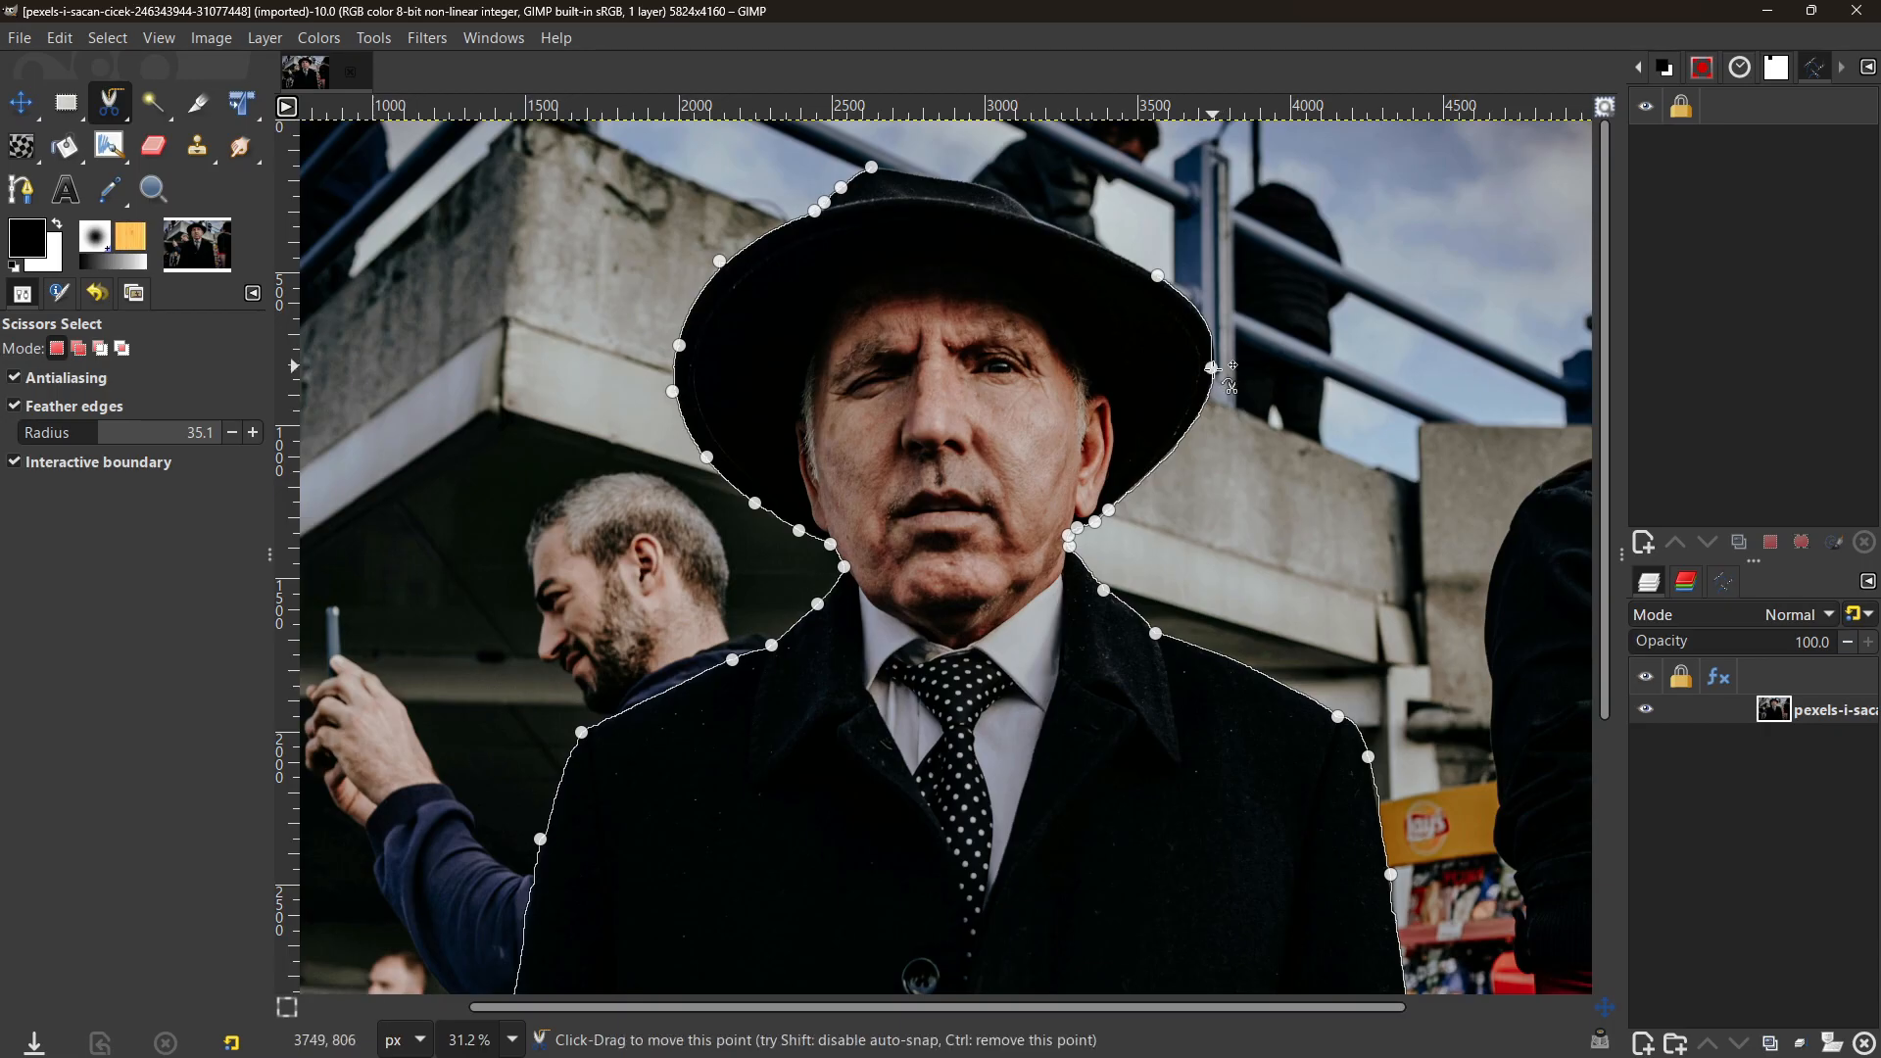
{"action": "left_click", "coordinate": [1046, 226]}
{"action": "left_click", "coordinate": [995, 188]}
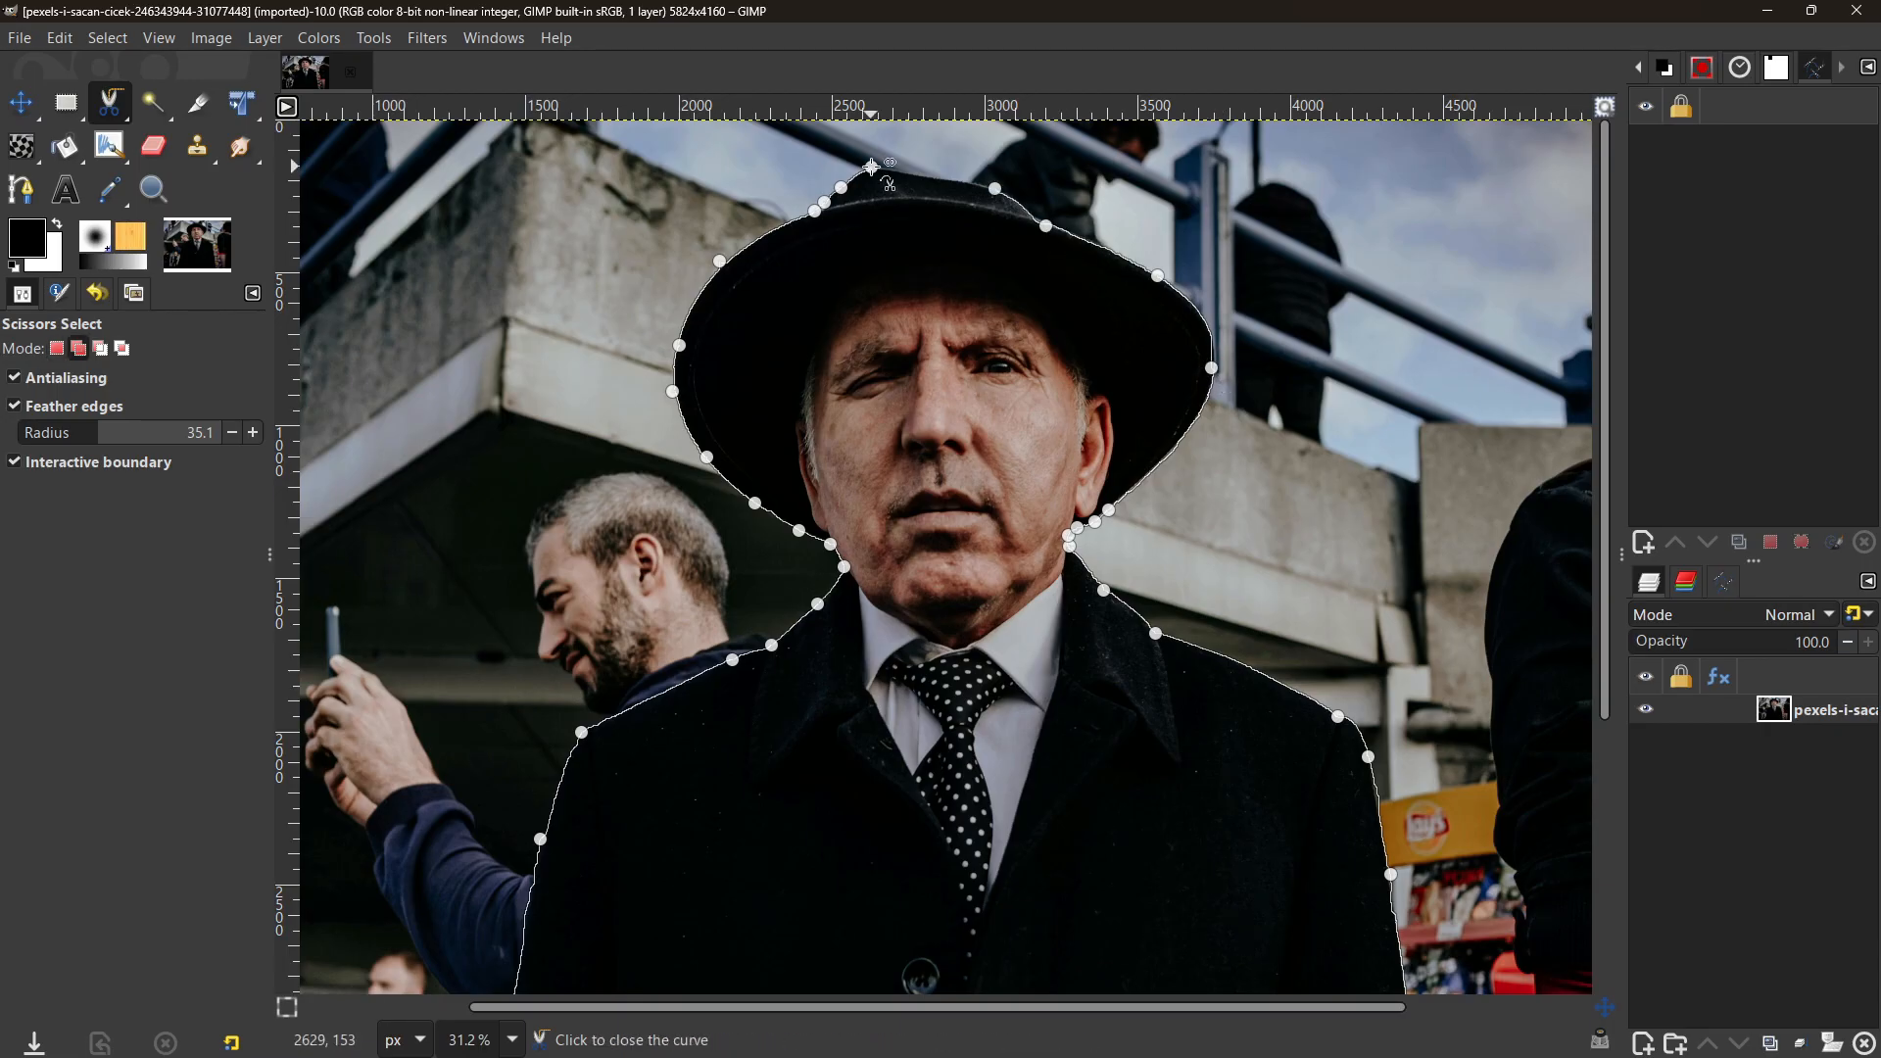
{"action": "left_click", "coordinate": [871, 167]}
{"action": "scroll", "coordinate": [1153, 558], "scroll_direction": "down", "scroll_amount": 4}
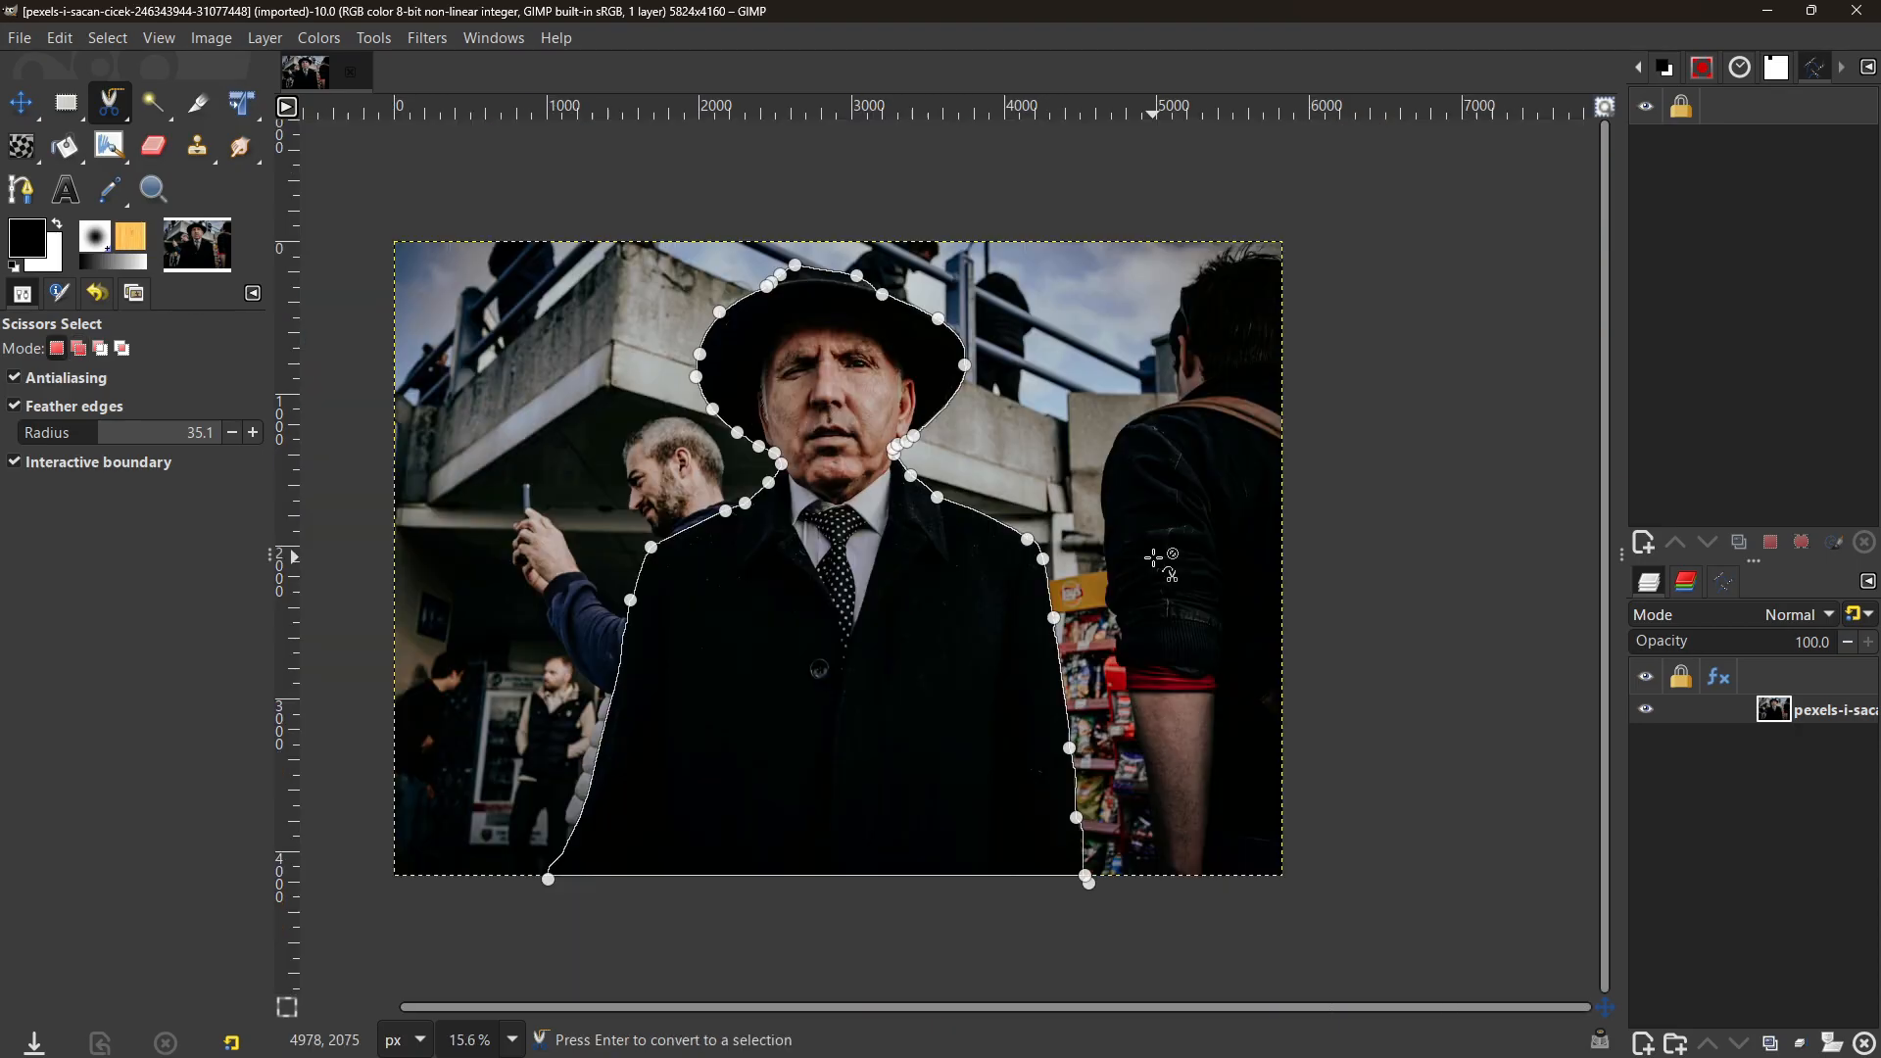
{"action": "key", "text": "Return"}
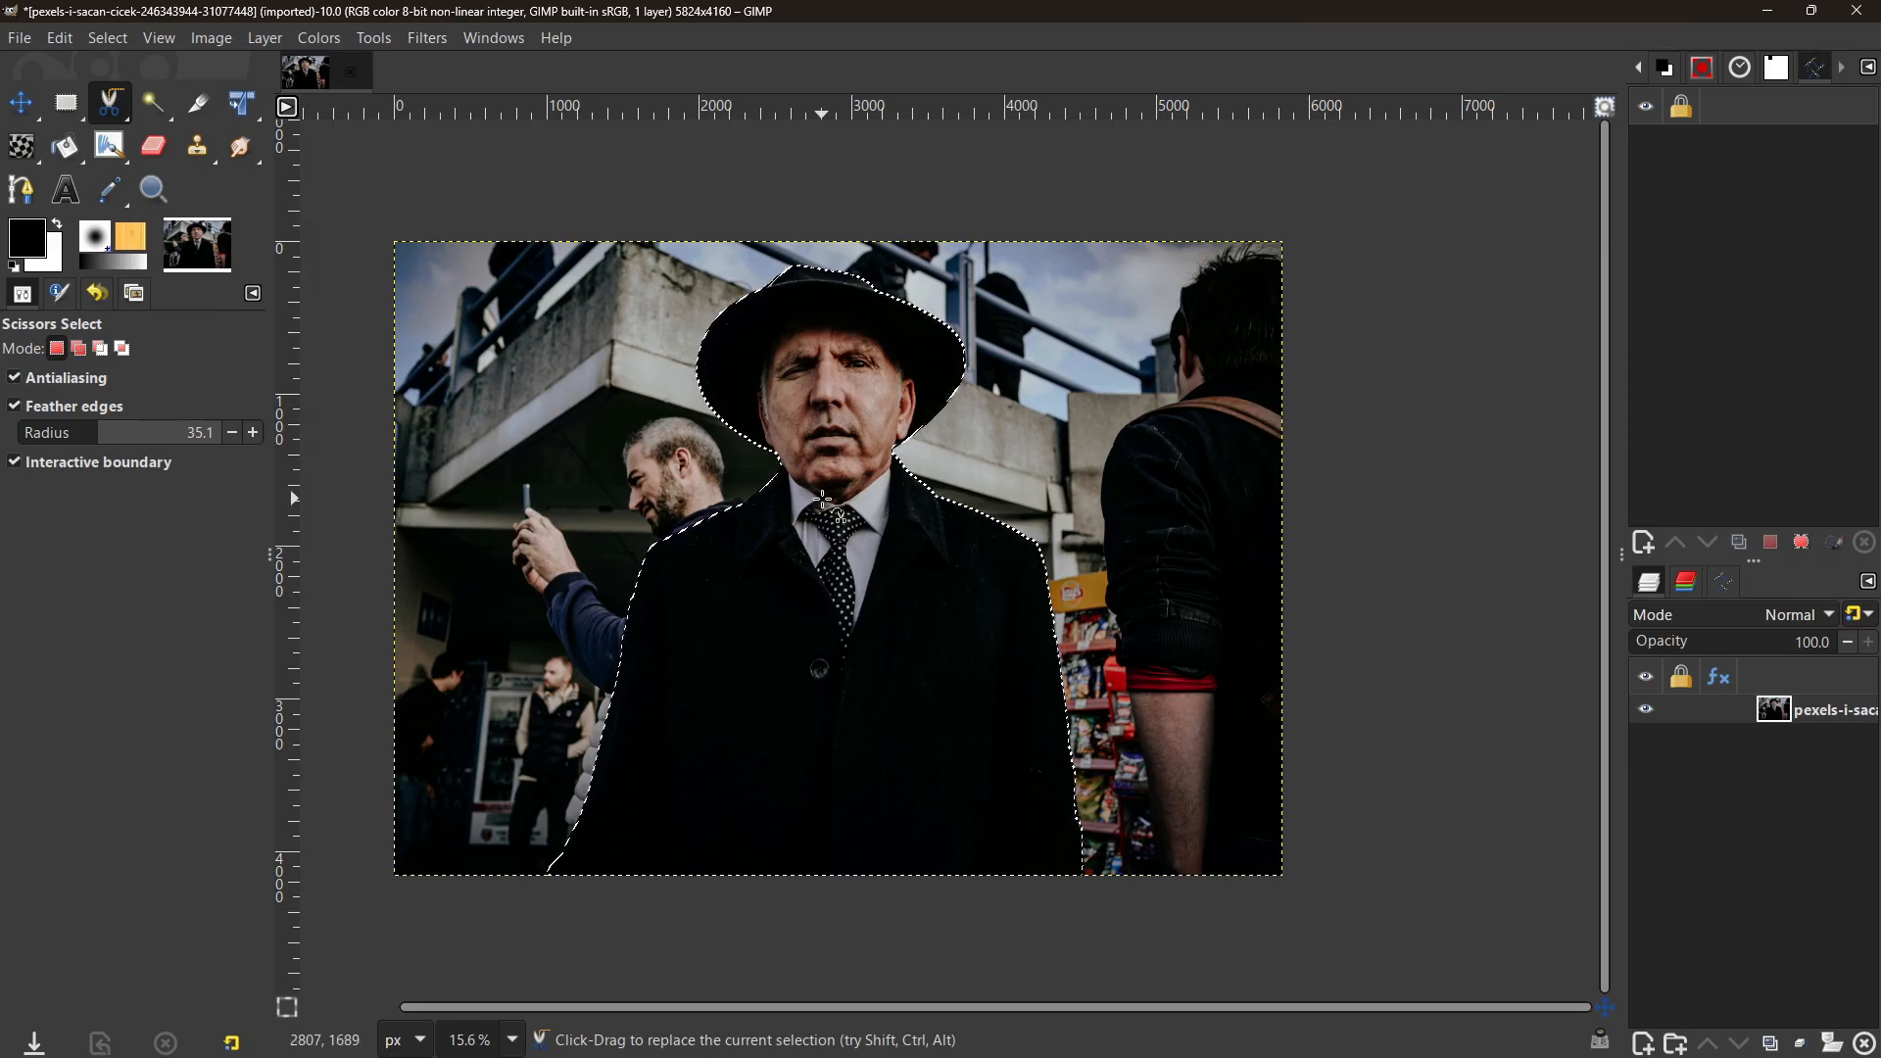
Step: Invert the selection, blur the background around the man with a Gaussian Blur of 35.07 in X and Y, and deselect
{"action": "key", "text": "ctrl+i"}
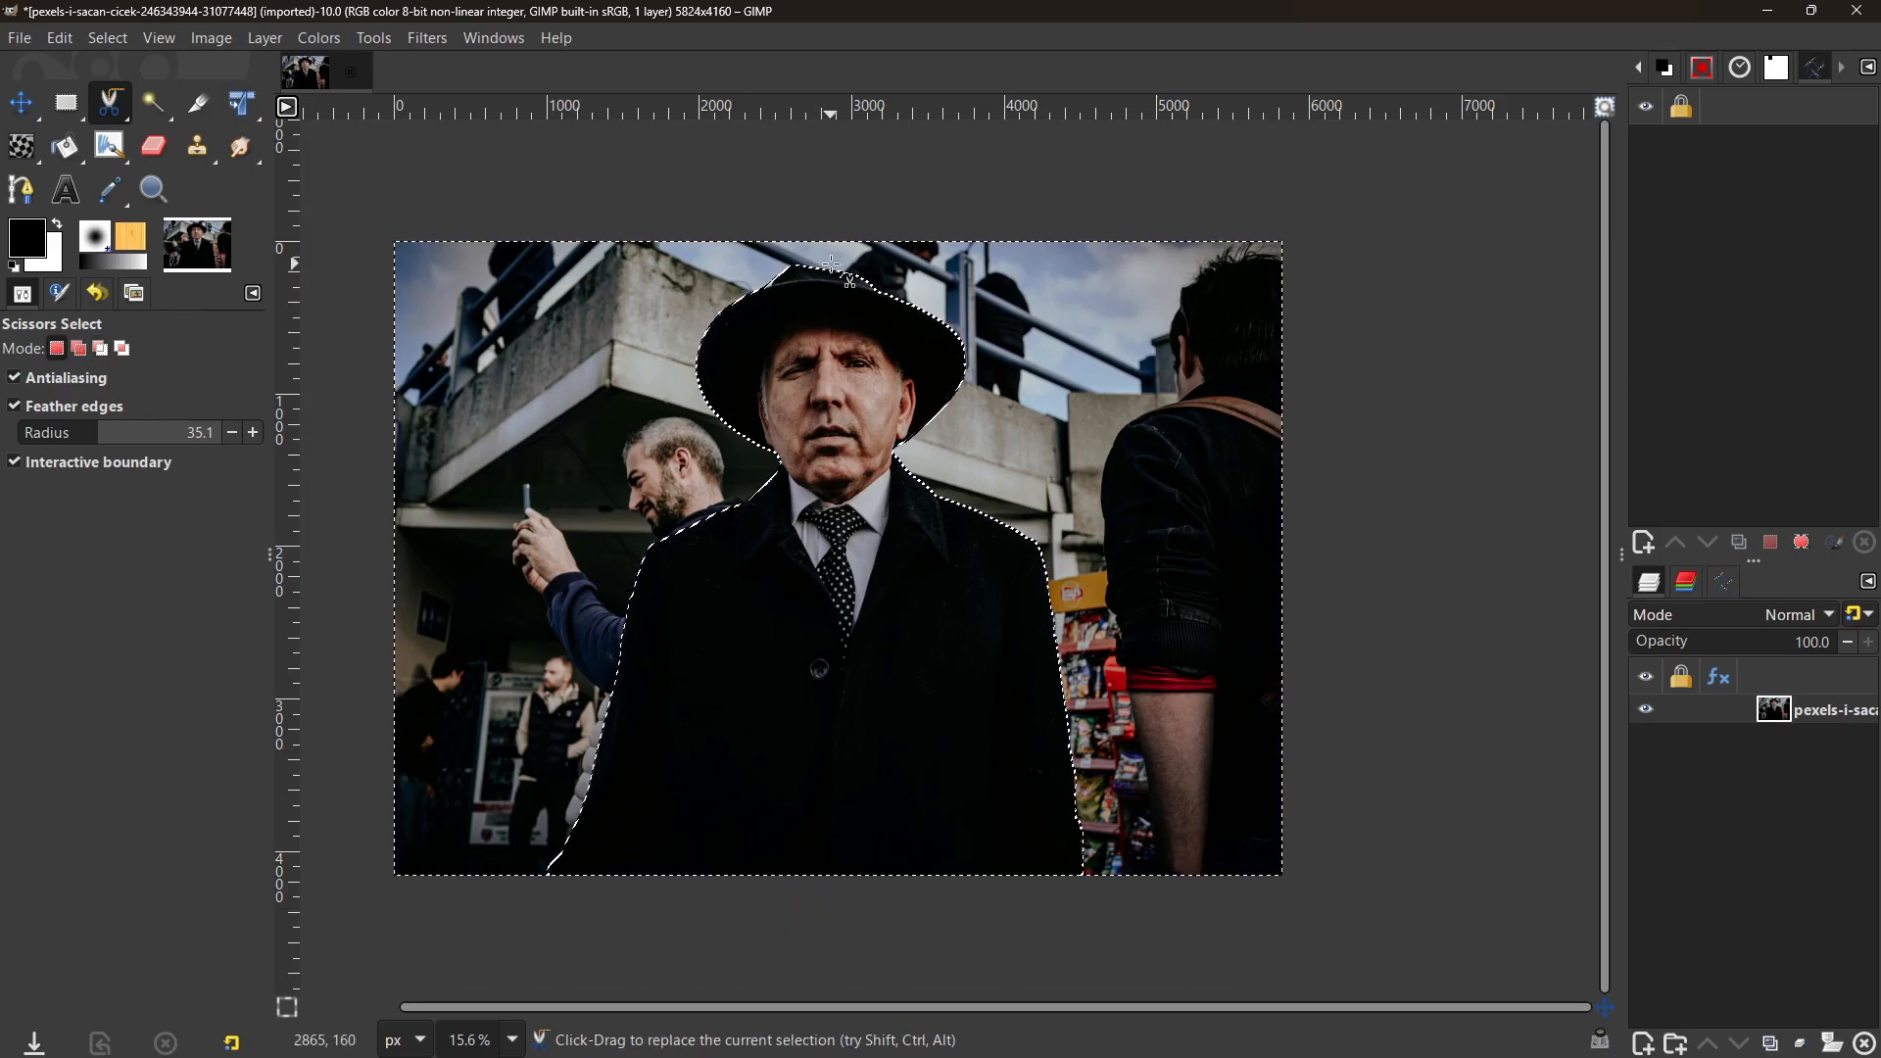
{"action": "left_click", "coordinate": [427, 39]}
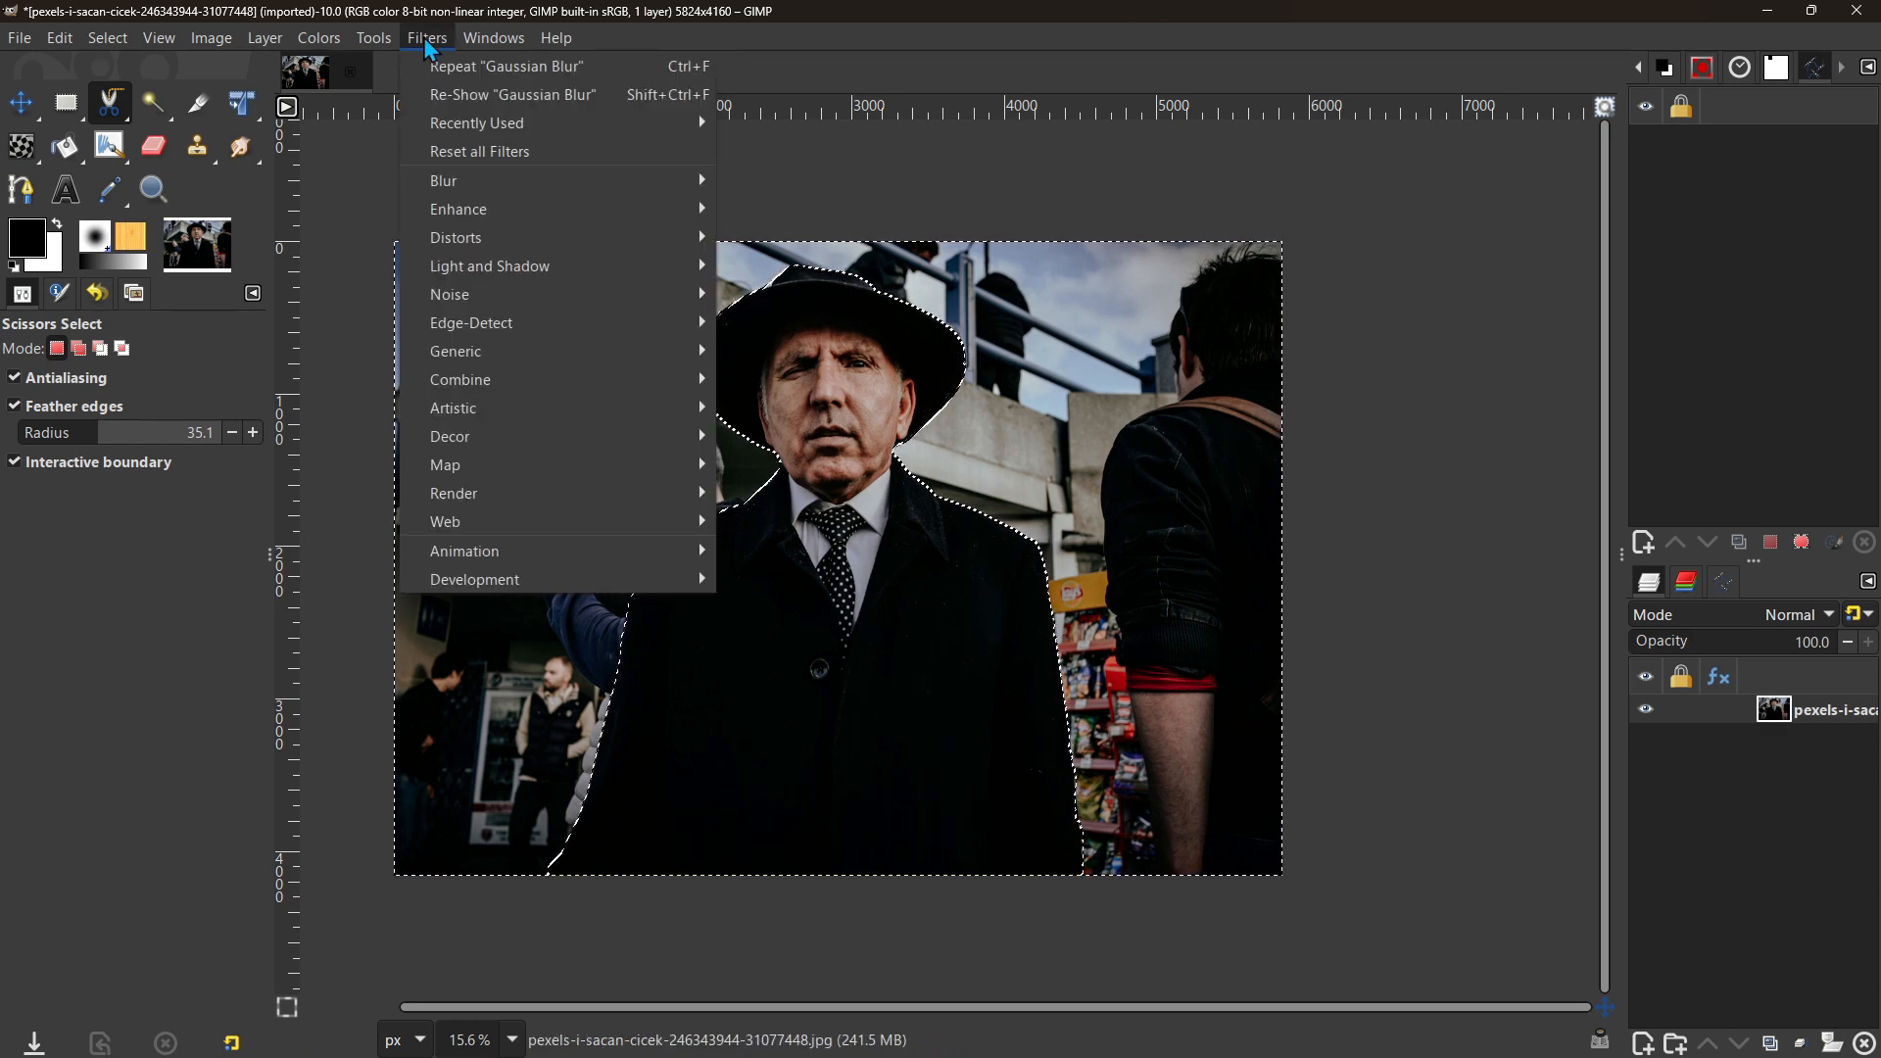
{"action": "mouse_move", "coordinate": [480, 191]}
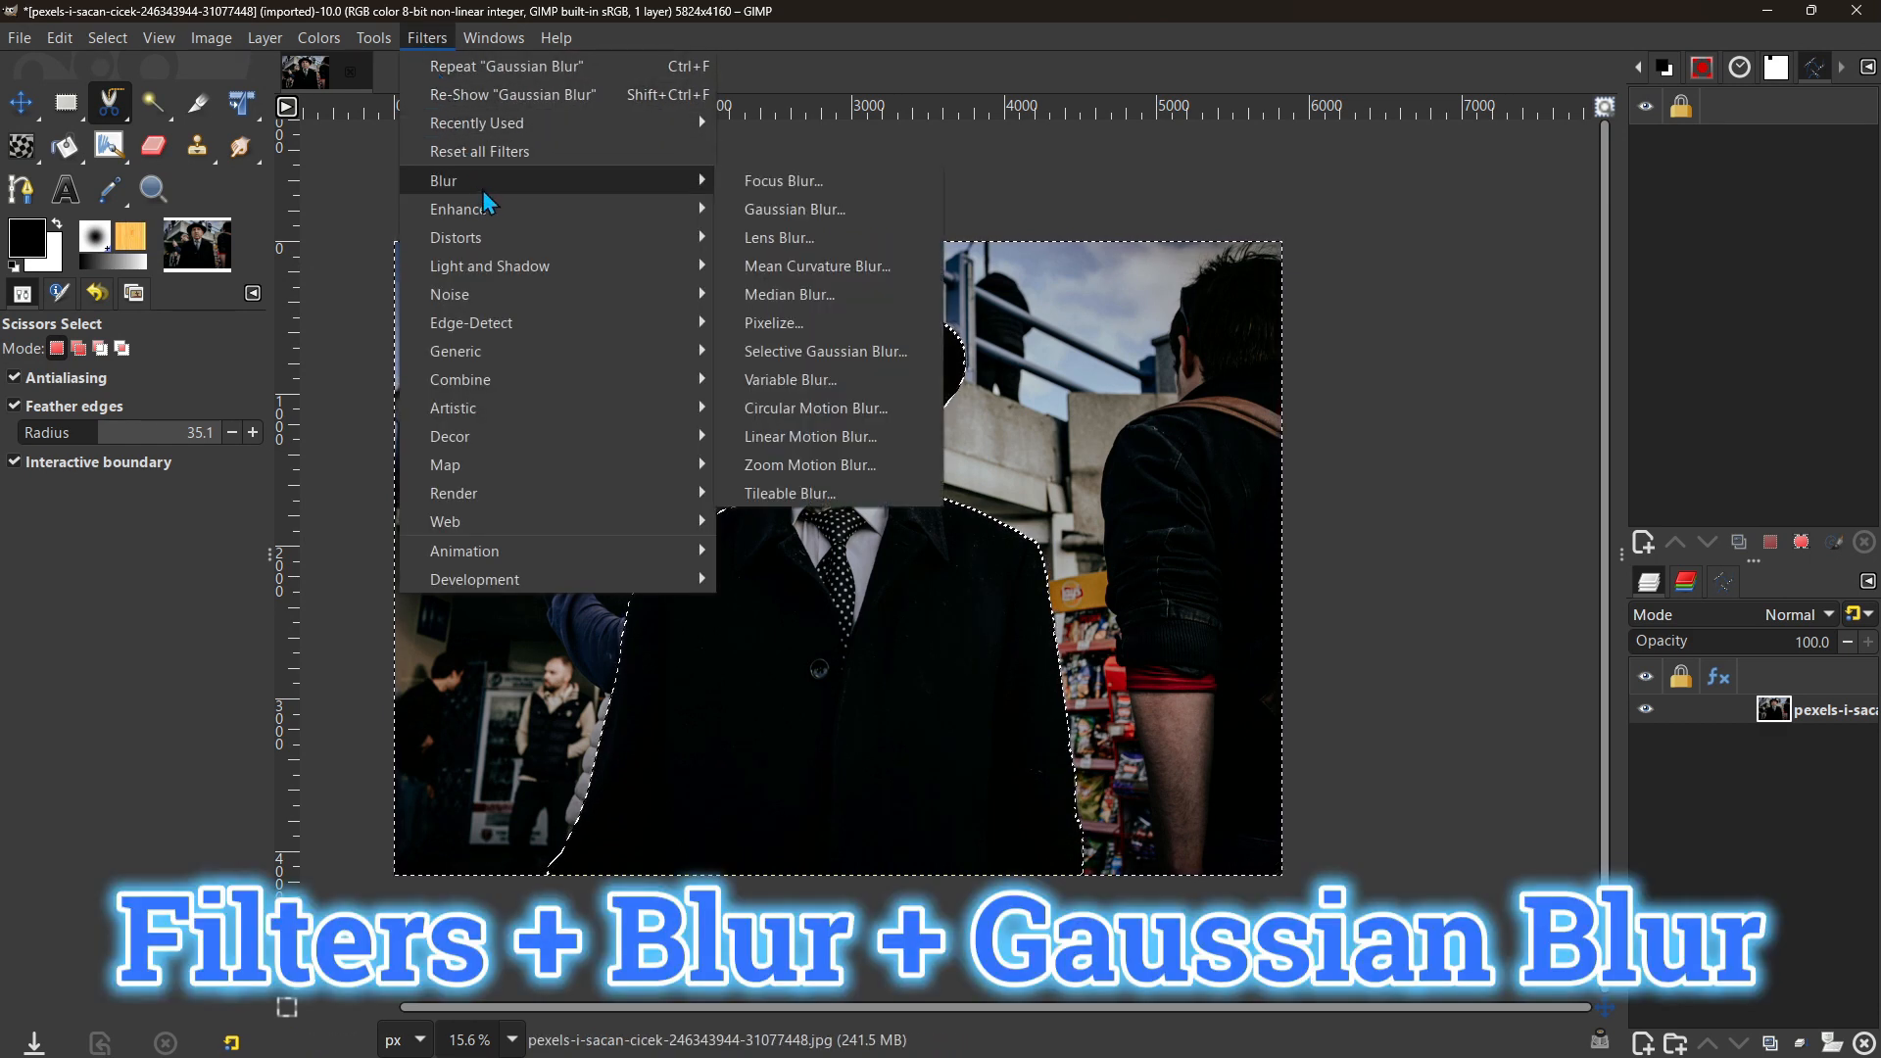
{"action": "left_click", "coordinate": [821, 211]}
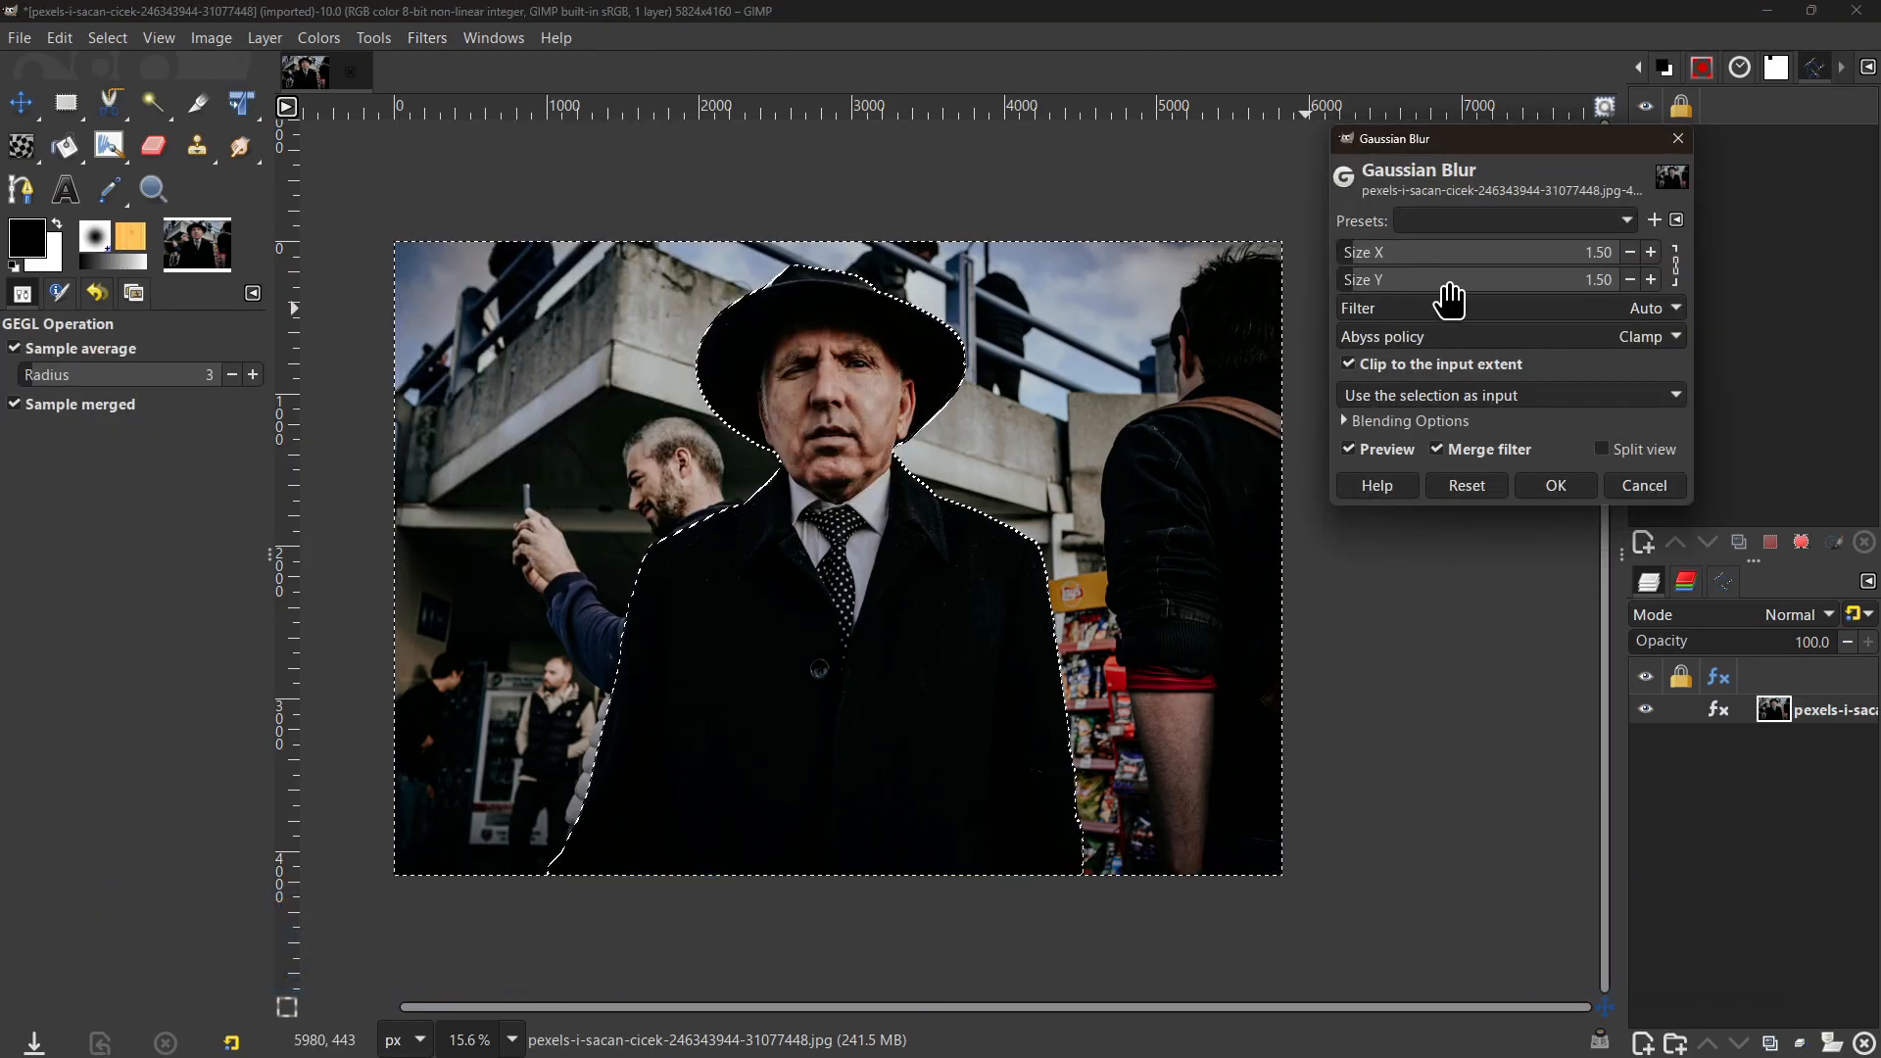
{"action": "left_click_drag", "start_coordinate": [1437, 268], "coordinate": [1451, 277]}
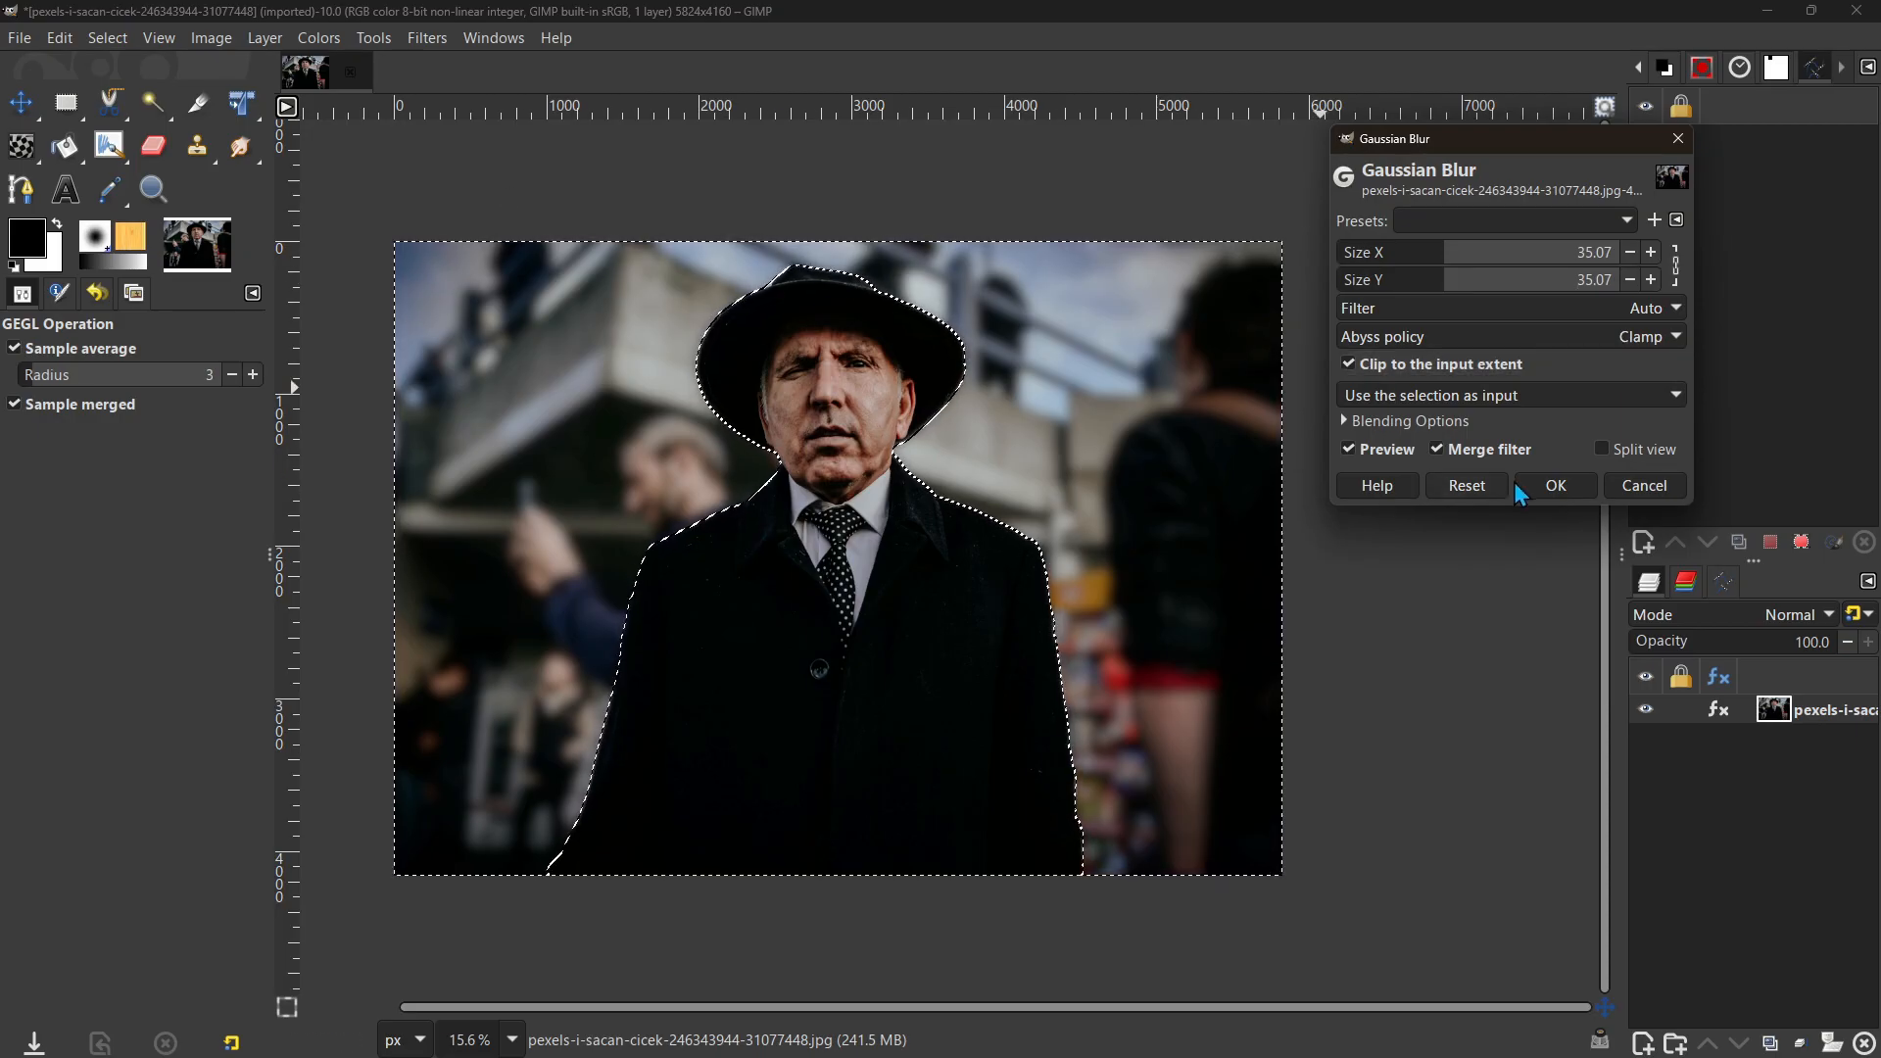
{"action": "left_click", "coordinate": [1555, 487]}
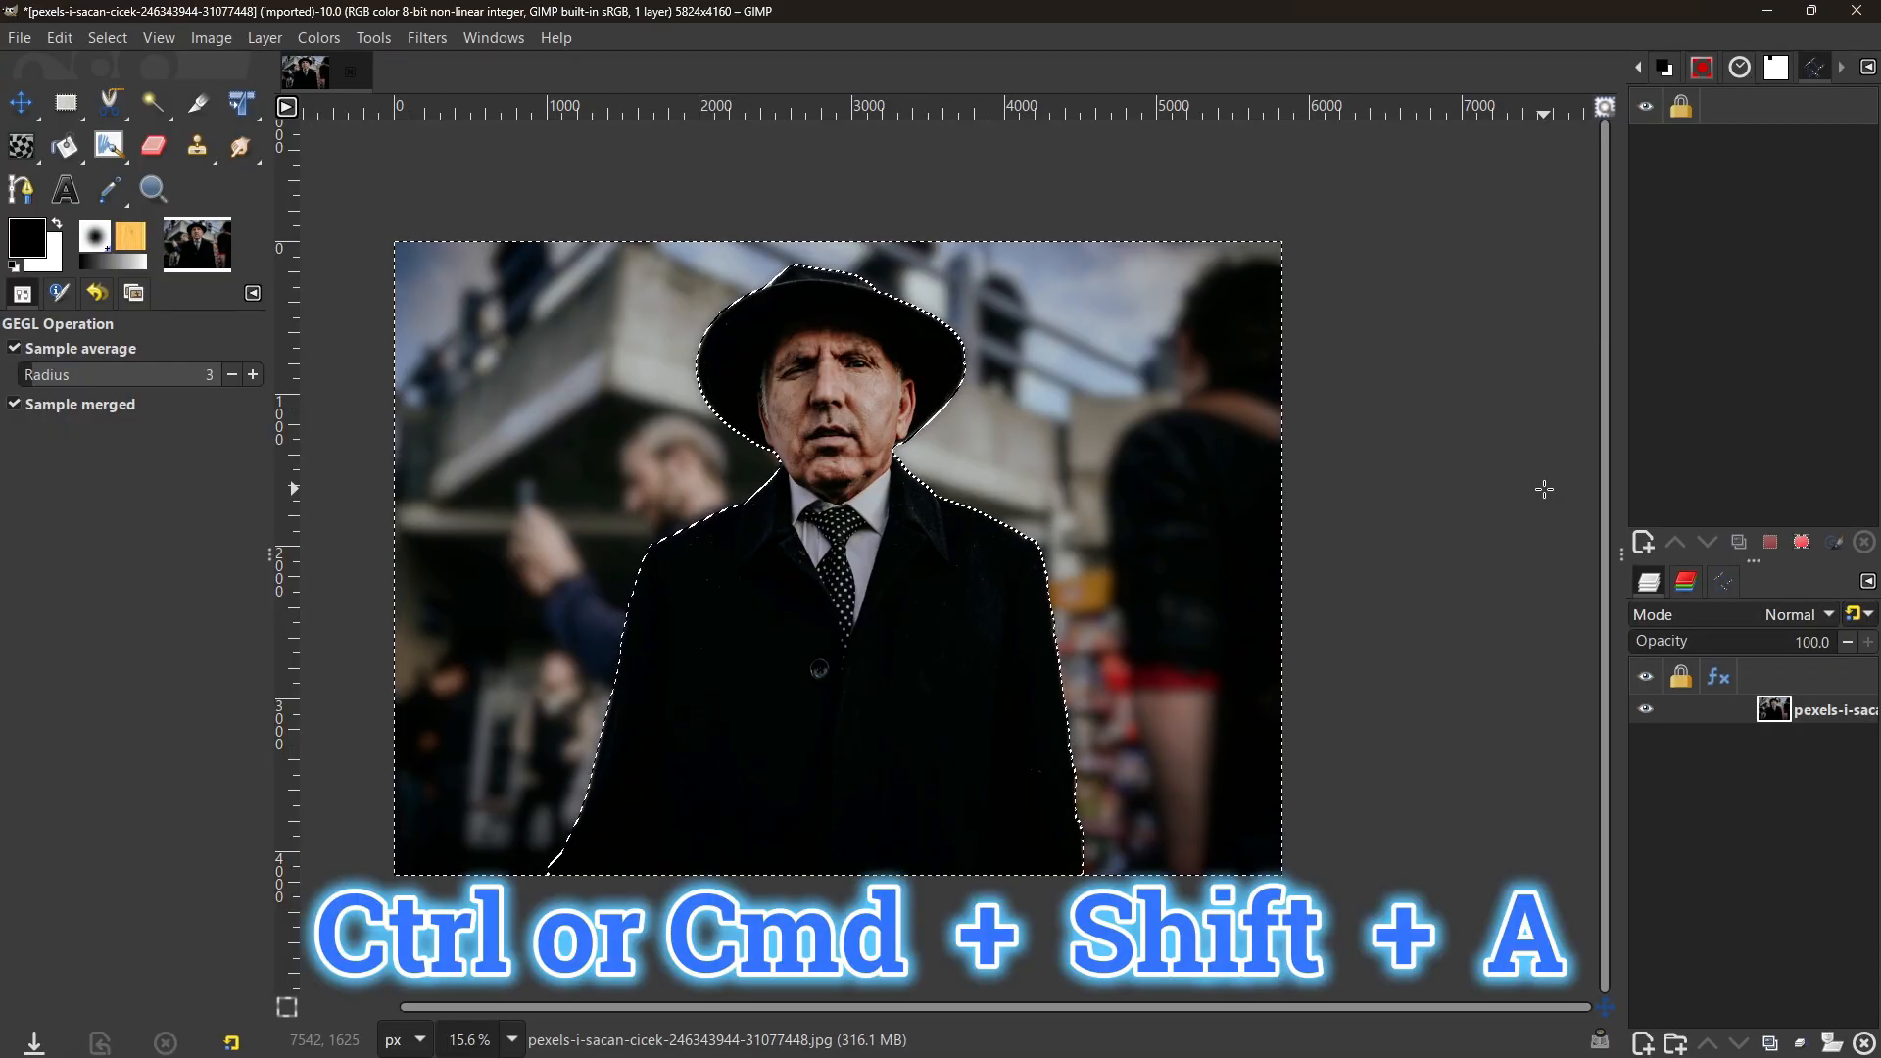
{"action": "key", "text": "ctrl+shift+a"}
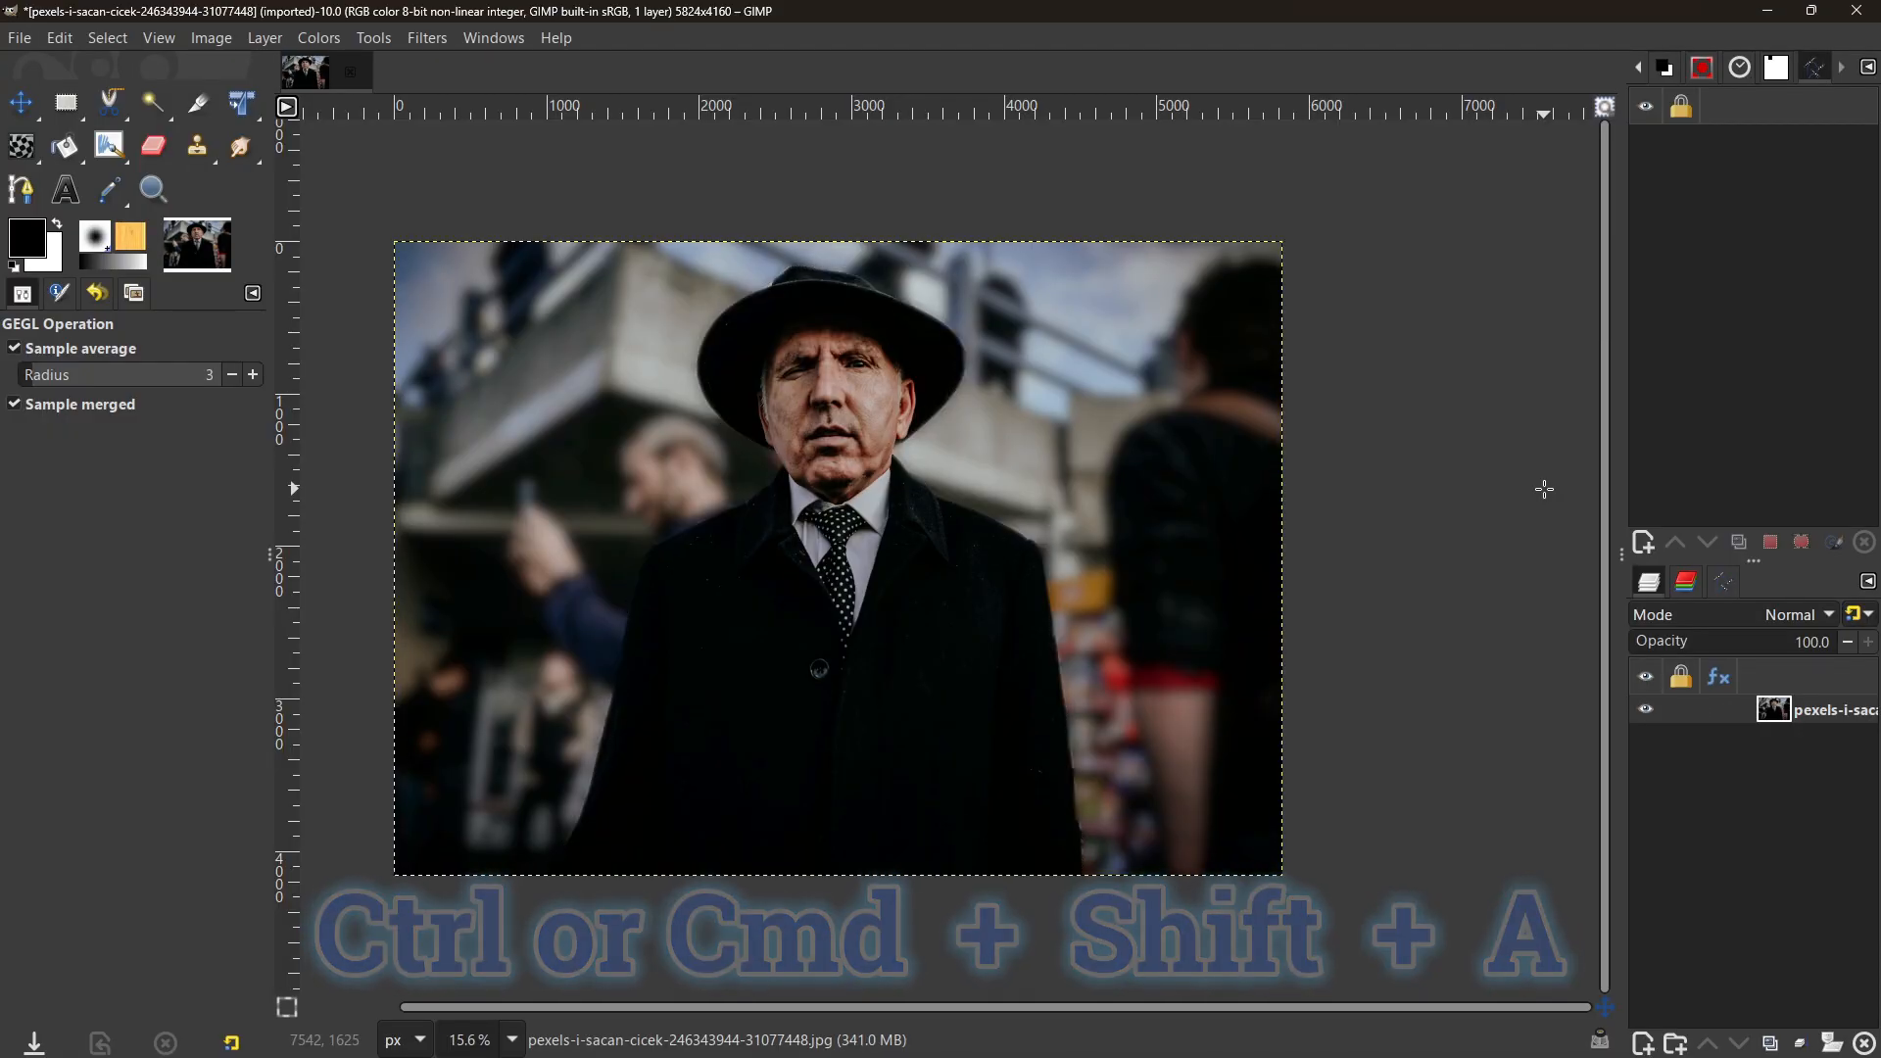
{"action": "scroll", "coordinate": [1142, 512], "scroll_direction": "up", "scroll_amount": 1}
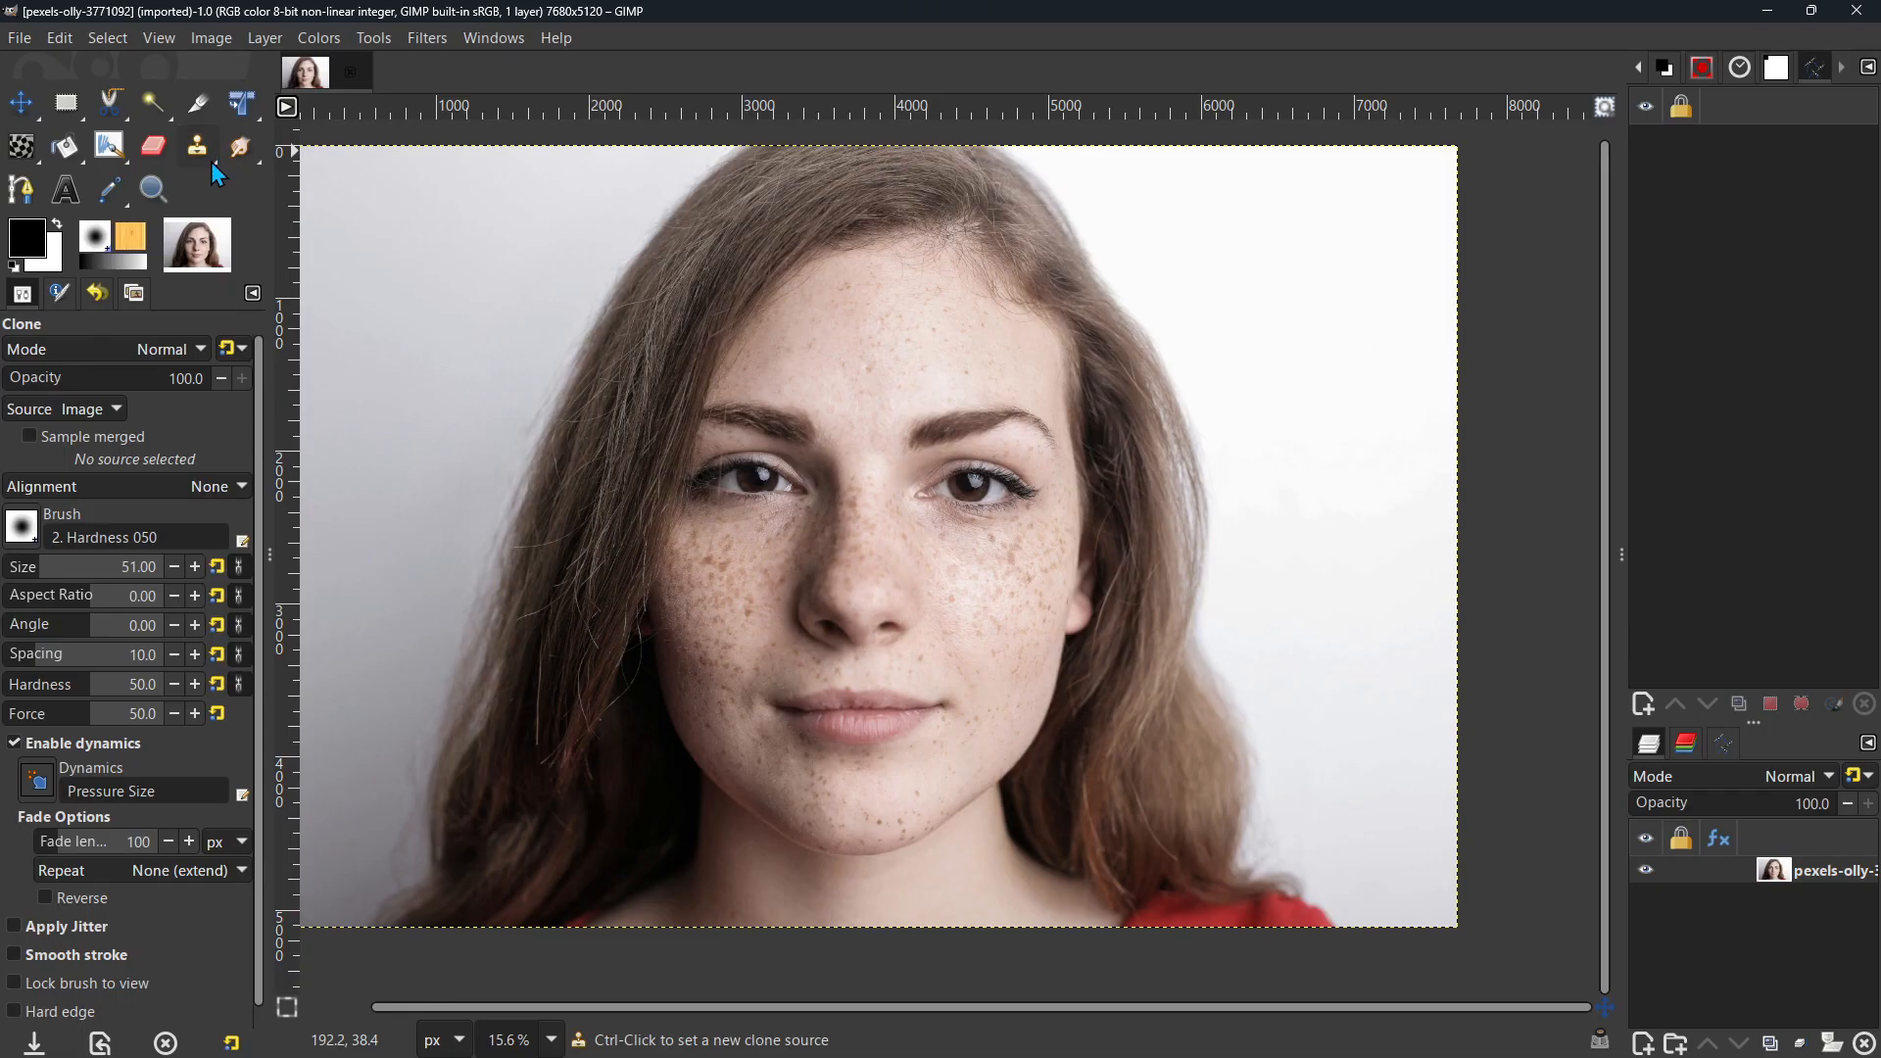
Step: Choose the Clone tool in the woman's portrait and clone skin from a source point on the forehead above the nose
{"action": "left_click", "coordinate": [212, 161]}
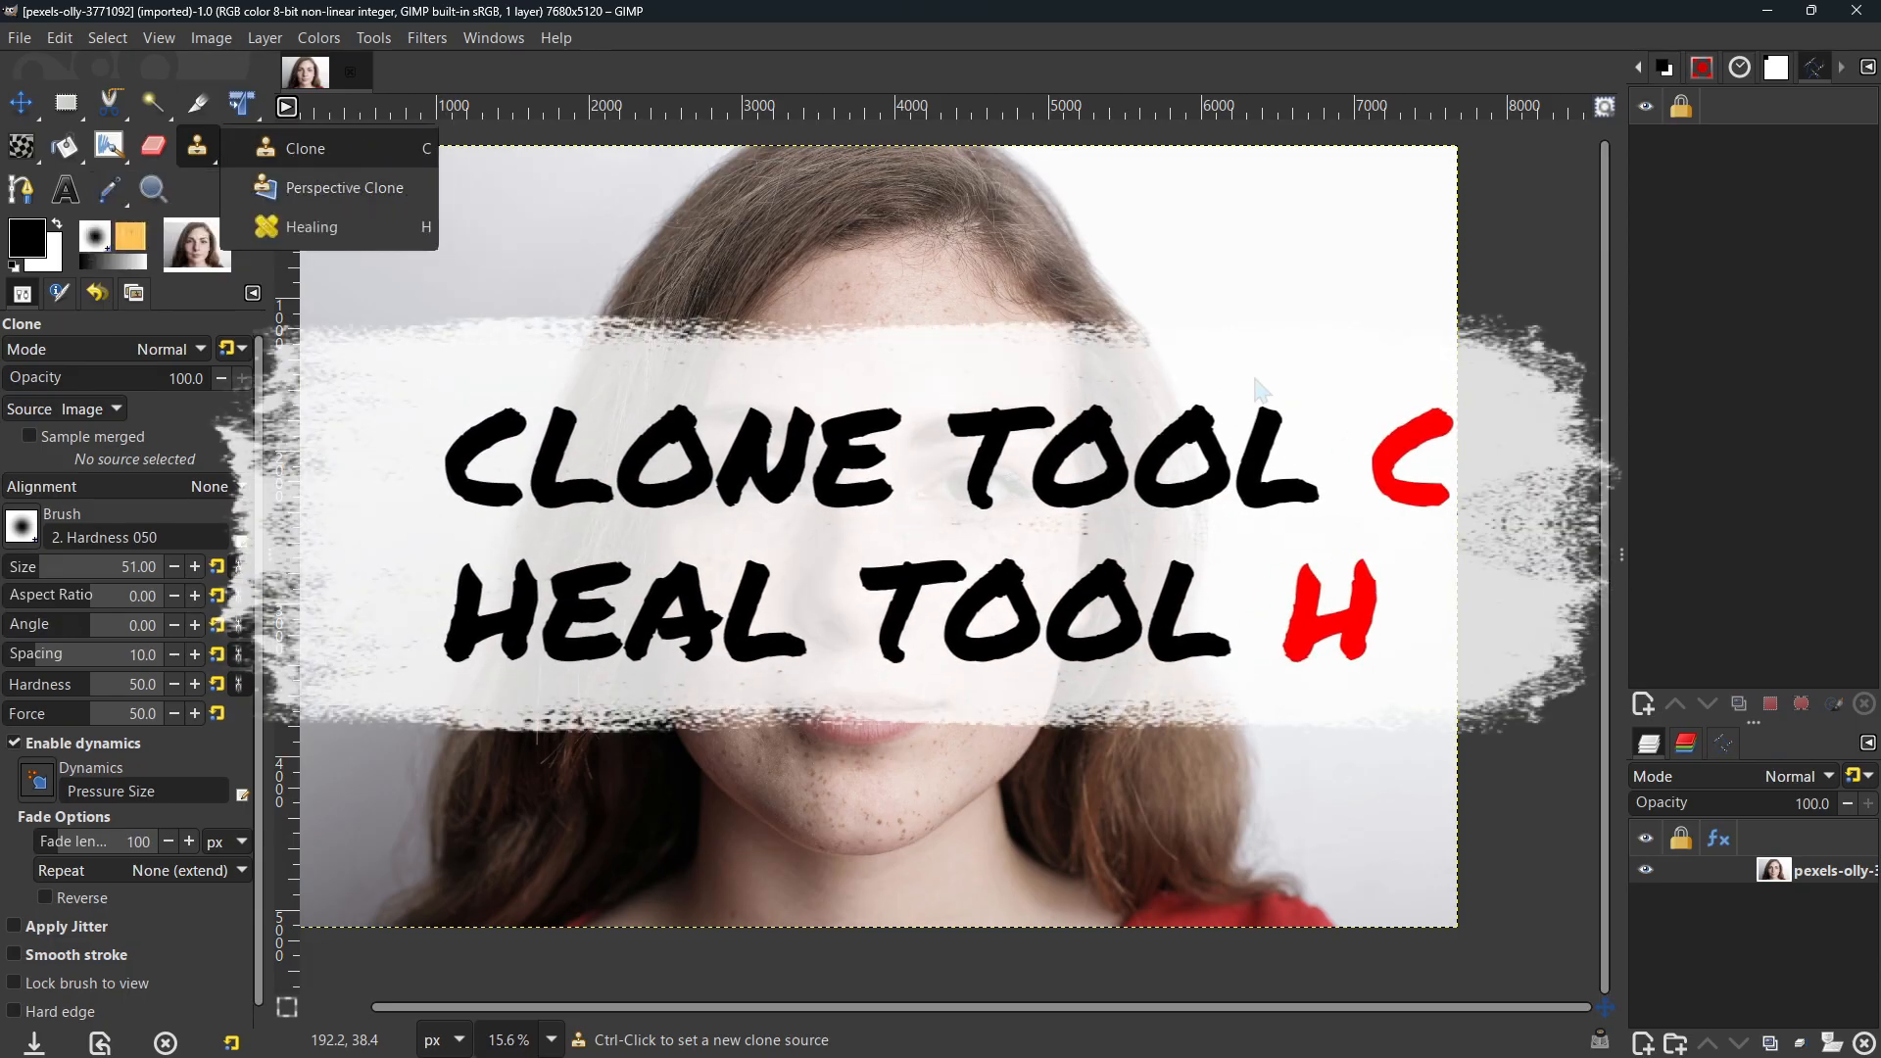
{"action": "scroll", "coordinate": [1274, 411], "scroll_direction": "up", "scroll_amount": 3}
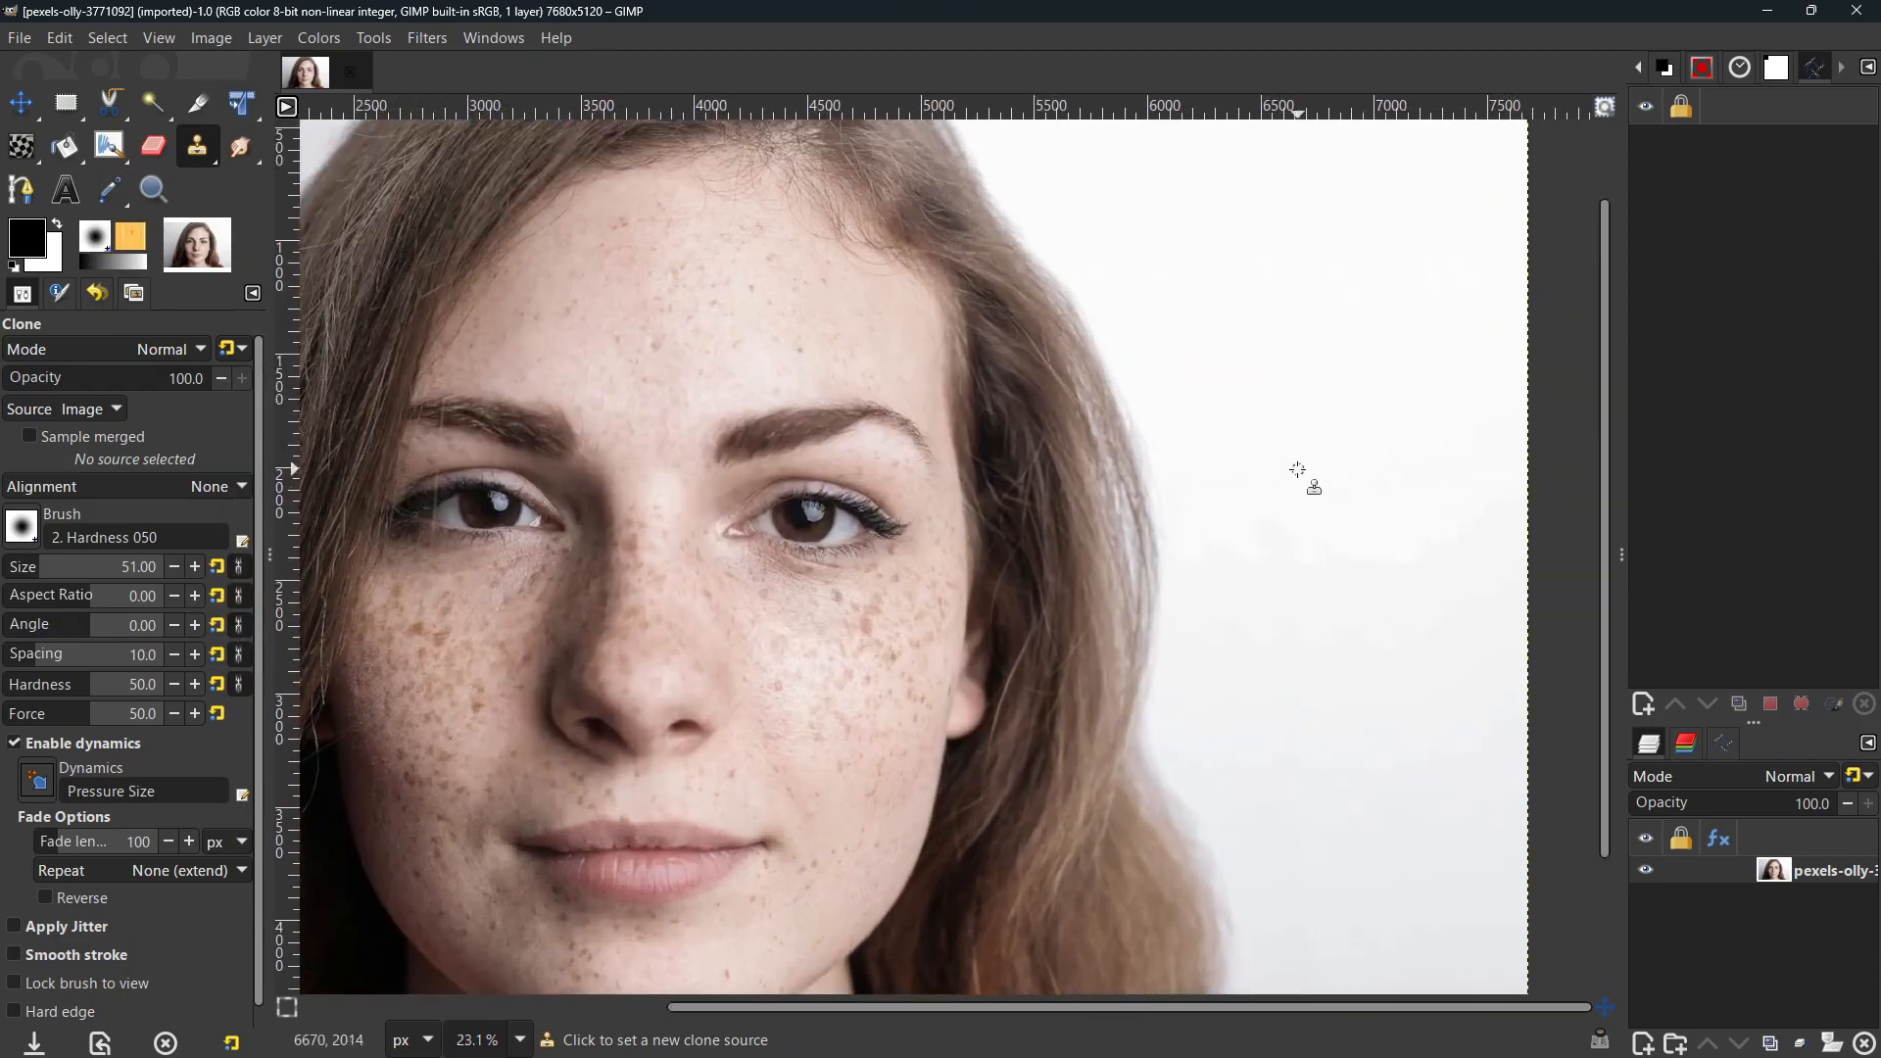
{"action": "left_click", "coordinate": [669, 354], "text": "ctrl"}
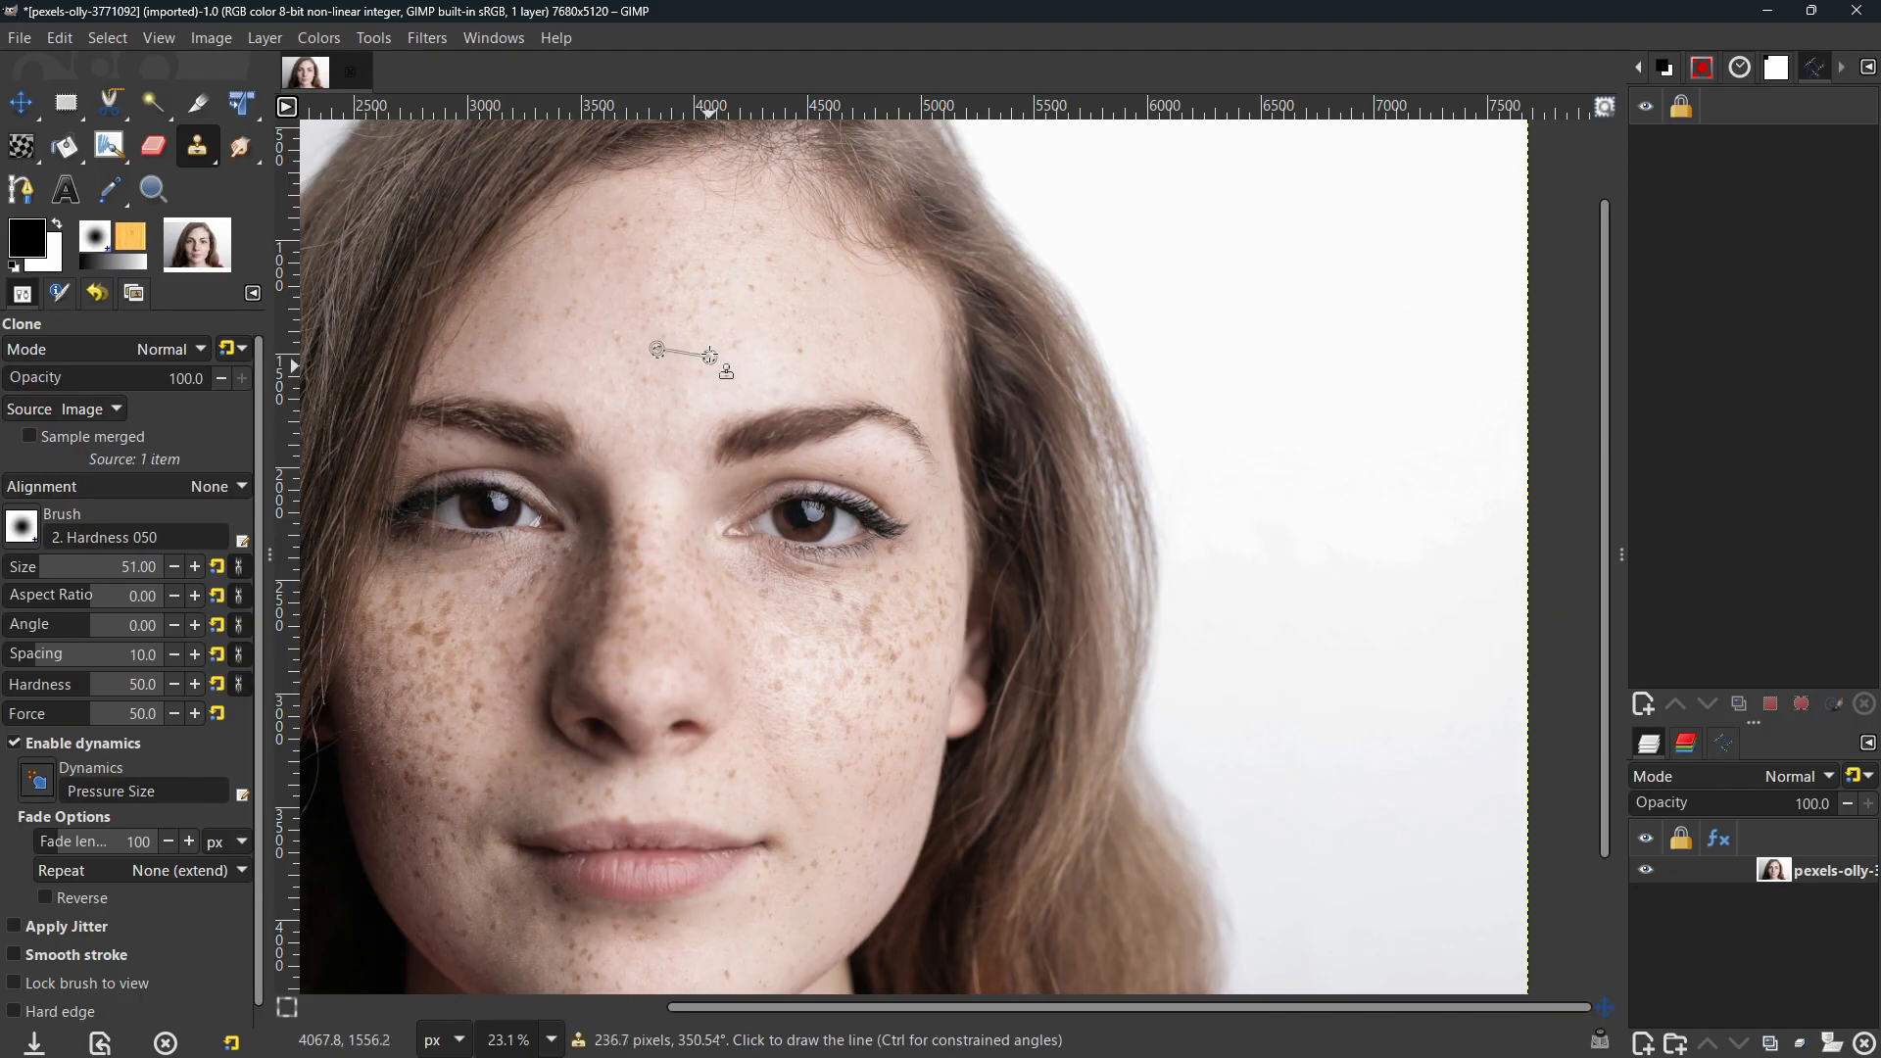
{"action": "scroll", "coordinate": [921, 347], "scroll_direction": "down", "scroll_amount": 2}
{"action": "scroll", "coordinate": [875, 350], "scroll_direction": "up", "scroll_amount": 2}
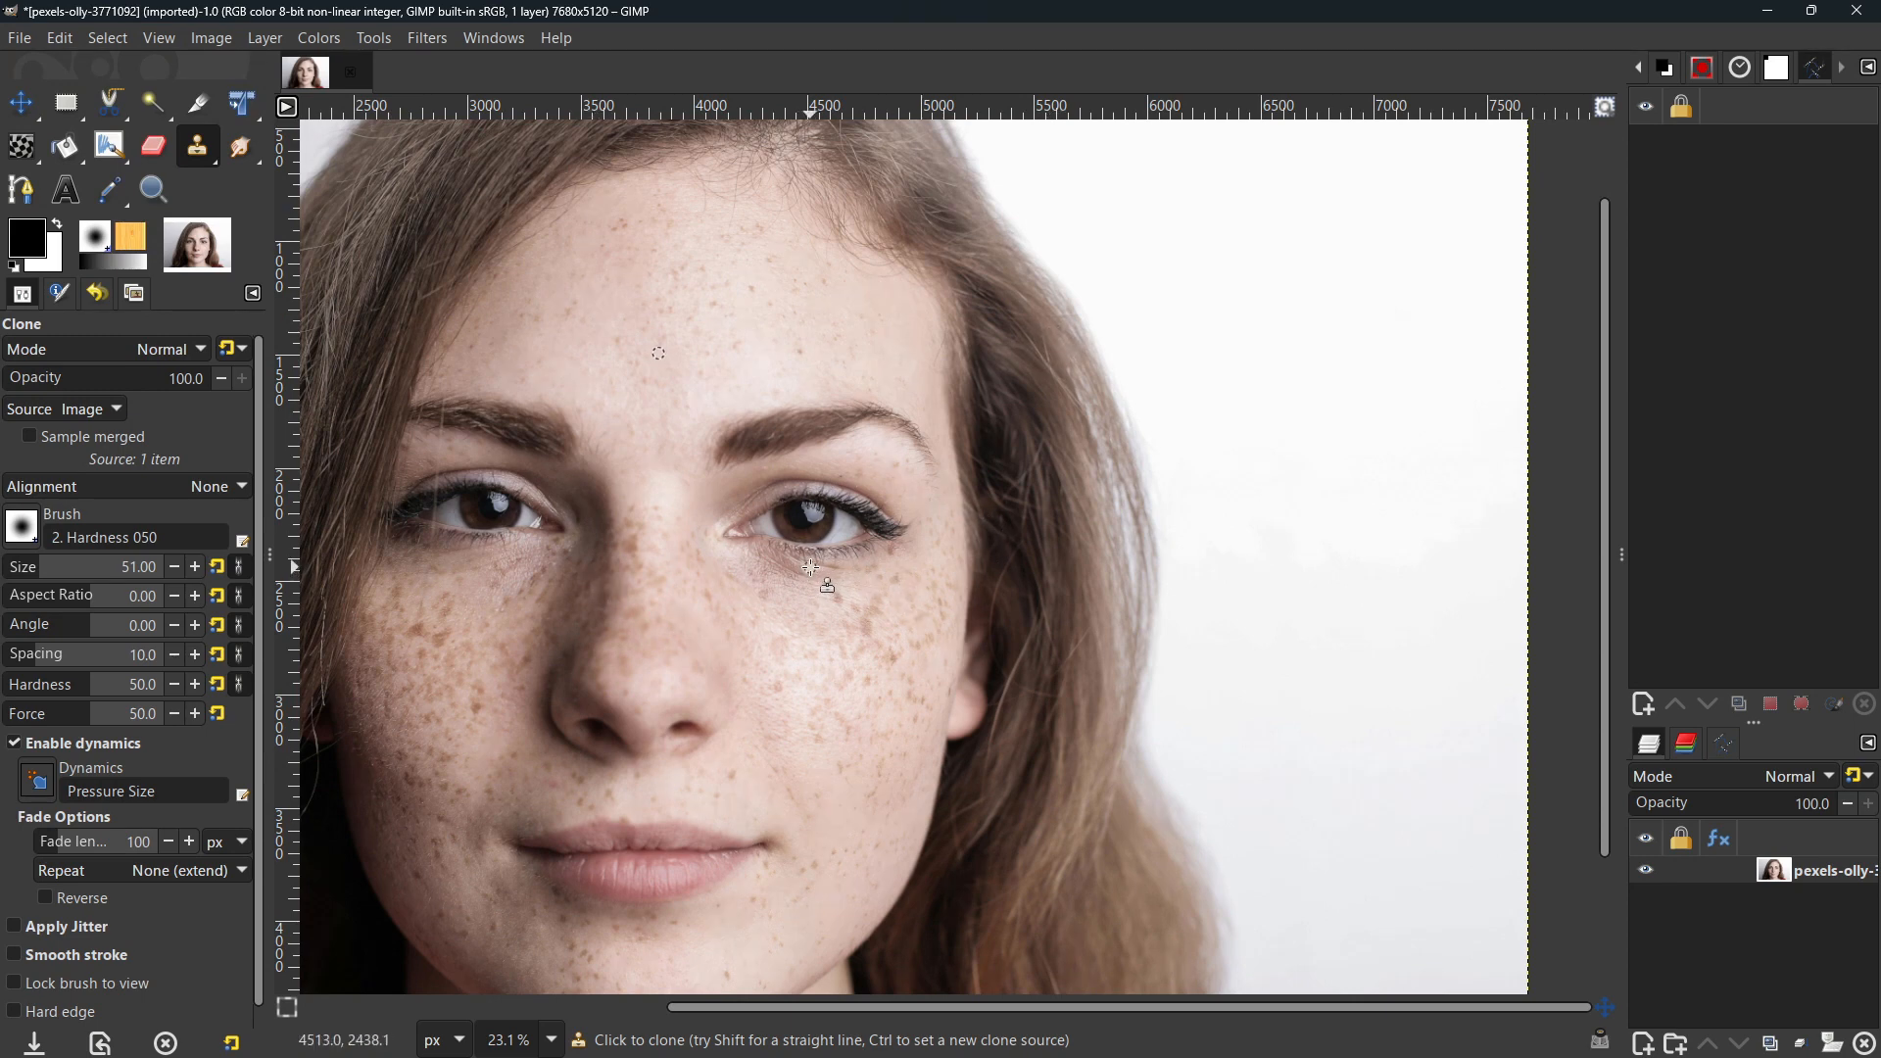
Step: Reselect the Clone tool and set clone sources on the skin beneath each eye
{"action": "key", "text": "ctrl"}
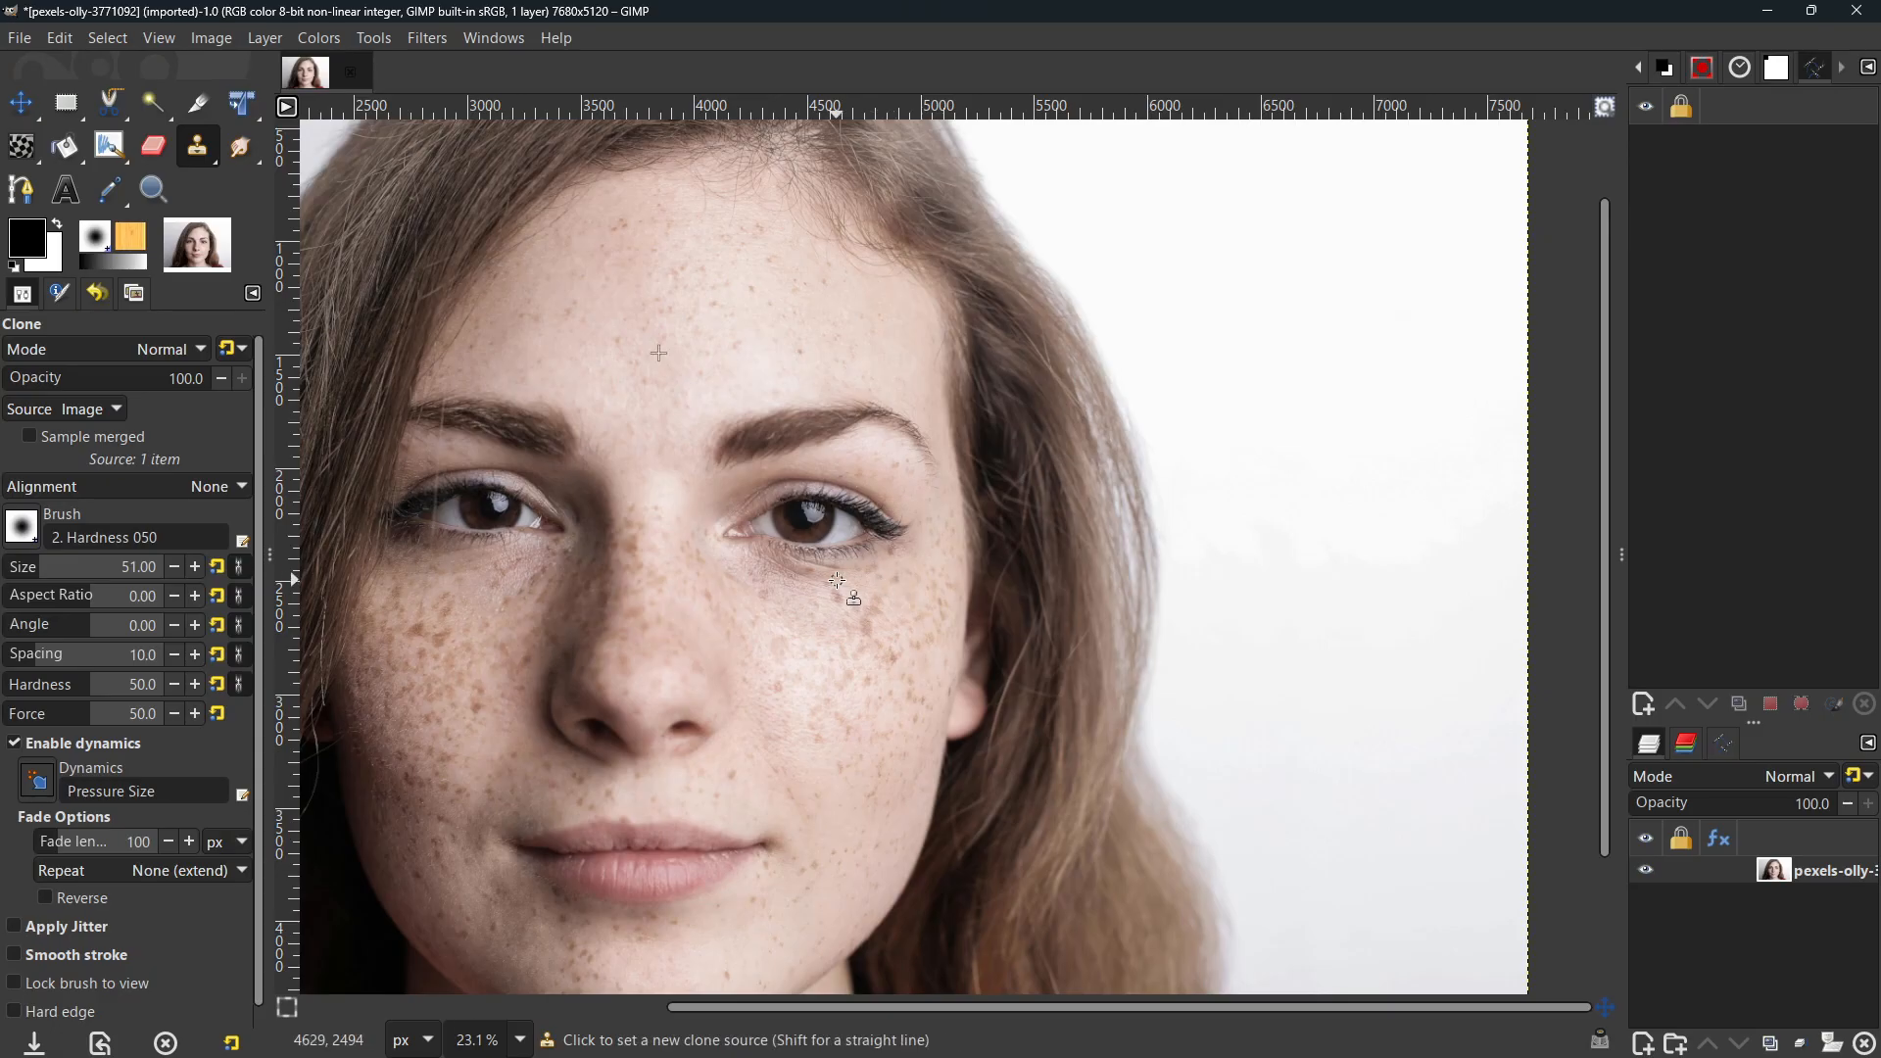
{"action": "key", "text": "c"}
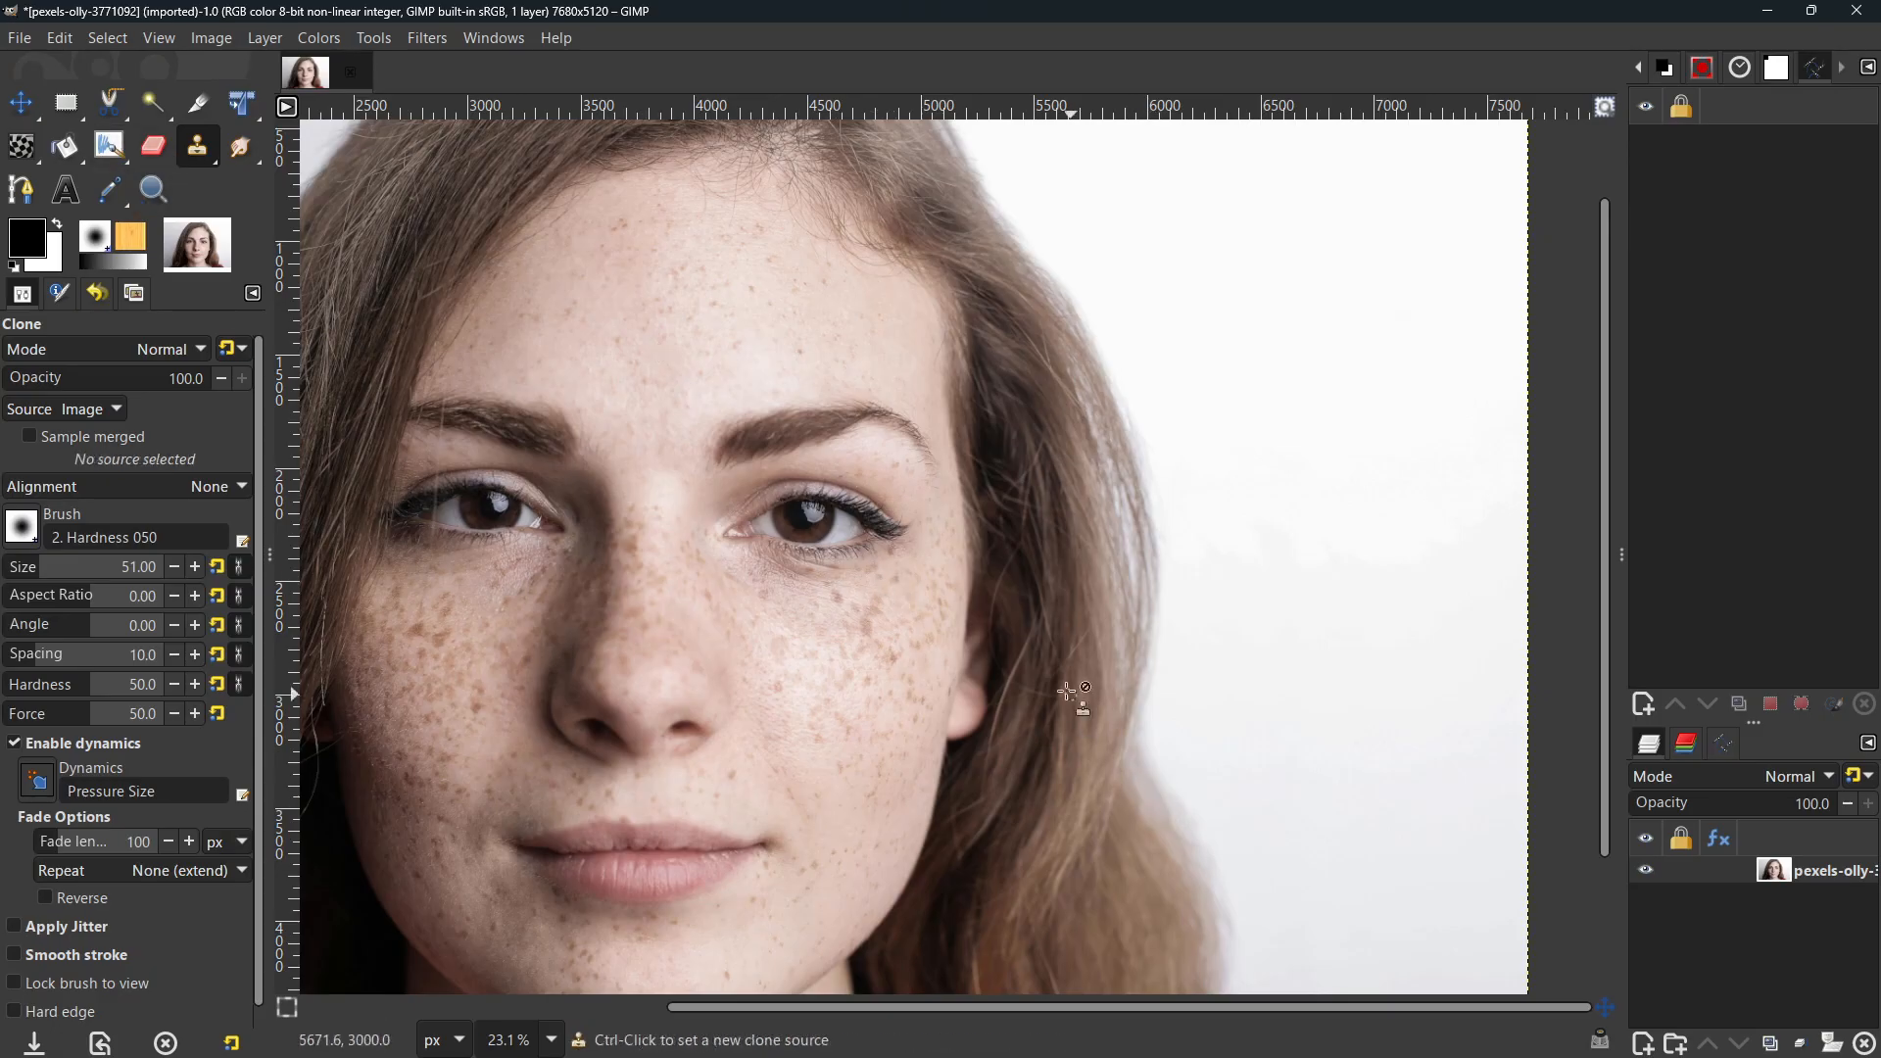
{"action": "left_click", "coordinate": [823, 573]}
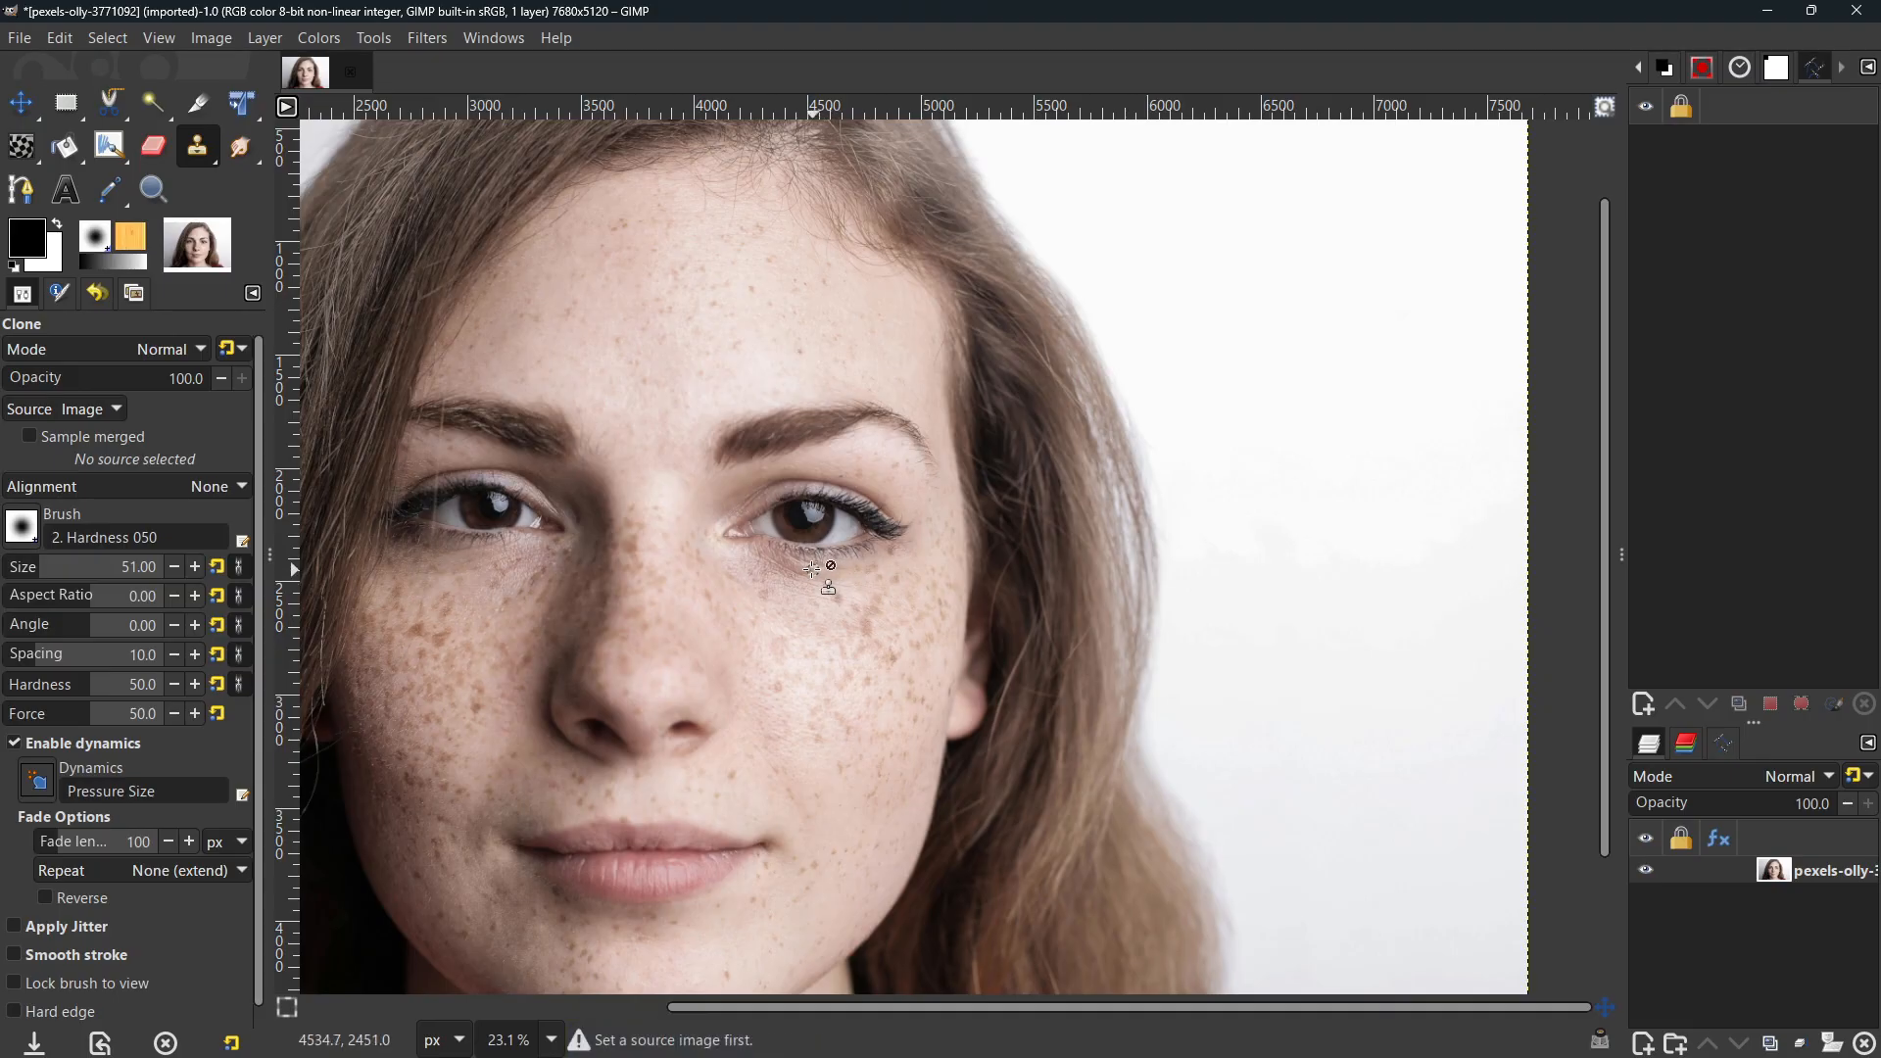
{"action": "left_click", "coordinate": [810, 567]}
{"action": "left_click", "coordinate": [825, 573], "text": "ctrl"}
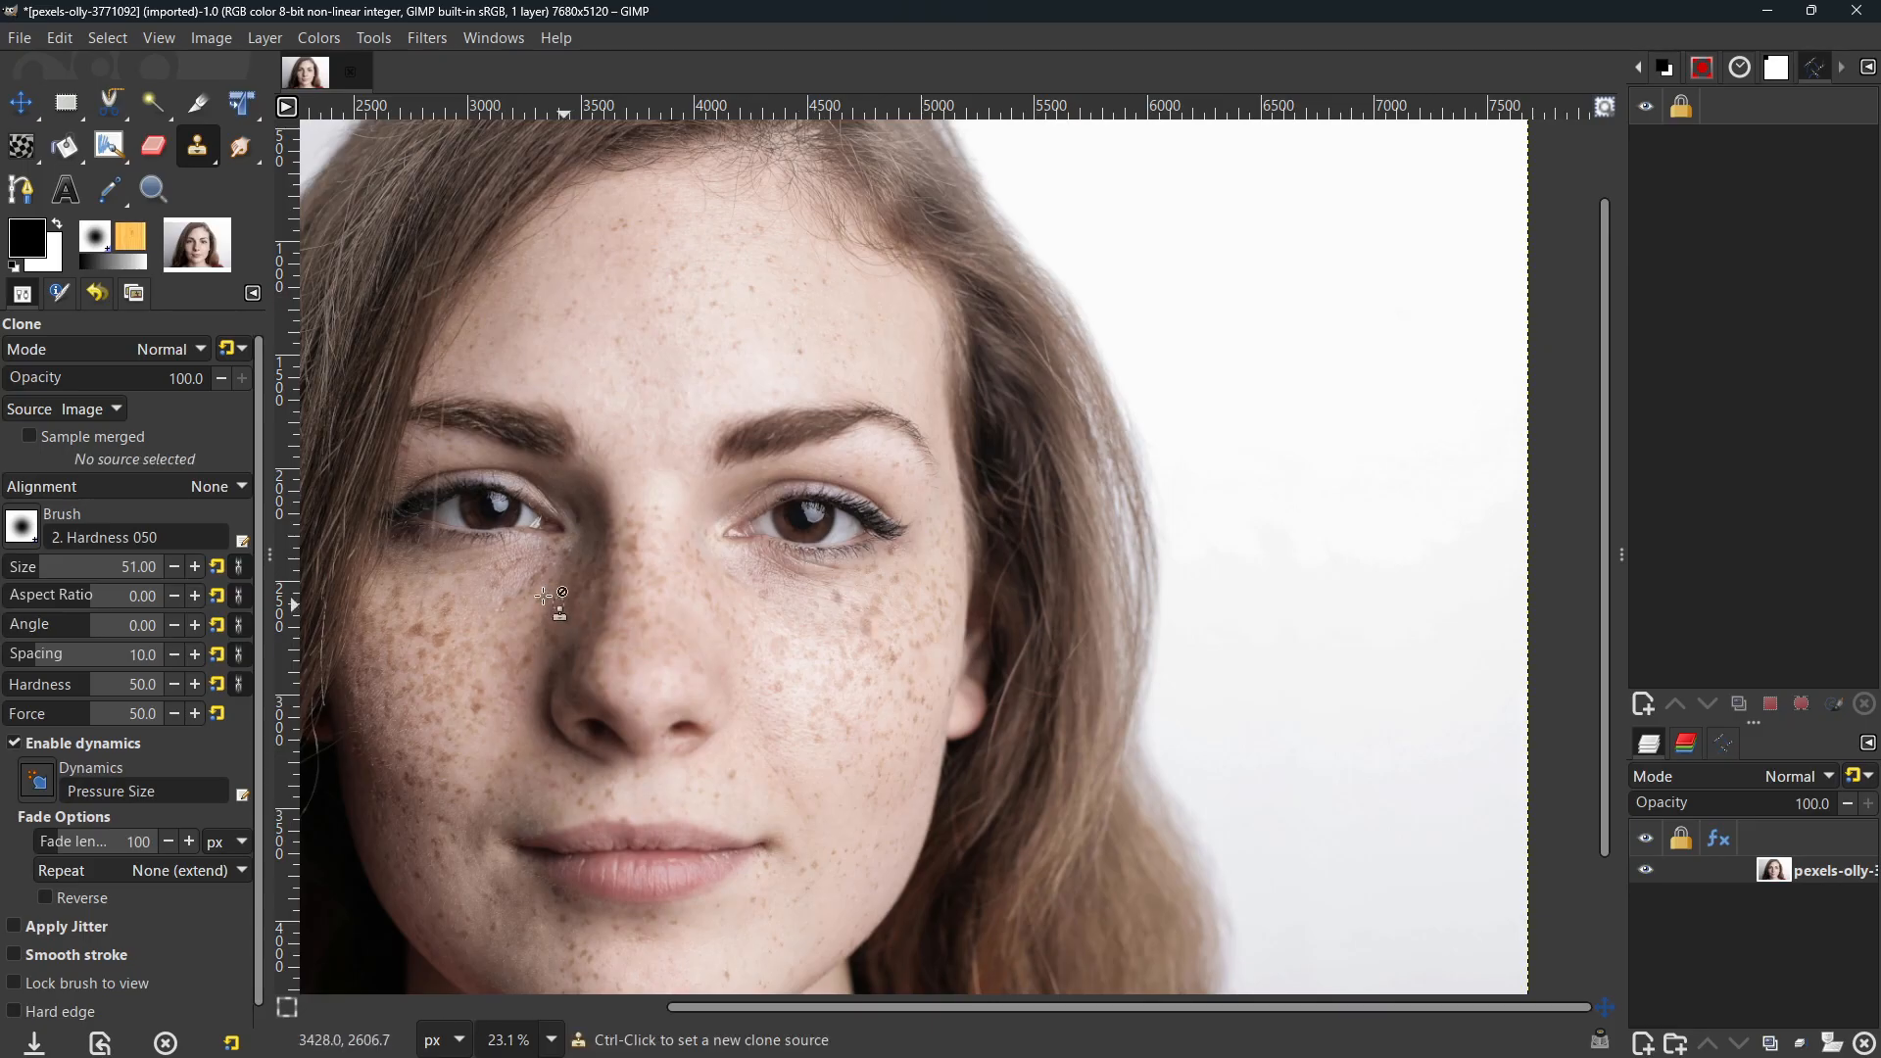
{"action": "left_click", "coordinate": [526, 551]}
{"action": "left_click", "coordinate": [527, 551], "text": "ctrl"}
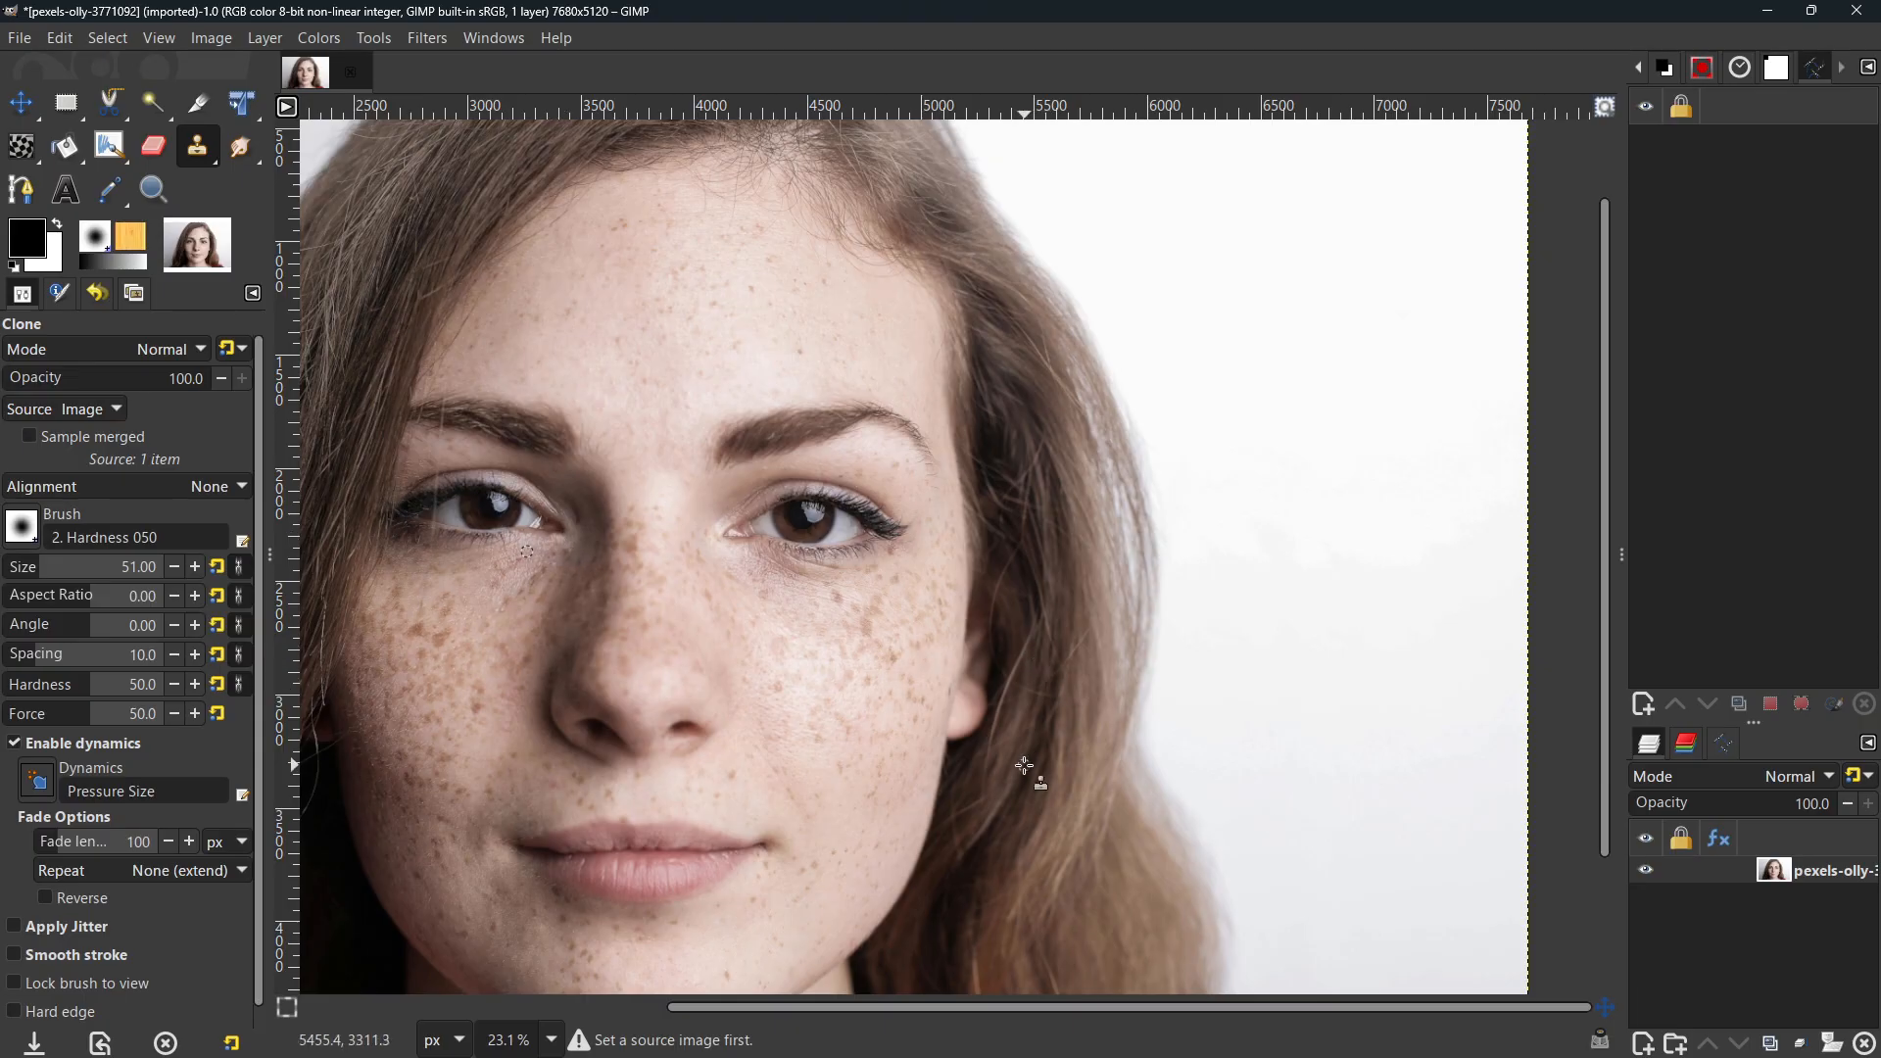
{"action": "scroll", "coordinate": [1019, 744], "scroll_direction": "down", "scroll_amount": 2}
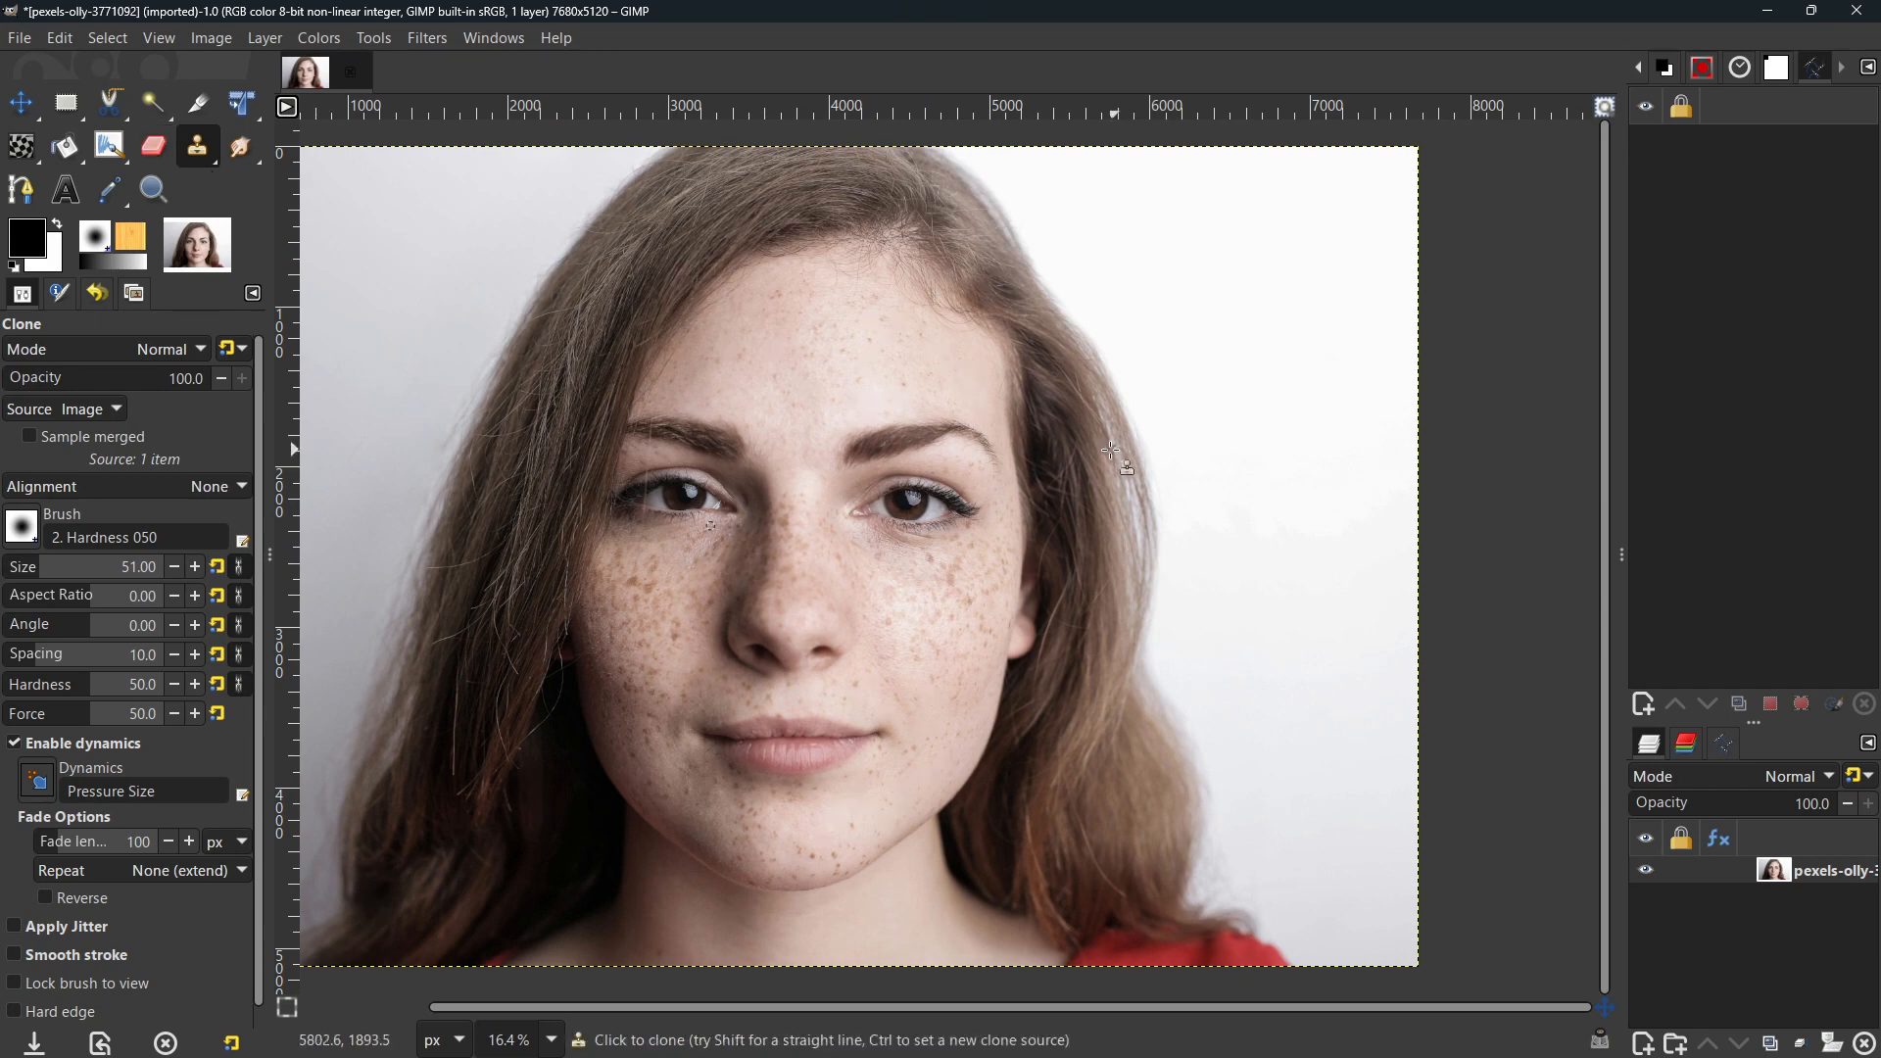
Step: Switch to the Healing tool and heal the spot above the mouth corner, sampling clean skin beside the nose
{"action": "key", "text": "h"}
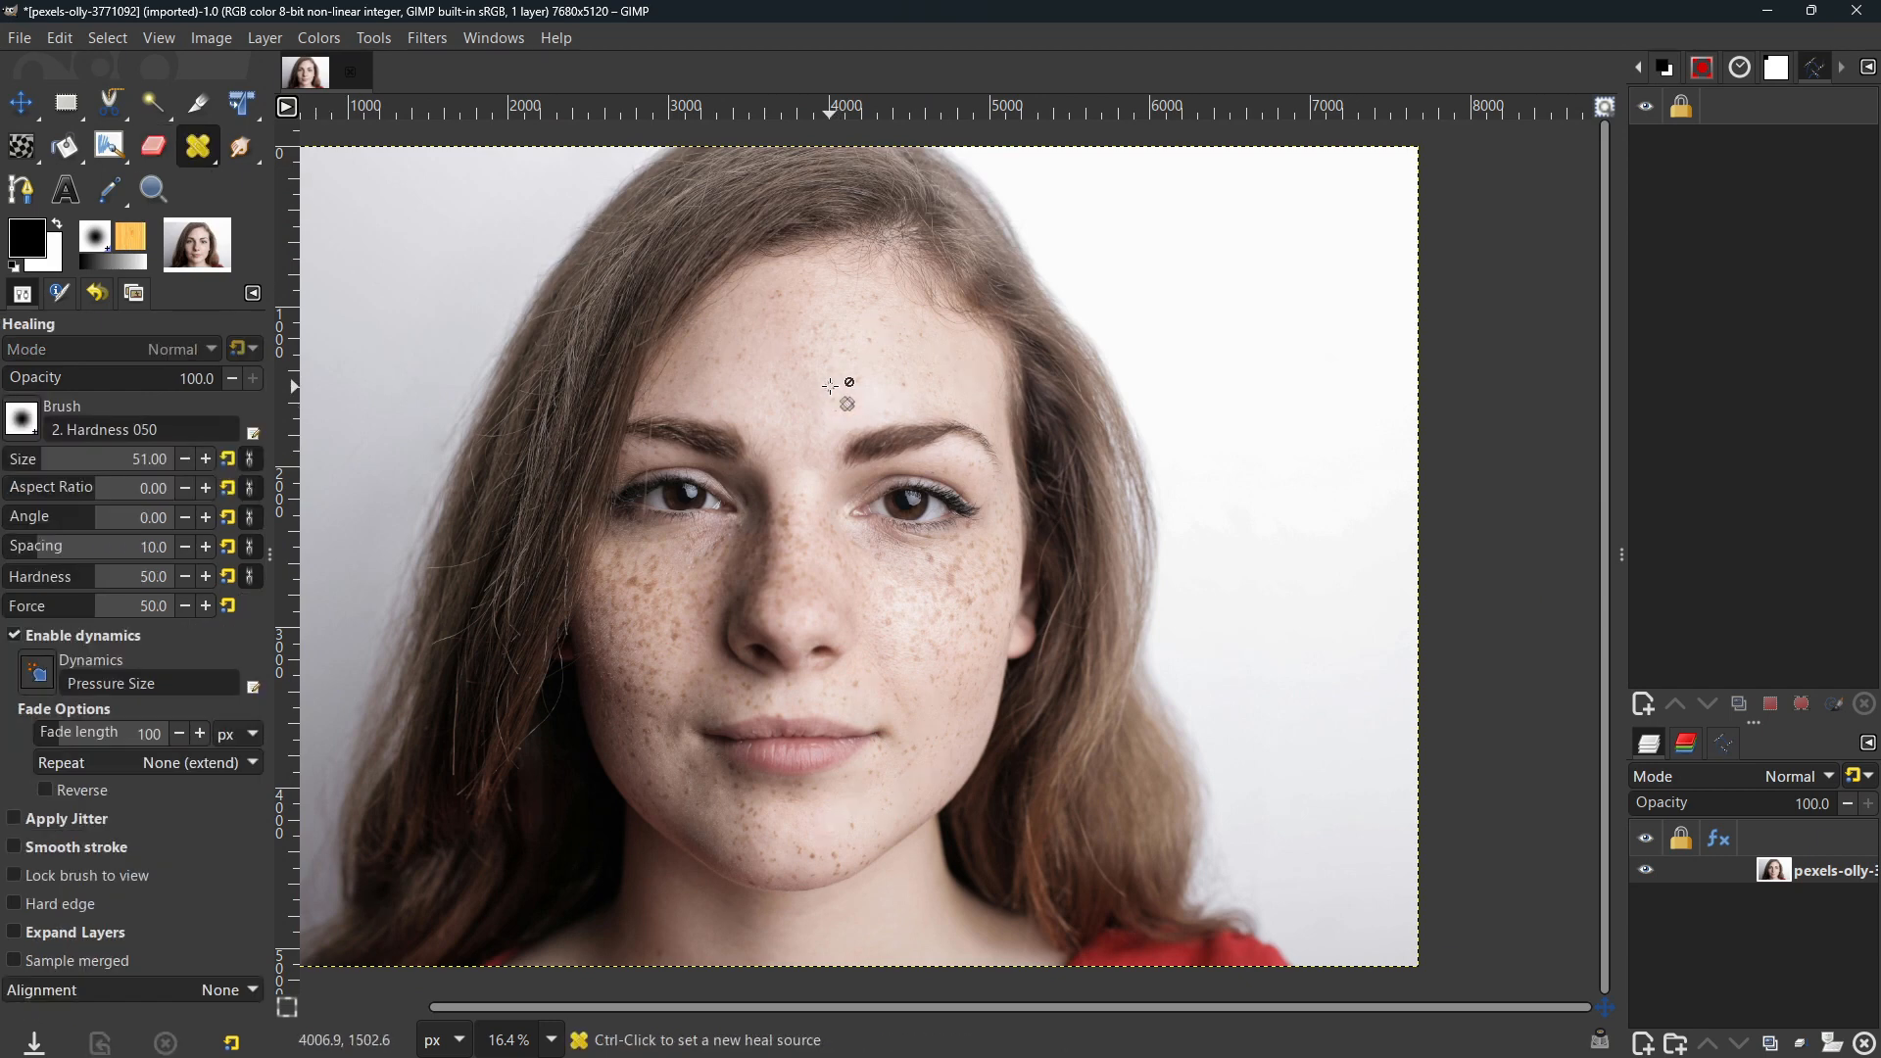
{"action": "key", "text": "ctrl"}
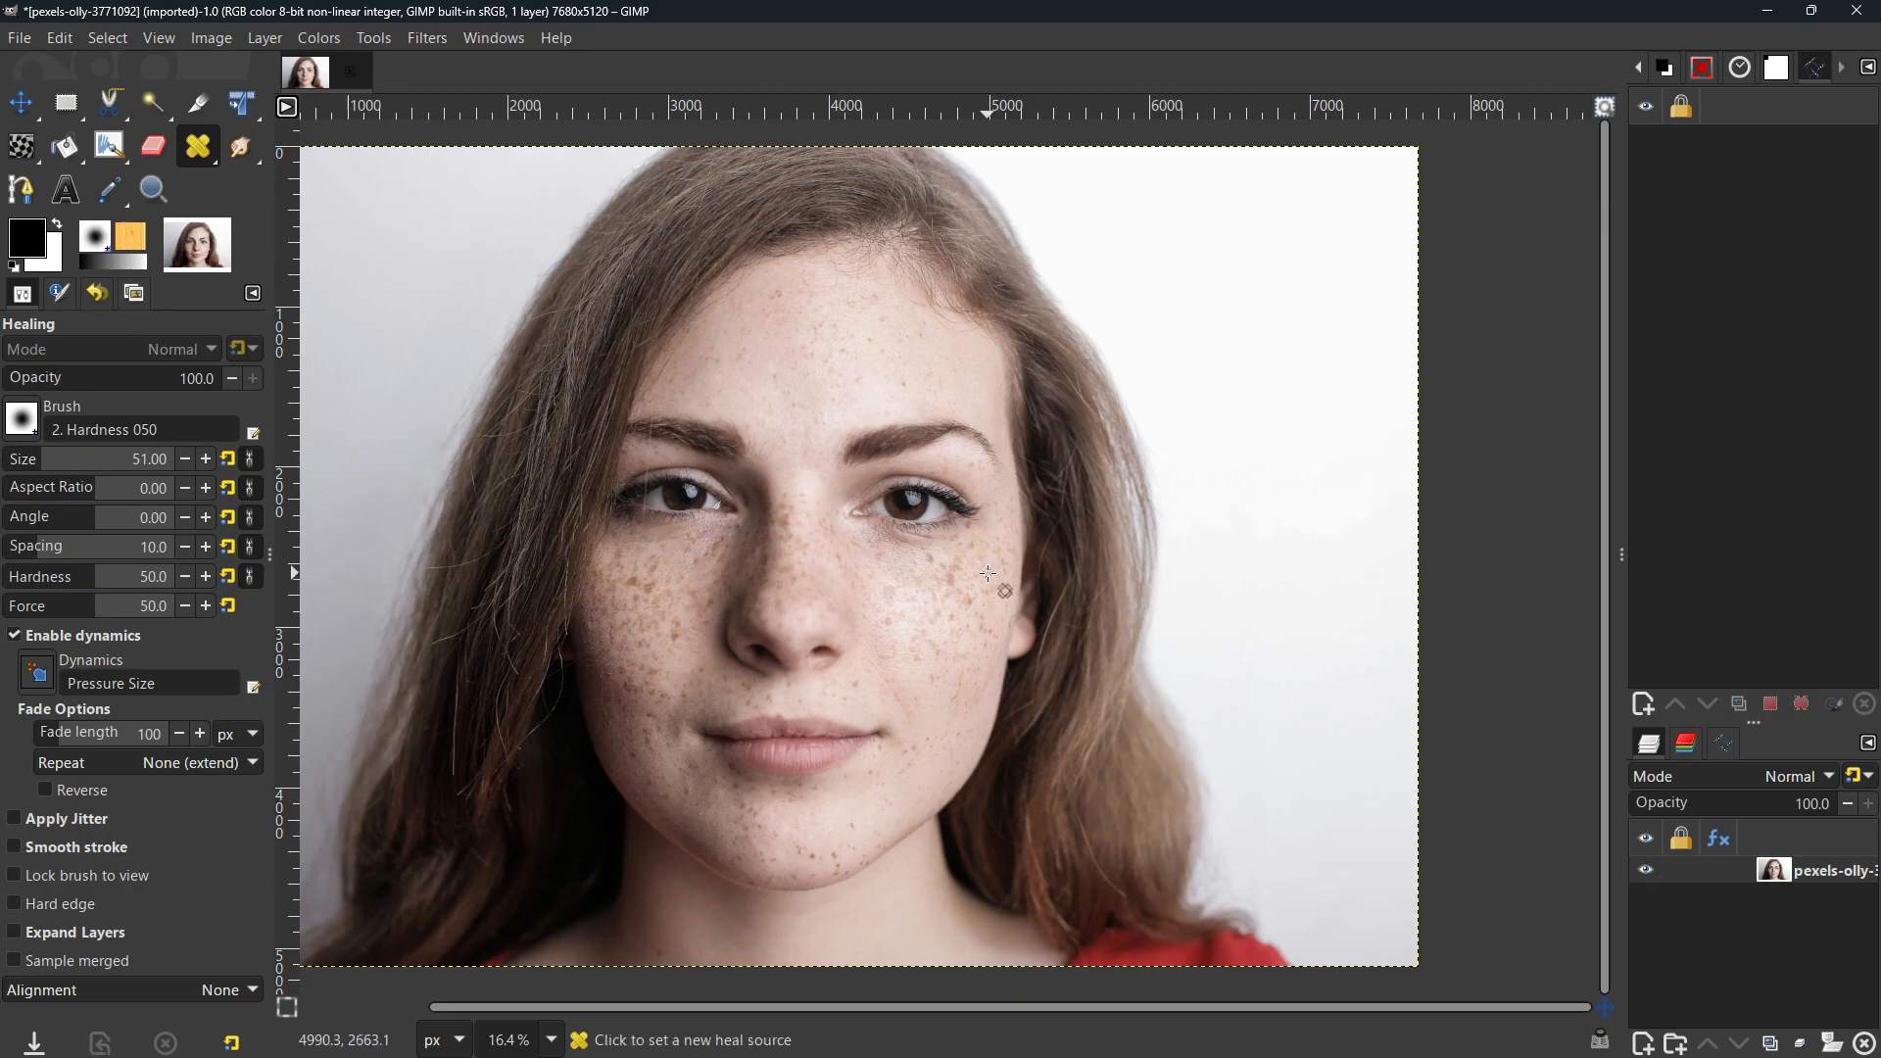
{"action": "scroll", "coordinate": [987, 573], "scroll_direction": "up", "scroll_amount": 4}
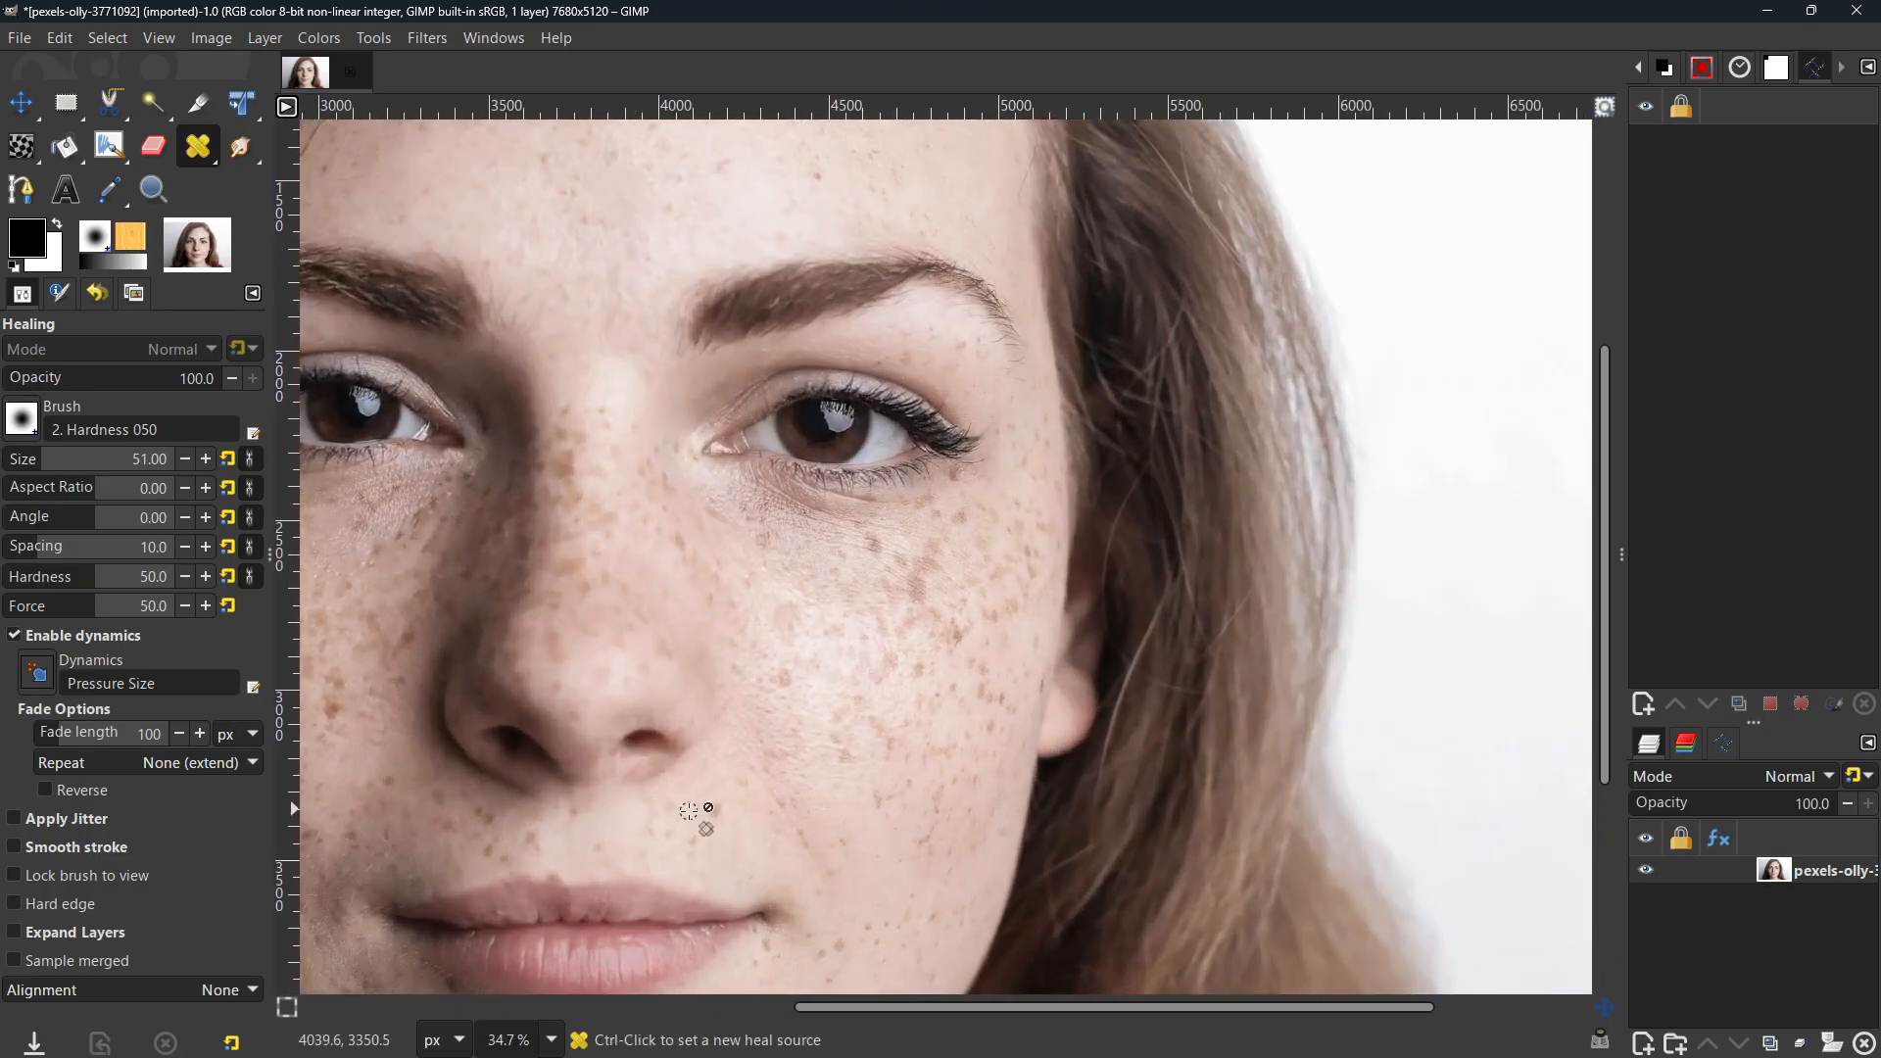
{"action": "left_click", "coordinate": [721, 774], "text": "ctrl"}
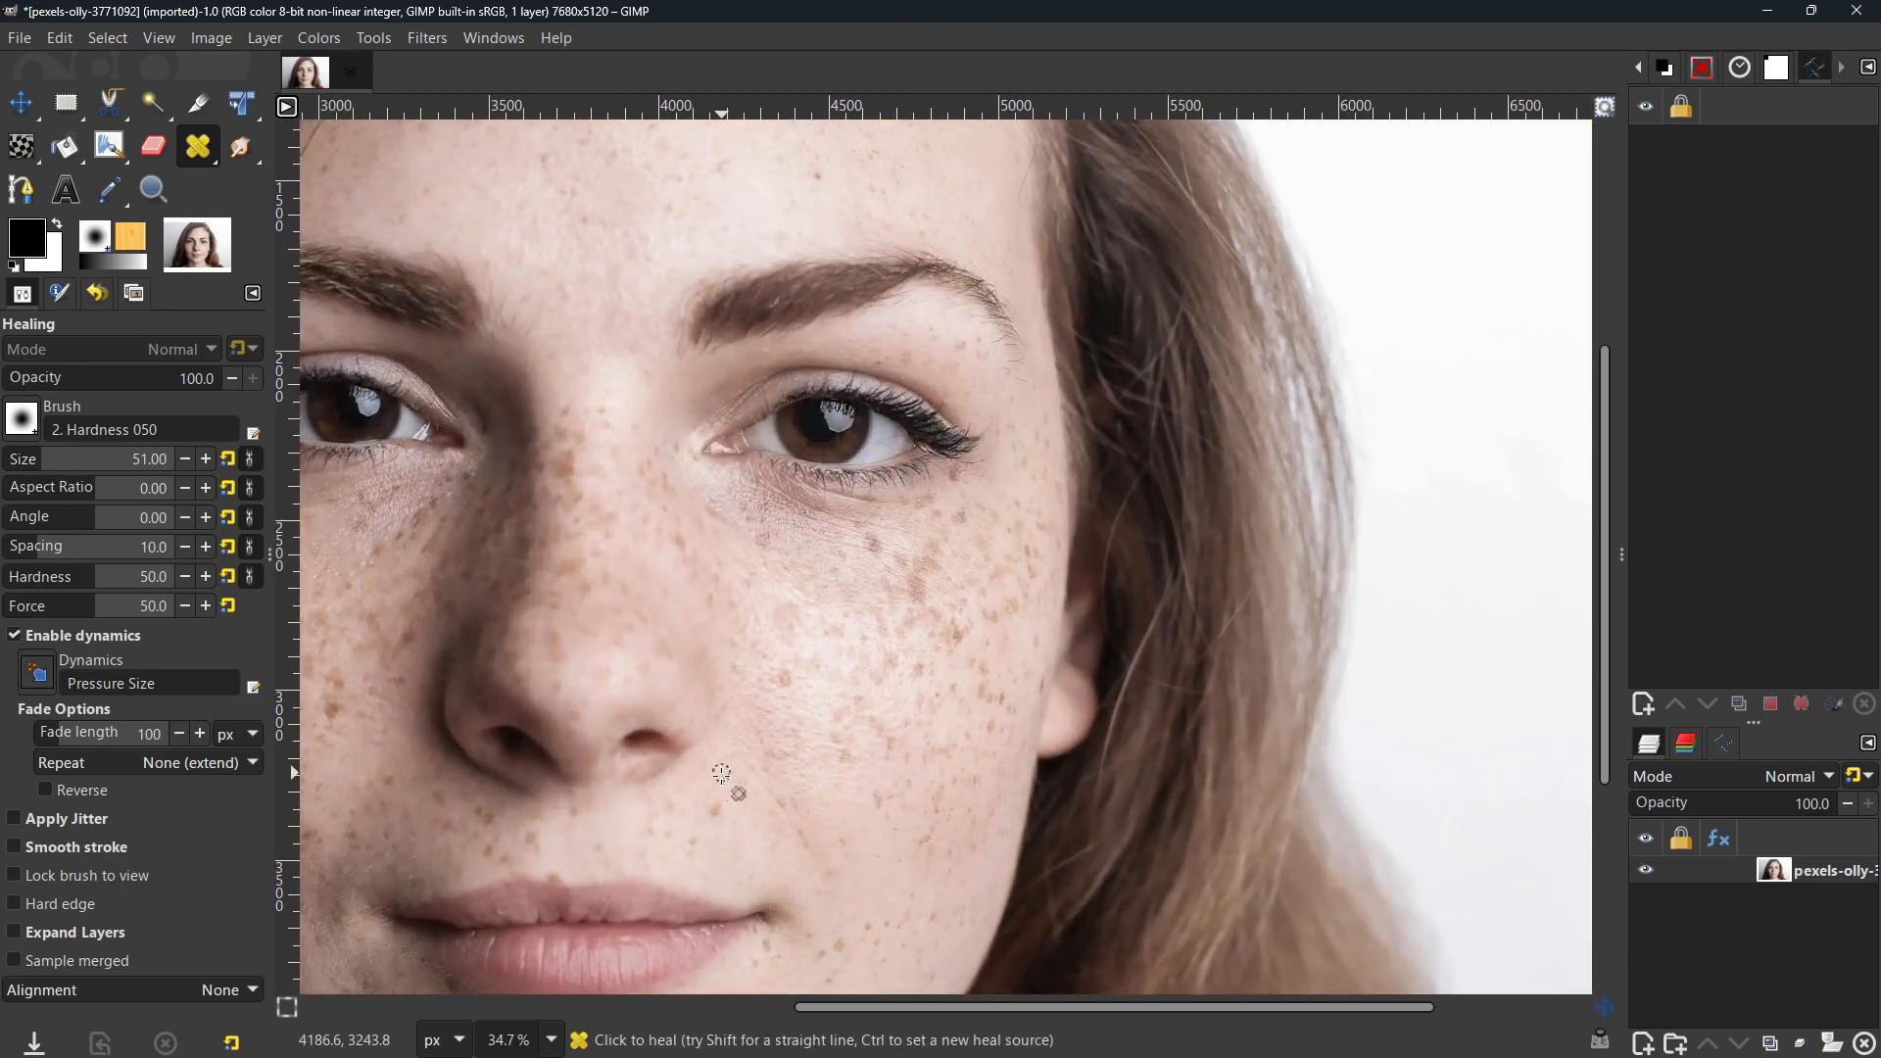
{"action": "left_click_drag", "start_coordinate": [719, 805], "coordinate": [709, 810]}
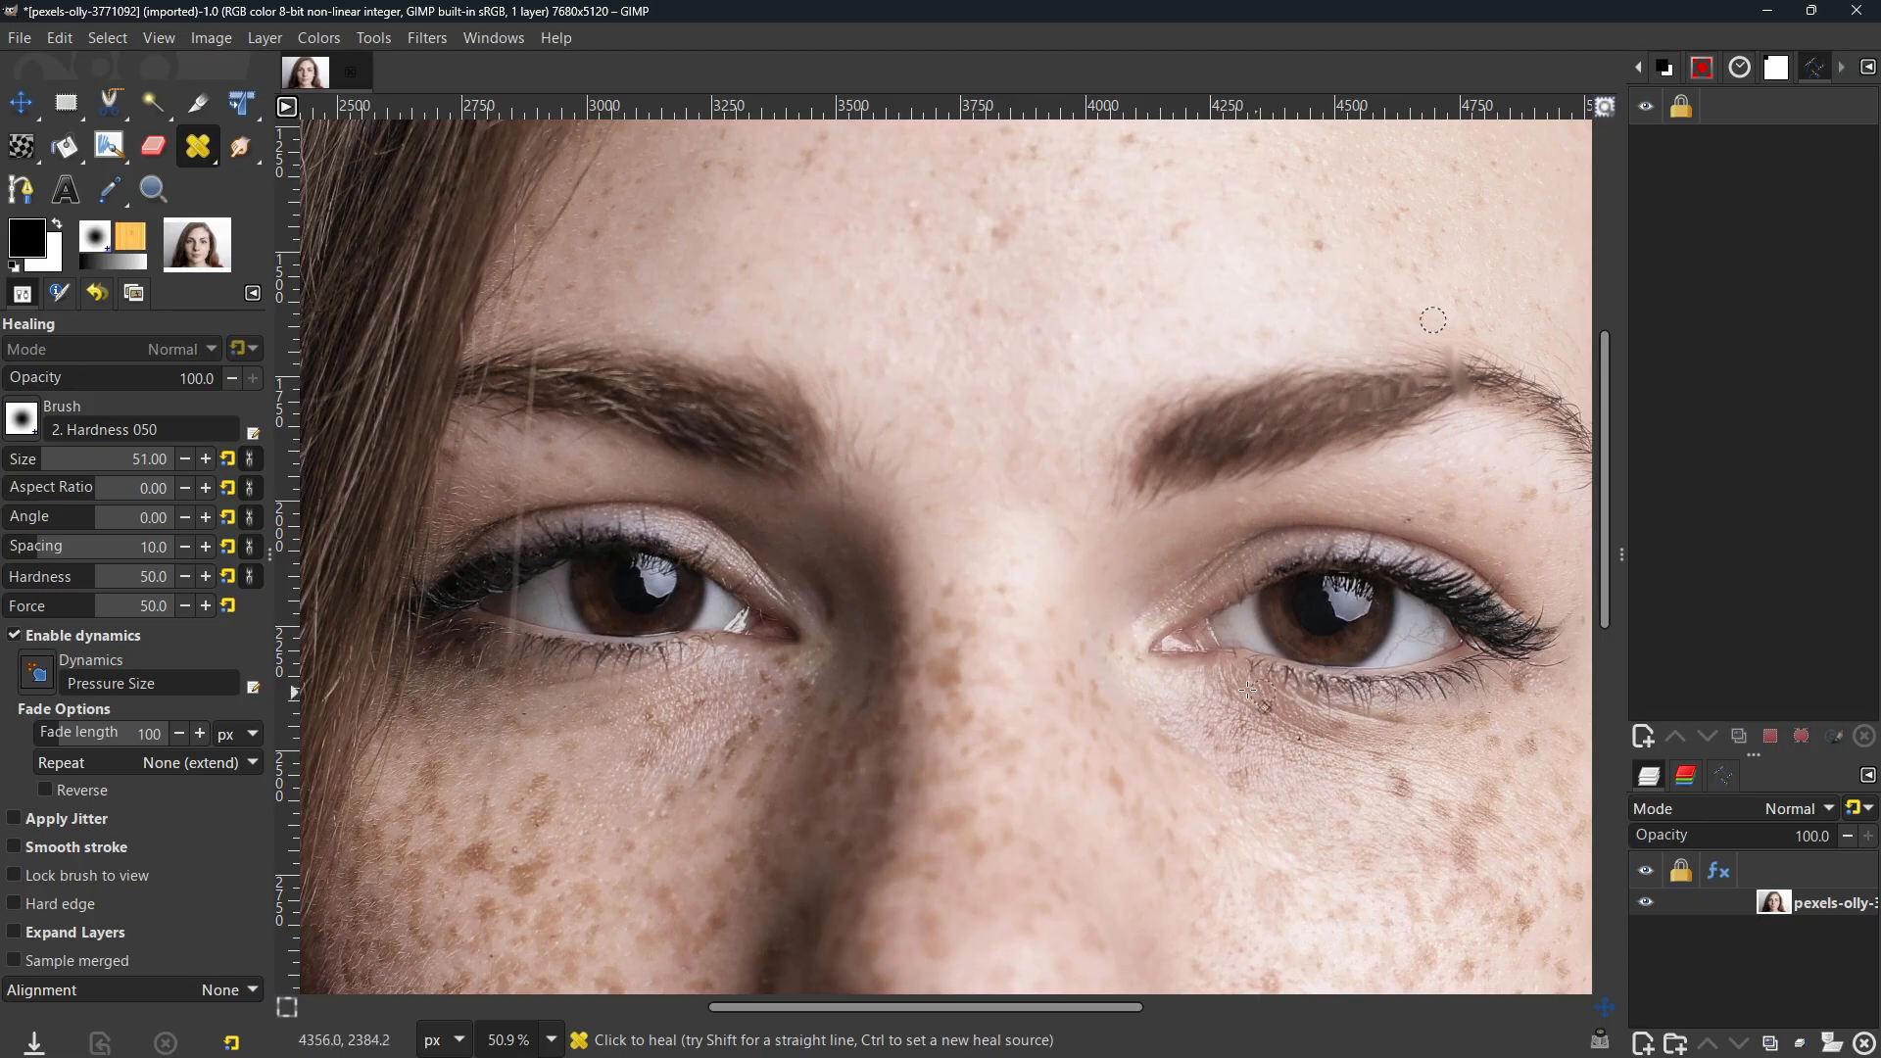
Step: Heal the freckles and creases beneath the woman's left eye, sampling skin beyond its outer corner and just under the lashes
{"action": "key", "text": "ctrl"}
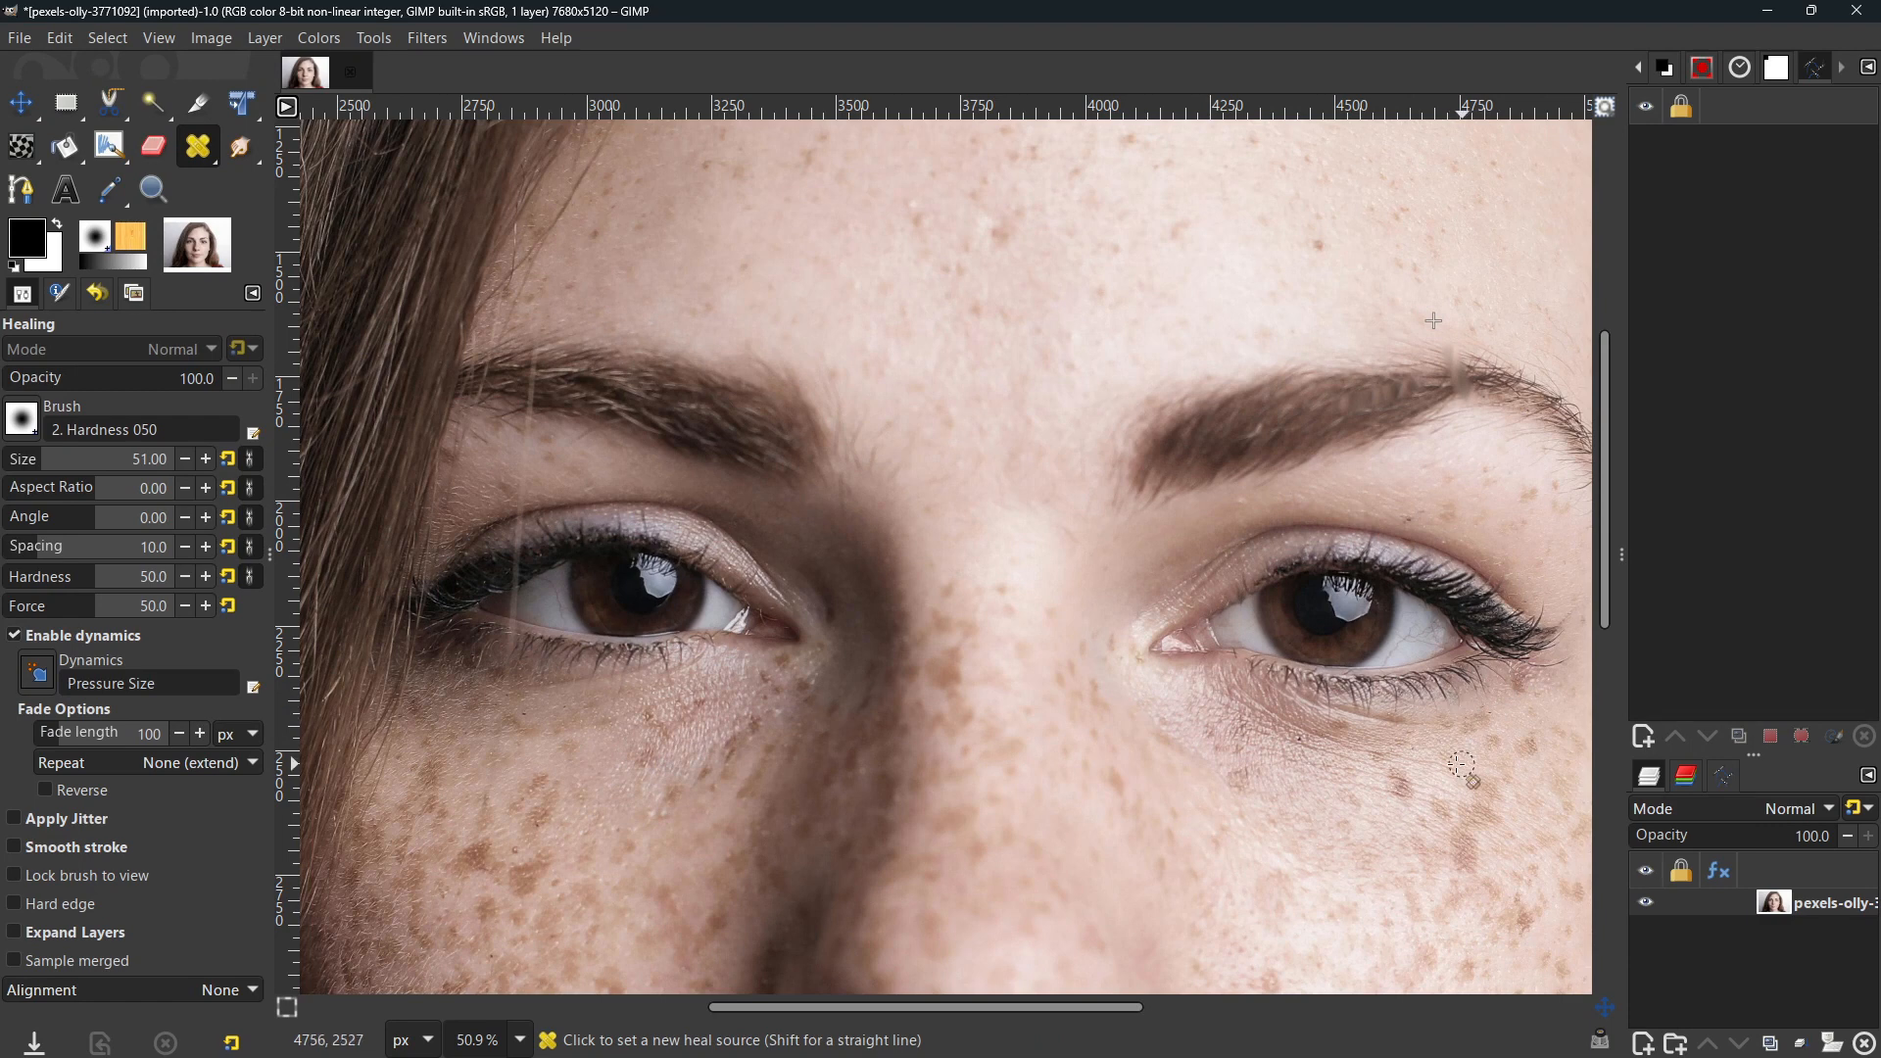
{"action": "left_click", "coordinate": [1511, 721], "text": "ctrl"}
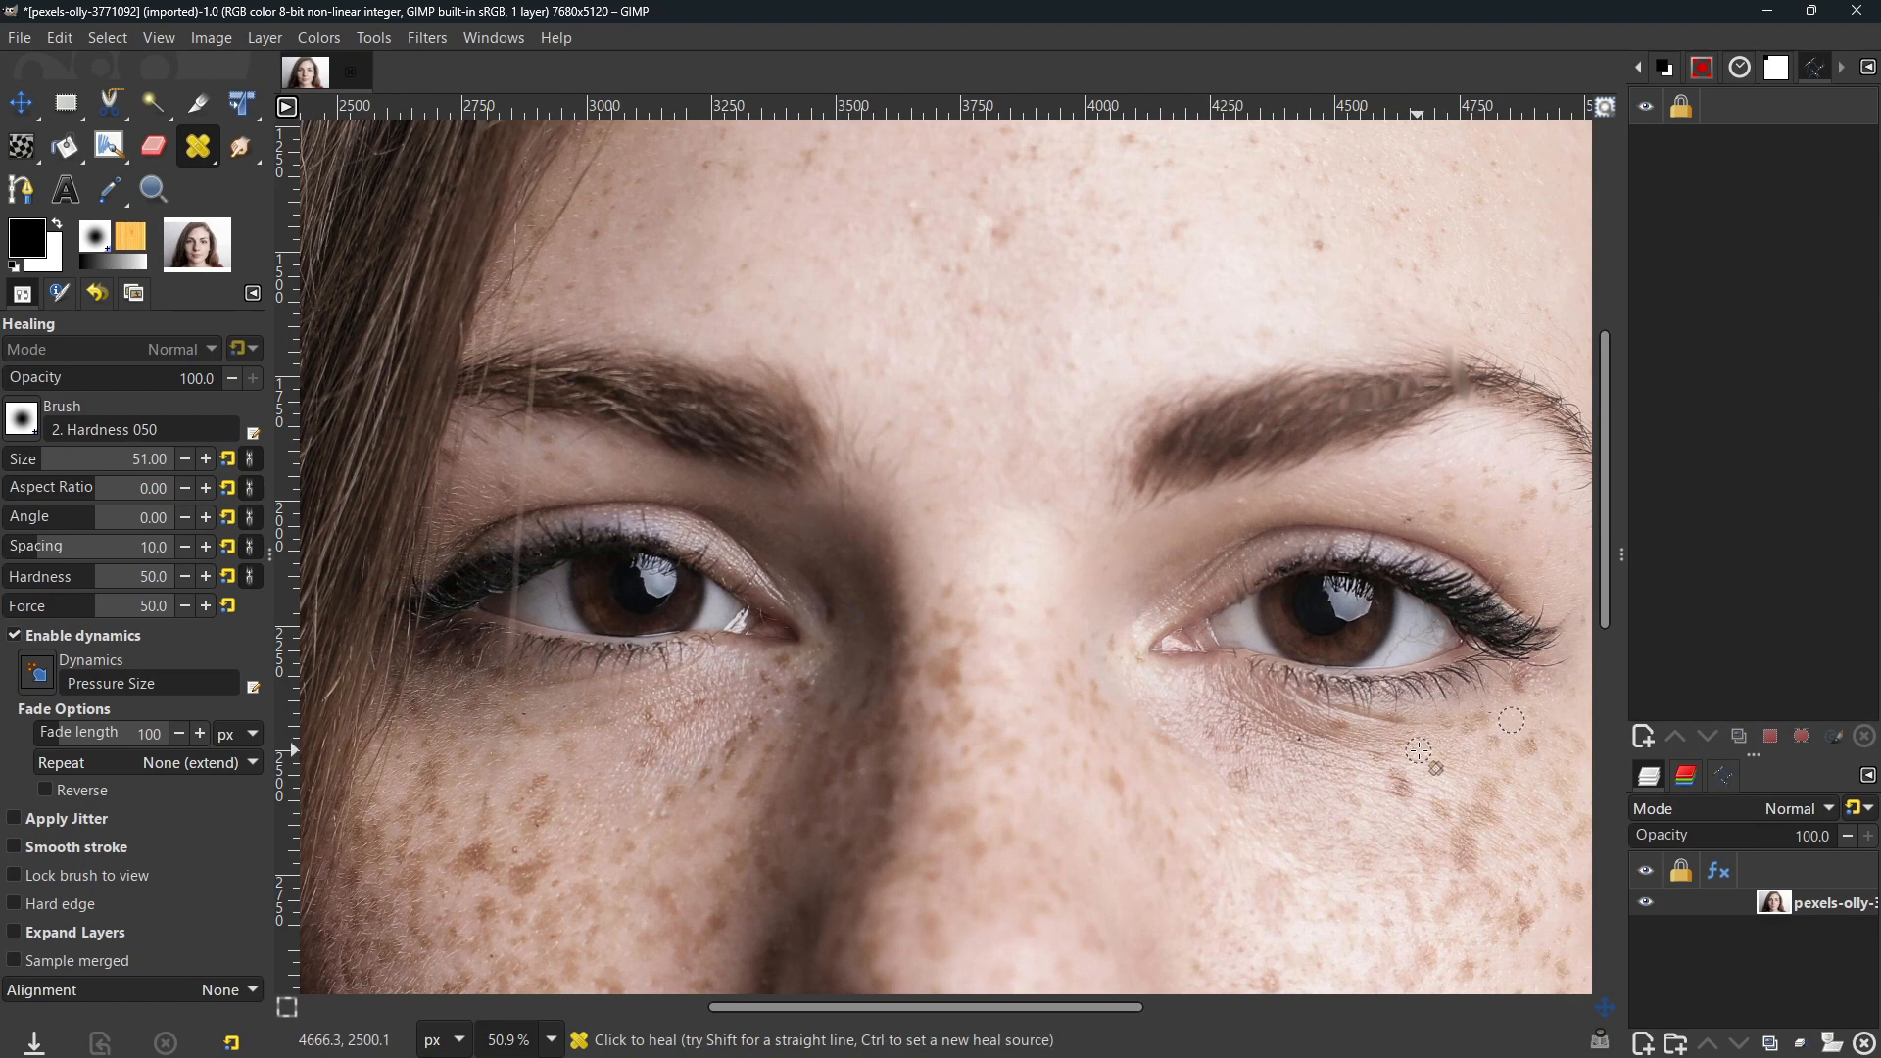
{"action": "mouse_move", "coordinate": [1366, 772]}
{"action": "left_mouse_down"}
{"action": "mouse_move", "coordinate": [1322, 753]}
{"action": "mouse_move", "coordinate": [1376, 796]}
{"action": "mouse_move", "coordinate": [1362, 774]}
{"action": "left_mouse_up"}
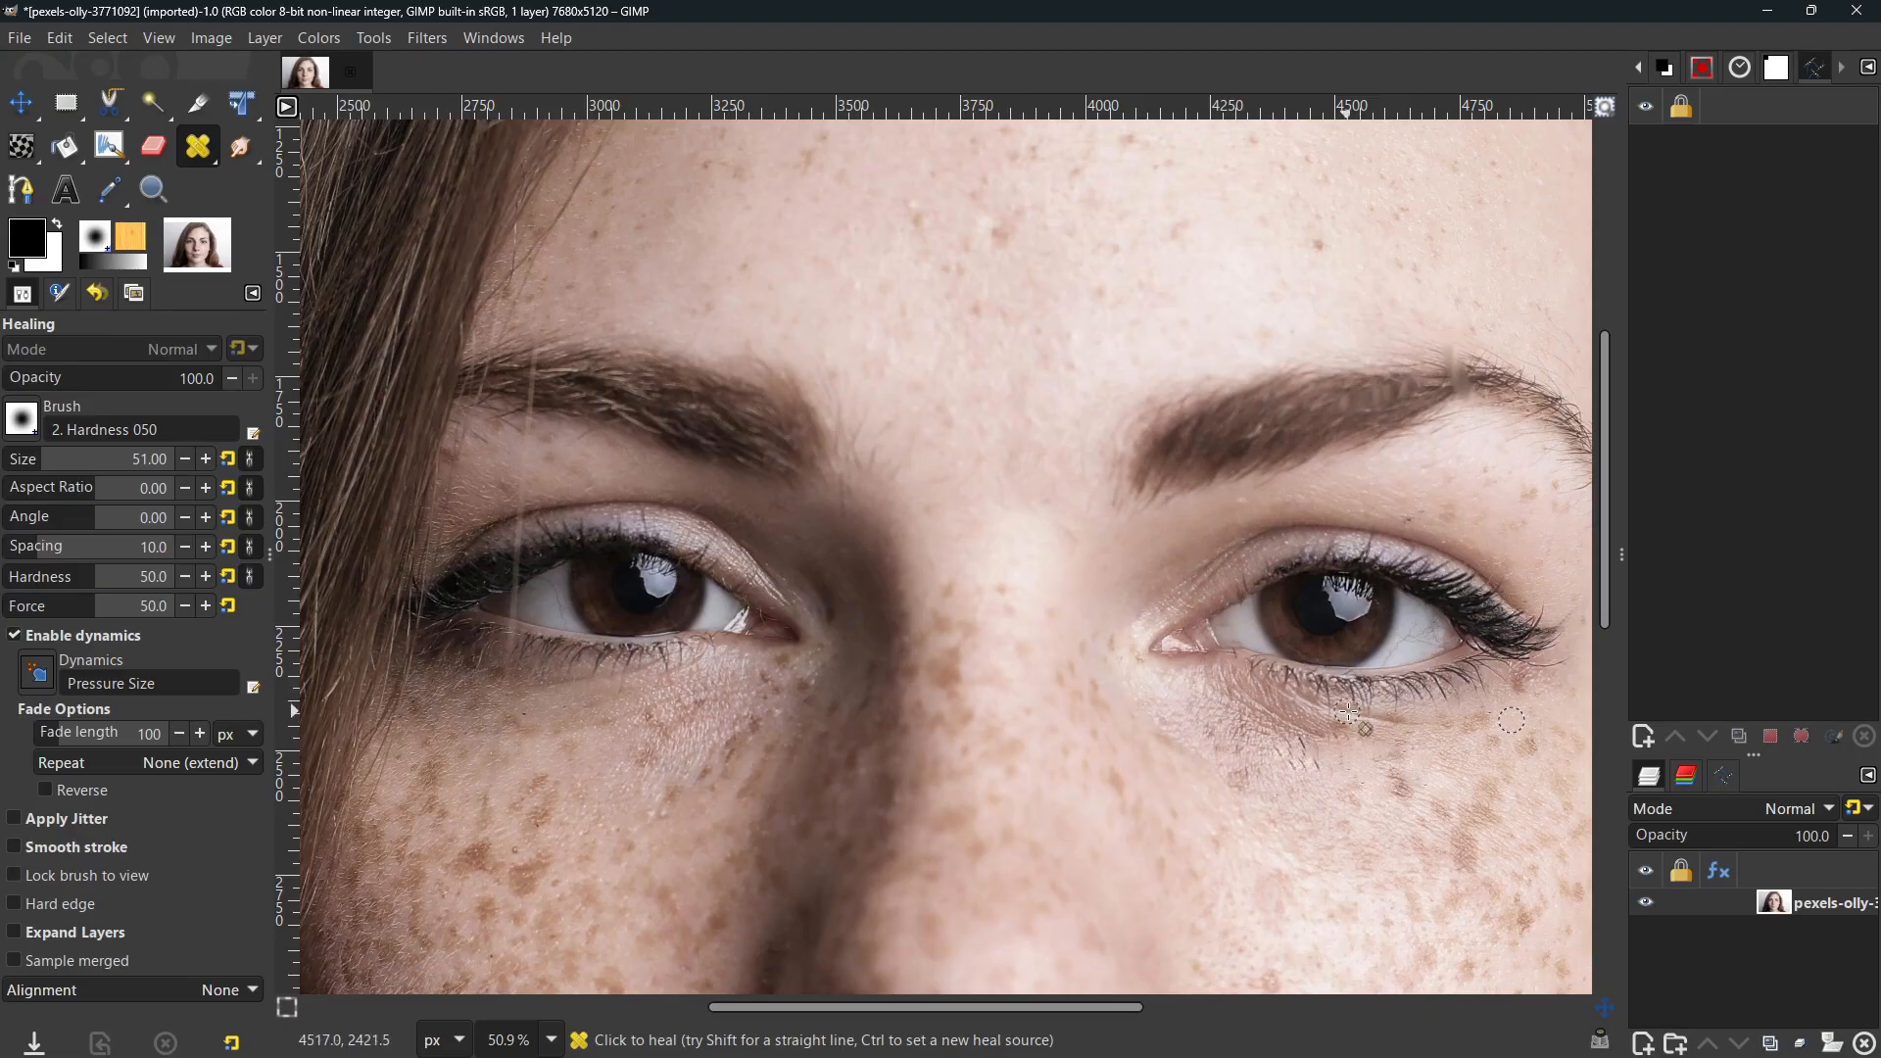
{"action": "key", "text": "ctrl"}
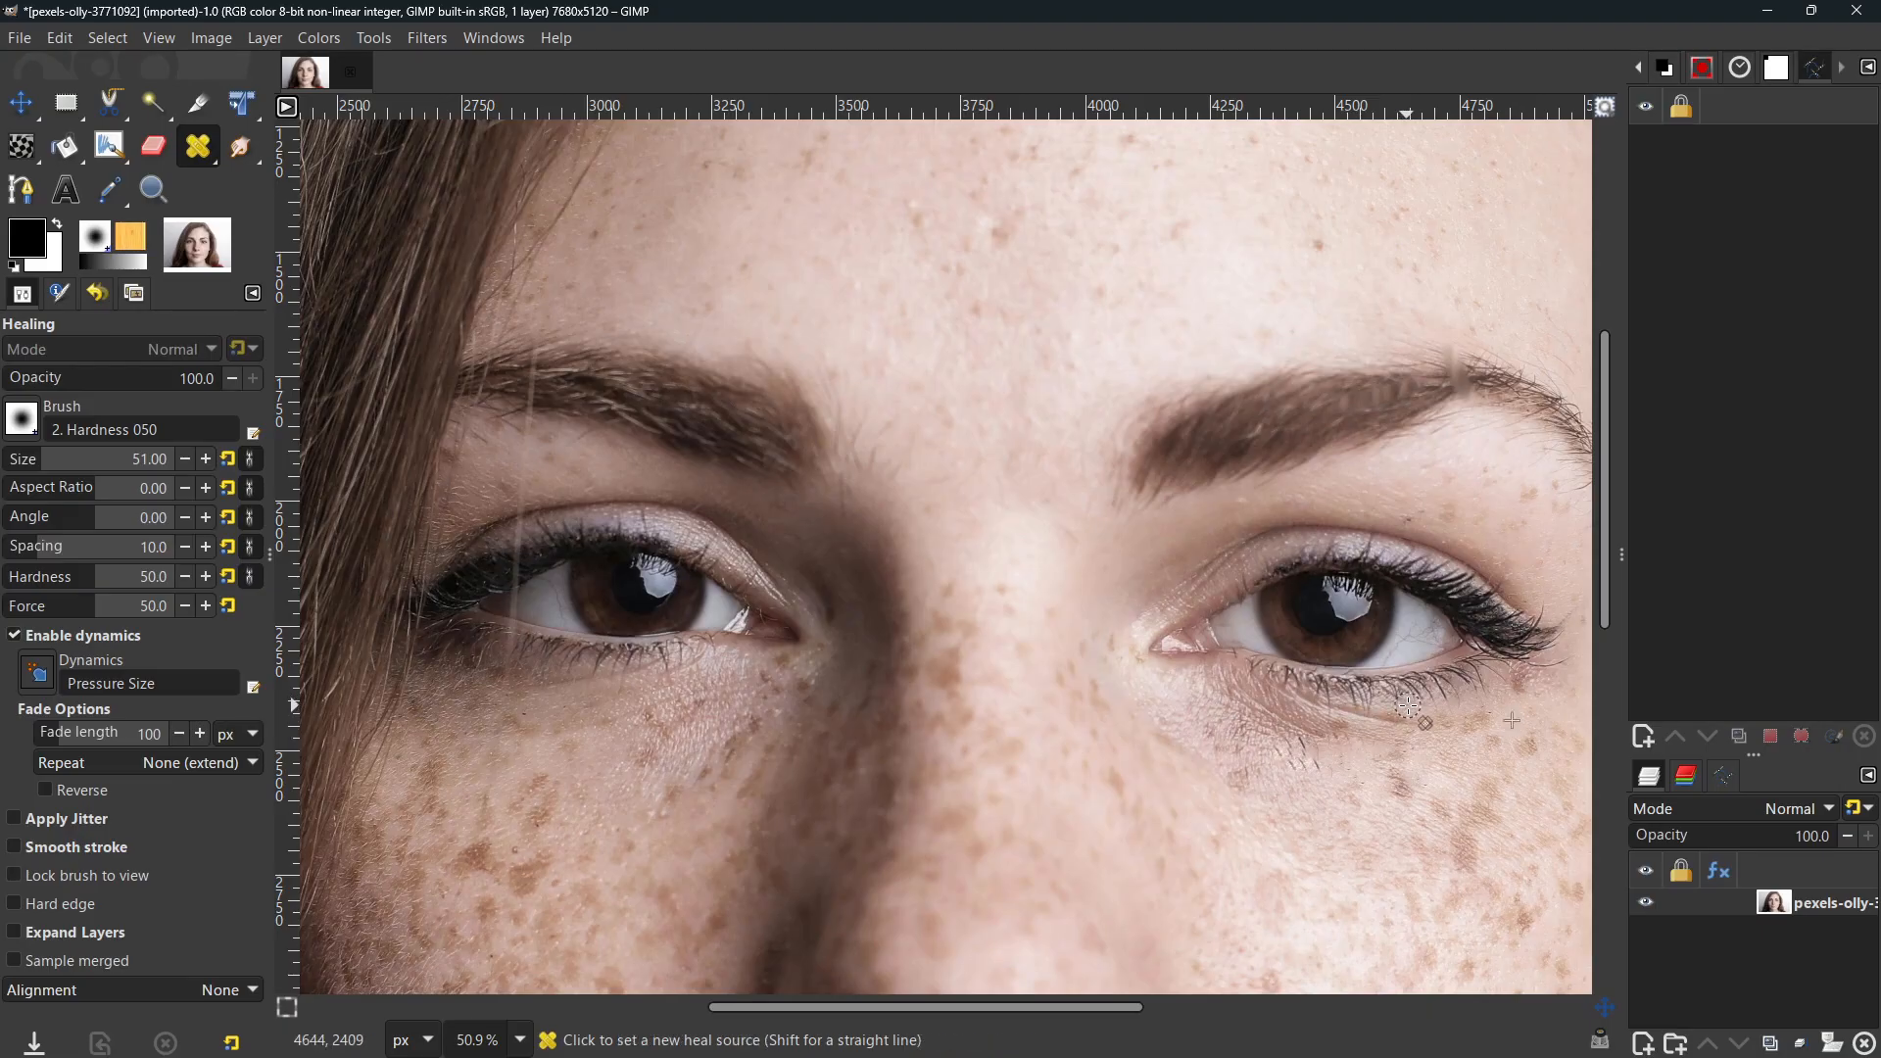
{"action": "left_click", "coordinate": [1407, 707], "text": "ctrl"}
{"action": "left_click_drag", "start_coordinate": [1404, 721], "coordinate": [1236, 703]}
Step: Set new heal sources beneath both eyes and retouch the creases below the inner part of her left eye
{"action": "left_click", "coordinate": [1334, 764], "text": "ctrl"}
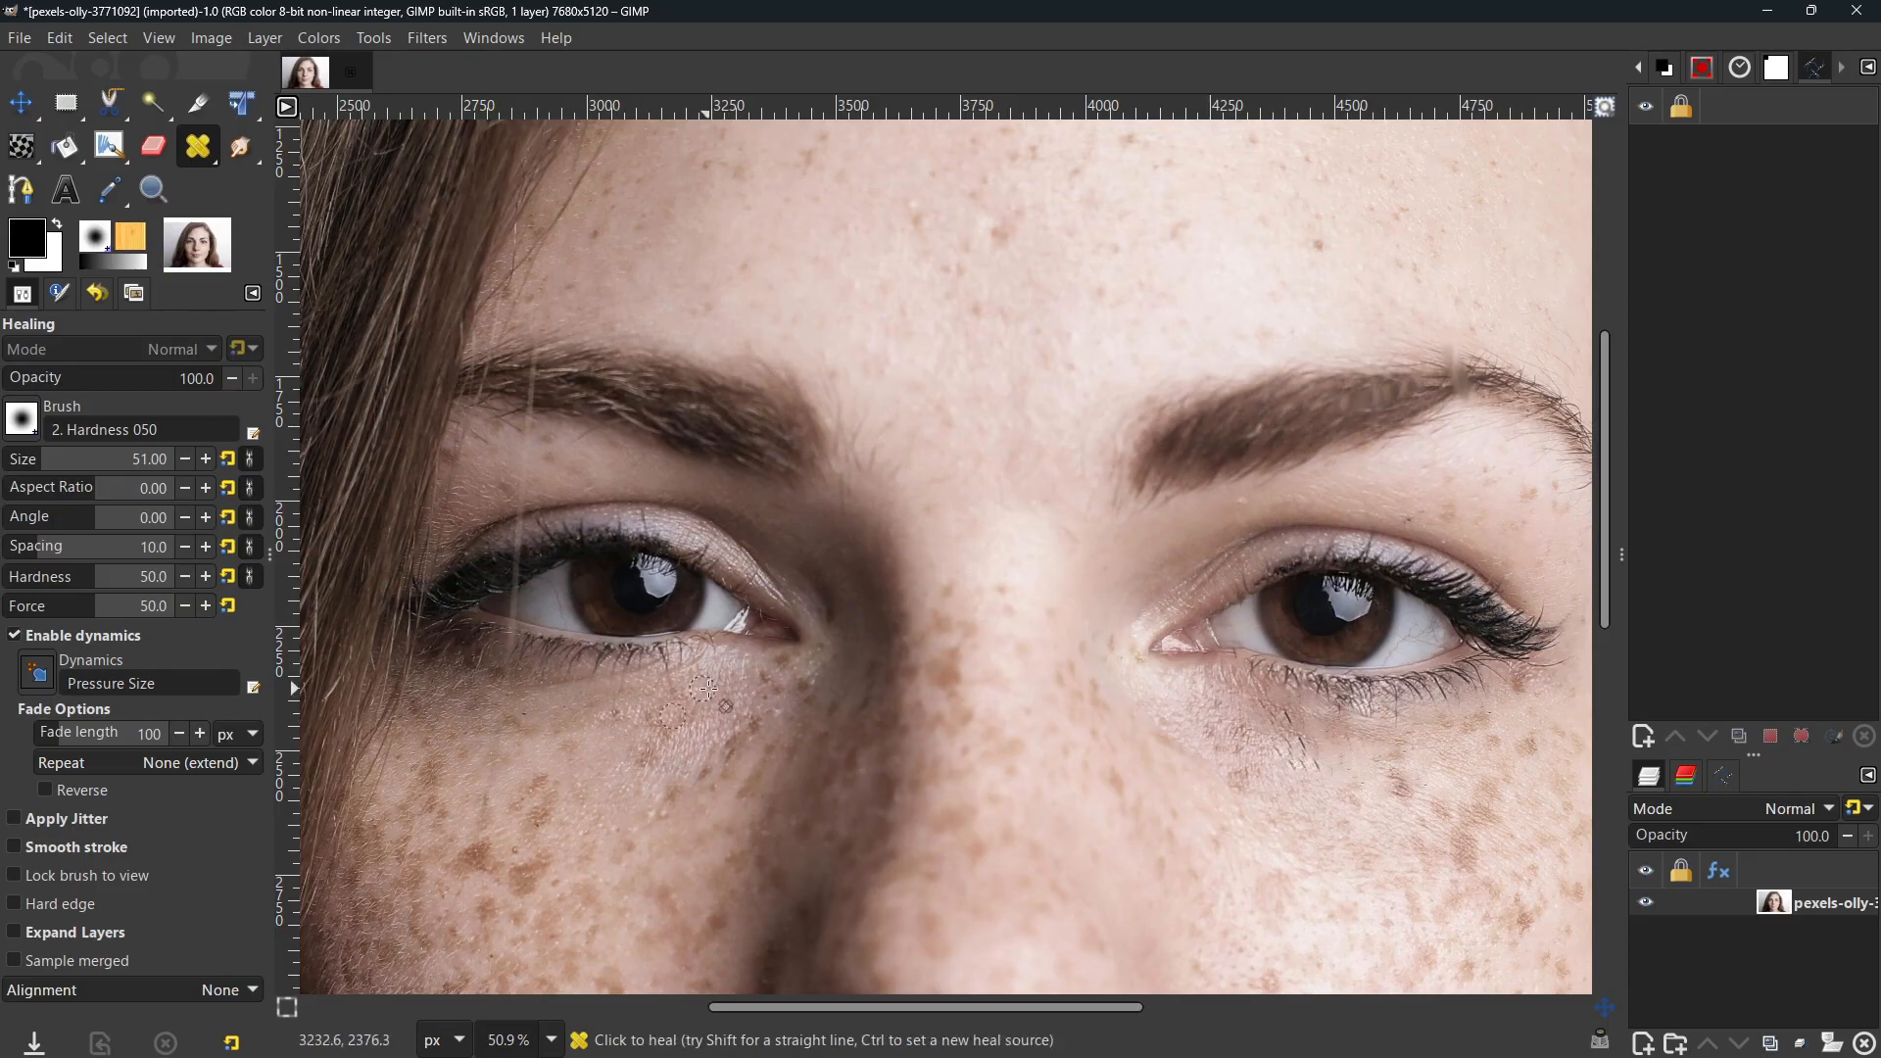
{"action": "left_click", "coordinate": [632, 707], "text": "ctrl"}
{"action": "left_click", "coordinate": [1345, 777], "text": "ctrl"}
{"action": "left_click_drag", "start_coordinate": [1296, 742], "coordinate": [1277, 718]}
{"action": "scroll", "coordinate": [682, 678], "scroll_direction": "down", "scroll_amount": 5}
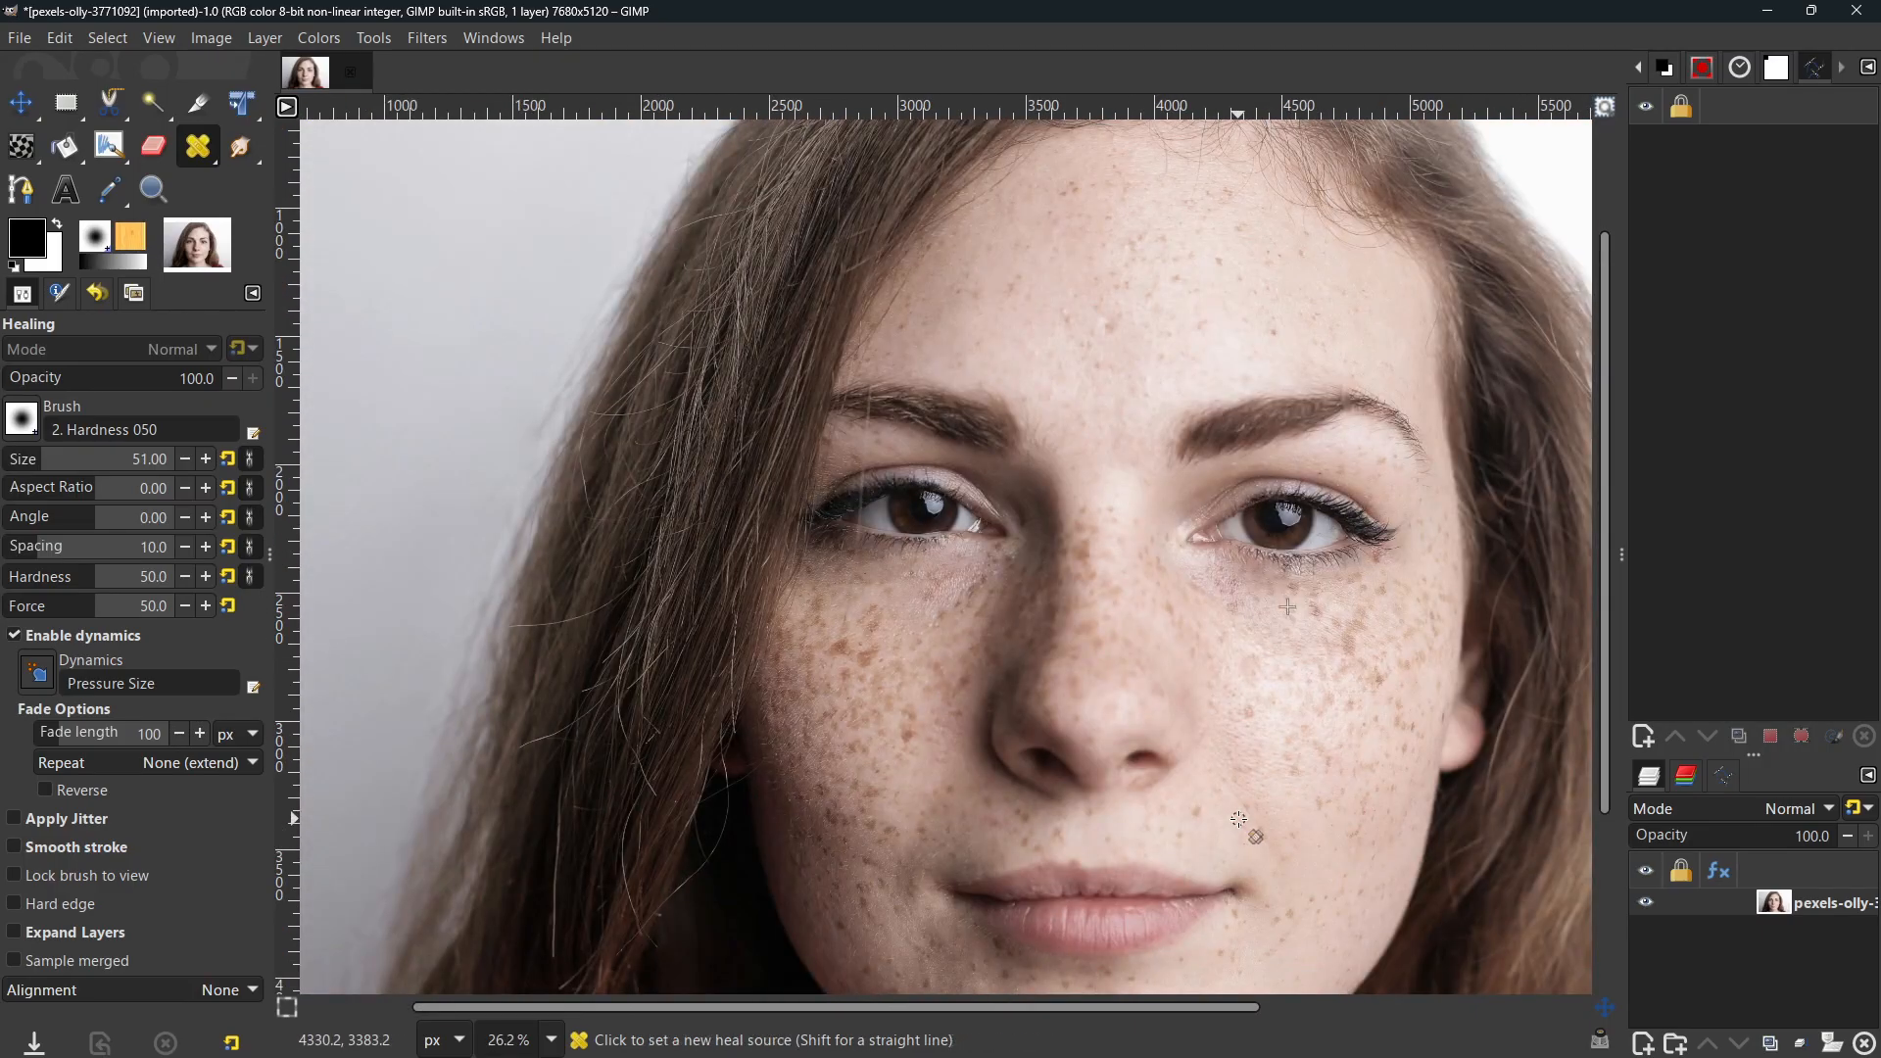
{"action": "scroll", "coordinate": [1273, 707], "scroll_direction": "down", "scroll_amount": 1}
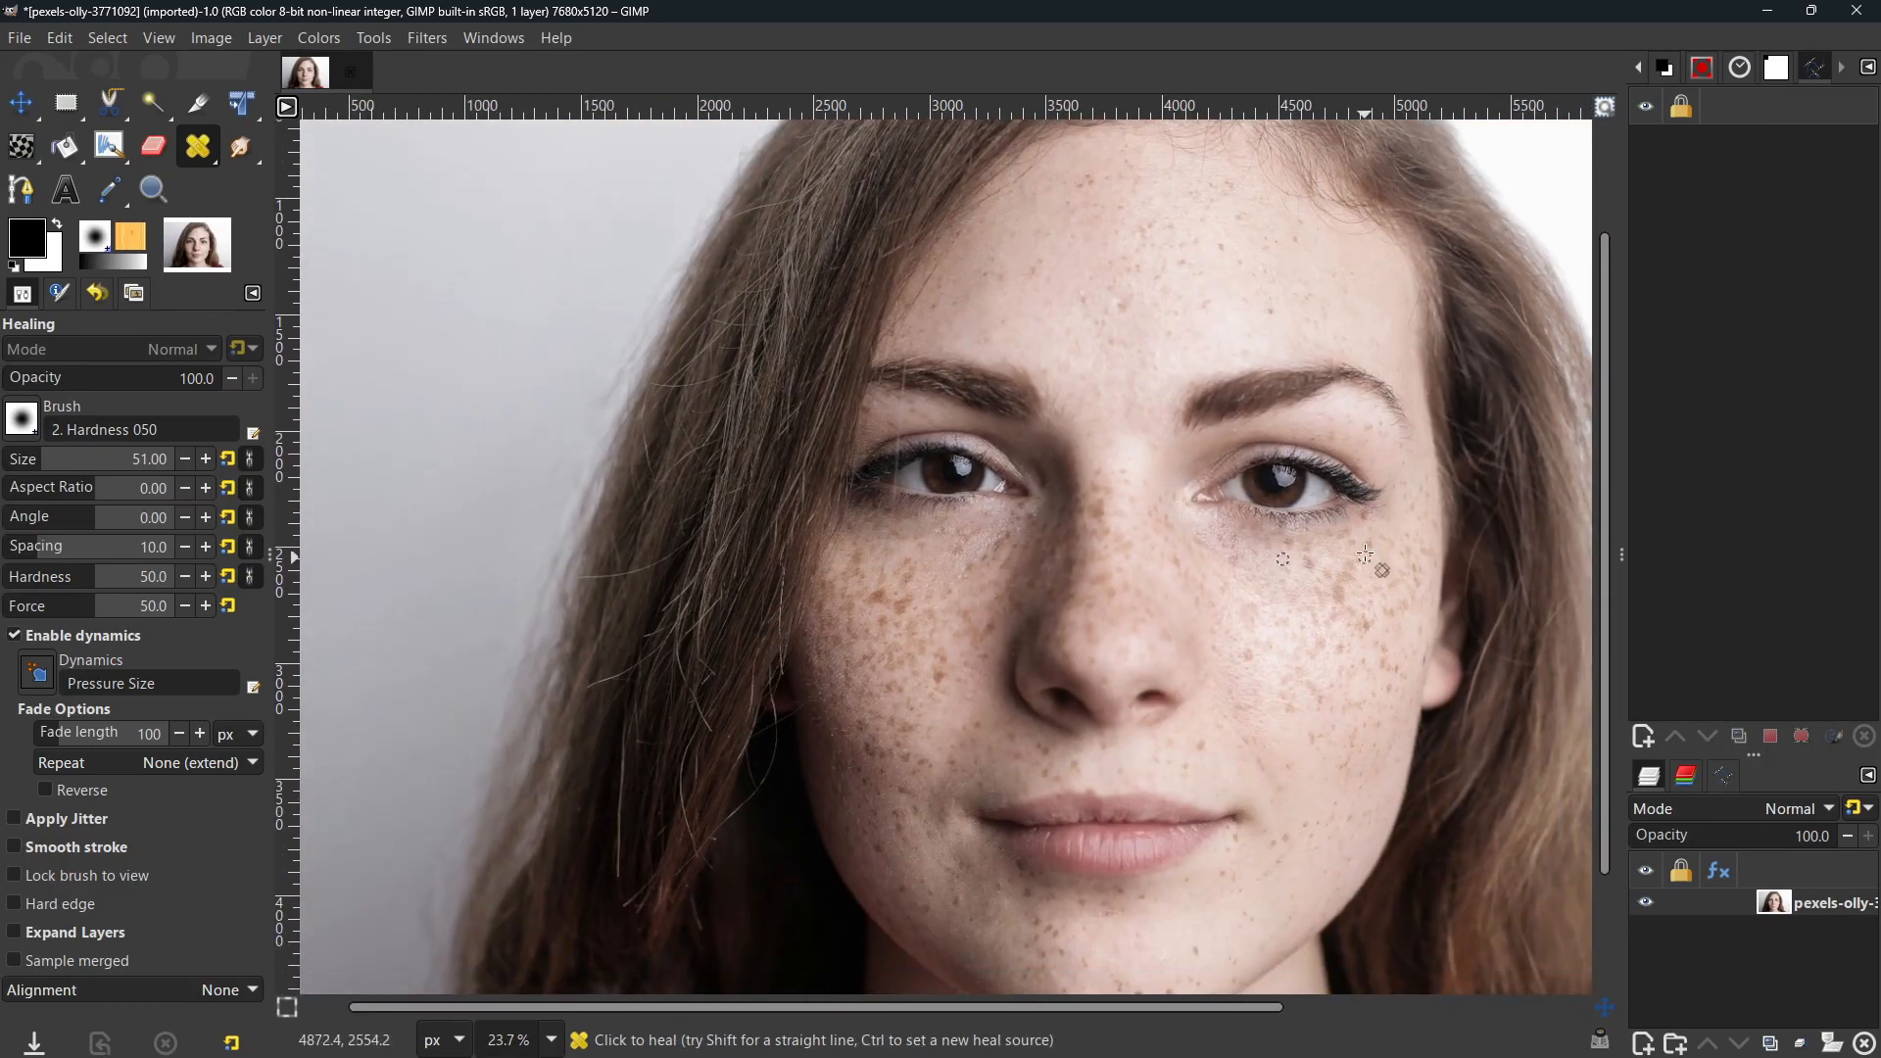
Step: Heal the skin beneath the inner corner of her right eye, set a new cheek source, and undo the last change
{"action": "left_click_drag", "start_coordinate": [1060, 509], "coordinate": [1000, 537]}
{"action": "key", "text": "ctrl"}
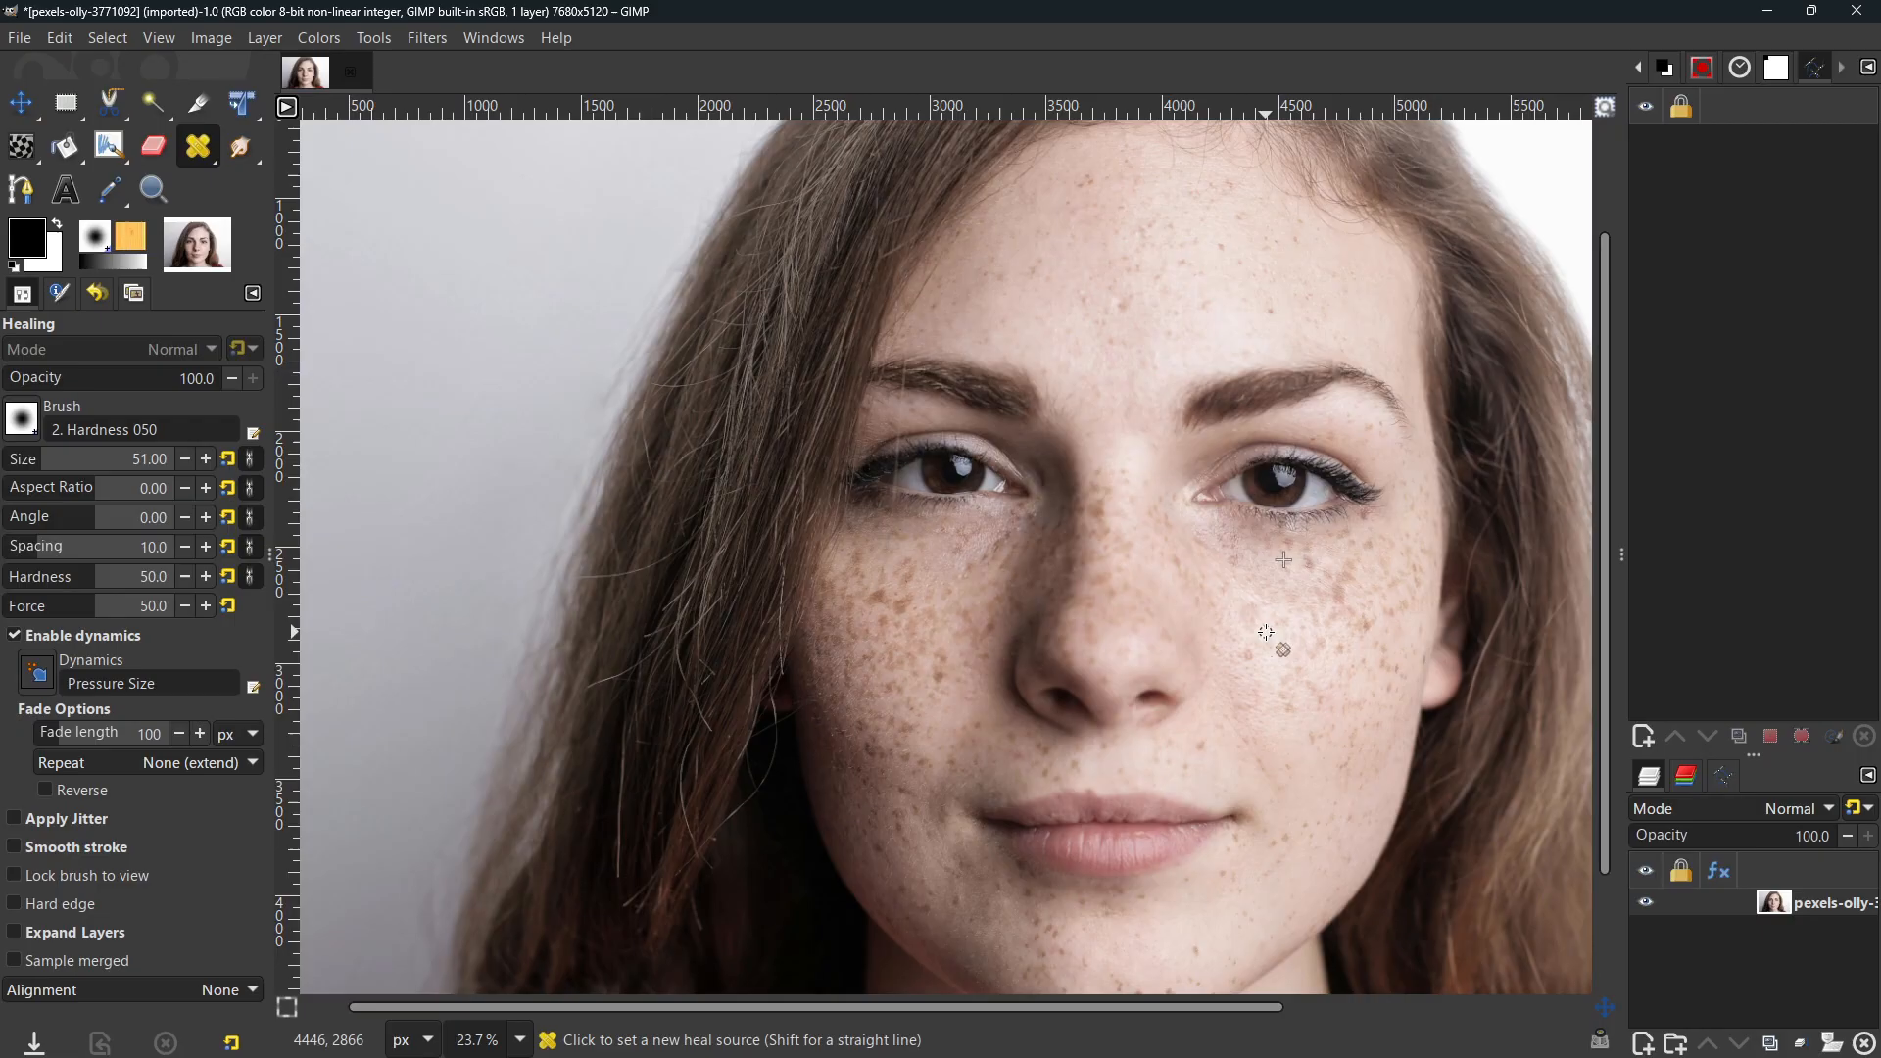
{"action": "scroll", "coordinate": [1264, 633], "scroll_direction": "up", "scroll_amount": 1}
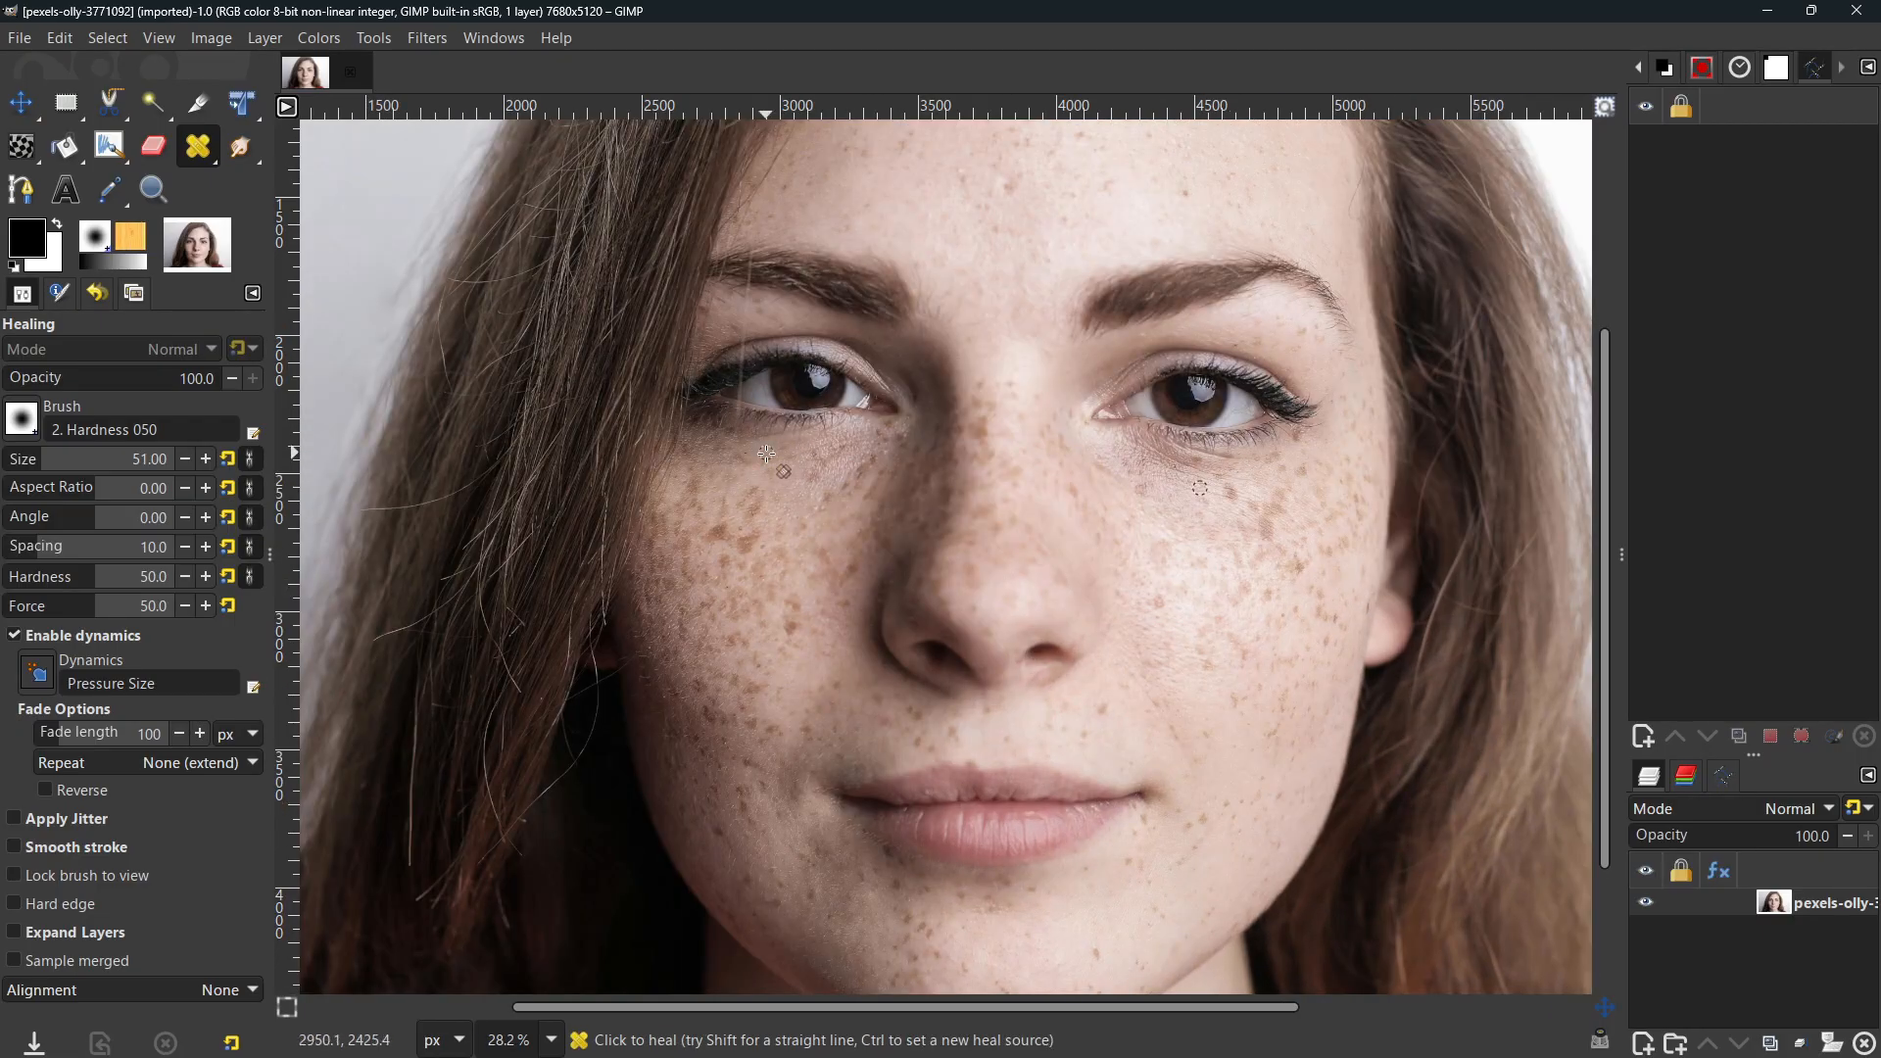
{"action": "left_click", "coordinate": [1236, 582], "text": "ctrl"}
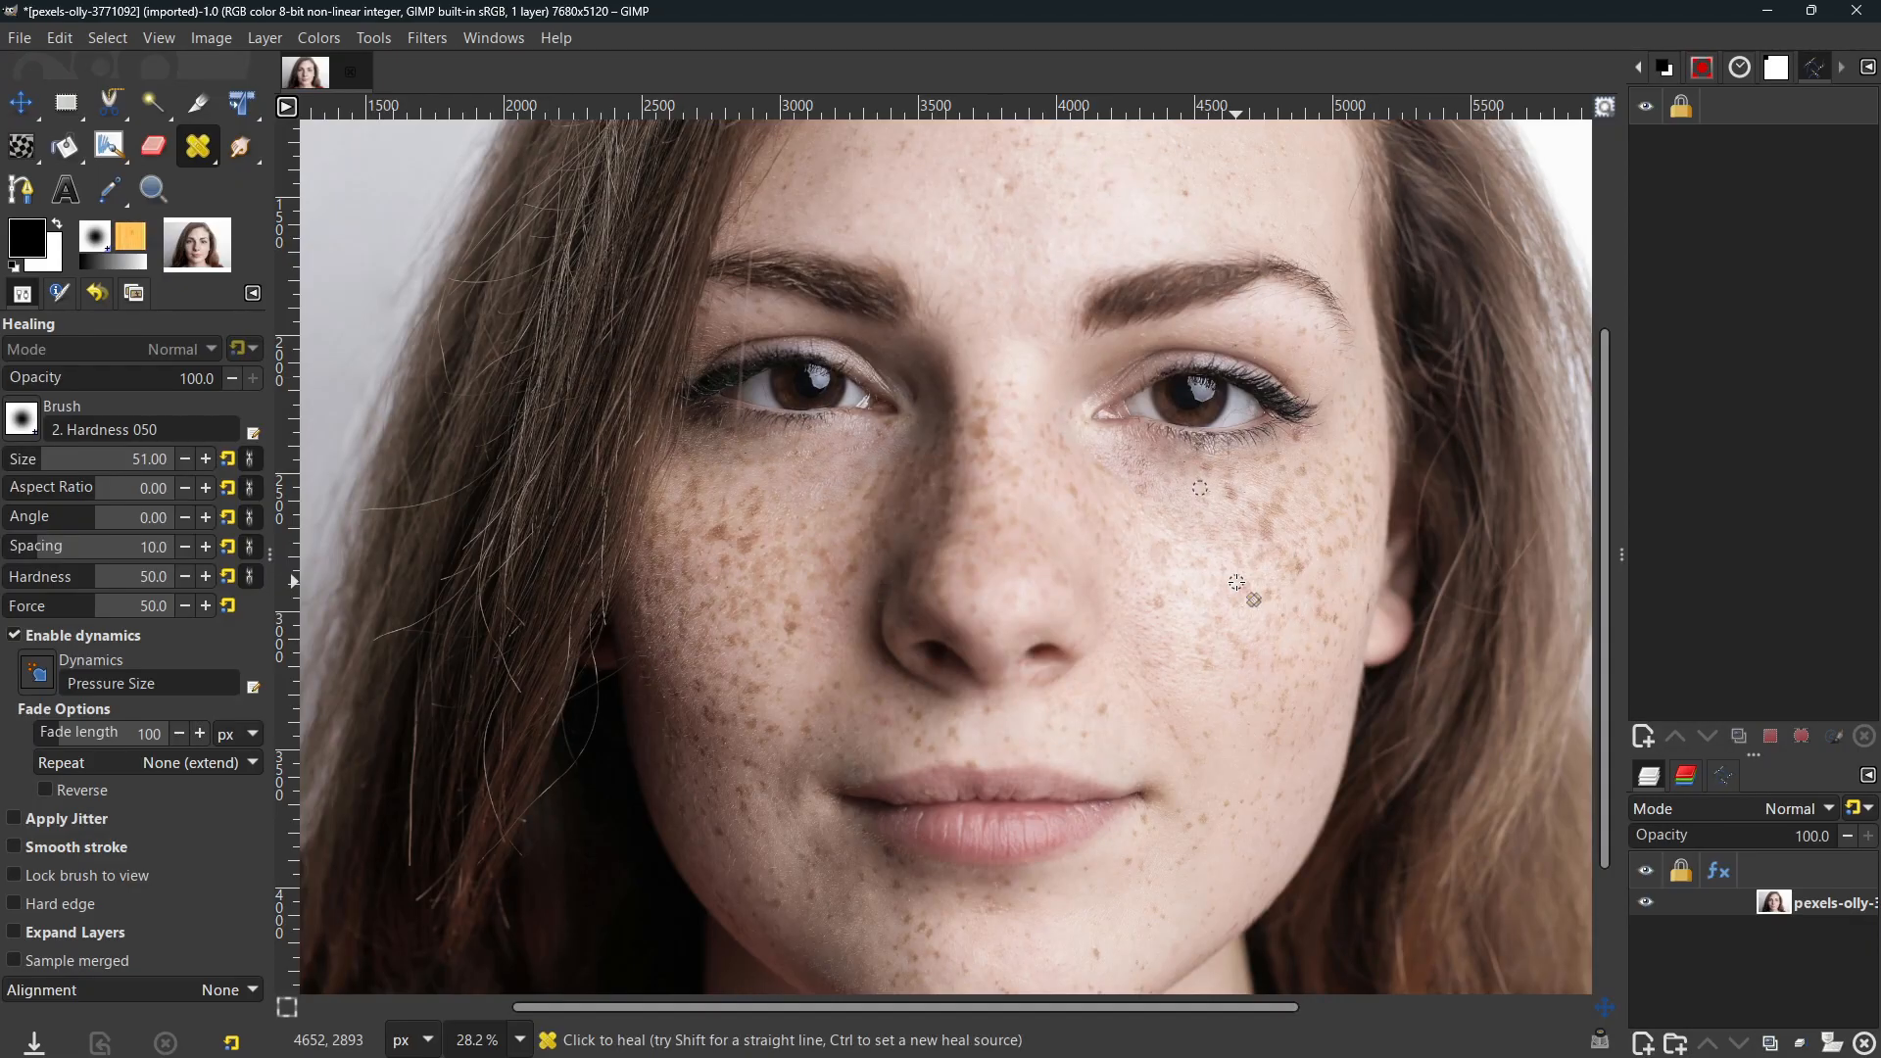
{"action": "key", "text": "ctrl+z"}
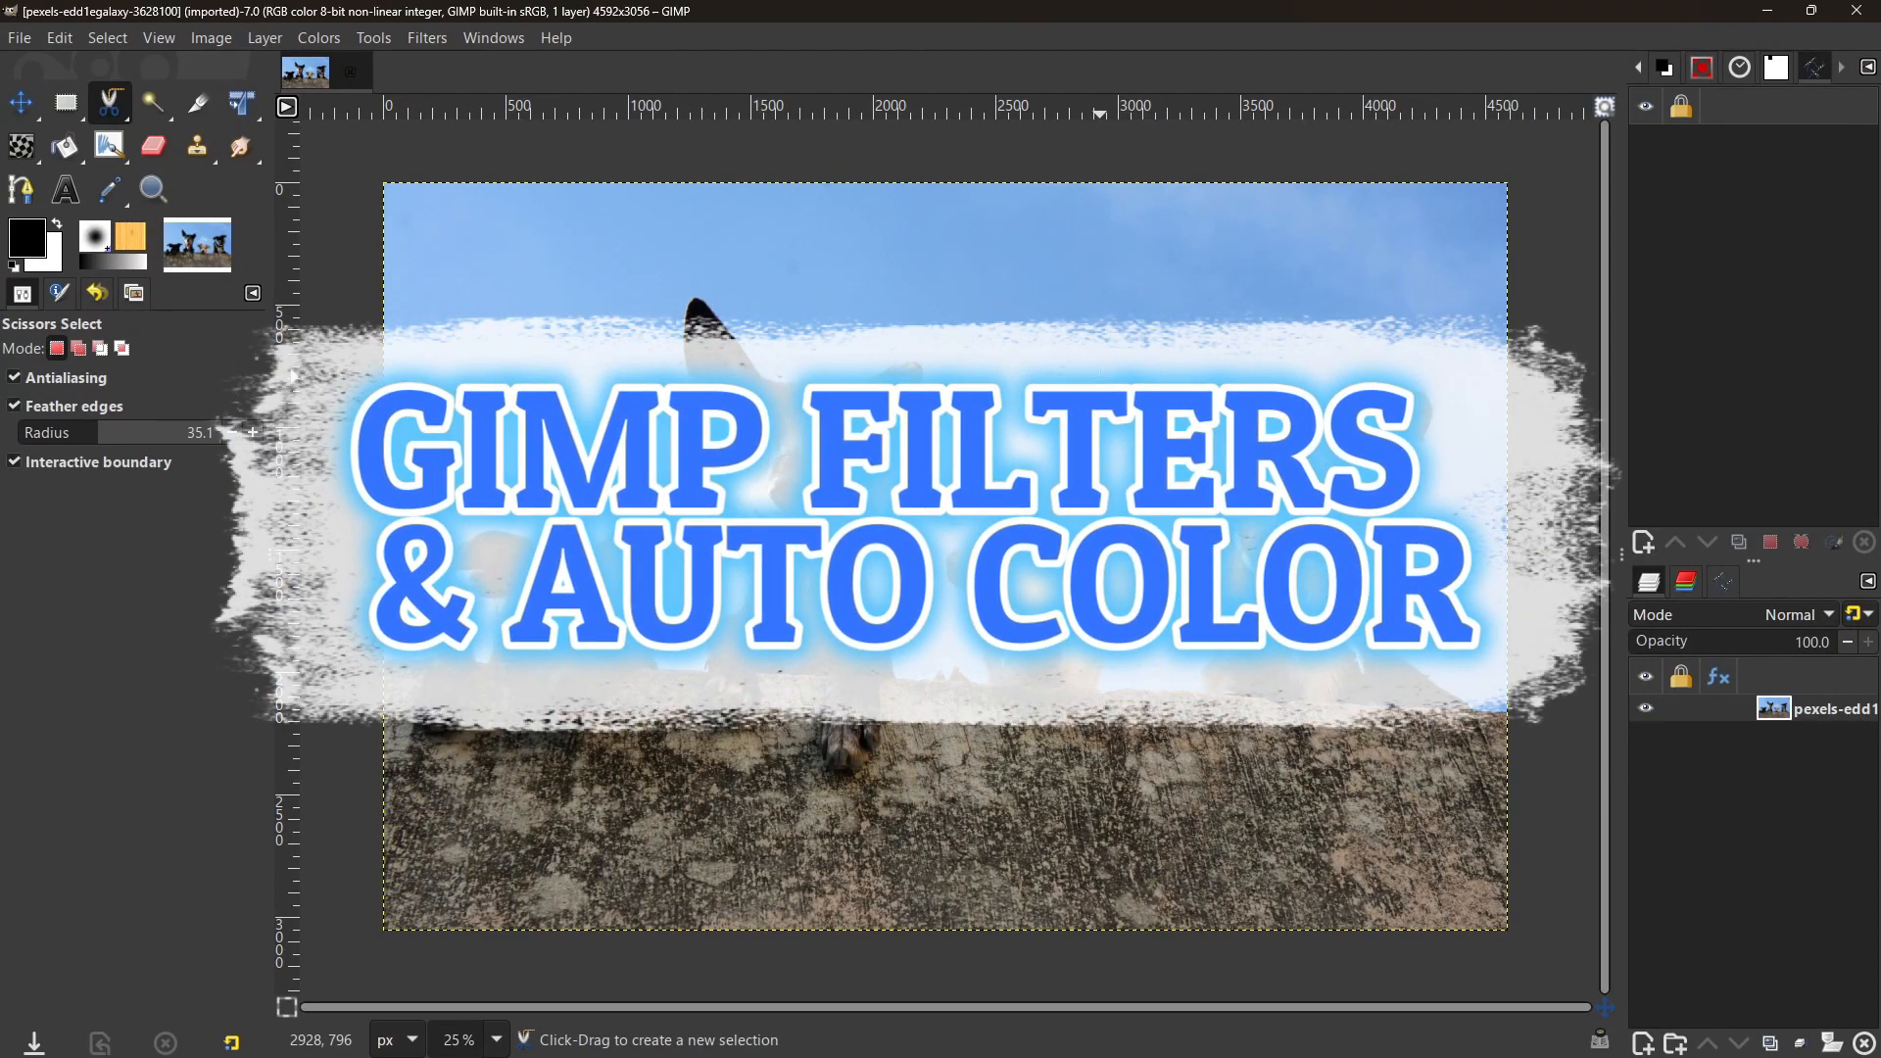
Step: Apply the Old Photo filter to the dog picture with defocus, border size 20 and sepia, working on a copy
{"action": "left_click", "coordinate": [423, 39]}
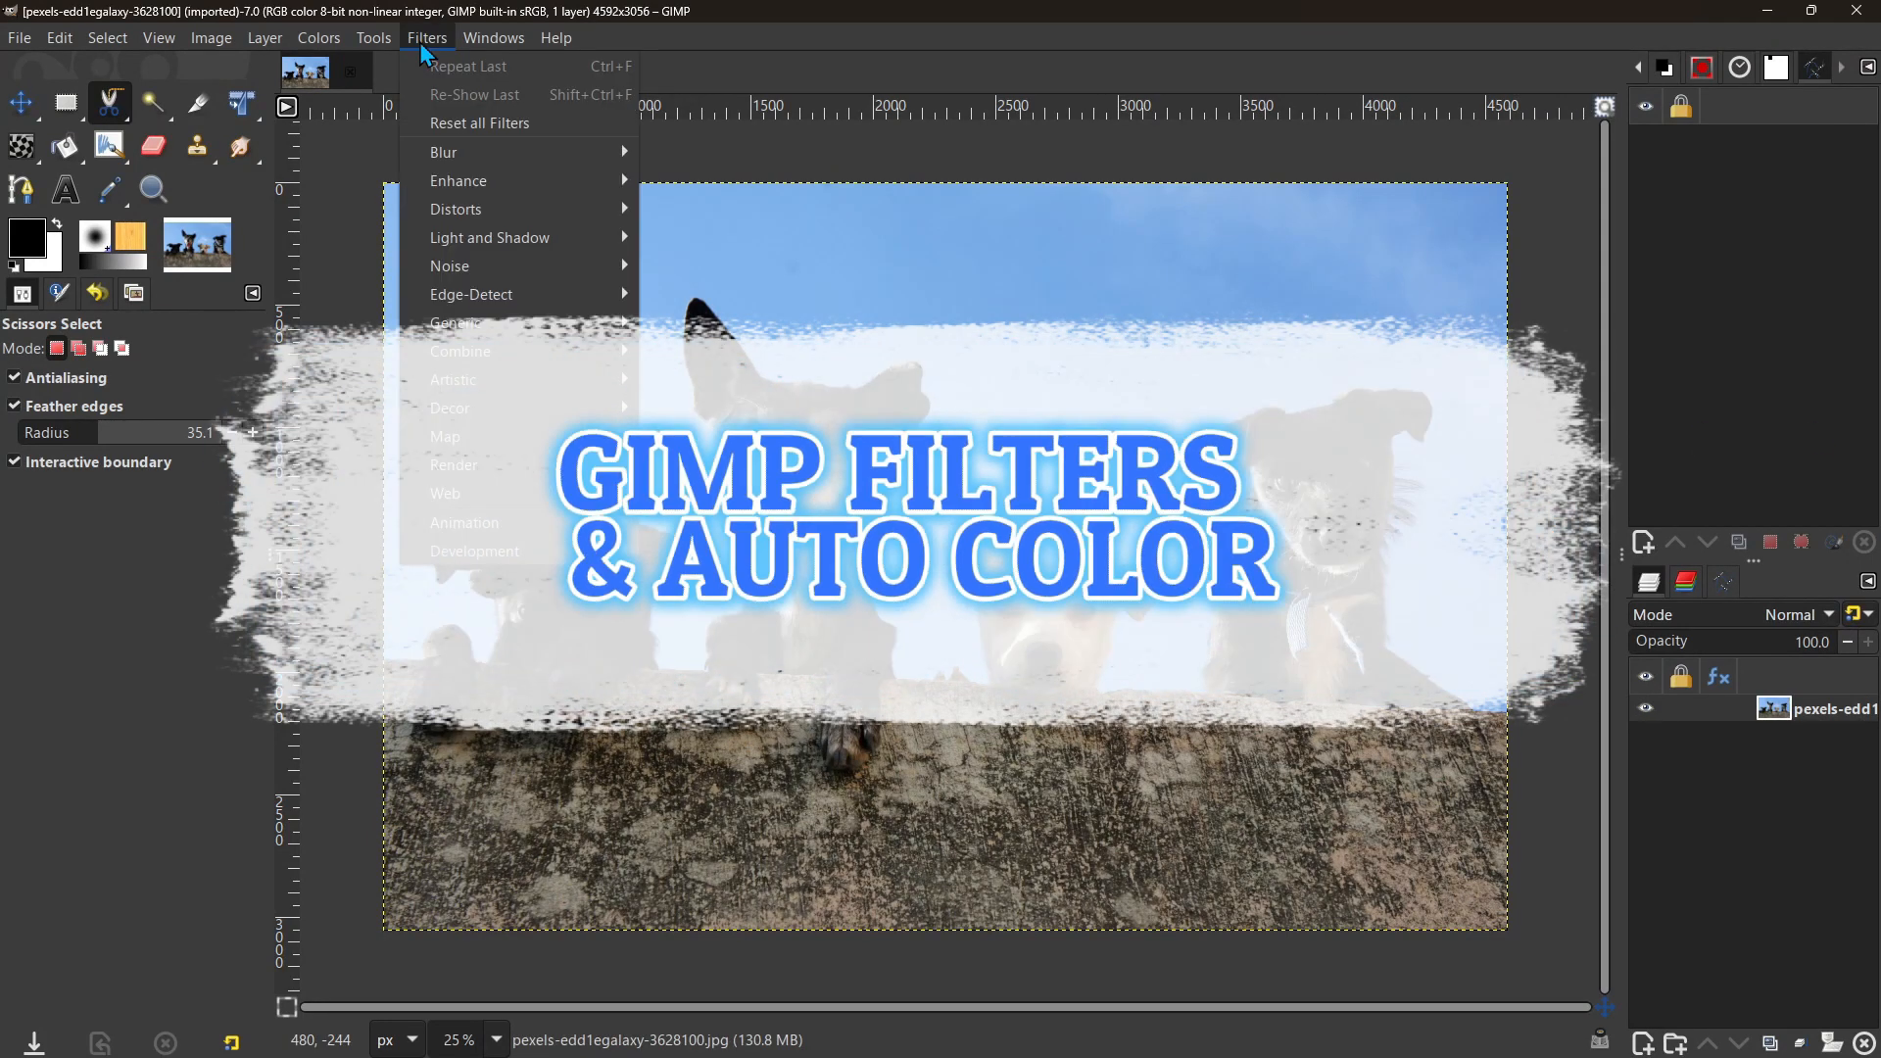
{"action": "mouse_move", "coordinate": [479, 172]}
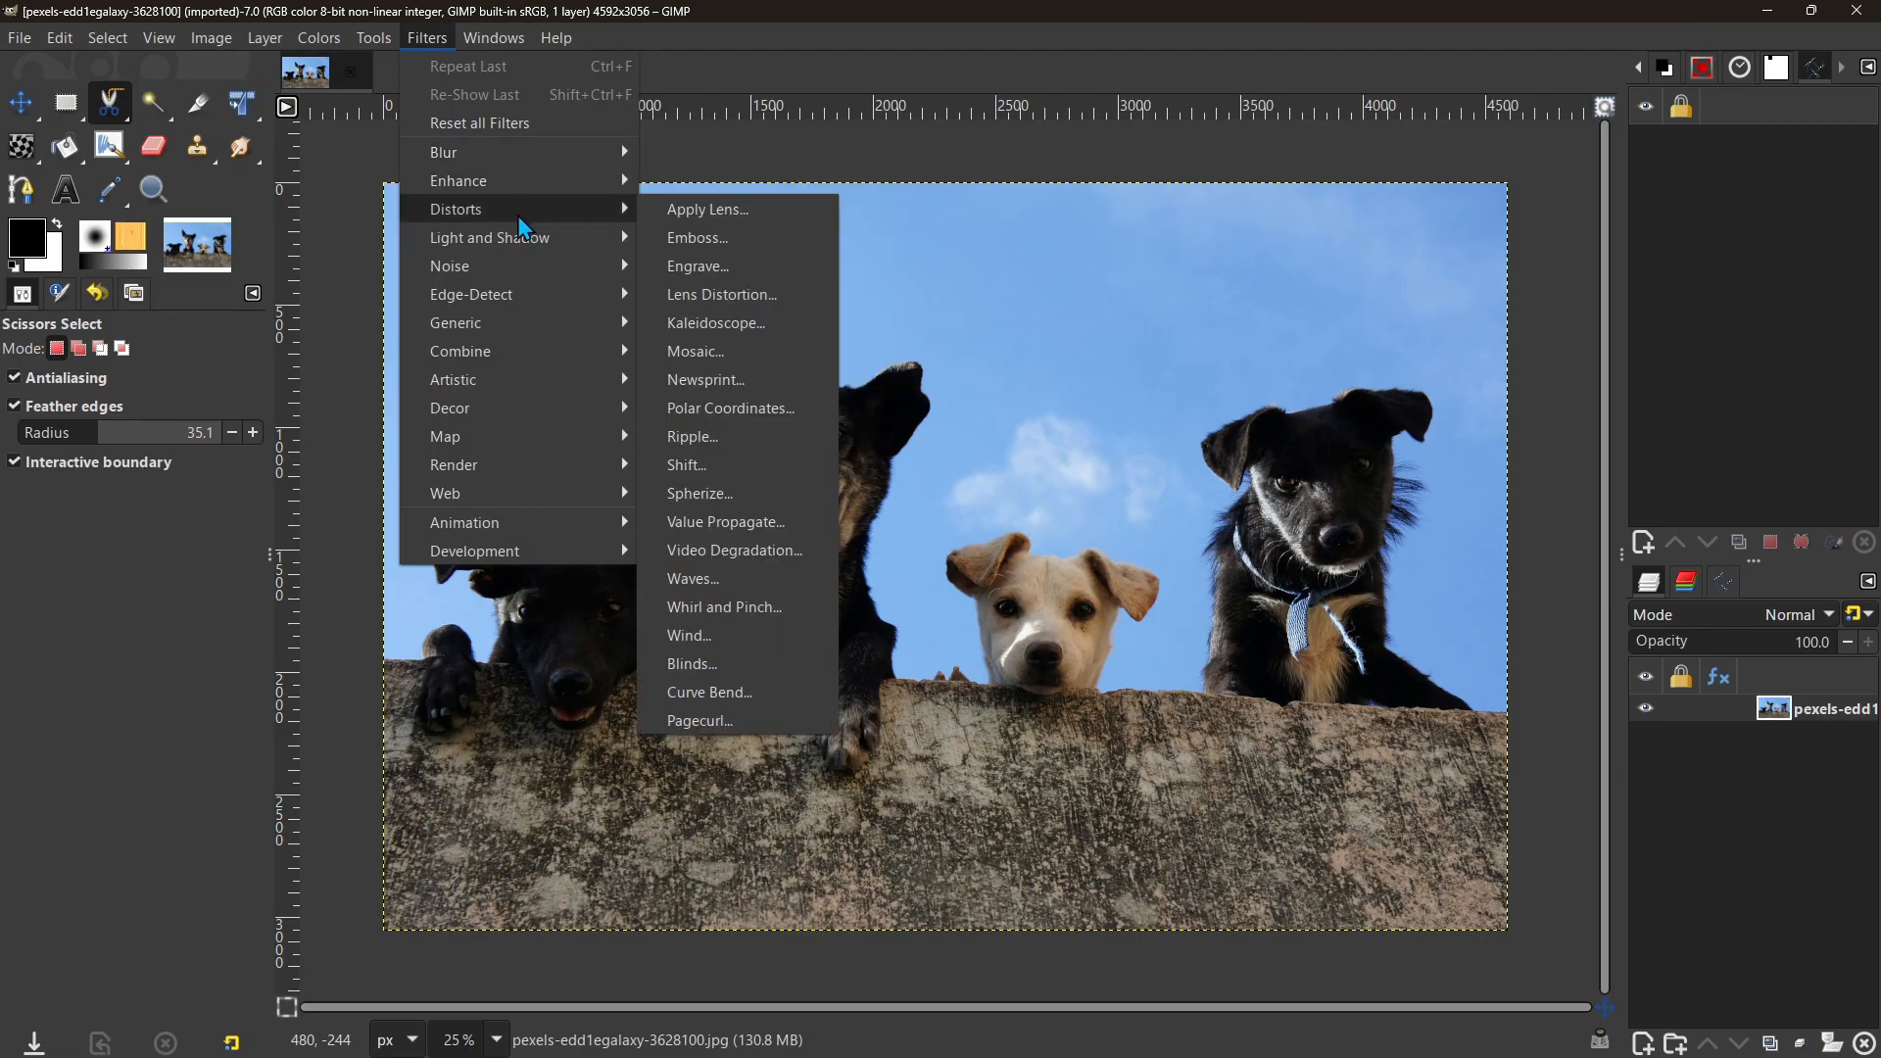
{"action": "mouse_move", "coordinate": [514, 299]}
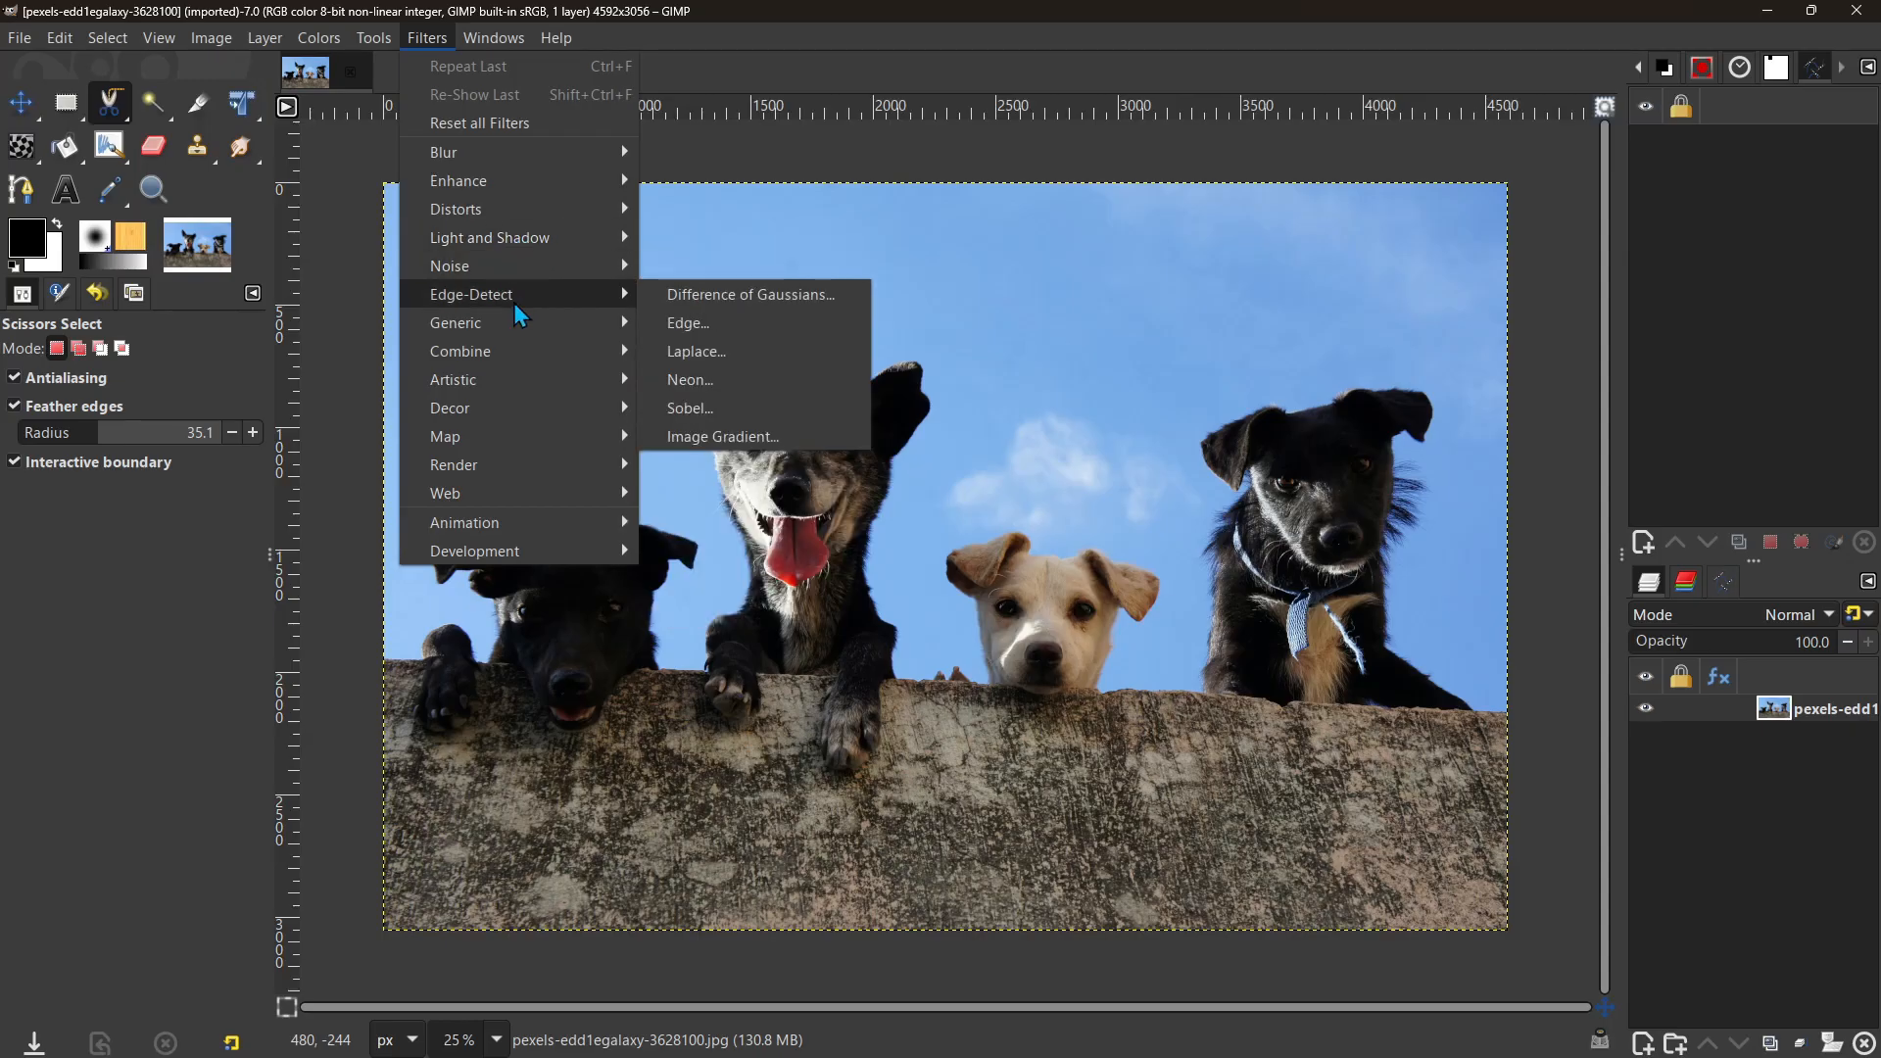
{"action": "mouse_move", "coordinate": [516, 348]}
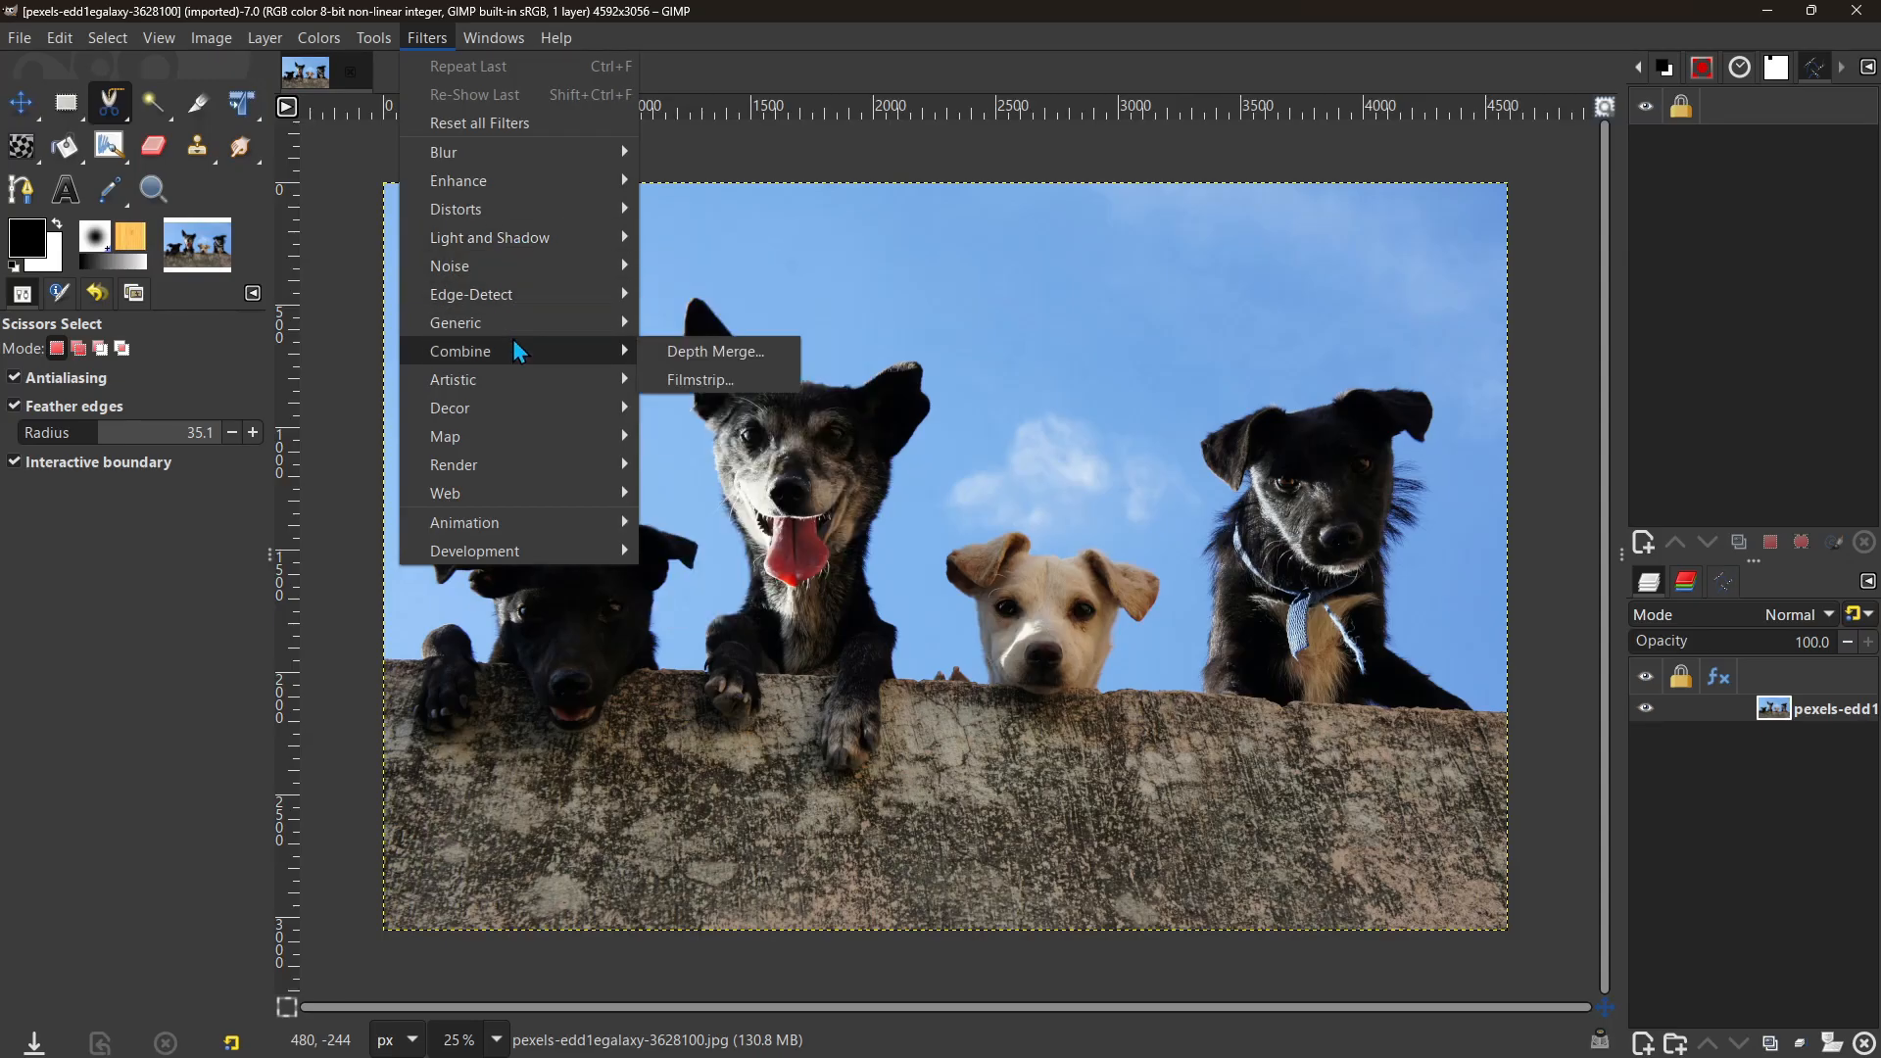
{"action": "mouse_move", "coordinate": [517, 381]}
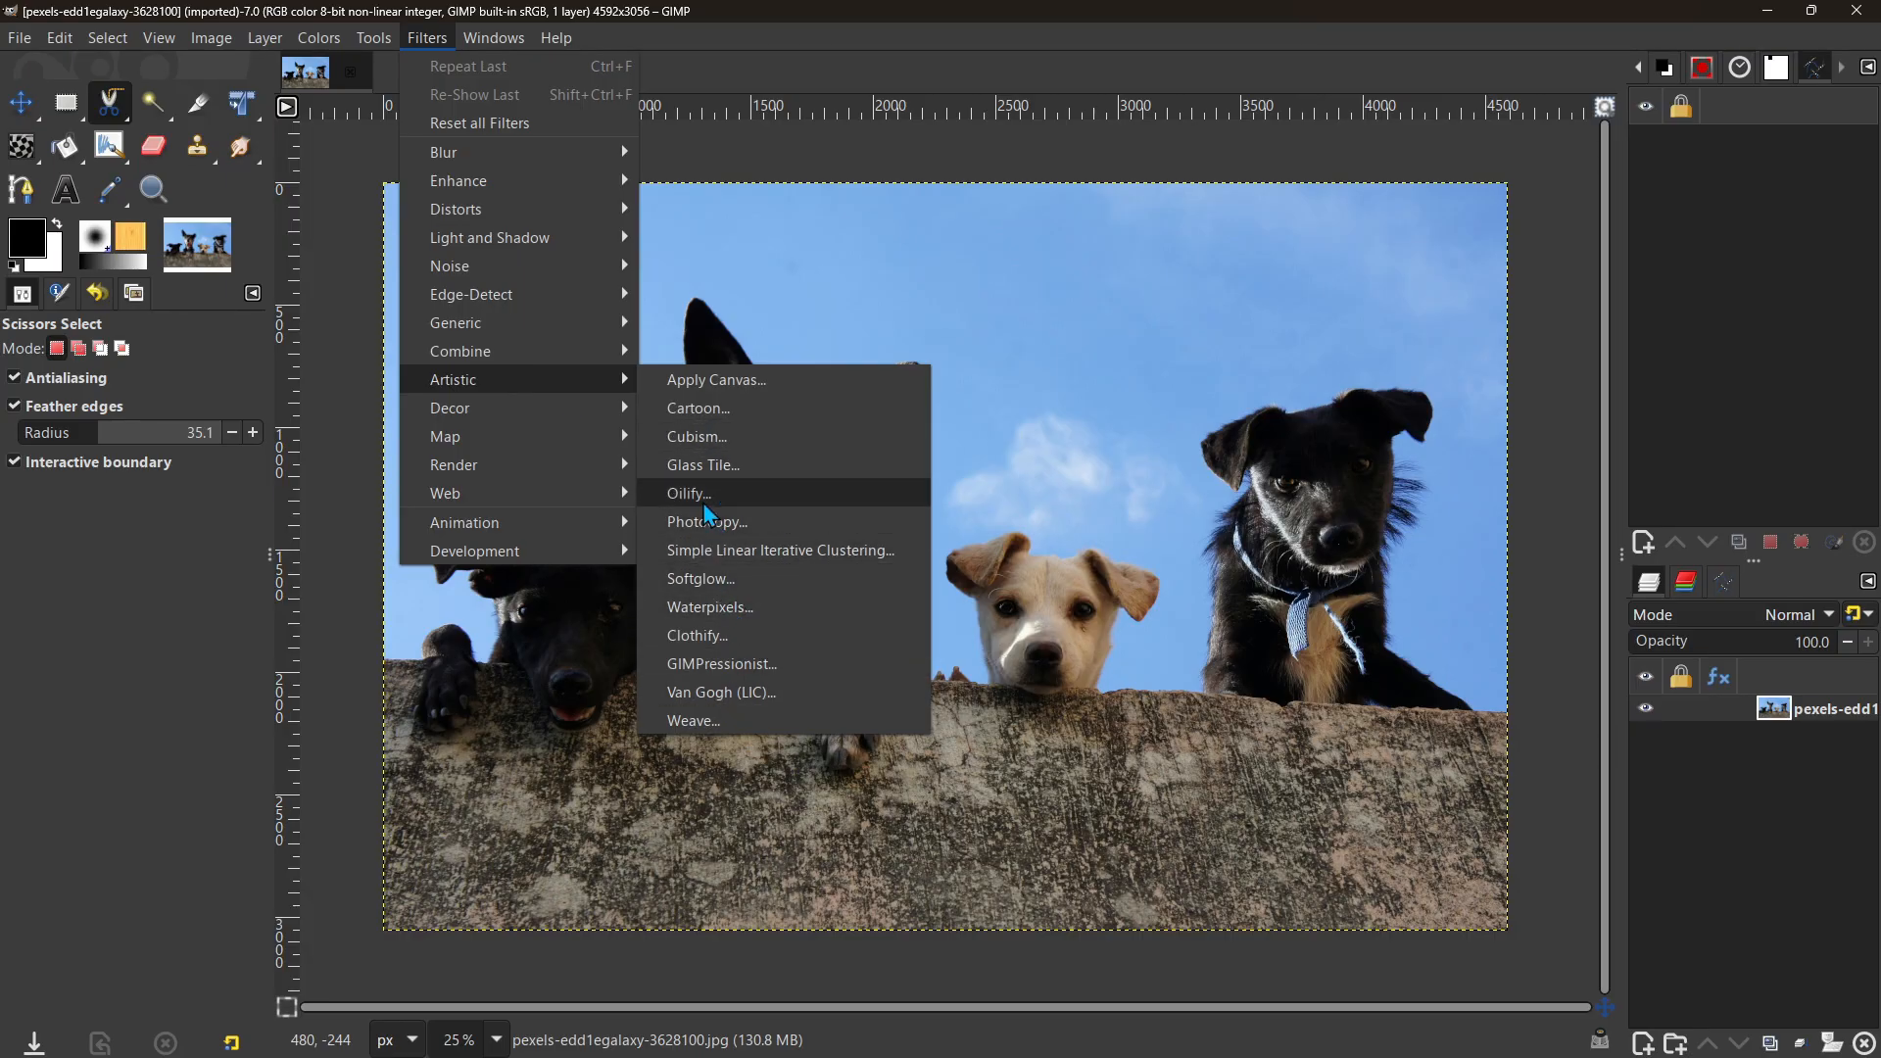
{"action": "left_click", "coordinate": [725, 521]}
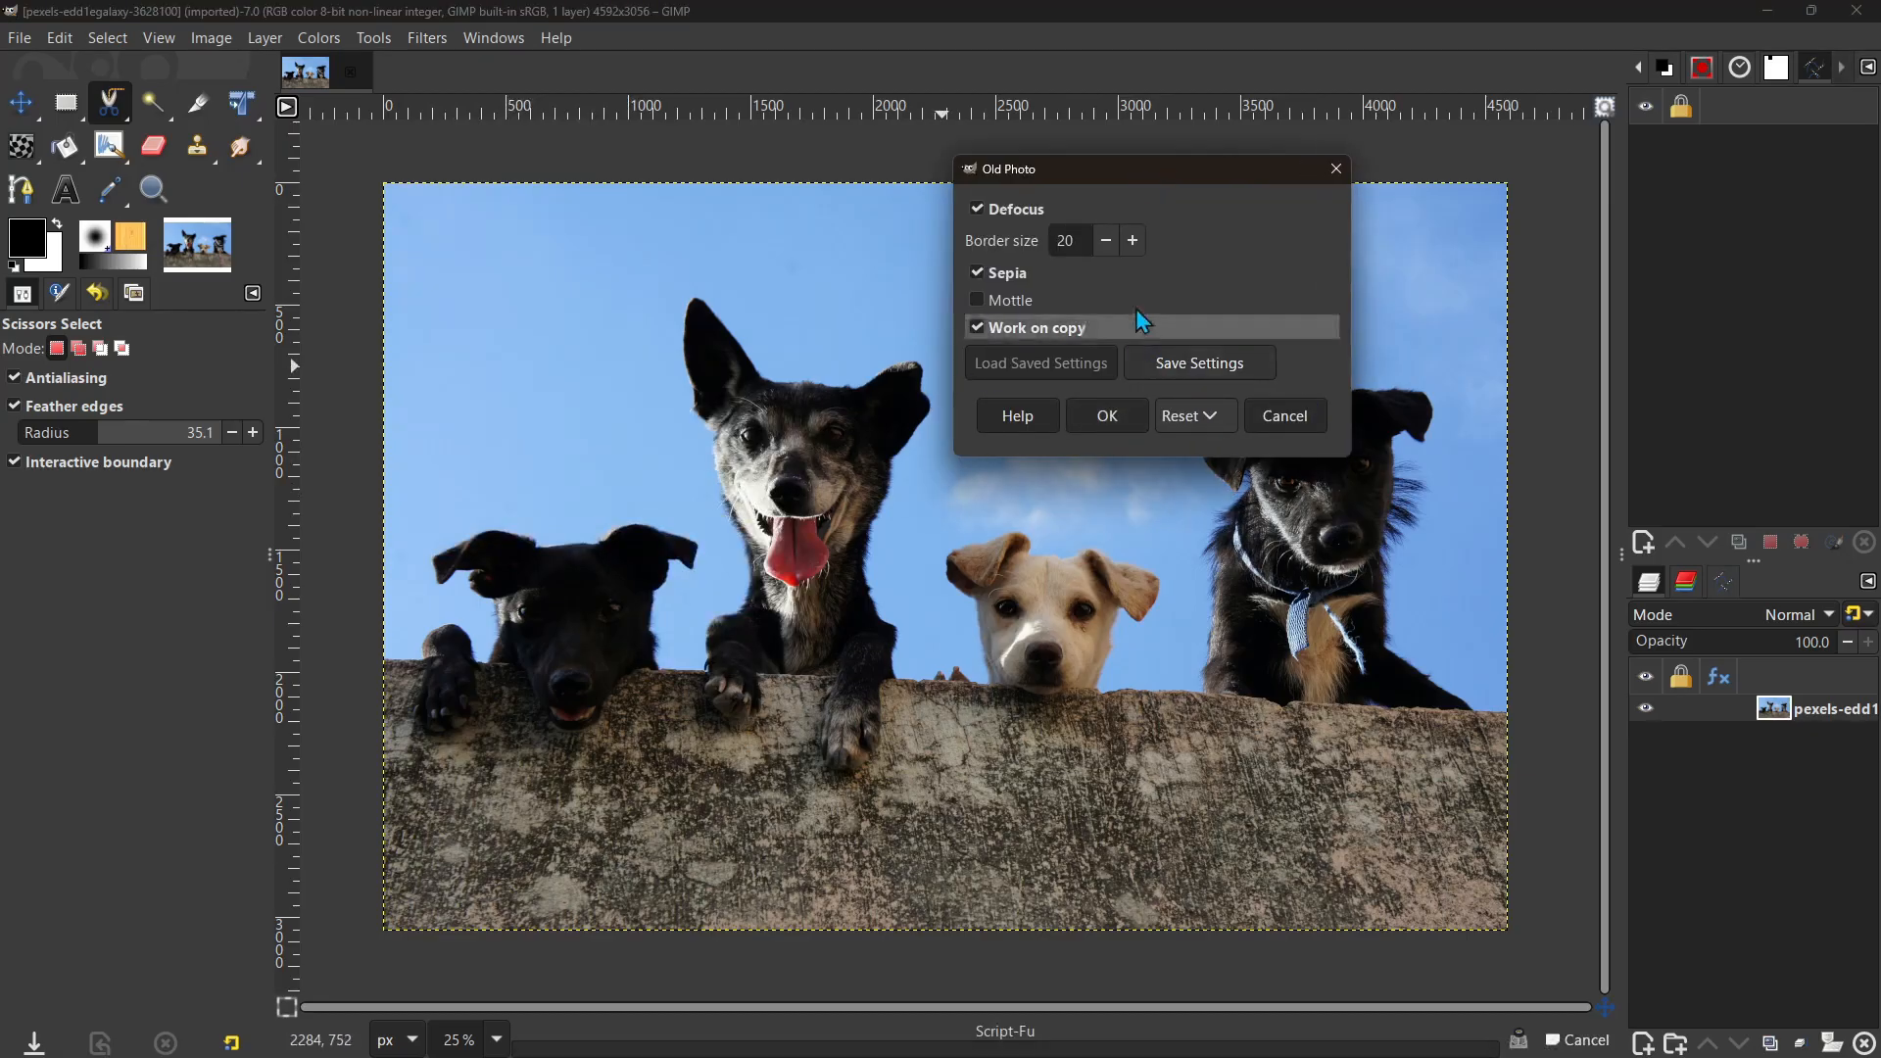
{"action": "left_click", "coordinate": [1105, 415]}
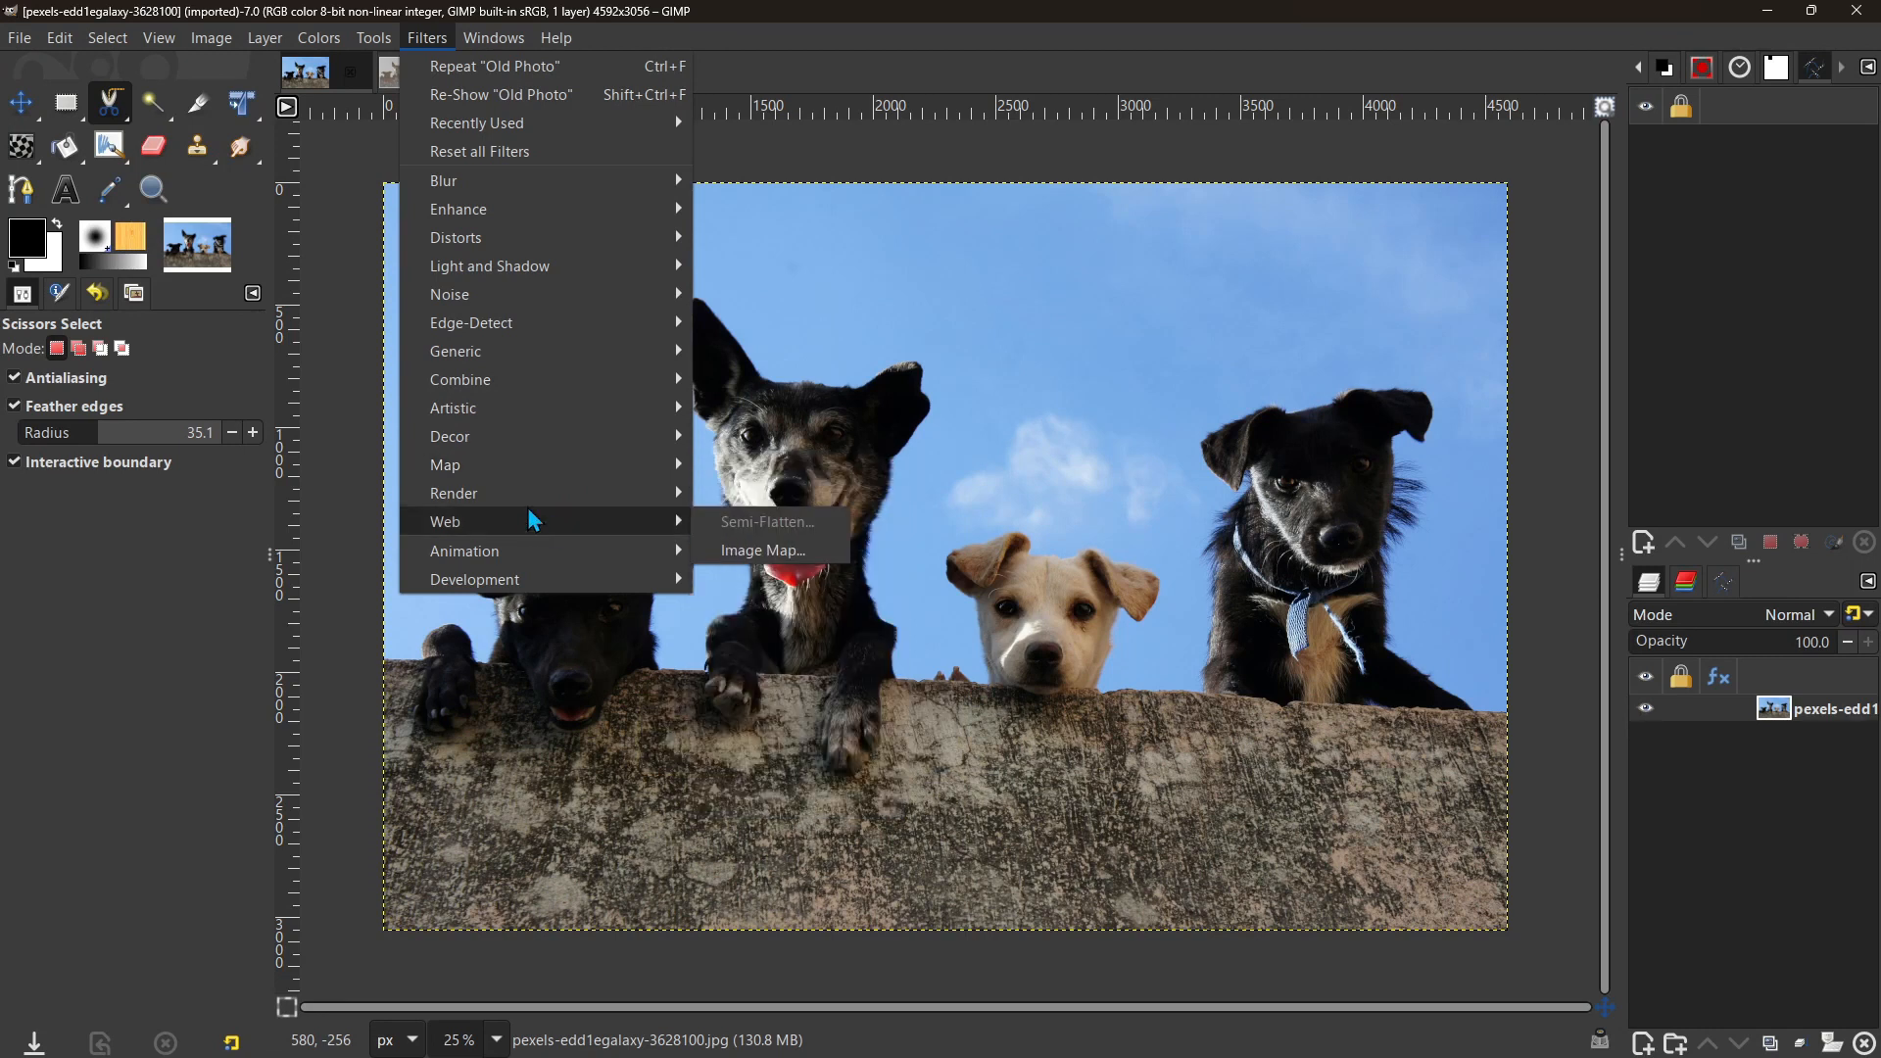
Step: Apply the artistic Cartoon filter to the dog picture with mask radius 17.774 and percent black 0.535
{"action": "left_click", "coordinate": [854, 330]}
{"action": "left_click", "coordinate": [424, 44]}
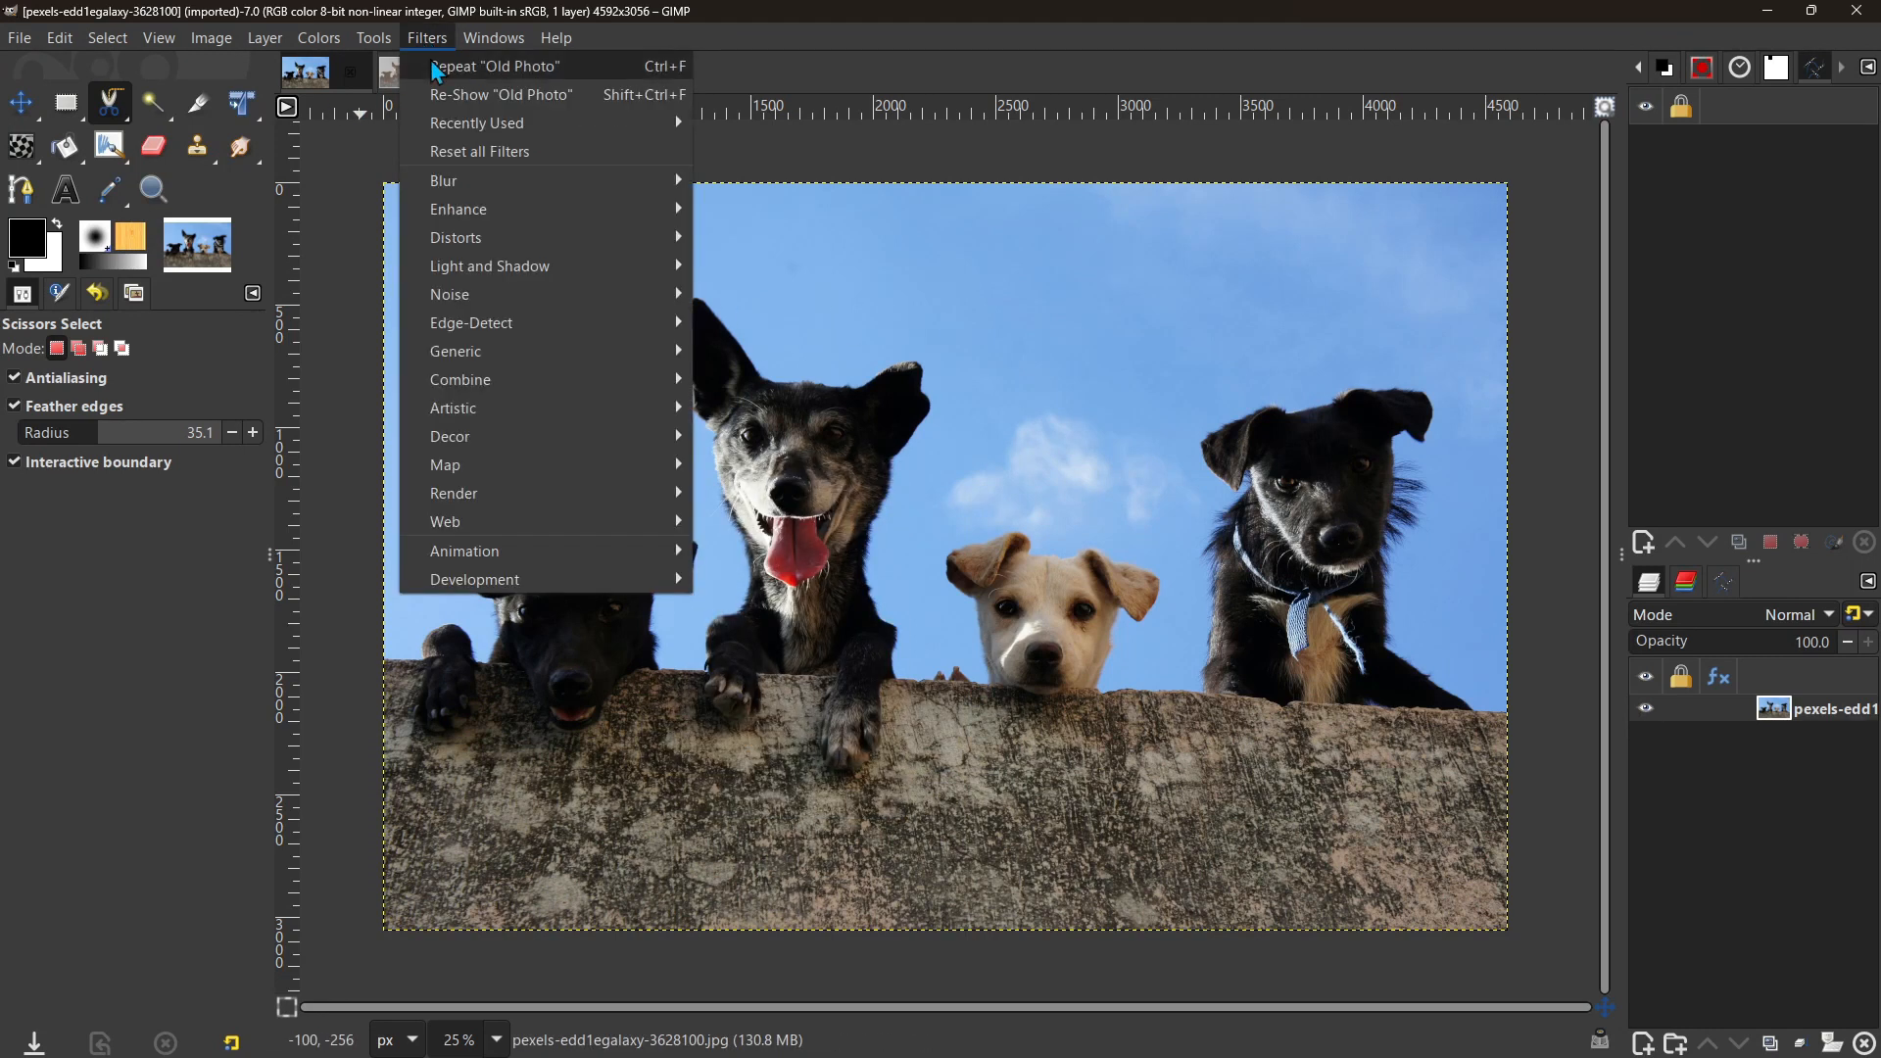
{"action": "mouse_move", "coordinate": [495, 239]}
{"action": "mouse_move", "coordinate": [529, 304]}
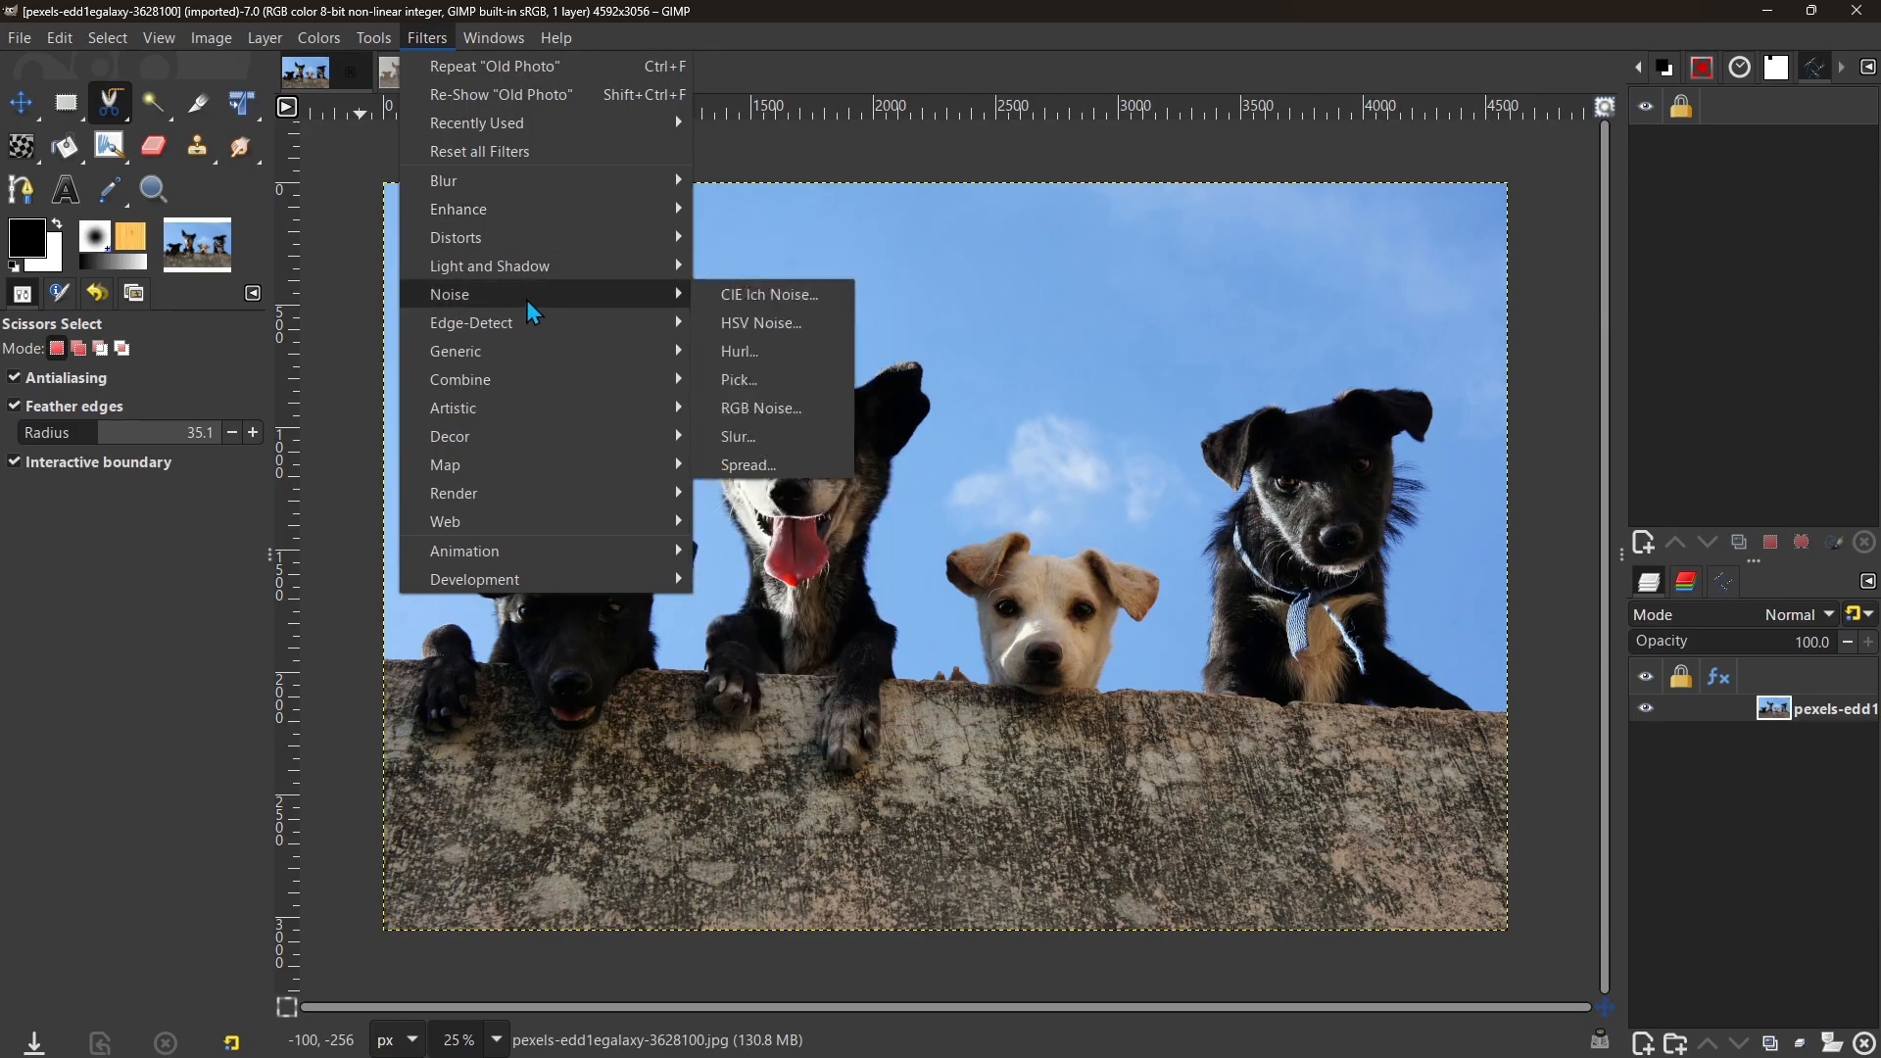
{"action": "mouse_move", "coordinate": [548, 420]}
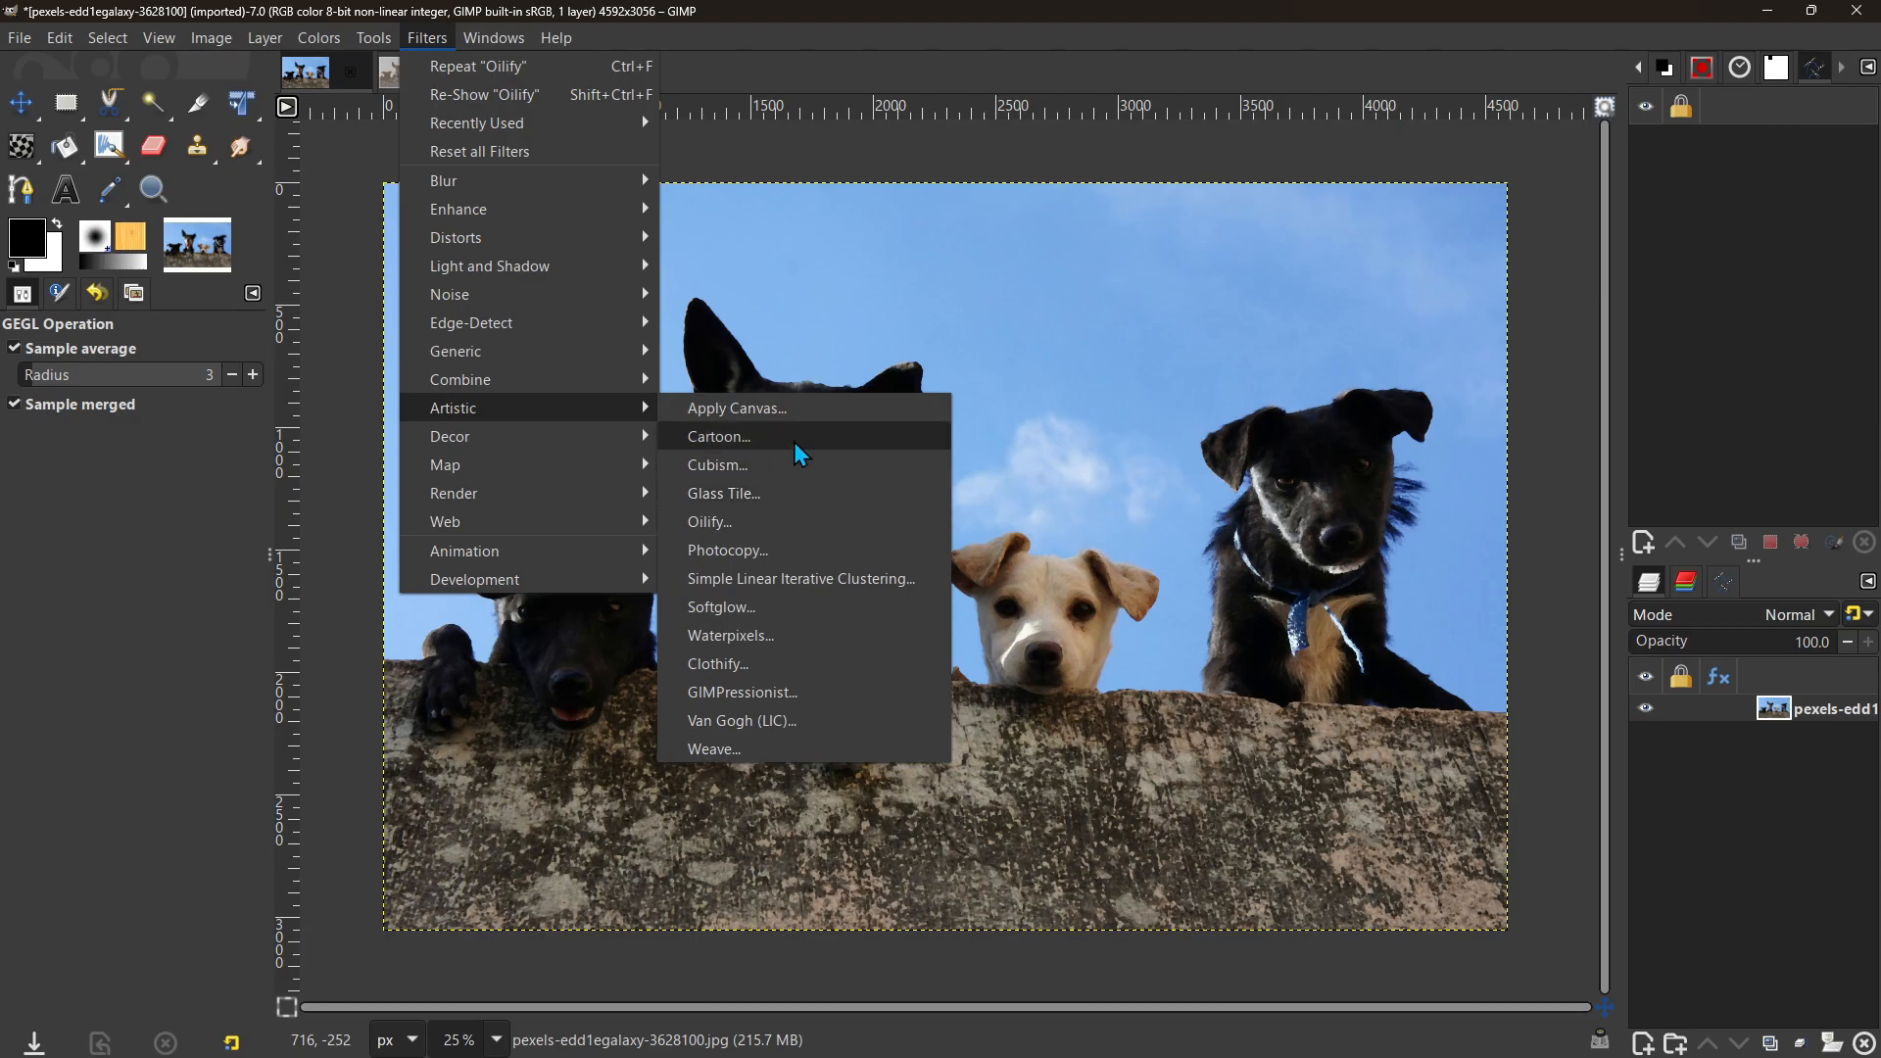
{"action": "left_click", "coordinate": [795, 440]}
{"action": "left_click", "coordinate": [1506, 256]}
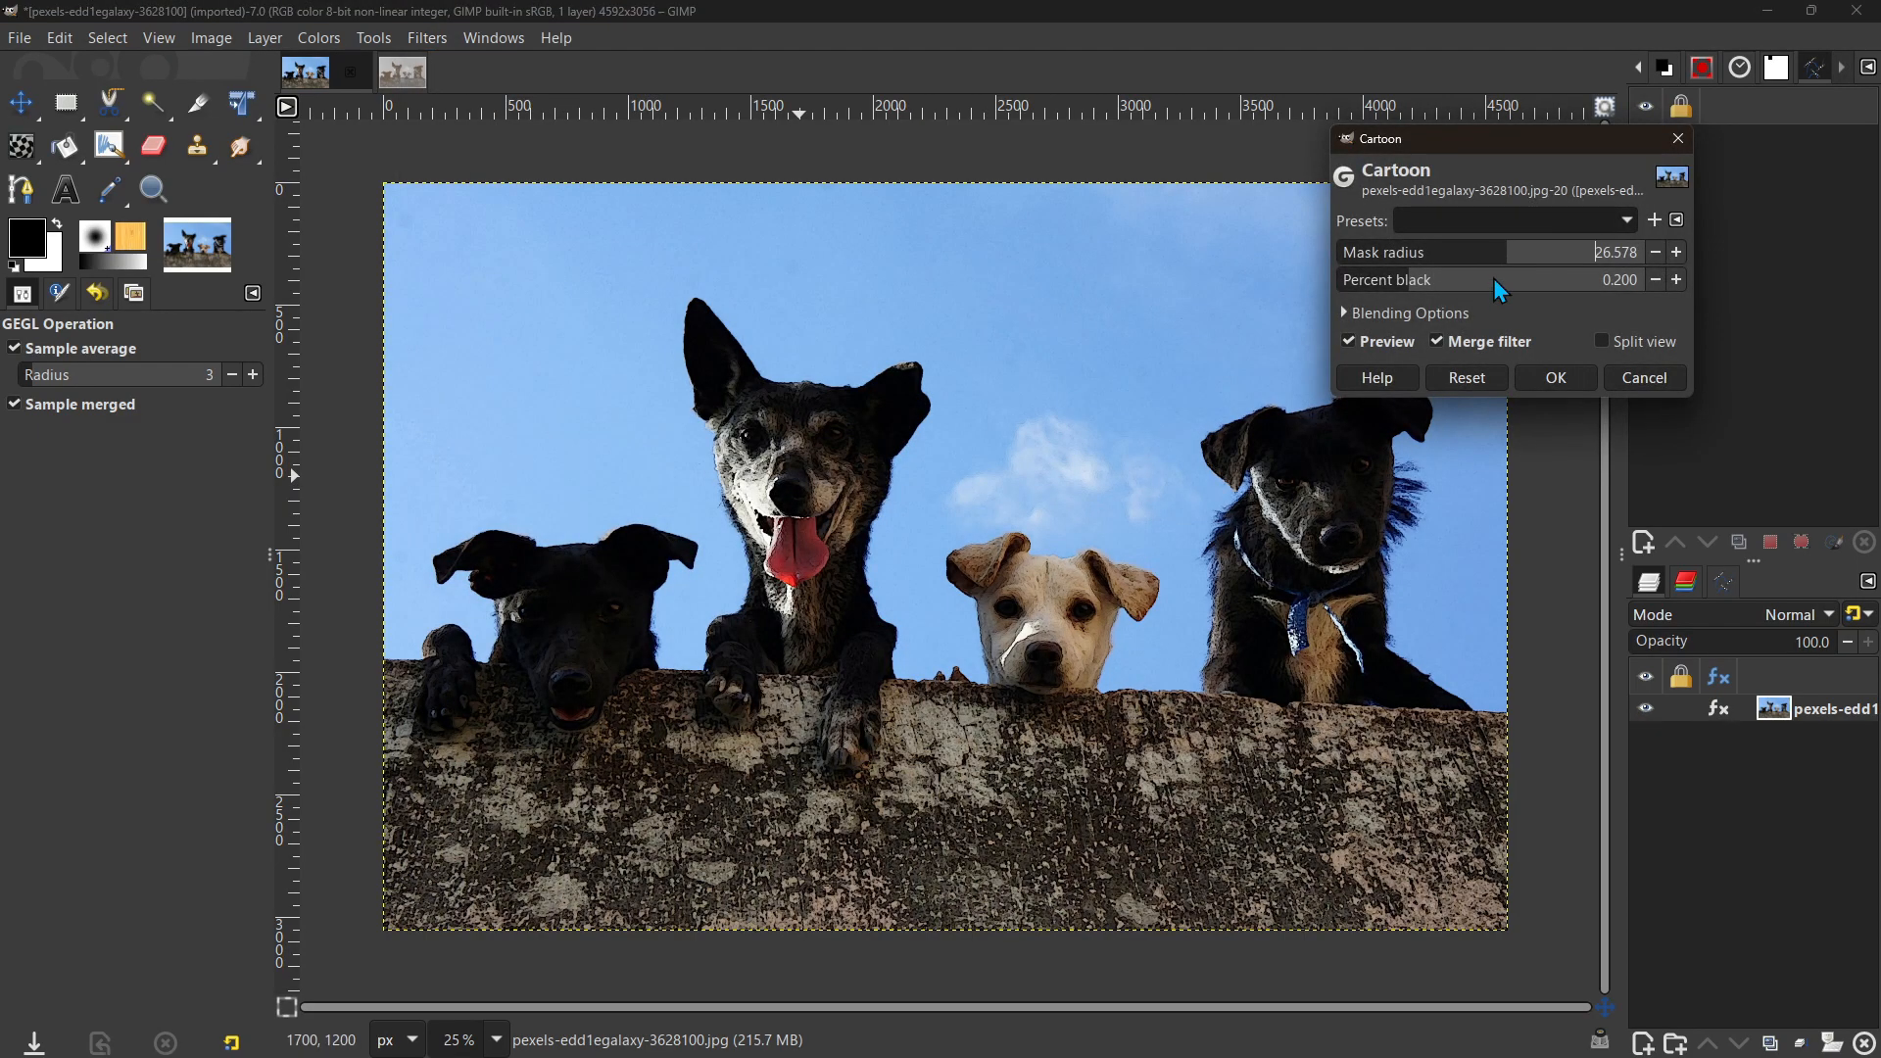
{"action": "left_click", "coordinate": [1507, 278]}
{"action": "left_click", "coordinate": [1454, 260]}
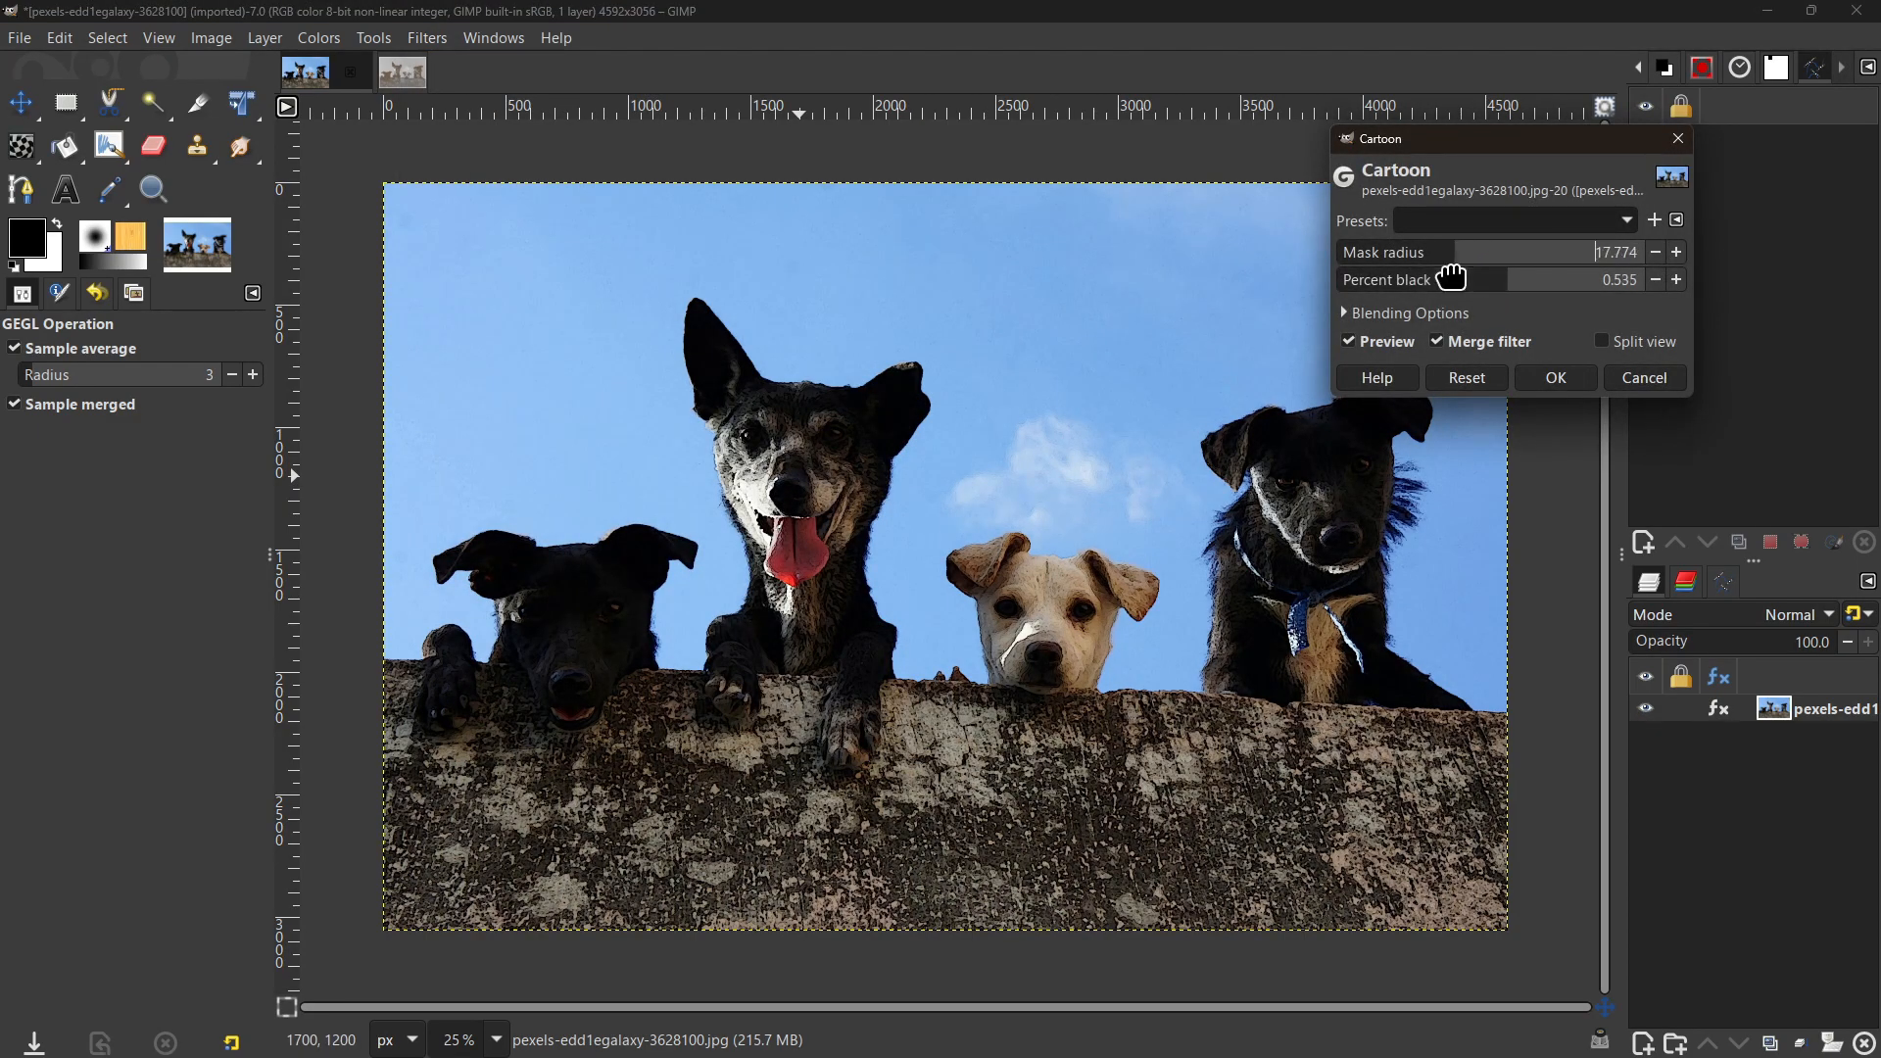
{"action": "left_click", "coordinate": [1553, 382]}
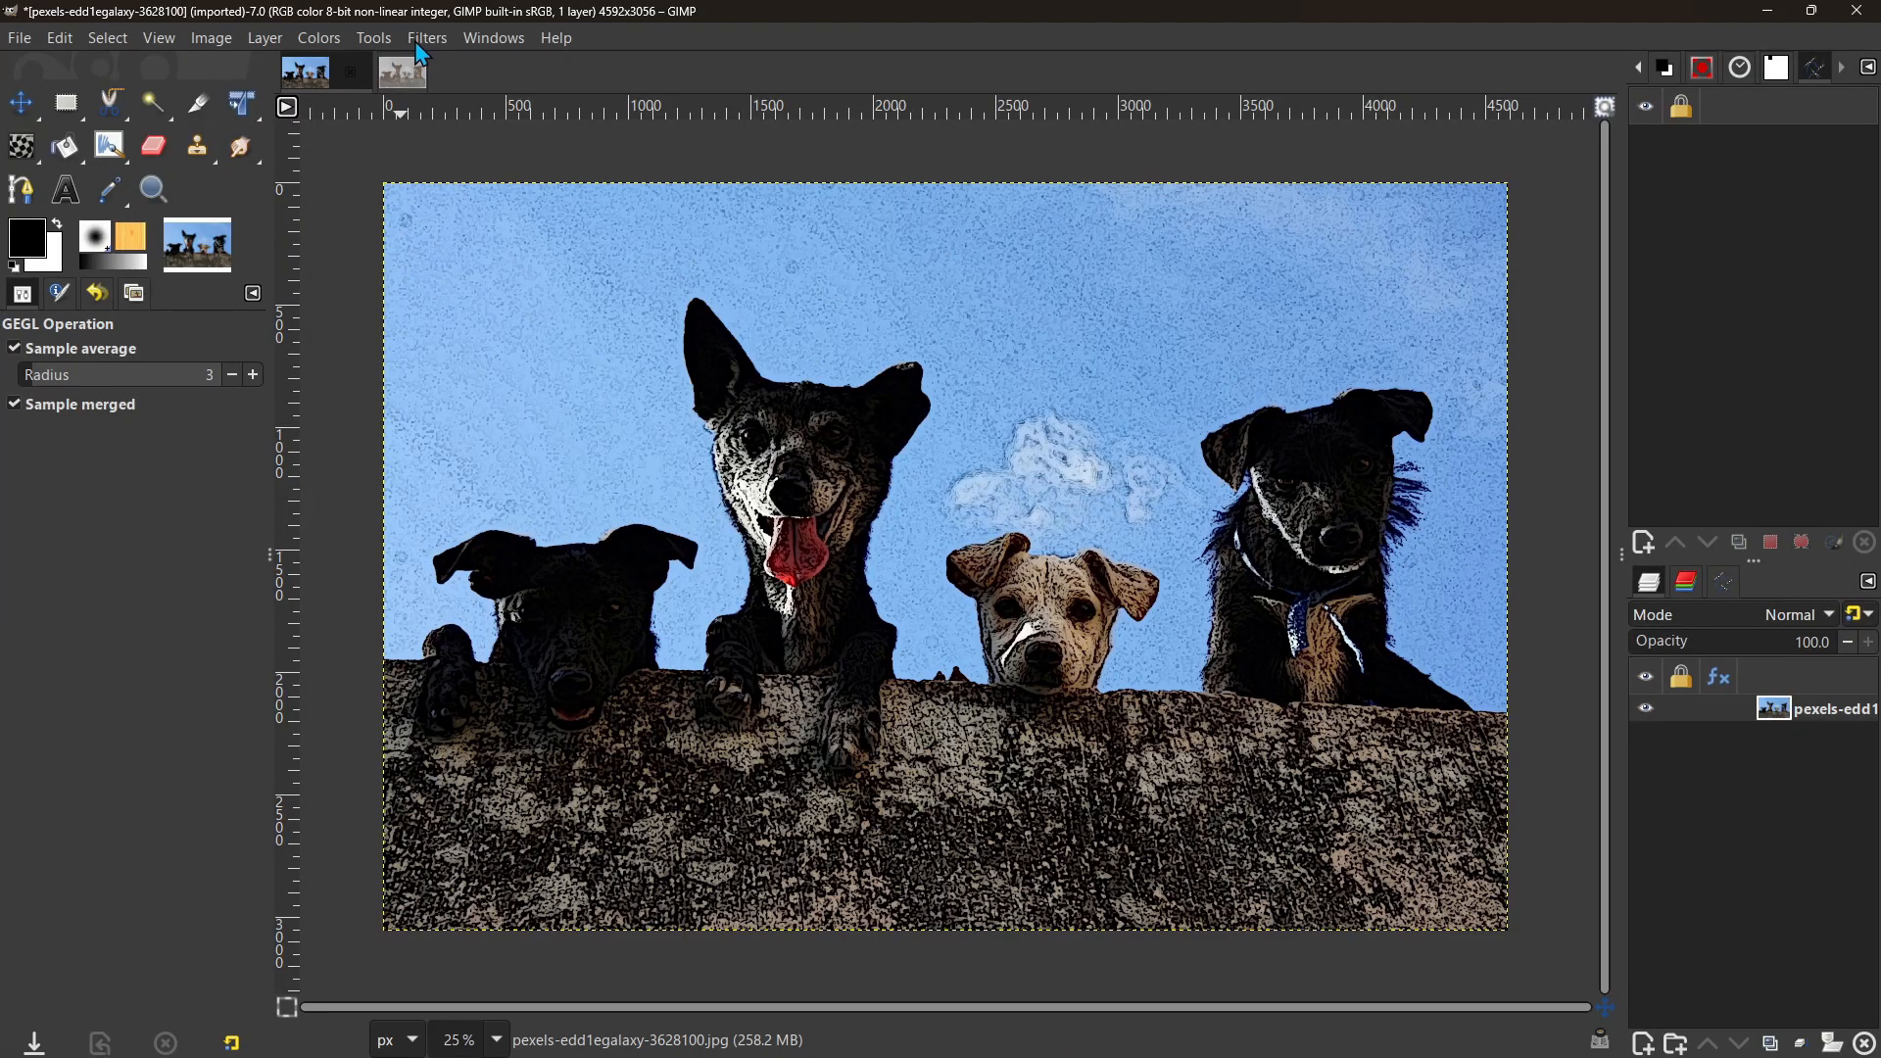
Step: Apply the automatic Equalize color correction to the dog picture
{"action": "left_click", "coordinate": [319, 38]}
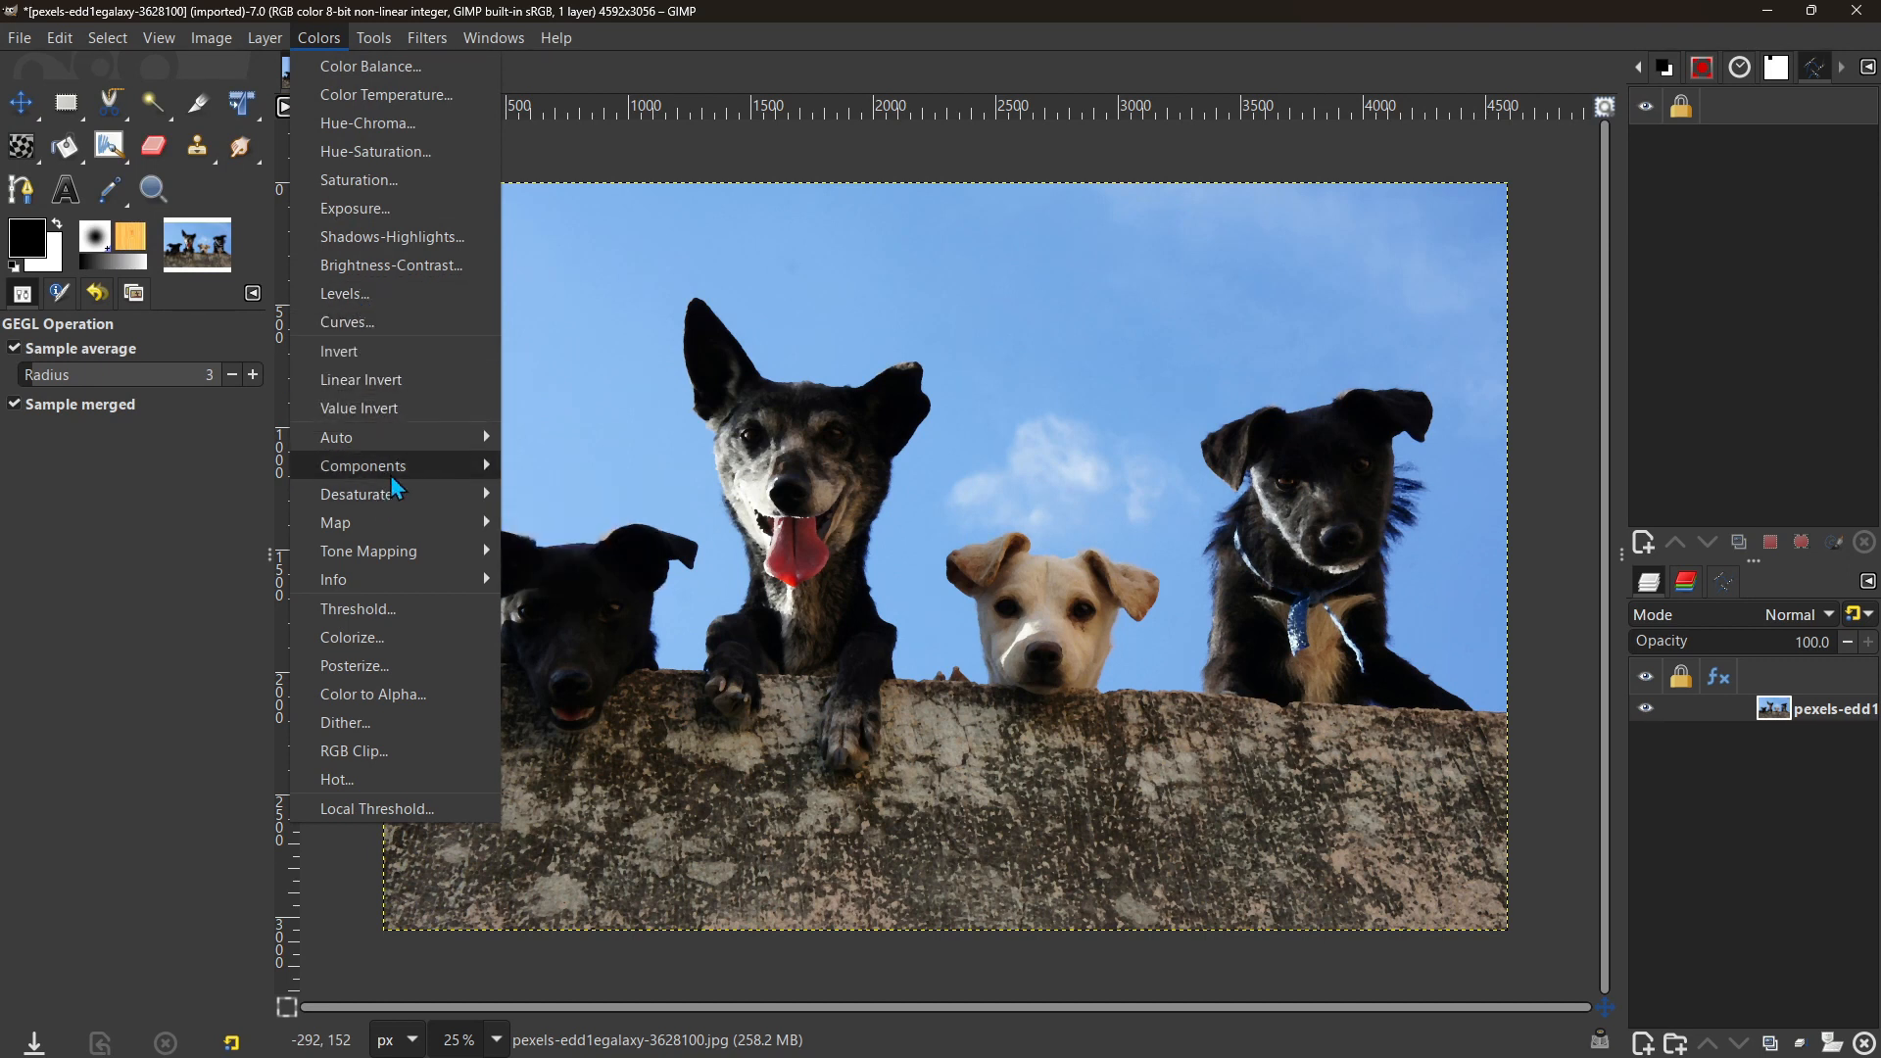
{"action": "mouse_move", "coordinate": [419, 448]}
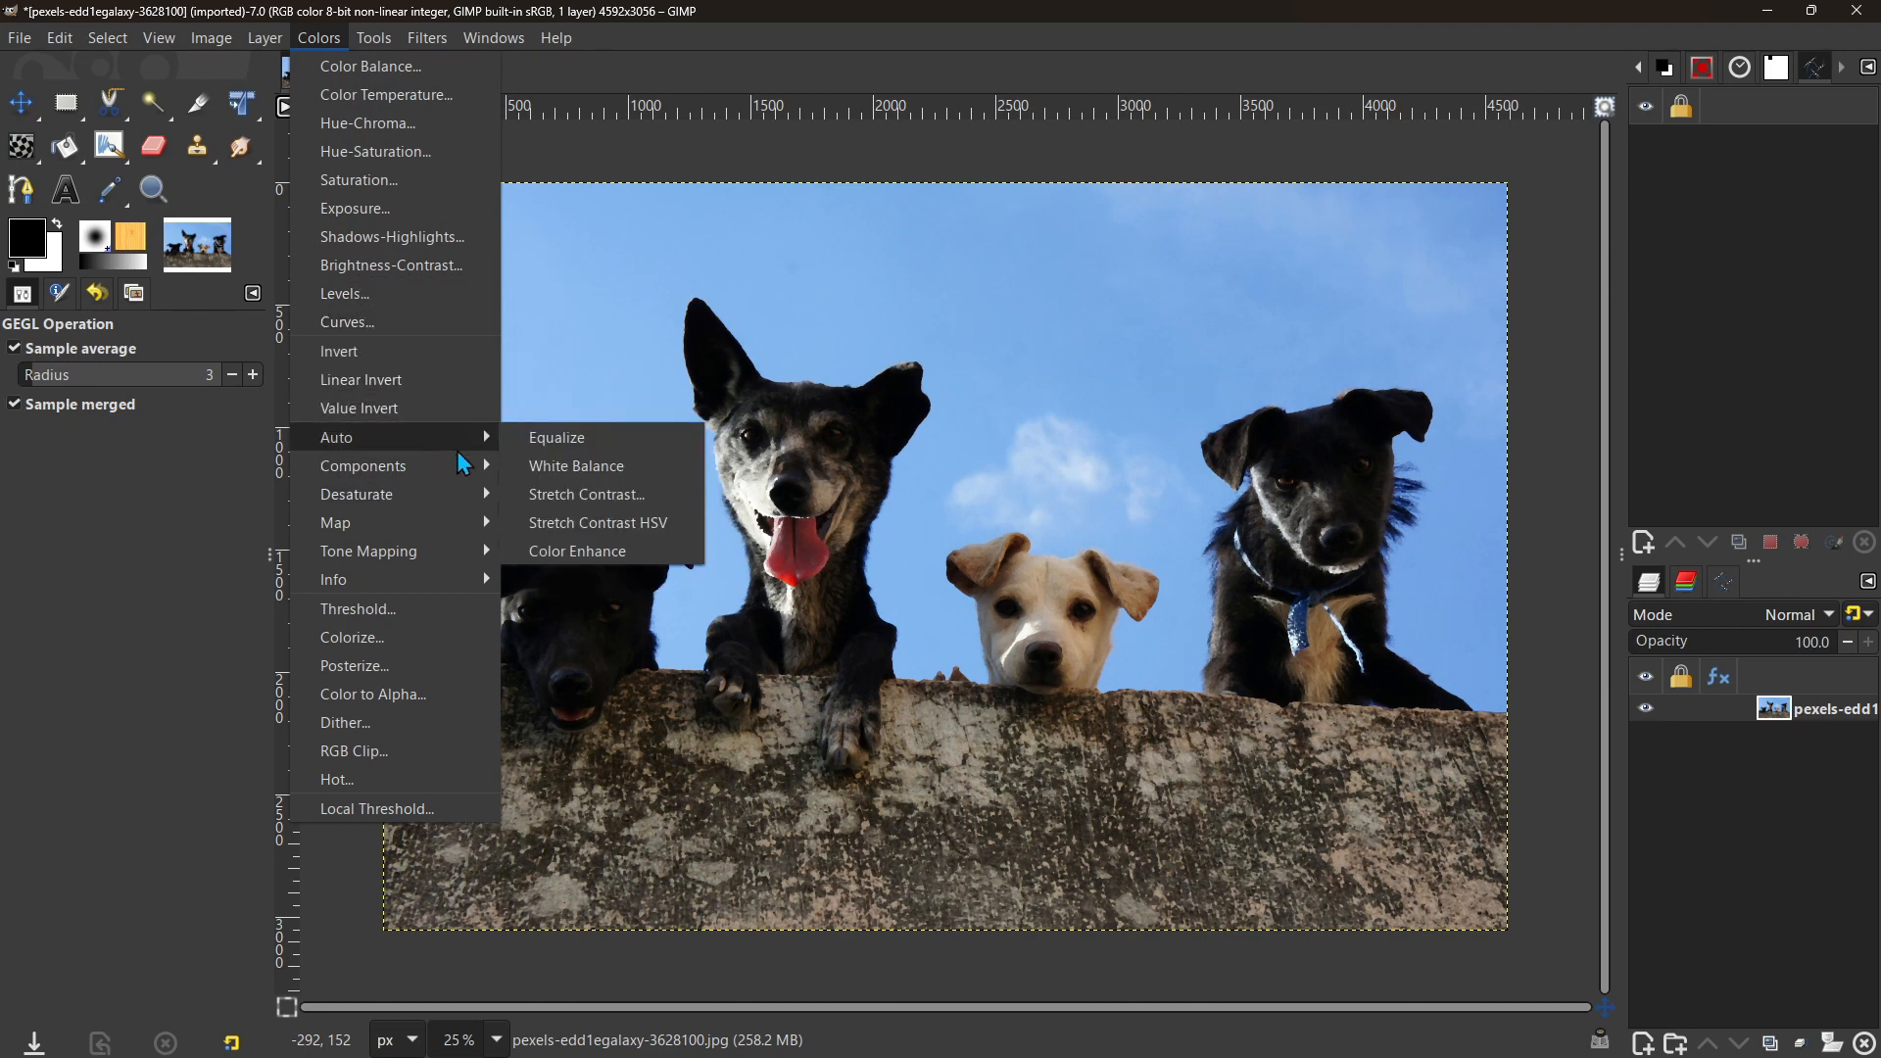
{"action": "left_click", "coordinate": [627, 442]}
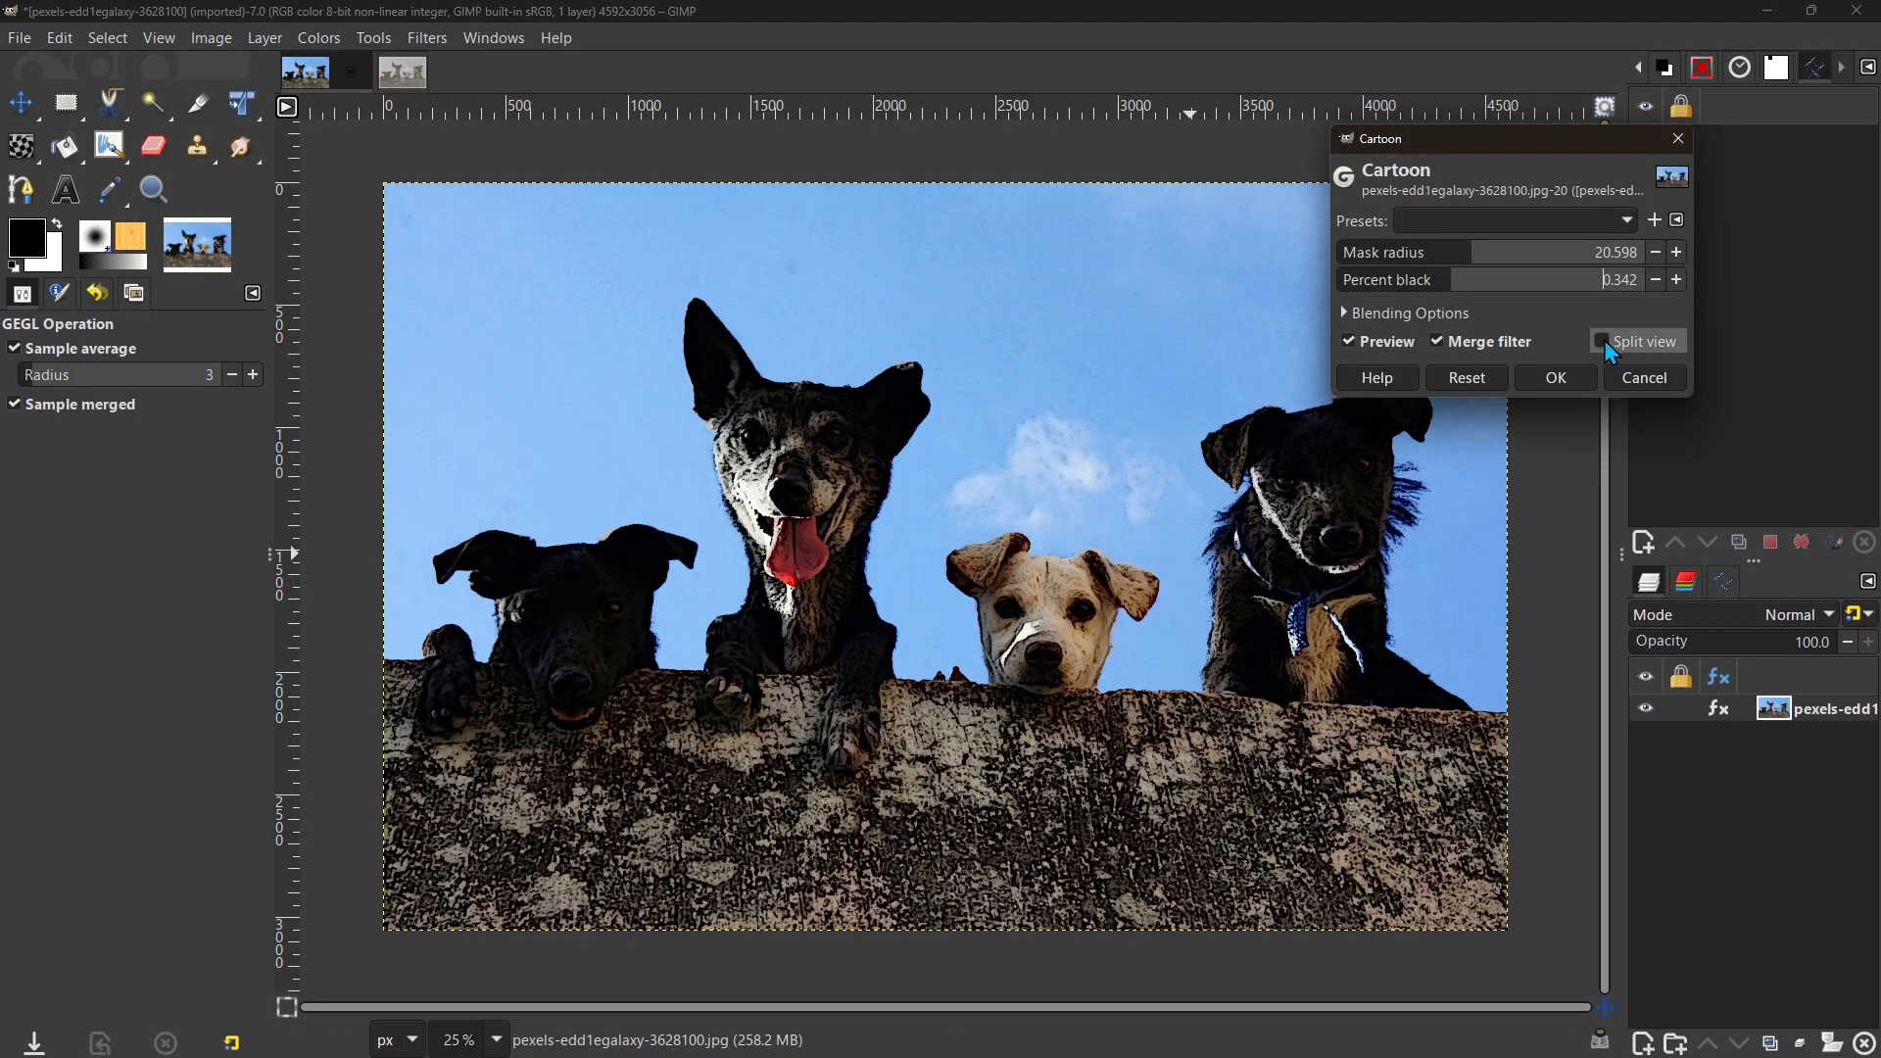
Step: Compare the Cartoon filter with the original in split view, shifting the divider toward the white puppy
{"action": "left_click", "coordinate": [1603, 341]}
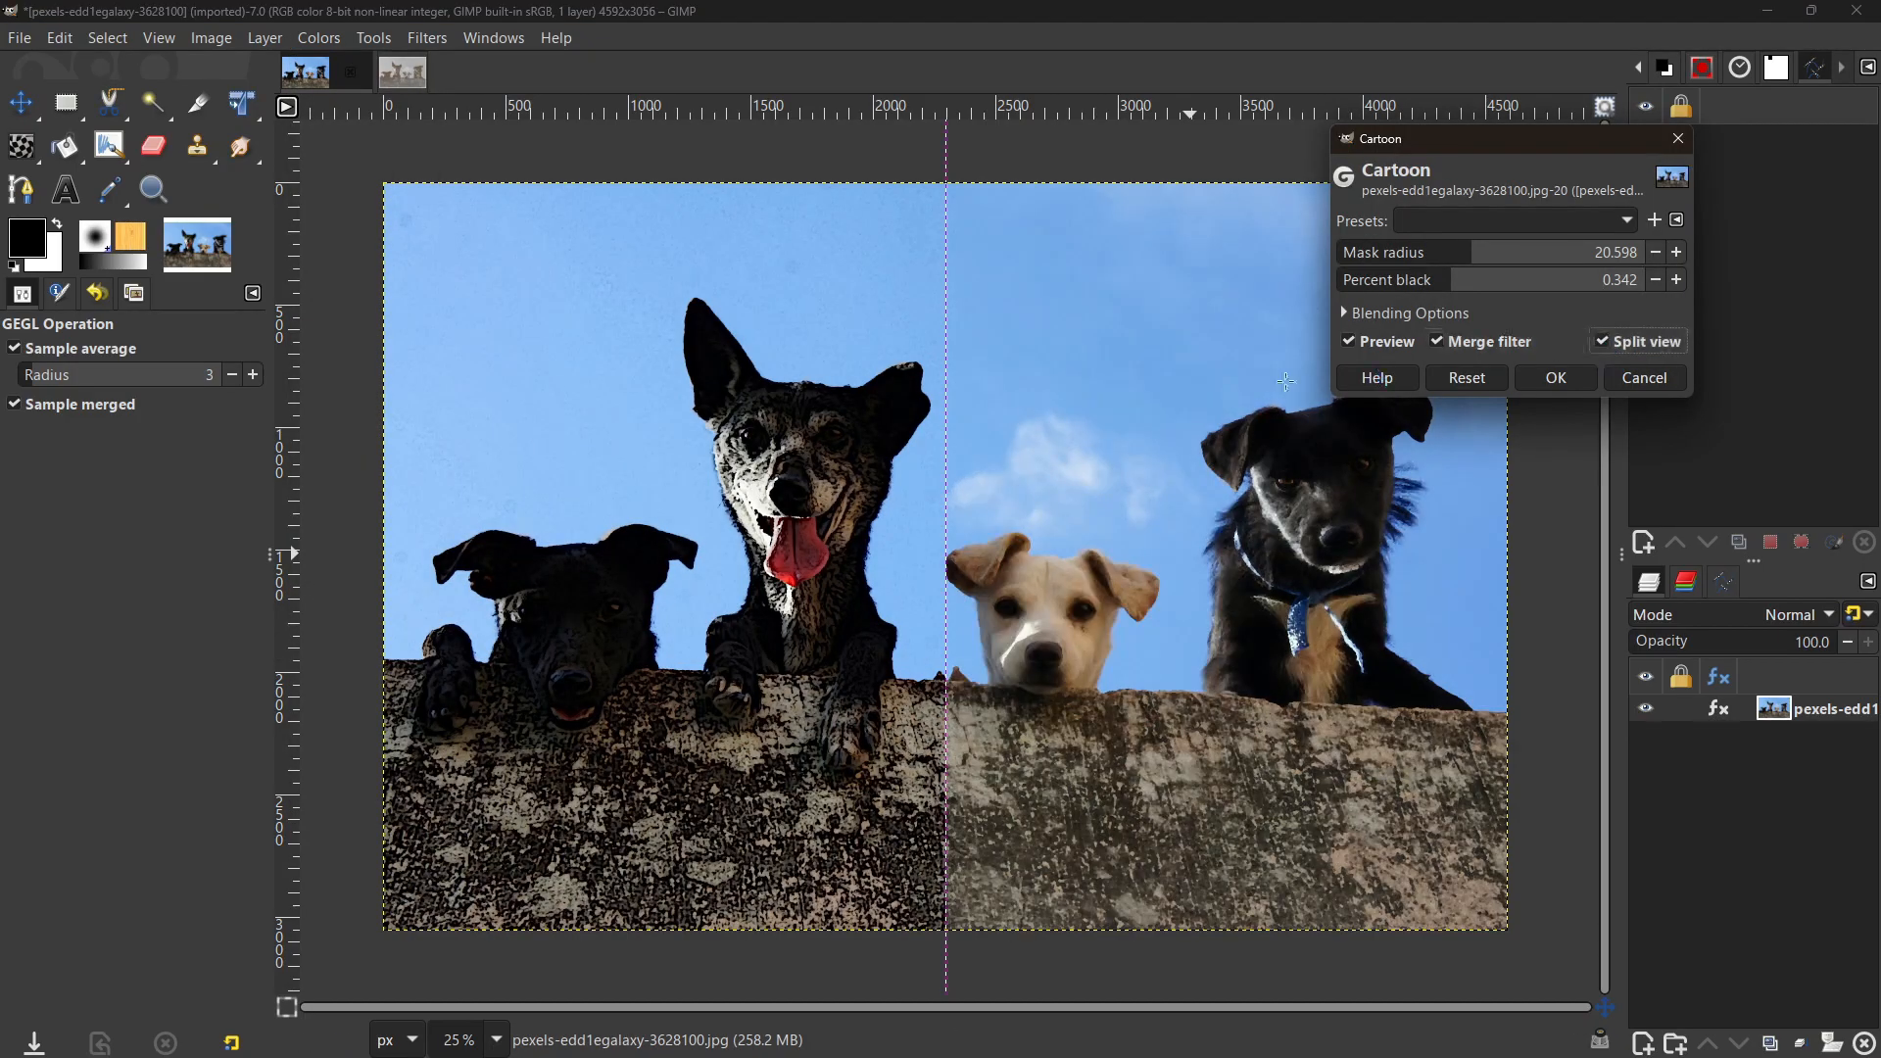
{"action": "left_click_drag", "start_coordinate": [947, 285], "coordinate": [1054, 290]}
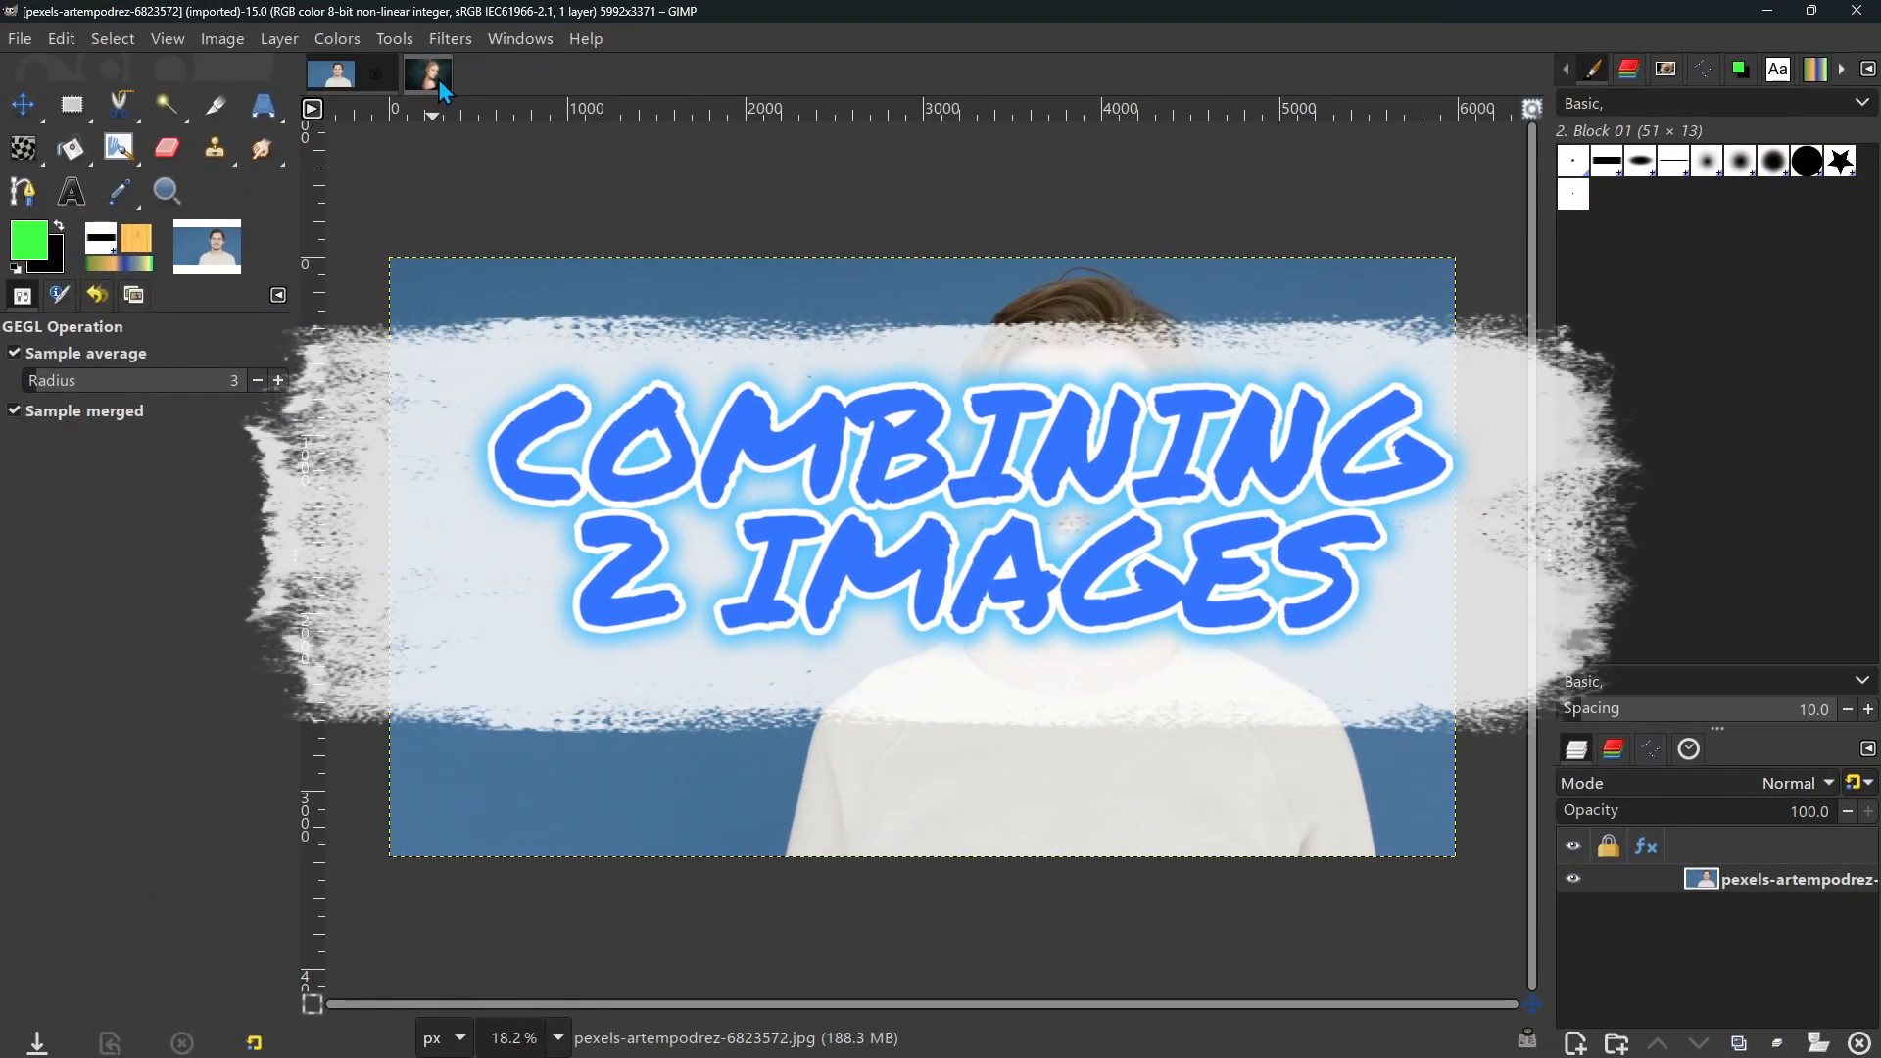
Step: View the woman's portrait and the man's photo in turn, ending on the portrait
{"action": "left_click", "coordinate": [553, 135]}
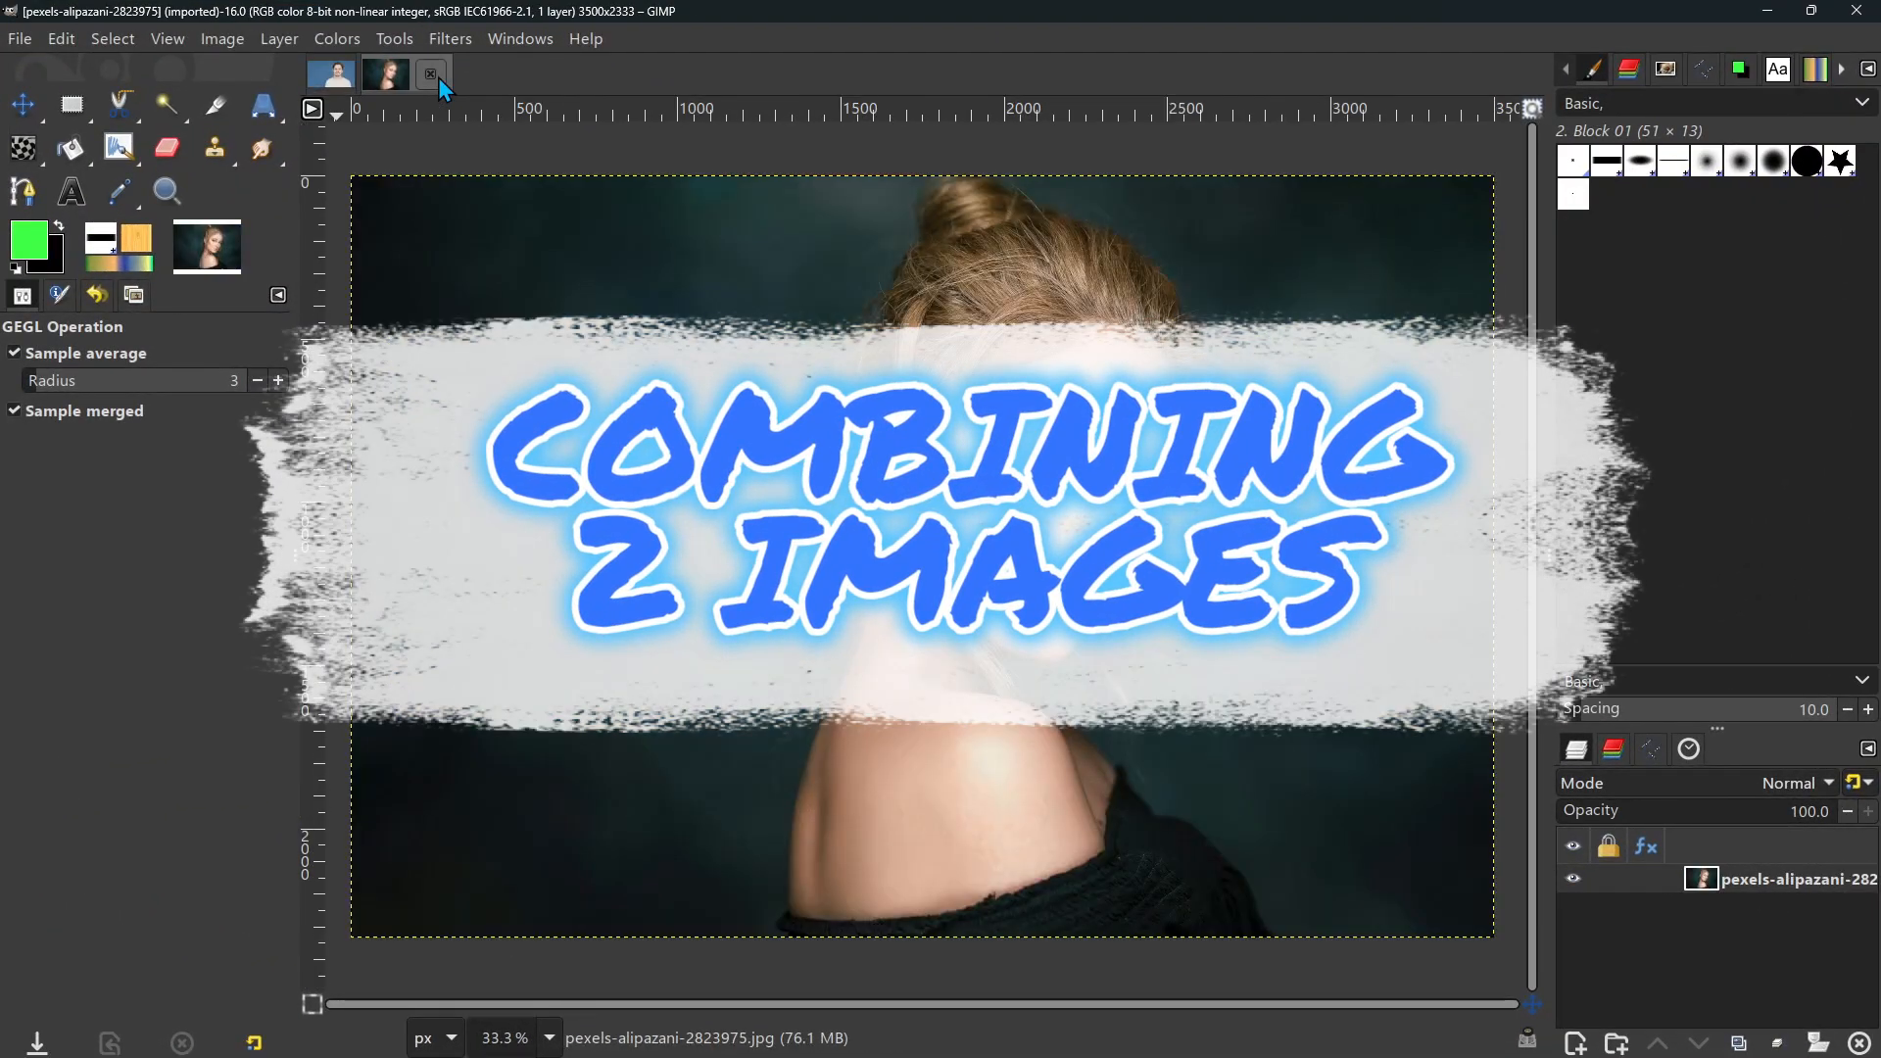
{"action": "left_click", "coordinate": [331, 74]}
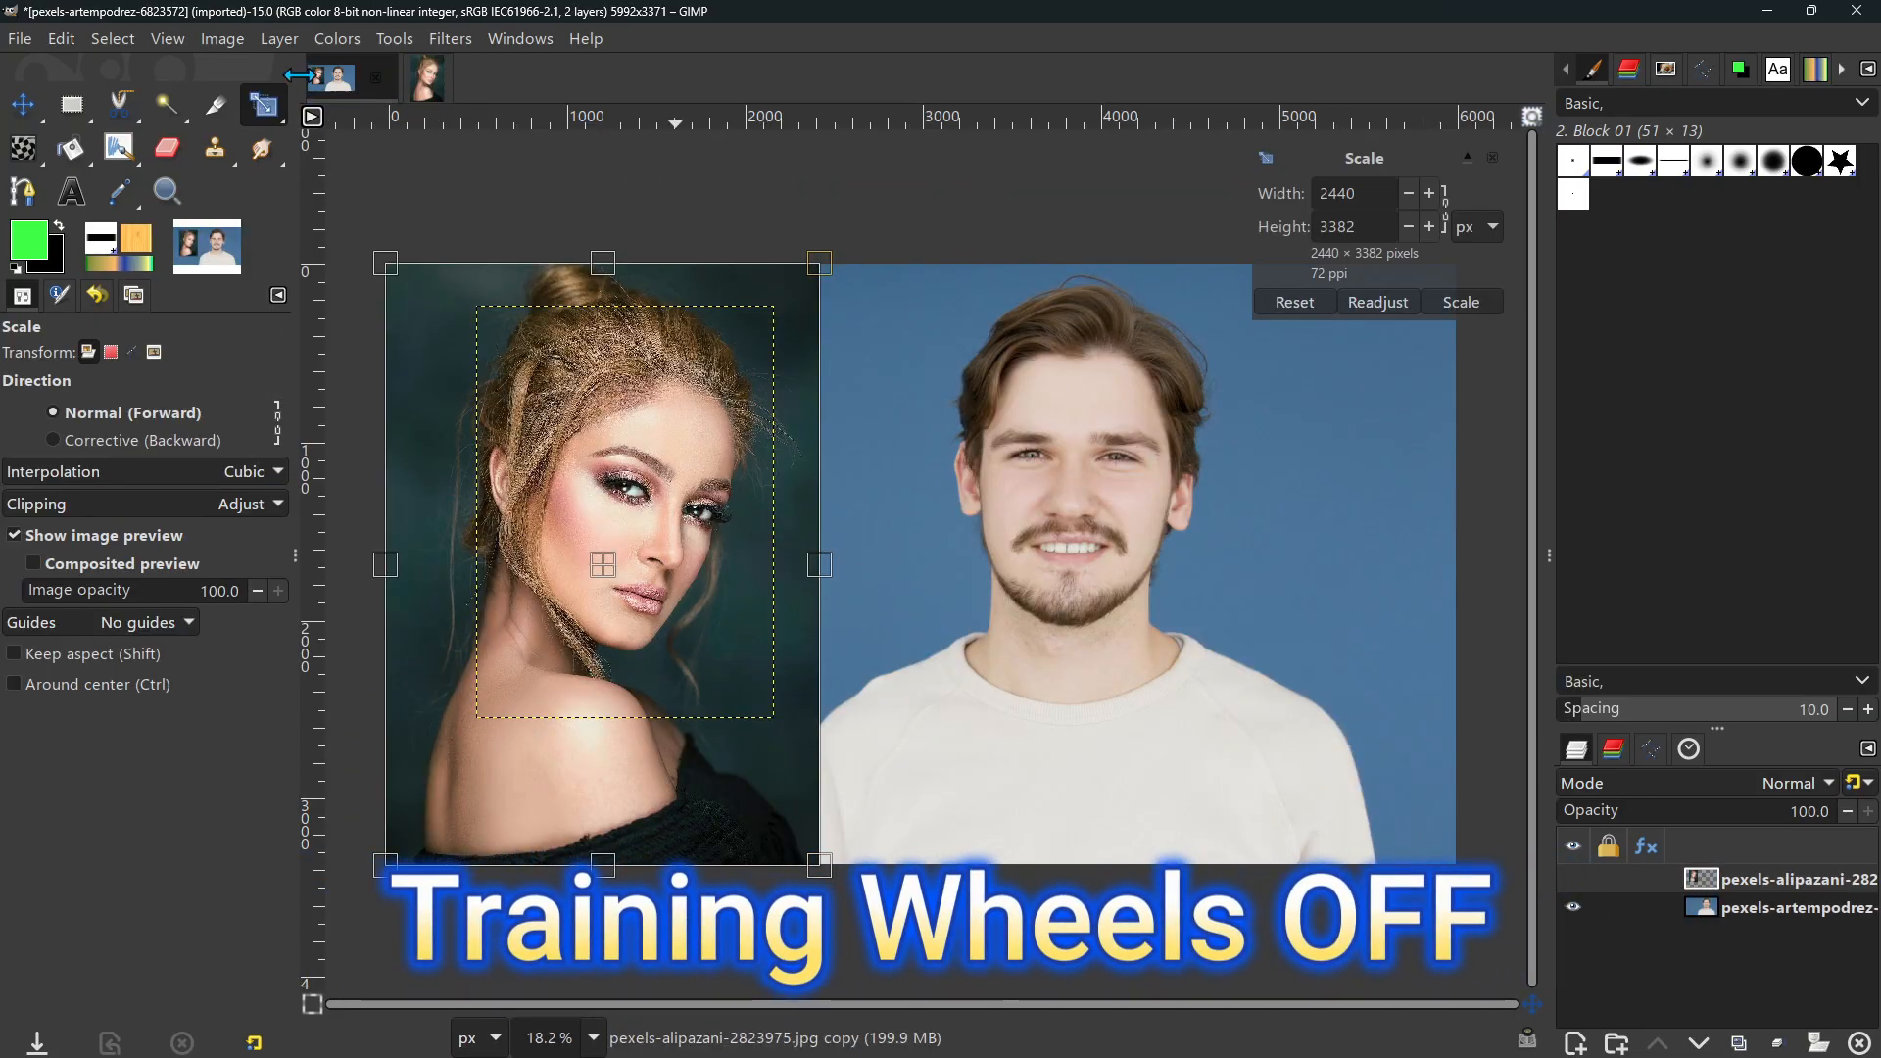
{"action": "left_click", "coordinate": [428, 81]}
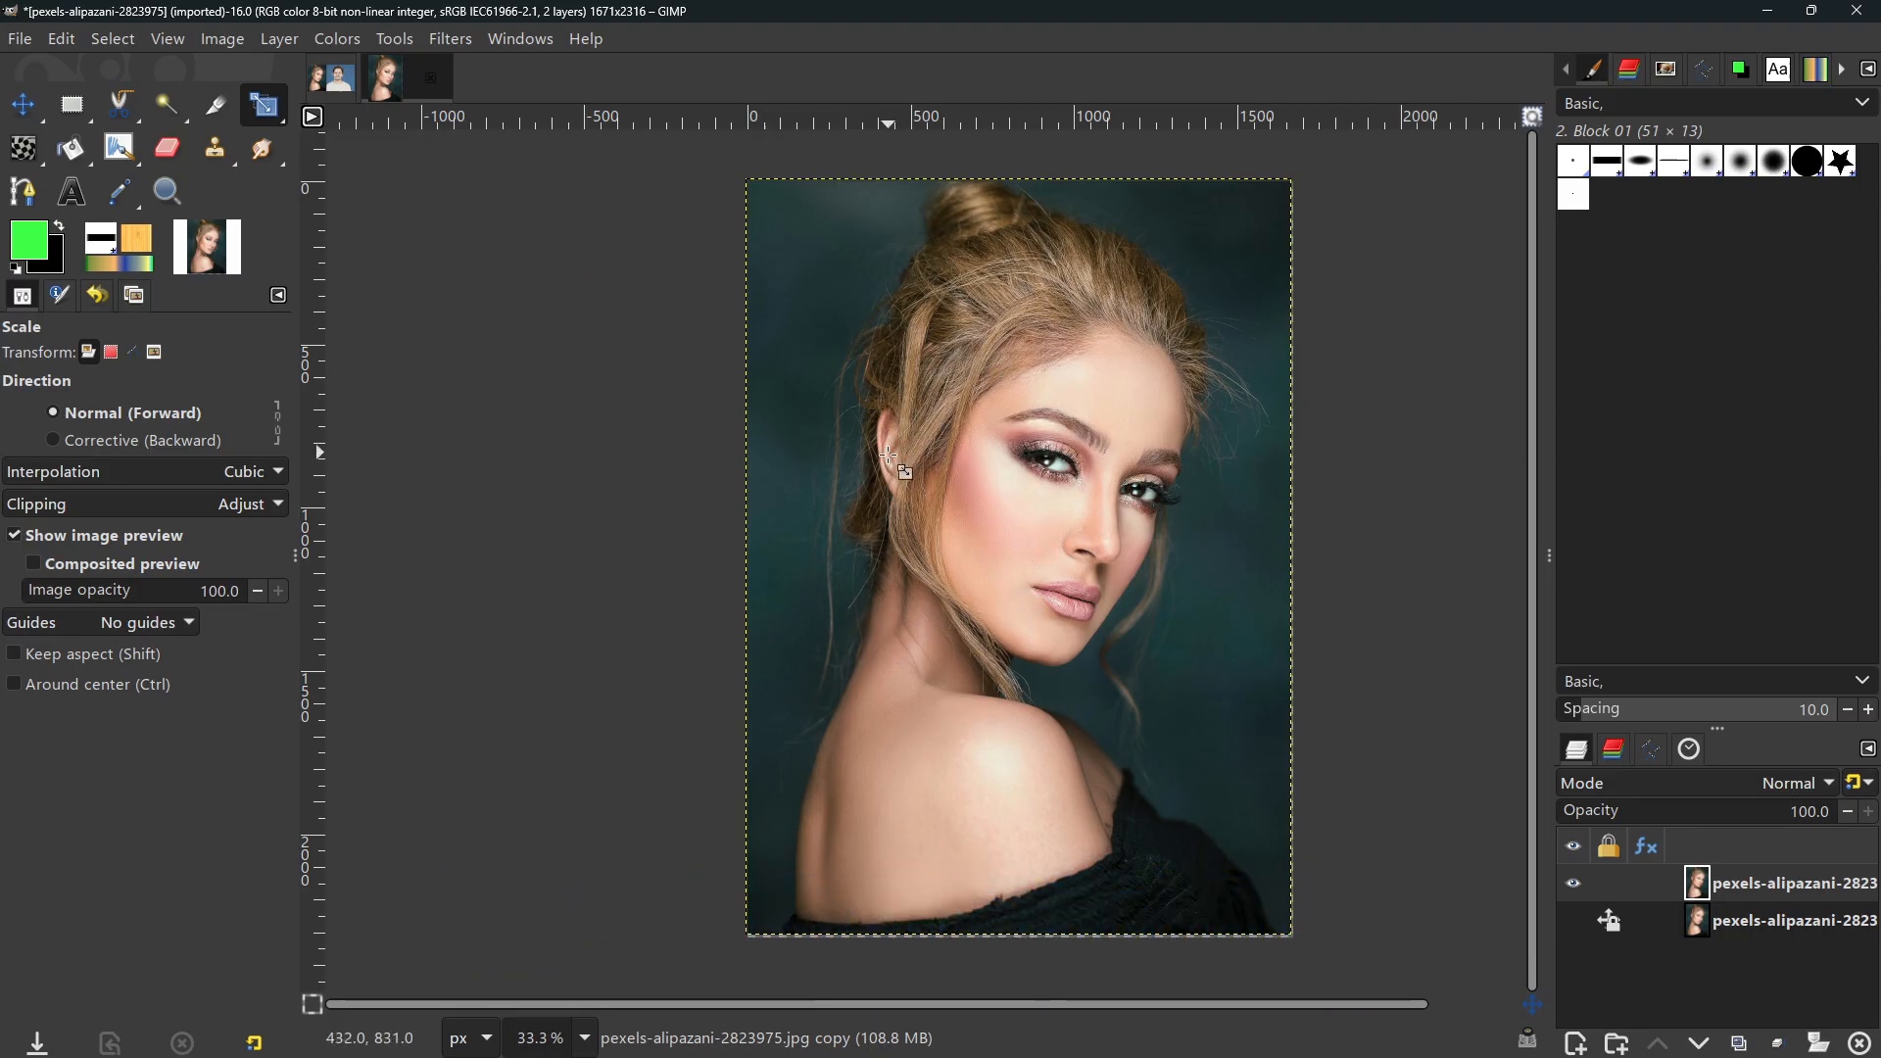
Step: Start a Scissors Select outline around the woman, tracing from her hair bun along the back of her head and neck
{"action": "key", "text": "i"}
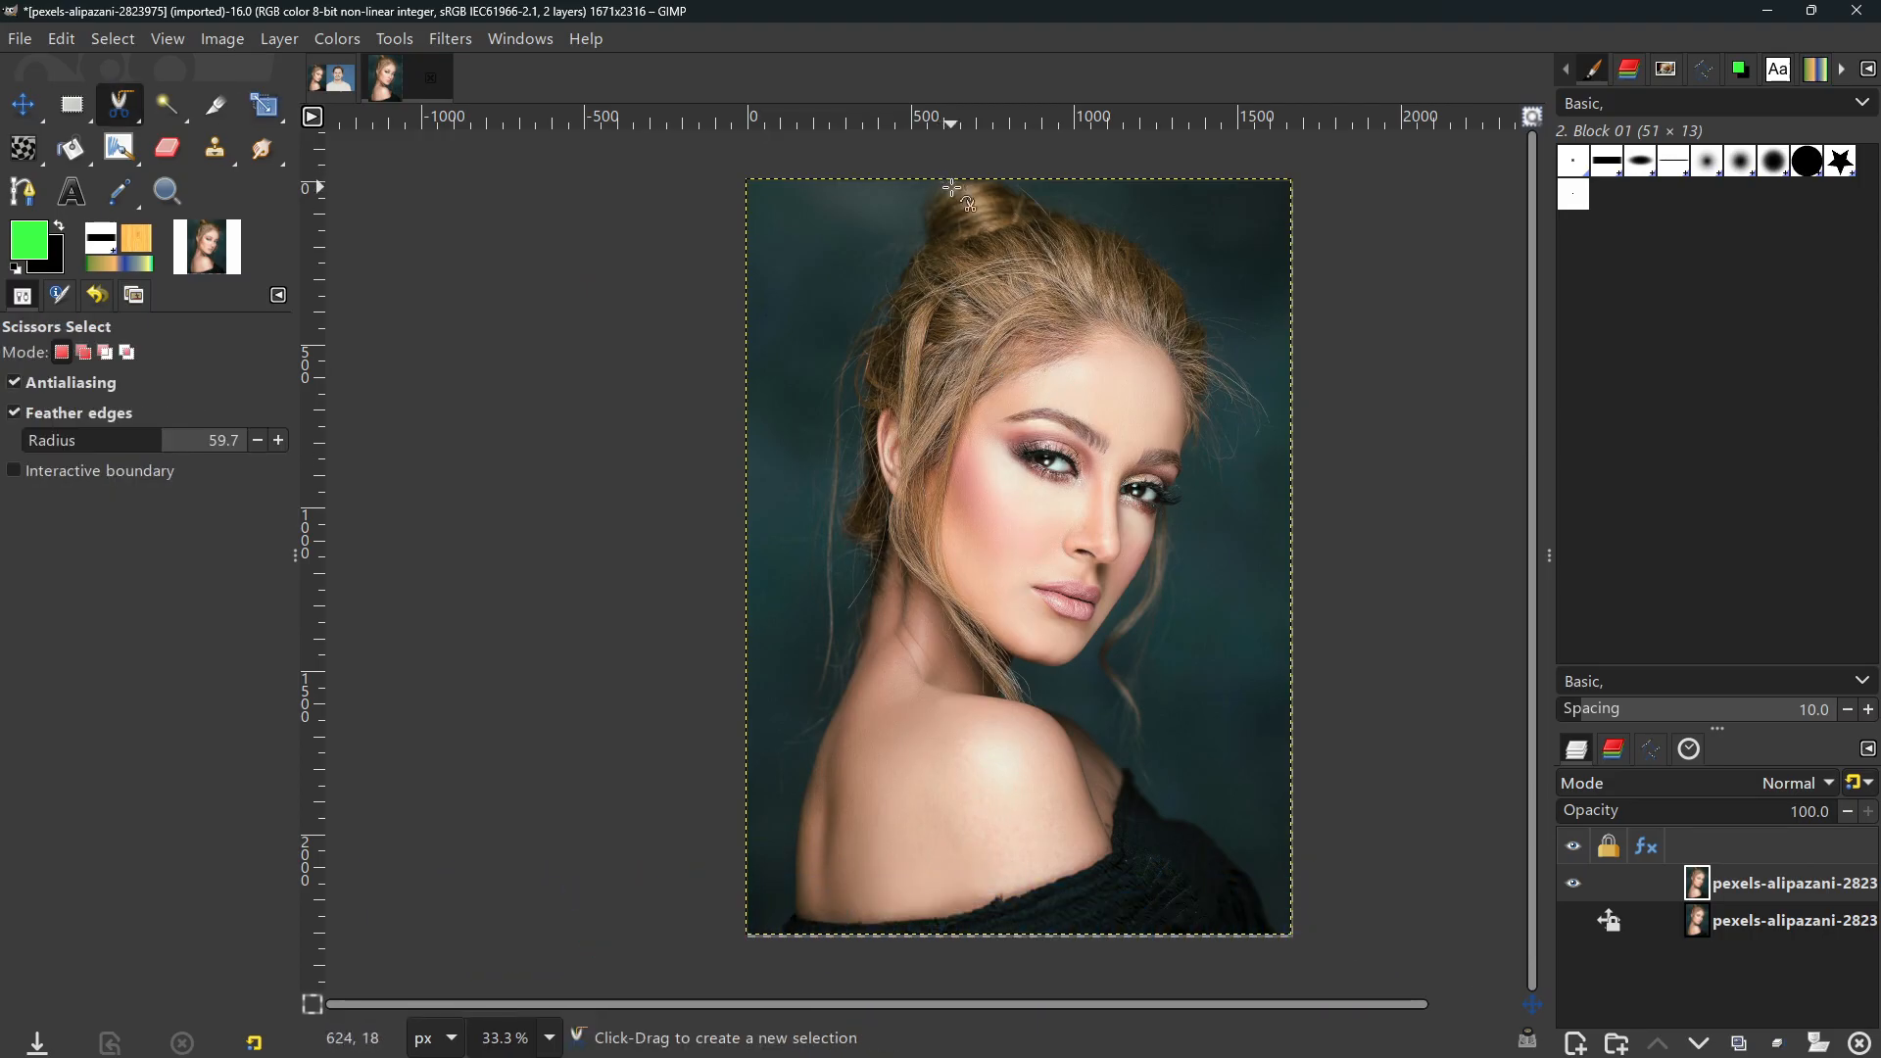
{"action": "key", "text": "ctrl+shift+j"}
{"action": "left_click", "coordinate": [849, 137]}
{"action": "left_click", "coordinate": [825, 170]}
{"action": "left_click", "coordinate": [819, 208]}
{"action": "left_click", "coordinate": [739, 517]}
{"action": "left_click", "coordinate": [762, 585]}
Step: Continue the outline from the image's lower edge up along her black garment and front shoulder to her chin
{"action": "left_click", "coordinate": [1206, 987]}
{"action": "left_click", "coordinate": [1184, 950]}
{"action": "left_click", "coordinate": [1168, 922]}
{"action": "left_click", "coordinate": [1062, 843]}
{"action": "left_click", "coordinate": [977, 747]}
{"action": "left_click", "coordinate": [909, 669]}
{"action": "left_click", "coordinate": [969, 677]}
Step: Trace her face and hair back to the bun, close the outline at its starting point and convert it to a selection
{"action": "left_click", "coordinate": [1056, 570], "text": "shift"}
{"action": "left_click", "coordinate": [1081, 499], "text": "shift"}
{"action": "left_click", "coordinate": [1109, 417], "text": "shift"}
{"action": "left_click", "coordinate": [1112, 406], "text": "shift"}
{"action": "left_click", "coordinate": [1126, 336], "text": "shift"}
{"action": "left_click", "coordinate": [1111, 281], "text": "shift"}
{"action": "left_click", "coordinate": [1079, 231], "text": "shift"}
{"action": "left_click", "coordinate": [1030, 187], "text": "shift"}
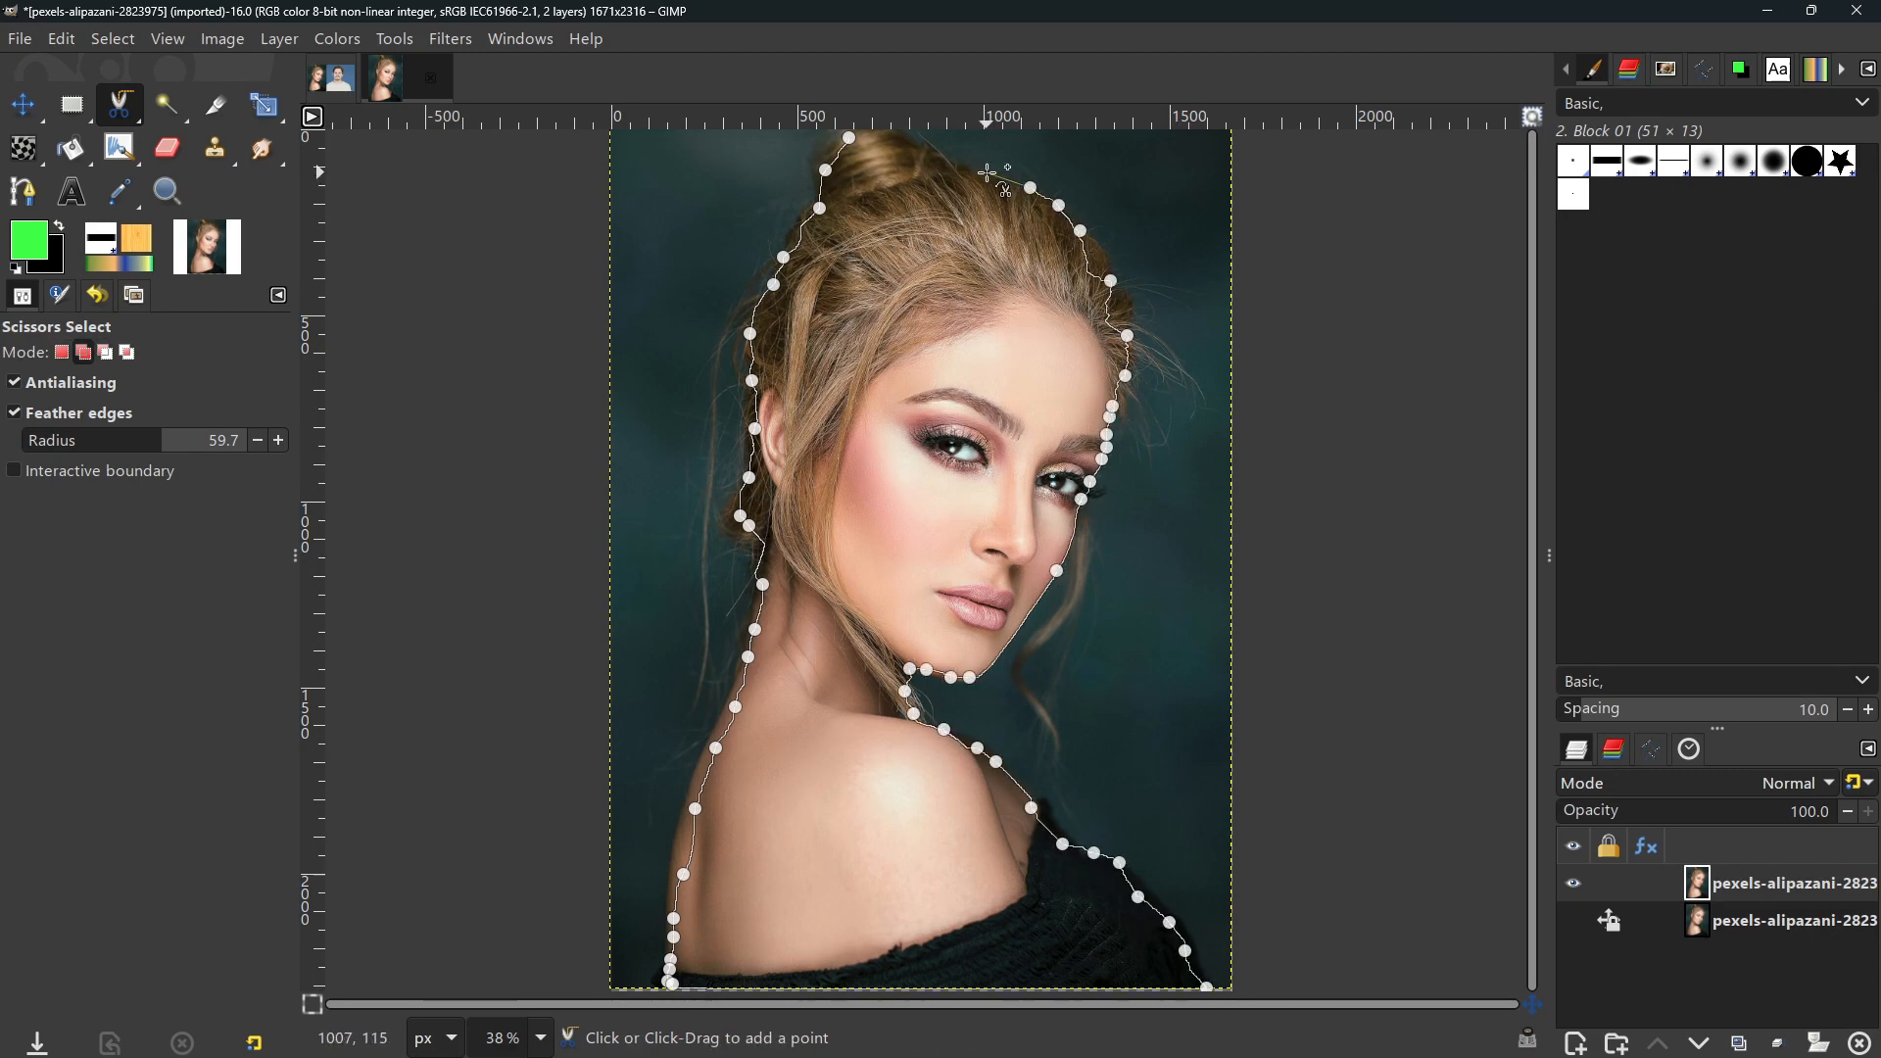
{"action": "left_click", "coordinate": [940, 167], "text": "shift"}
{"action": "left_click", "coordinate": [884, 131], "text": "shift"}
{"action": "scroll", "coordinate": [965, 152], "scroll_direction": "up", "scroll_amount": 5}
{"action": "left_click", "coordinate": [686, 340]}
{"action": "left_click", "coordinate": [926, 512]}
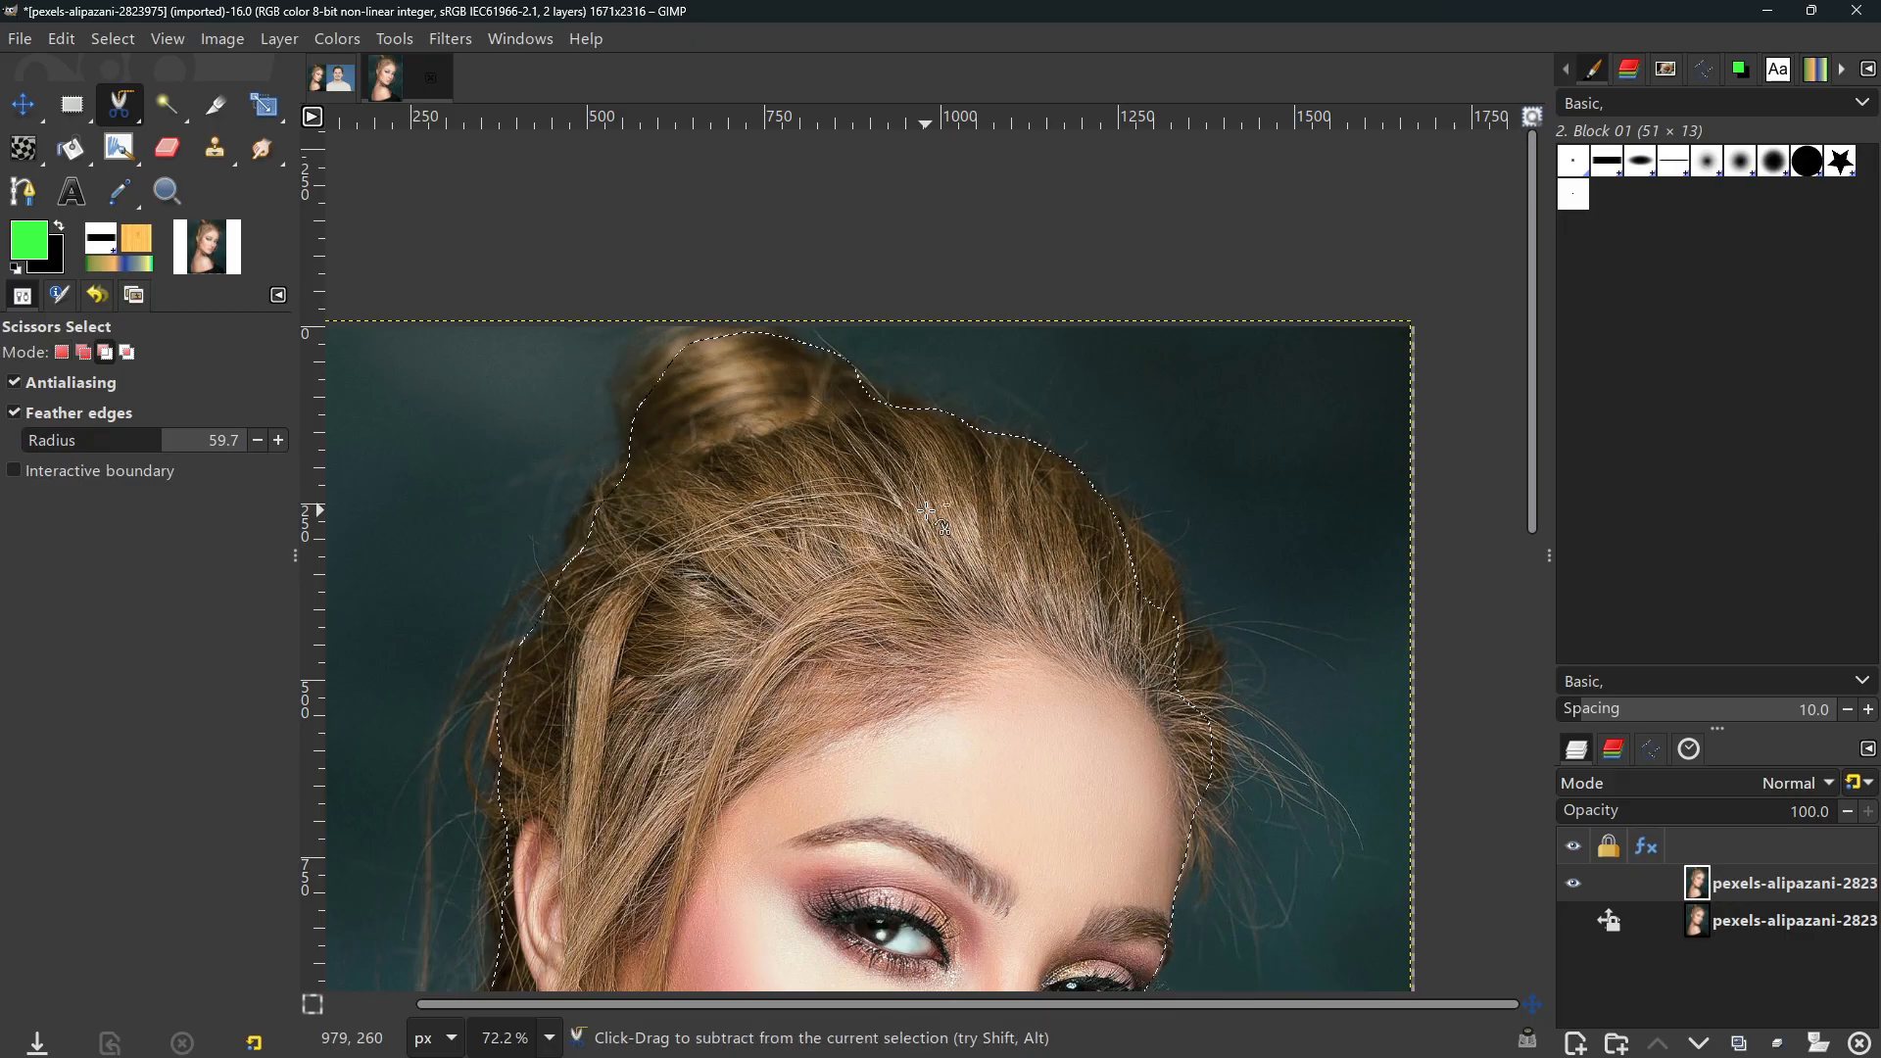
Step: Add an alpha channel to the portrait's upper layer and delete the background around the woman using the inverted selection
{"action": "scroll", "coordinate": [927, 511], "scroll_direction": "down", "scroll_amount": 5}
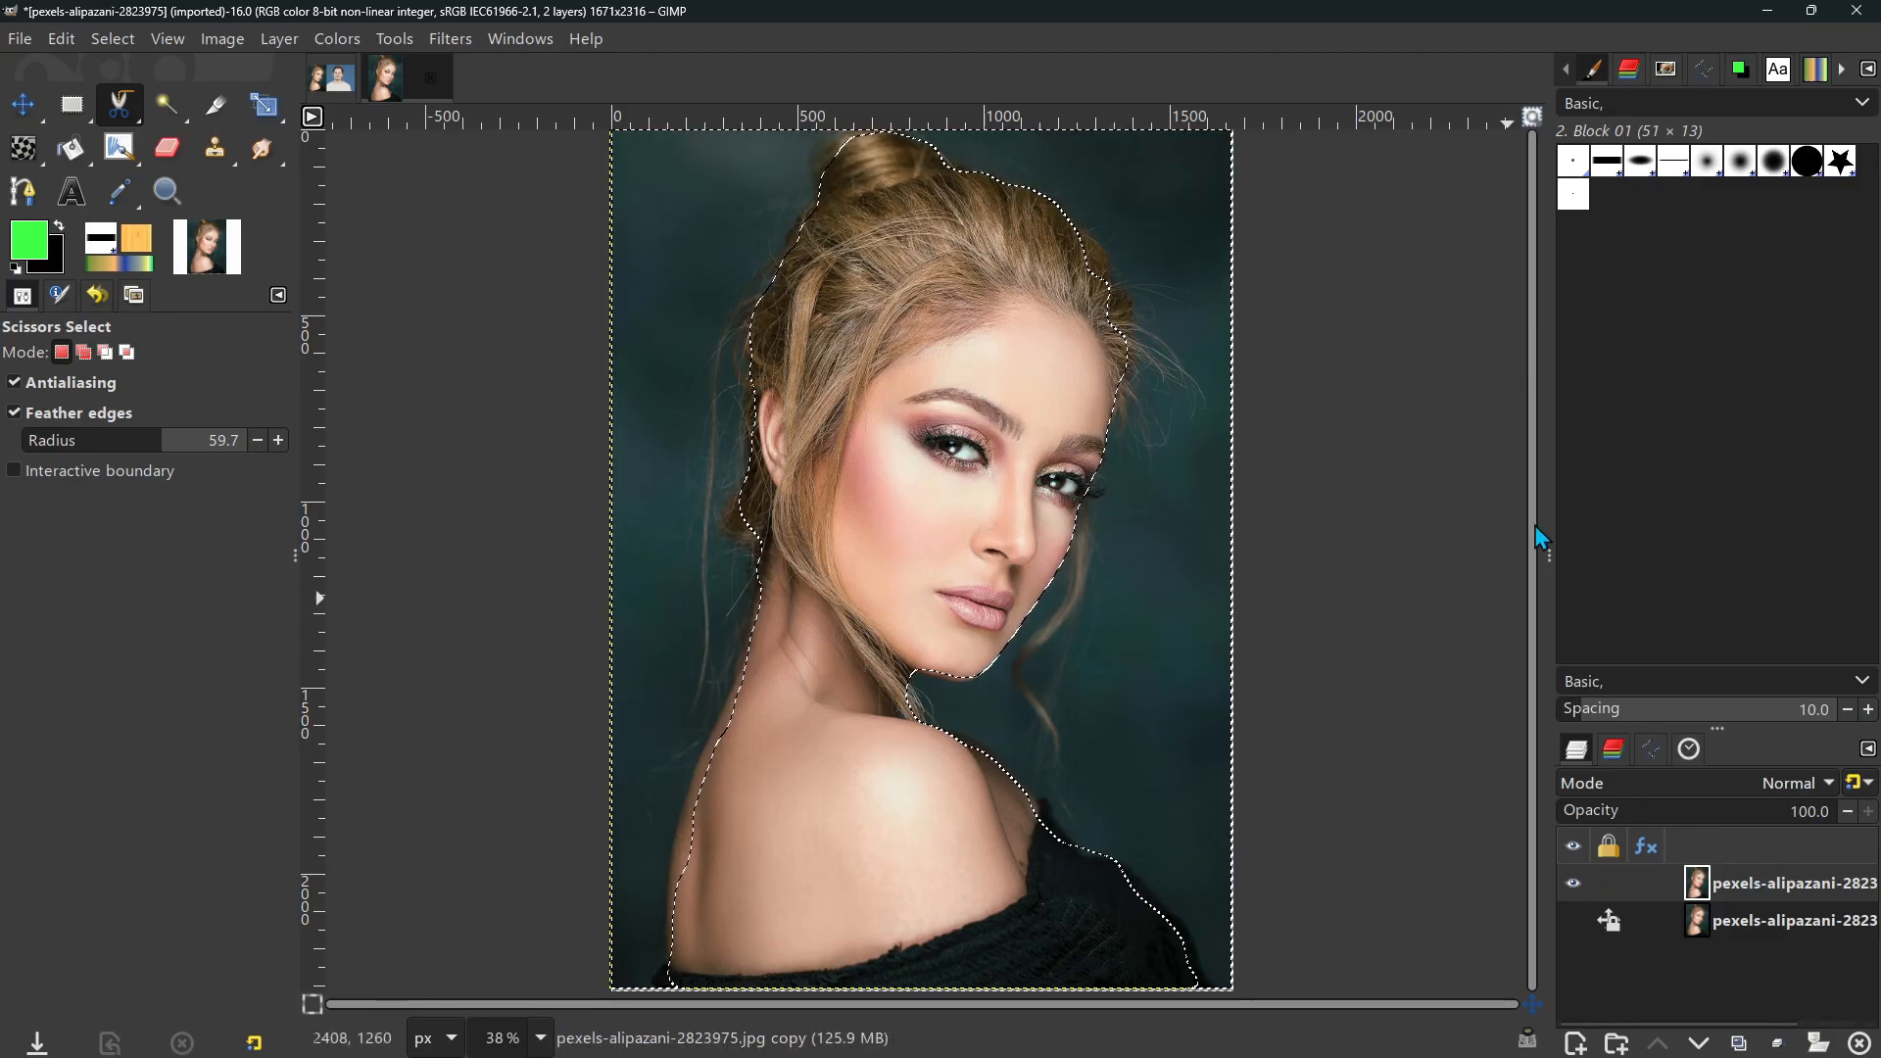
{"action": "right_click", "coordinate": [1743, 895]}
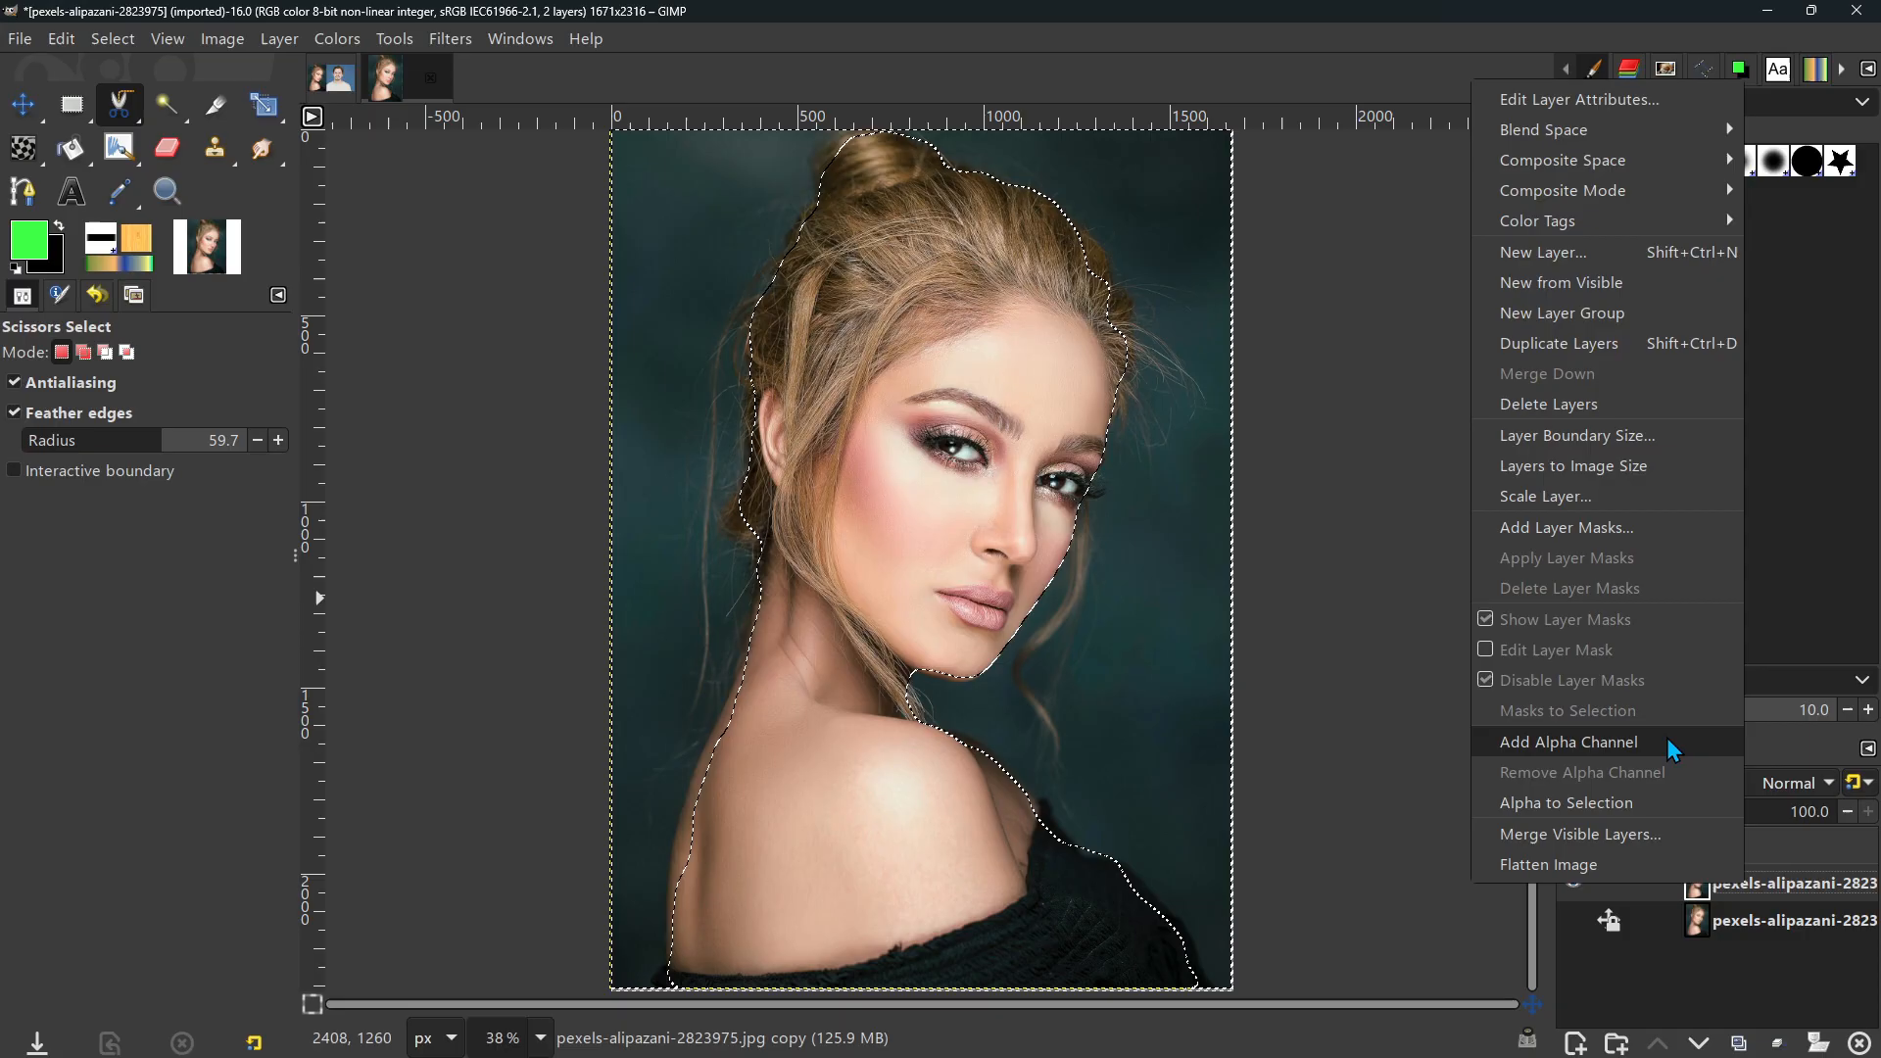
{"action": "left_click", "coordinate": [1670, 744]}
{"action": "key", "text": "ctrl"}
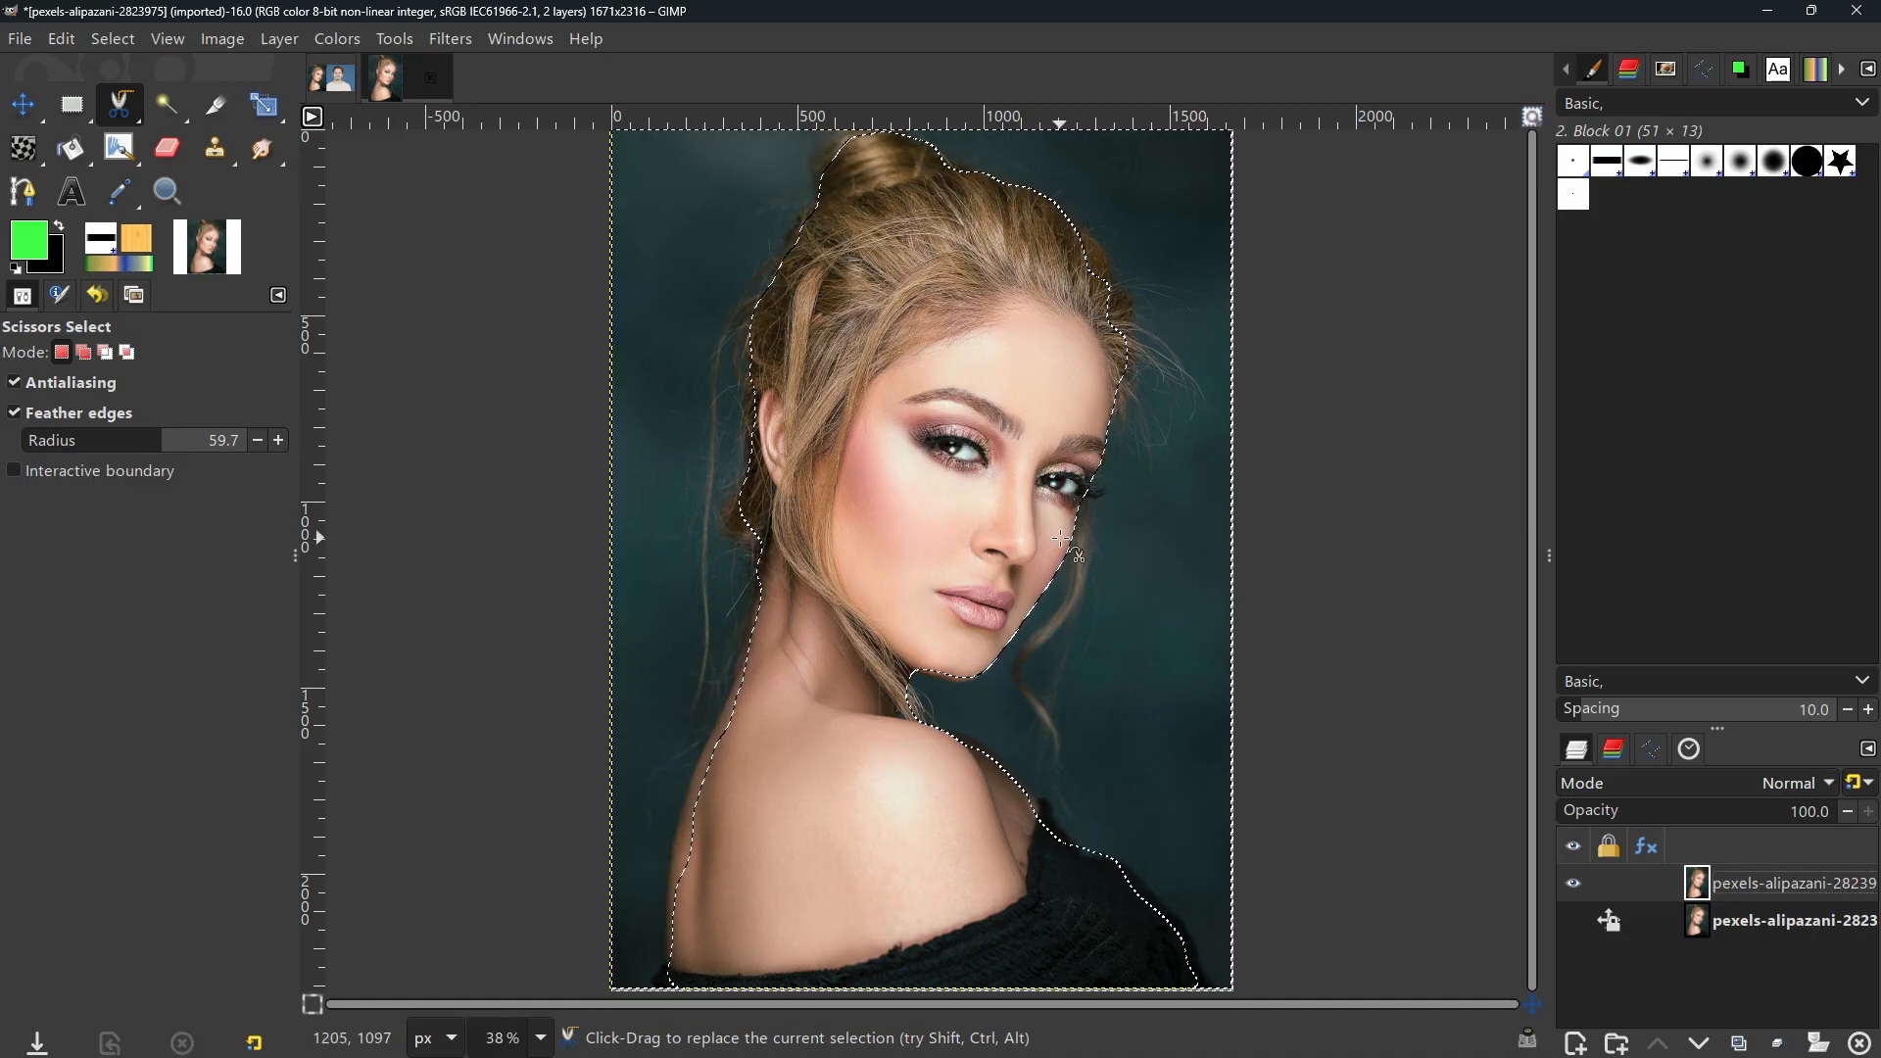
{"action": "key", "text": "Delete"}
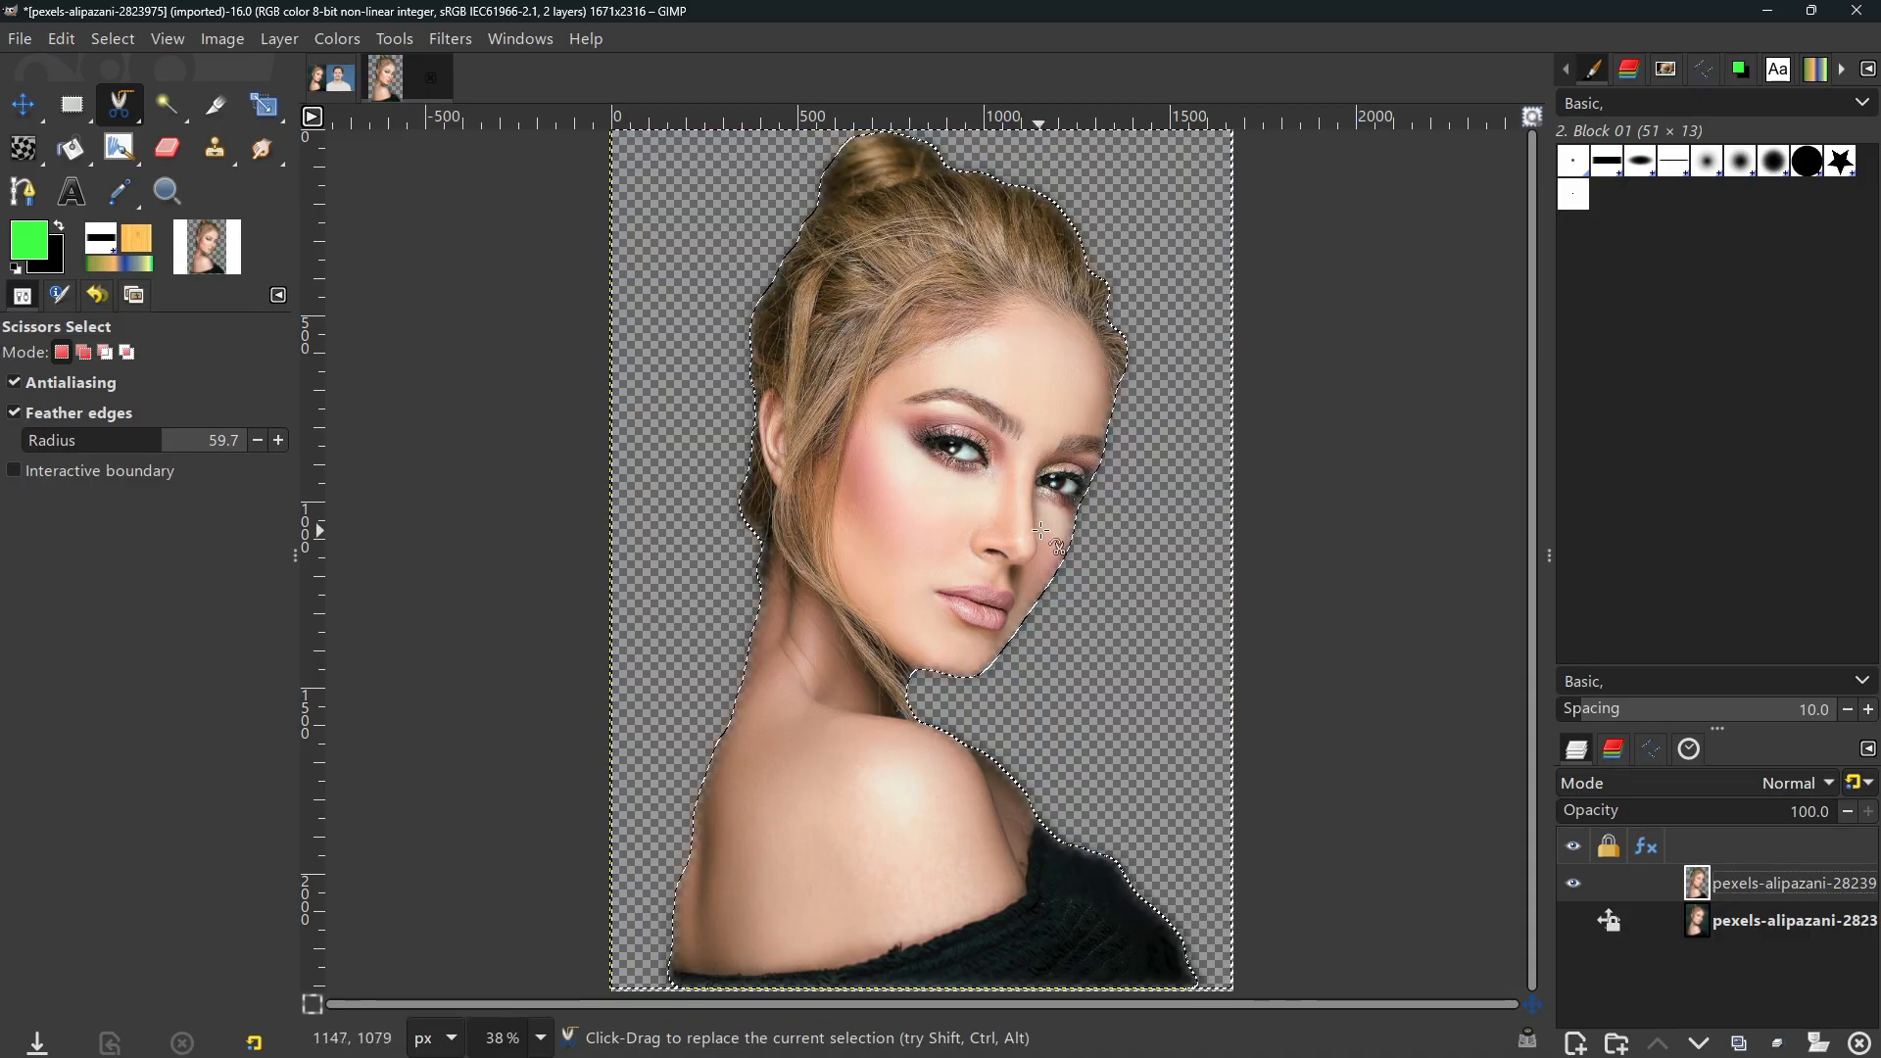
Step: Copy the cut-out woman into the man's photo and place her on the empty blue area beside him
{"action": "key", "text": "m"}
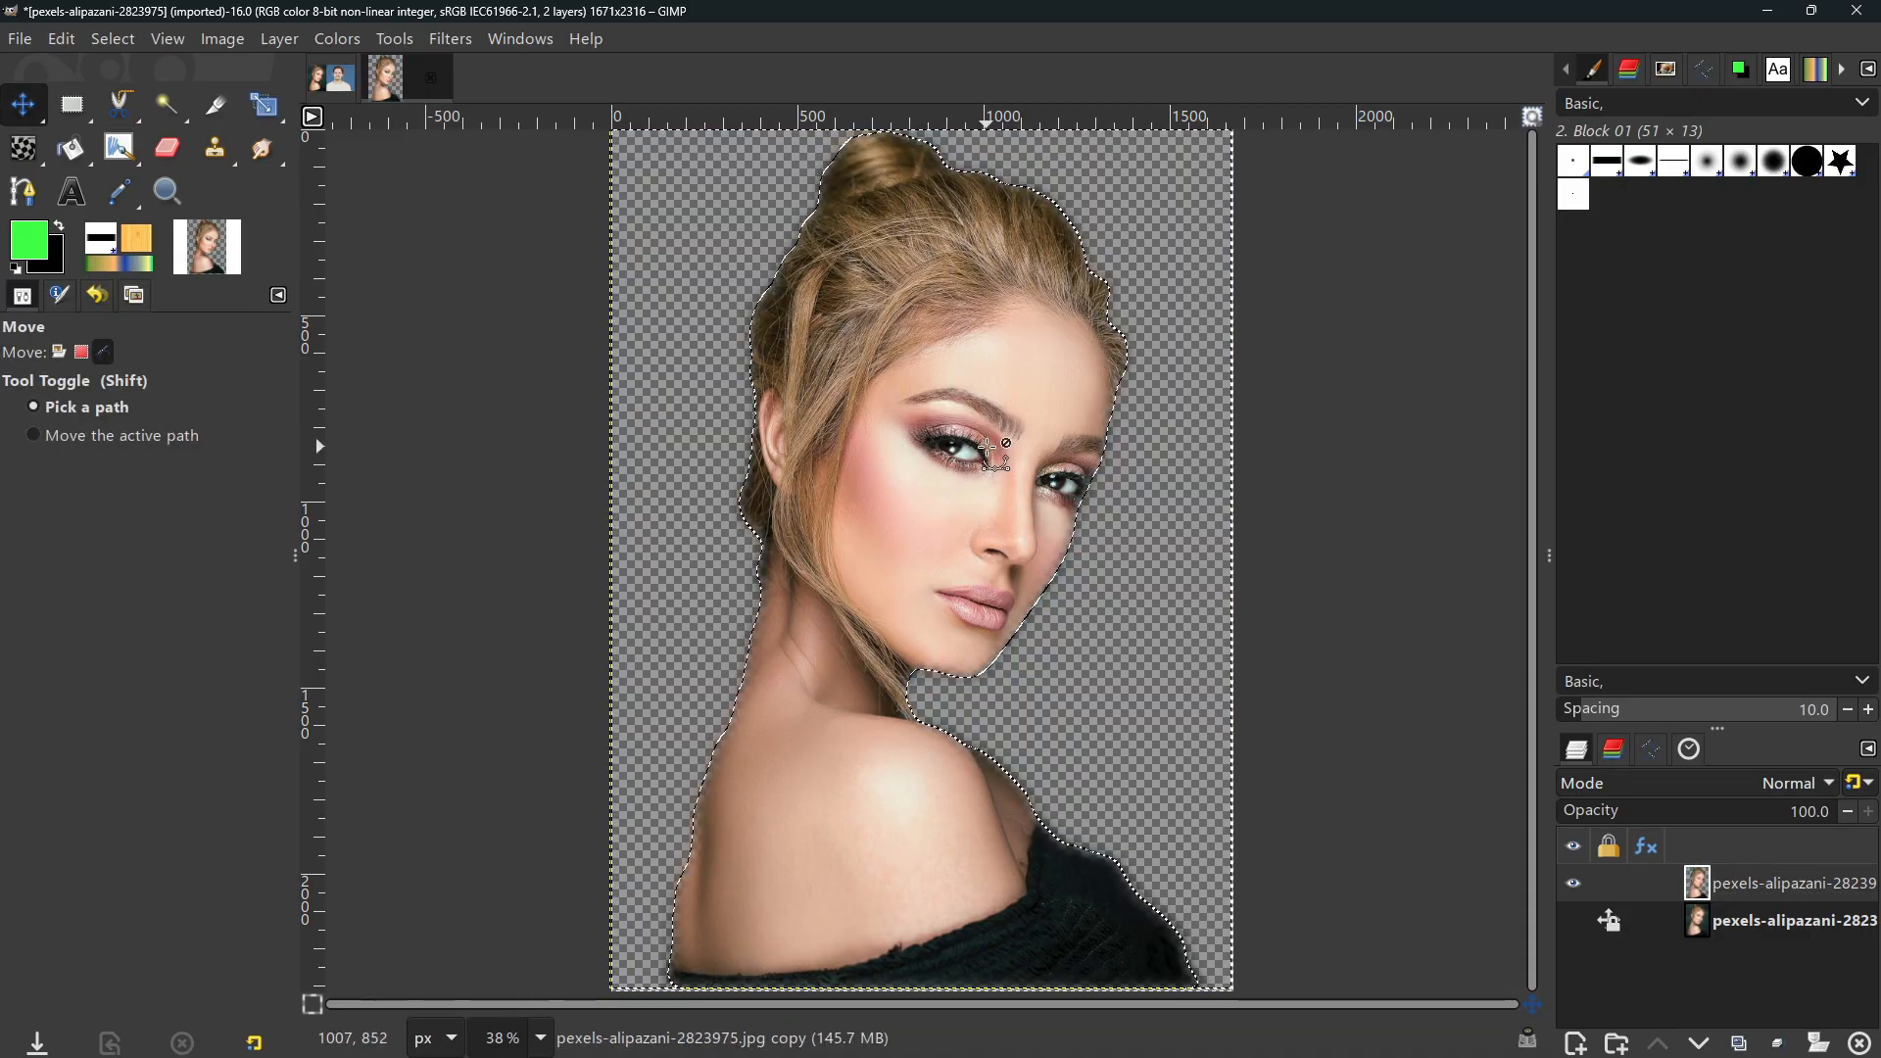
{"action": "key", "text": "ctrl+c"}
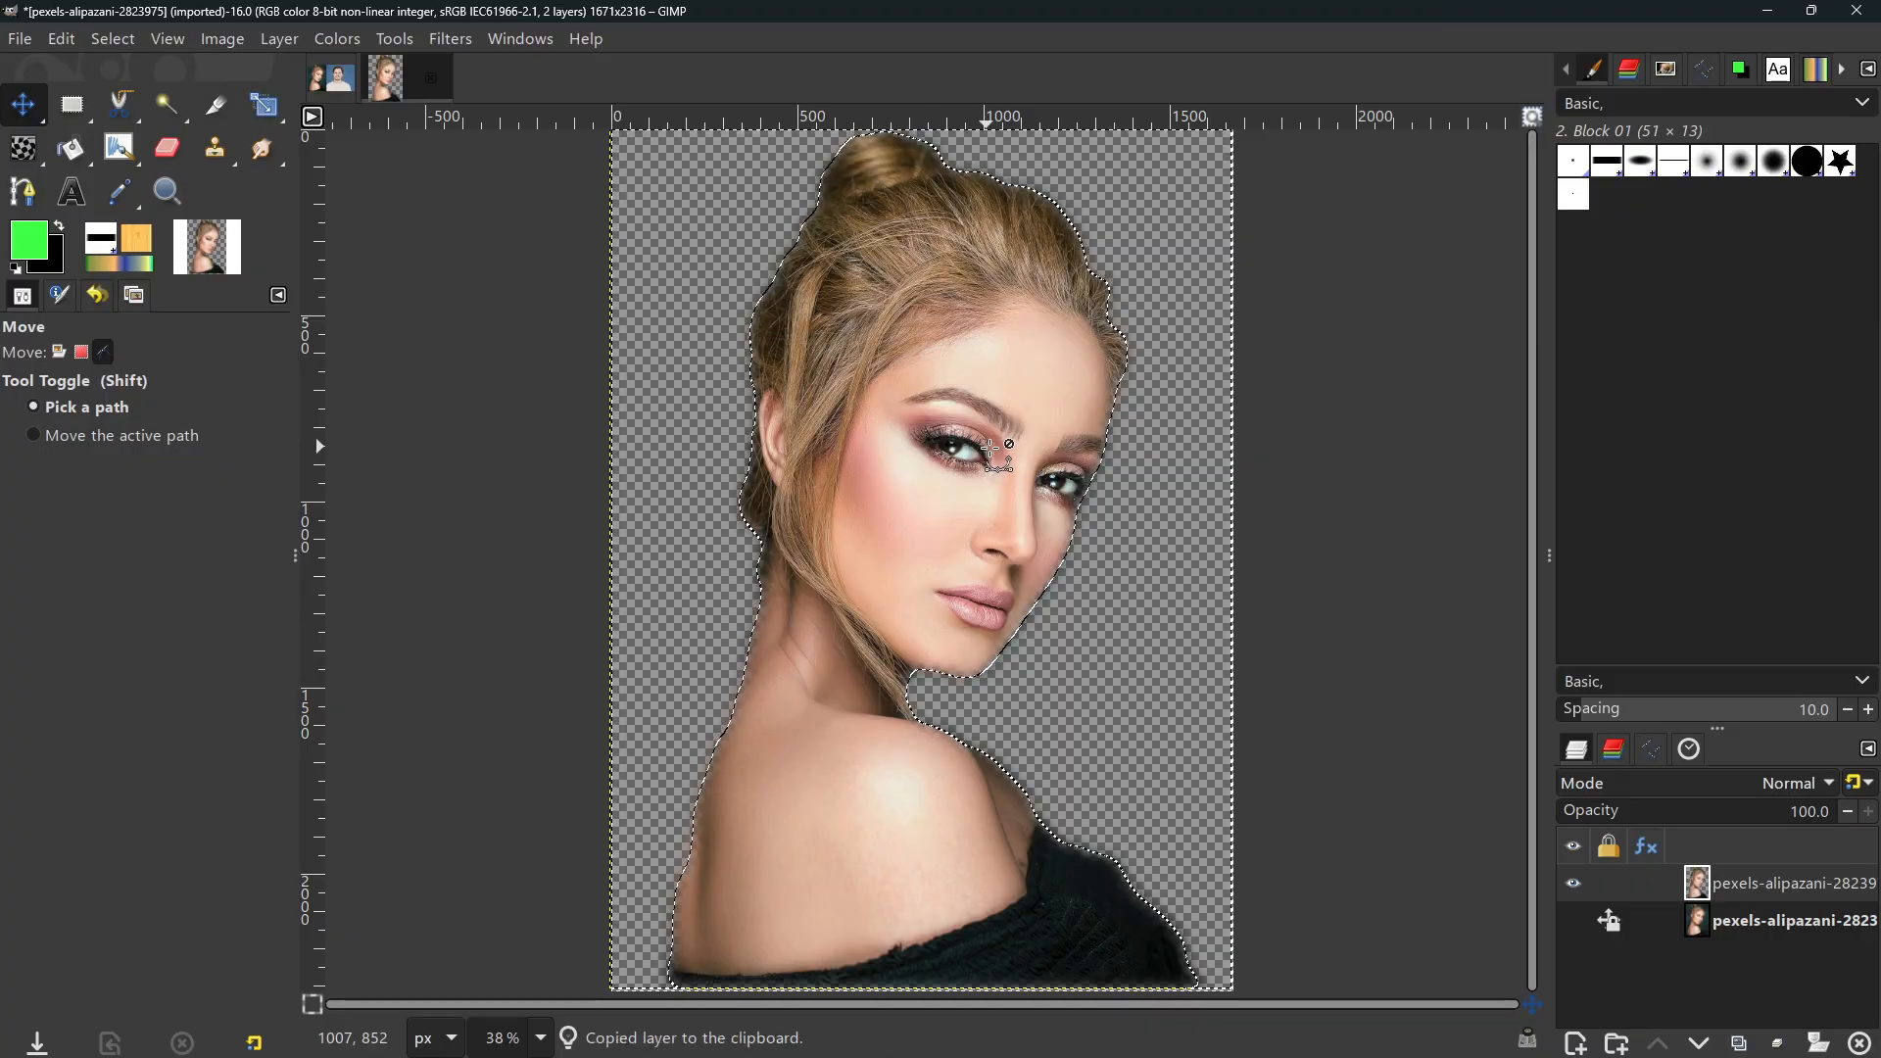
{"action": "left_click", "coordinate": [333, 76]}
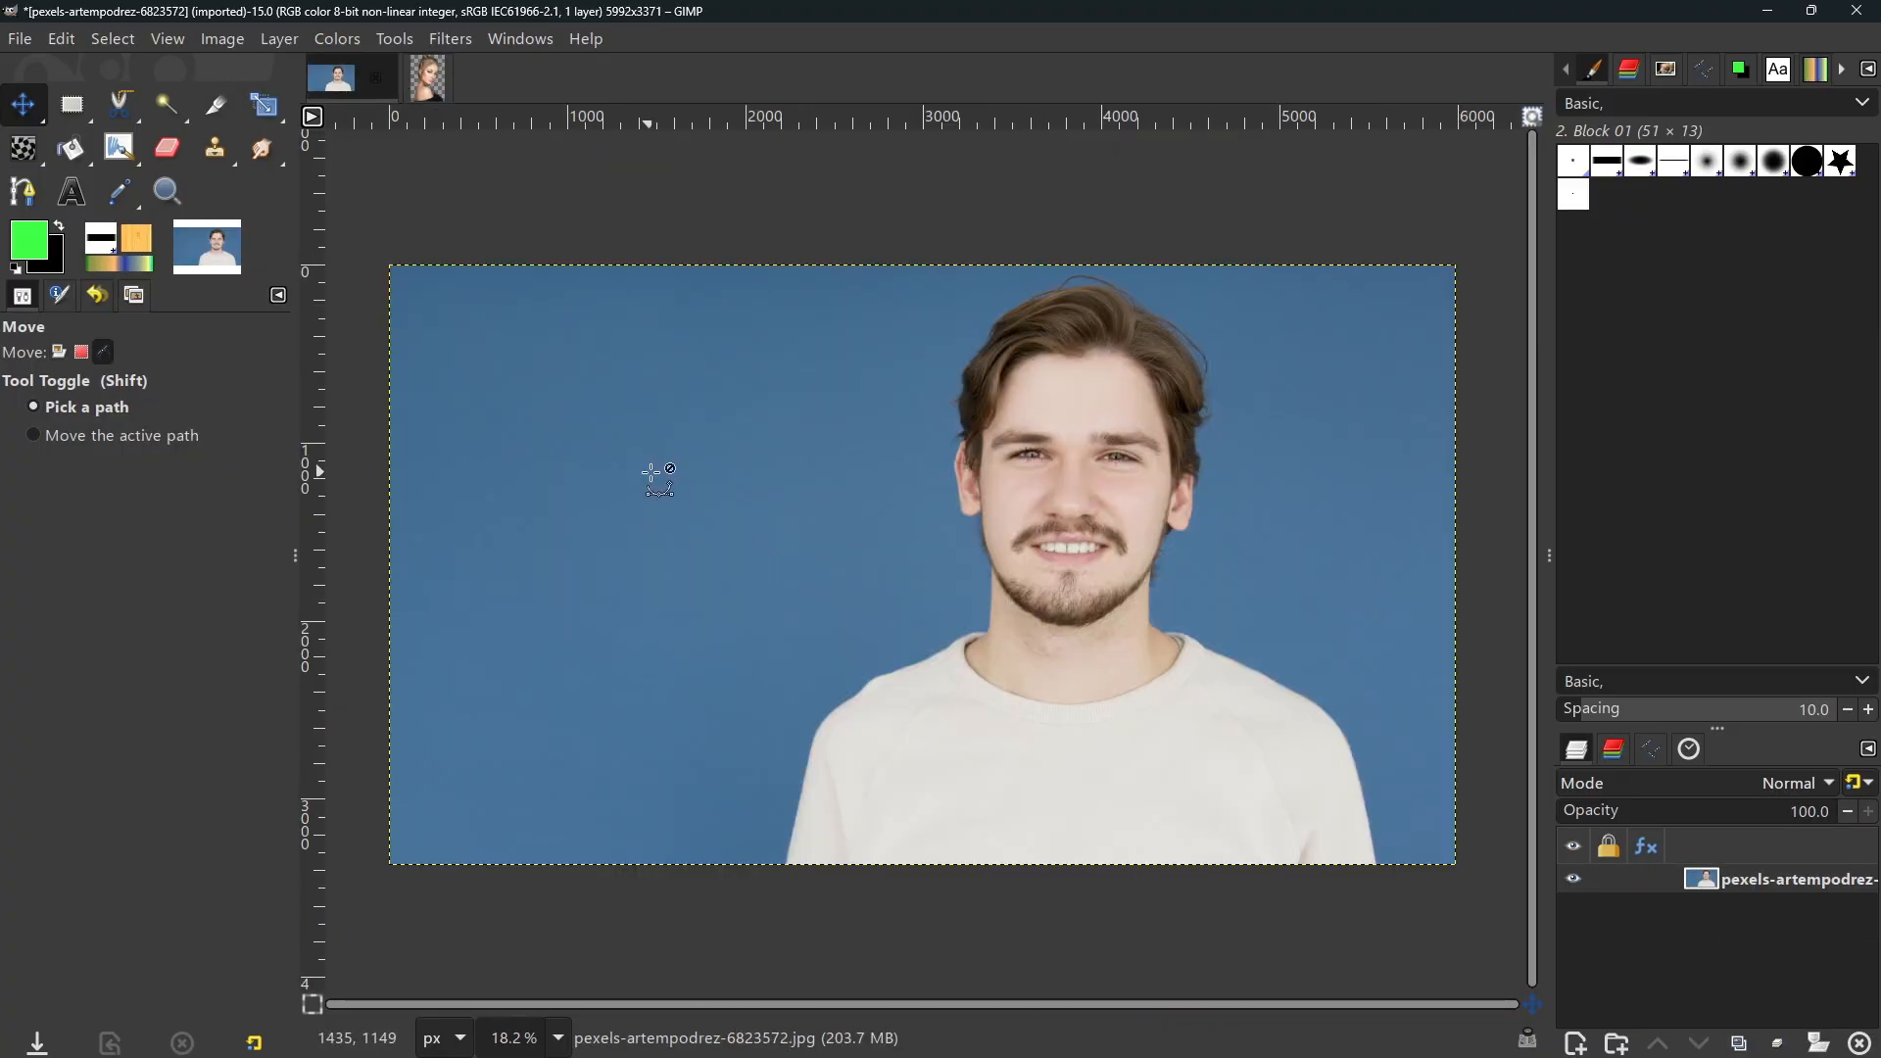
{"action": "key", "text": "ctrl+v"}
{"action": "left_click_drag", "start_coordinate": [917, 540], "coordinate": [617, 481]}
{"action": "key", "text": "shift"}
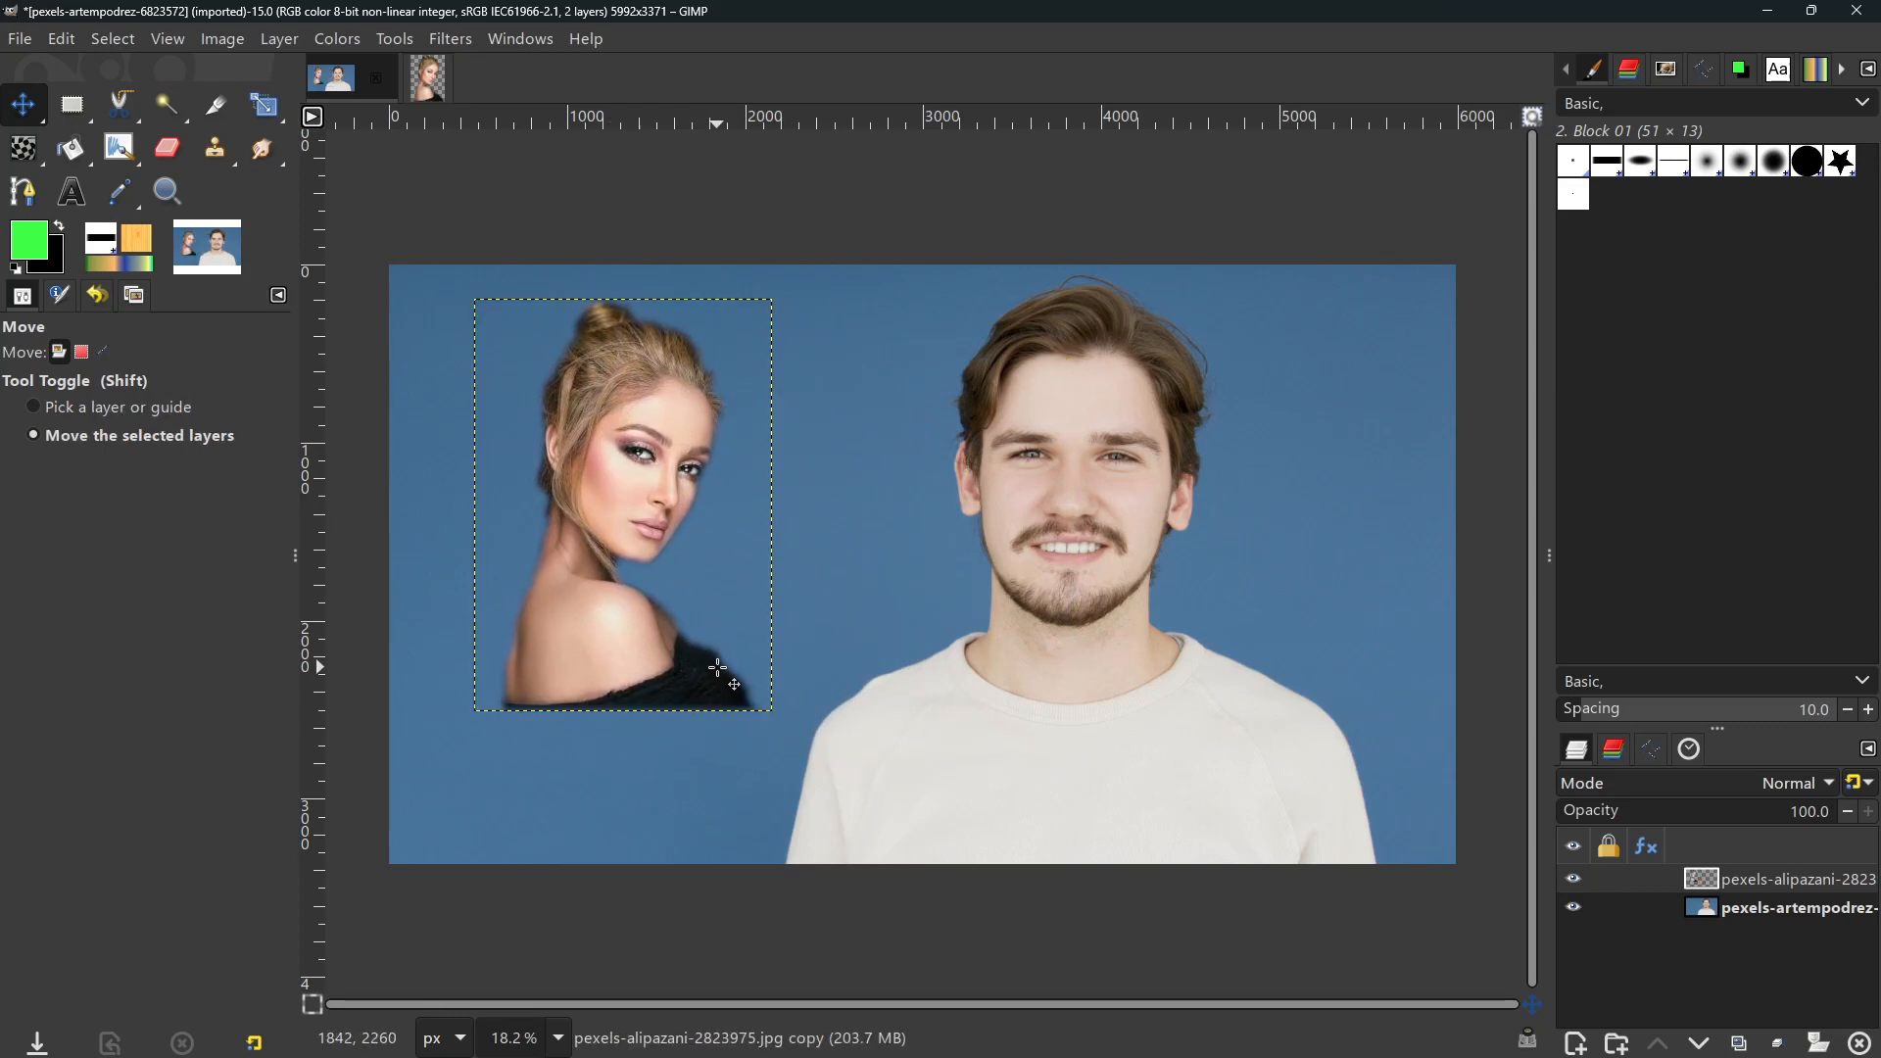
Step: Scale the pasted woman proportionally to 2550 × 3534 px so she reaches the lower edge of the photo
{"action": "key", "text": "shift+s"}
{"action": "left_click", "coordinate": [715, 666]}
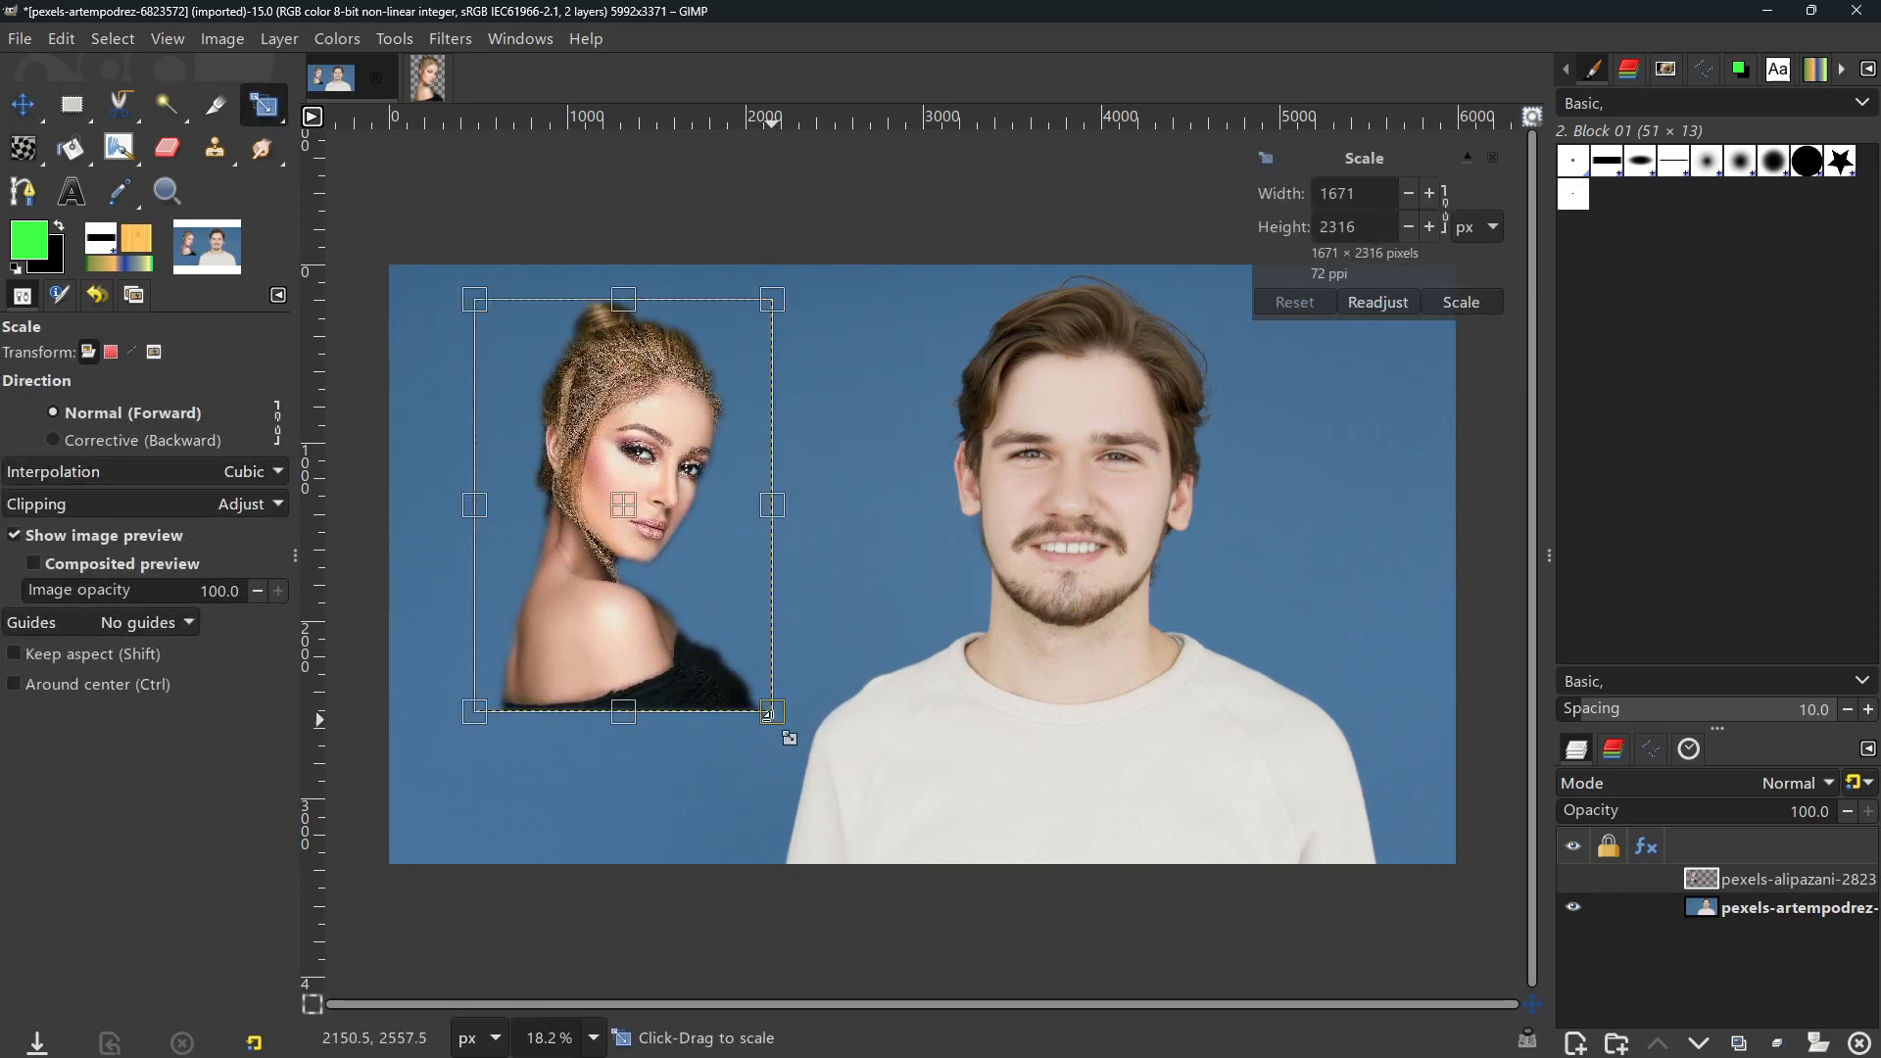
{"action": "key", "text": "ctrl"}
{"action": "key", "text": "shift"}
{"action": "left_click_drag", "start_coordinate": [769, 710], "coordinate": [427, 874]}
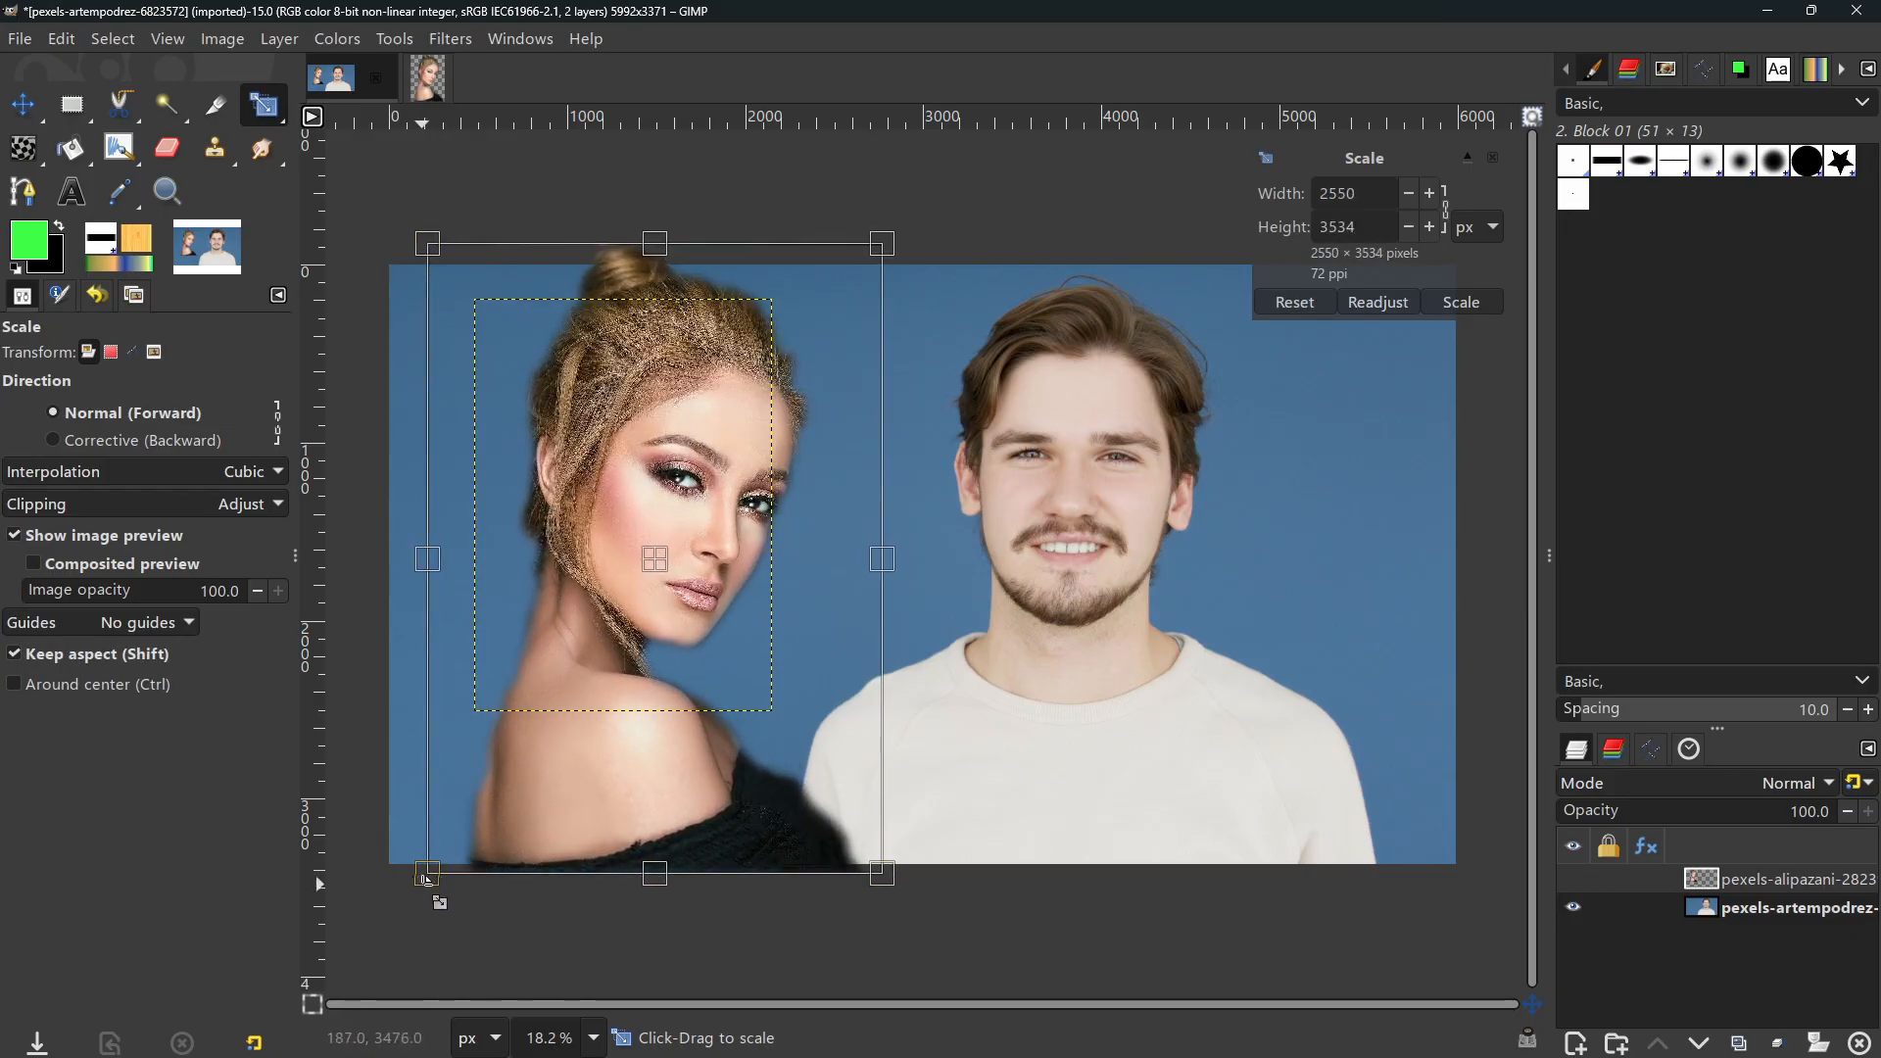
{"action": "key", "text": "m"}
{"action": "left_click", "coordinate": [1414, 739]}
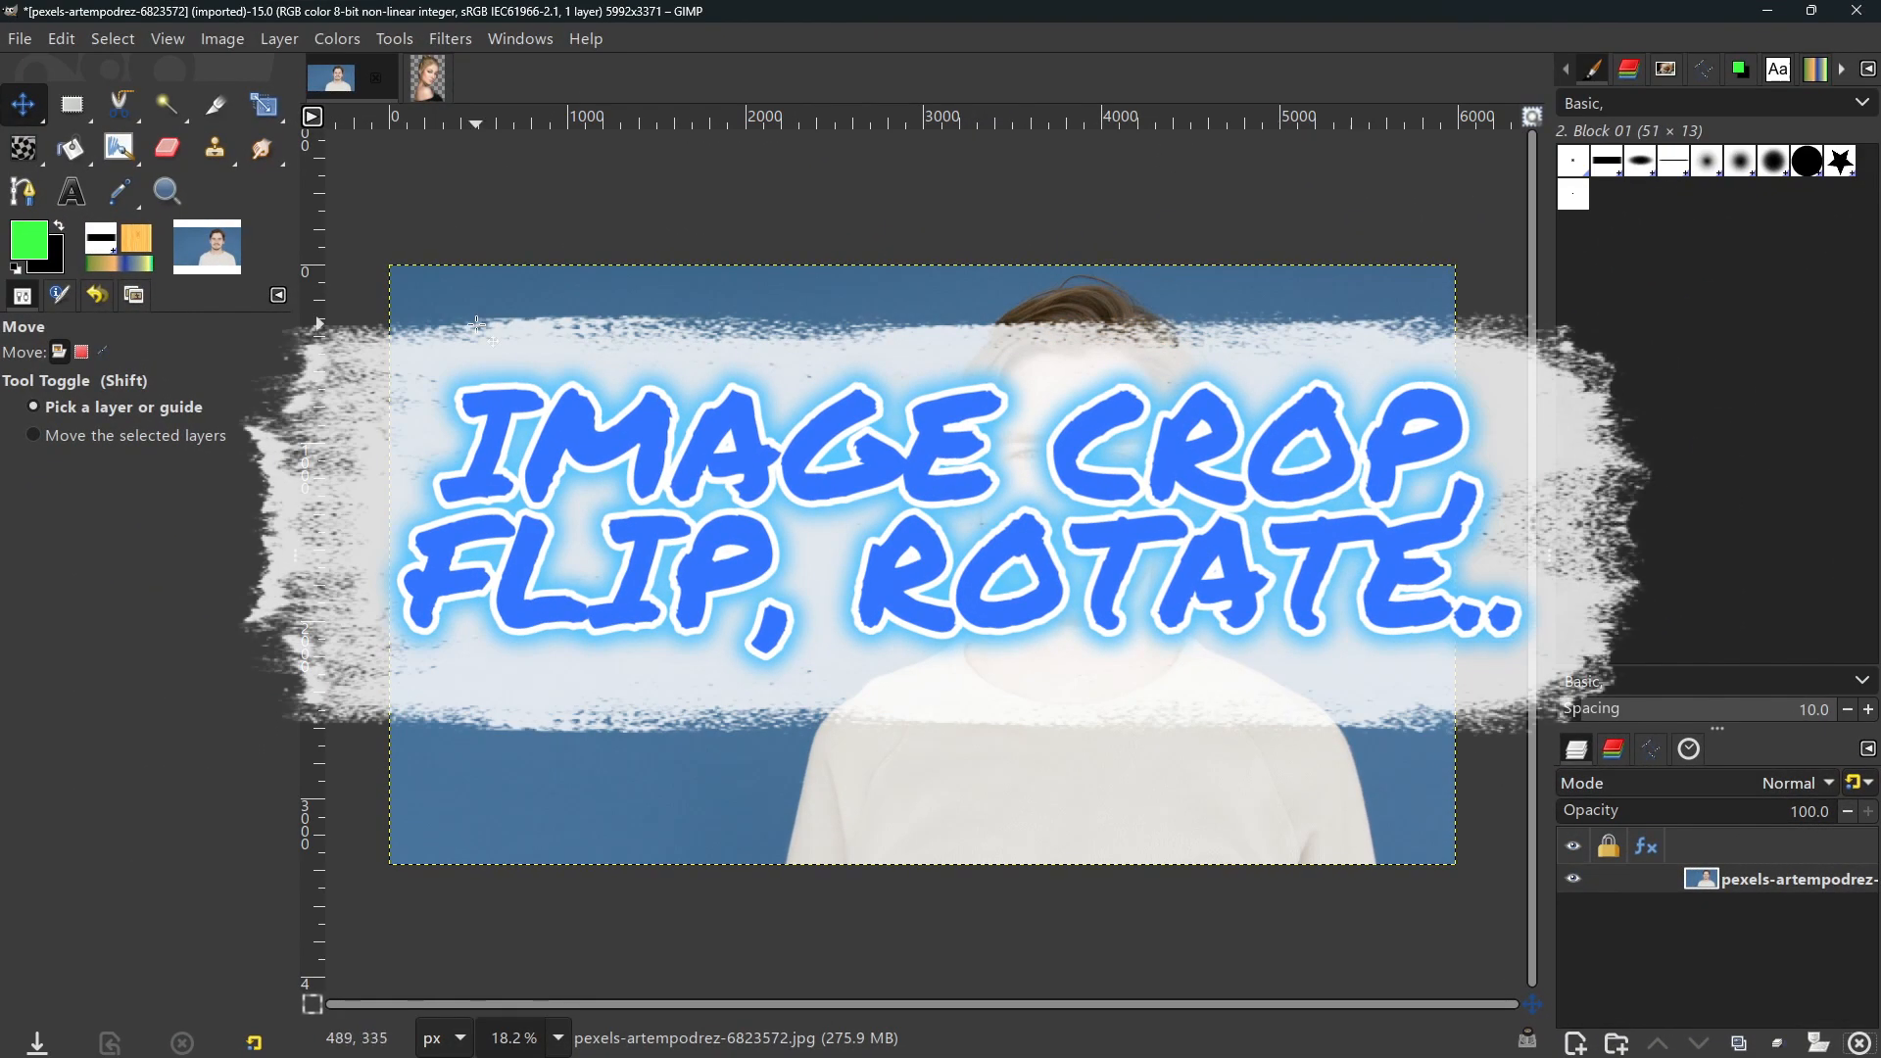
Step: Crop the photo around the man to 3757 × 3355 px, removing most of the empty blue area beside him
{"action": "key", "text": "shift+c"}
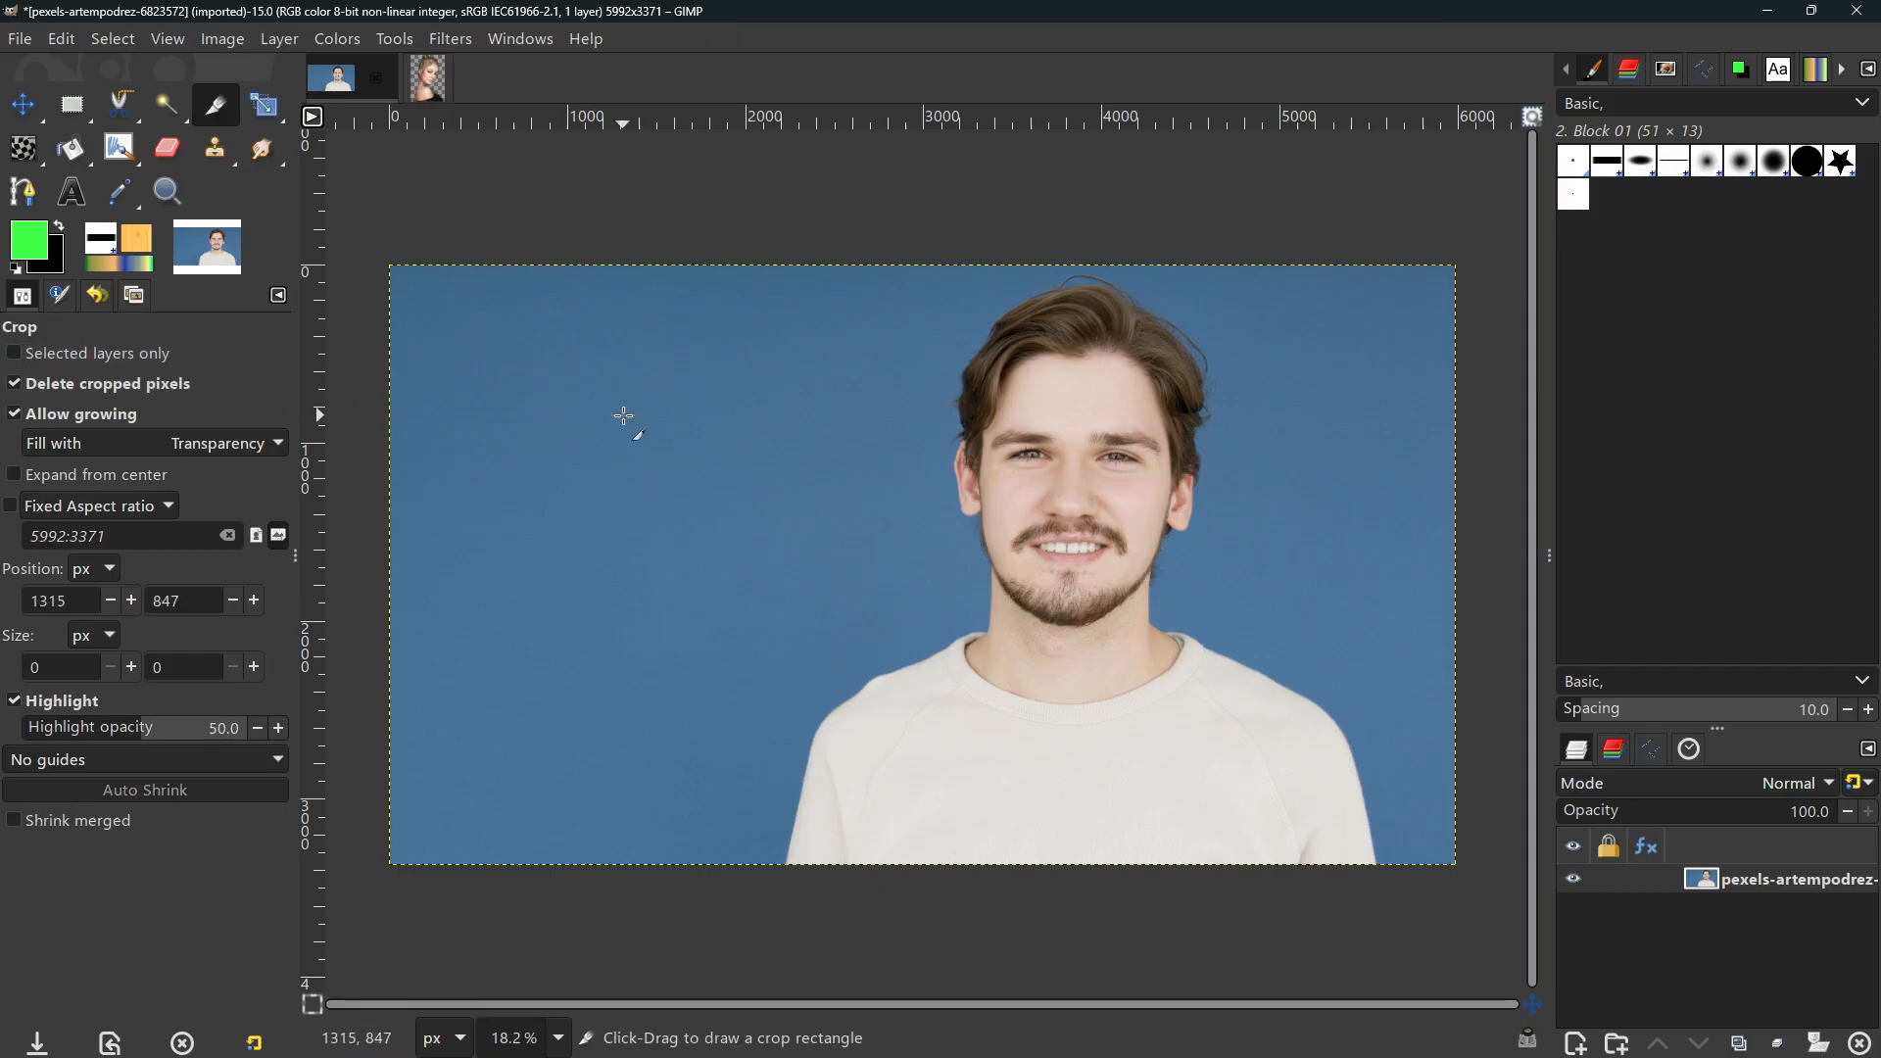
{"action": "left_click_drag", "start_coordinate": [744, 265], "coordinate": [1411, 862]}
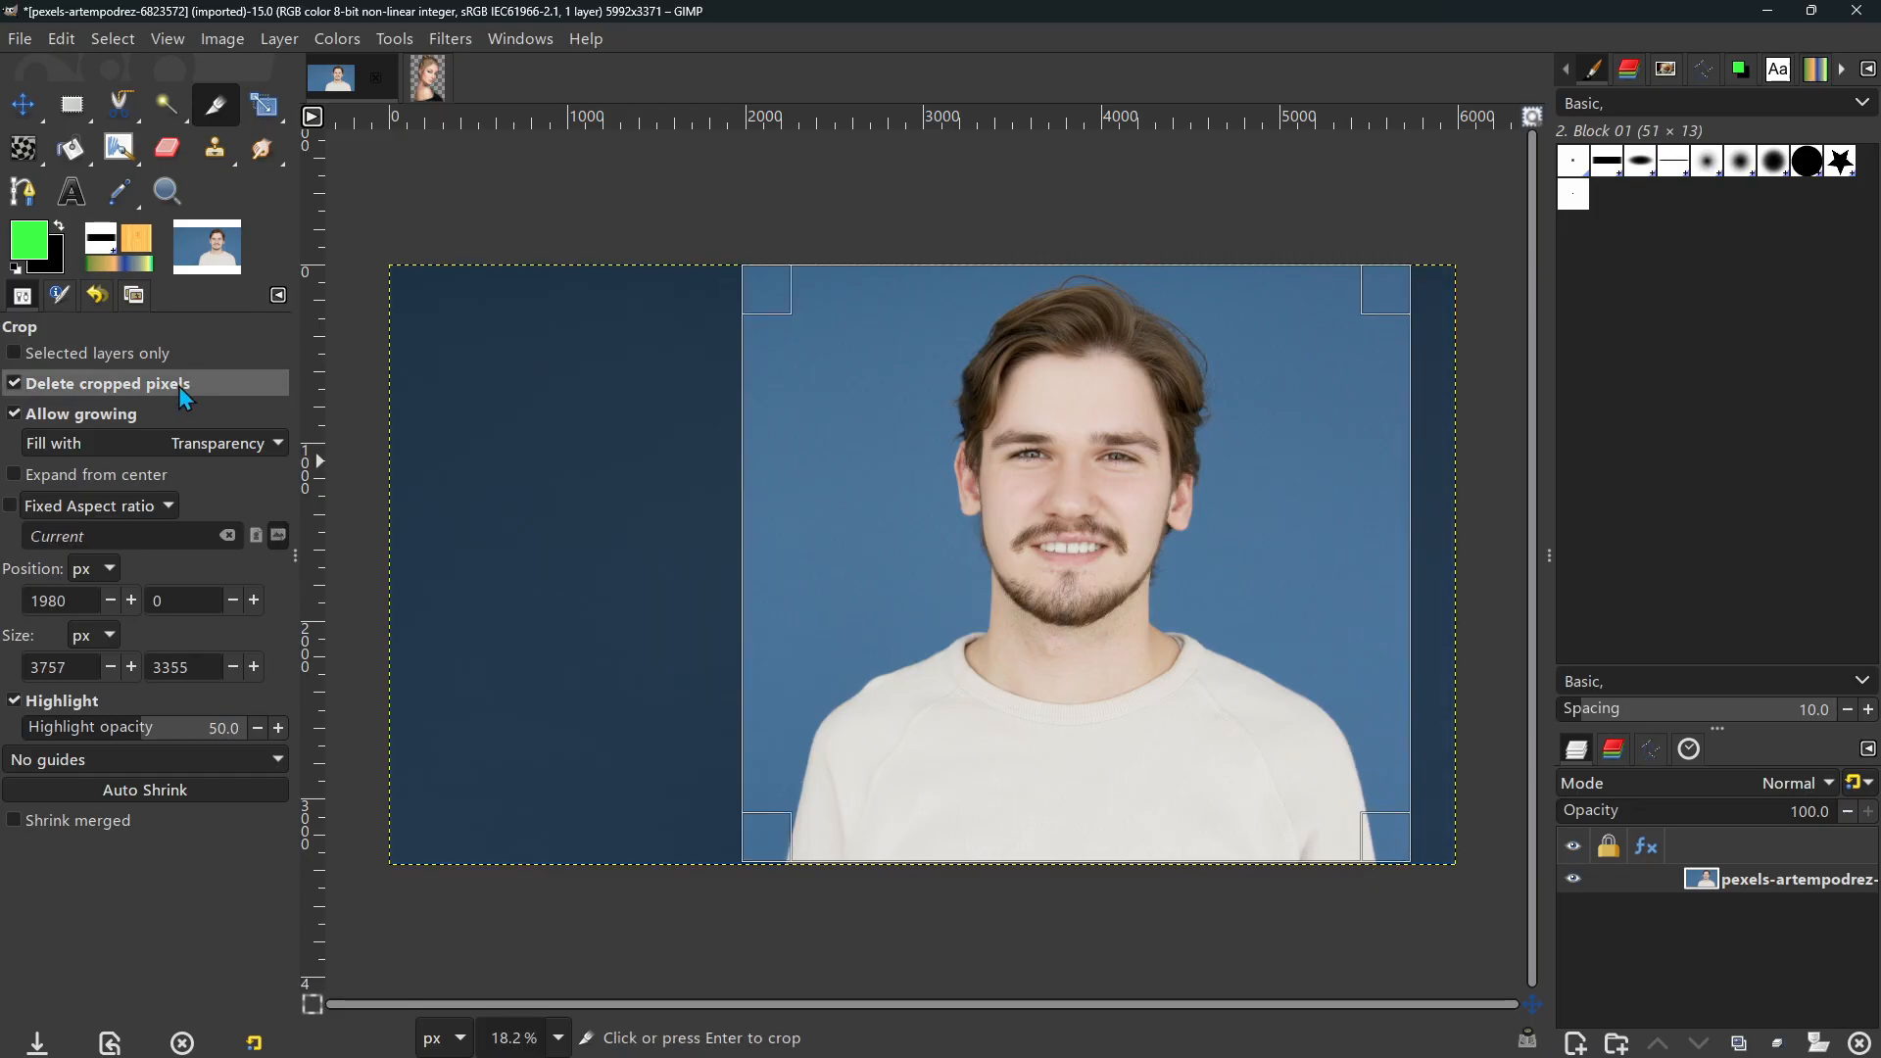
{"action": "left_click", "coordinate": [1237, 524]}
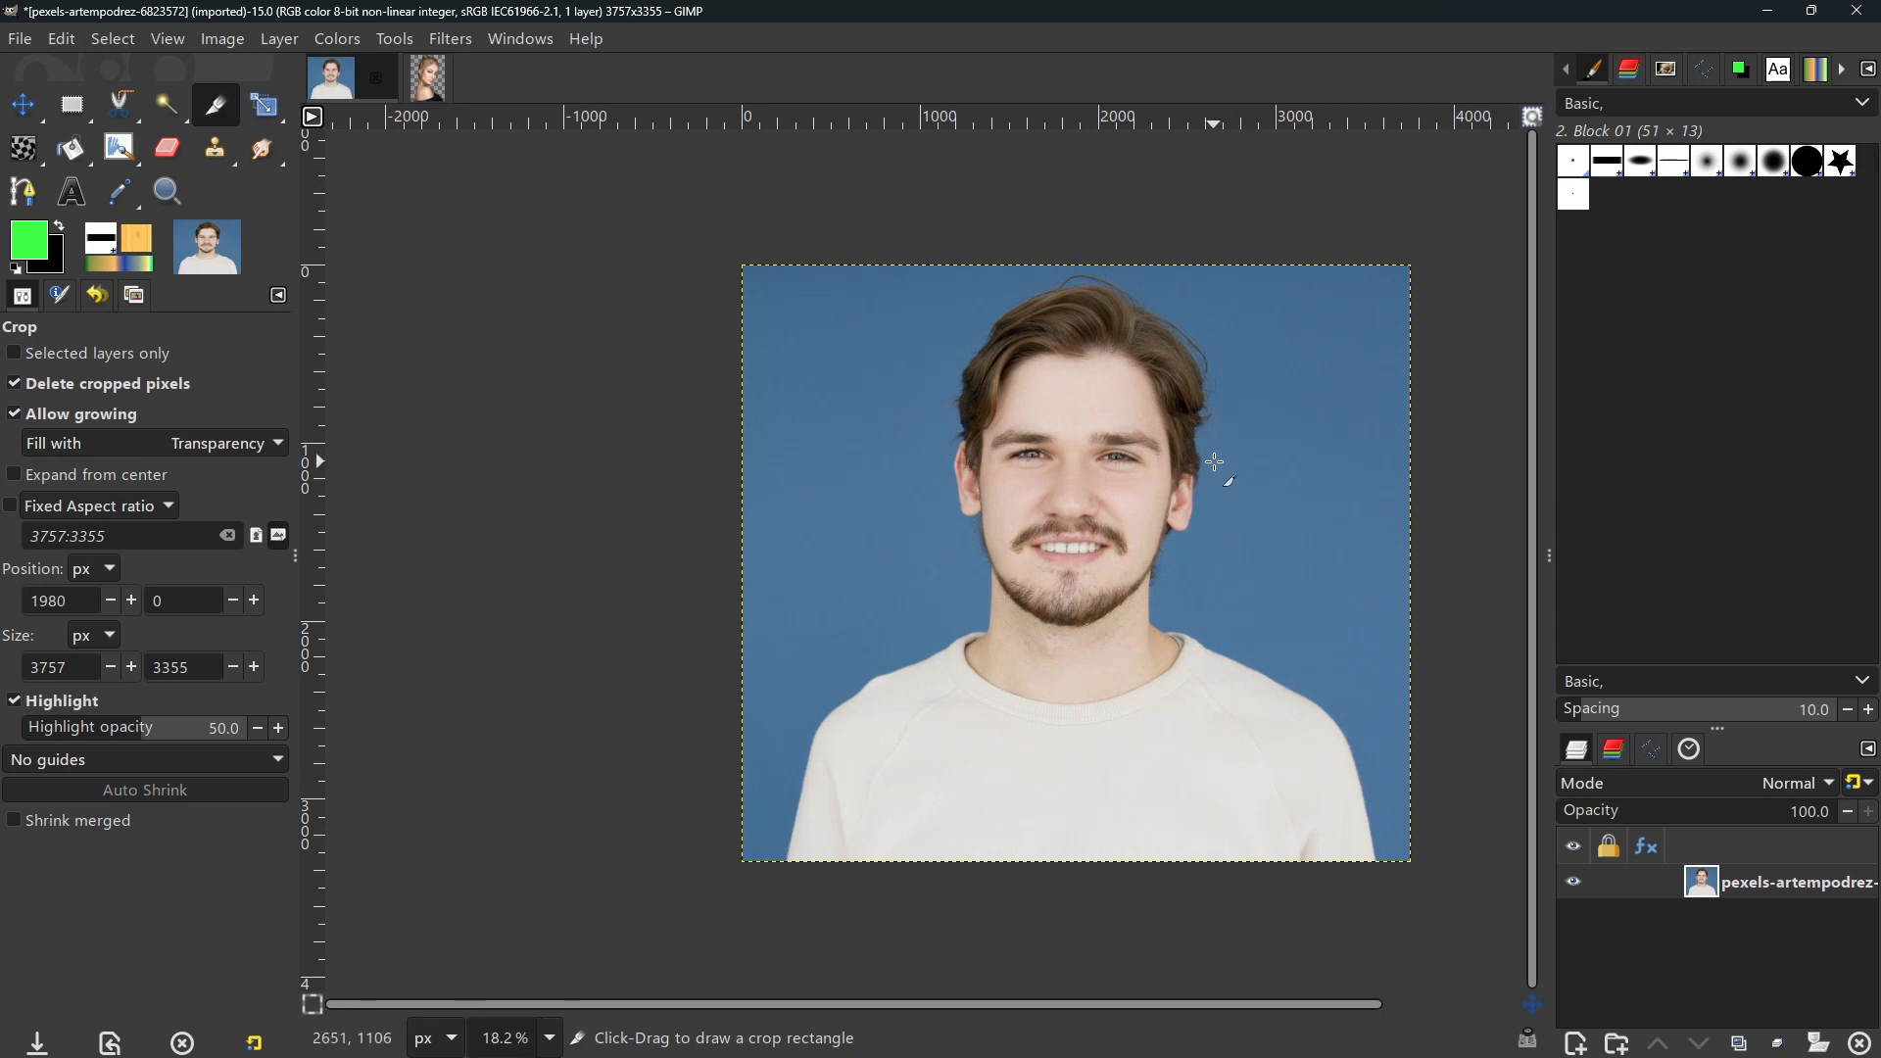
Step: Try flipping the cropped portrait horizontally back and forth with the Flip tool
{"action": "left_click", "coordinate": [264, 105]}
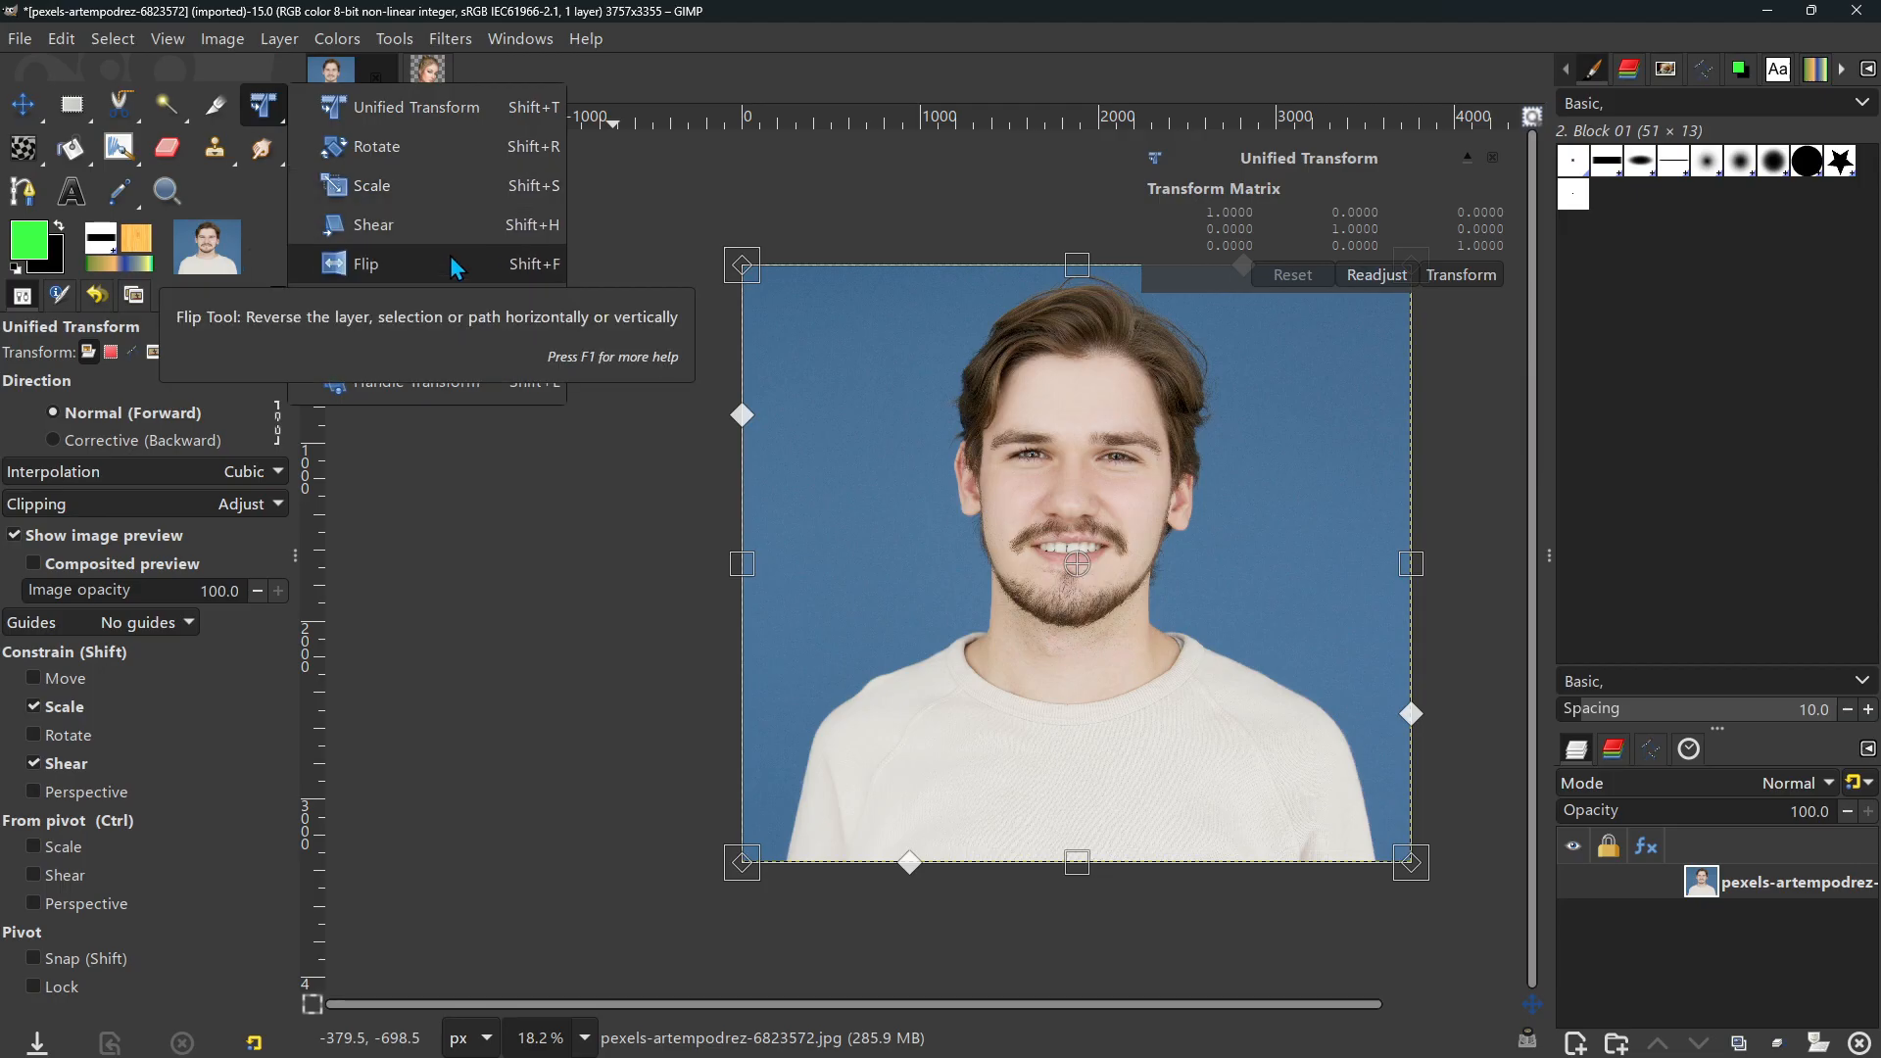
{"action": "left_click", "coordinate": [478, 264]}
{"action": "left_click", "coordinate": [1022, 488]}
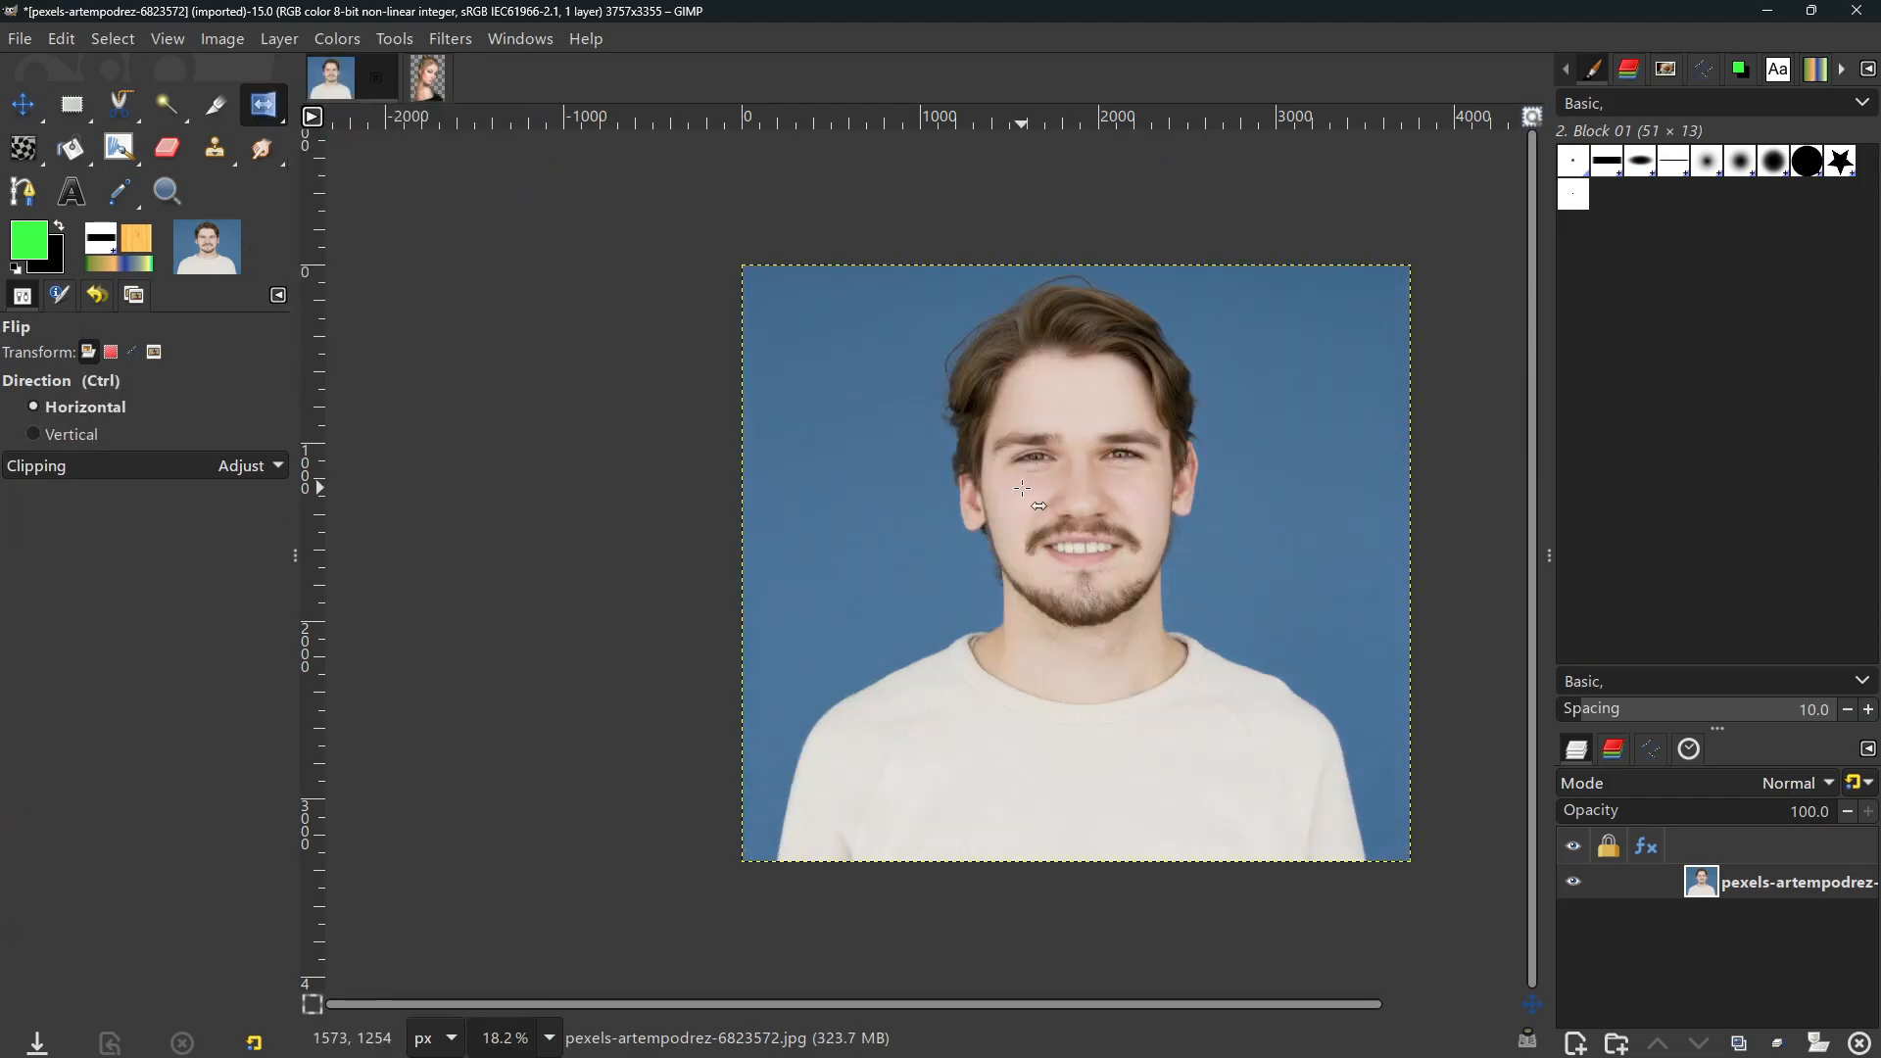
{"action": "left_click", "coordinate": [1031, 486]}
{"action": "left_click", "coordinate": [1031, 487]}
{"action": "left_click", "coordinate": [1031, 486]}
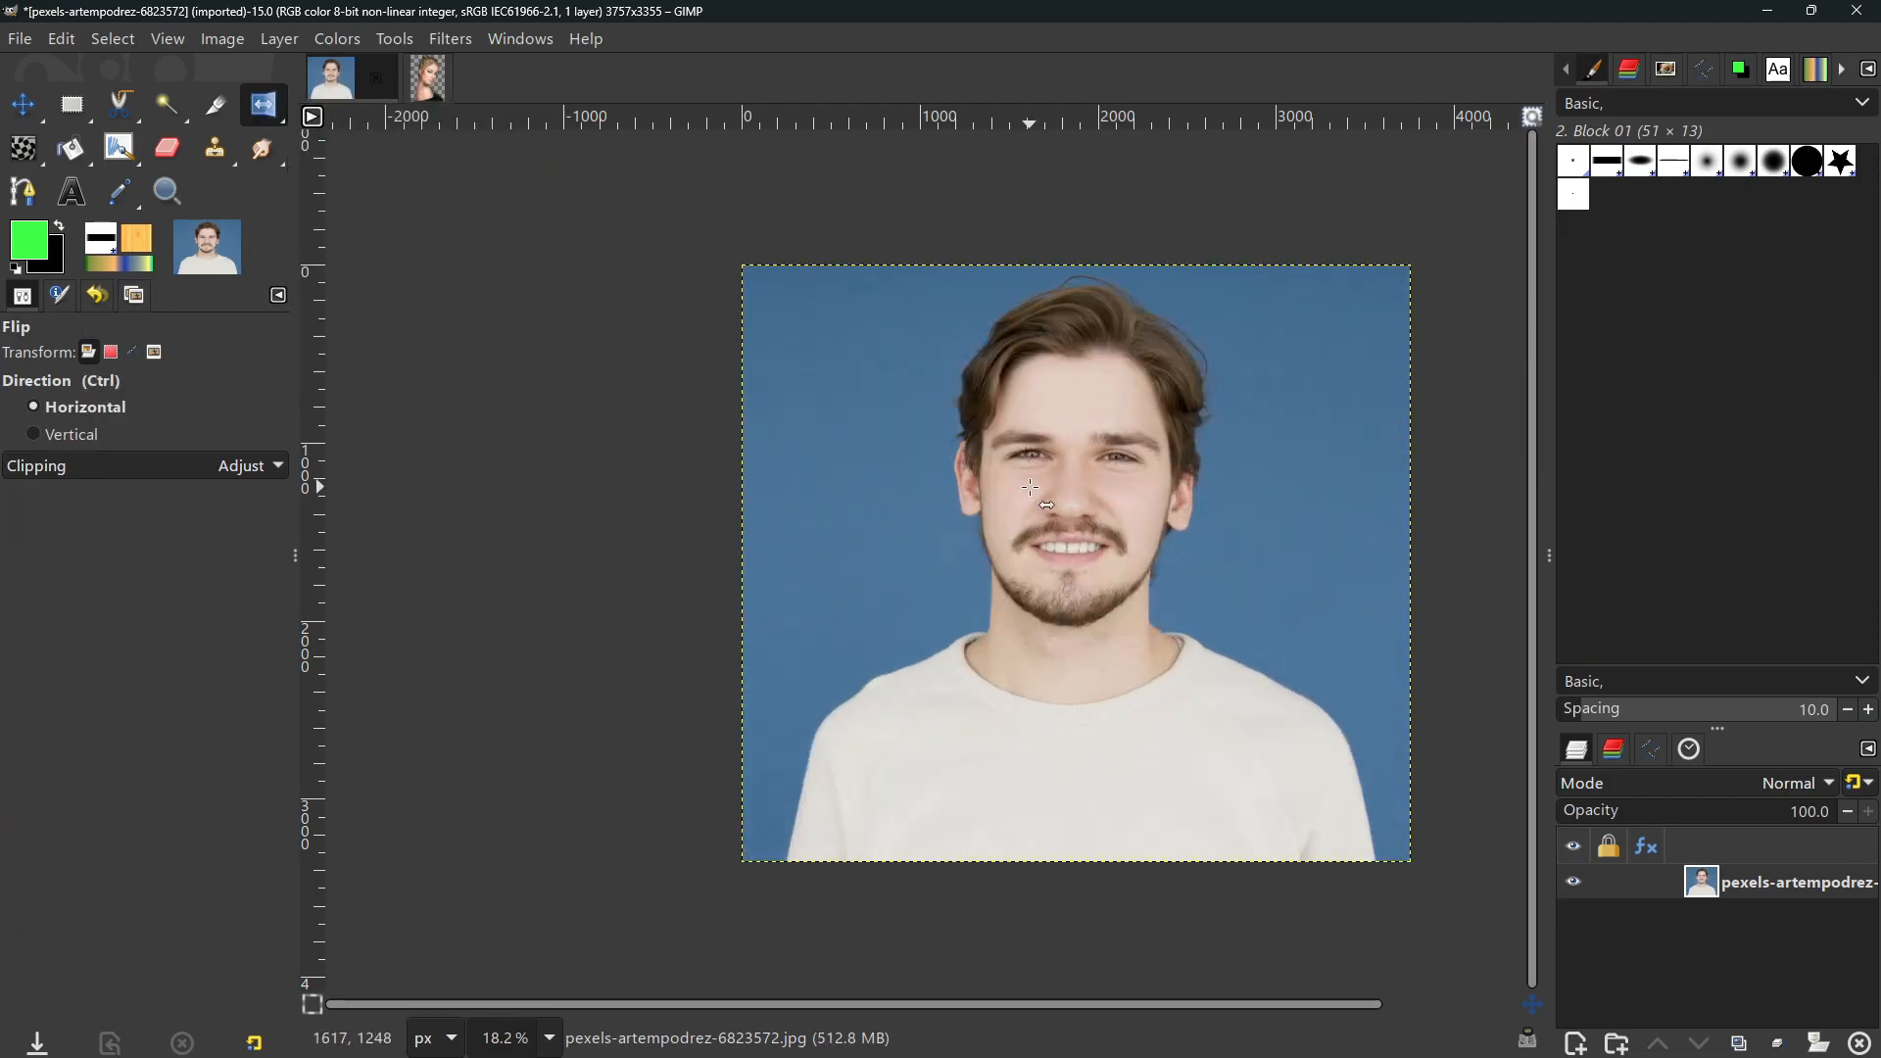
Step: Try rotating the portrait freehand about its center with the Rotate tool
{"action": "key", "text": "shift+r"}
{"action": "left_click", "coordinate": [1031, 487]}
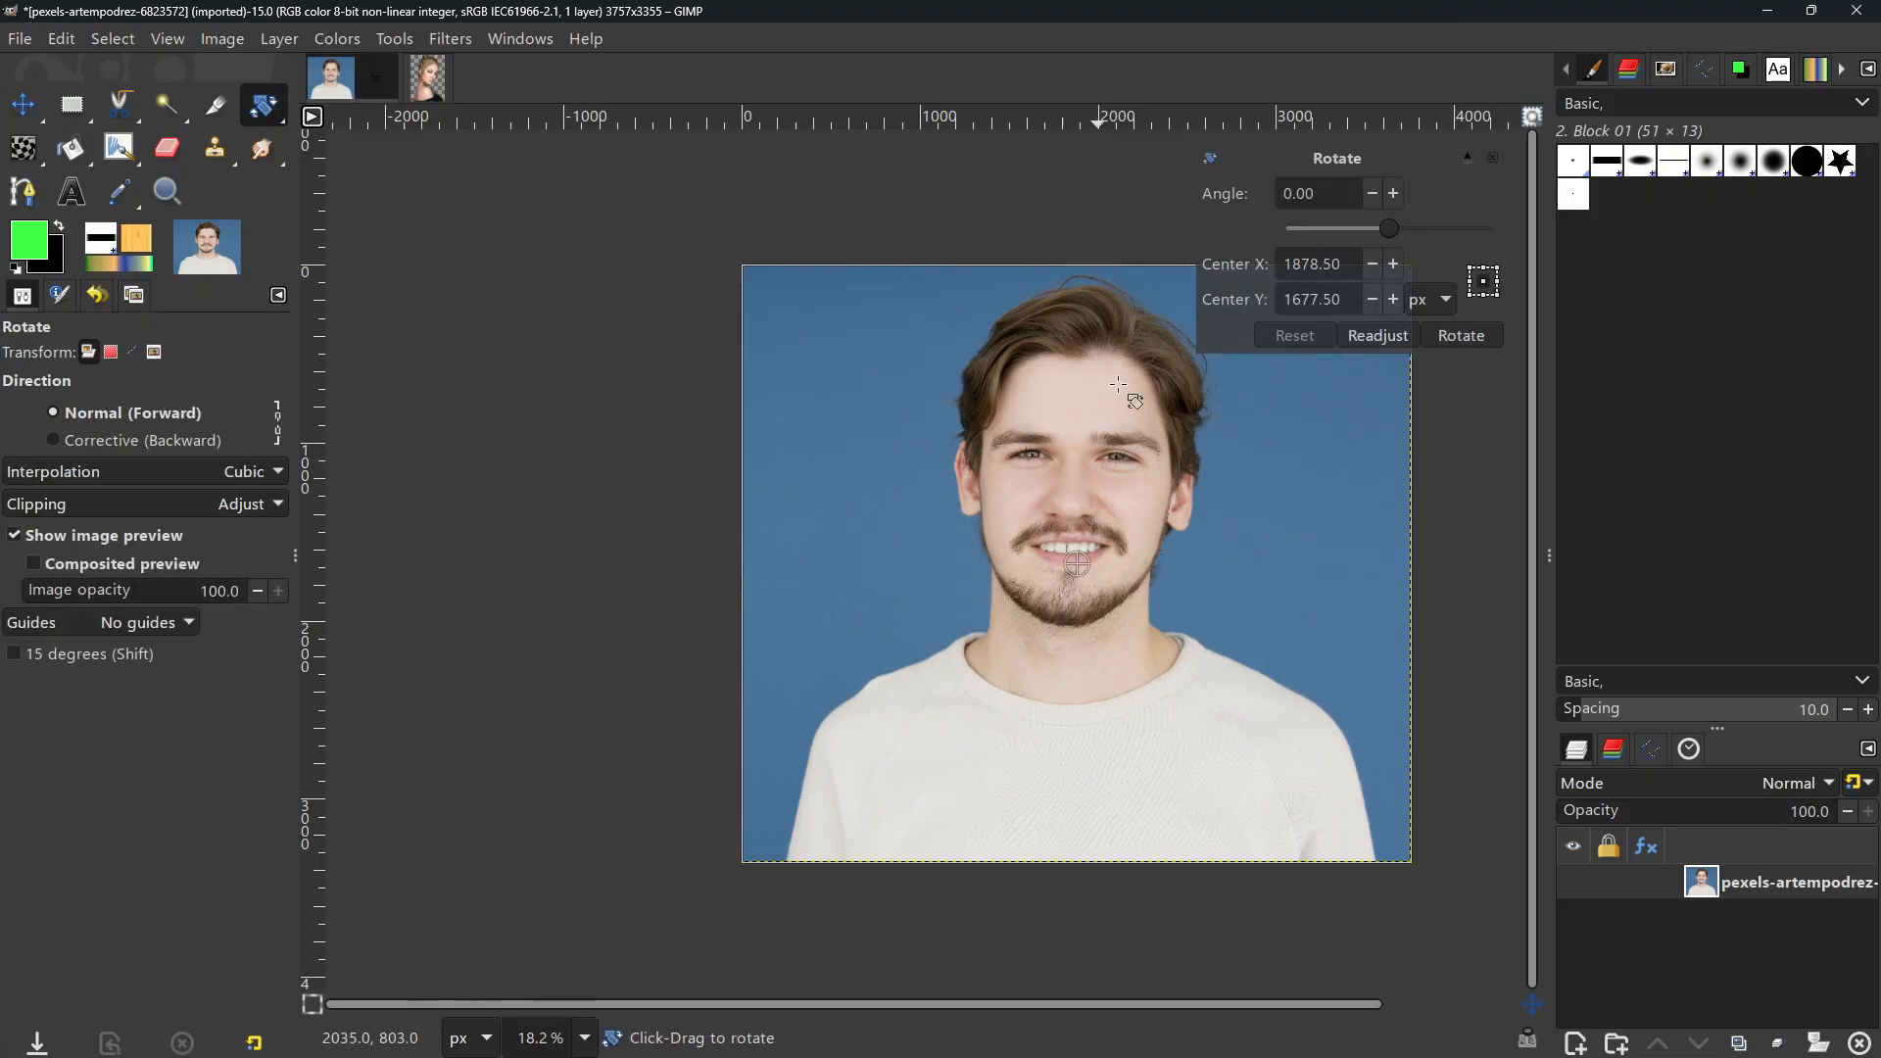
{"action": "left_click_drag", "start_coordinate": [1086, 435], "coordinate": [979, 338]}
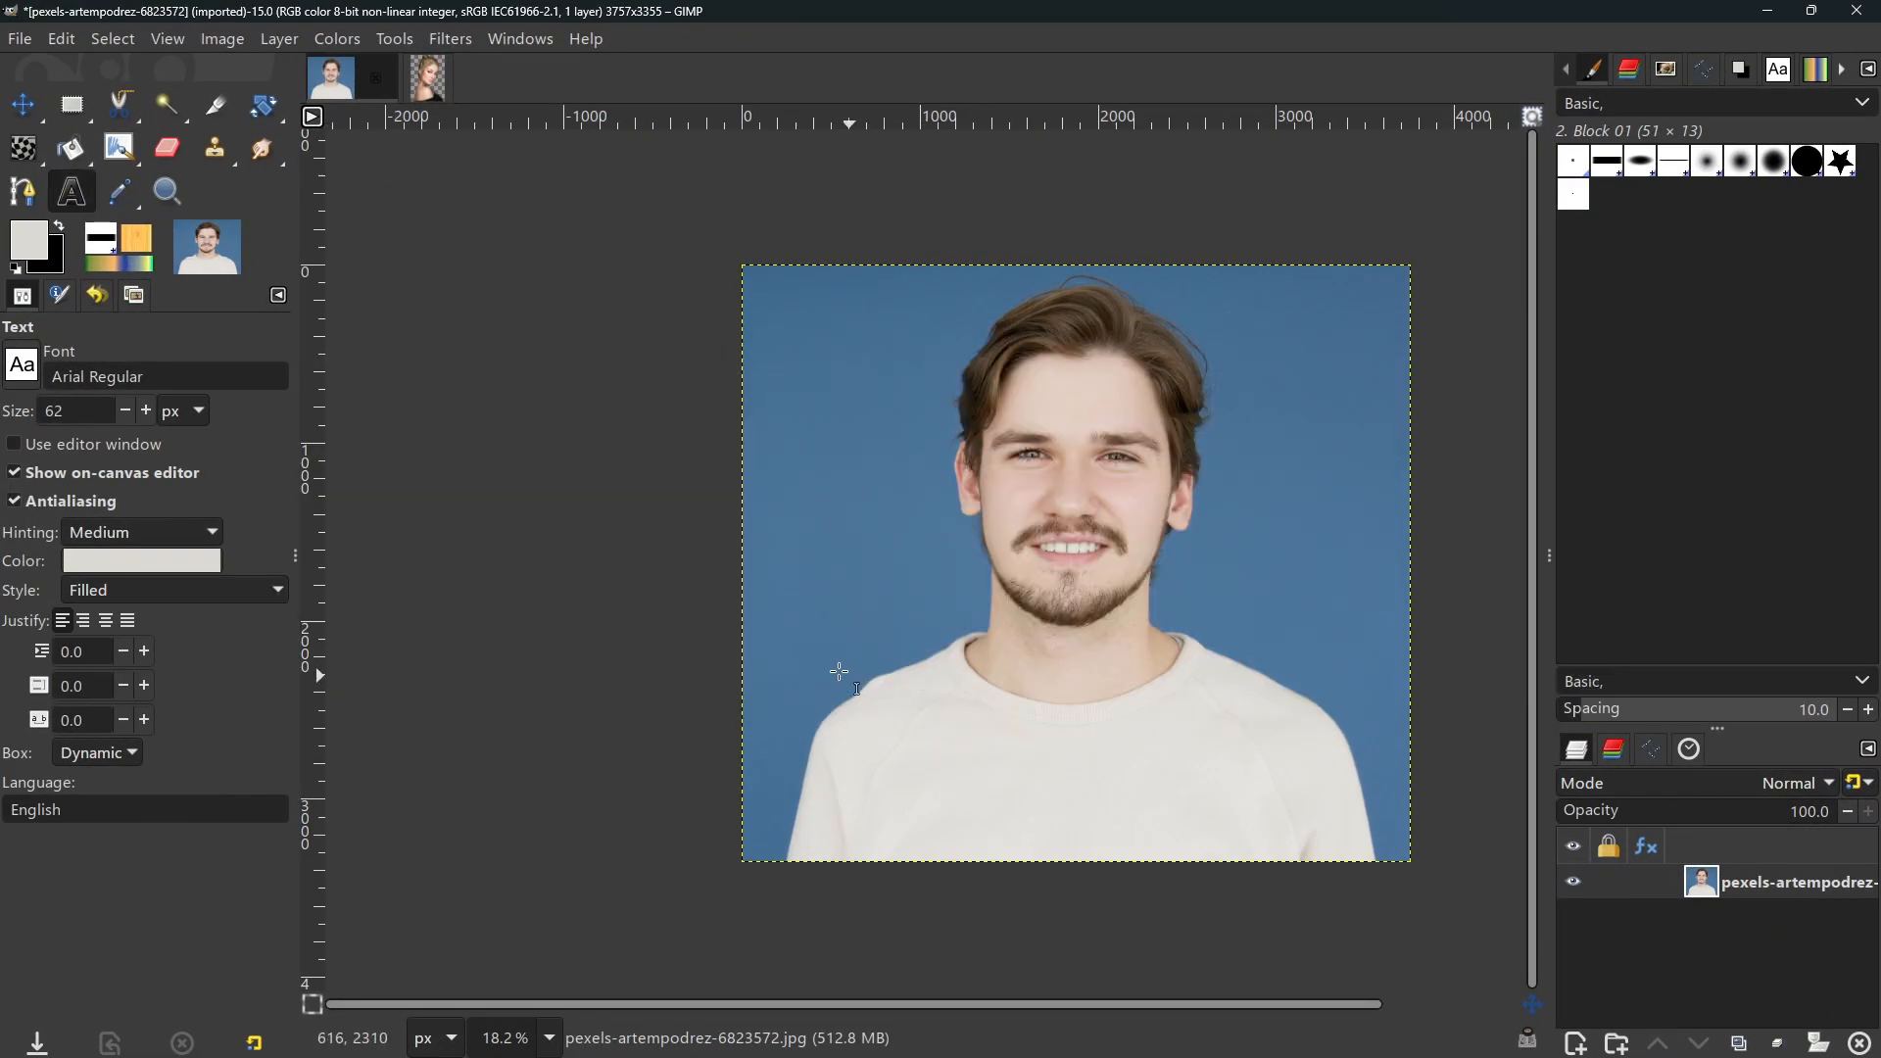
Step: Create a text box across the man's shirt in Rockwell Bold and enter a first name in capitals
{"action": "left_click_drag", "start_coordinate": [843, 676], "coordinate": [1374, 790]}
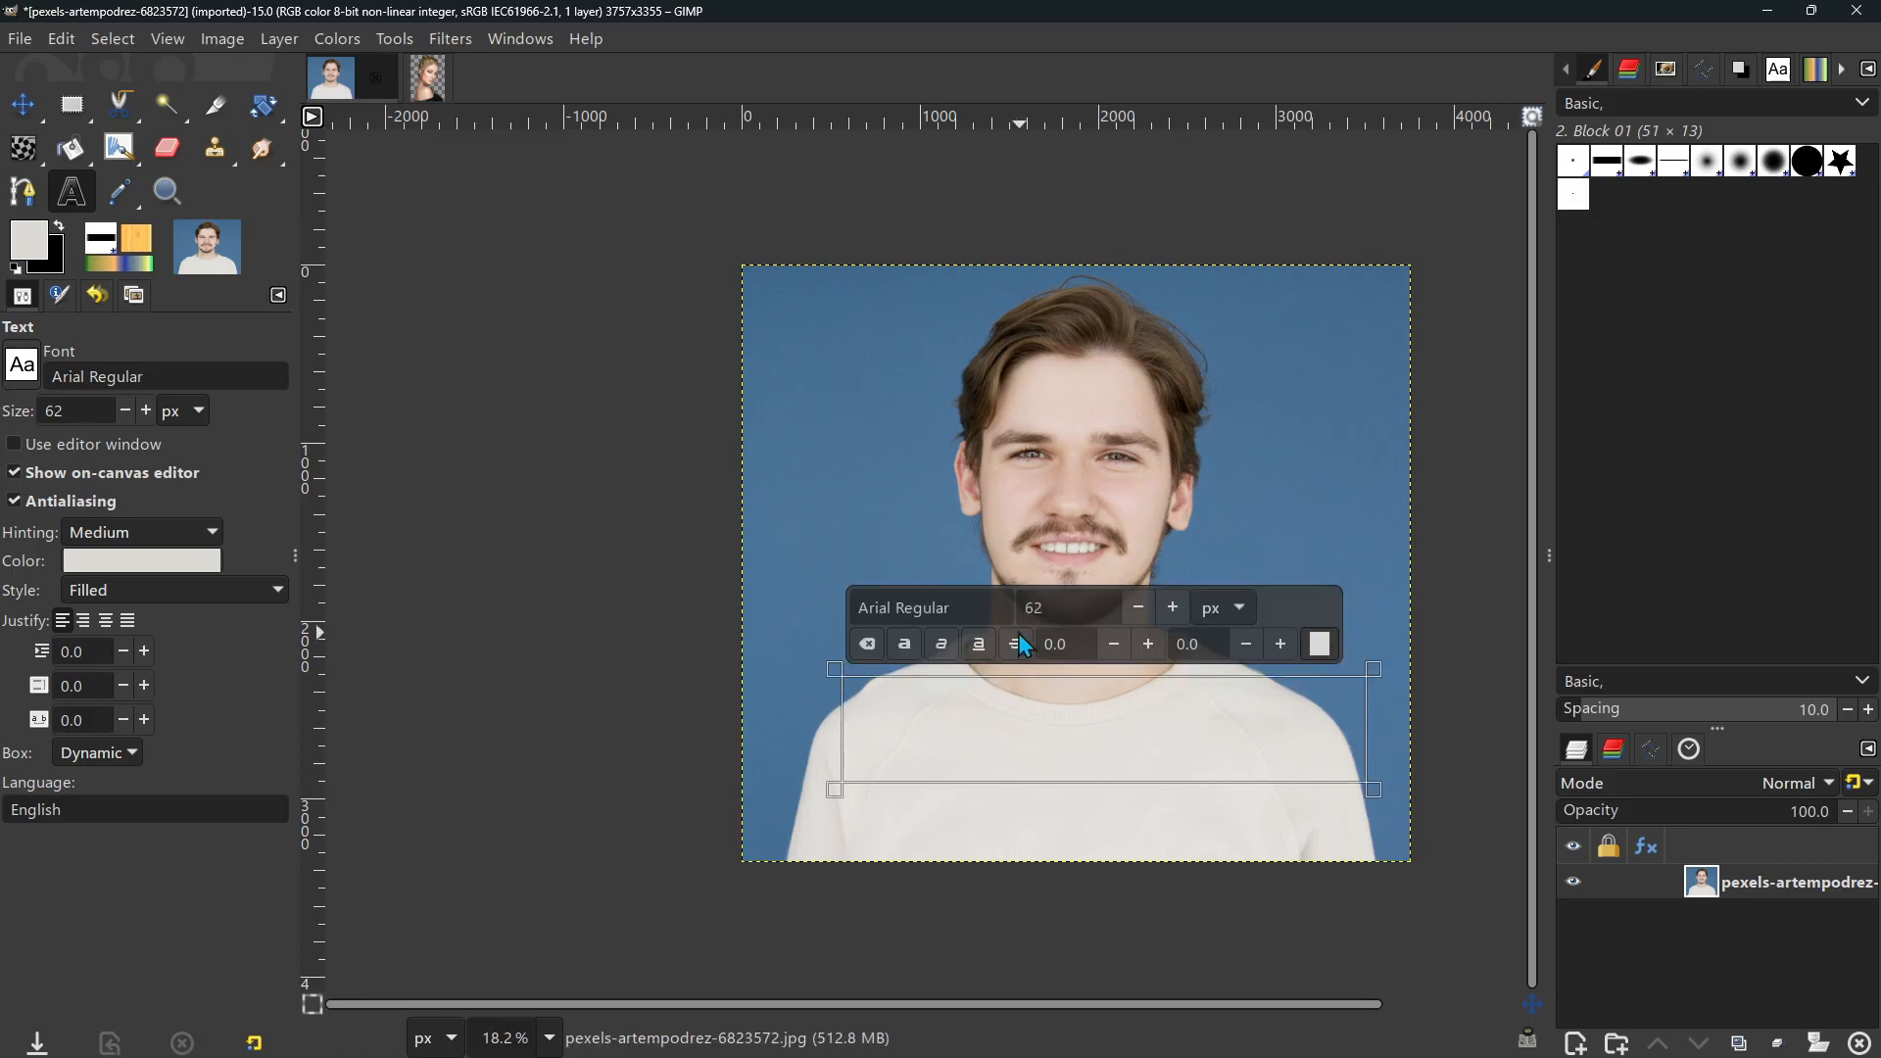
{"action": "triple_click", "coordinate": [973, 608]}
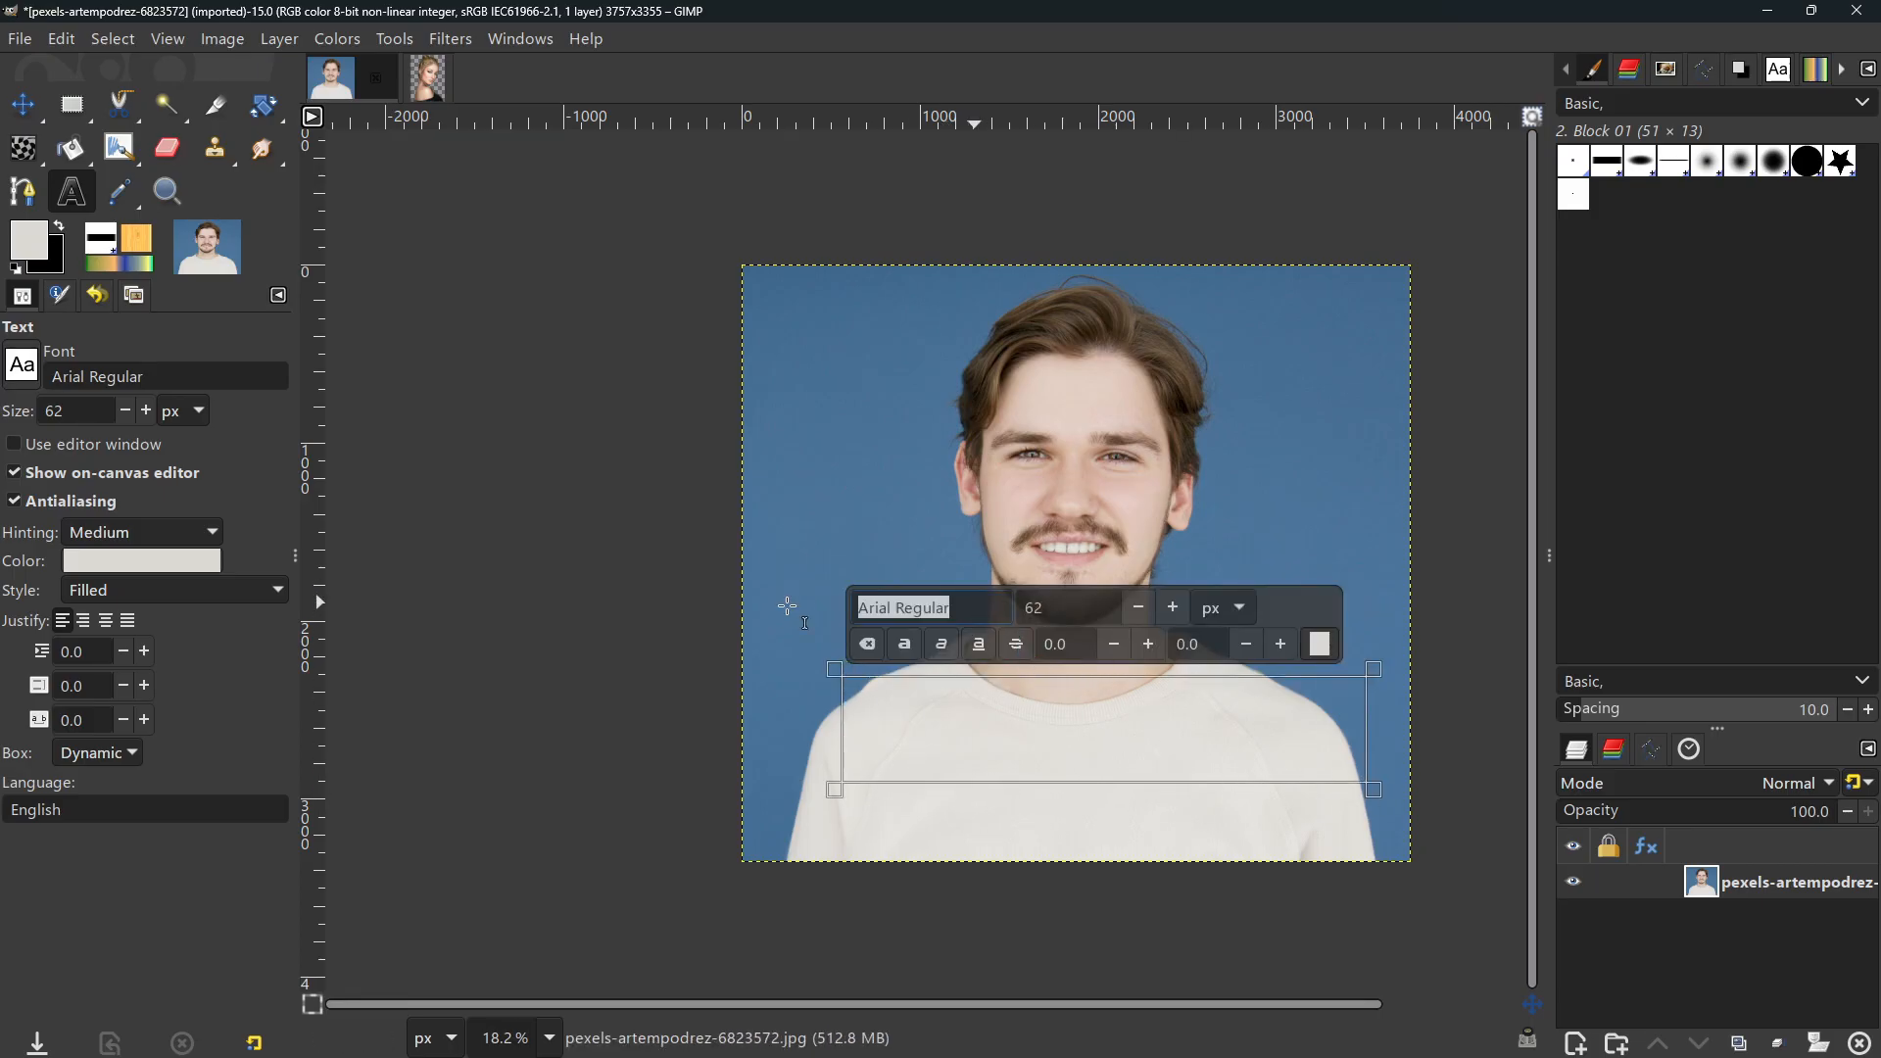
{"action": "type", "text": "r"}
{"action": "left_click", "coordinate": [931, 704]}
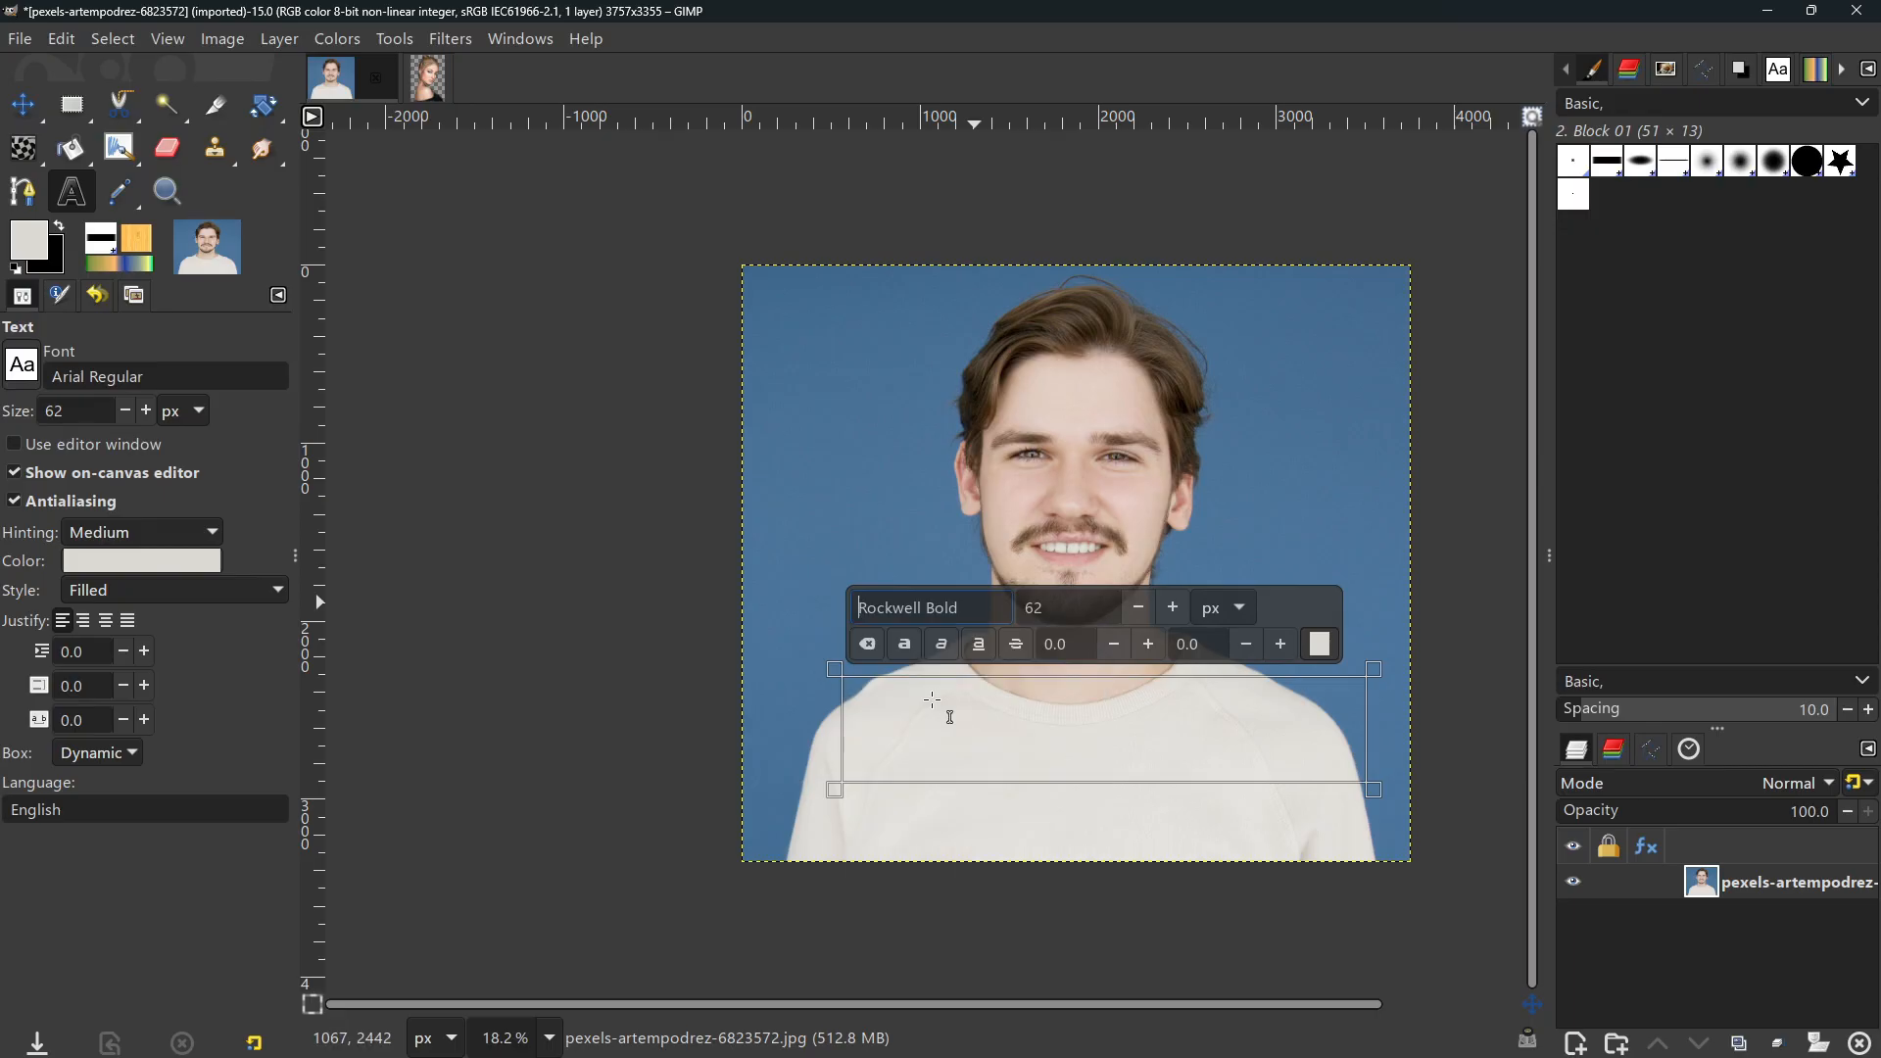
{"action": "type", "text": "DAVID"}
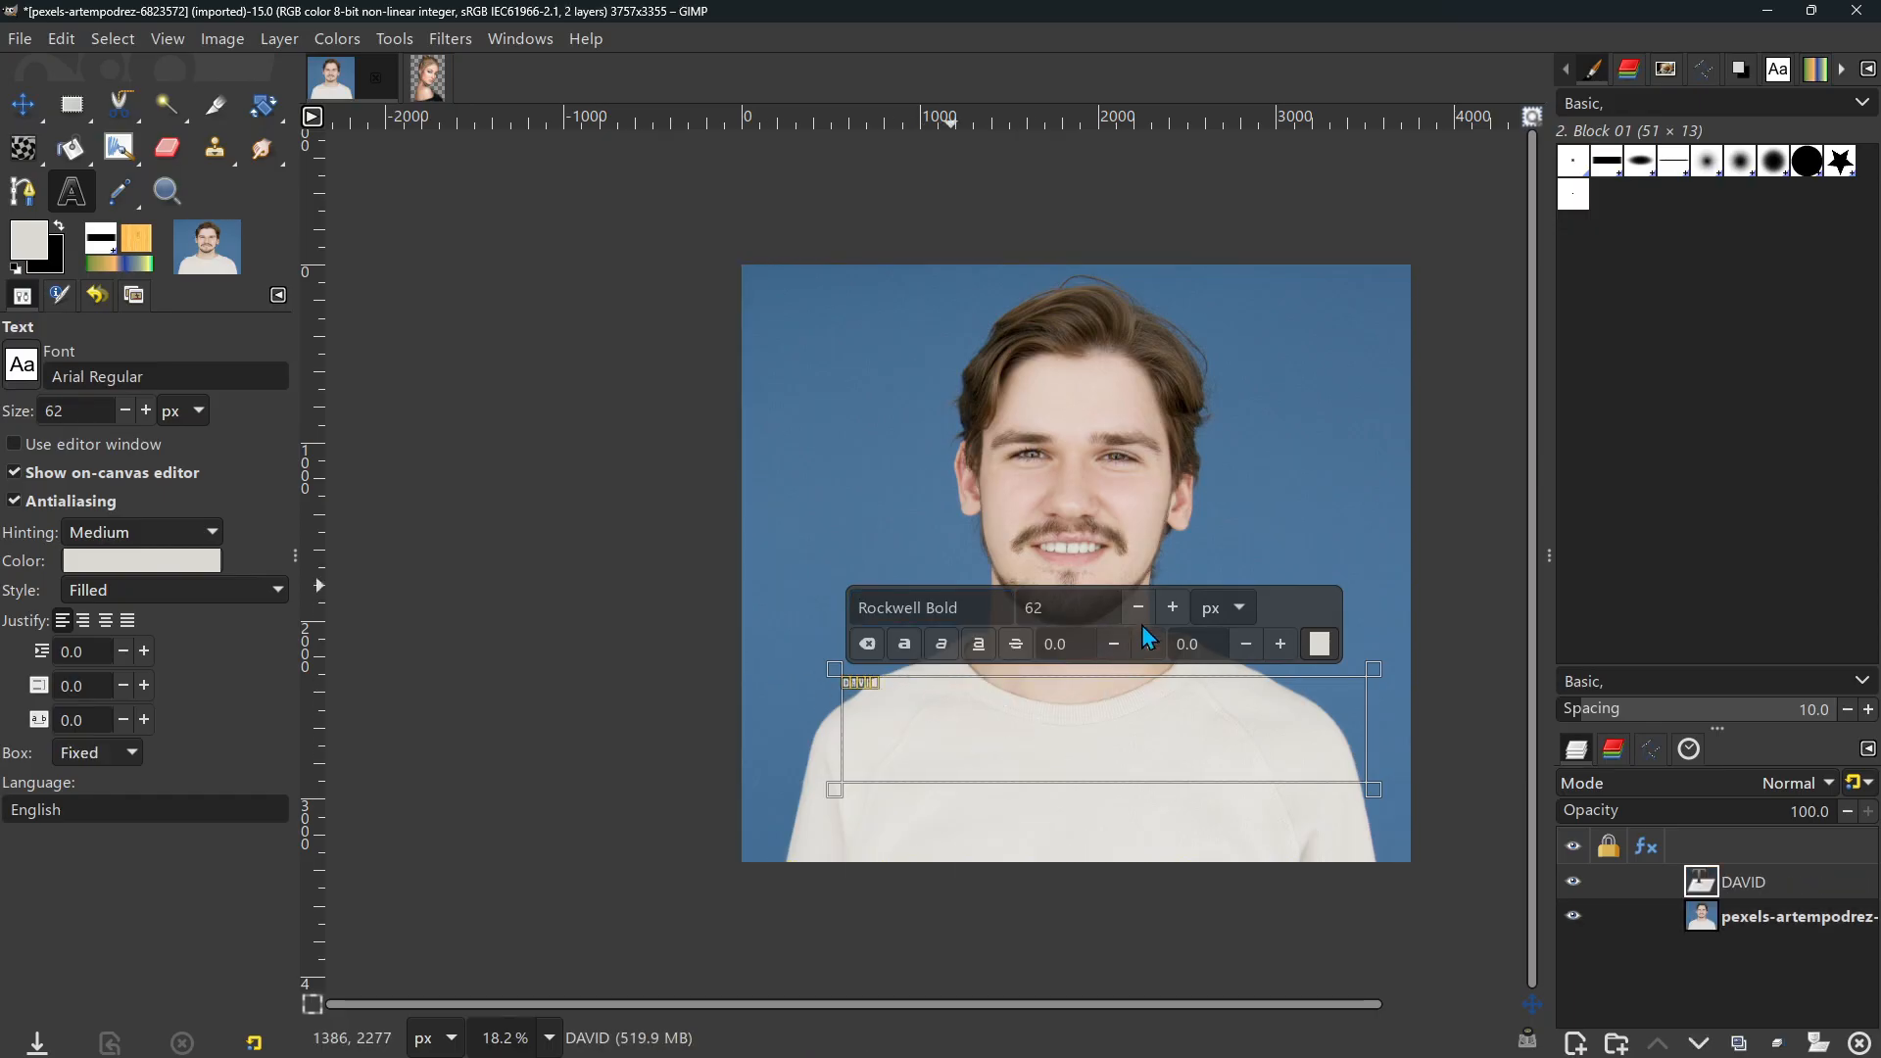
Step: Color the name on the shirt dark blue and enlarge it to 600 px
{"action": "left_click", "coordinate": [1172, 608]}
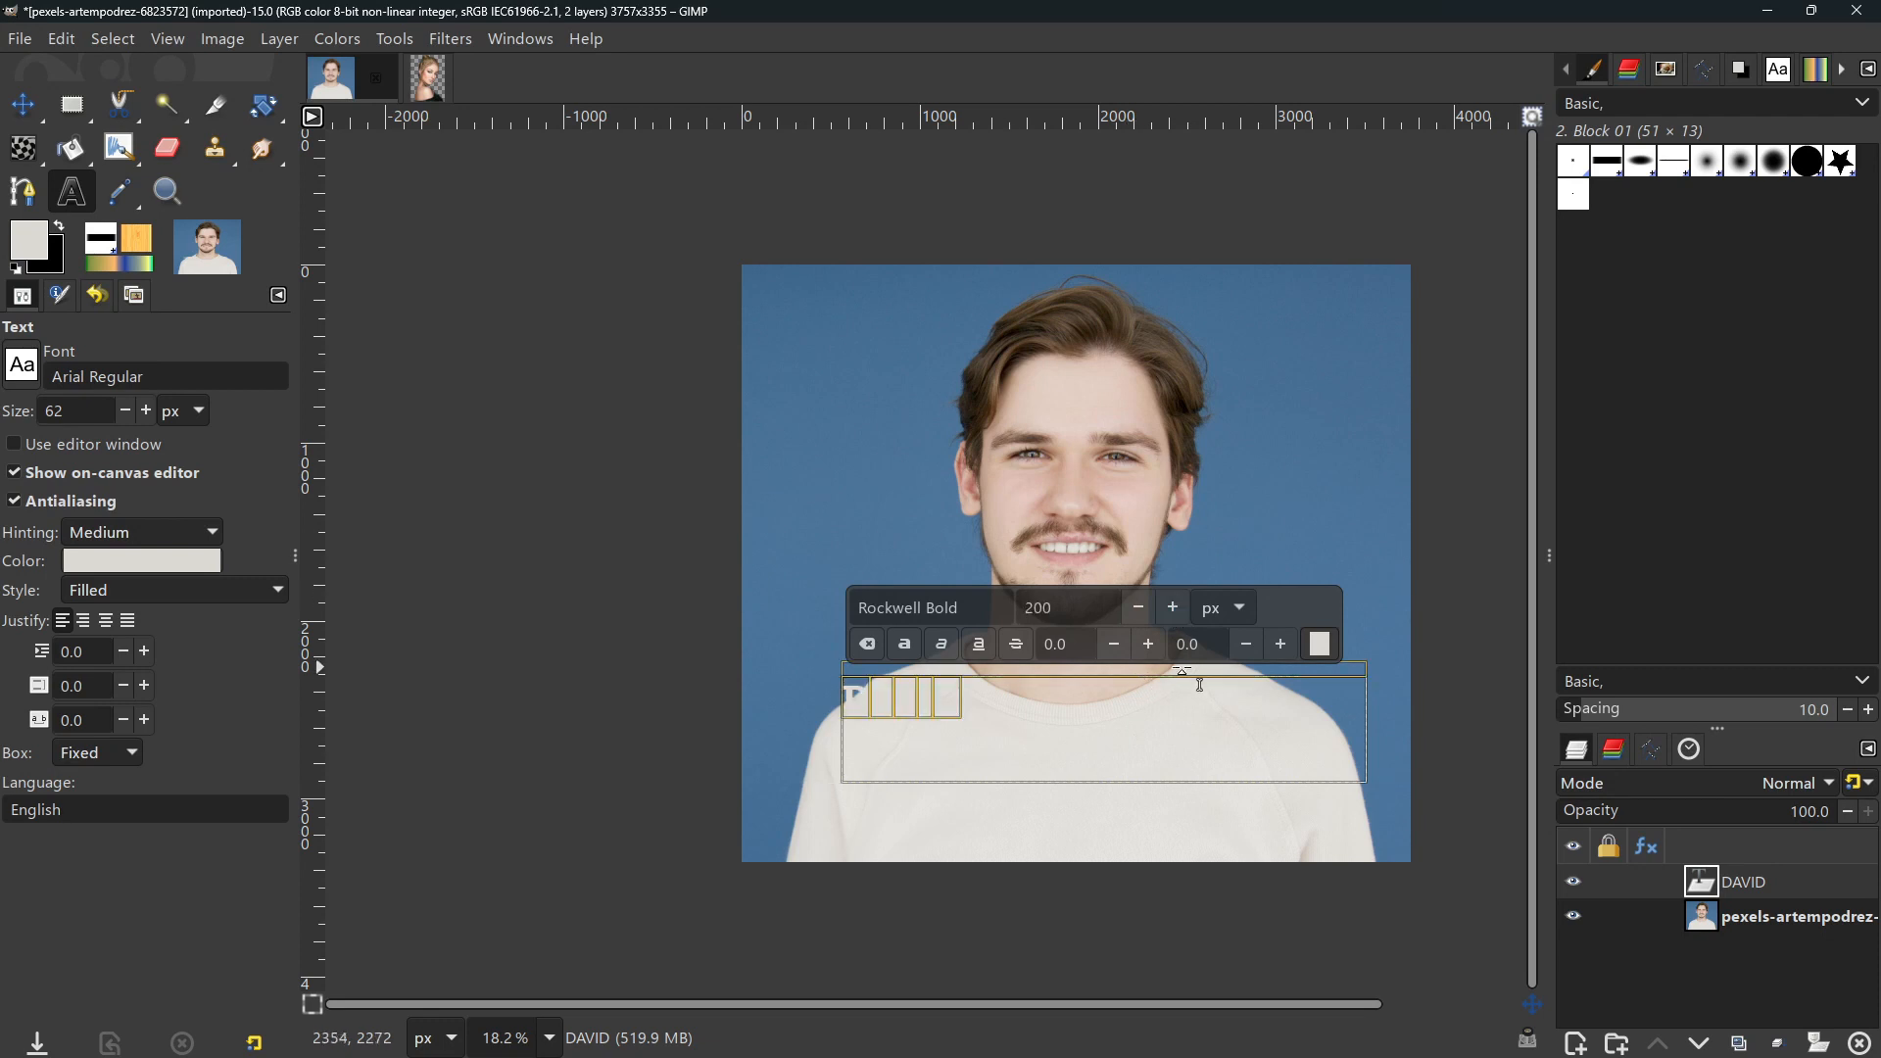
{"action": "left_click", "coordinate": [1320, 647]}
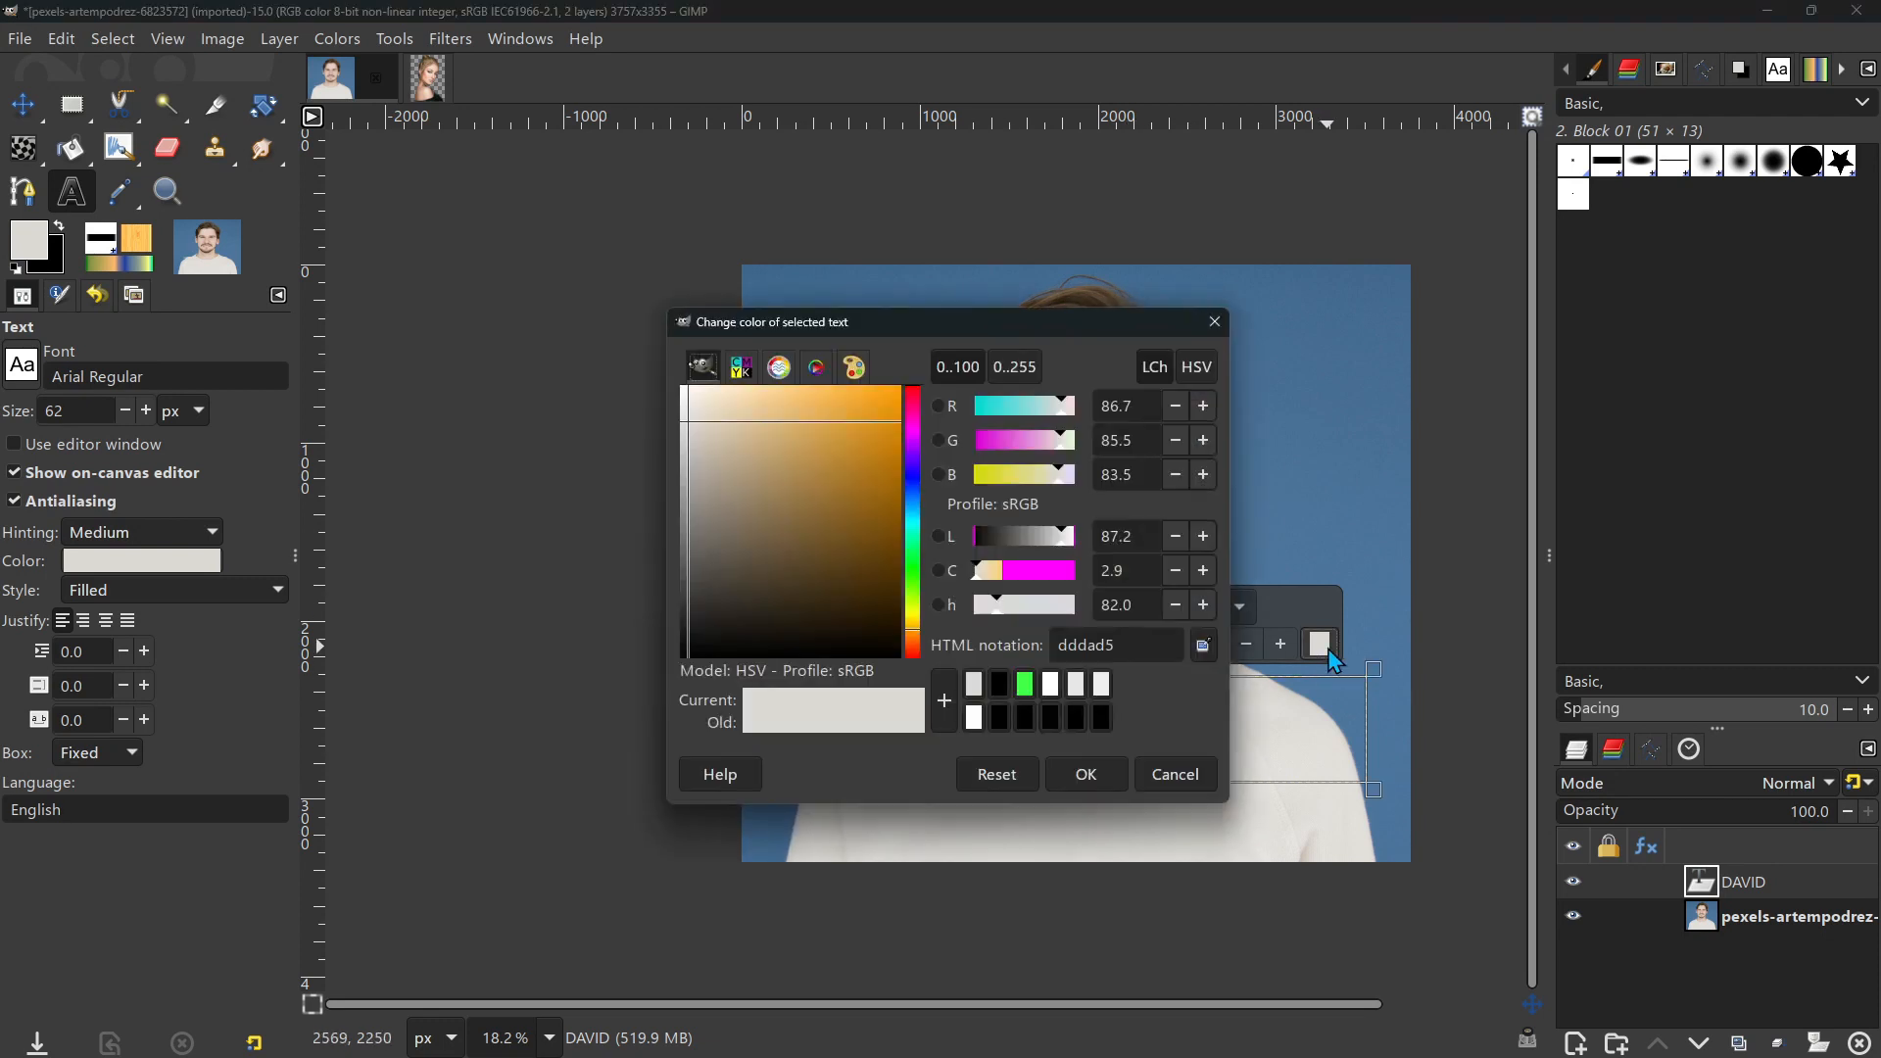
{"action": "left_click", "coordinate": [911, 476]}
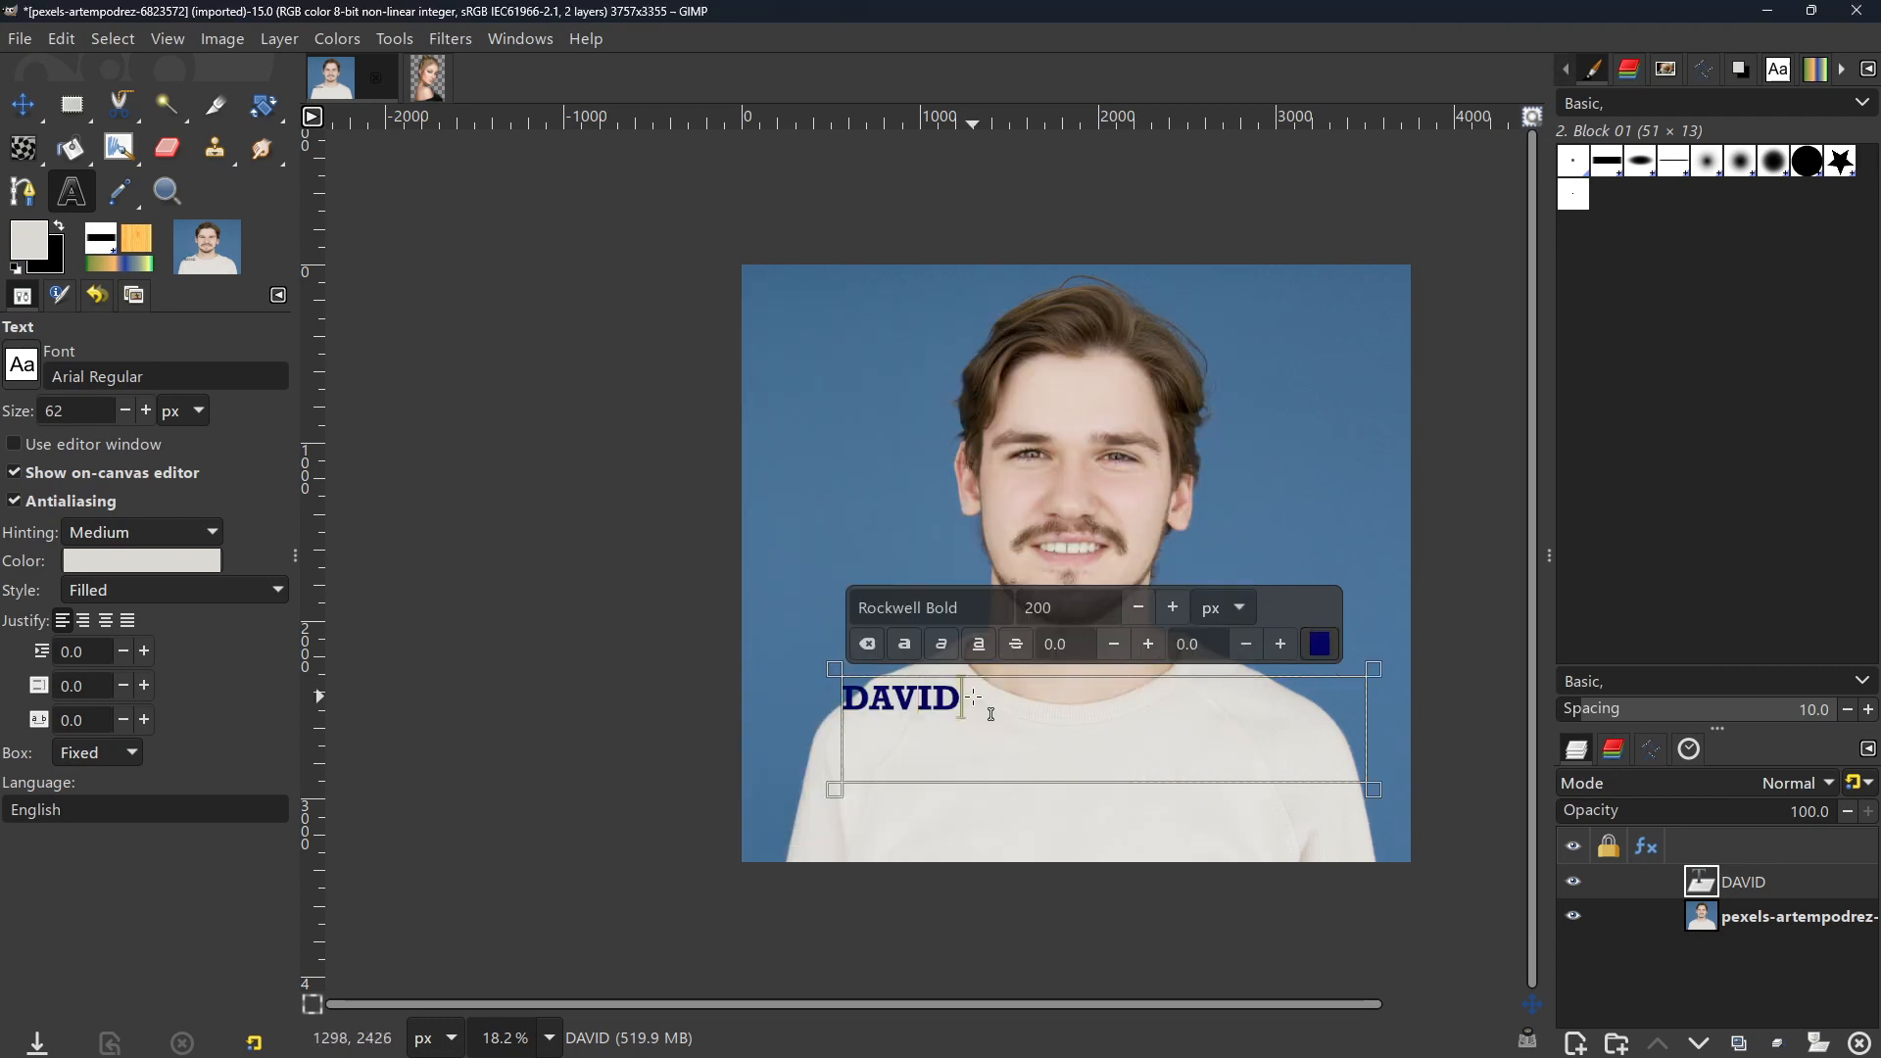
{"action": "double_click", "coordinate": [986, 709]}
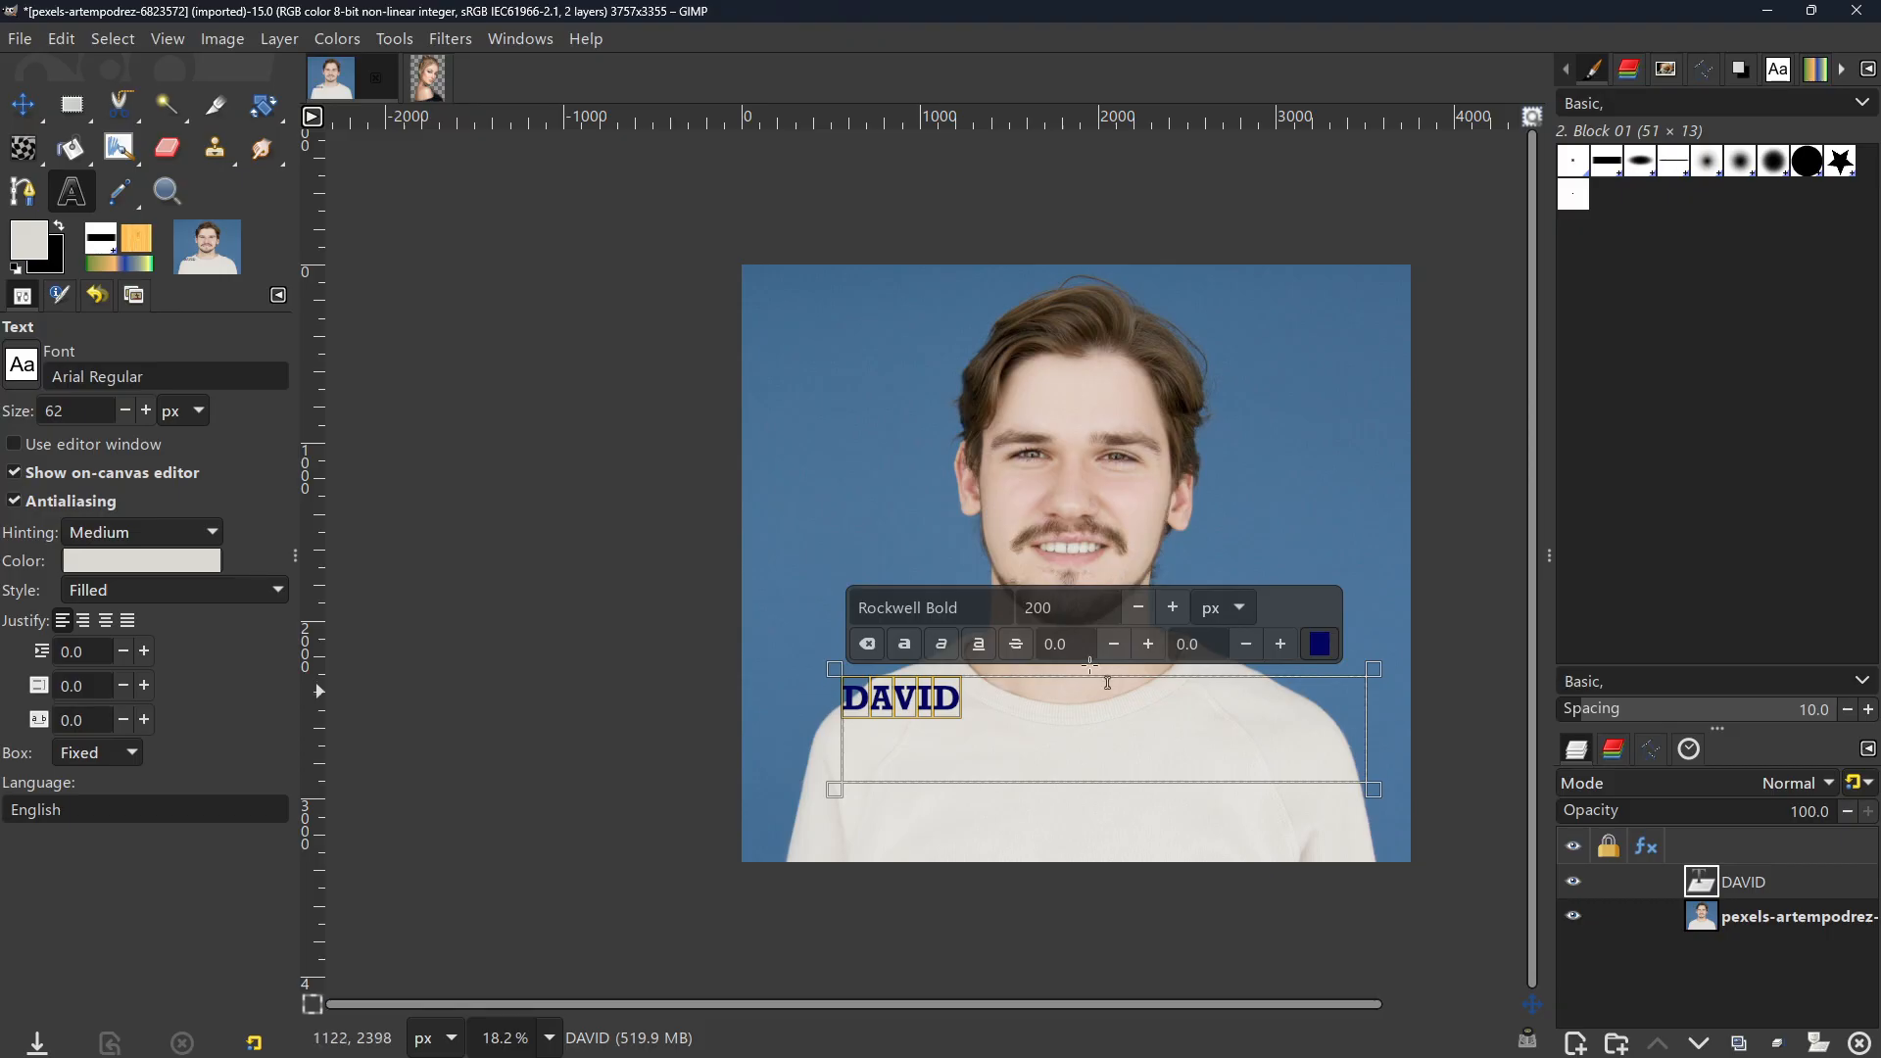
{"action": "left_click", "coordinate": [1167, 609]}
{"action": "left_click", "coordinate": [1167, 609]}
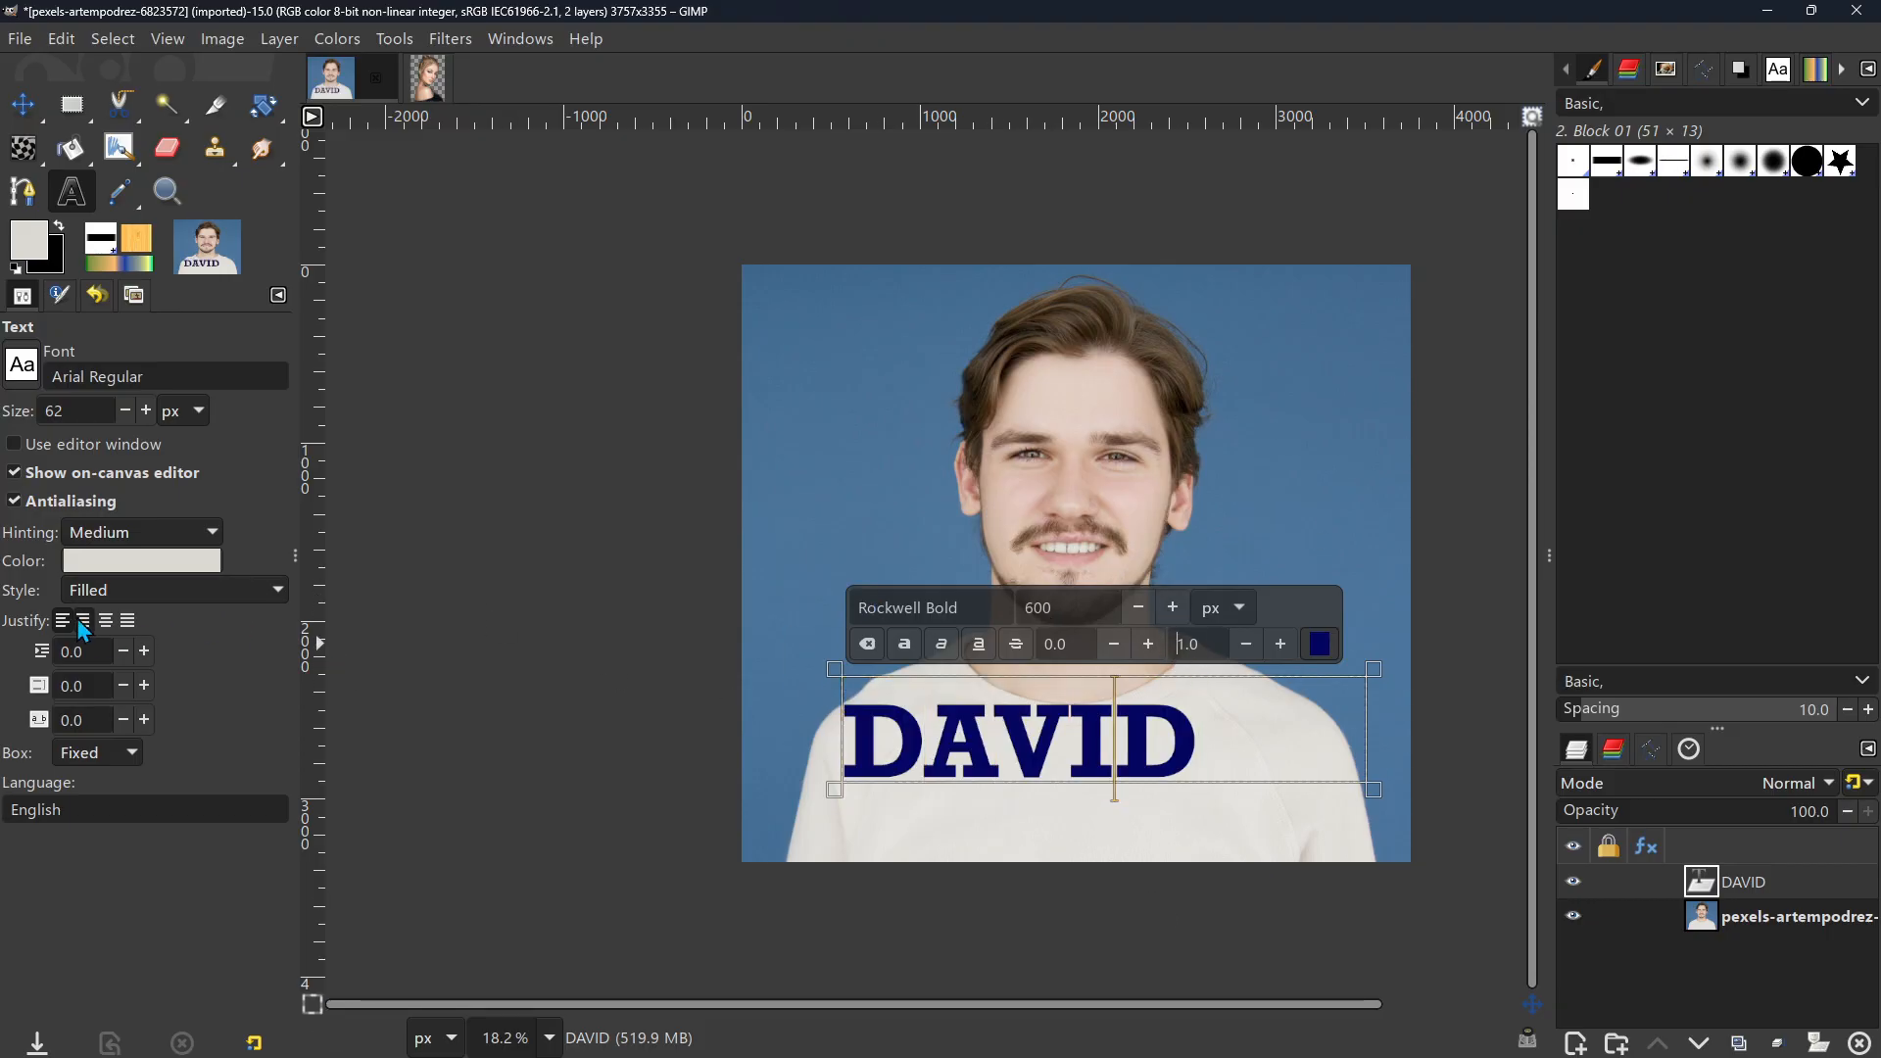
Step: Center the name within its text box and move the text layer slightly lower on the shirt
{"action": "left_click", "coordinate": [106, 621]}
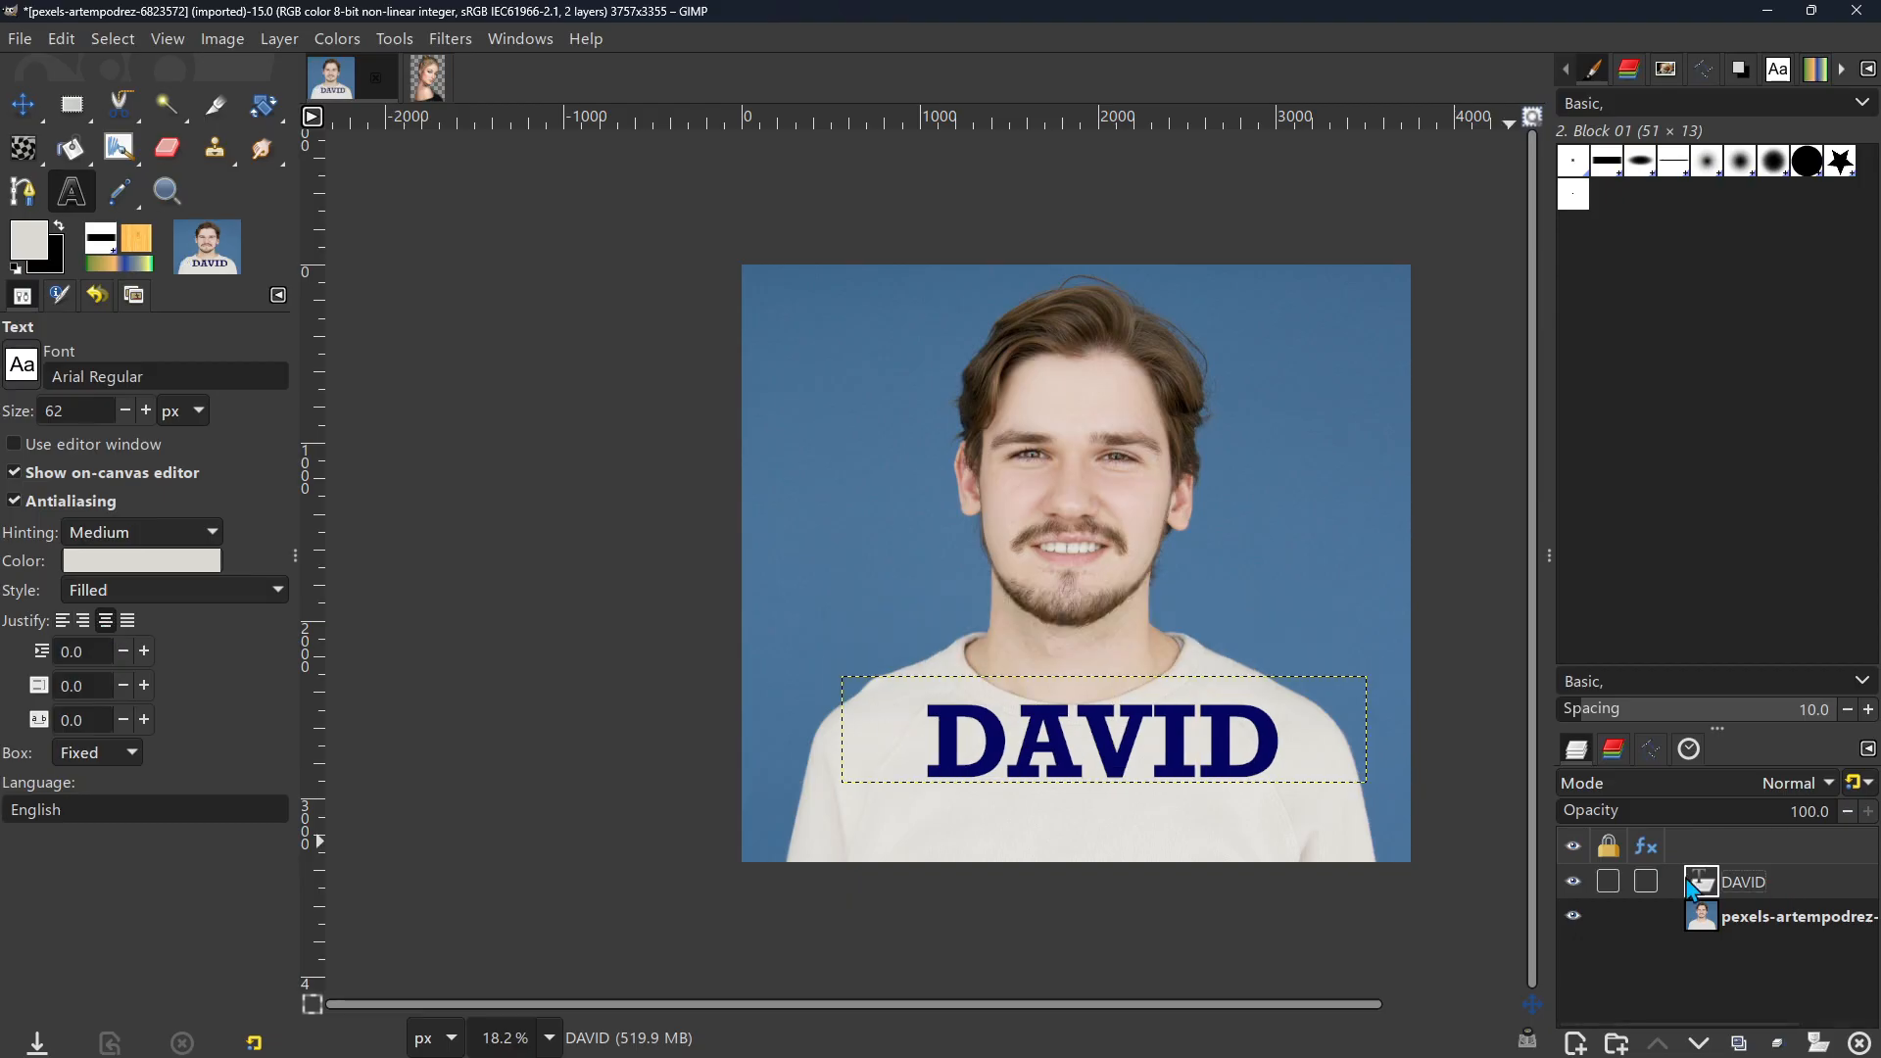
{"action": "left_click", "coordinate": [1184, 808]}
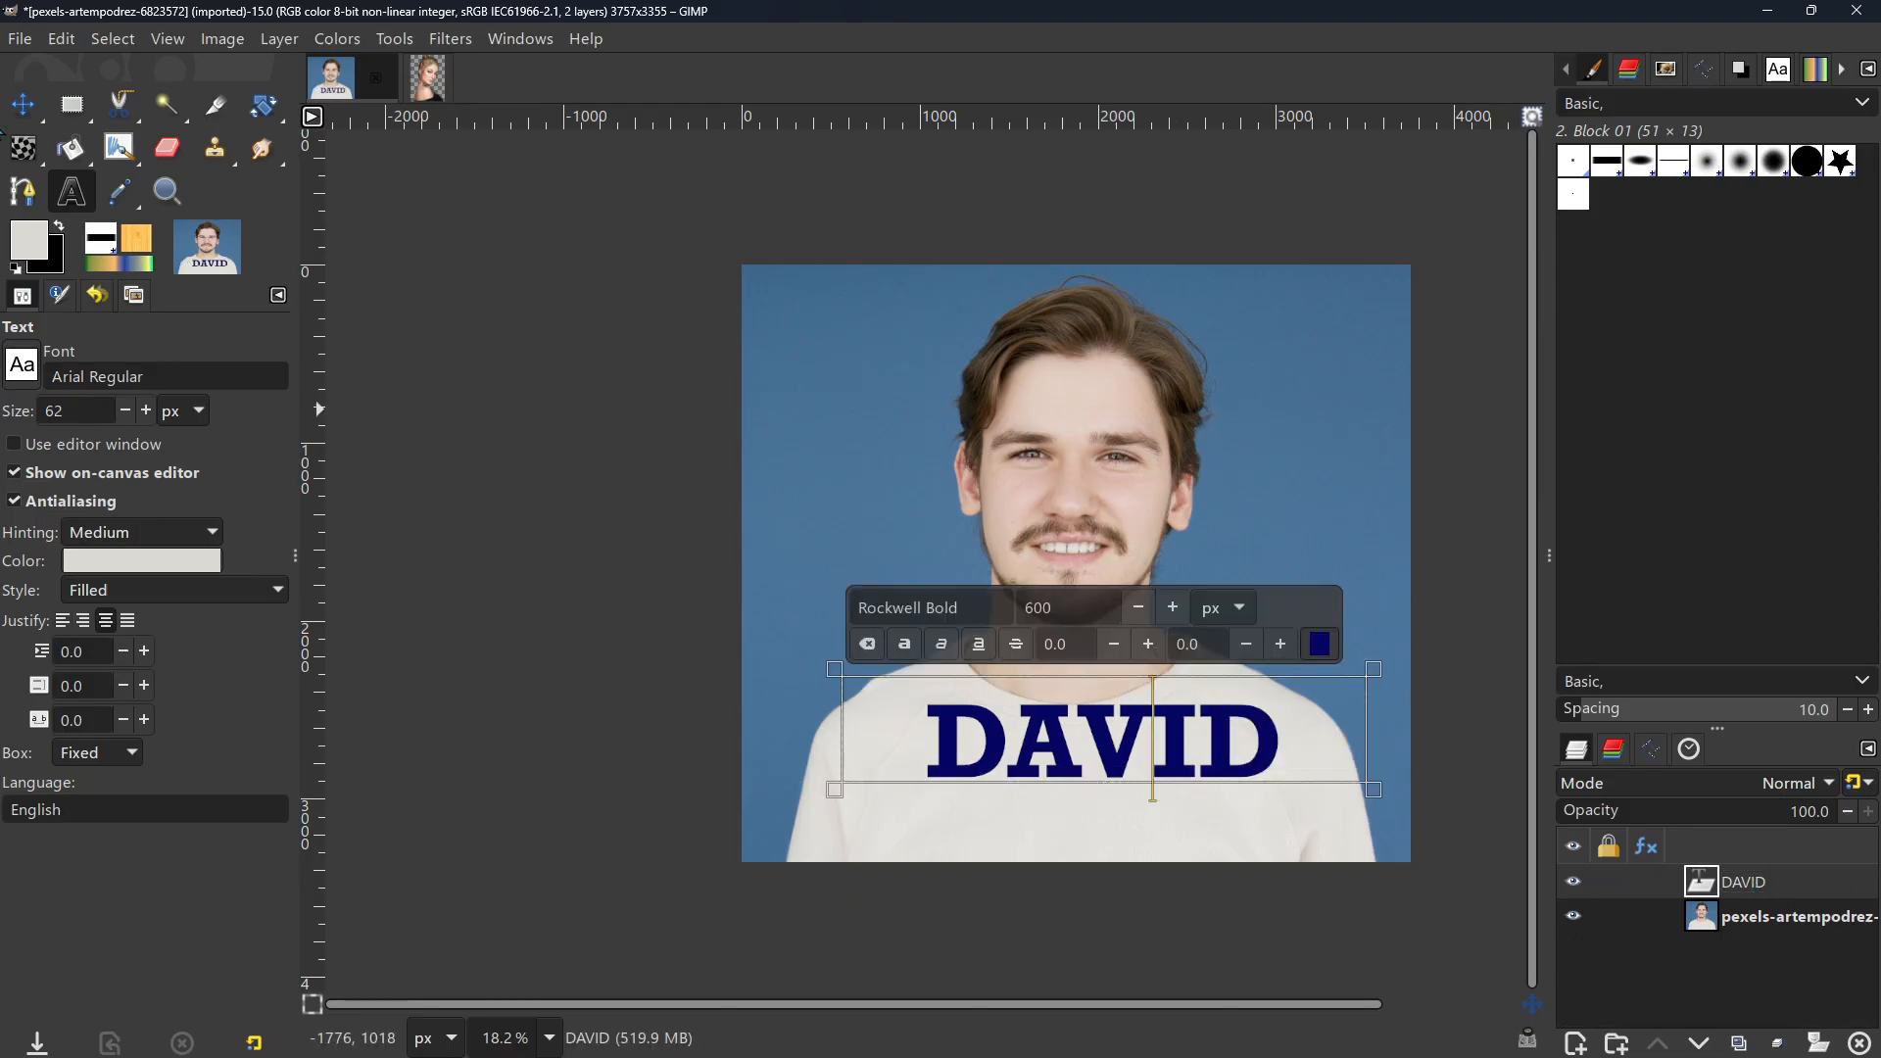
{"action": "left_click", "coordinate": [24, 105]}
{"action": "left_click_drag", "start_coordinate": [1045, 747], "coordinate": [1023, 784]}
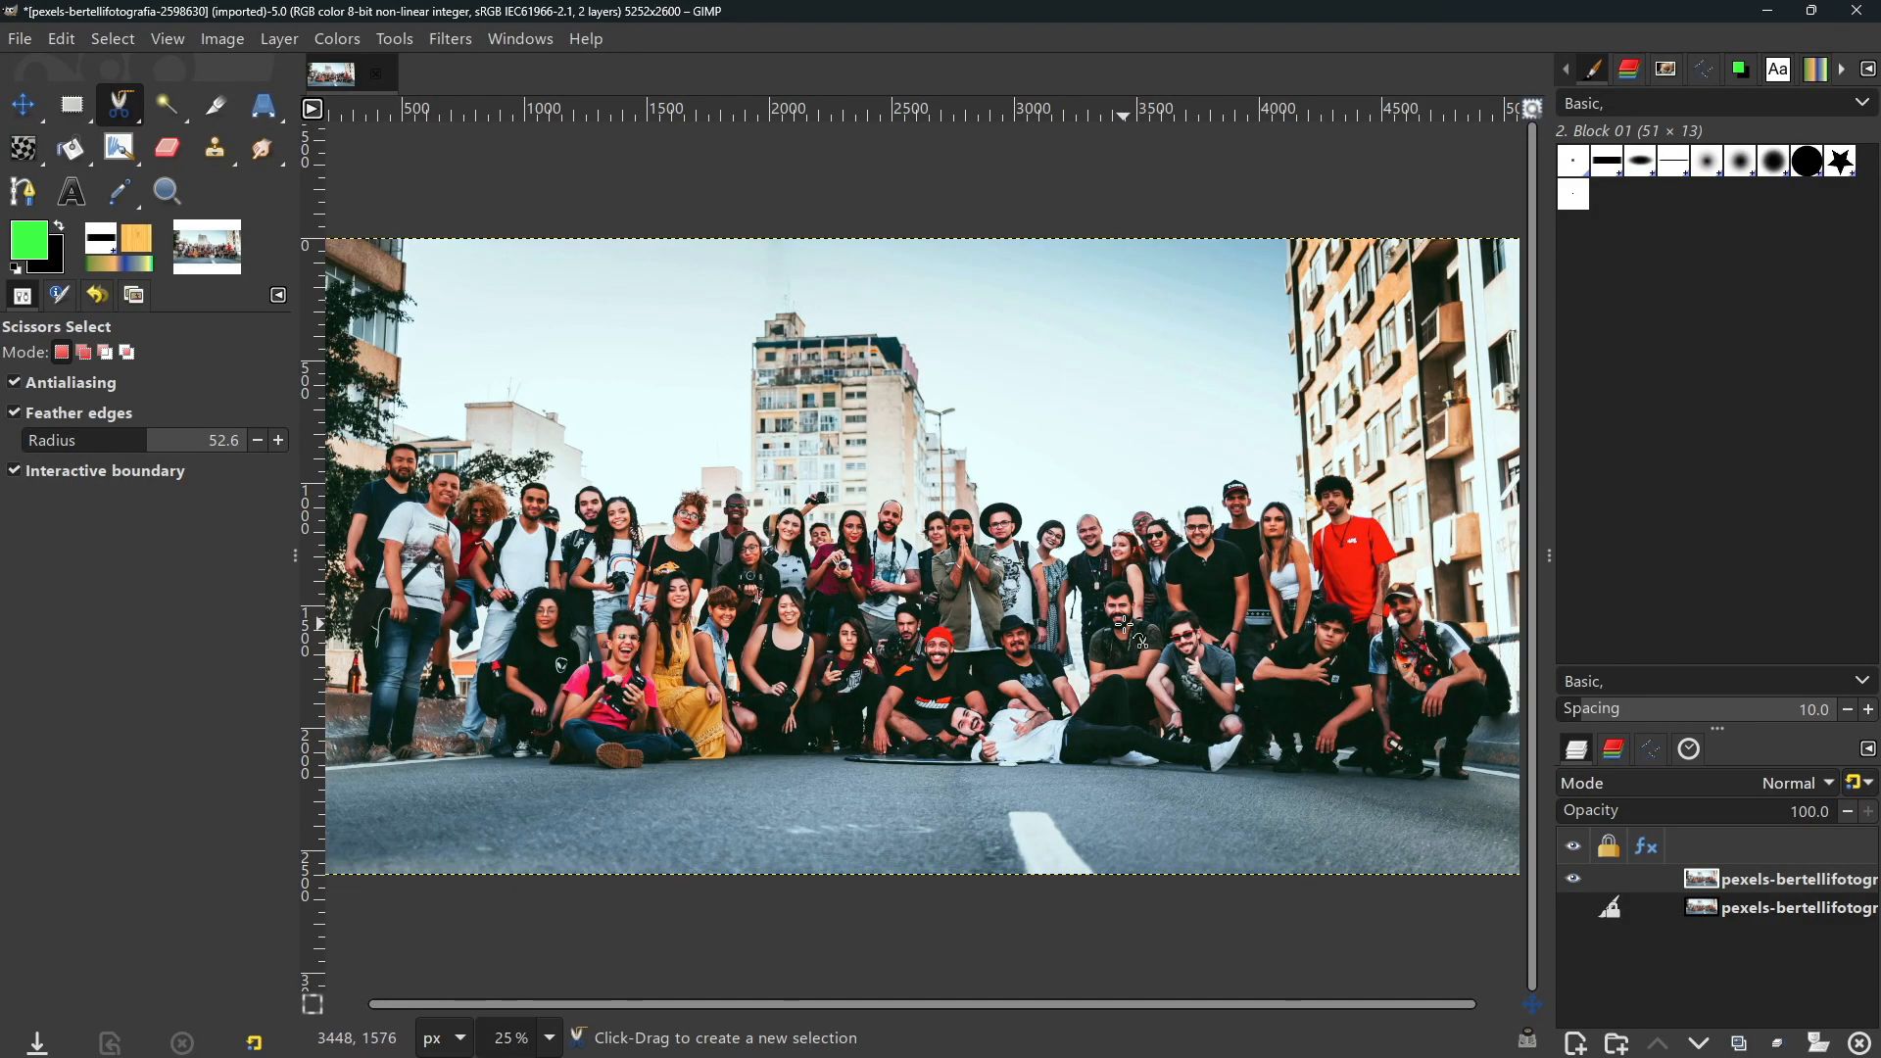
Step: Select the face of the seated bearded man in the camouflage shirt with a rough four-sided Free Select outline
{"action": "scroll", "coordinate": [1124, 627], "scroll_direction": "up", "scroll_amount": 3}
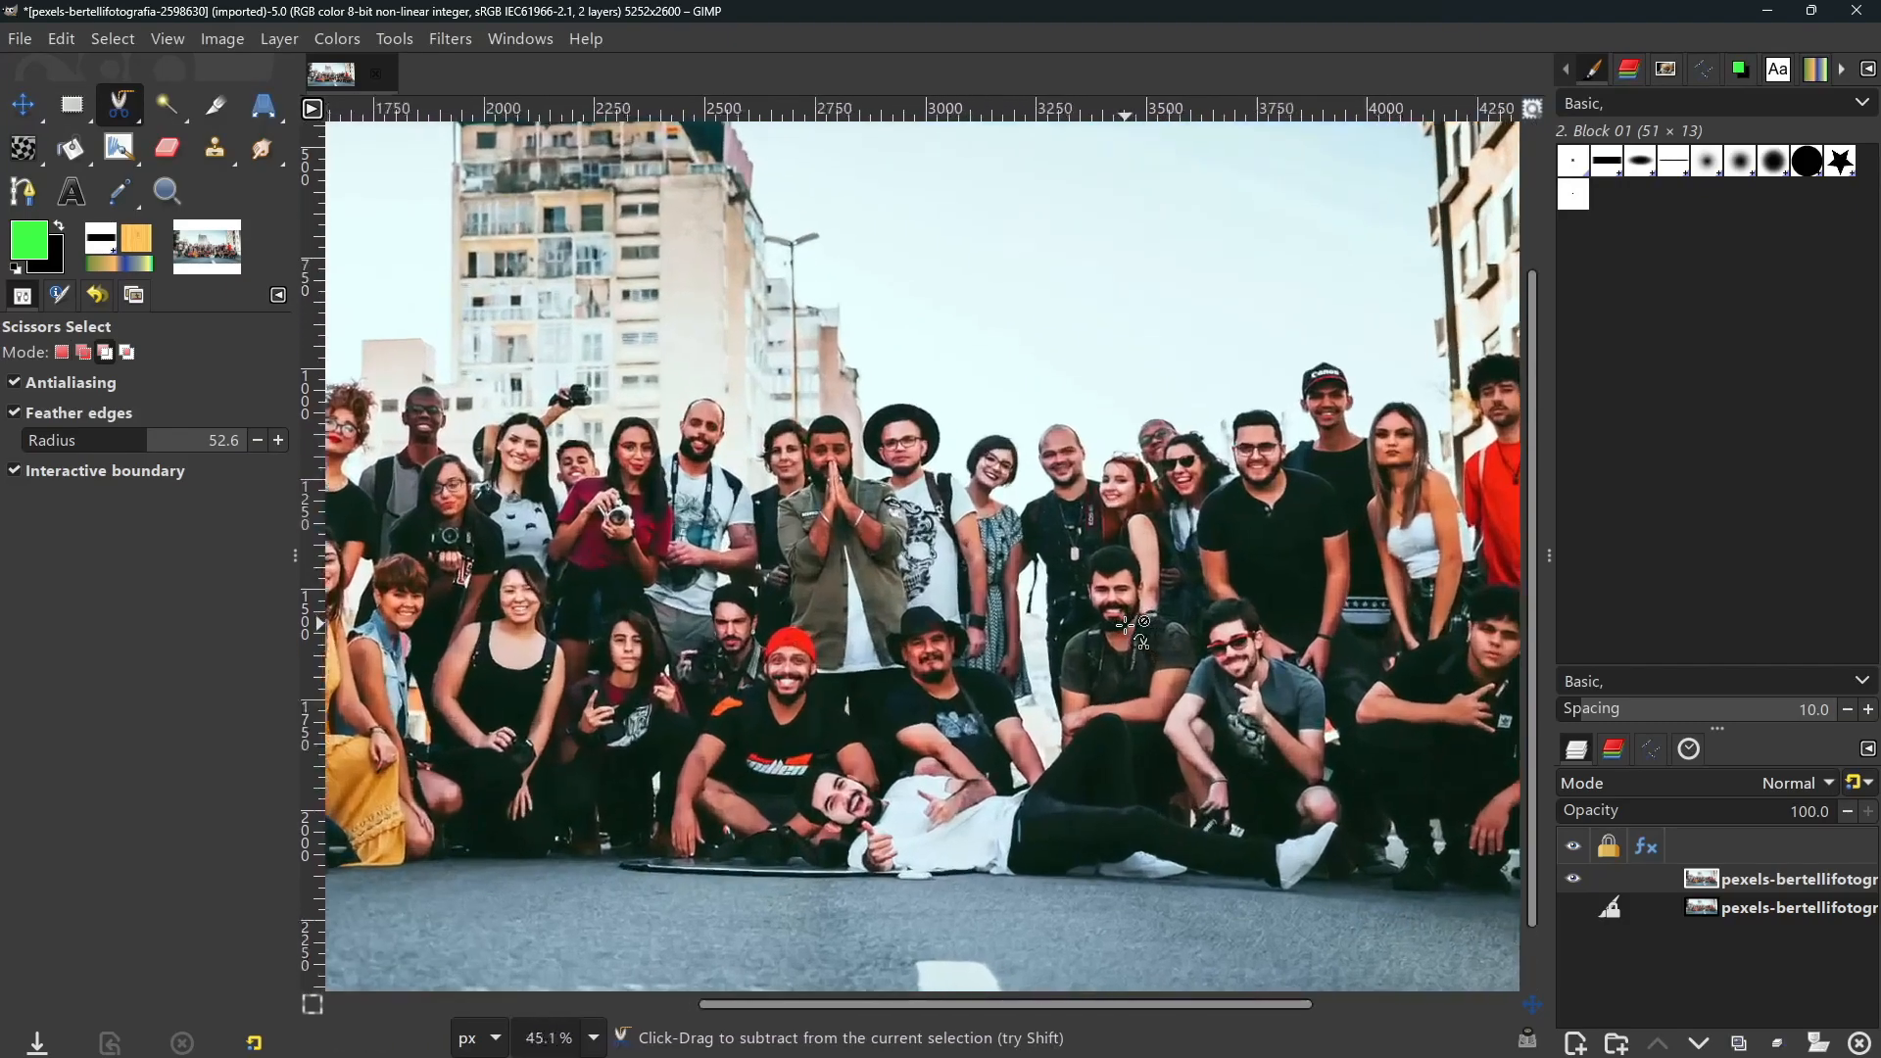
{"action": "scroll", "coordinate": [1124, 627], "scroll_direction": "up", "scroll_amount": 3}
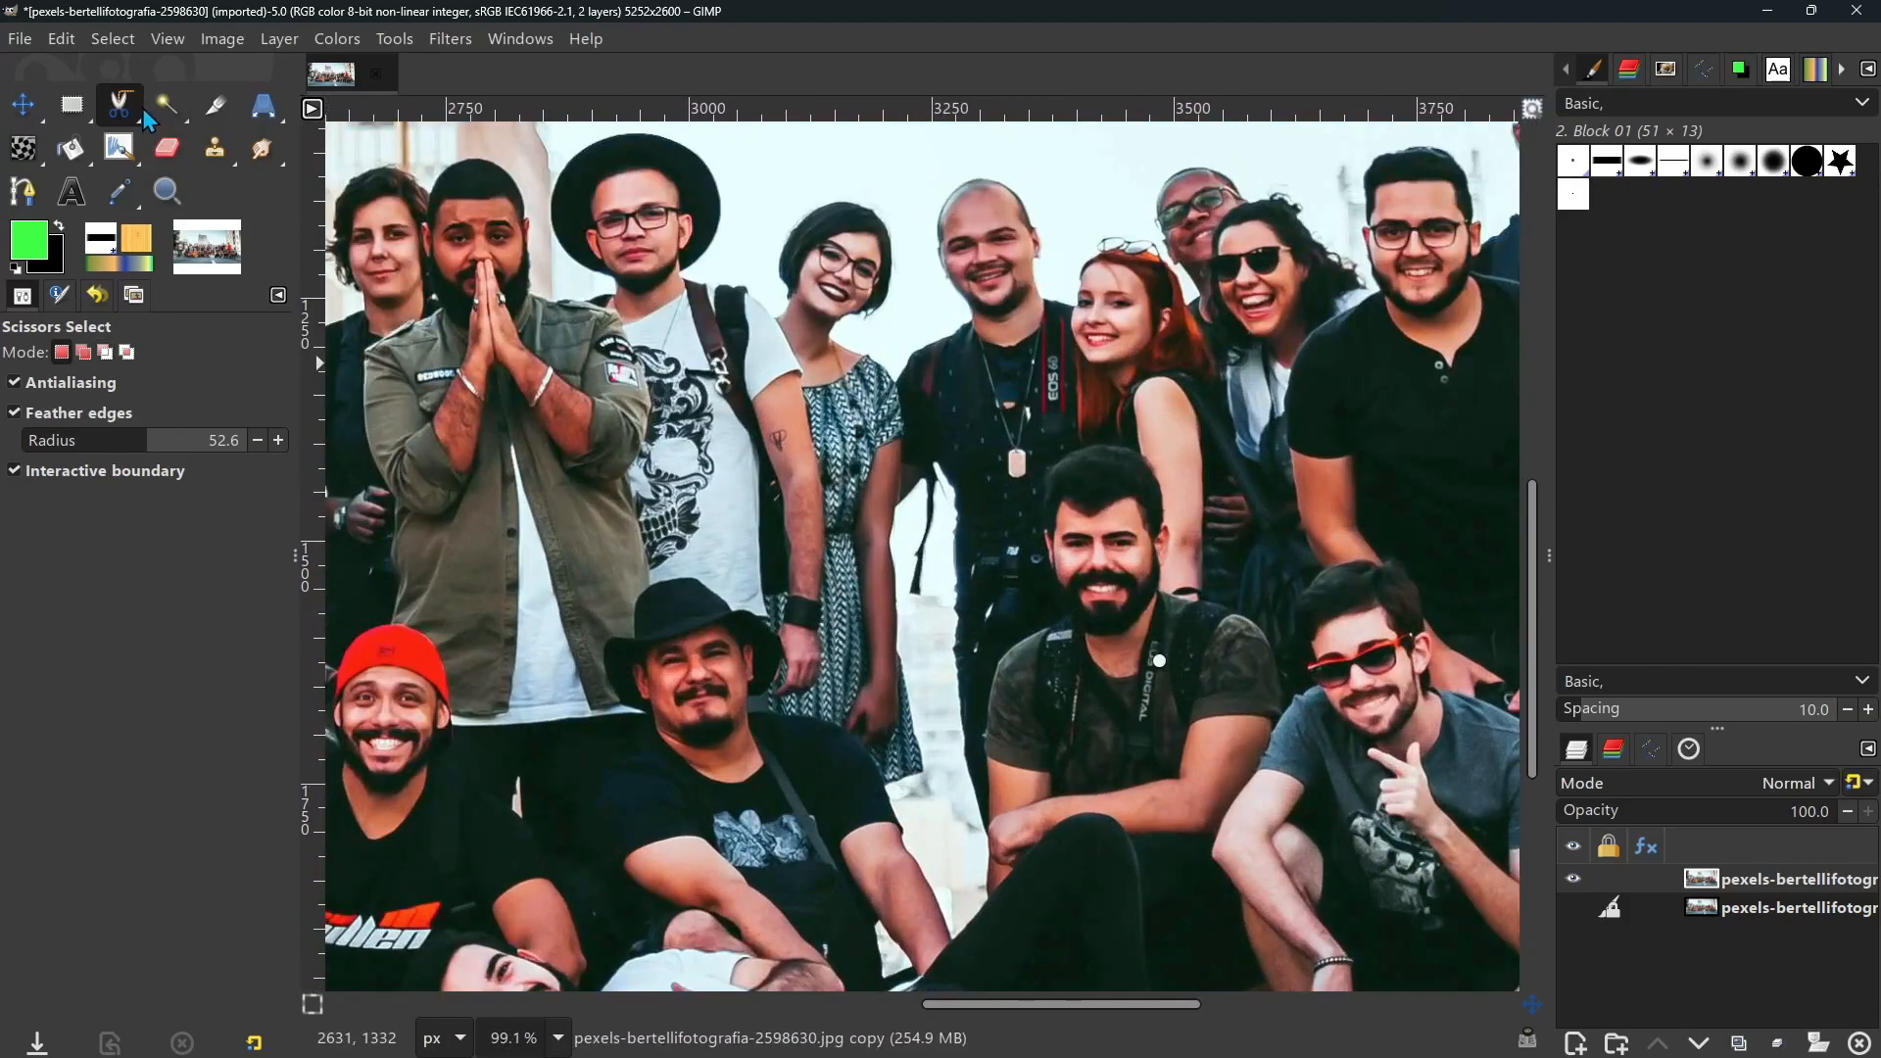
{"action": "left_click", "coordinate": [142, 115]}
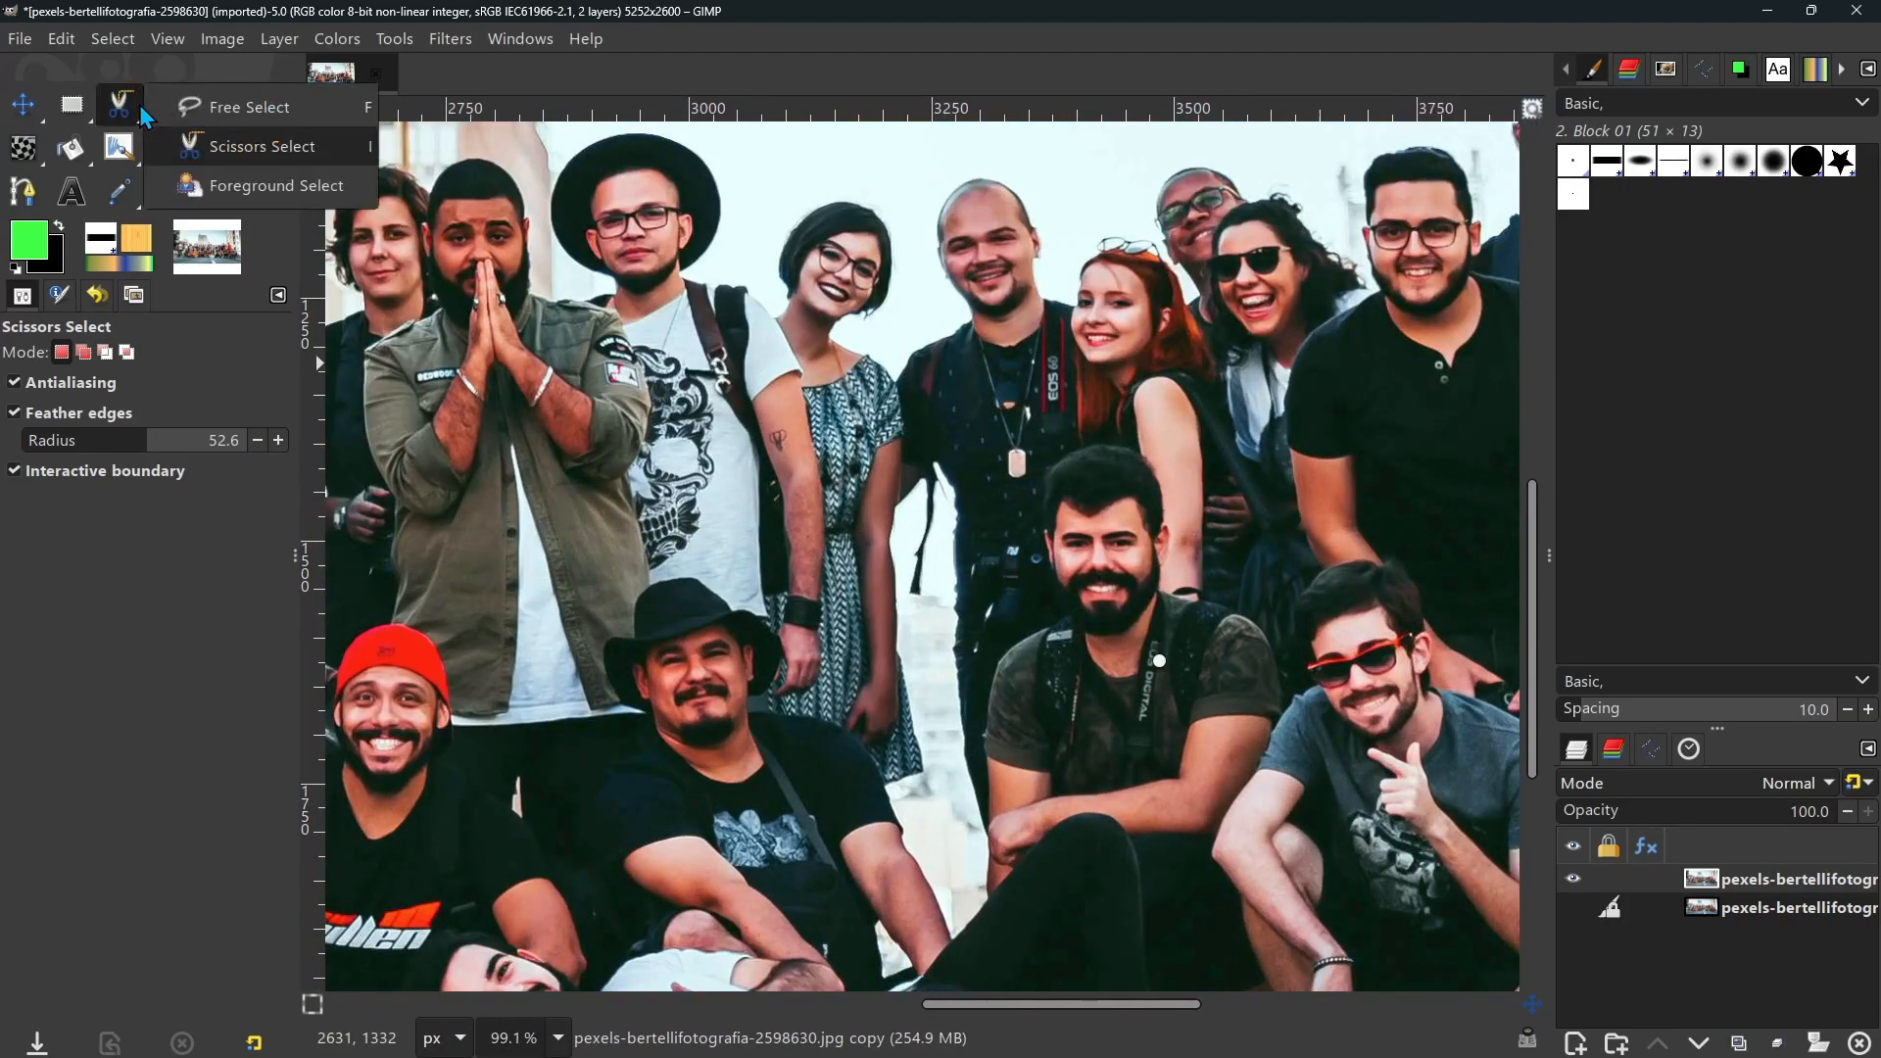
{"action": "left_click", "coordinate": [257, 98]}
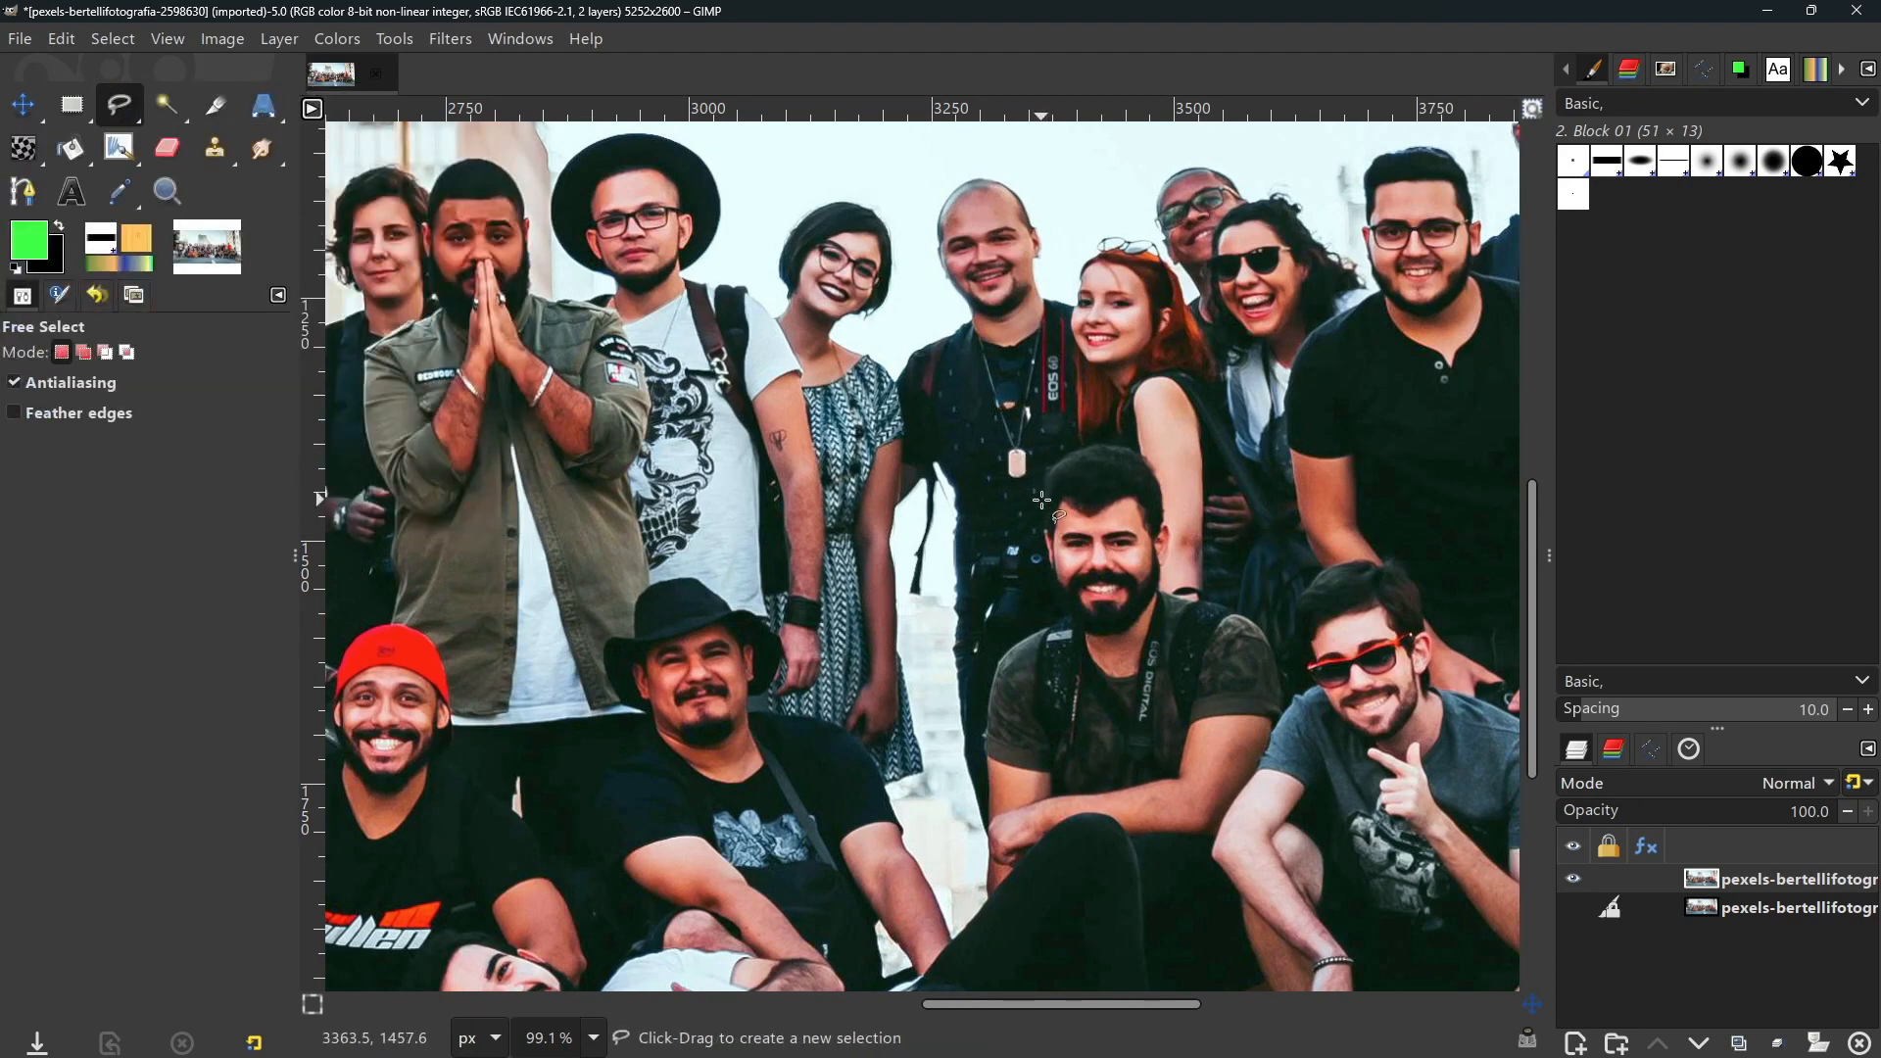
{"action": "left_click", "coordinate": [1066, 620]}
{"action": "left_click", "coordinate": [1154, 614]}
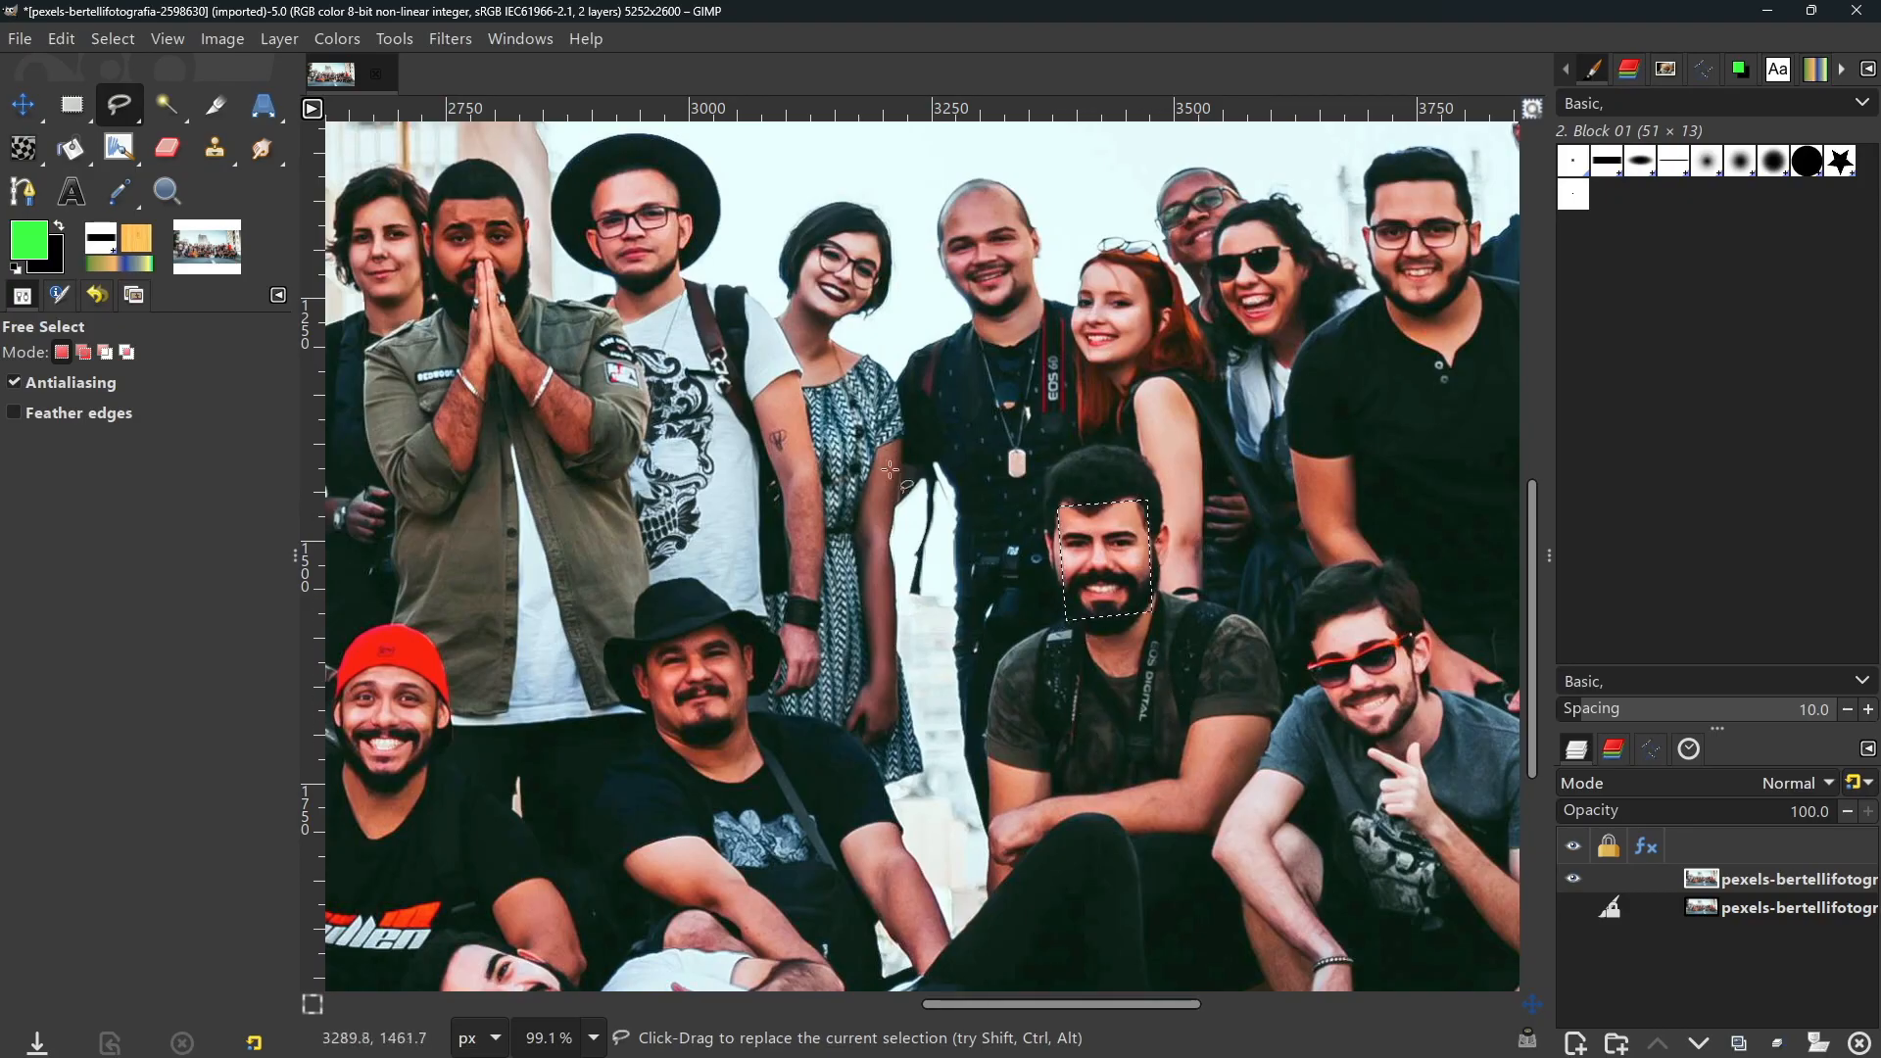
Step: Blur the selected face with a Gaussian Blur of 13.08 in X and Y and compare it in split view
{"action": "left_click", "coordinate": [434, 38]}
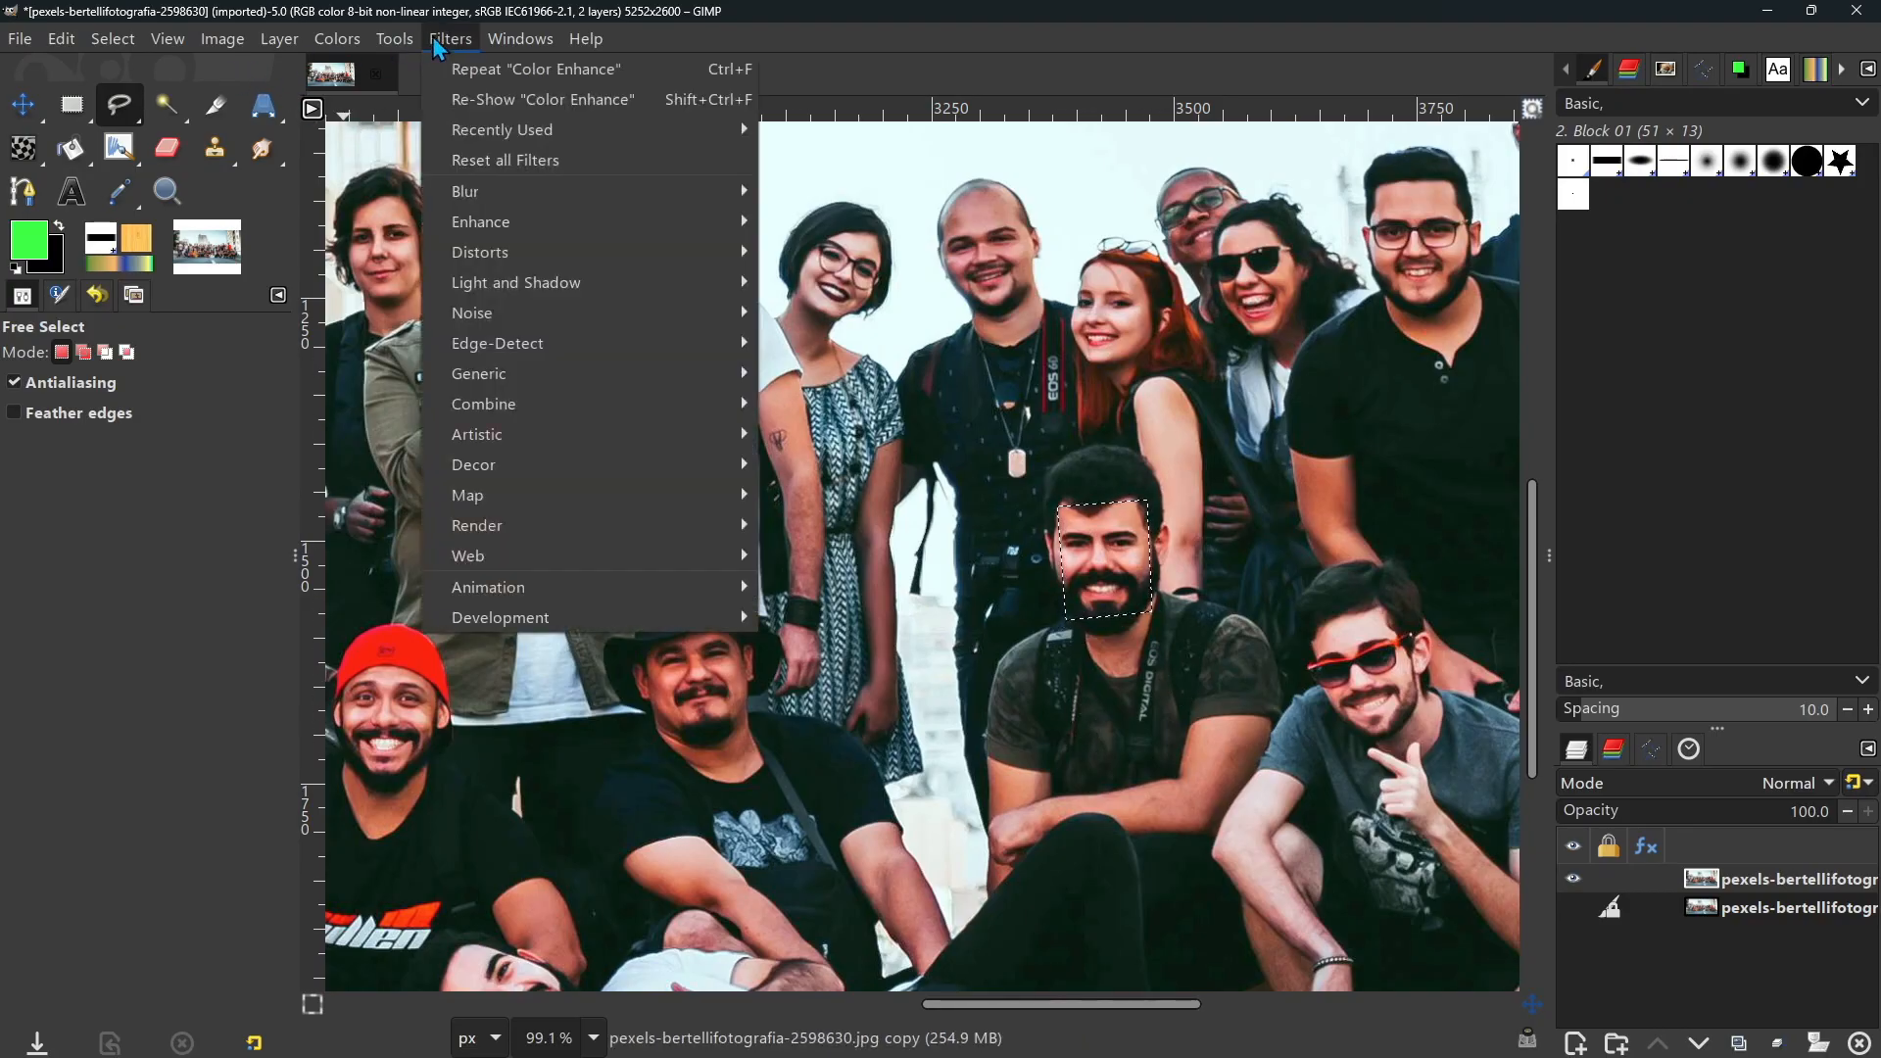
{"action": "mouse_move", "coordinate": [529, 204]}
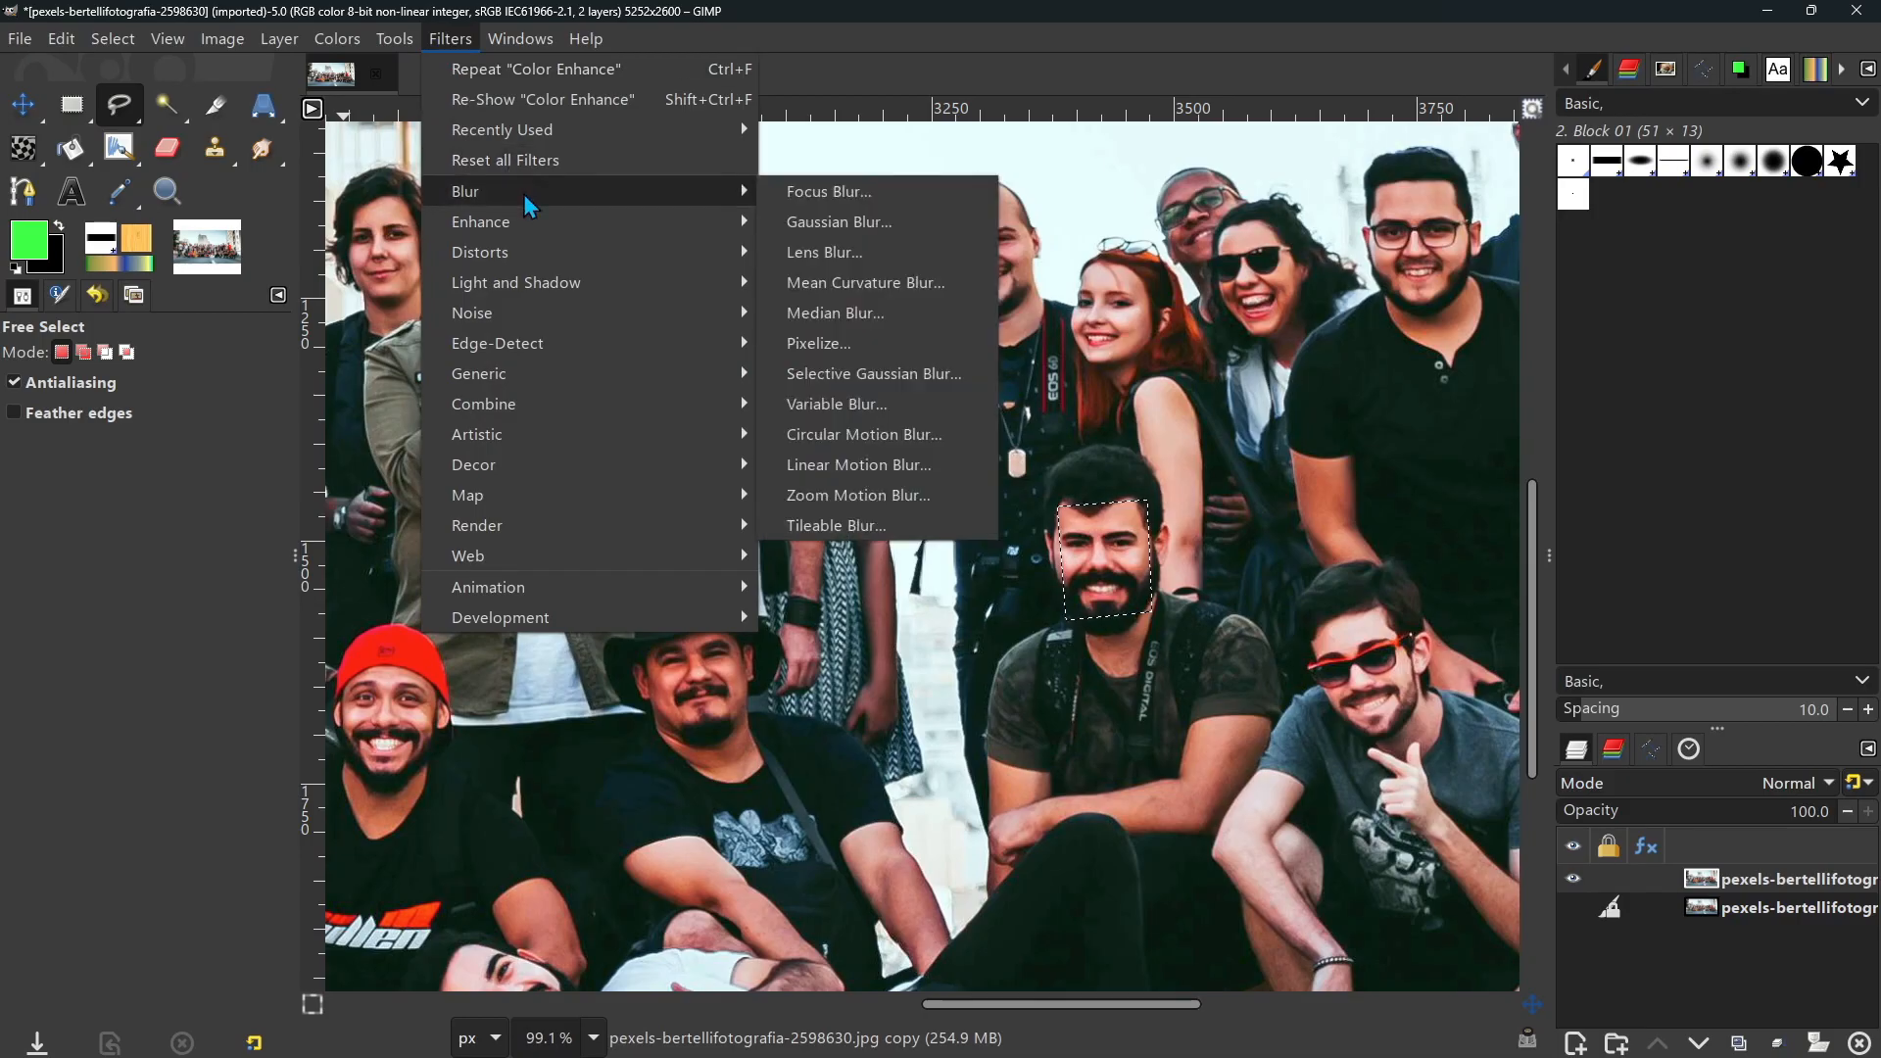
{"action": "left_click", "coordinate": [886, 224]}
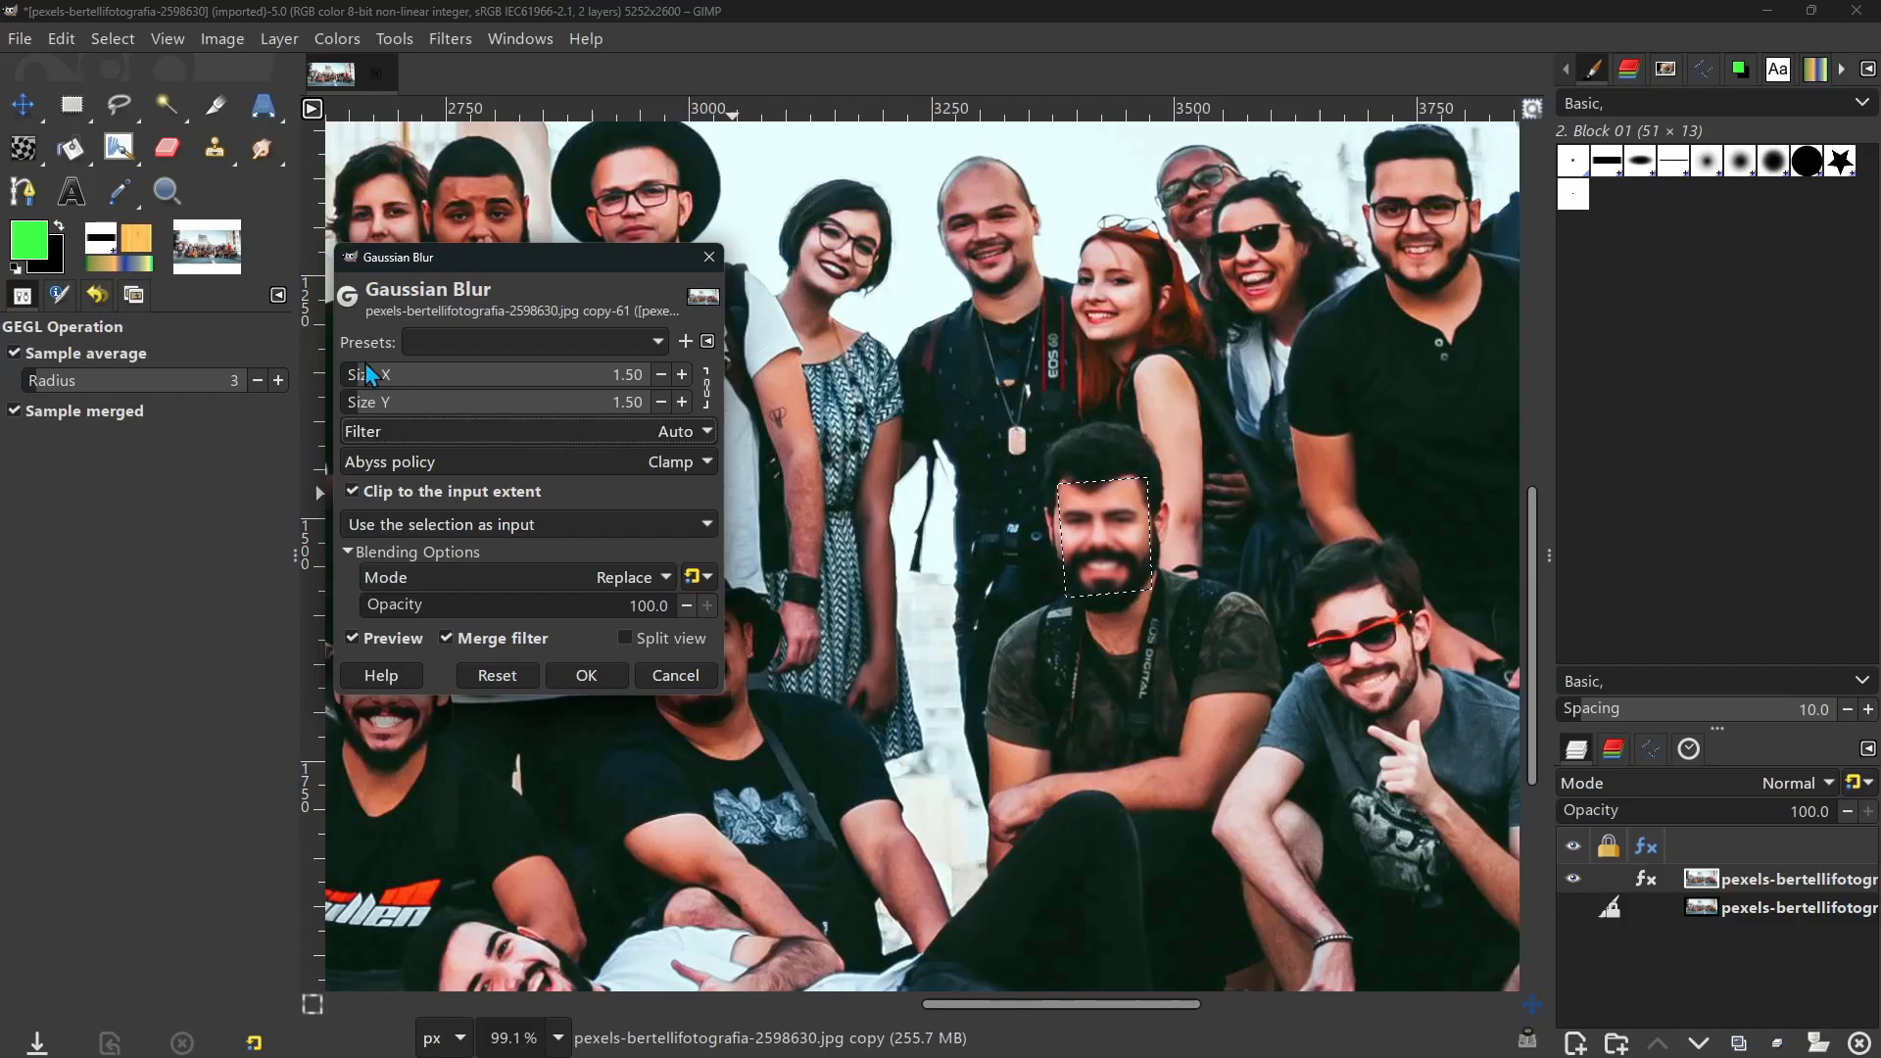
{"action": "left_click_drag", "start_coordinate": [359, 374], "coordinate": [364, 376]}
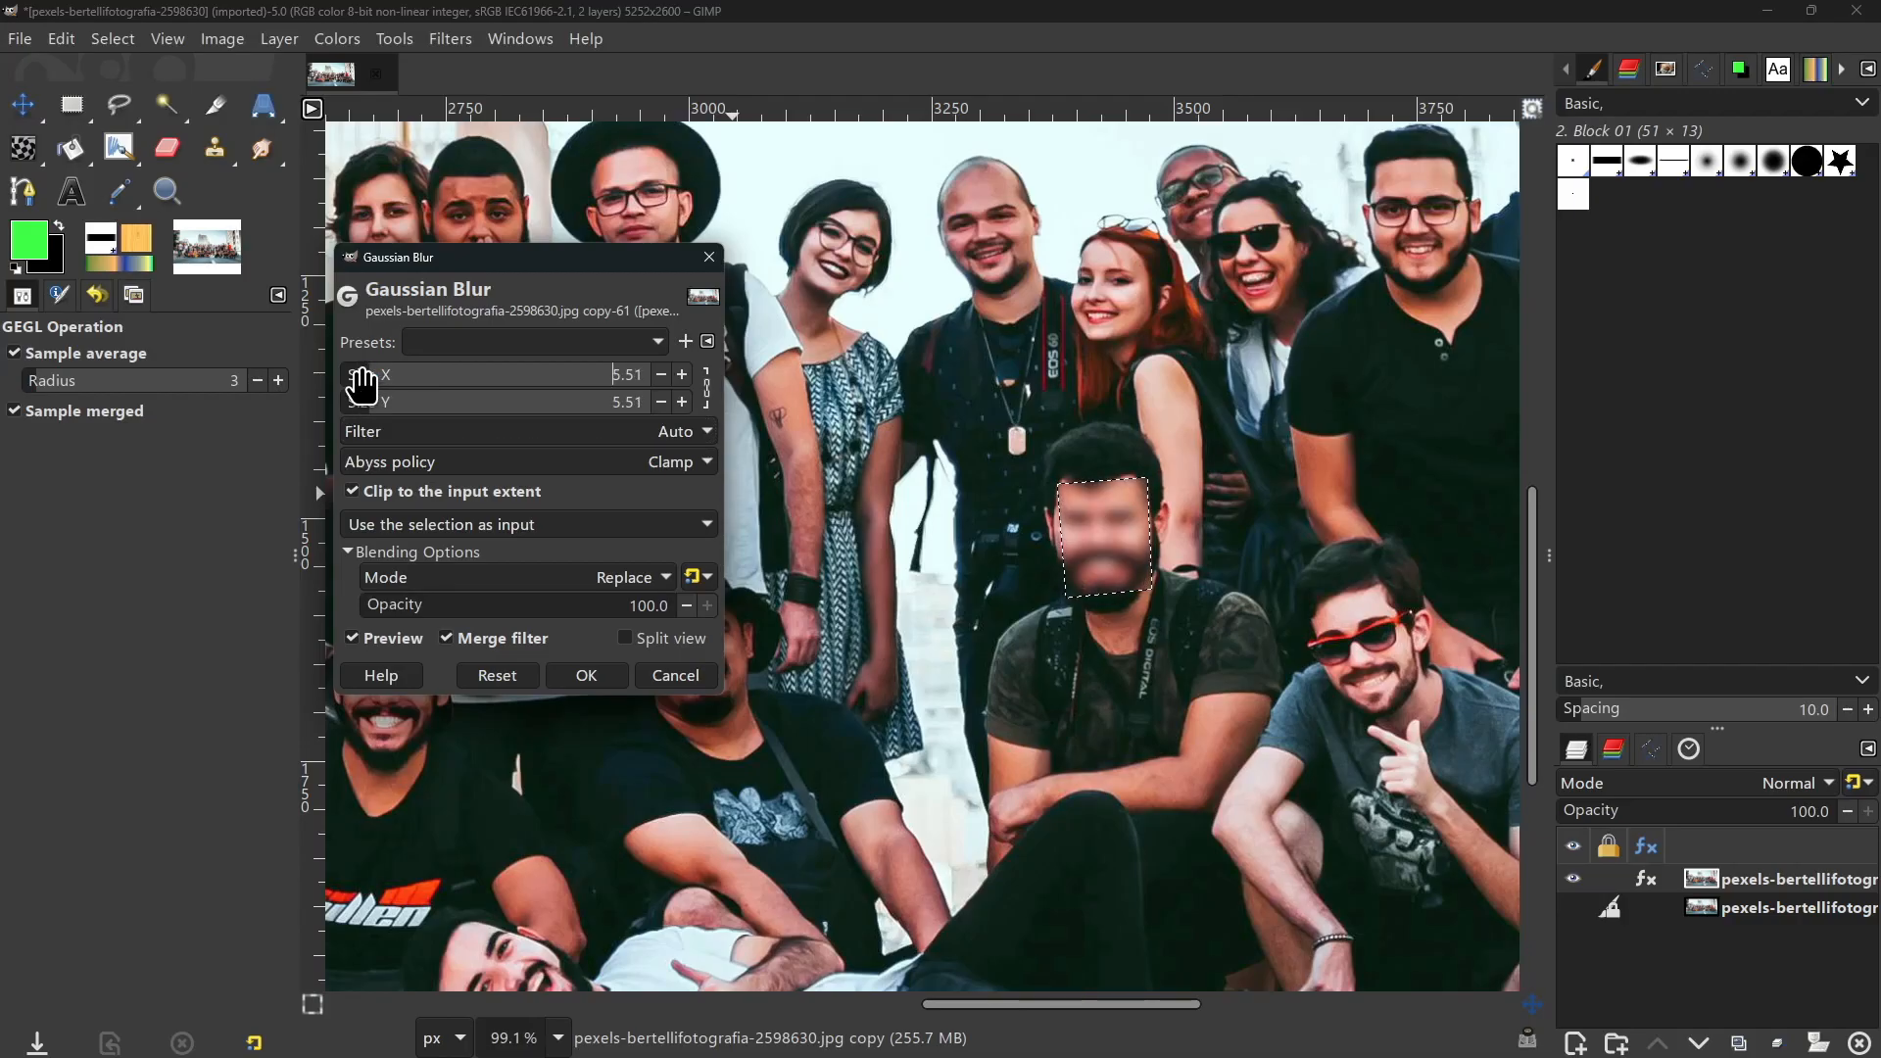
{"action": "left_click_drag", "start_coordinate": [380, 387], "coordinate": [377, 377]}
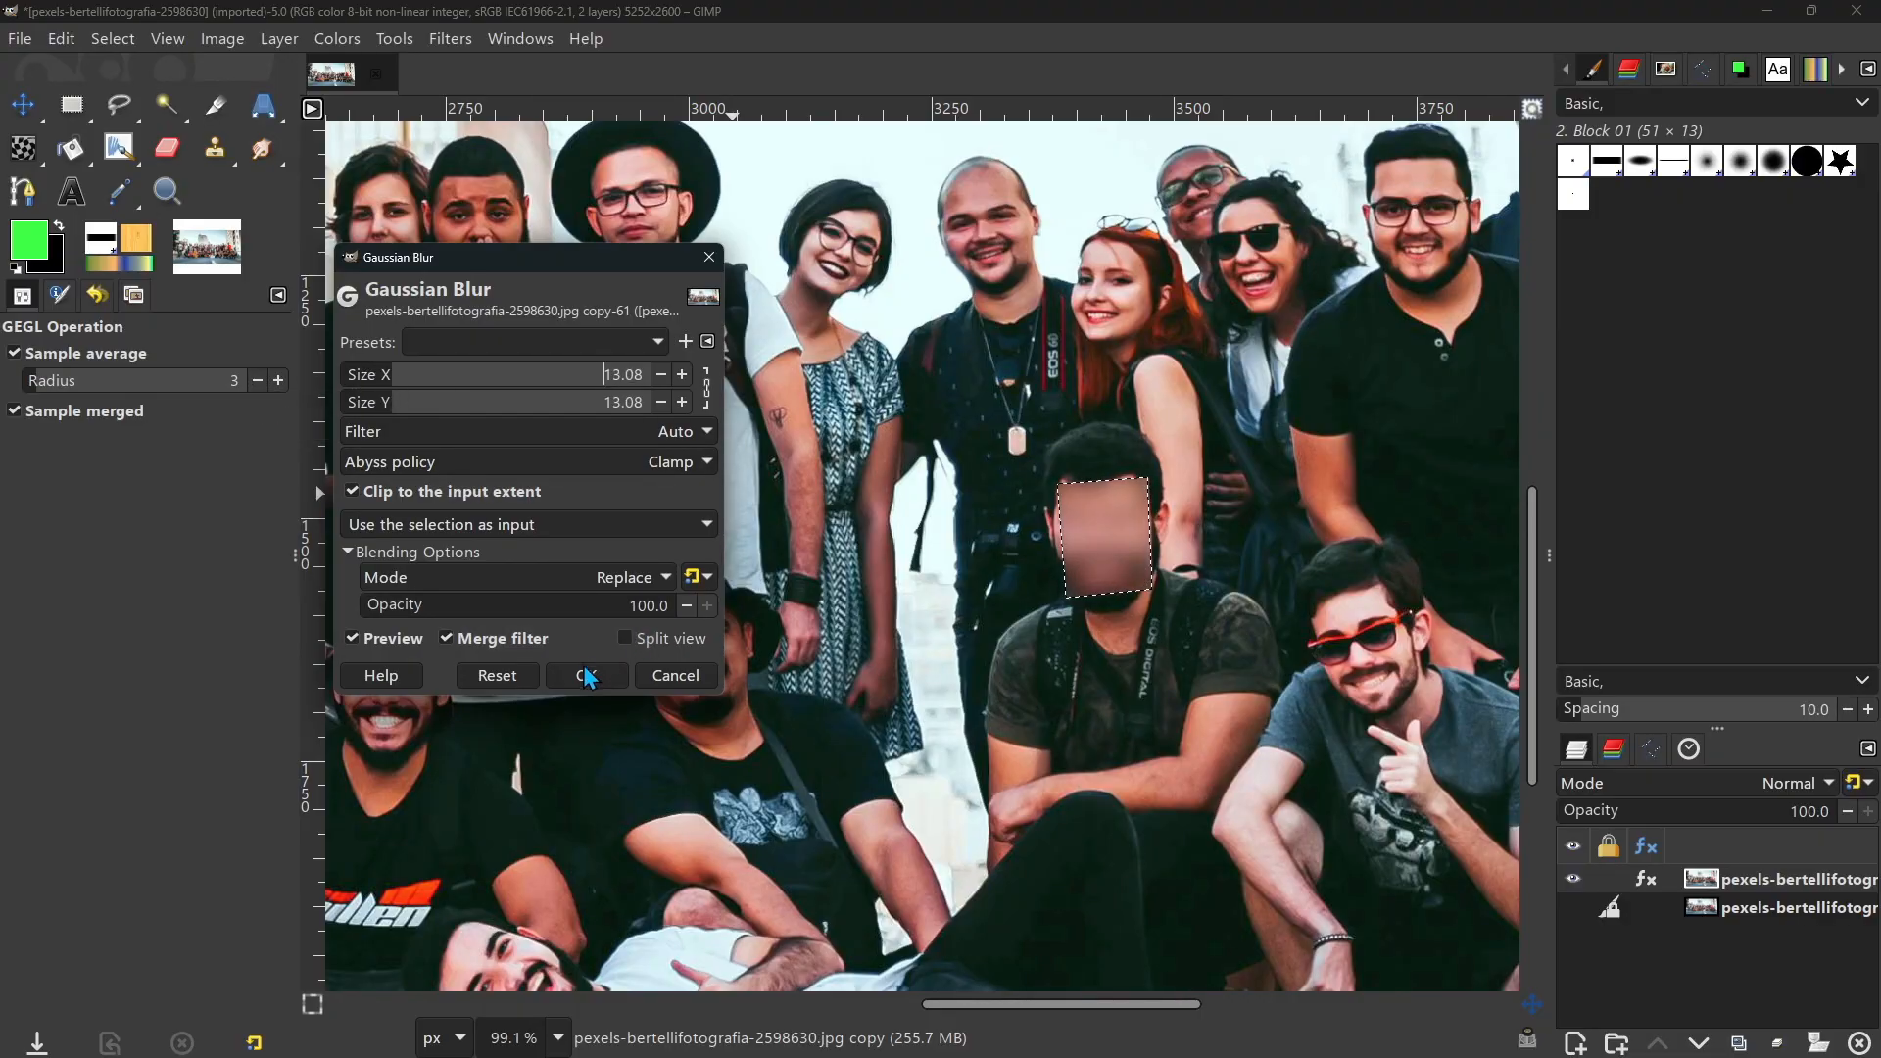
{"action": "left_click", "coordinate": [625, 638]}
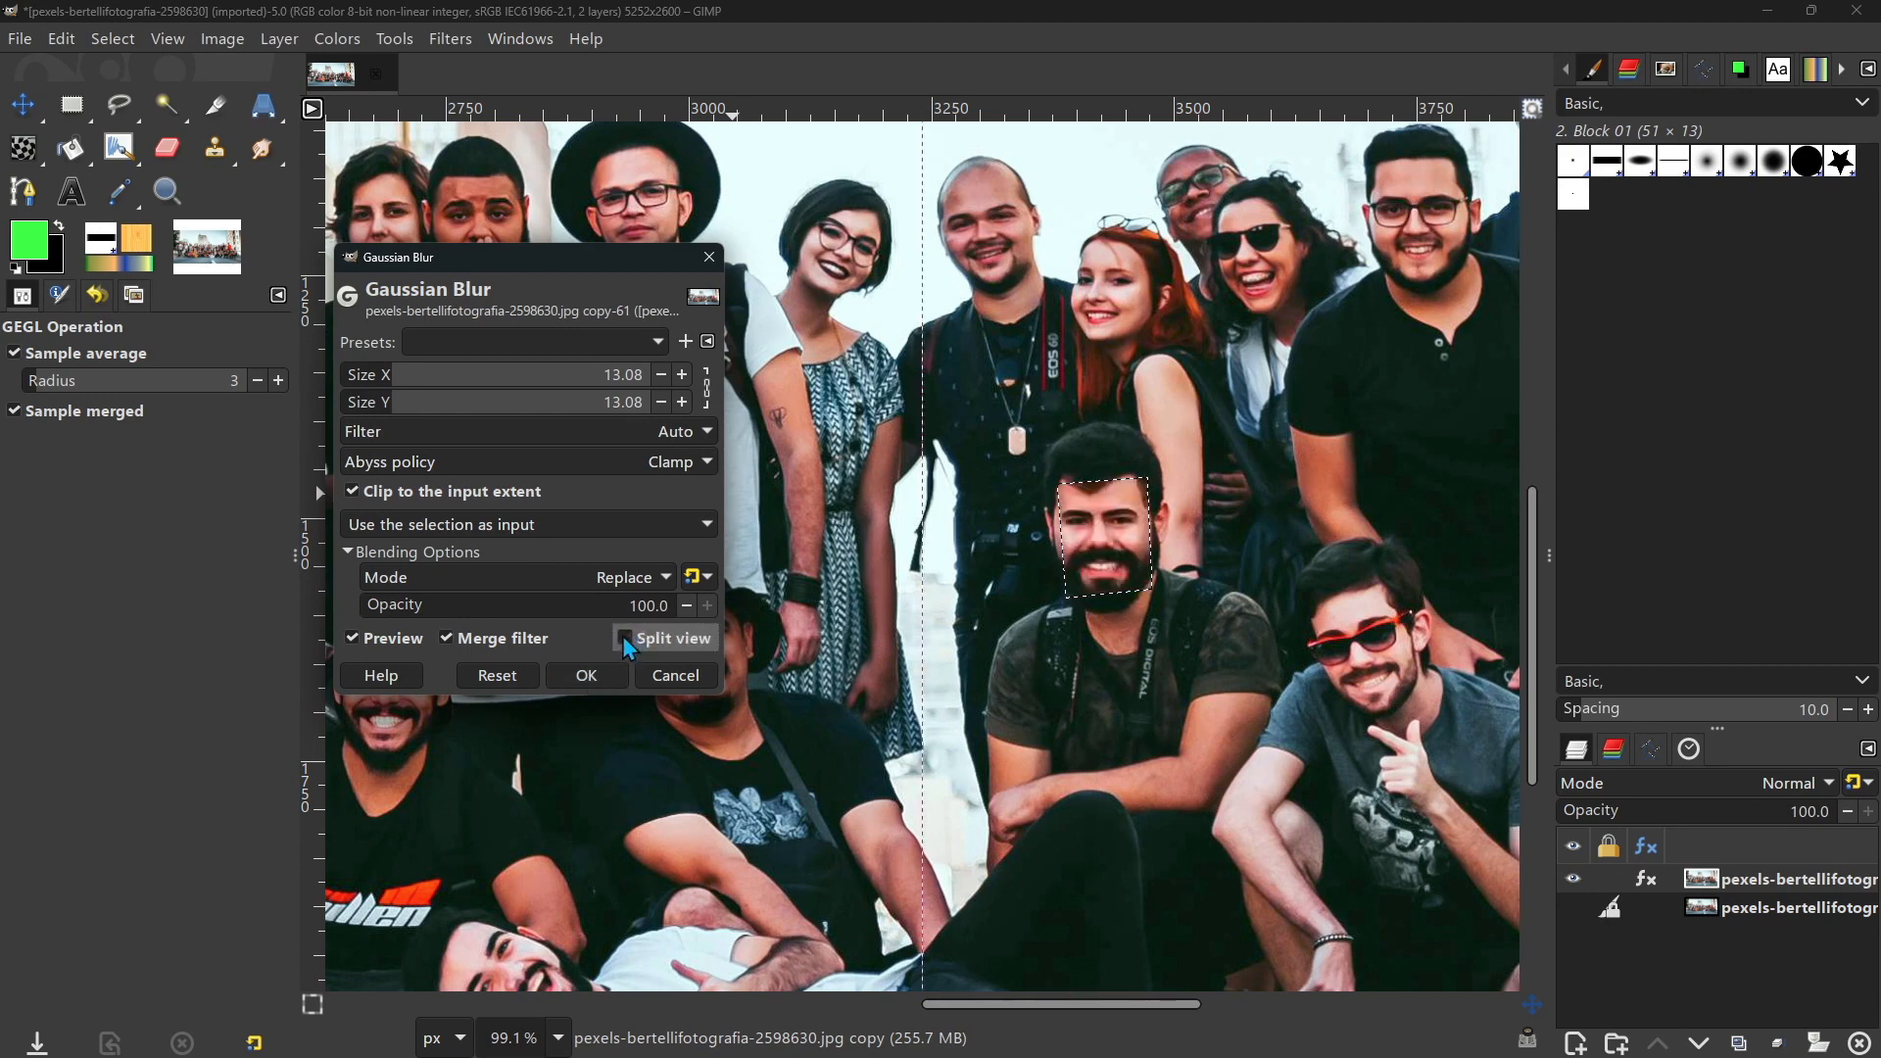
{"action": "left_click_drag", "start_coordinate": [932, 346], "coordinate": [1310, 356]}
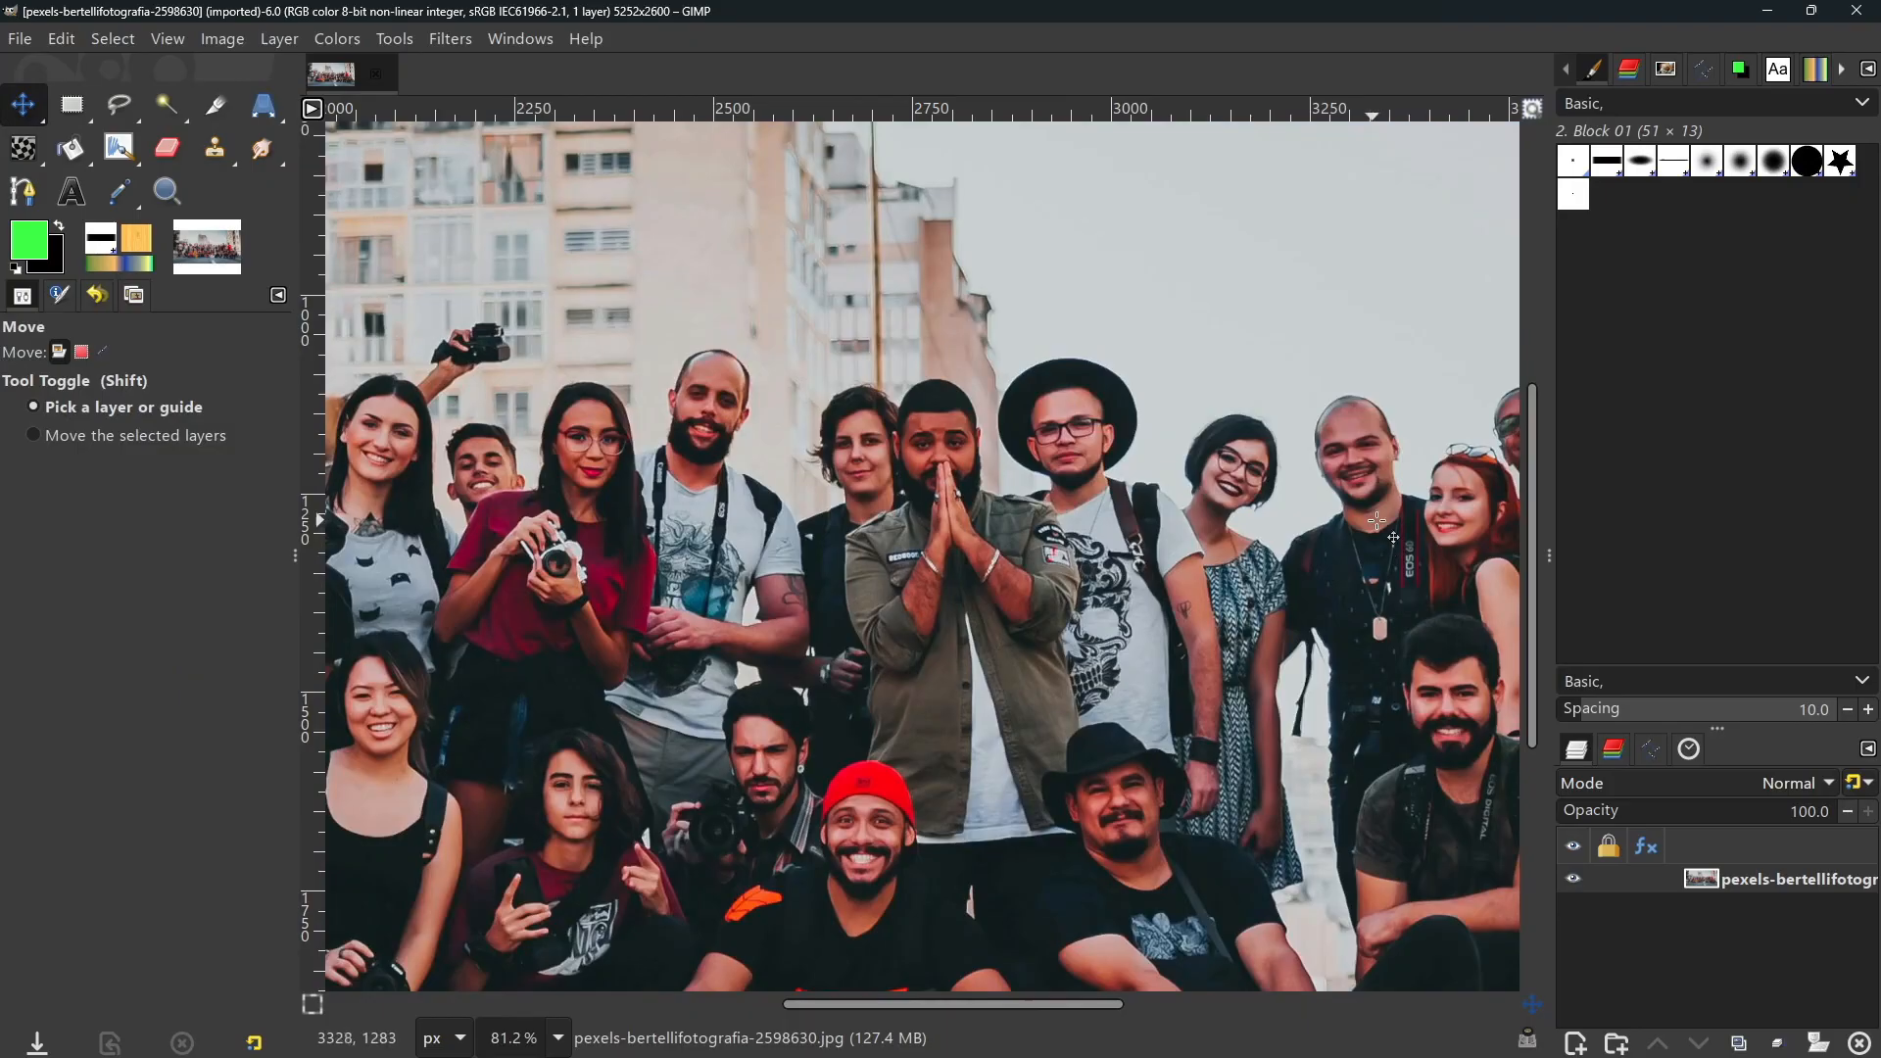
Step: Start a Scissors Select outline at the standing bald man's shoulder and trace around his head to the other side of his neck
{"action": "left_click_drag", "start_coordinate": [1442, 516], "coordinate": [1436, 511]}
{"action": "key", "text": "i"}
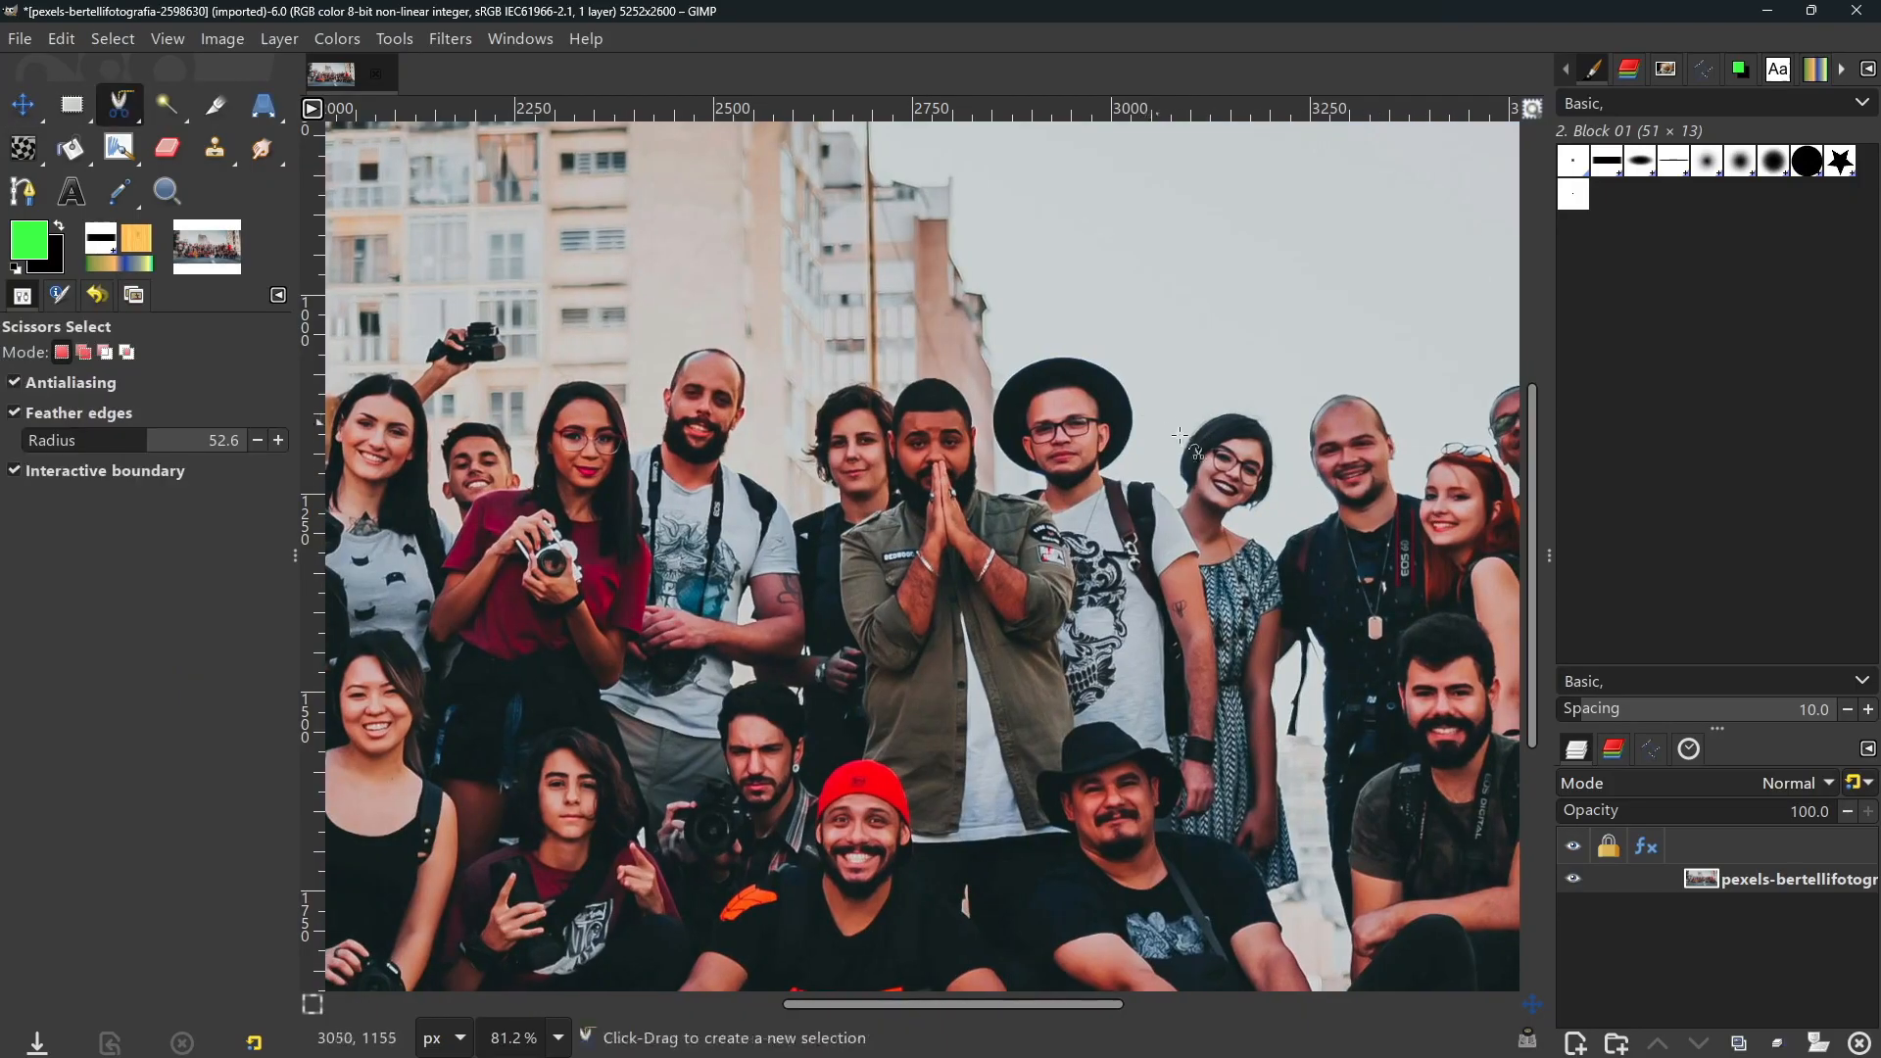
{"action": "left_click", "coordinate": [1412, 498]}
{"action": "left_click", "coordinate": [1394, 493]}
{"action": "left_click", "coordinate": [1387, 456]}
{"action": "left_click", "coordinate": [1391, 455]}
{"action": "left_click", "coordinate": [1392, 440]}
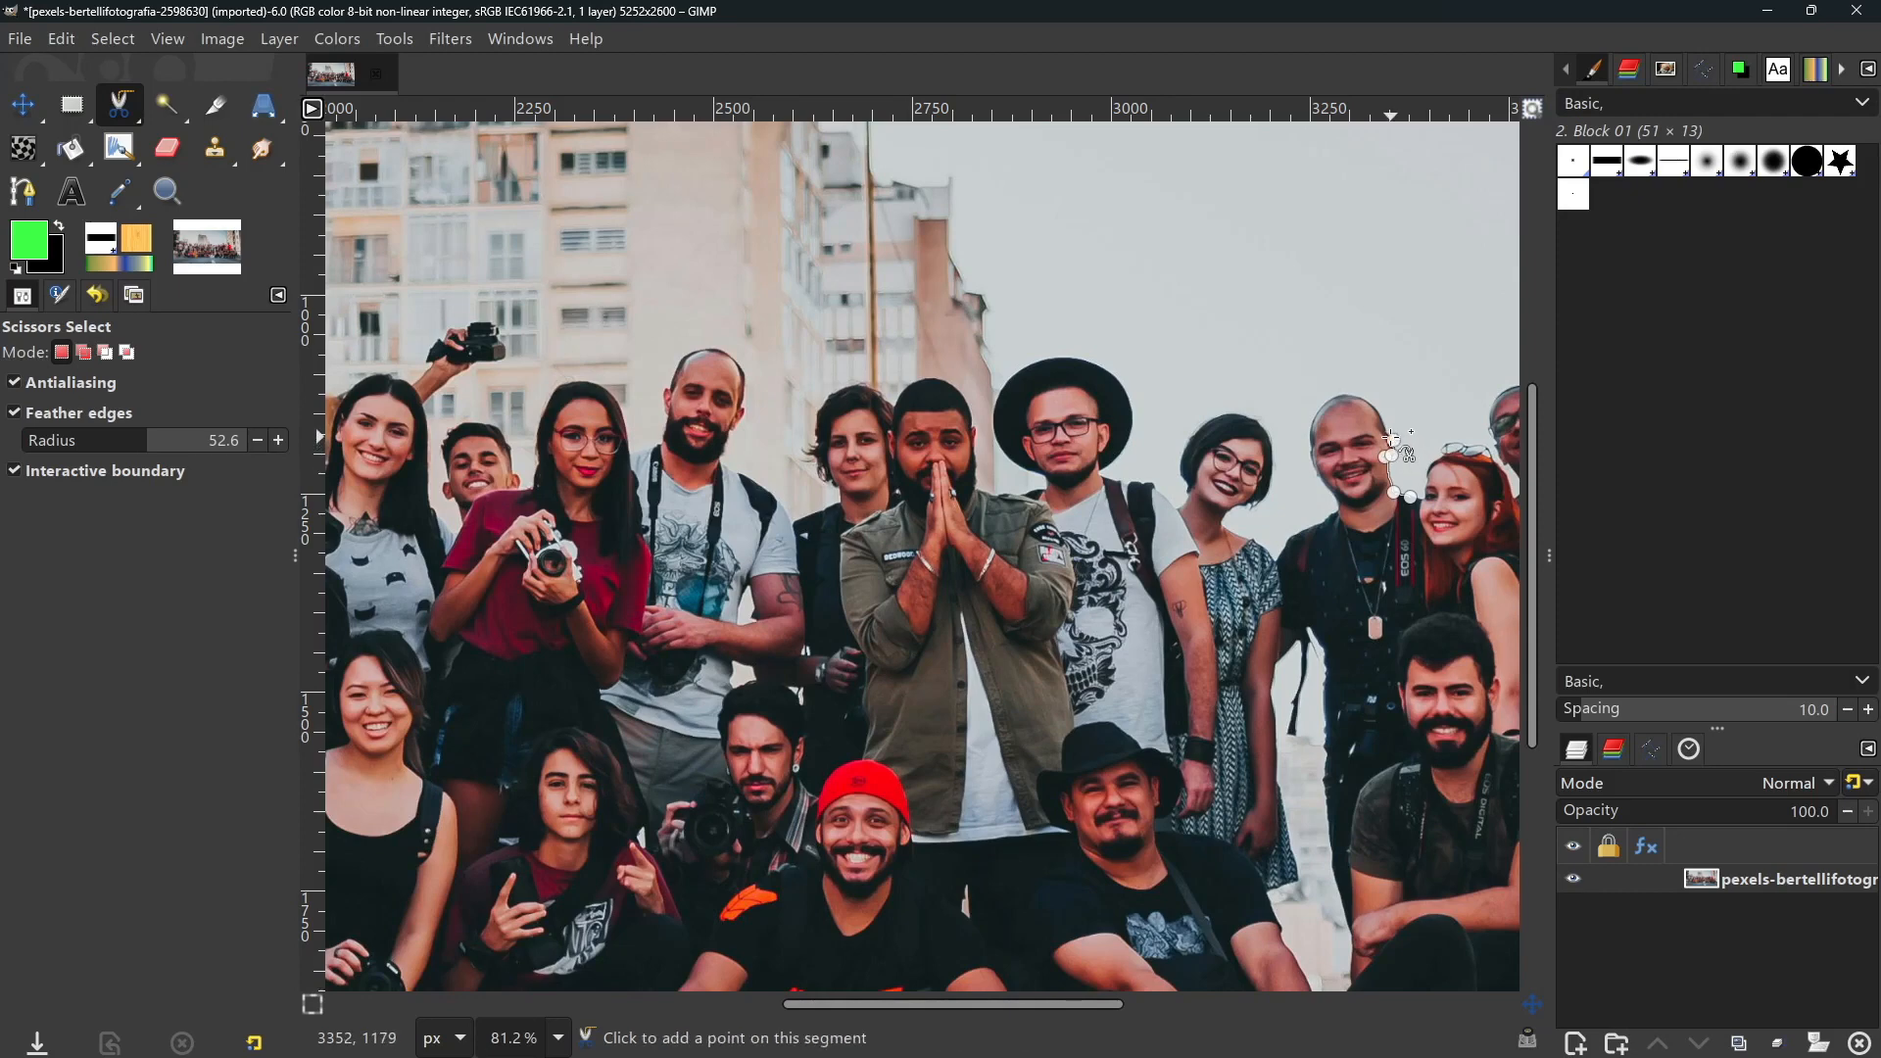
{"action": "left_click", "coordinate": [1386, 431]}
{"action": "left_click", "coordinate": [1375, 405], "text": "shift"}
{"action": "left_click", "coordinate": [1339, 396], "text": "shift"}
{"action": "left_click", "coordinate": [1313, 412], "text": "shift"}
{"action": "left_click", "coordinate": [1309, 441], "text": "shift"}
{"action": "left_click", "coordinate": [1307, 463], "text": "shift"}
{"action": "left_click", "coordinate": [1329, 494], "text": "shift"}
{"action": "left_click", "coordinate": [1336, 509], "text": "shift"}
Step: Continue the outline down the bald man's arm and body, around the seated man's head, and close it at the starting shoulder
{"action": "left_click", "coordinate": [1323, 744], "text": "shift"}
{"action": "left_click", "coordinate": [1349, 937], "text": "shift"}
{"action": "left_click", "coordinate": [1349, 853], "text": "shift"}
{"action": "left_click", "coordinate": [1359, 786], "text": "shift"}
{"action": "left_click", "coordinate": [1420, 745], "text": "shift"}
{"action": "left_click", "coordinate": [1409, 719], "text": "shift"}
{"action": "left_click", "coordinate": [1400, 704], "text": "shift"}
{"action": "scroll", "coordinate": [1401, 657], "scroll_direction": "down", "scroll_amount": 3}
{"action": "left_click", "coordinate": [1340, 536]}
{"action": "scroll", "coordinate": [1352, 558], "scroll_direction": "up", "scroll_amount": 5}
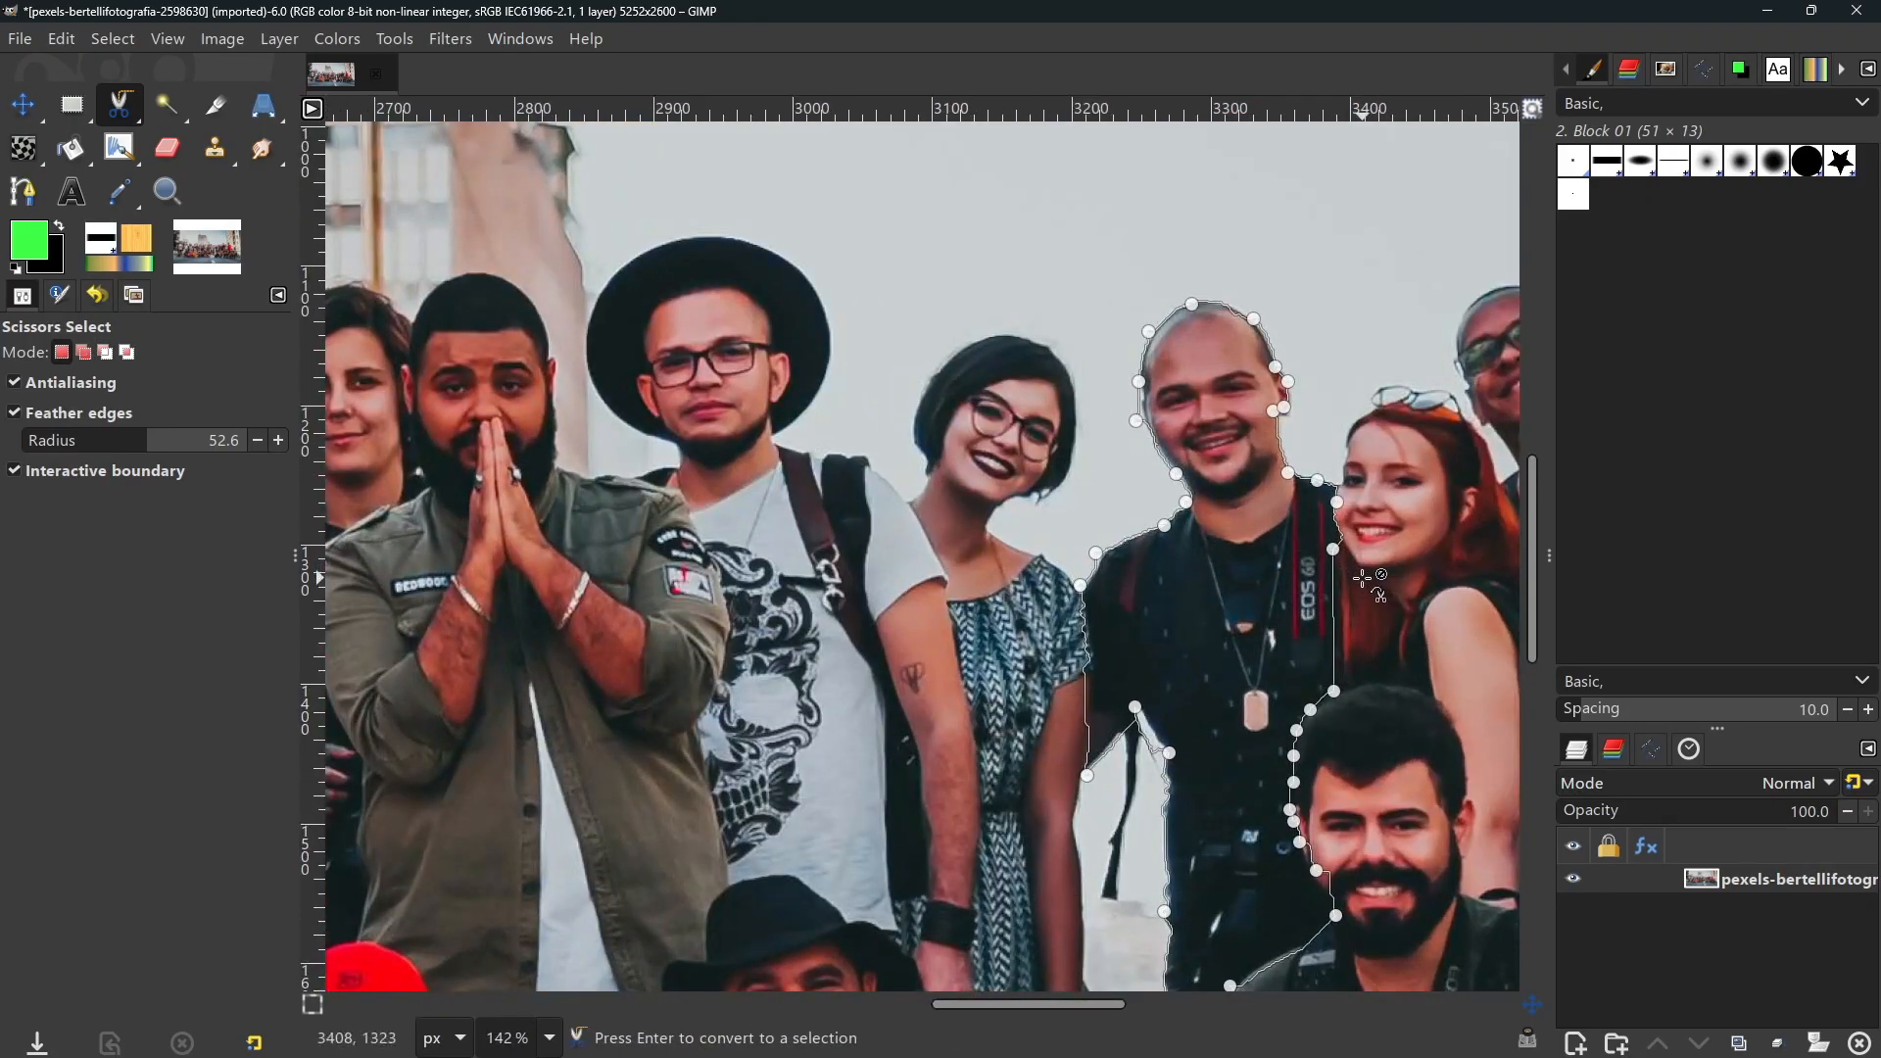
Step: Convert the bald man's outline to a selection and paste a copy of him as a new layer
{"action": "key", "text": "Return"}
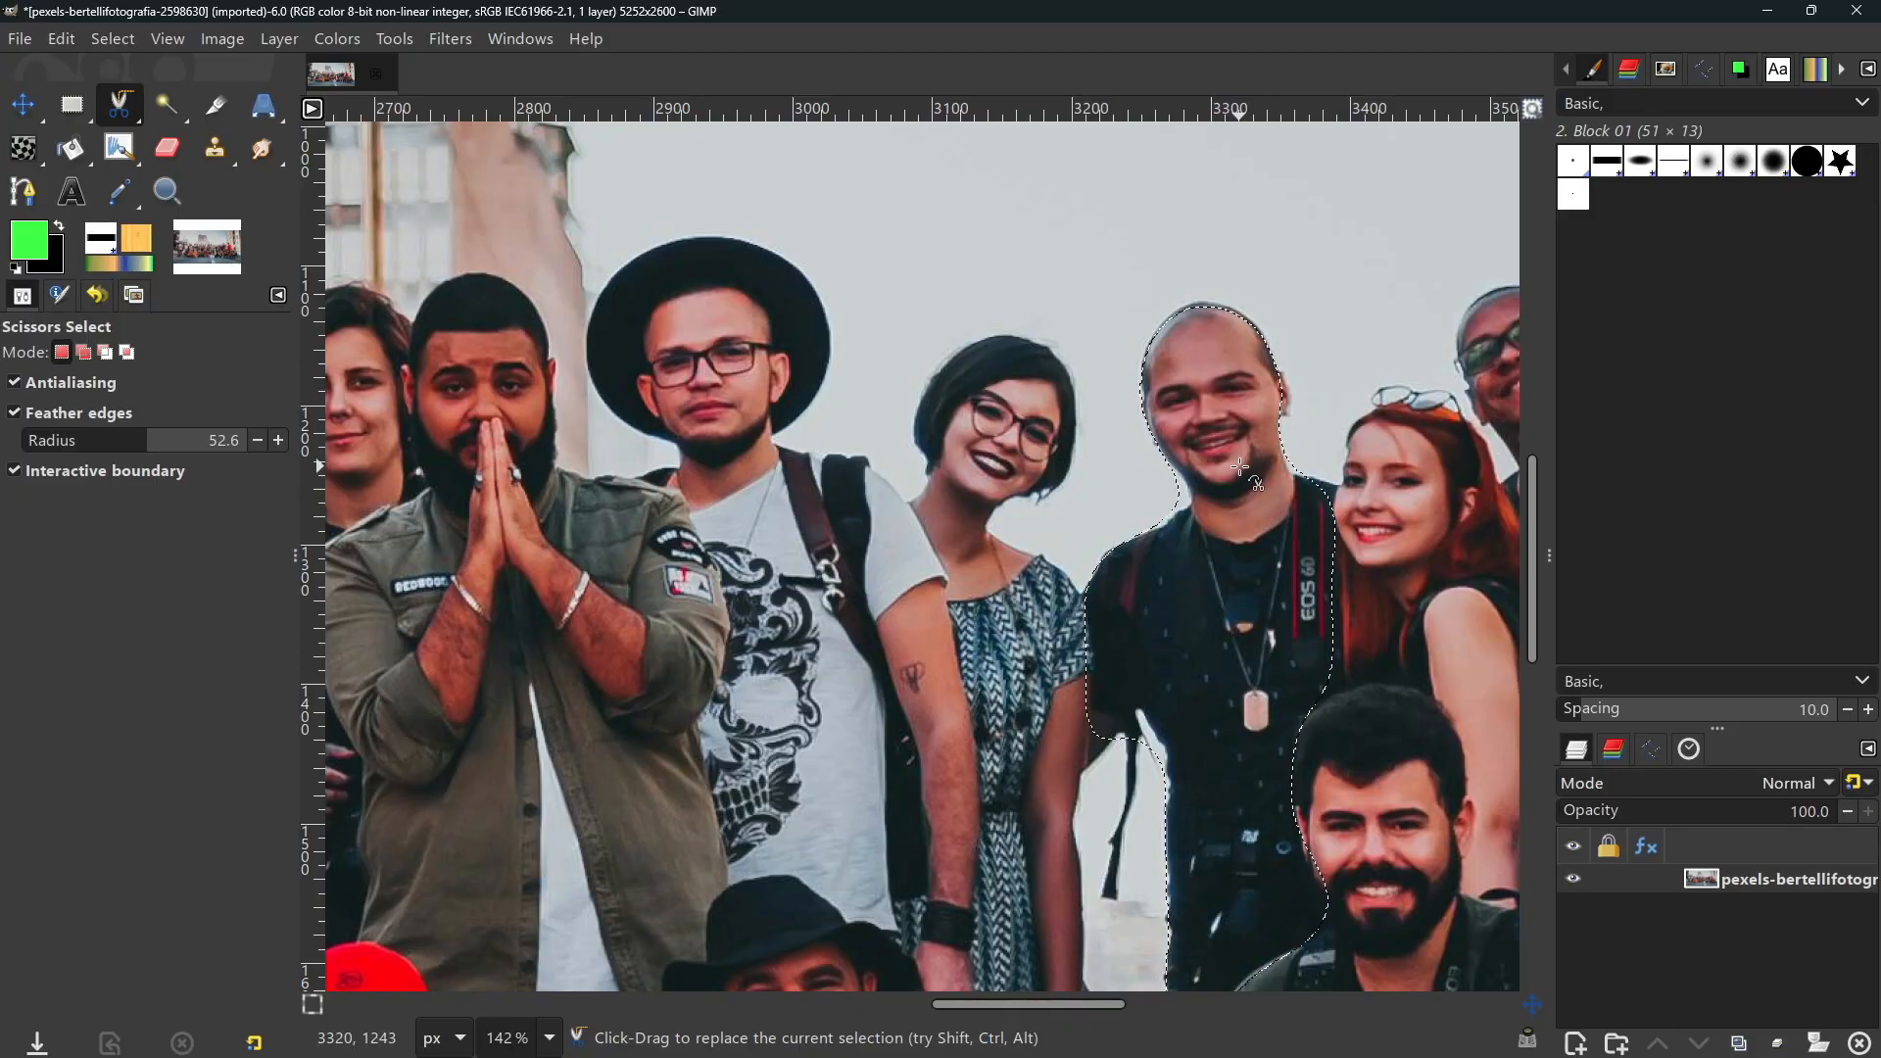
{"action": "key", "text": "ctrl+c"}
{"action": "scroll", "coordinate": [1314, 806], "scroll_direction": "up", "scroll_amount": 1}
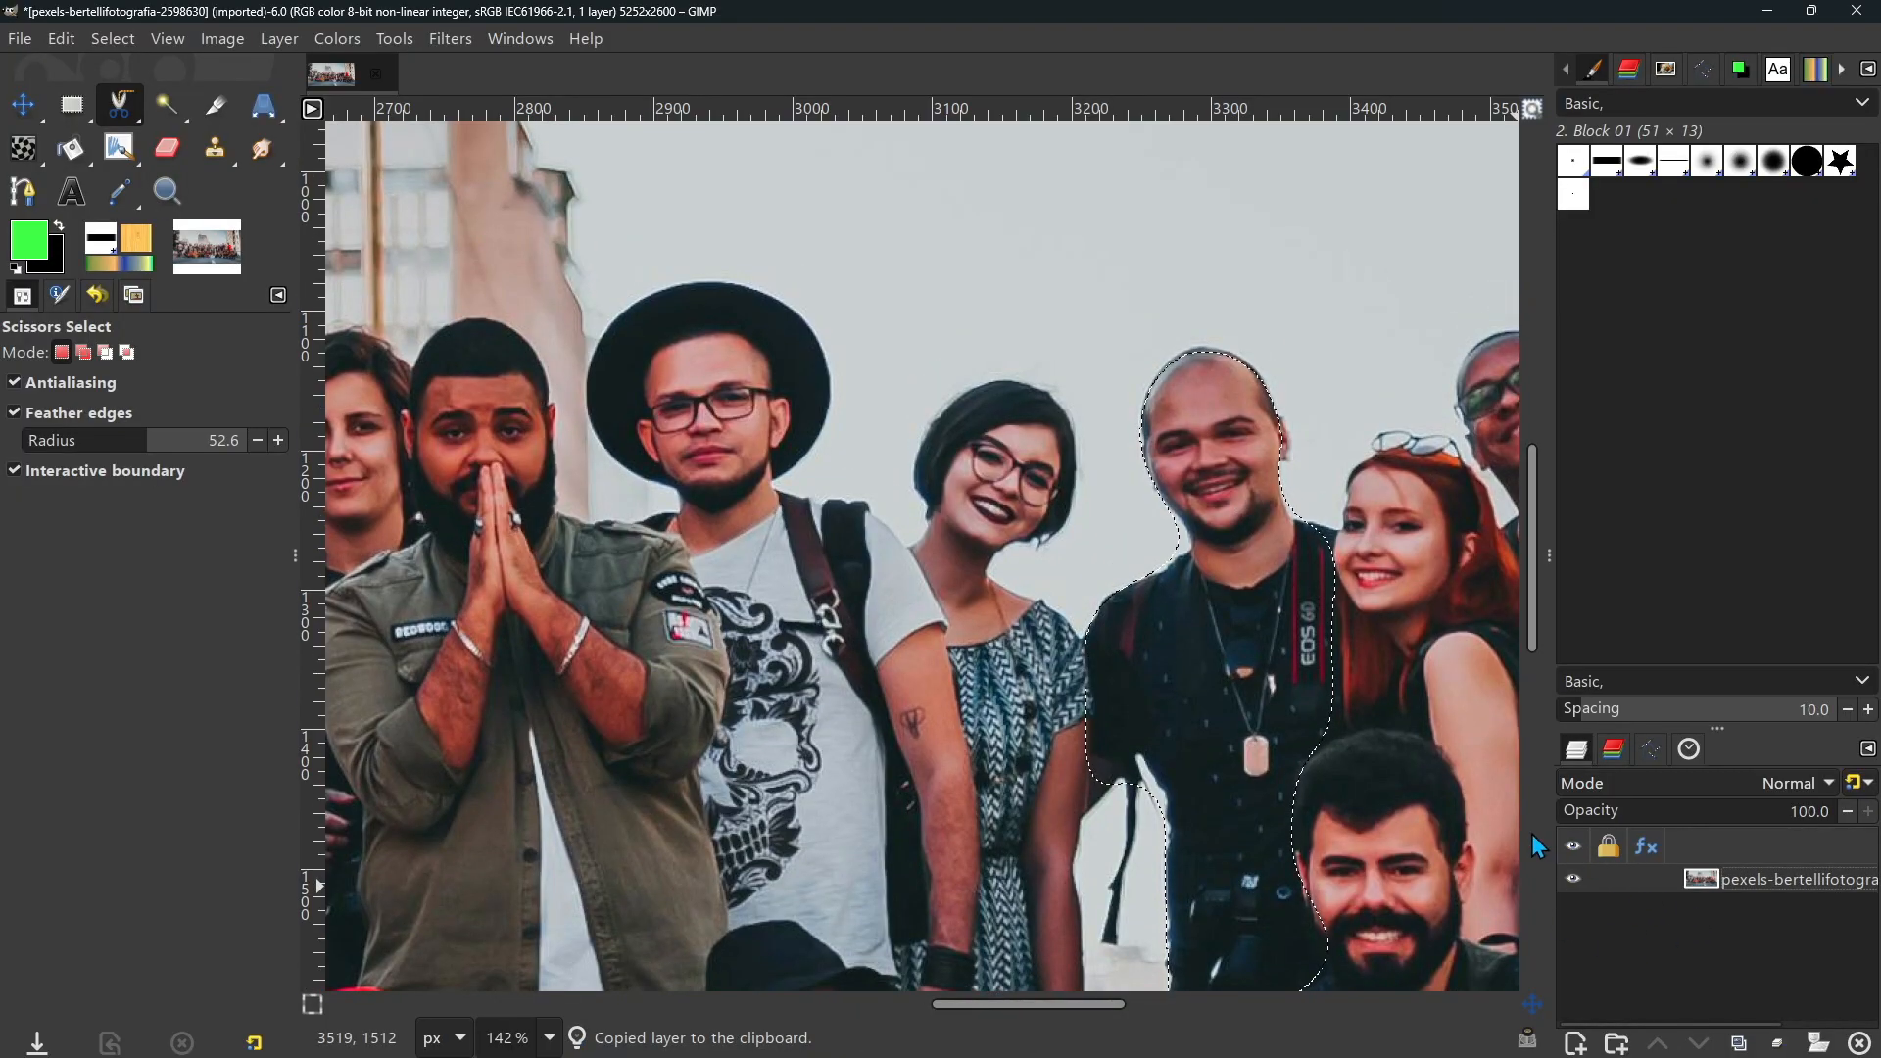
{"action": "key", "text": "ctrl+v"}
Step: Move the pasted bald man over the man in the black hat, and on to the woman in yellow trousers
{"action": "key", "text": "m"}
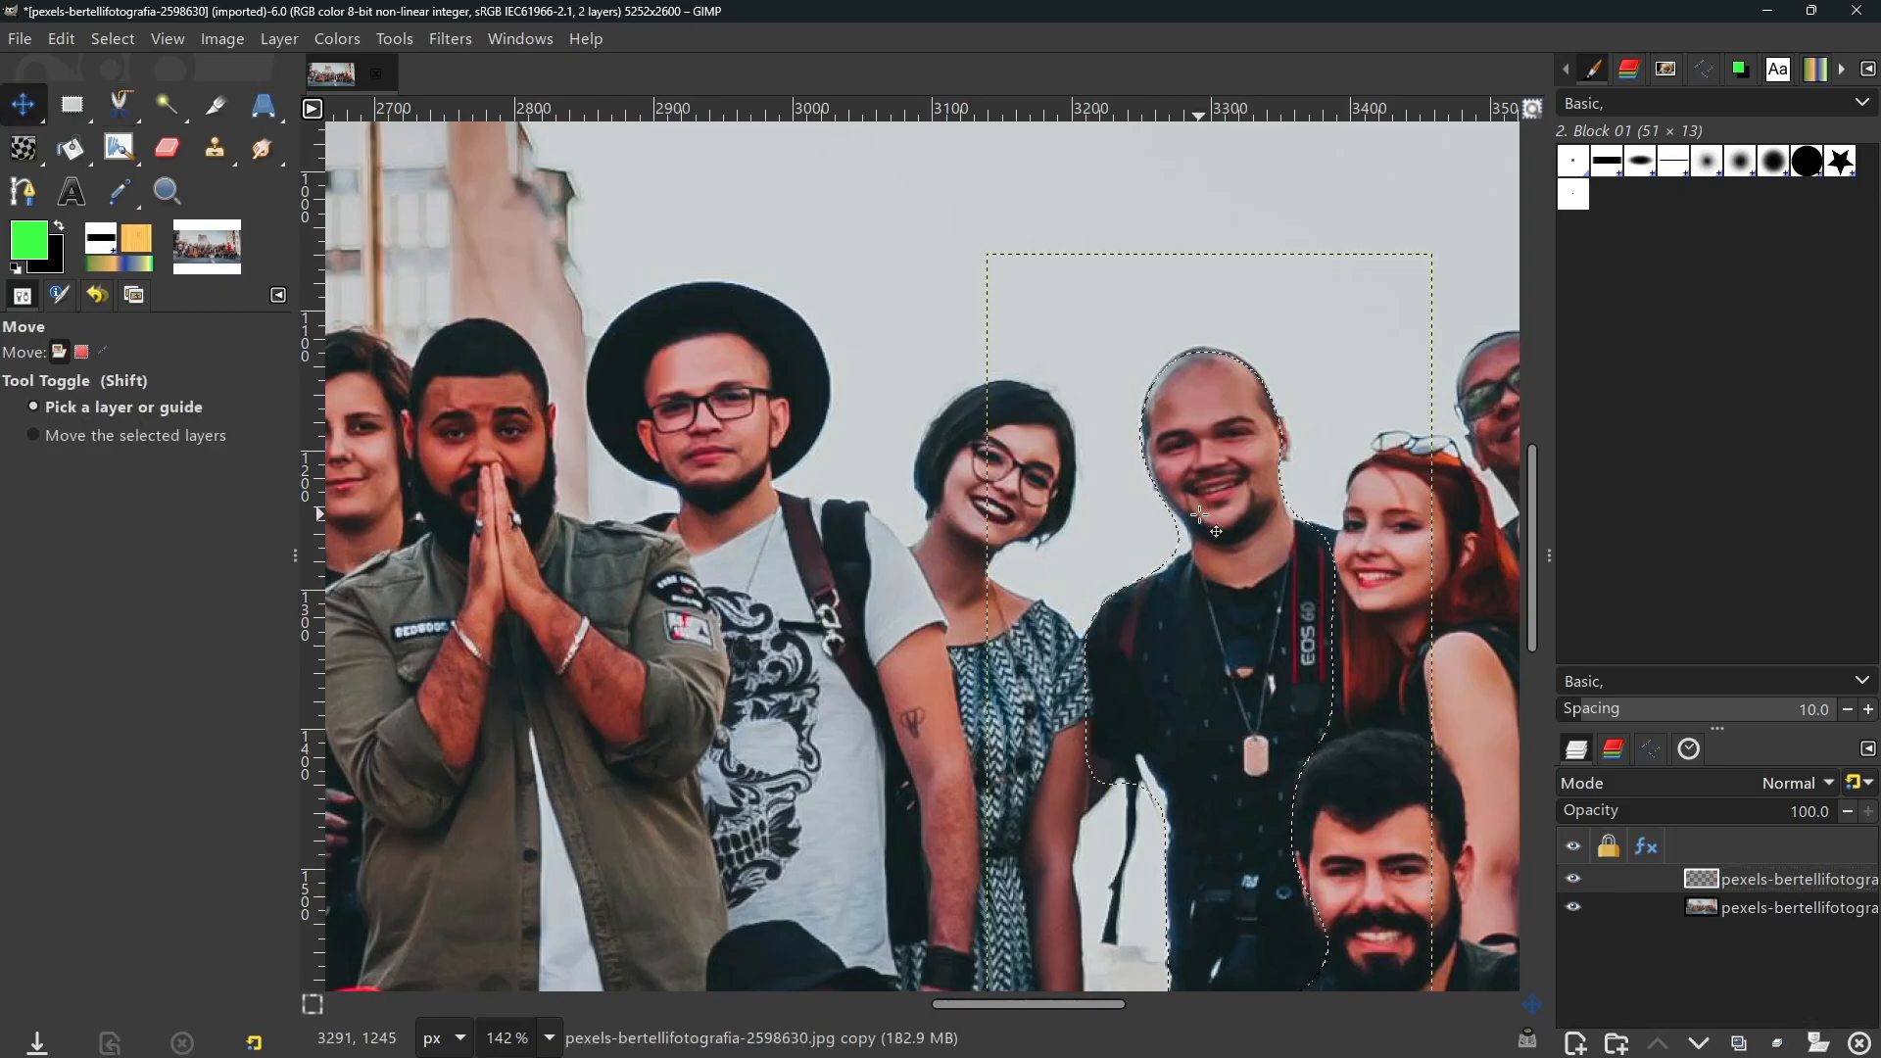
{"action": "left_click_drag", "start_coordinate": [1157, 493], "coordinate": [705, 364]}
{"action": "scroll", "coordinate": [888, 442], "scroll_direction": "down", "scroll_amount": 1}
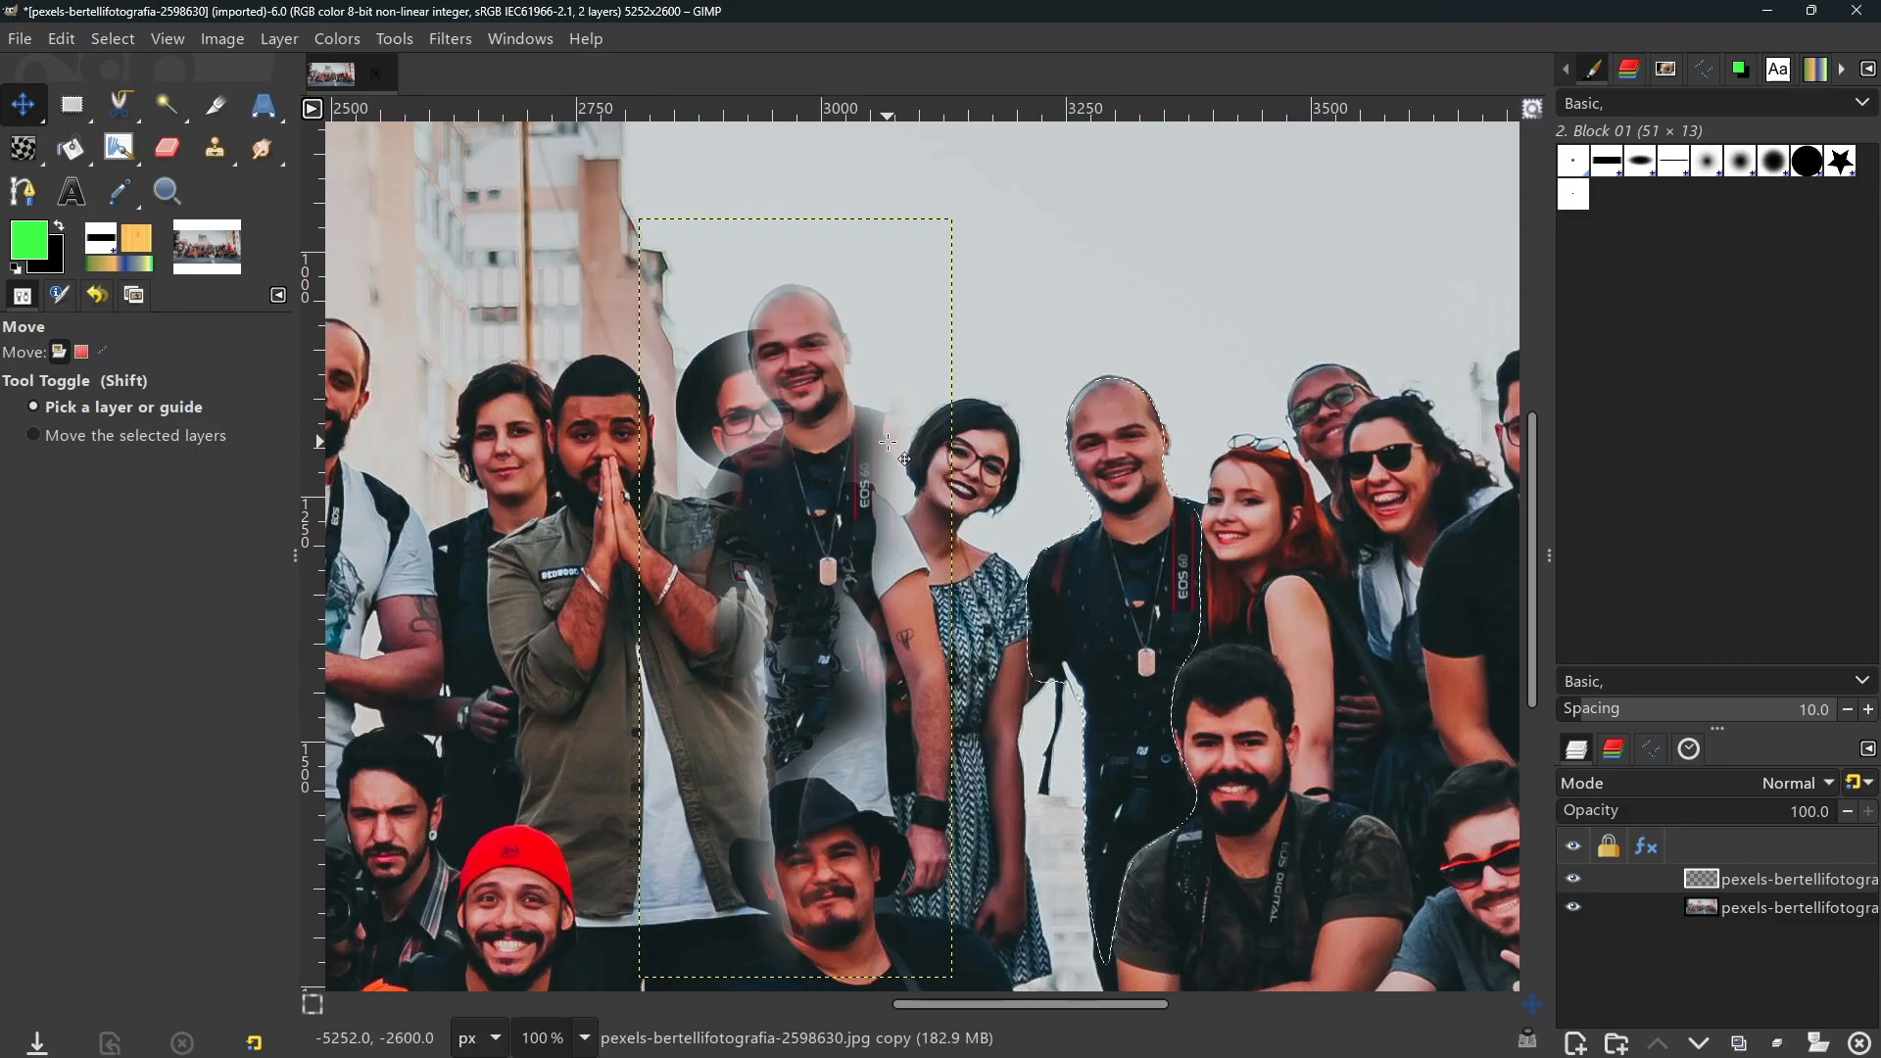
{"action": "key", "text": "shift+ctrl+j"}
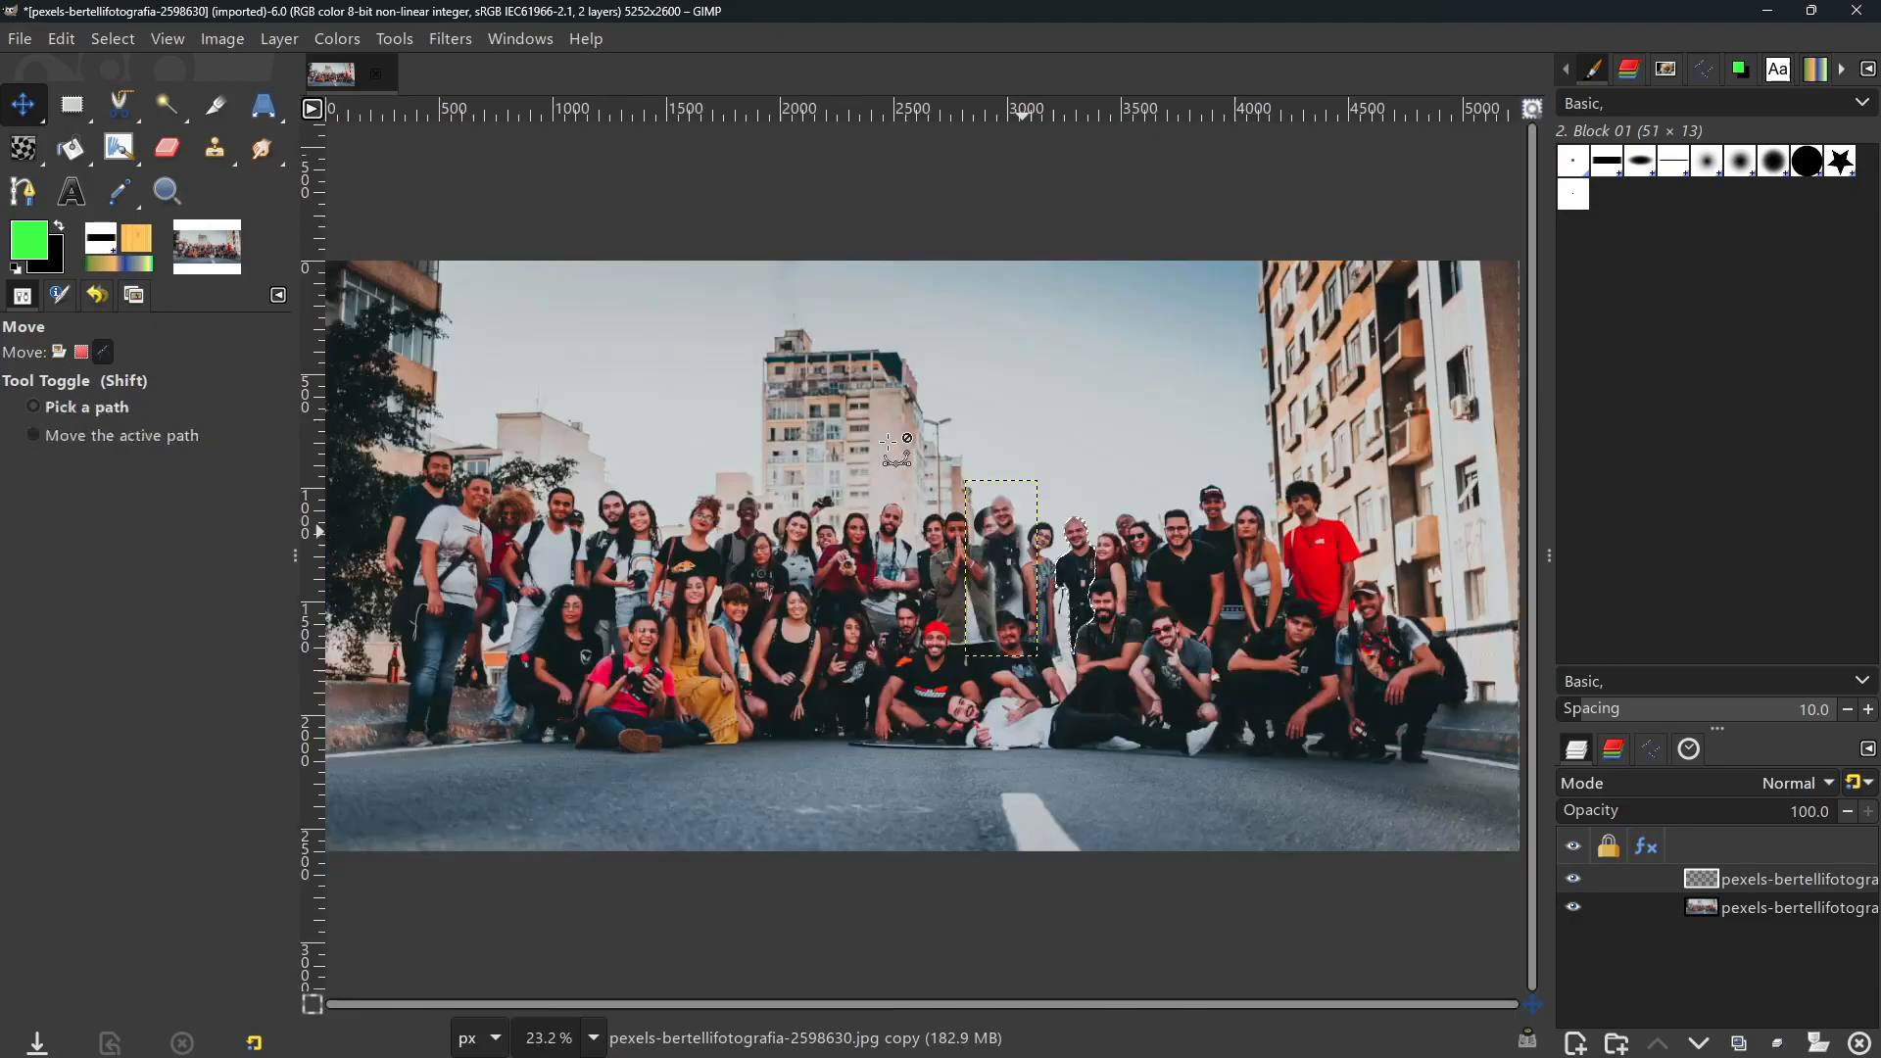
{"action": "left_click_drag", "start_coordinate": [991, 562], "coordinate": [678, 639]}
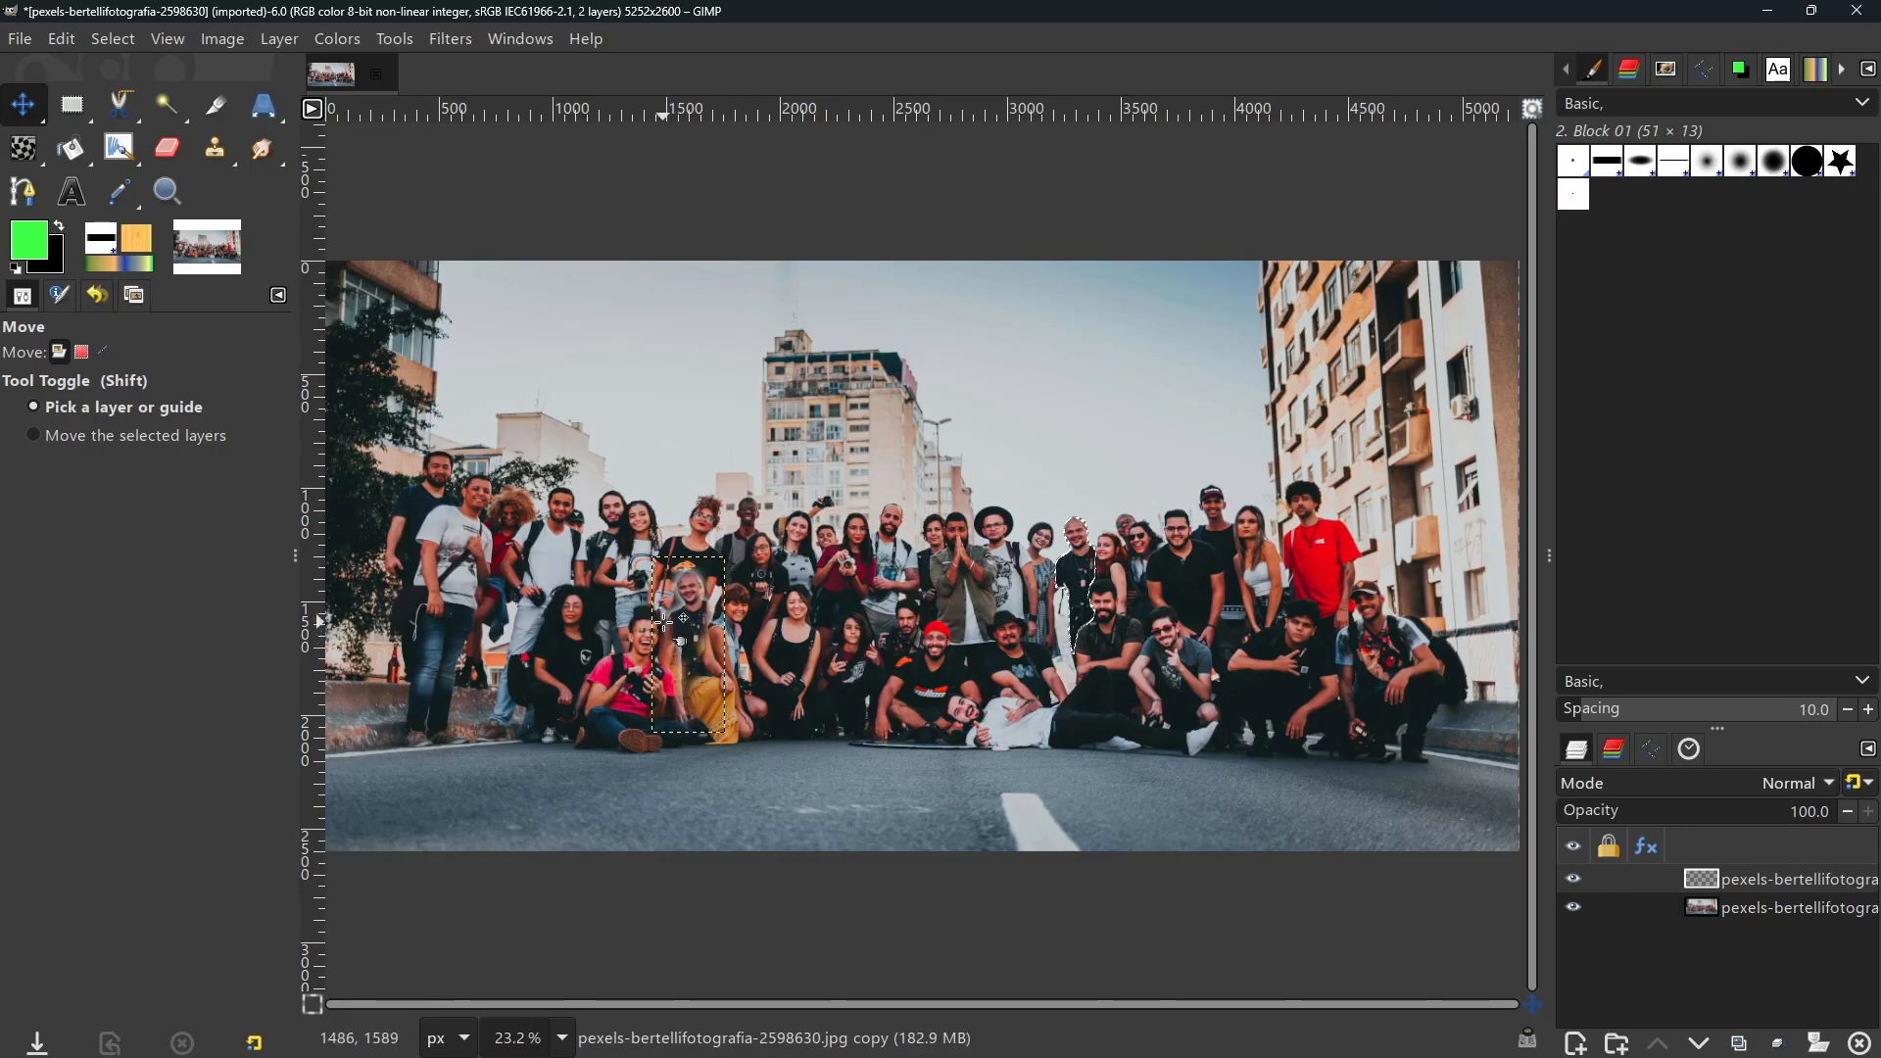
Step: Clear the selection, scale the pasted bald man to about 273 × 710 px and adjust his position over the woman in yellow
{"action": "key", "text": "shift+s"}
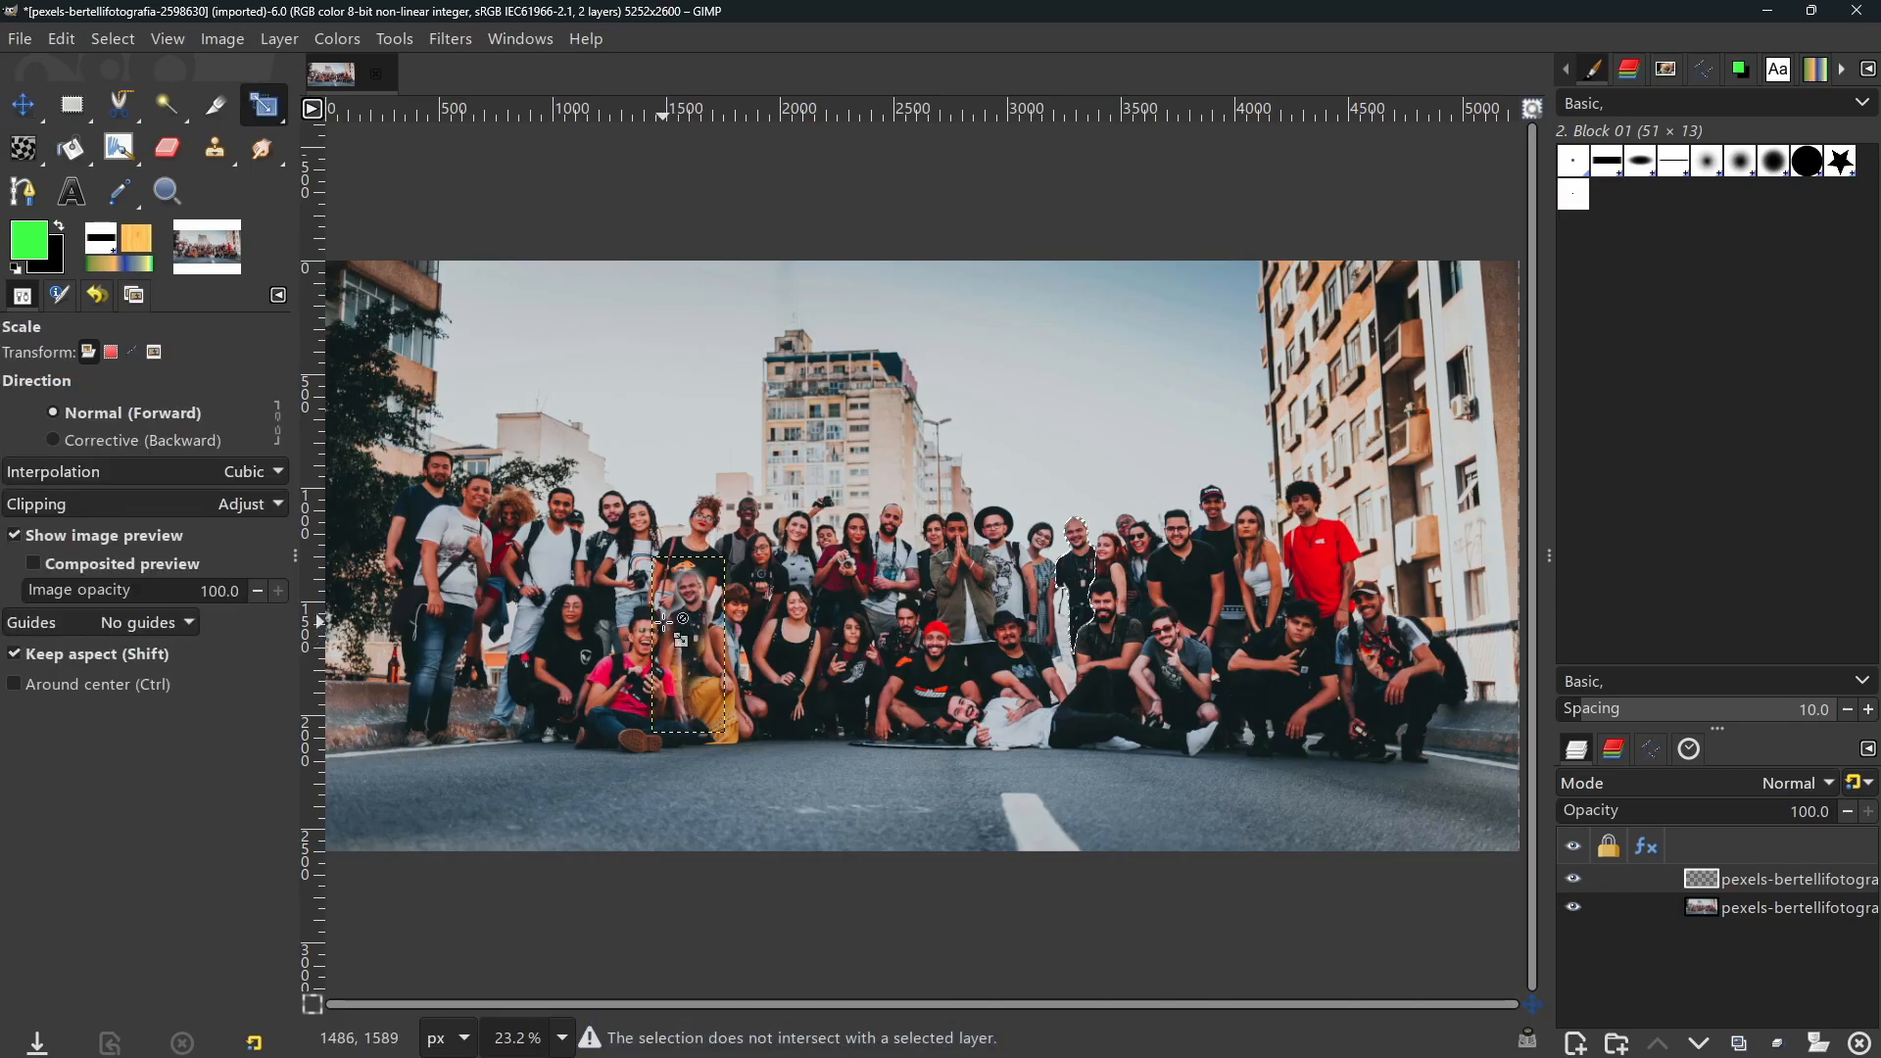
{"action": "key", "text": "ctrl+shift+a"}
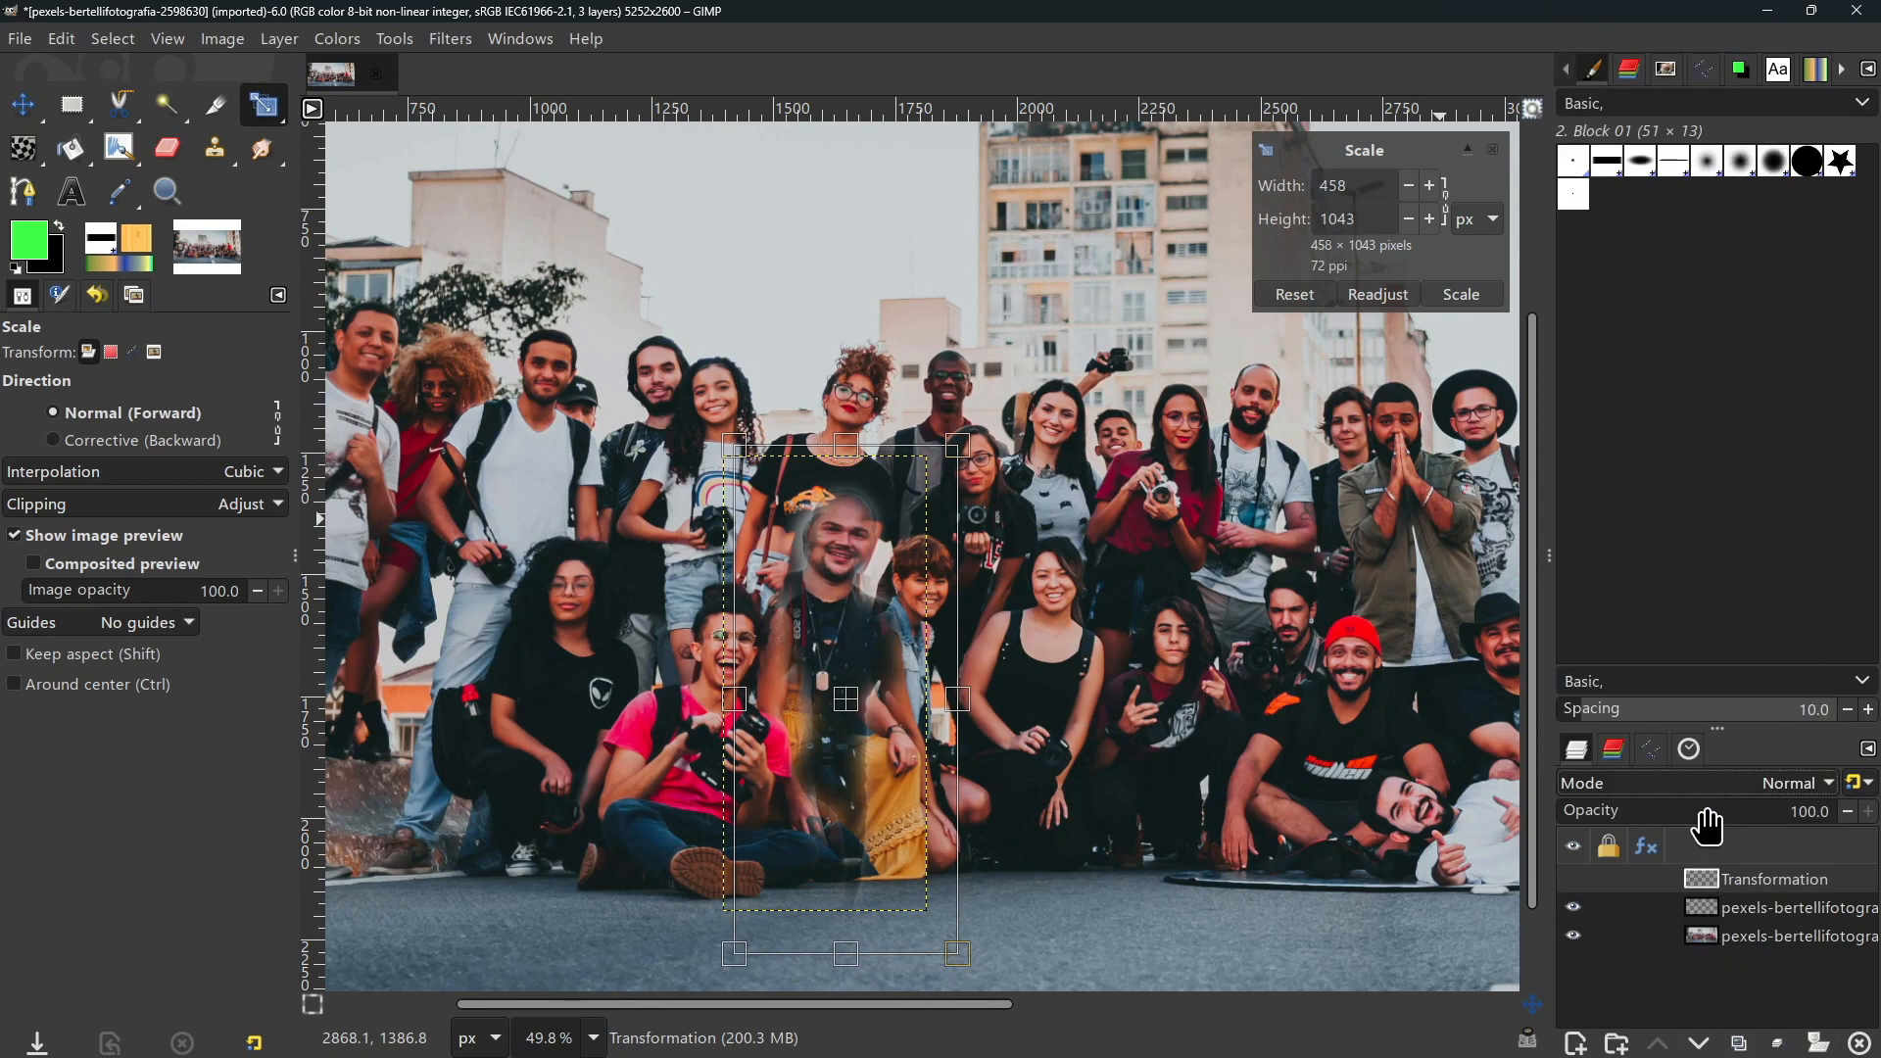
{"action": "mouse_move", "coordinate": [1707, 826]}
{"action": "left_mouse_down"}
{"action": "mouse_move", "coordinate": [1613, 823]}
{"action": "mouse_move", "coordinate": [1703, 823]}
{"action": "left_mouse_up"}
{"action": "left_click", "coordinate": [1647, 785]}
{"action": "left_click", "coordinate": [1643, 784]}
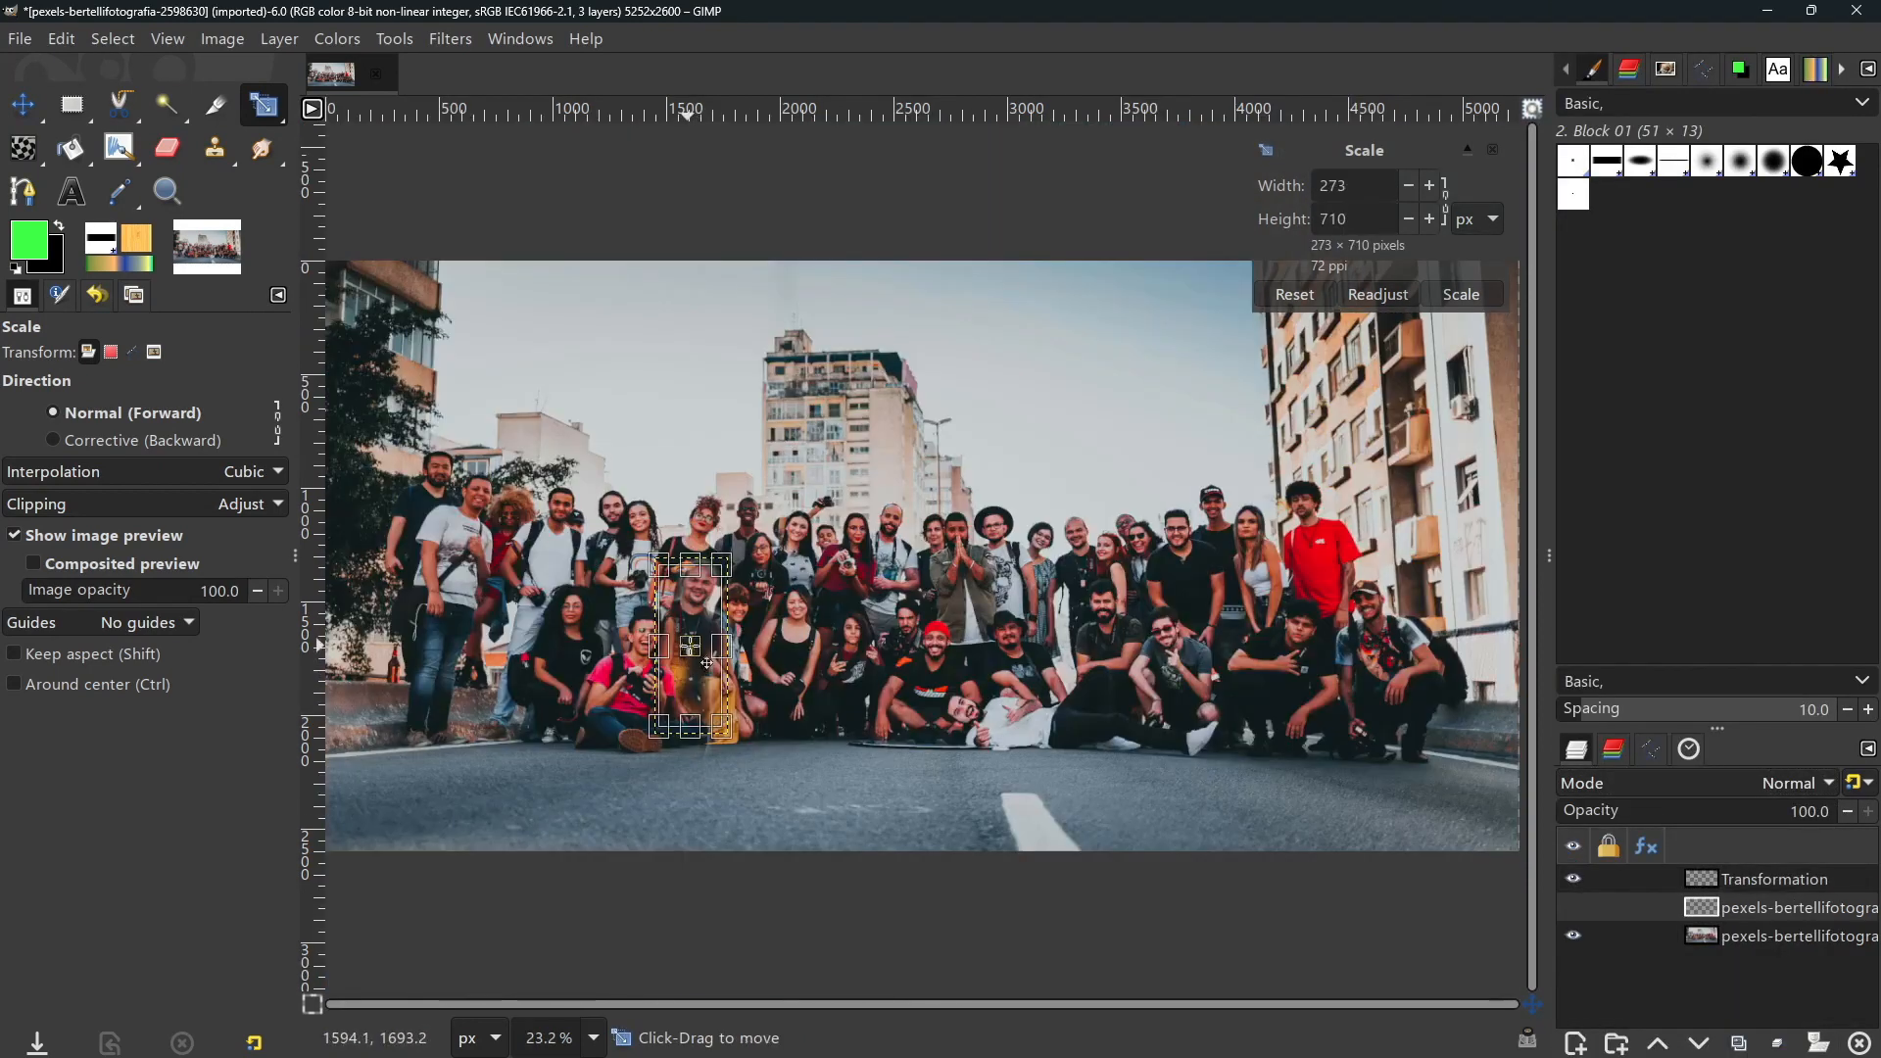
{"action": "left_click_drag", "start_coordinate": [745, 649], "coordinate": [712, 663]}
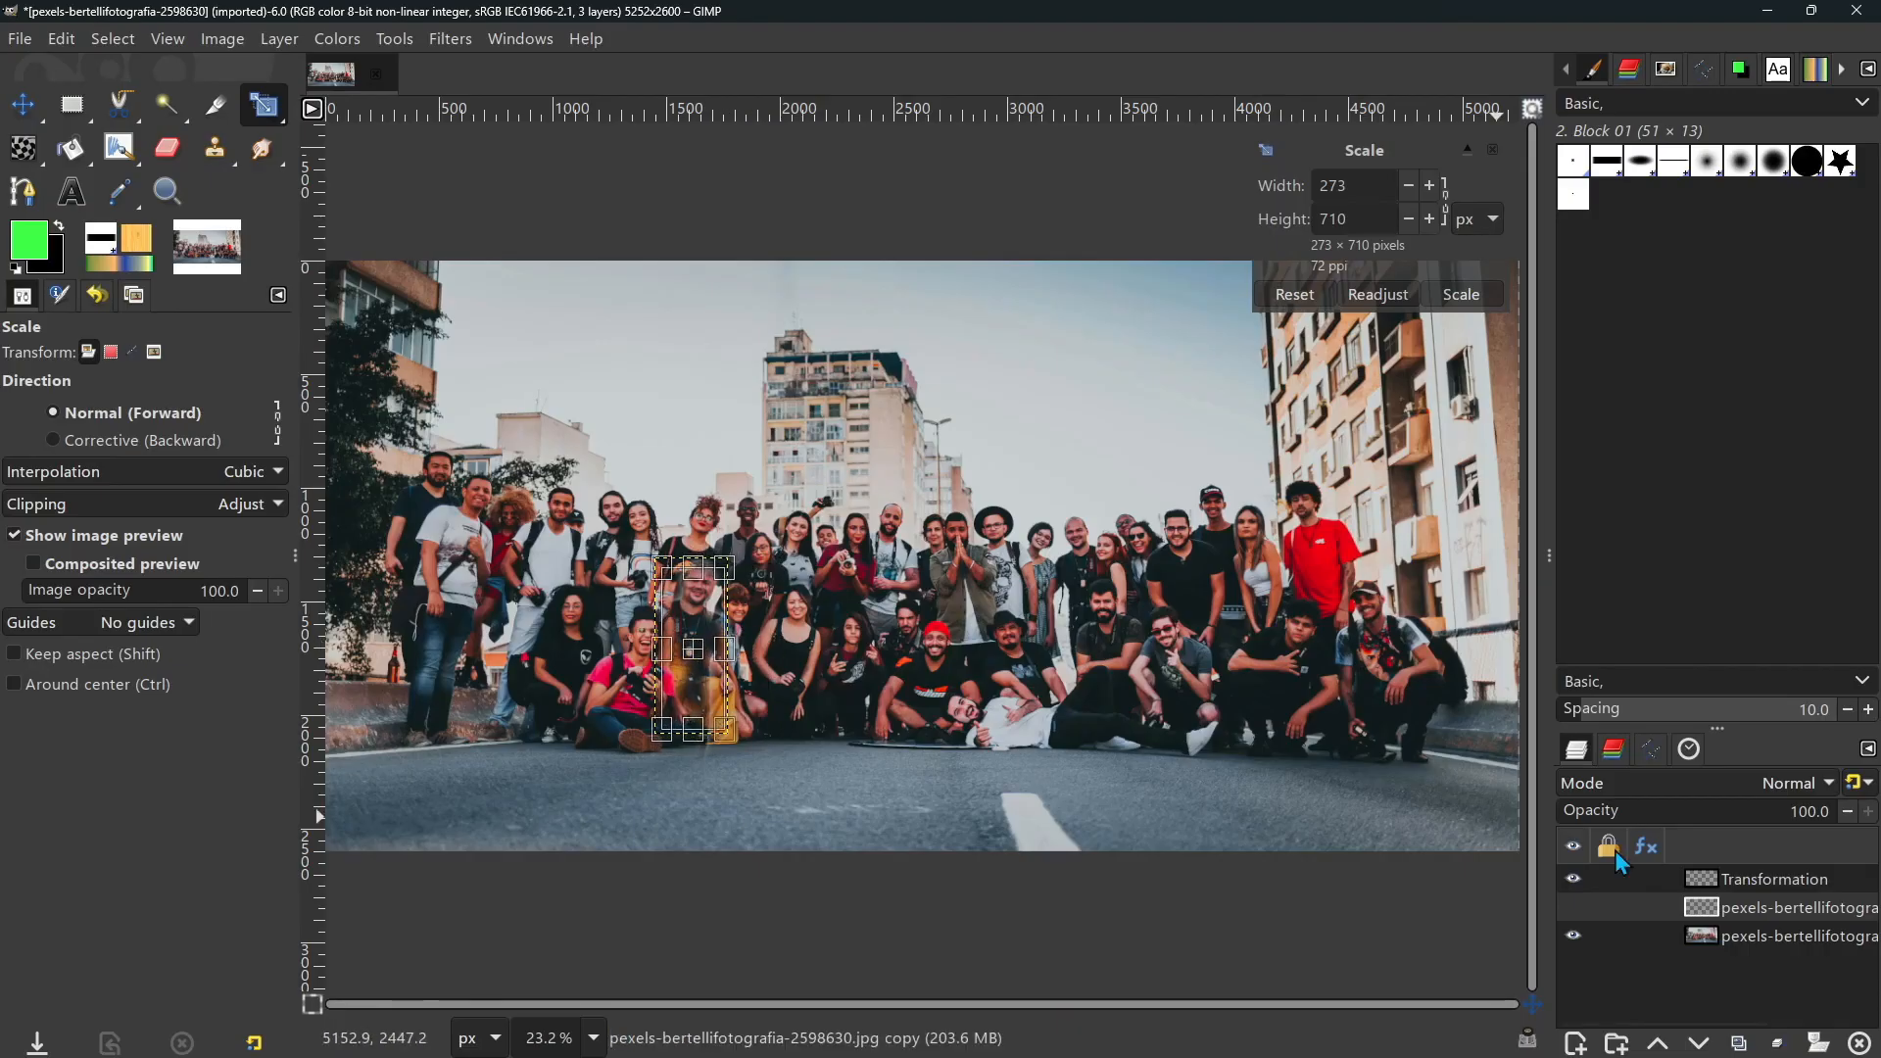
{"action": "left_click", "coordinate": [1744, 880]}
{"action": "left_click_drag", "start_coordinate": [753, 776], "coordinate": [736, 769]}
{"action": "left_click", "coordinate": [1772, 935]}
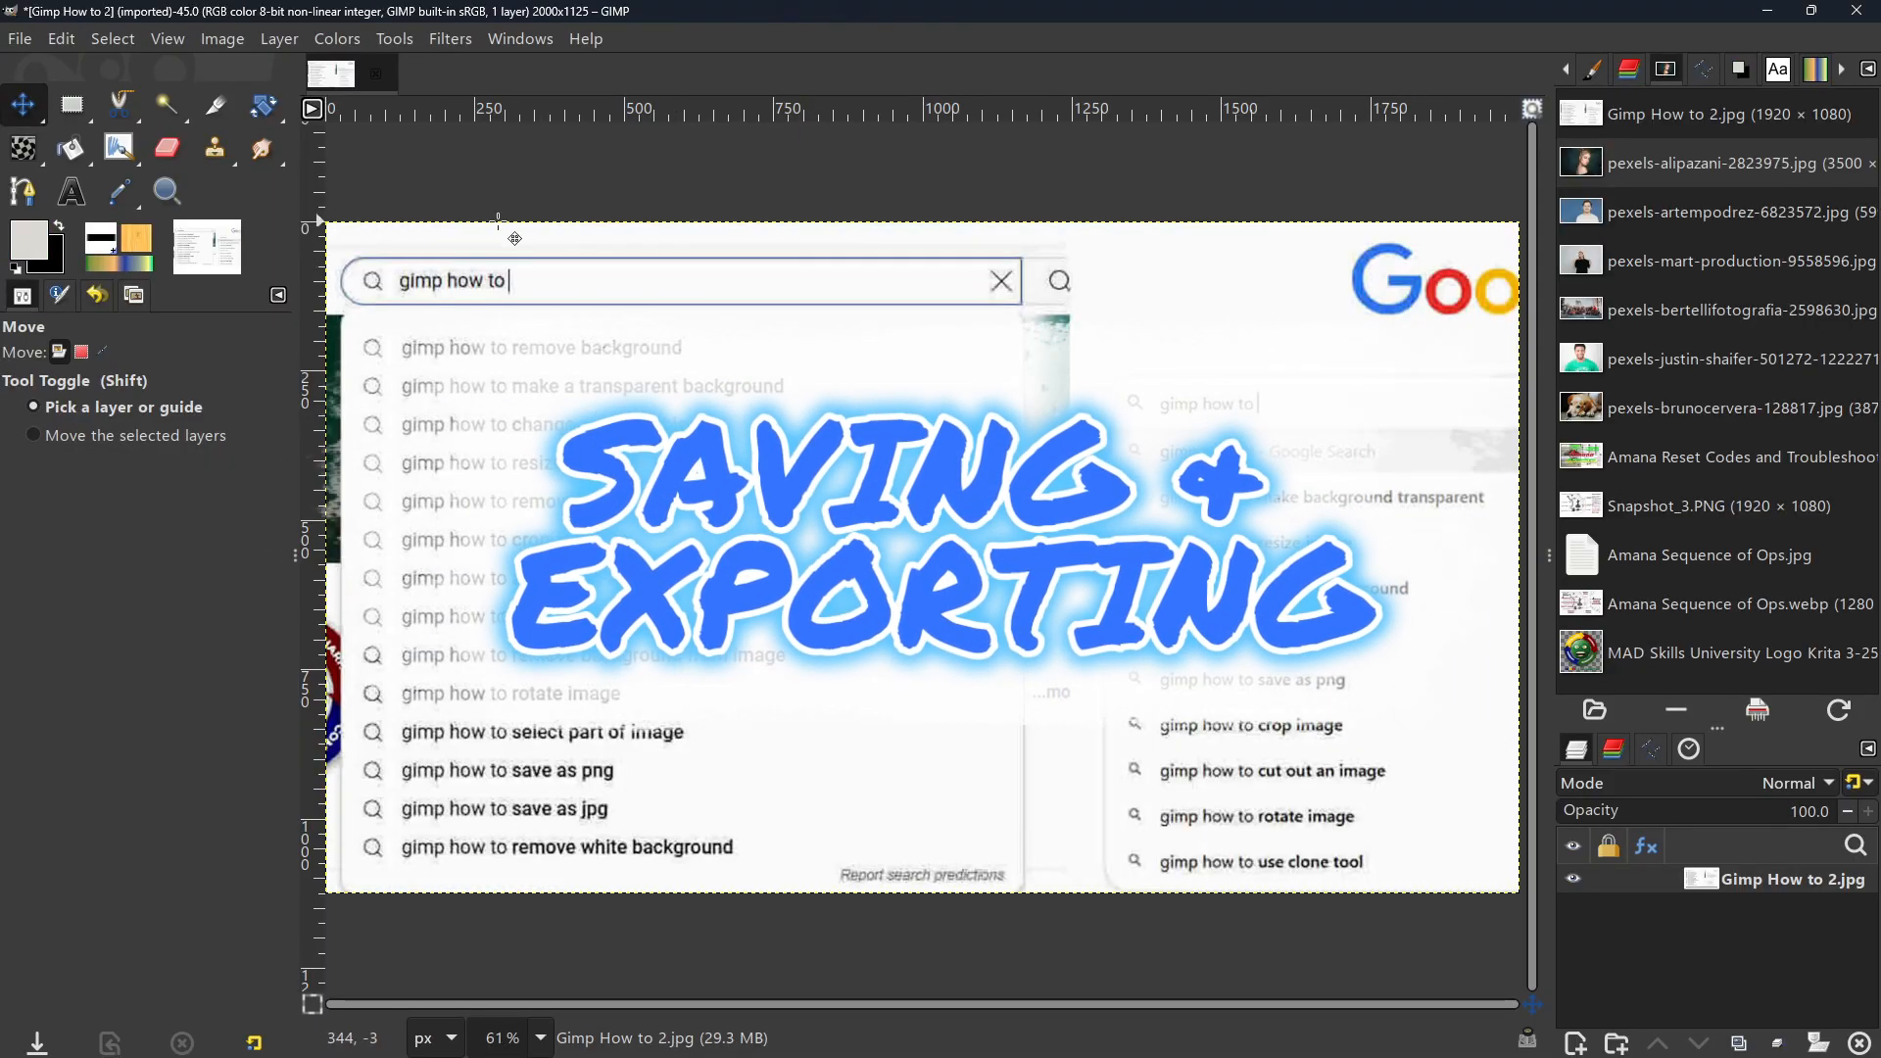
Step: Start exporting the image and re-enter the jpg extension in the file name Gimp How to 2.jpg
{"action": "left_click", "coordinate": [15, 43]}
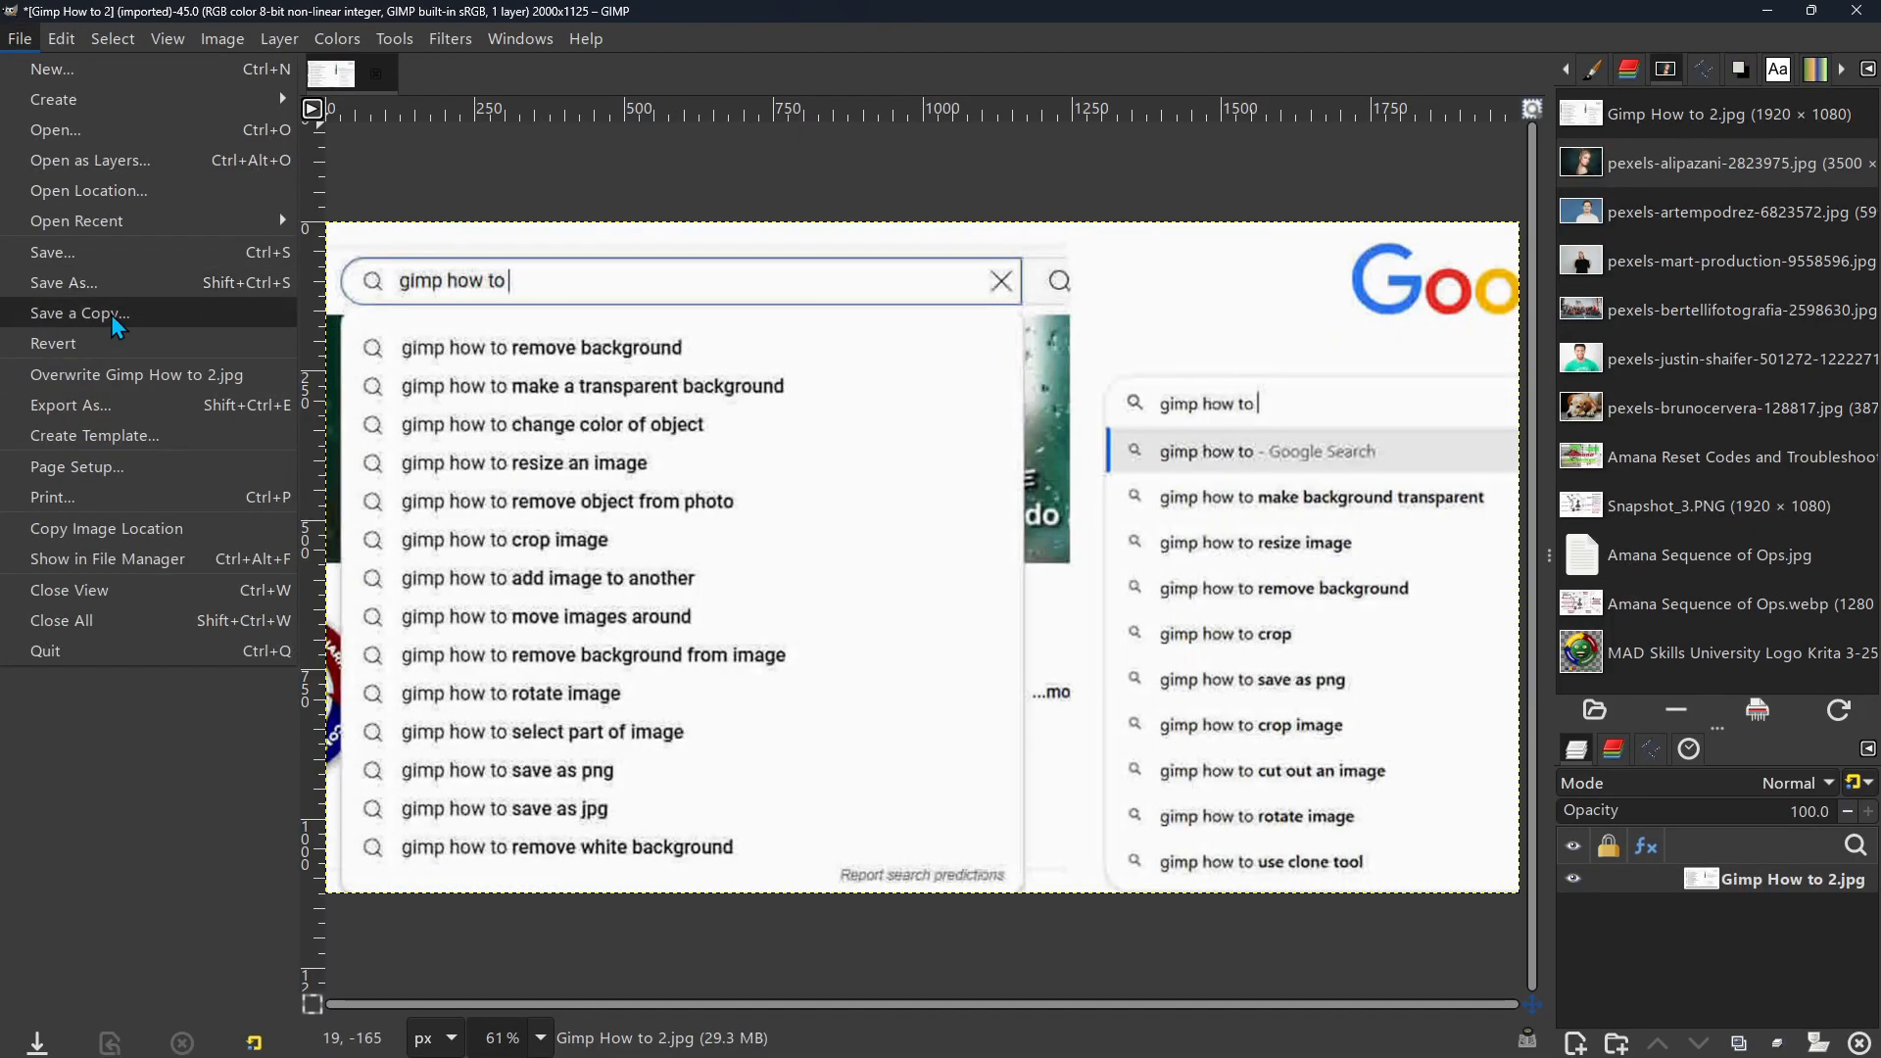
{"action": "left_click", "coordinate": [235, 406]}
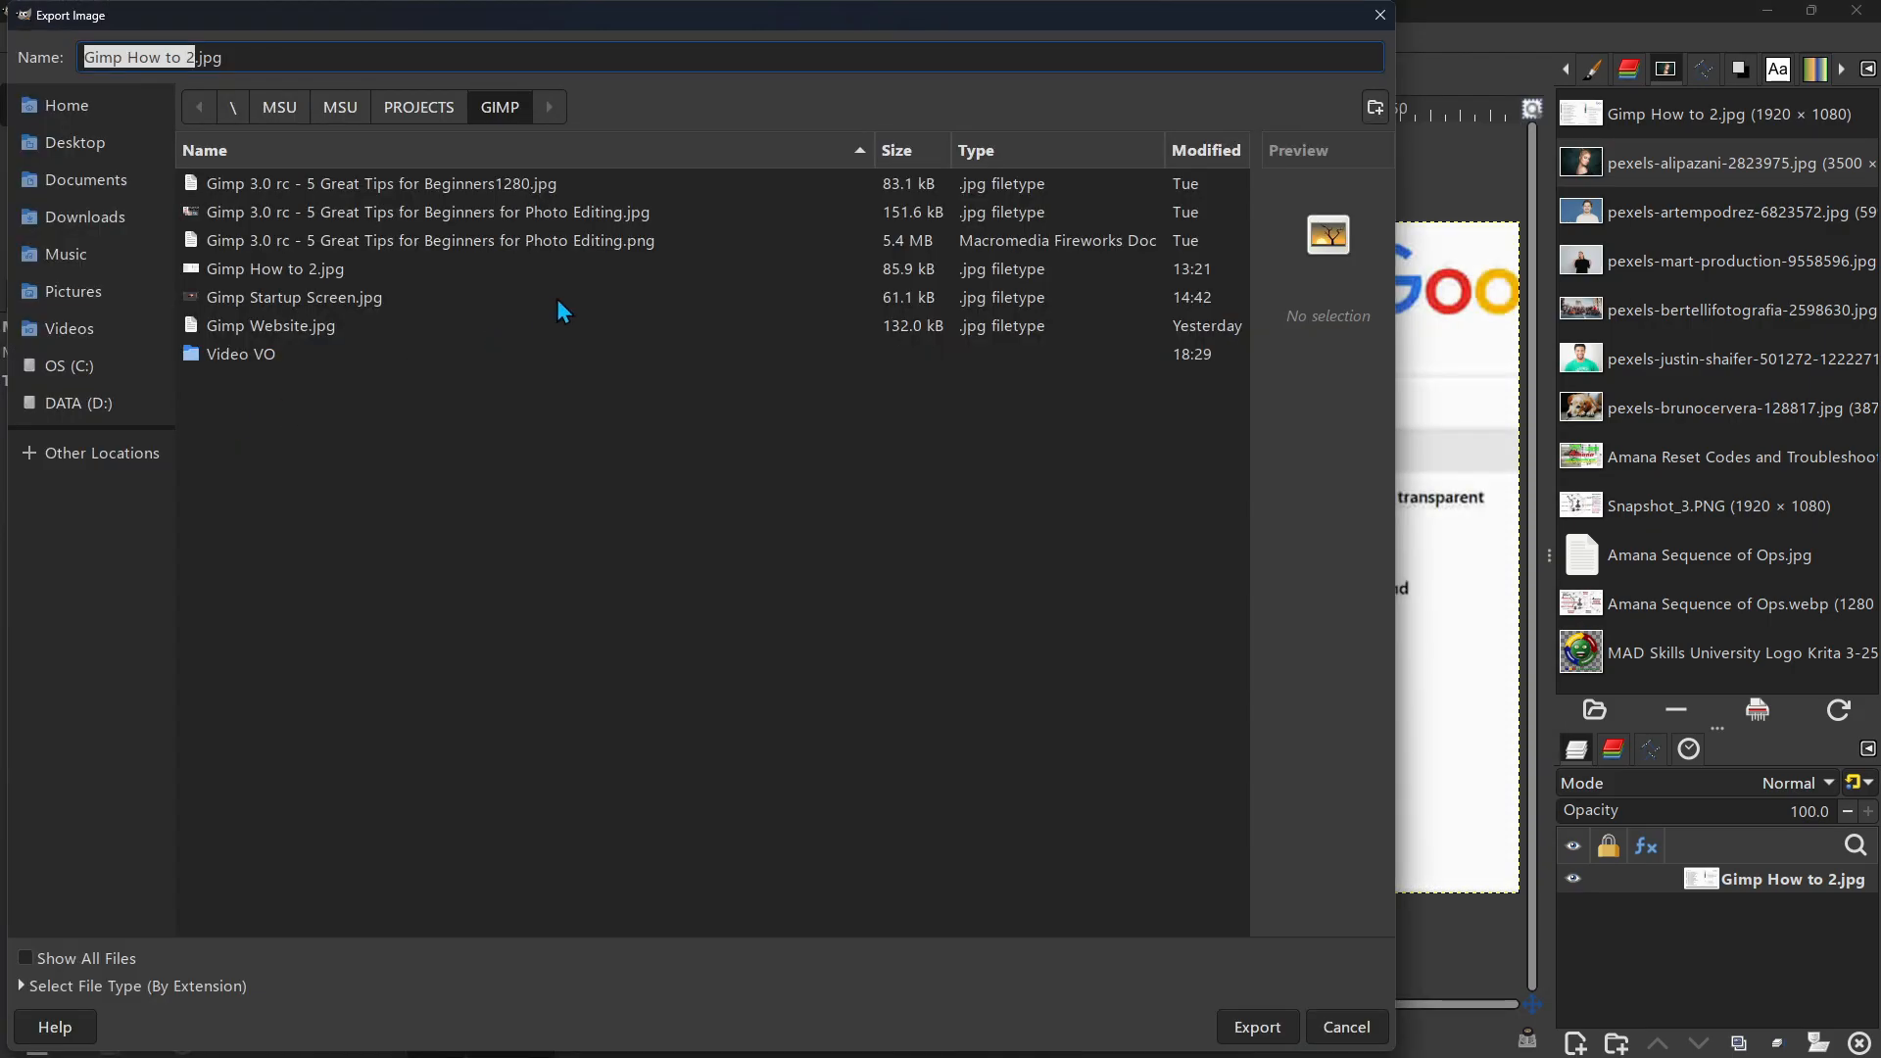
{"action": "left_click", "coordinate": [295, 54]}
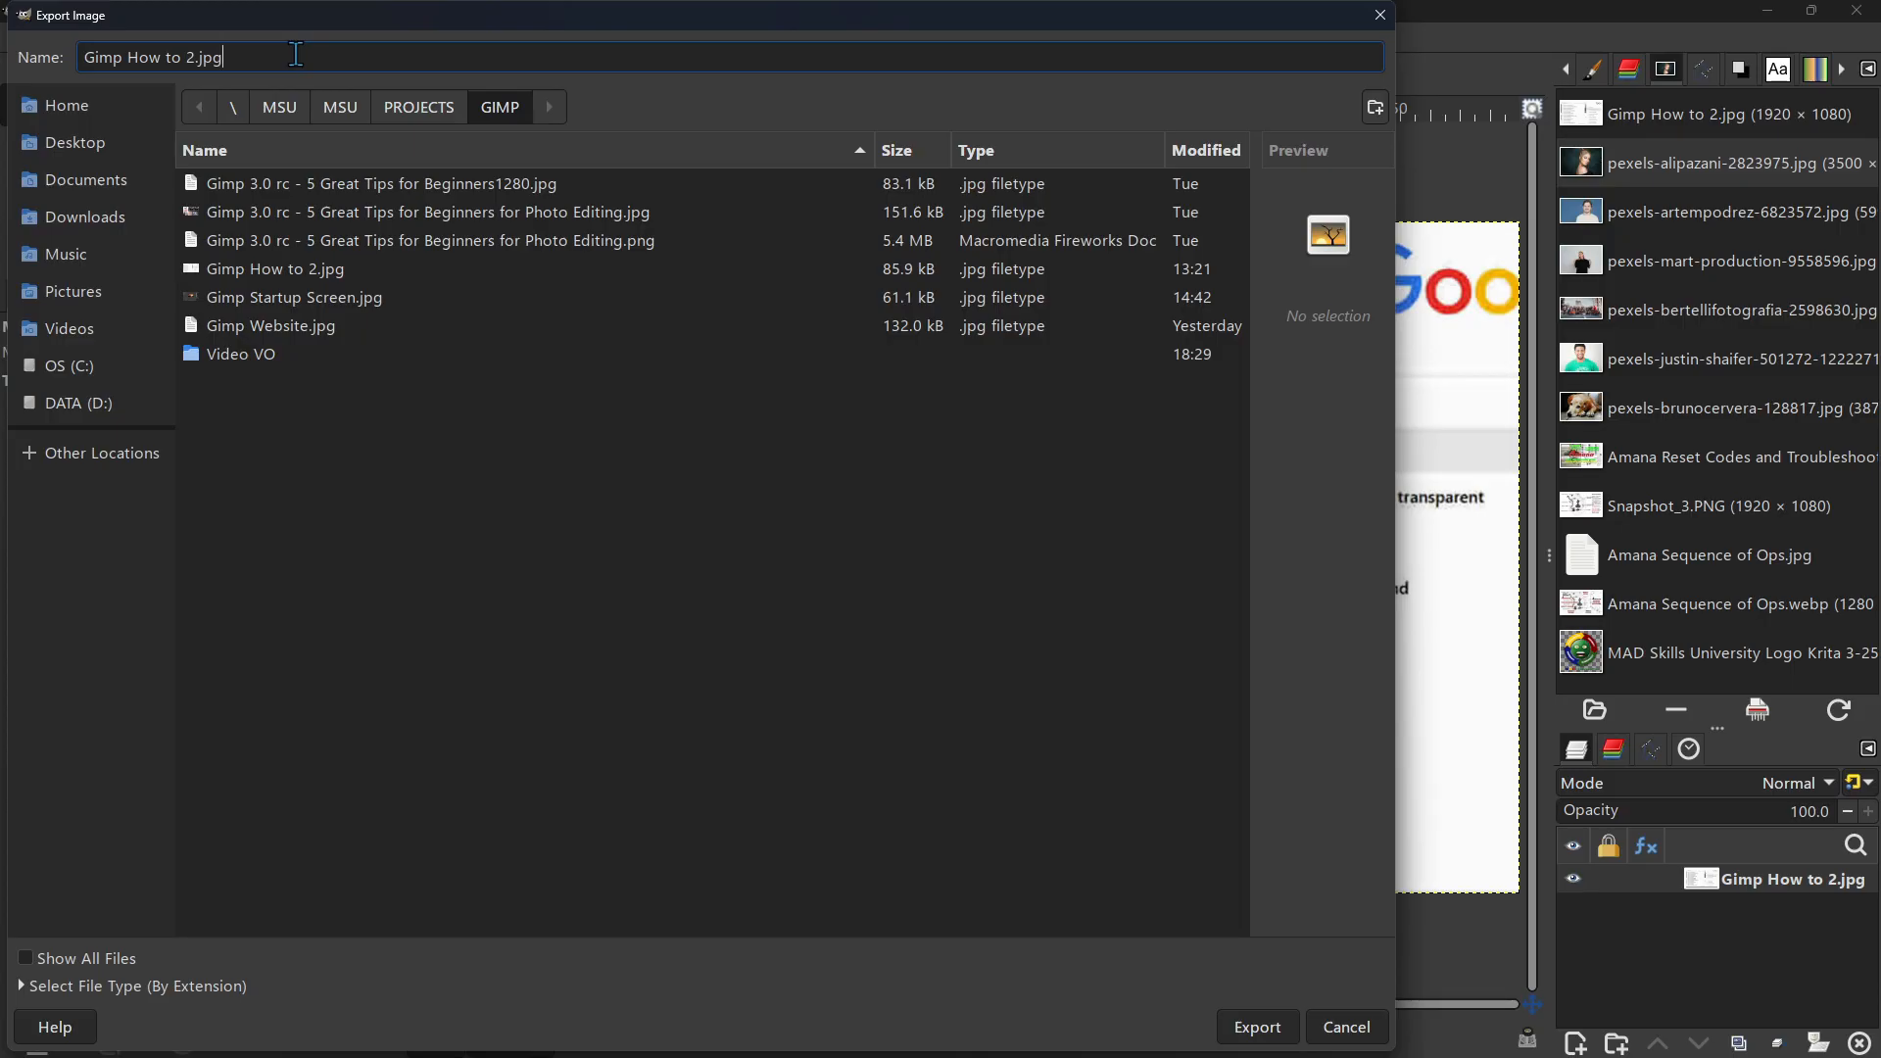
{"action": "key", "text": "BackSpace"}
{"action": "key", "text": "BackSpace"}
{"action": "key", "text": "BackSpace"}
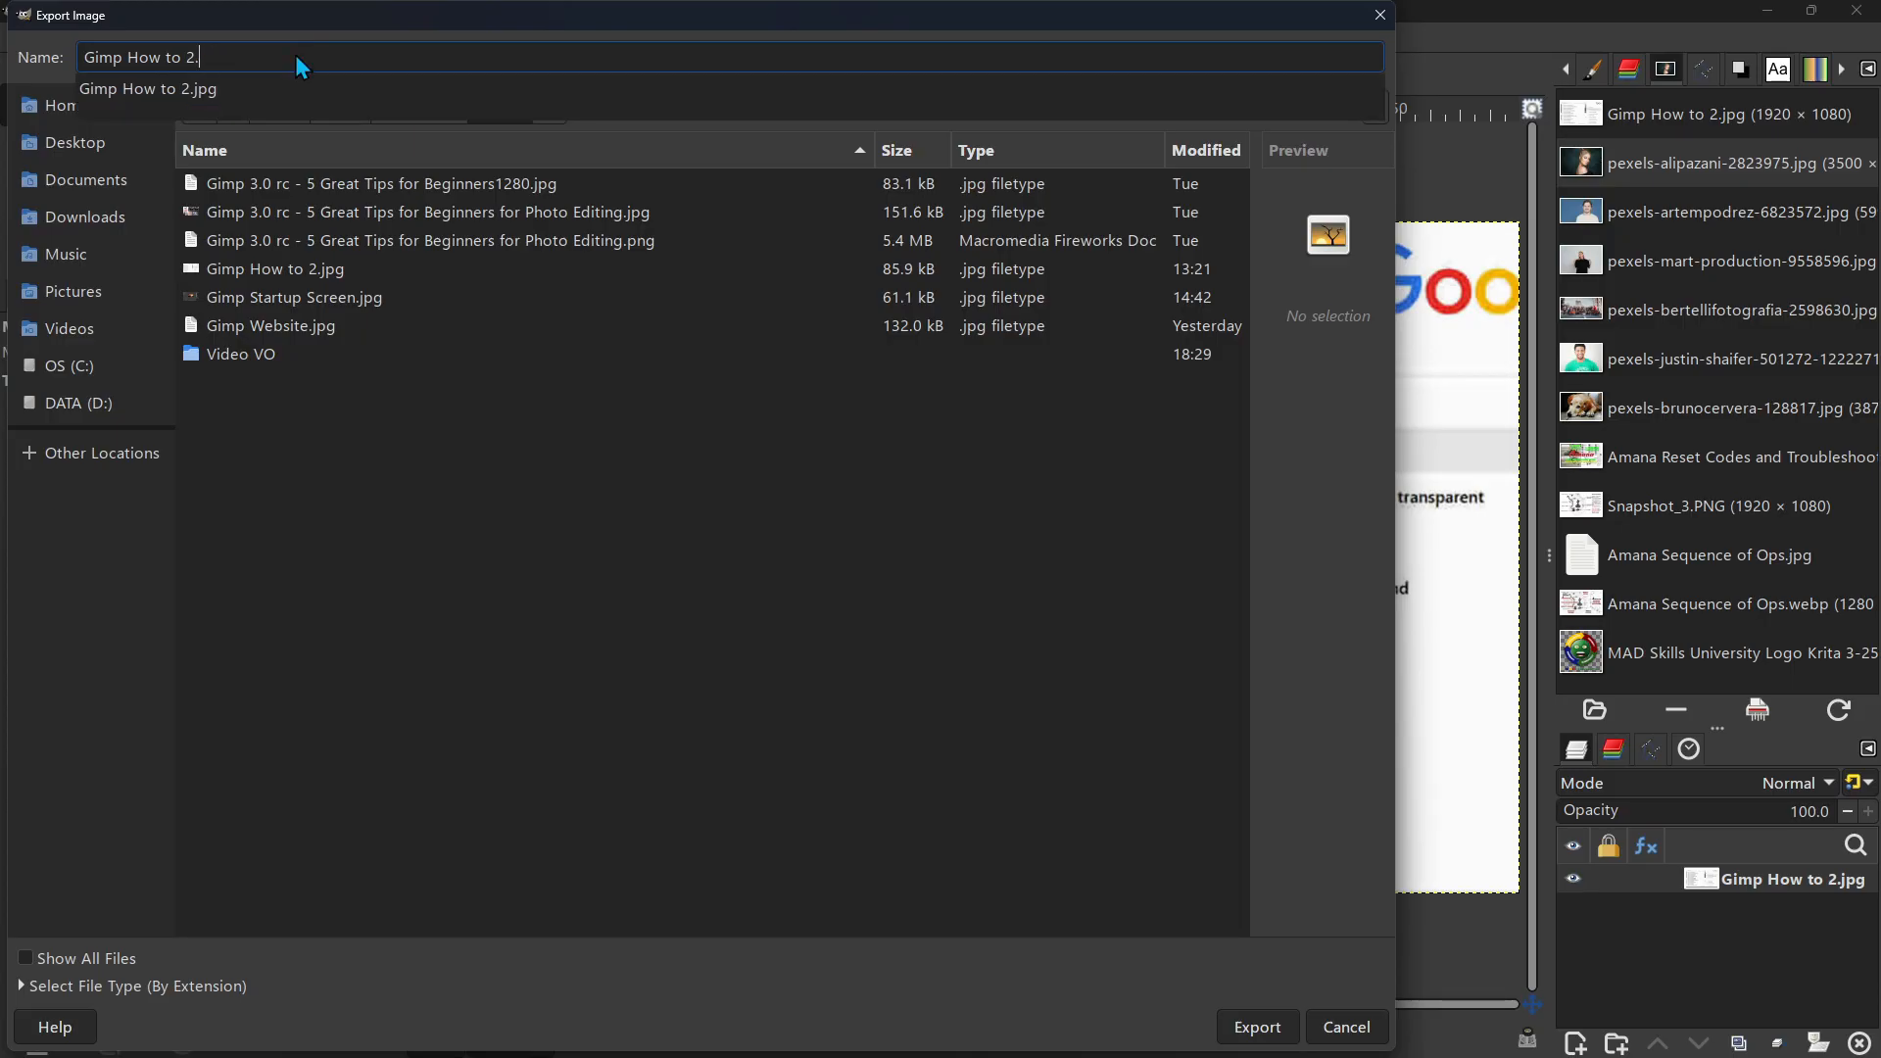
{"action": "type", "text": "jpg"}
Step: Change the export file name to Gimp How to 2.png and proceed to the PNG export options
{"action": "key", "text": "BackSpace"}
{"action": "key", "text": "BackSpace"}
{"action": "key", "text": "BackSpace"}
{"action": "type", "text": "png"}
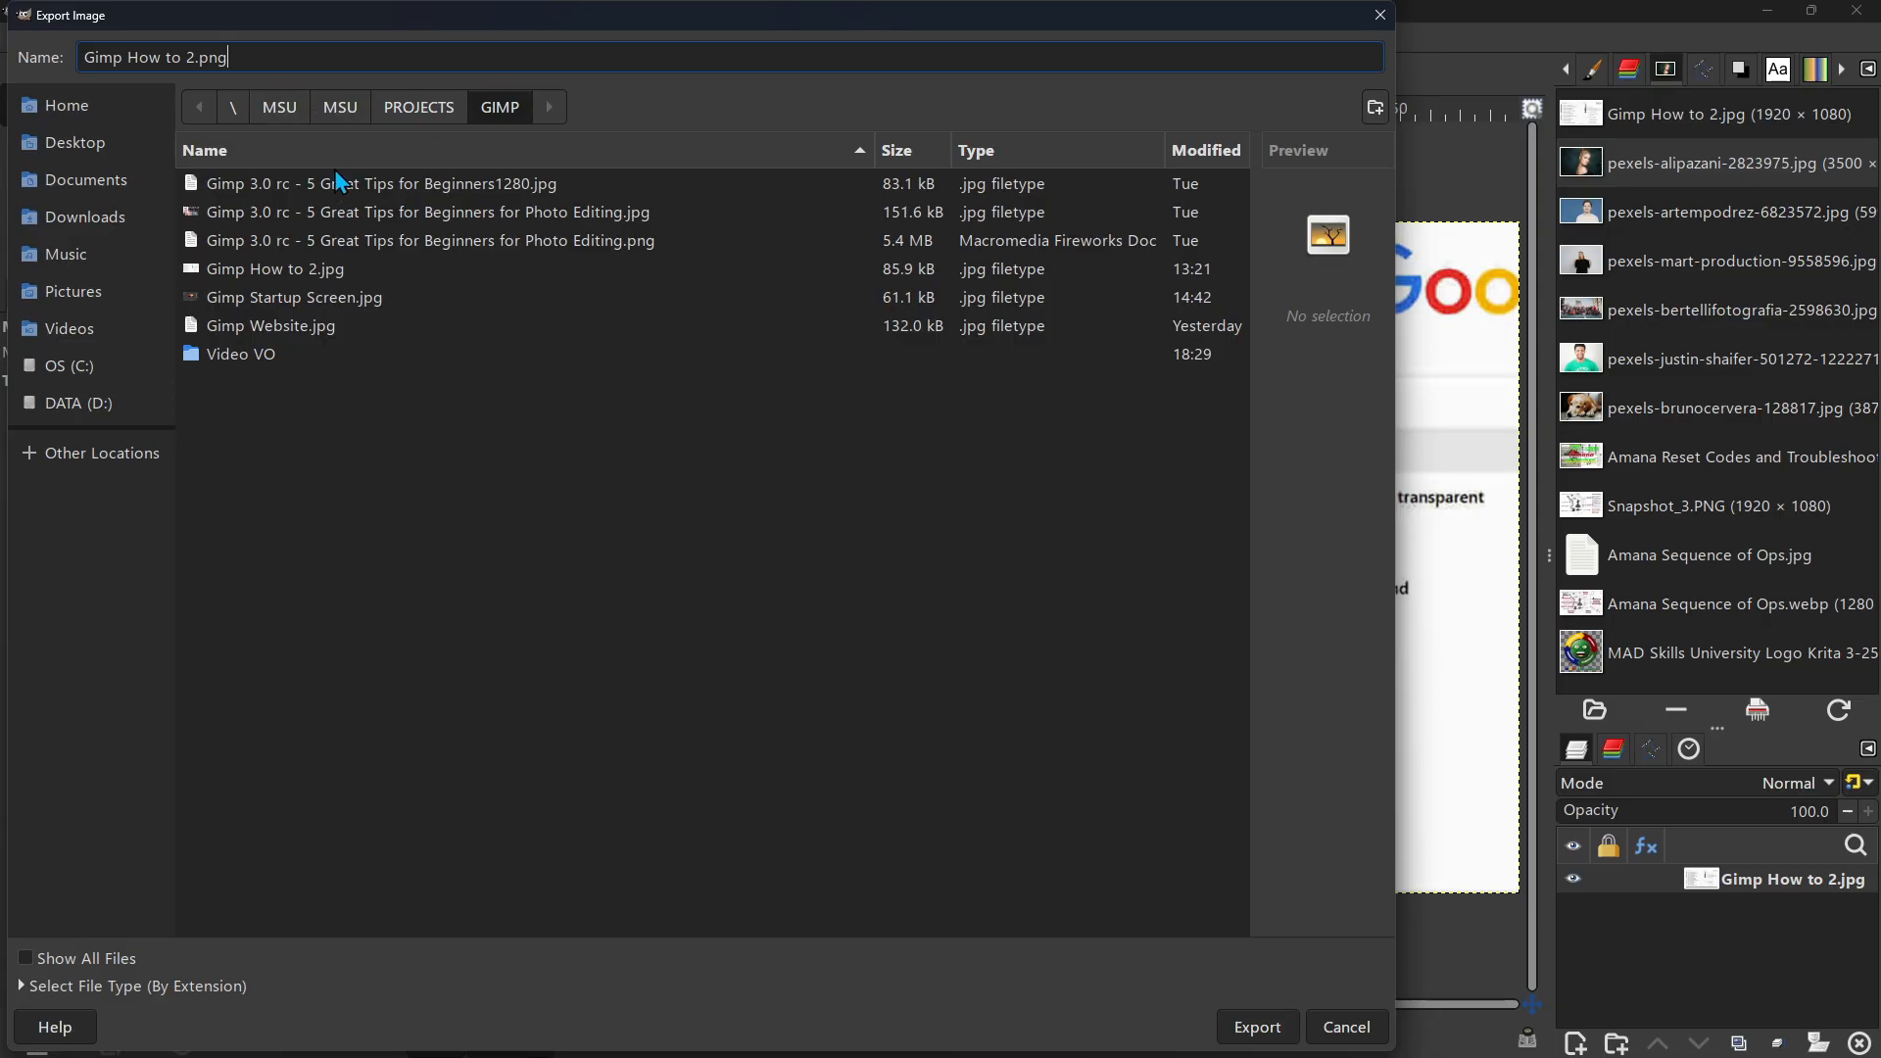
{"action": "key", "text": "Return"}
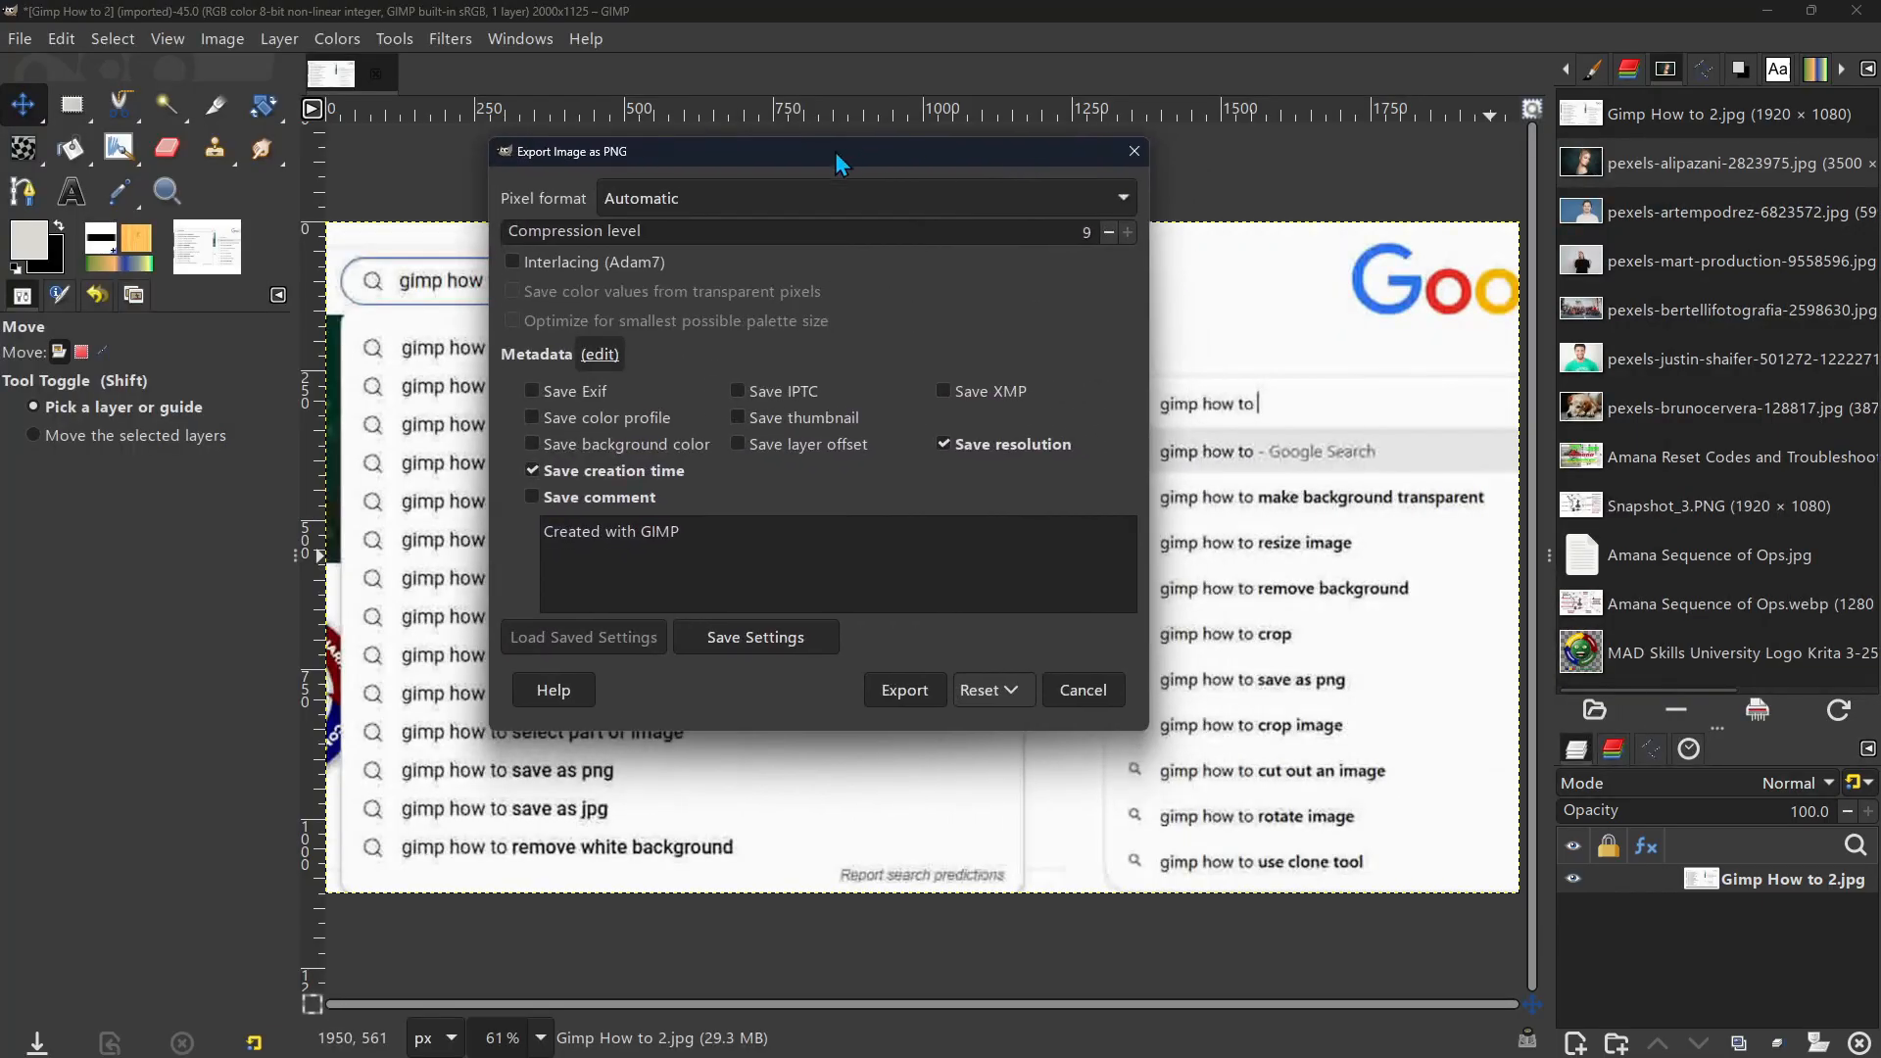
{"action": "left_click", "coordinate": [549, 387]}
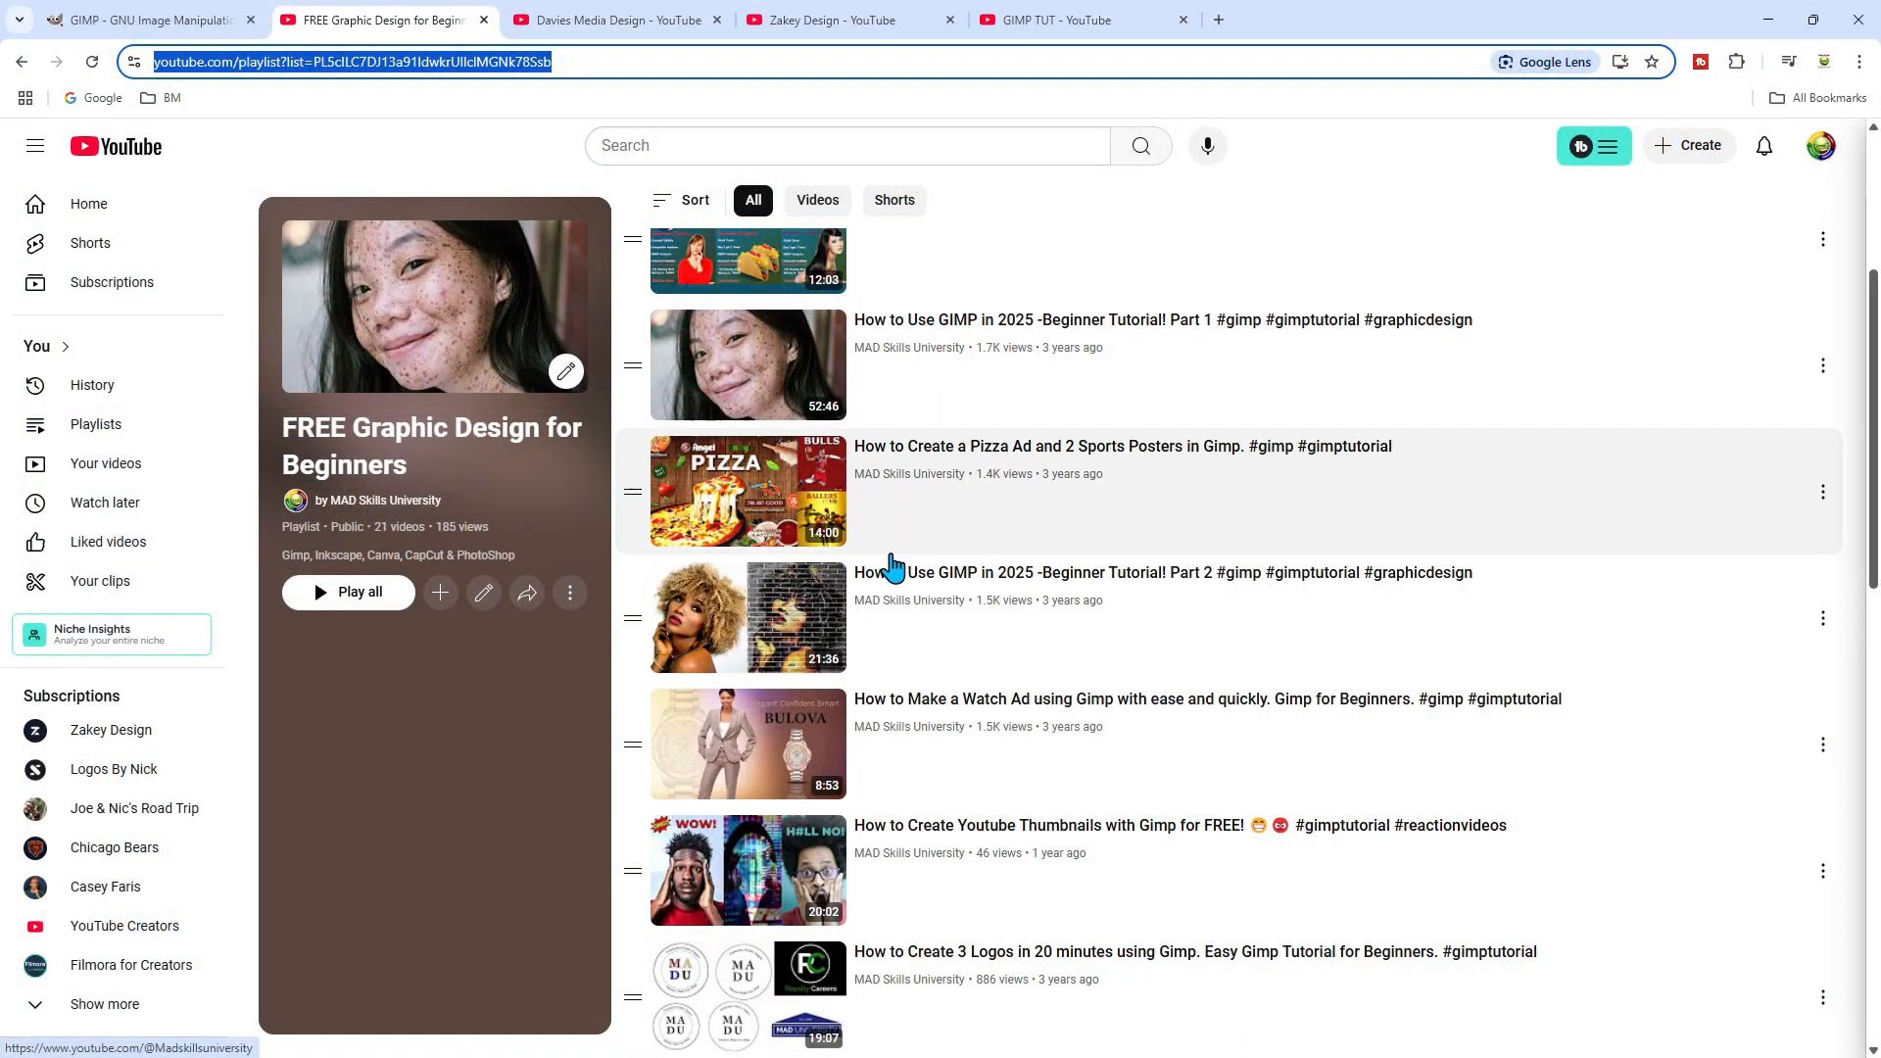
Step: Browse the videos in the FREE Graphic Design for Beginners playlist on YouTube in the browser
{"action": "scroll", "coordinate": [966, 468], "scroll_direction": "up", "scroll_amount": 1}
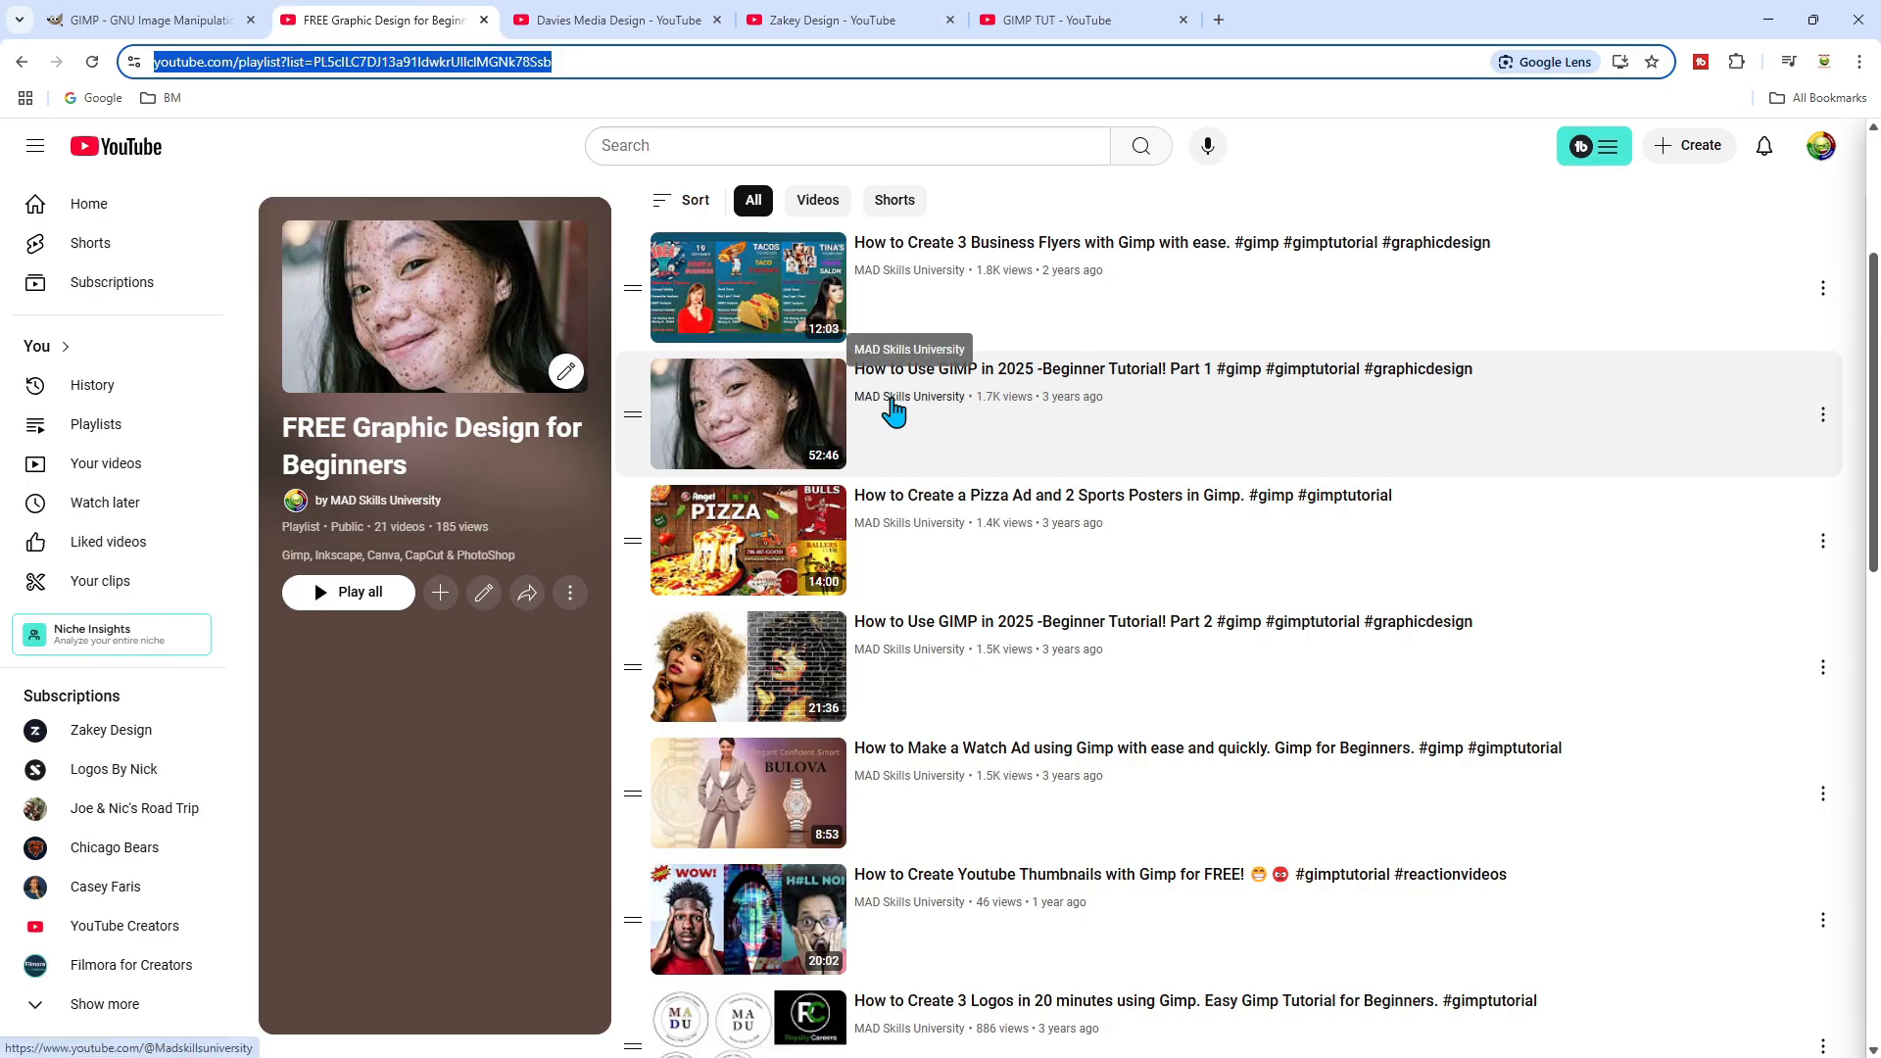
{"action": "scroll", "coordinate": [980, 470], "scroll_direction": "up", "scroll_amount": 1}
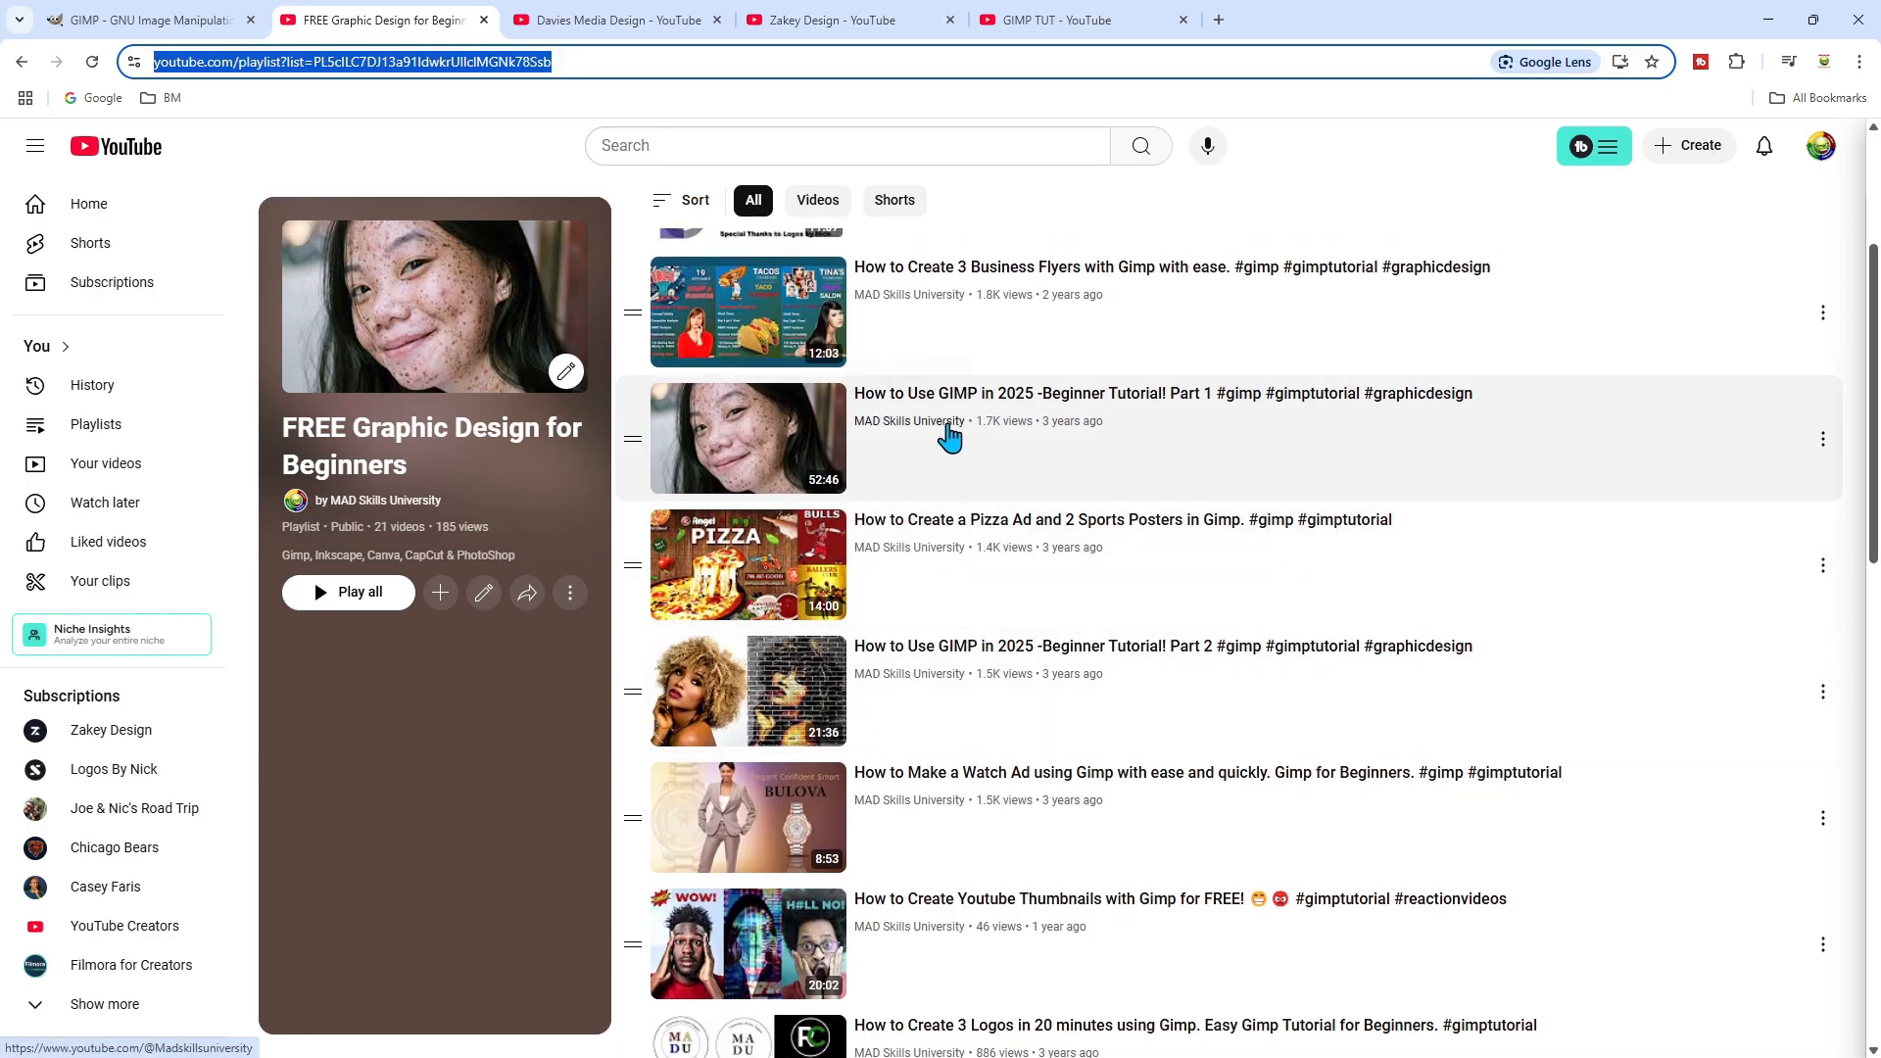
{"action": "scroll", "coordinate": [960, 681], "scroll_direction": "down", "scroll_amount": 1}
{"action": "scroll", "coordinate": [962, 689], "scroll_direction": "down", "scroll_amount": 5}
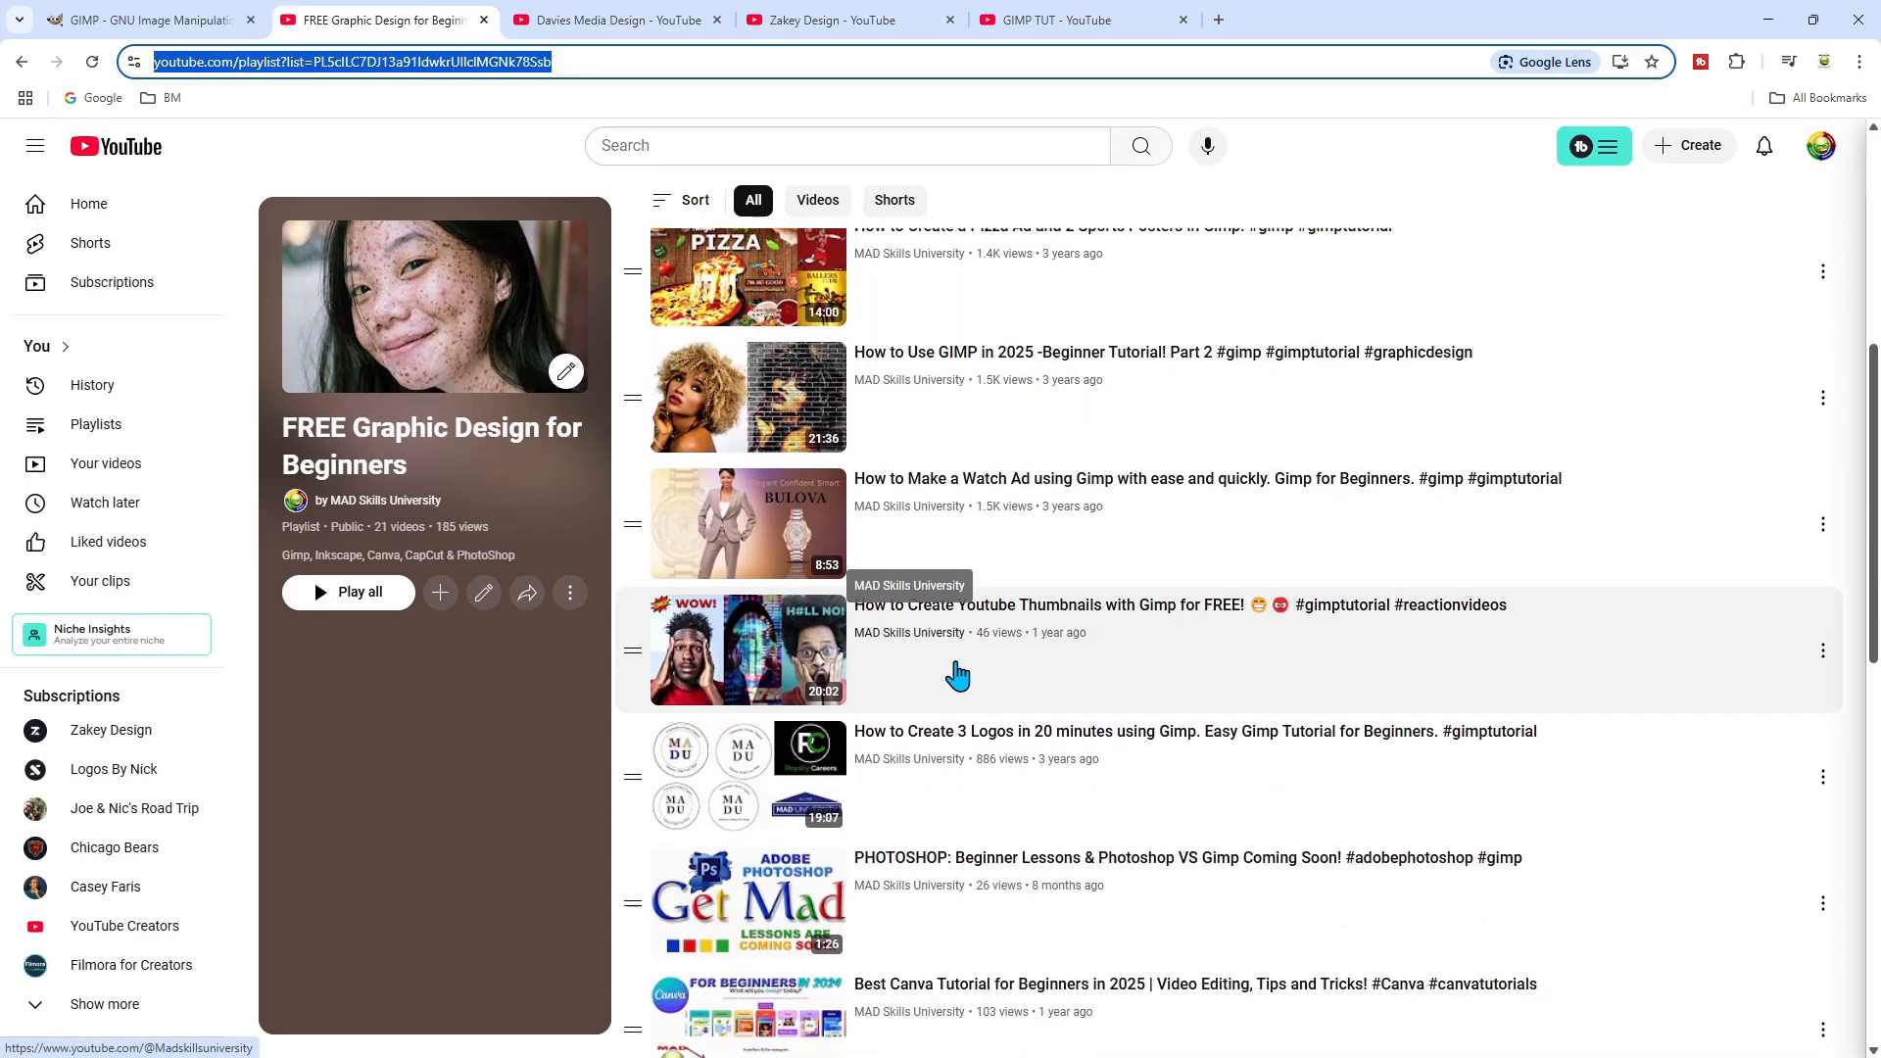
{"action": "scroll", "coordinate": [957, 672], "scroll_direction": "down", "scroll_amount": 5}
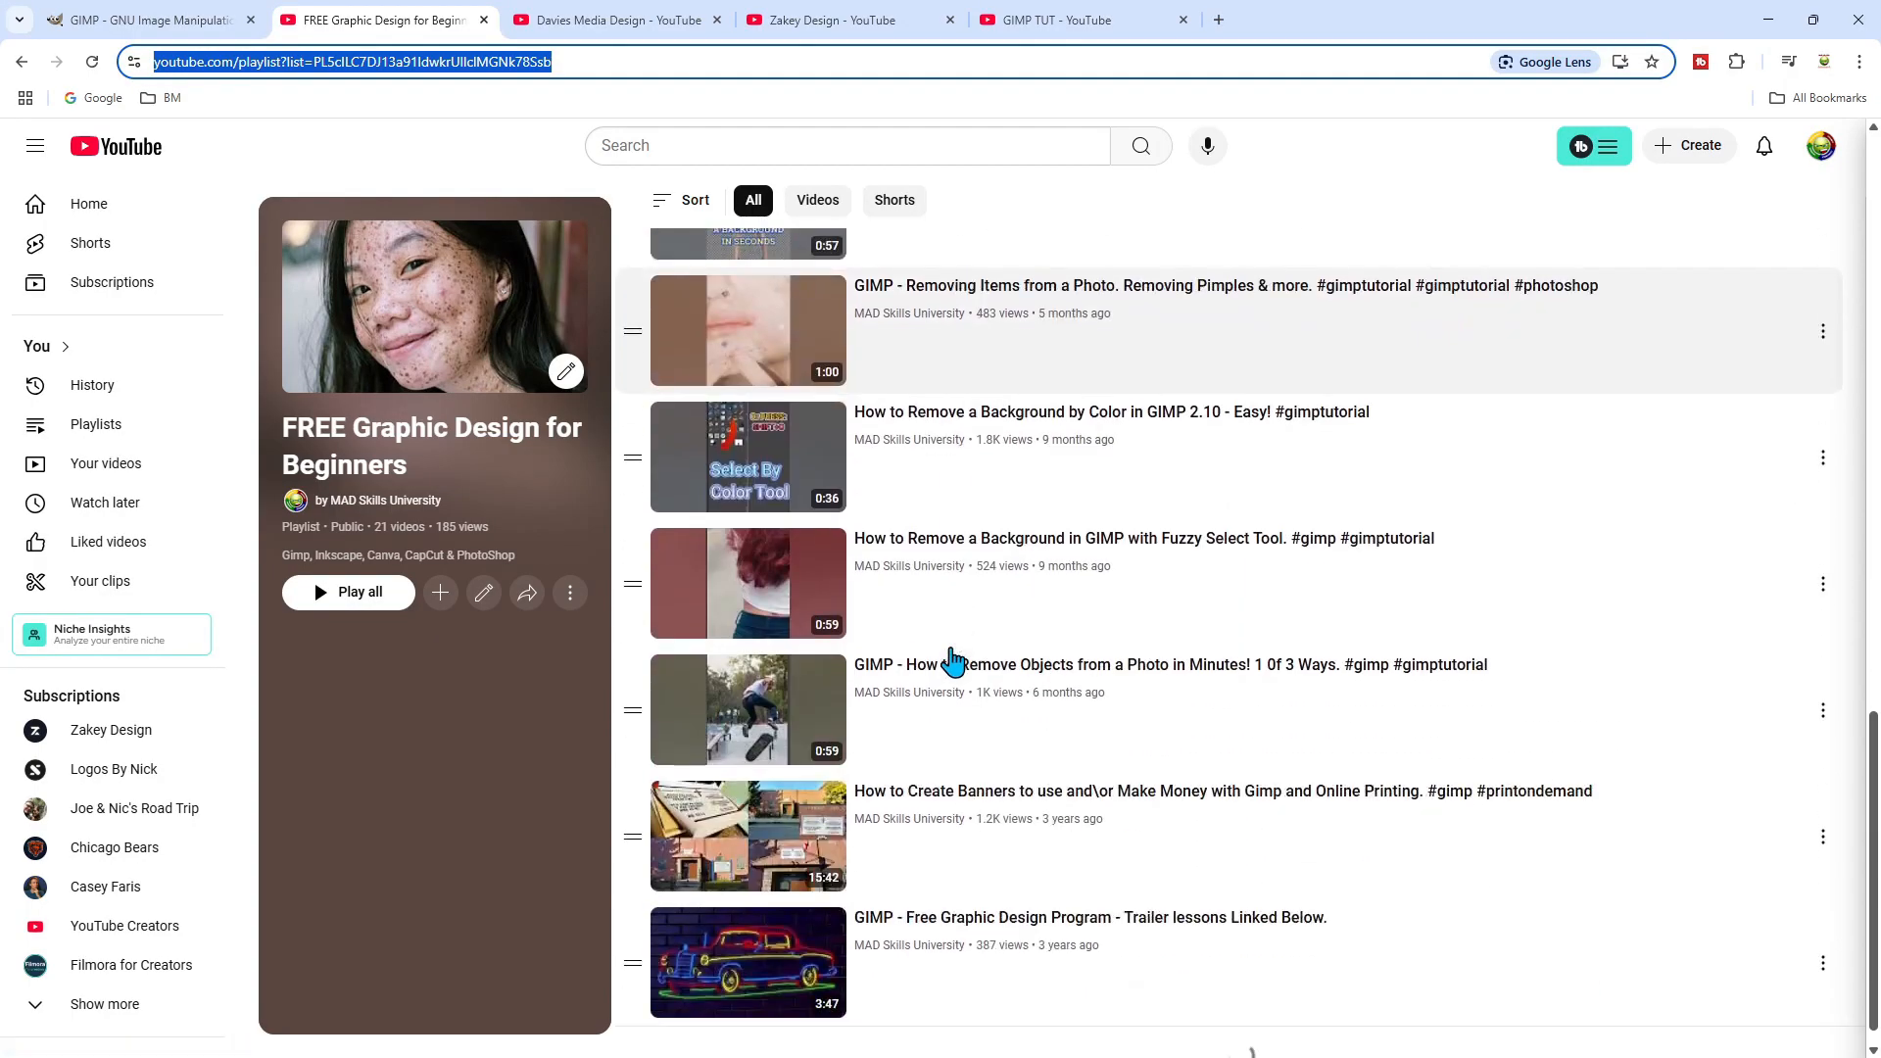